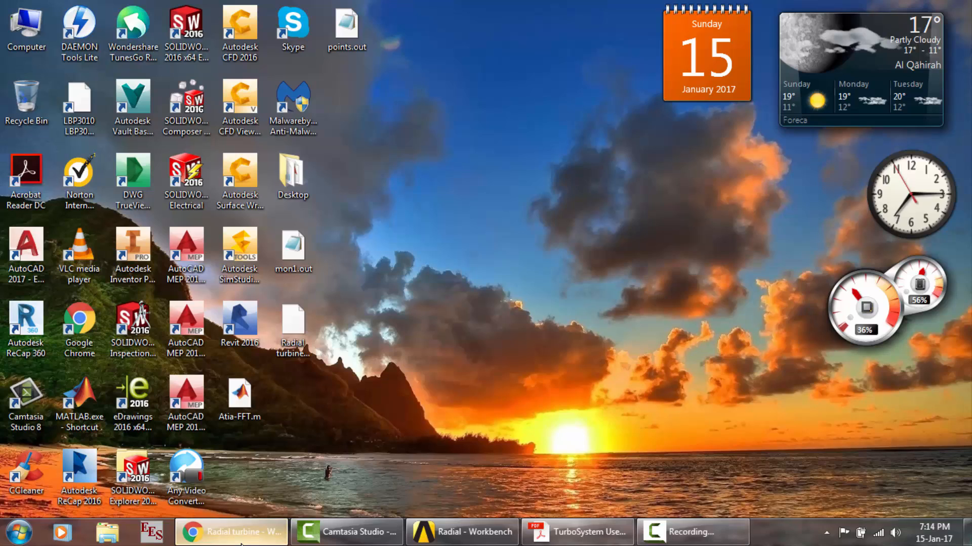
Switch to Chrome with the radial turbine article and keep the current Windows color scheme without showing the message again.
left_click(231, 532)
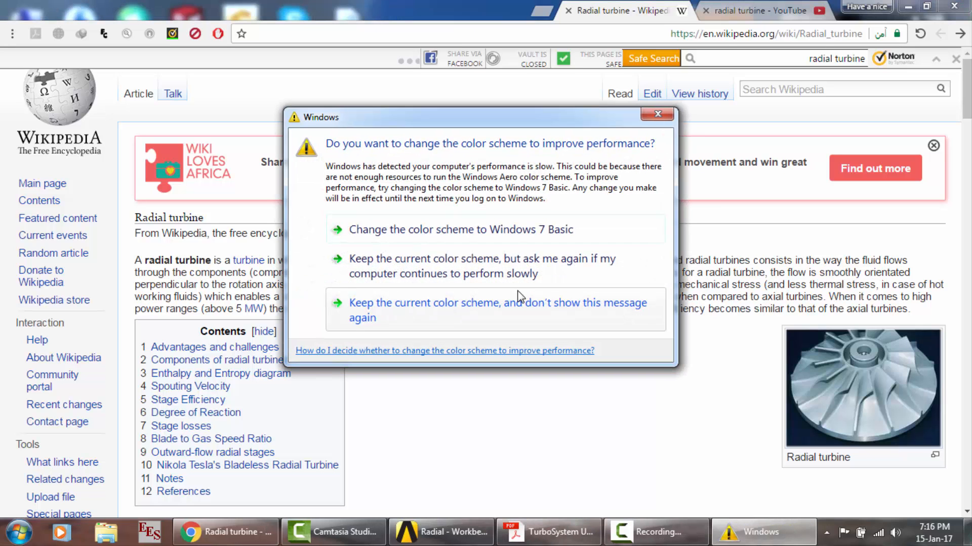
left_click(512, 299)
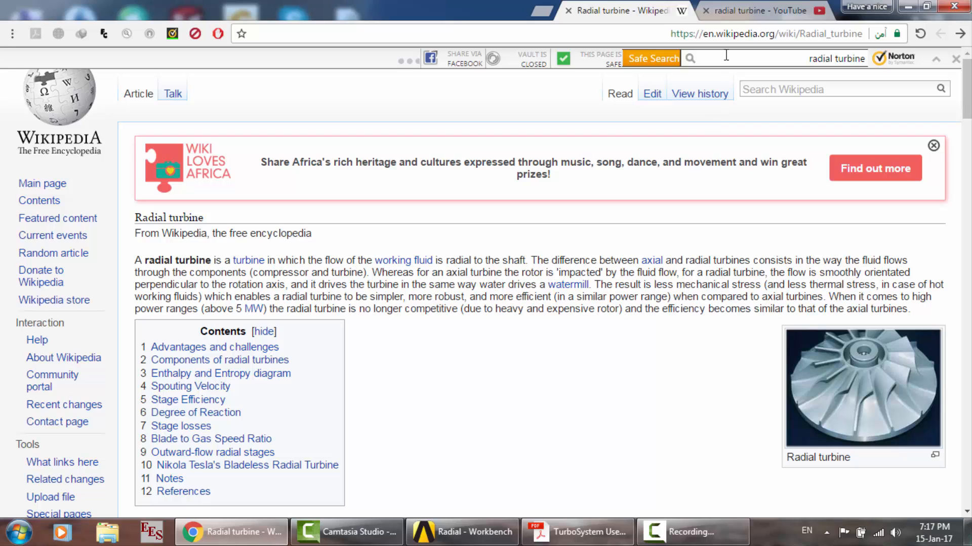
View the YouTube lecture "Mod-02 Lec-22 Radial Turbine Aerodynamics & Thermodynamics; Losses" paused at 0:23, and close its browser tab.
left_click(747, 7)
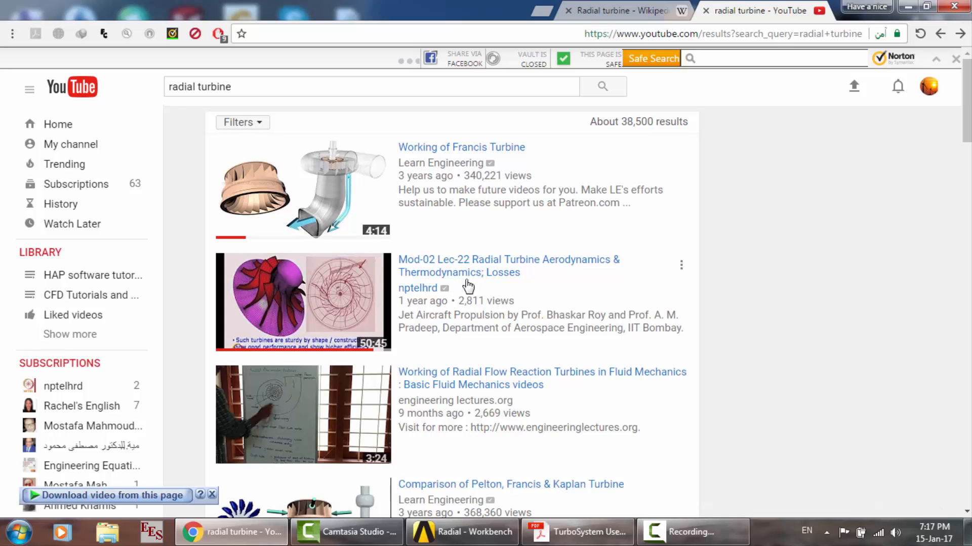
left_click(491, 273)
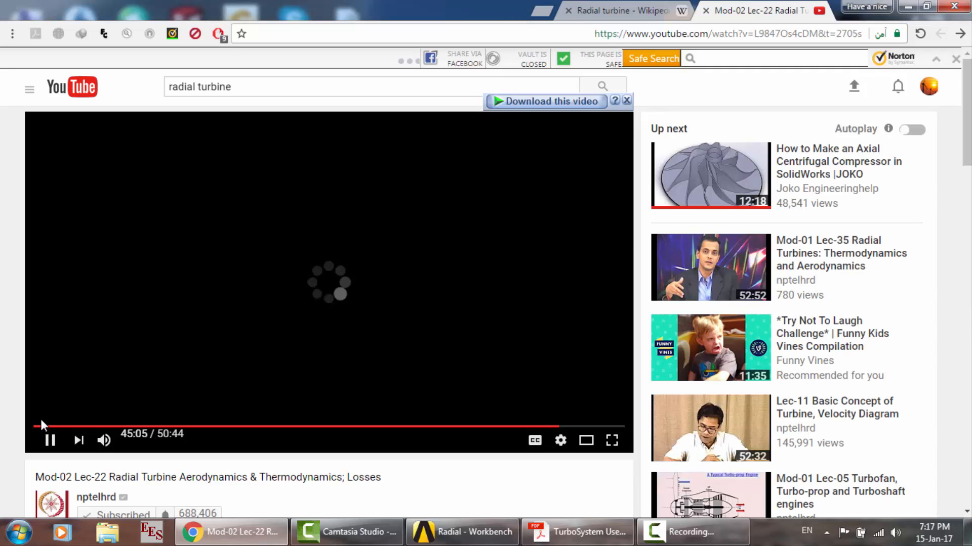
left_click(41, 436)
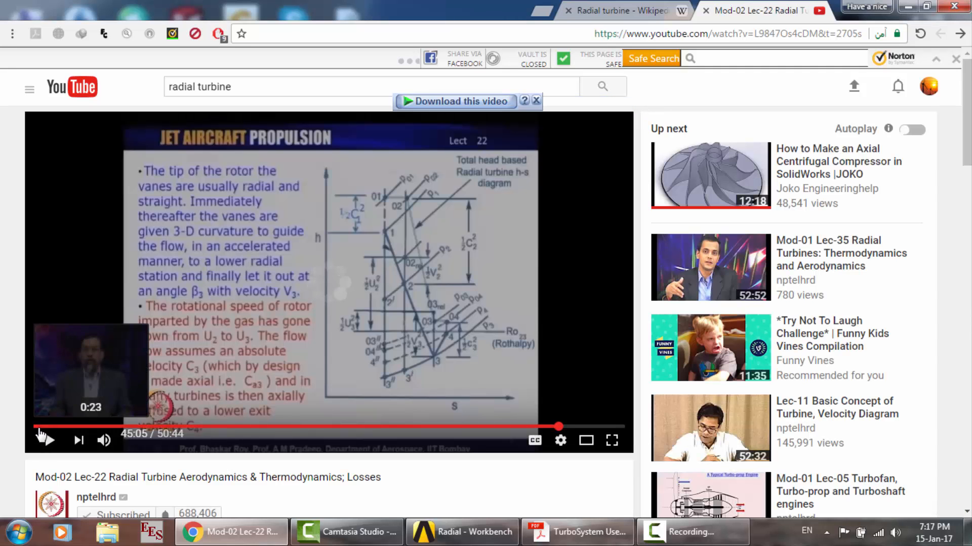
left_click(38, 426)
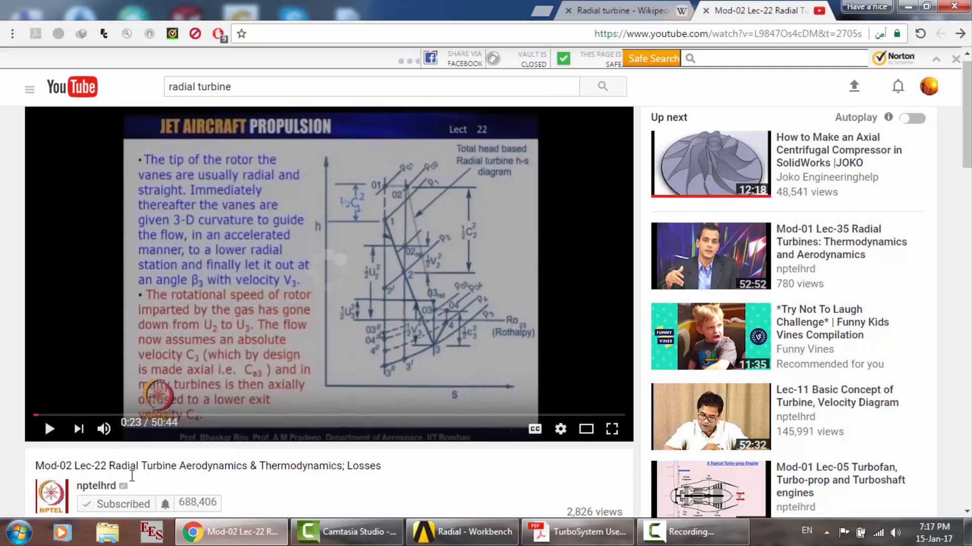
scroll(131, 475, "down", 1)
scroll(370, 226, "up", 1)
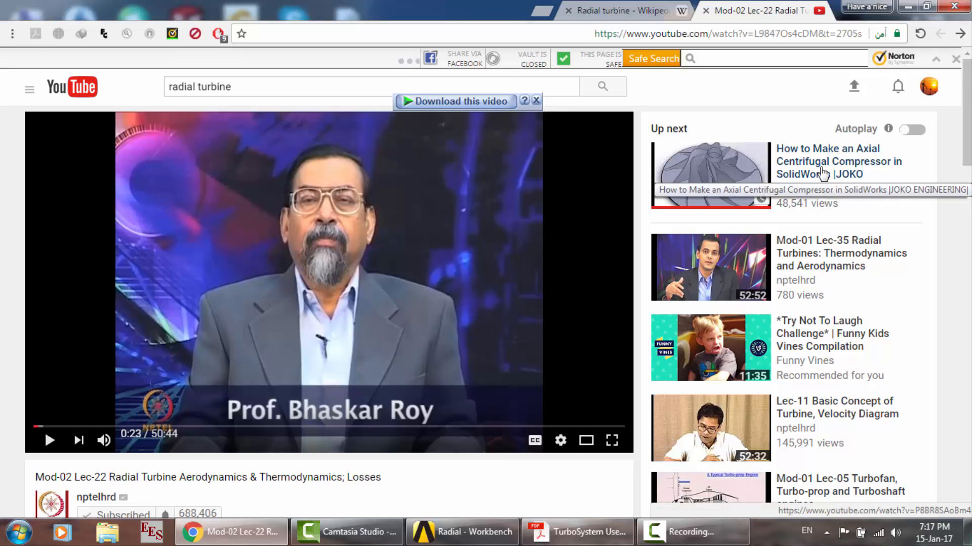
scroll(822, 174, "down", 2)
scroll(822, 173, "up", 2)
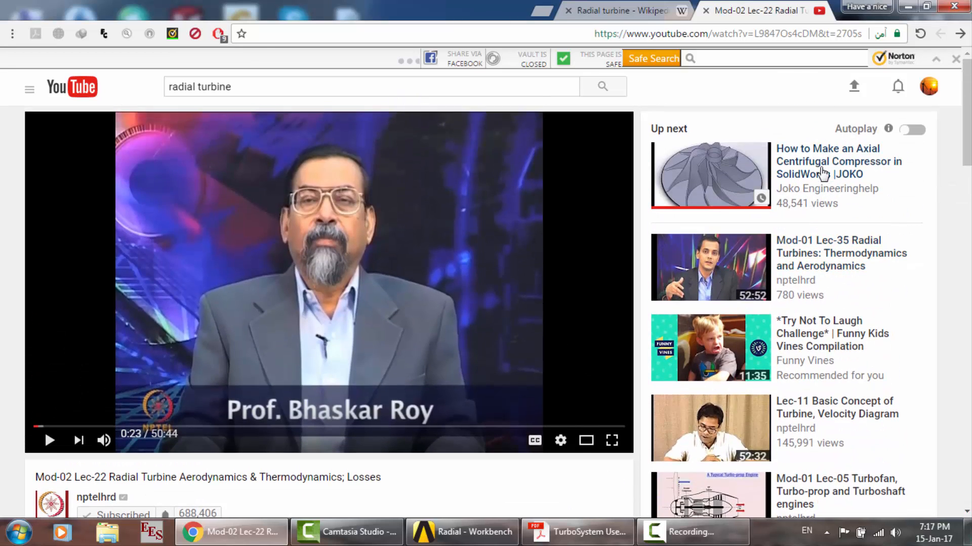
left_click(706, 11)
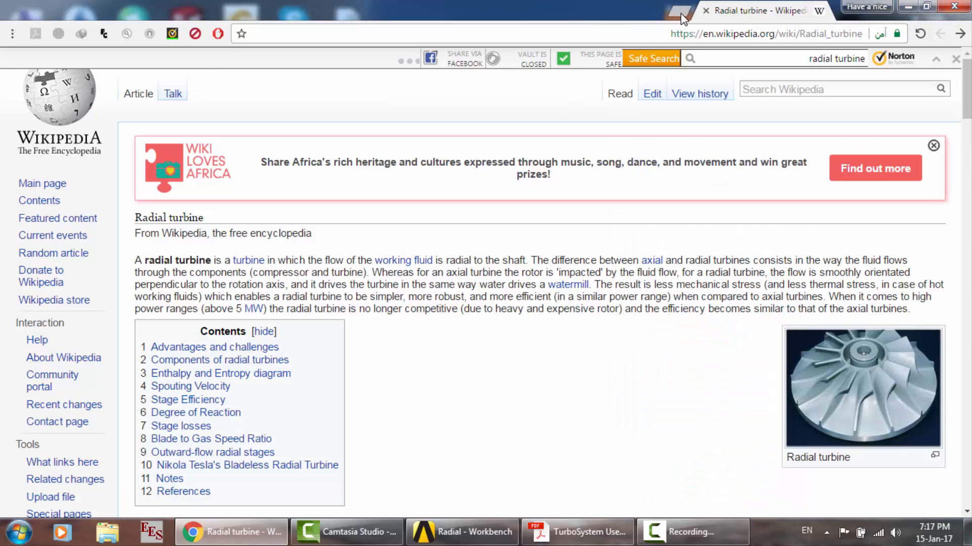
View the Wikipedia article's radial turbine picture at full size and return to the Google search results.
left_click(866, 376)
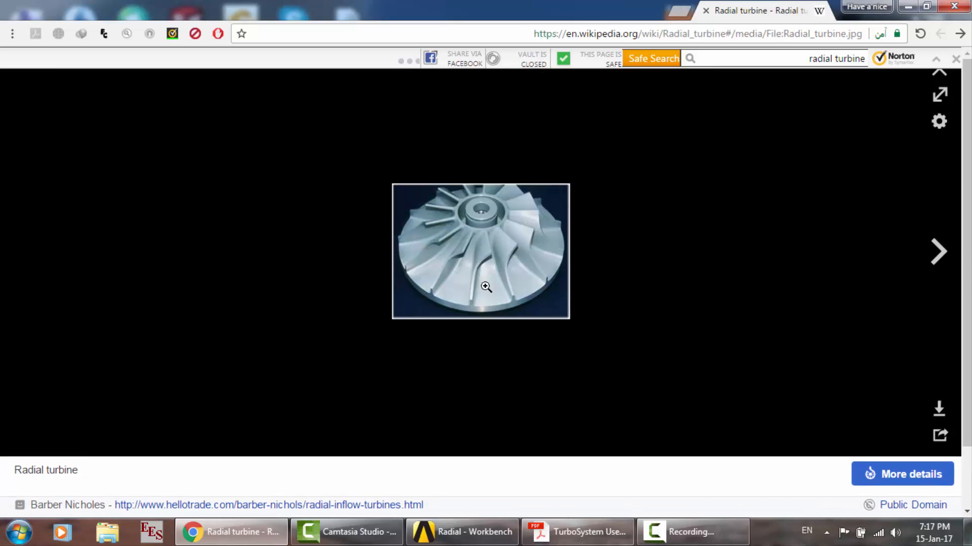
left_click(489, 263)
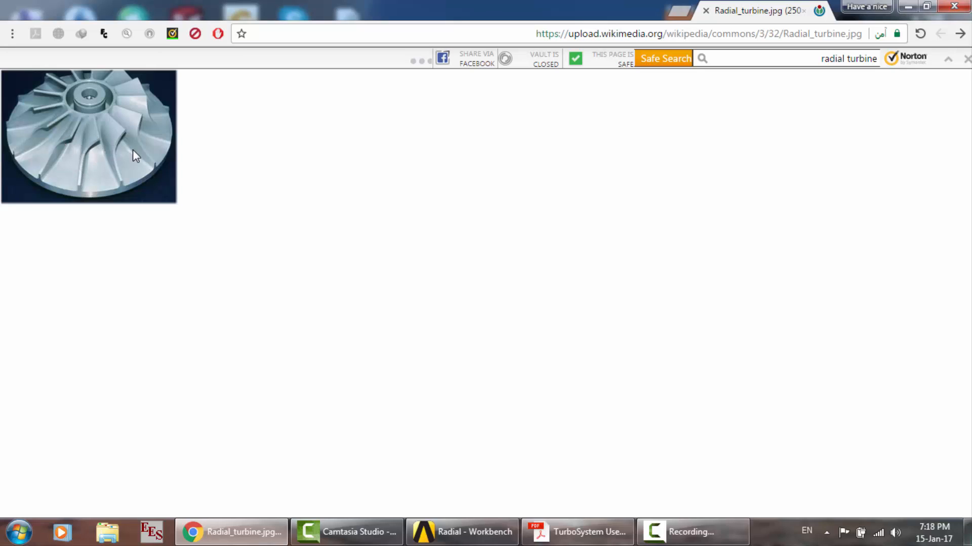
left_click(960, 33)
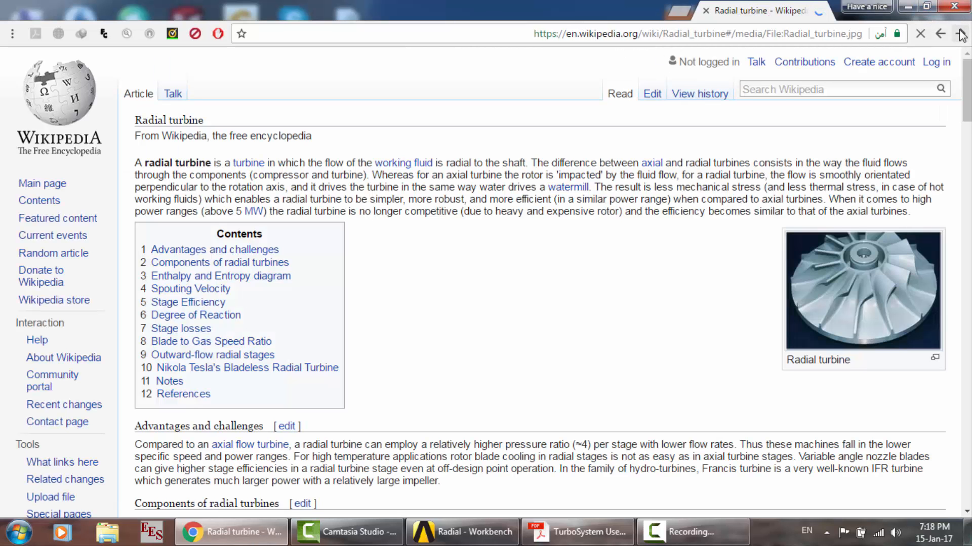
left_click(959, 30)
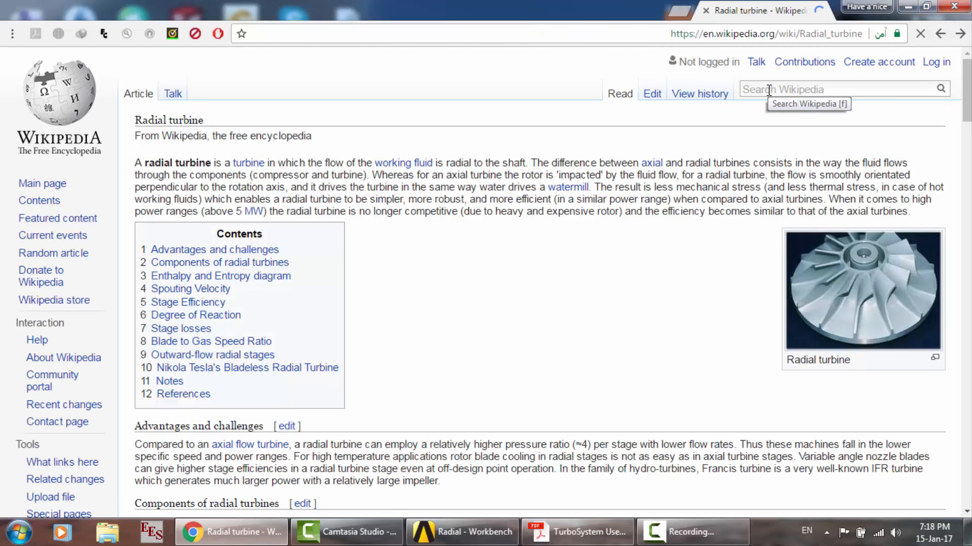
left_click(960, 34)
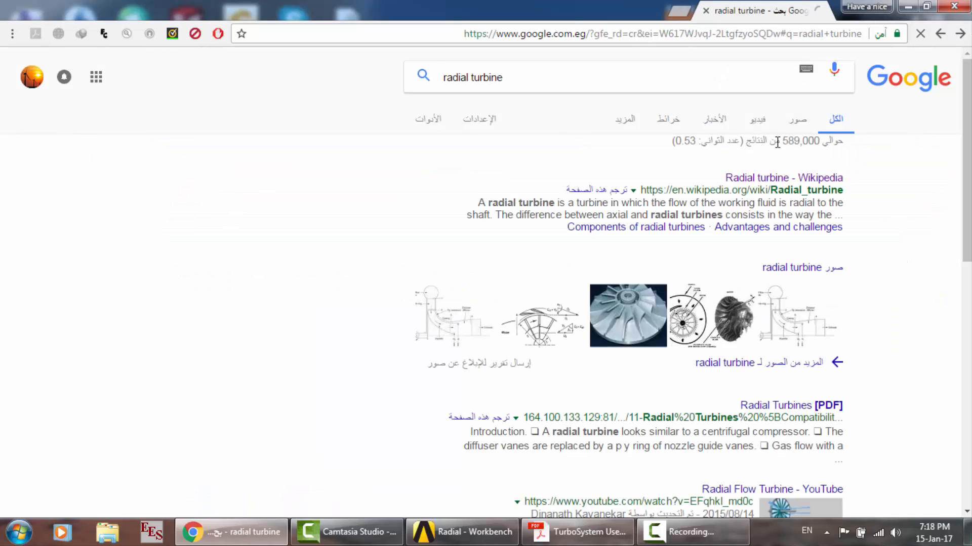
Browse the Google image results for radial turbine, examining rotor, volute and blade geometries.
left_click(796, 124)
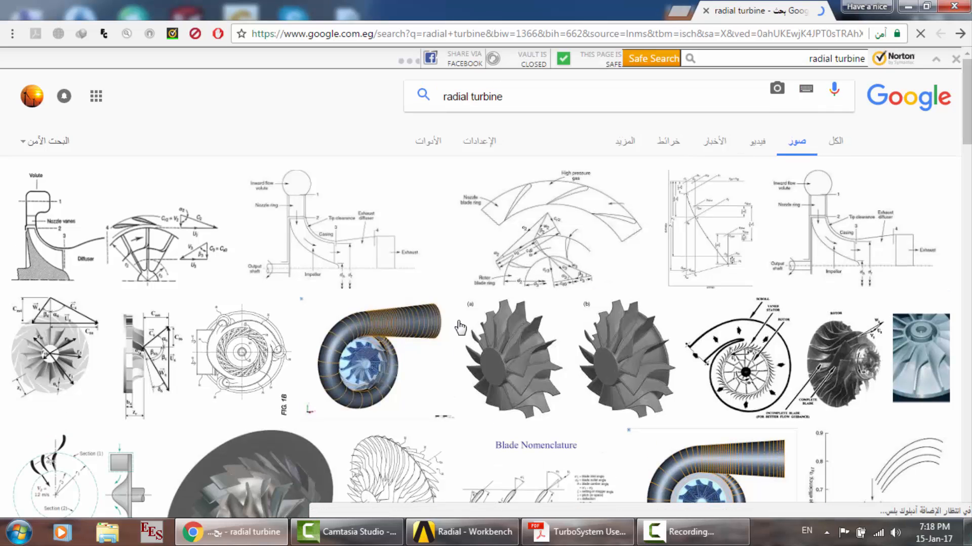
scroll(460, 328, "down", 5)
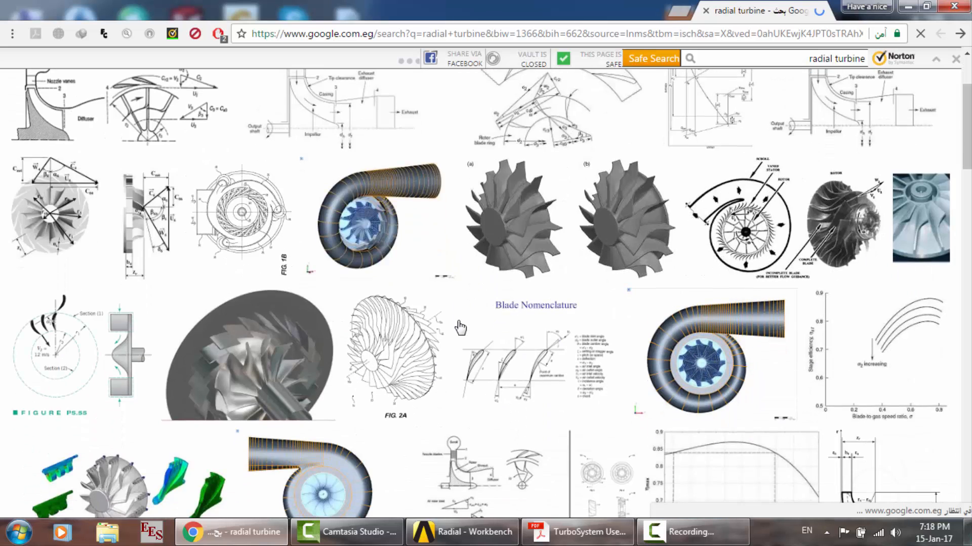
scroll(459, 328, "down", 8)
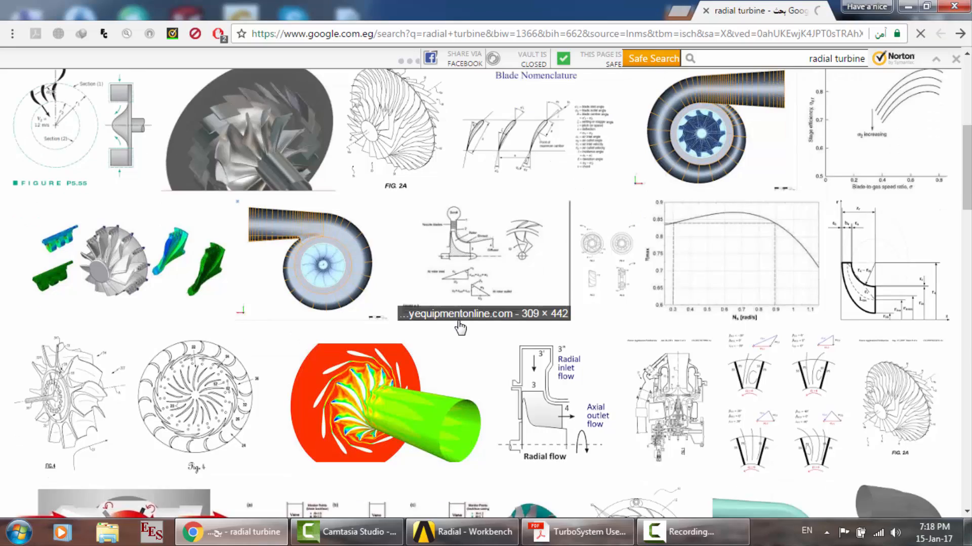
scroll(460, 327, "down", 4)
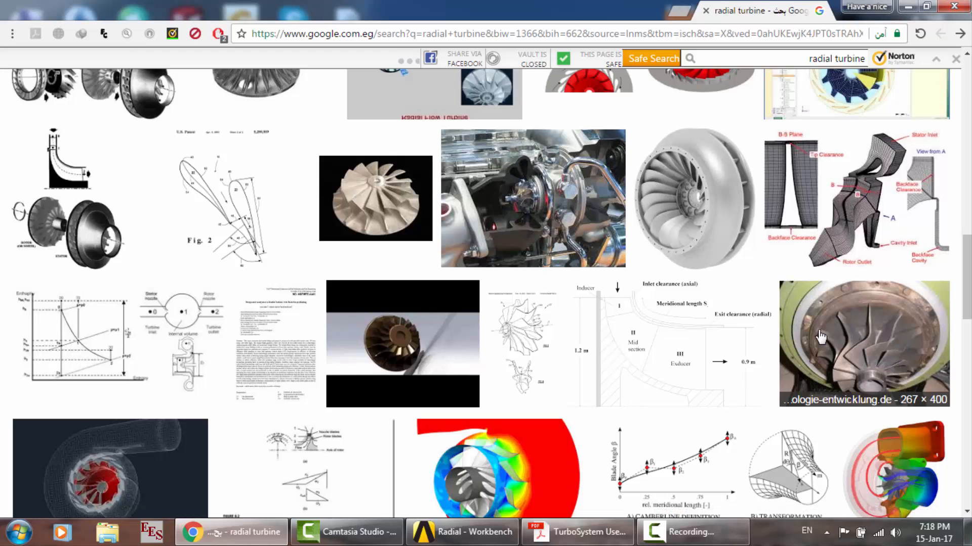
scroll(820, 336, "down", 5)
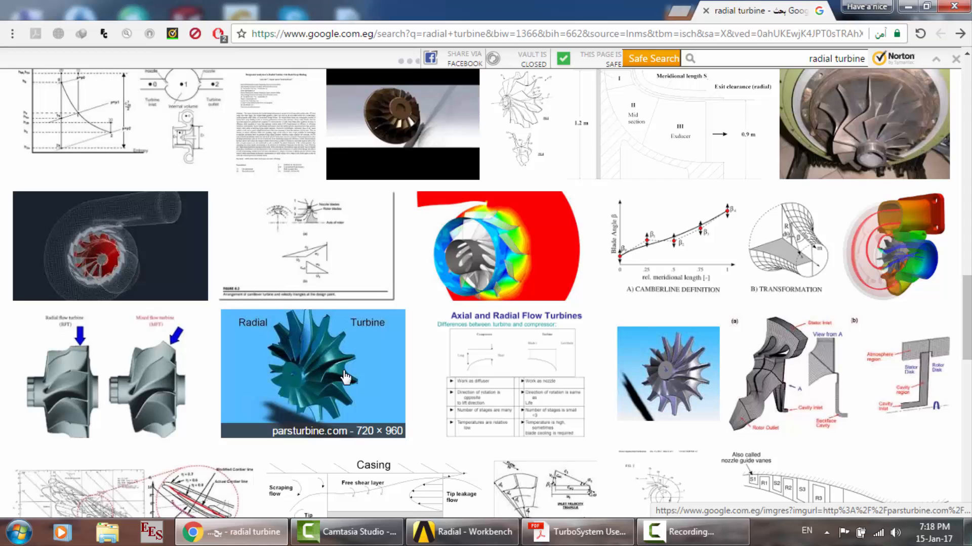
scroll(346, 377, "up", 2)
scroll(346, 377, "up", 3)
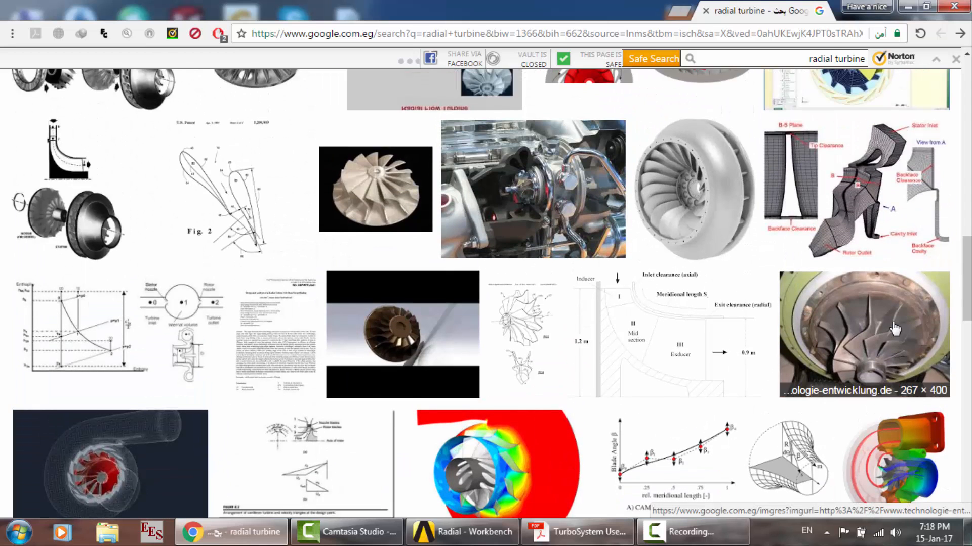
scroll(895, 329, "up", 1)
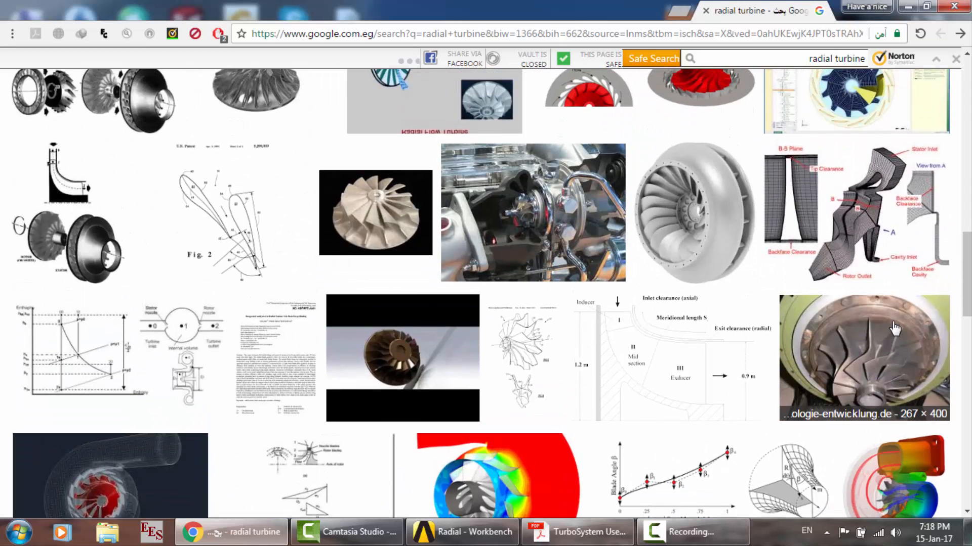
Preview the Barber-Nichols radial inflow turbine picture and look back through the image results to the first row.
left_click(383, 186)
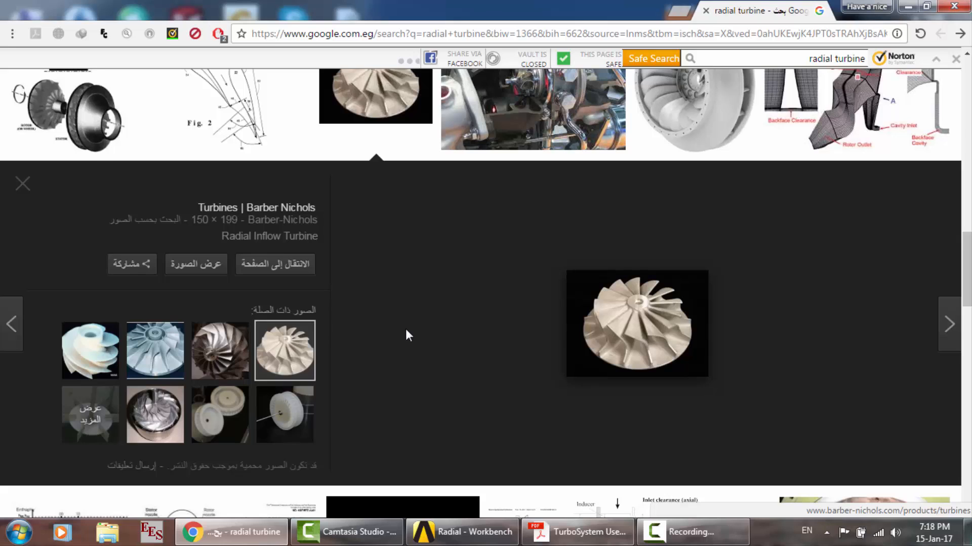
scroll(406, 329, "up", 5)
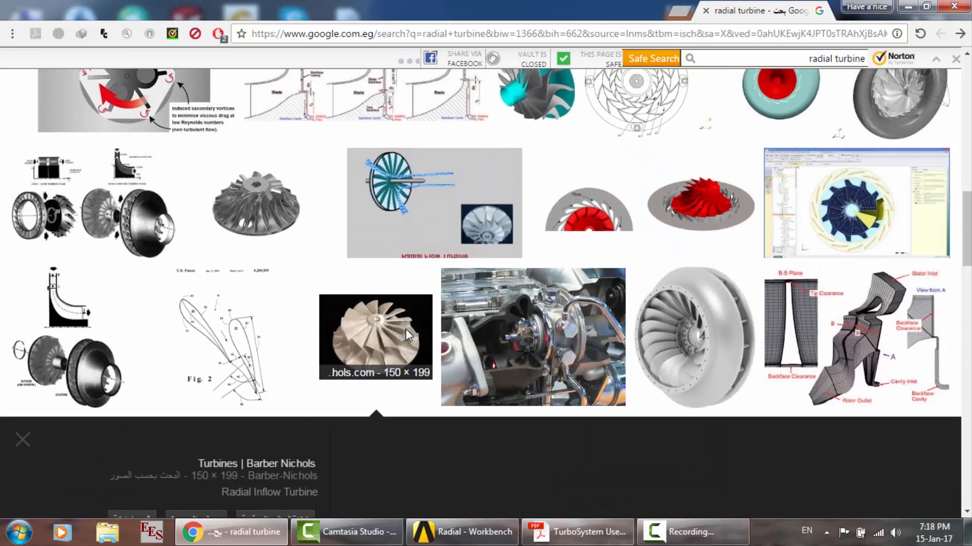
scroll(406, 329, "up", 3)
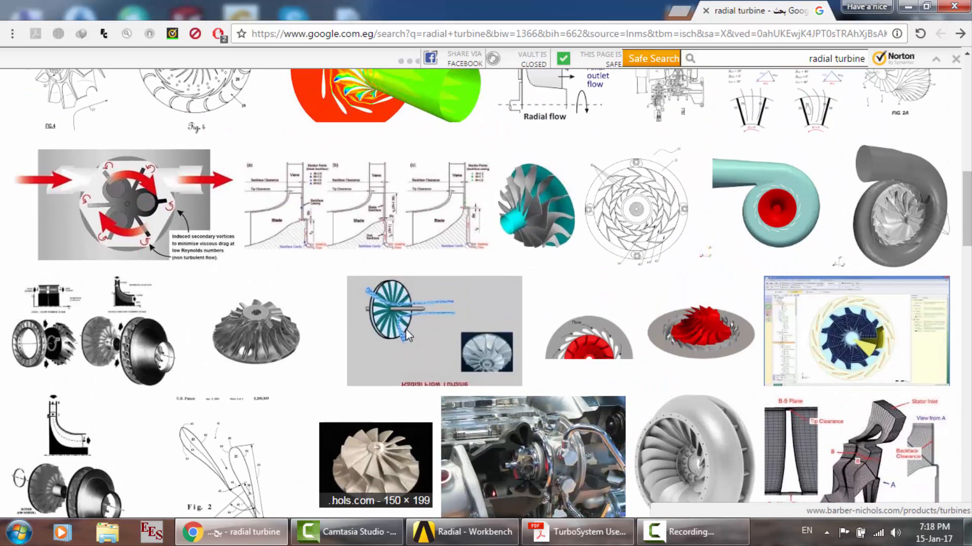
scroll(406, 329, "up", 2)
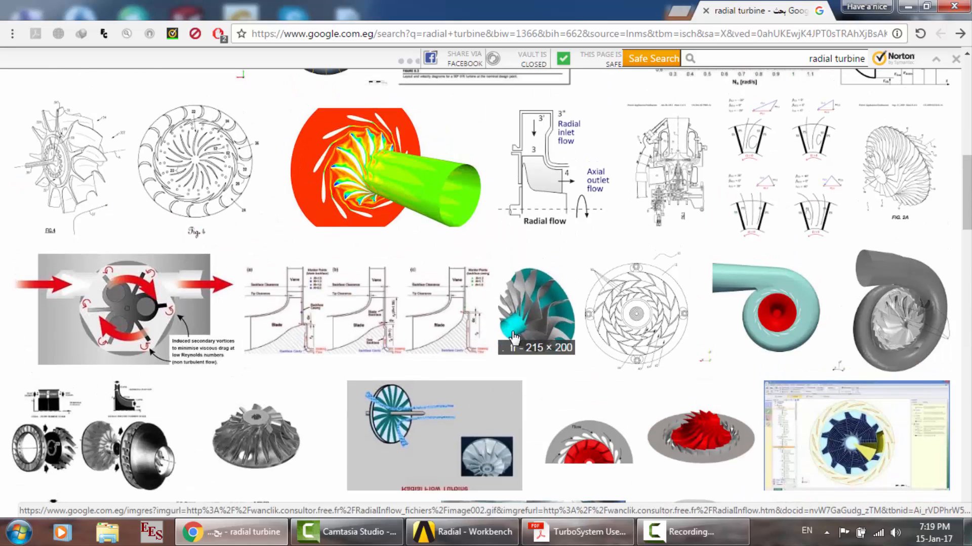
scroll(394, 207, "up", 10)
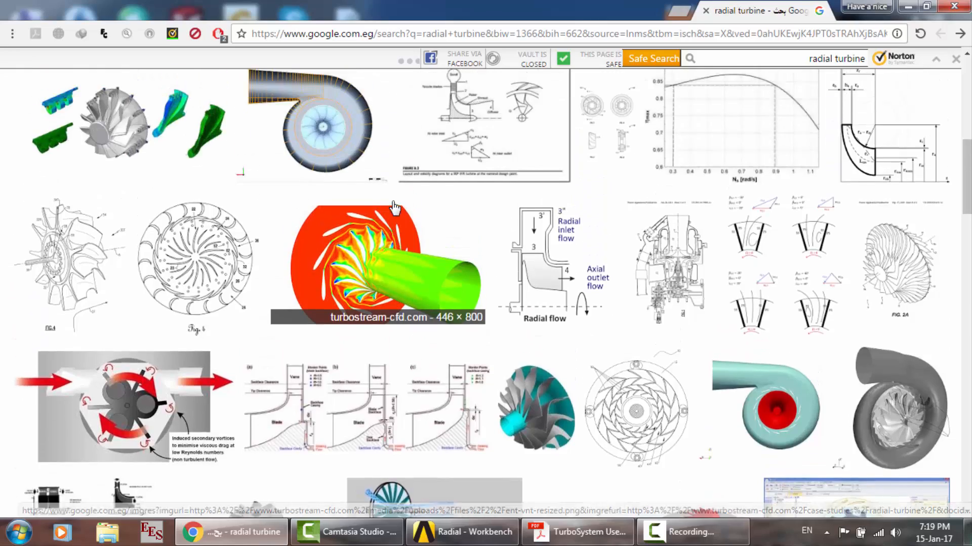
scroll(394, 207, "up", 2)
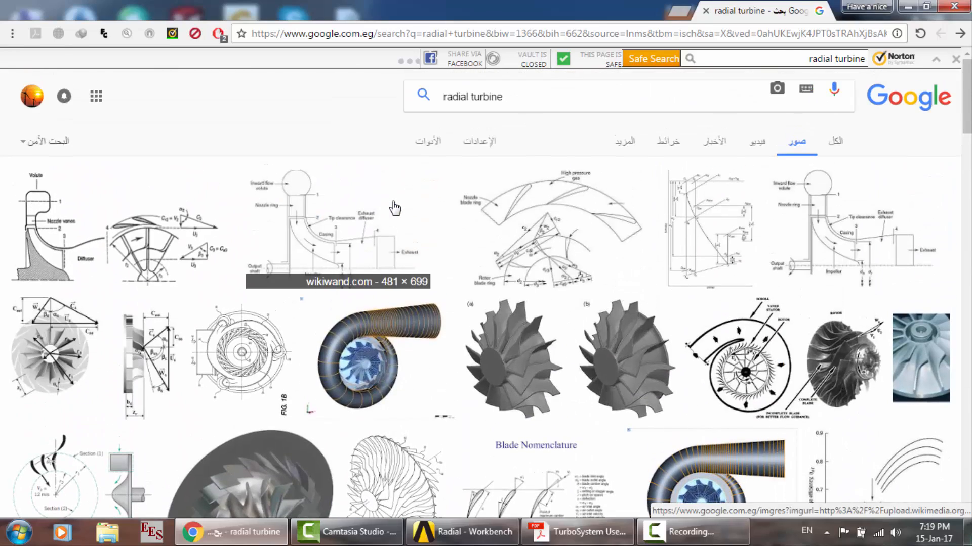
Close the image results and switch to the TurboSystem Users Guide in Adobe Acrobat Reader.
key("ctrl+w")
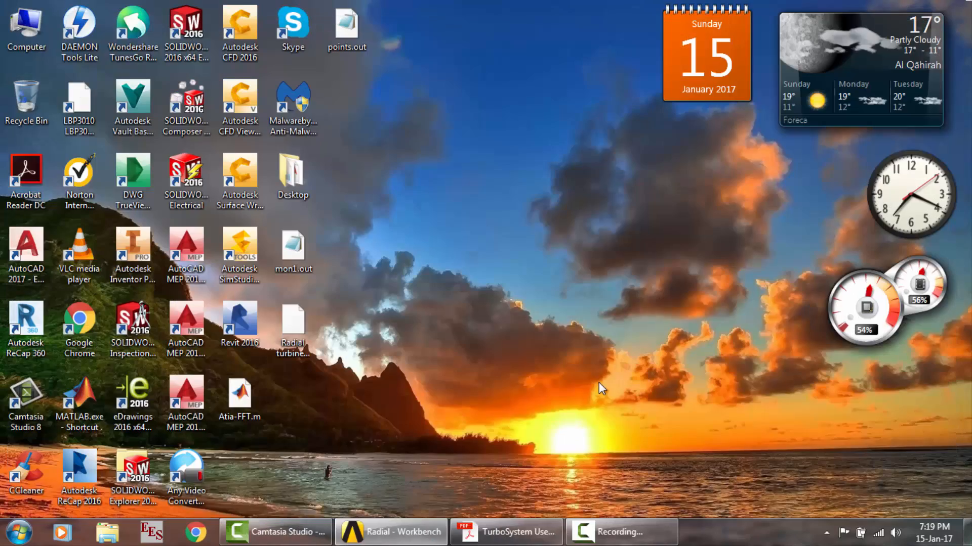
left_click(494, 537)
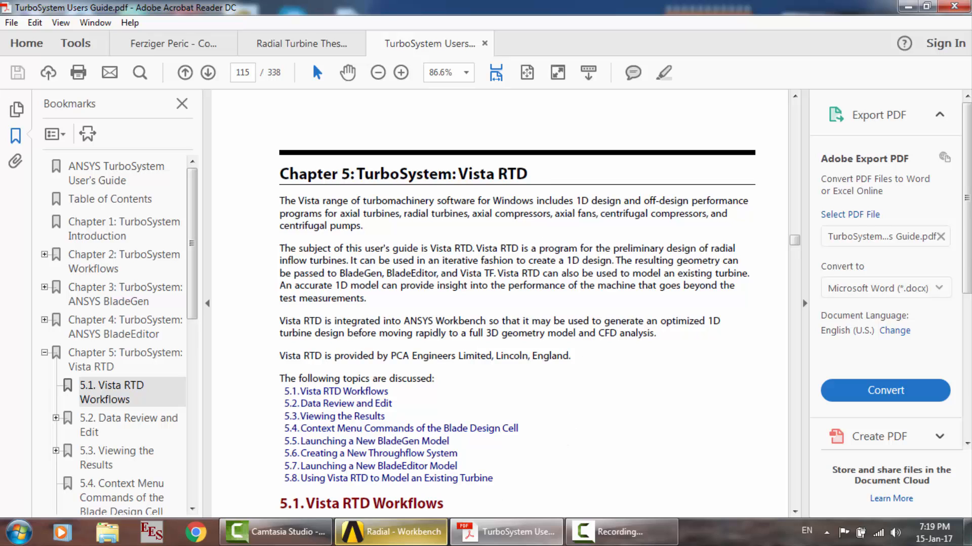
Switch to the Radial project in Workbench and add a BladeGen component system to the project schematic.
left_click(390, 532)
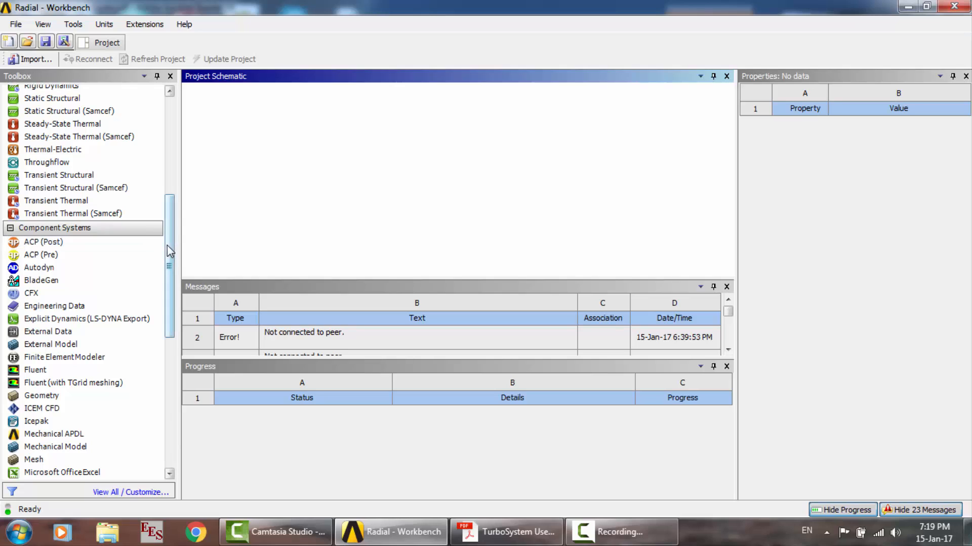
scroll(174, 254, "down", 1)
scroll(174, 254, "up", 1)
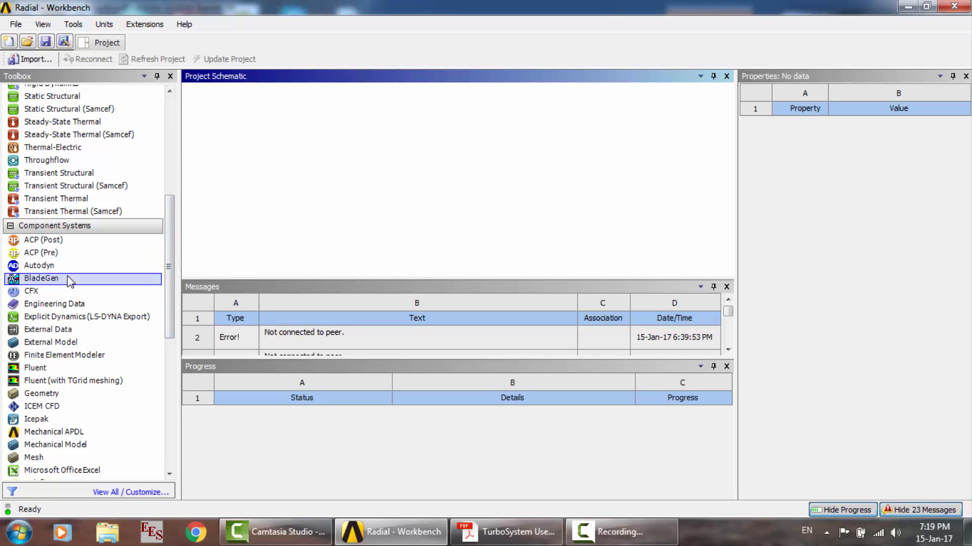
left_click_drag(69, 282, 257, 155)
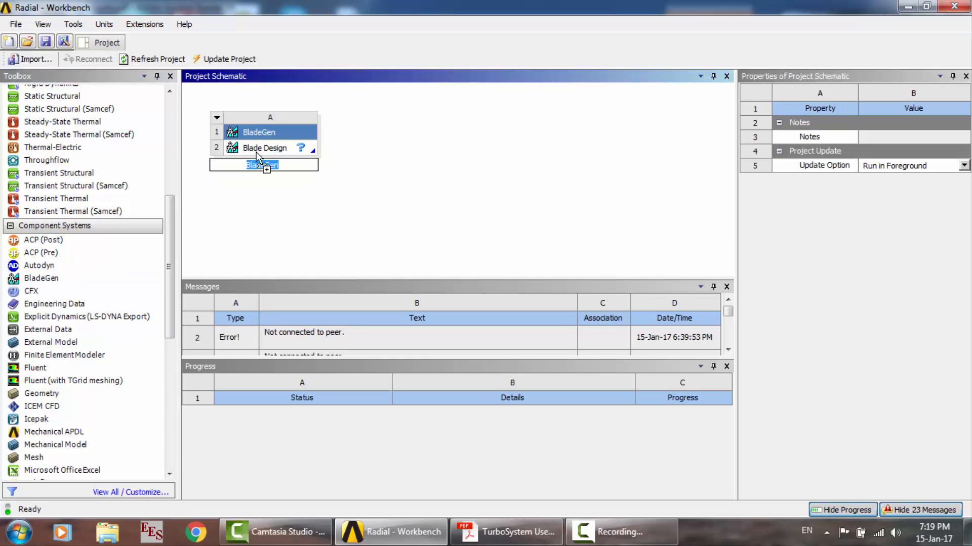
Launch BladeGen from the Blade Design cell and start a new model, displaying the Radial Turbine initial meridional configuration.
double_click(264, 154)
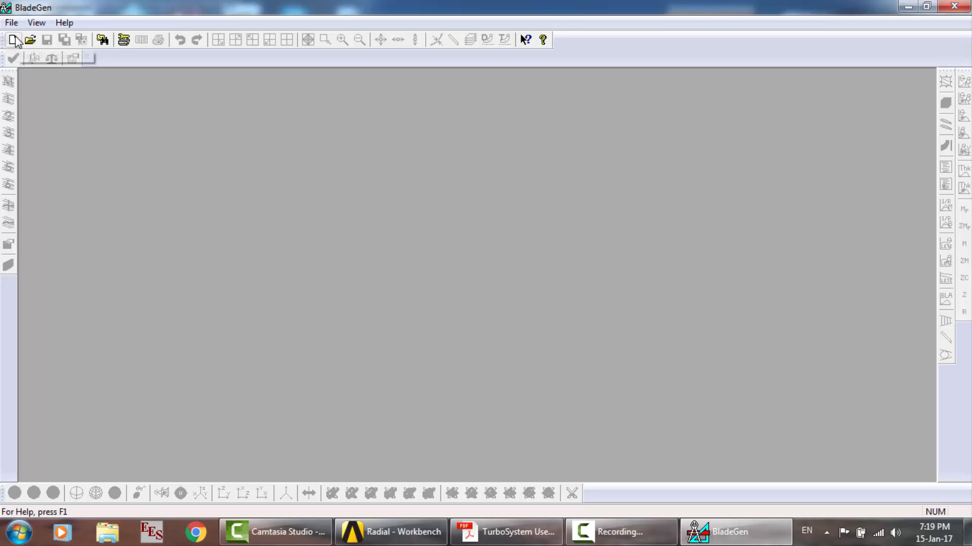
left_click(11, 39)
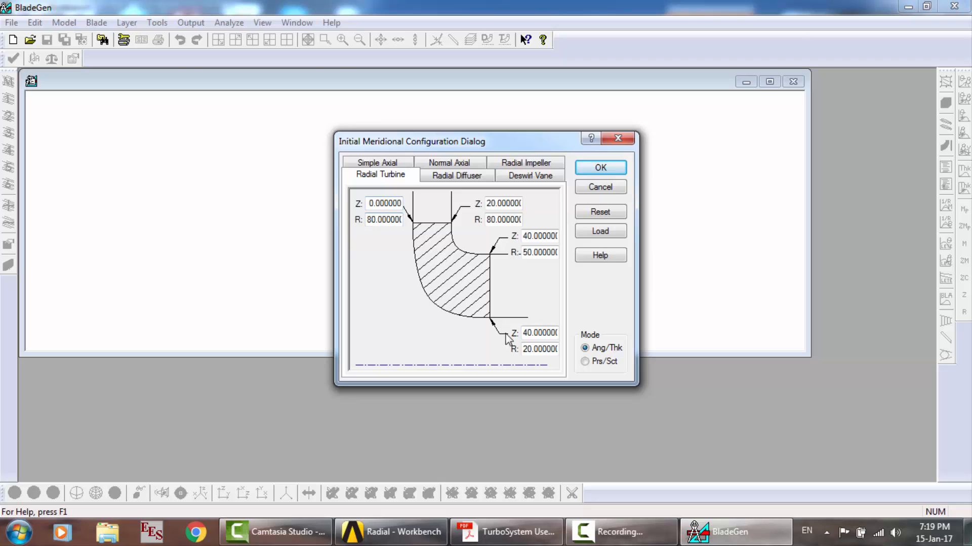
Create the radial turbine blade using the preset Radial Turbine meridional dimensions in Ang/Thk mode and the preset initial angle and thickness settings.
left_click(506, 532)
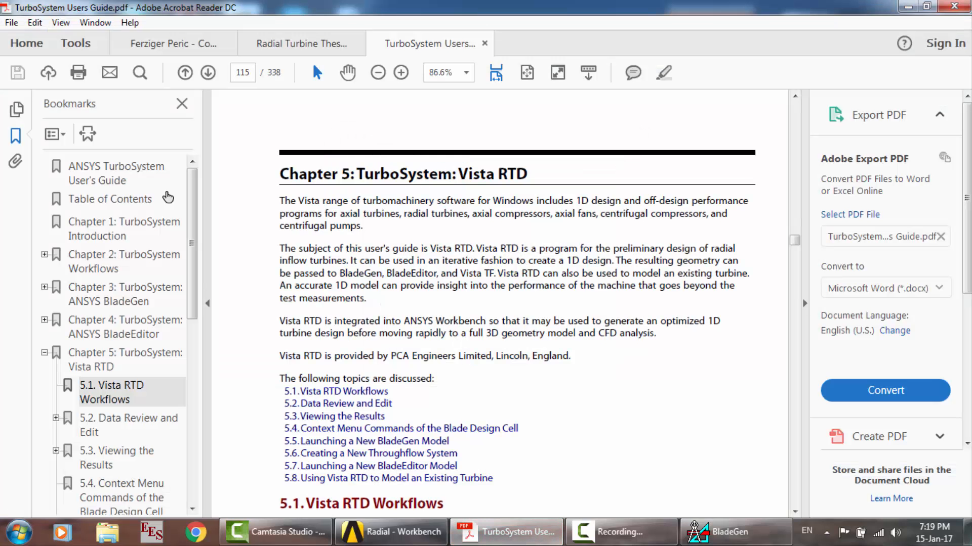
left_click(715, 534)
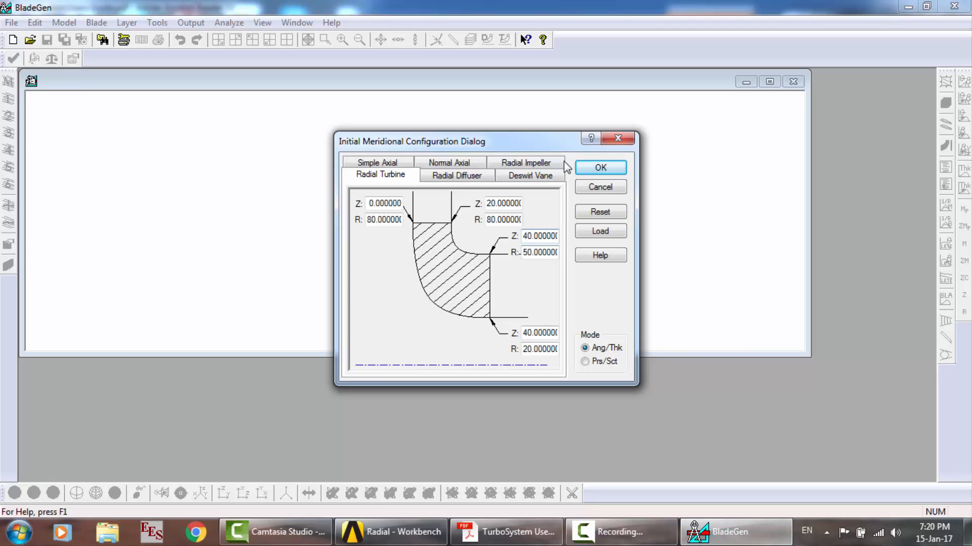
left_click(599, 169)
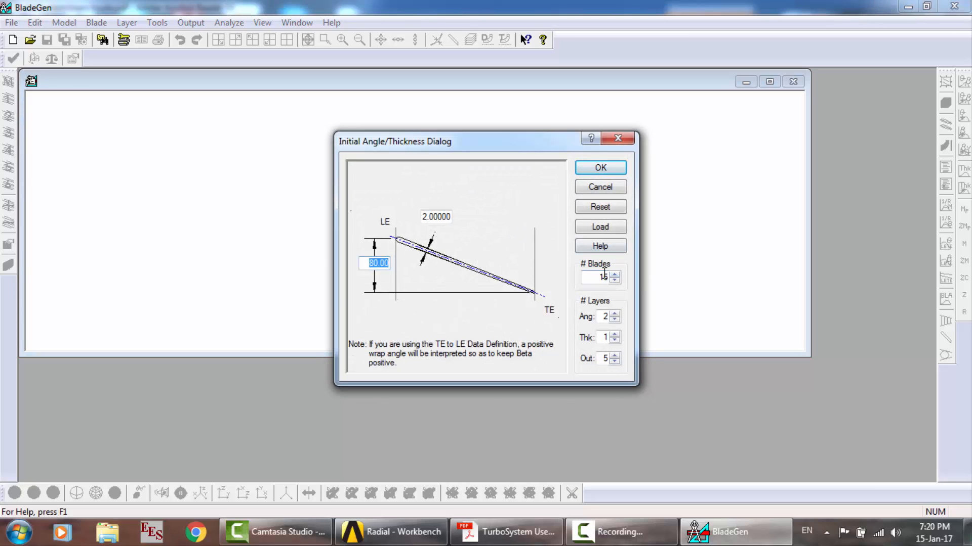
left_click(600, 172)
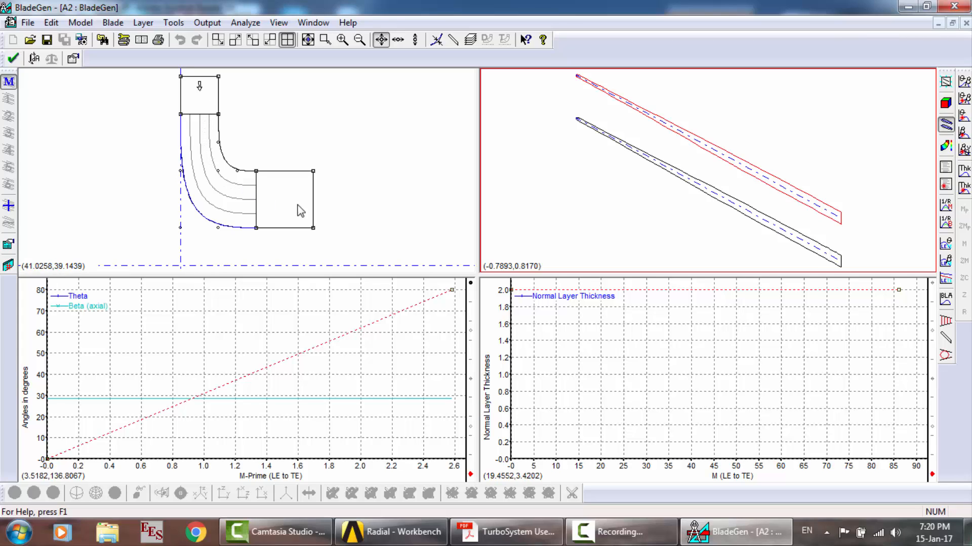
Show the blade as a shaded 3D model in the auxiliary view and inspect its shape from several angles.
left_click(946, 104)
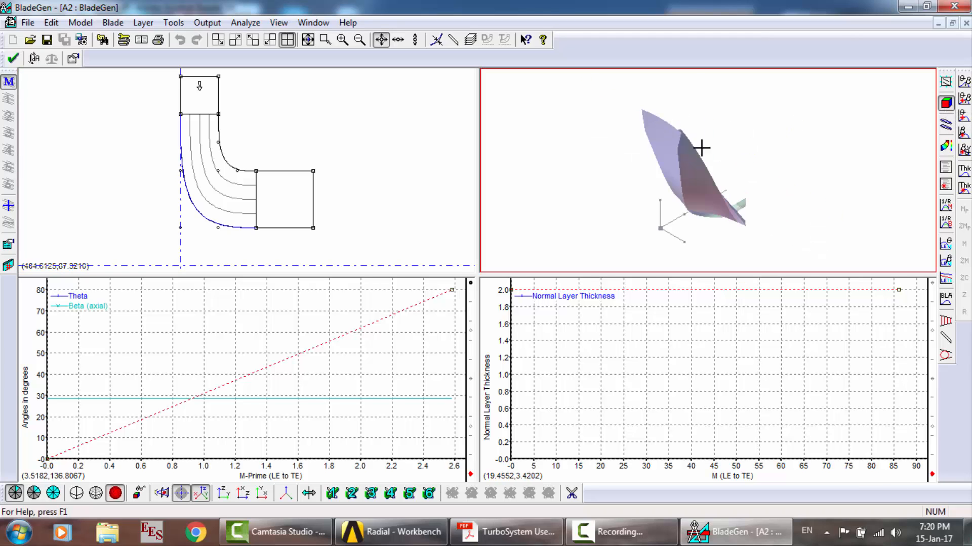
mouse_move(702, 147)
left_mouse_down()
mouse_move(709, 156)
mouse_move(679, 158)
mouse_move(672, 110)
mouse_move(624, 115)
mouse_move(668, 139)
mouse_move(644, 136)
mouse_move(652, 143)
left_mouse_up()
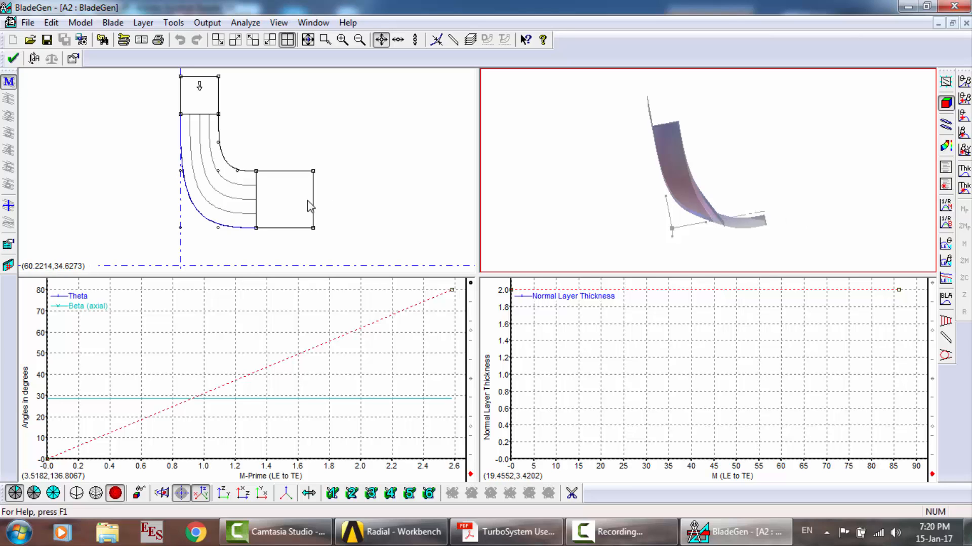
left_click_drag(716, 143, 629, 143)
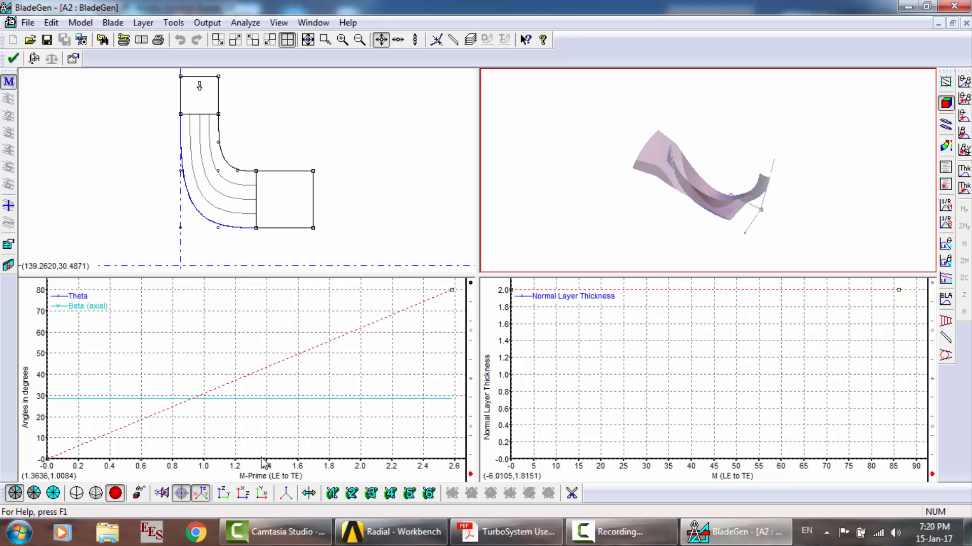
Display the complete wheel with all its blades in the 3D view and examine it from the side and front.
left_click(34, 493)
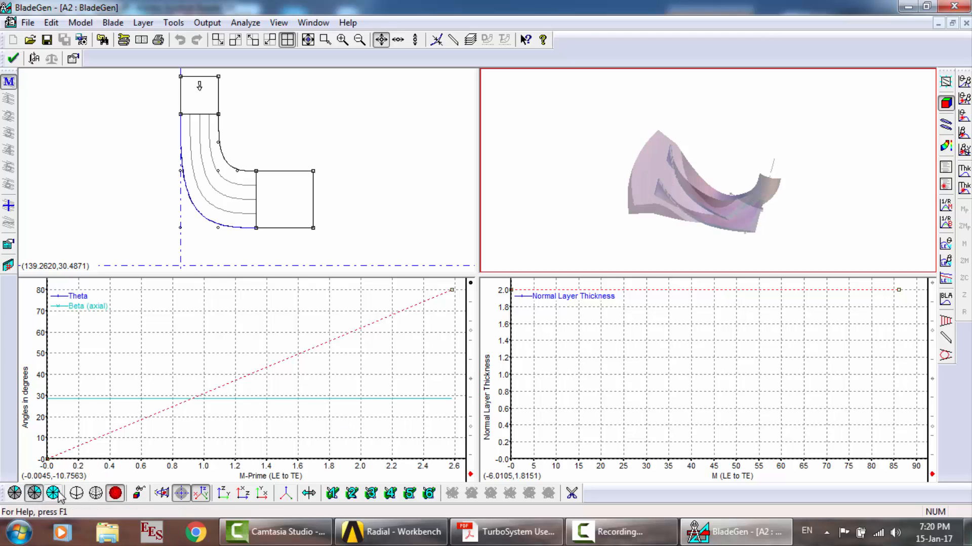
left_click(54, 494)
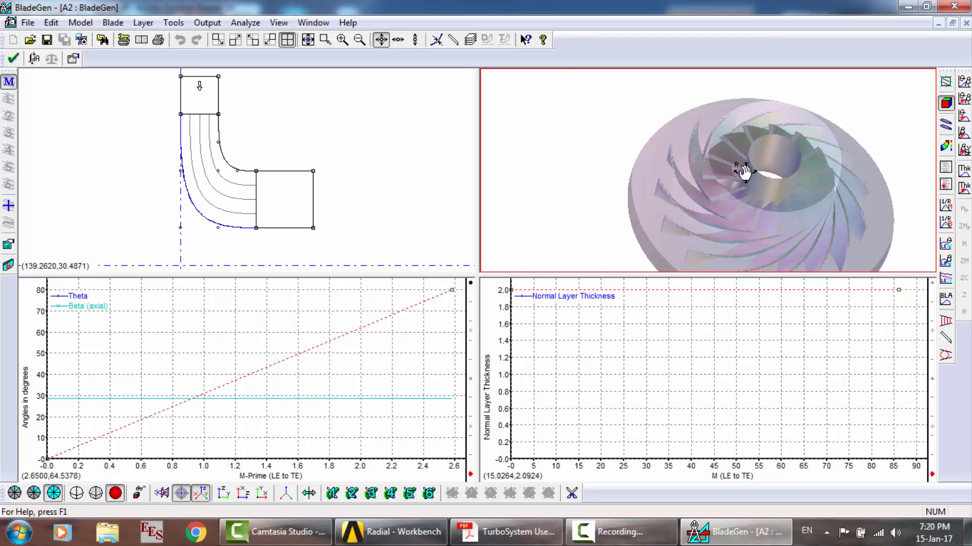
left_click_drag(745, 172, 848, 146)
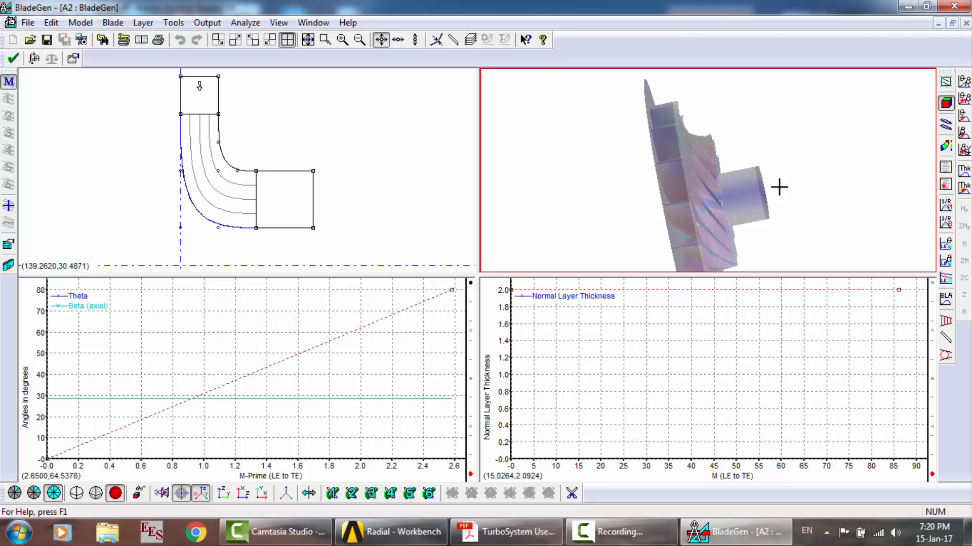
left_click_drag(773, 183, 760, 189)
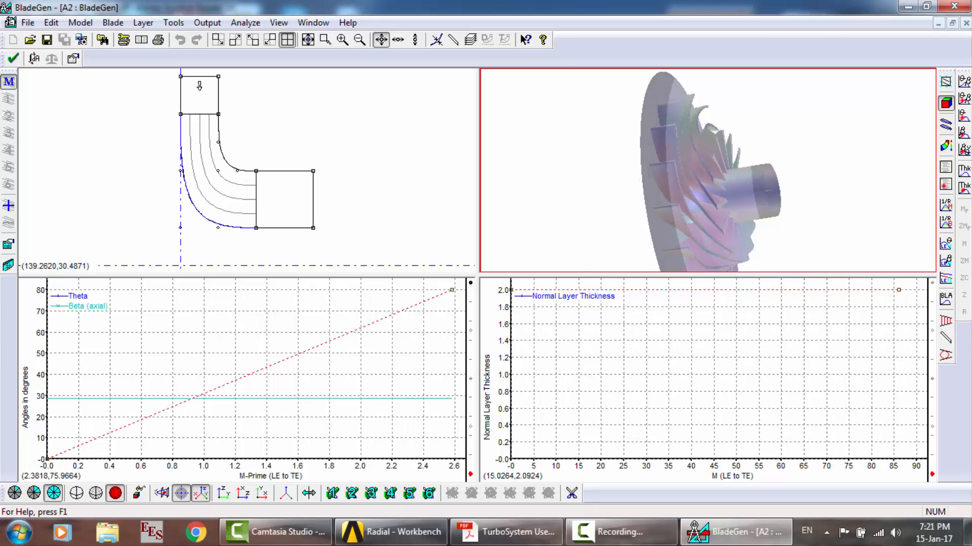
Close BladeGen, return to the Radial project in Workbench and transfer the Blade Design data to a new Geometry system.
left_click(954, 6)
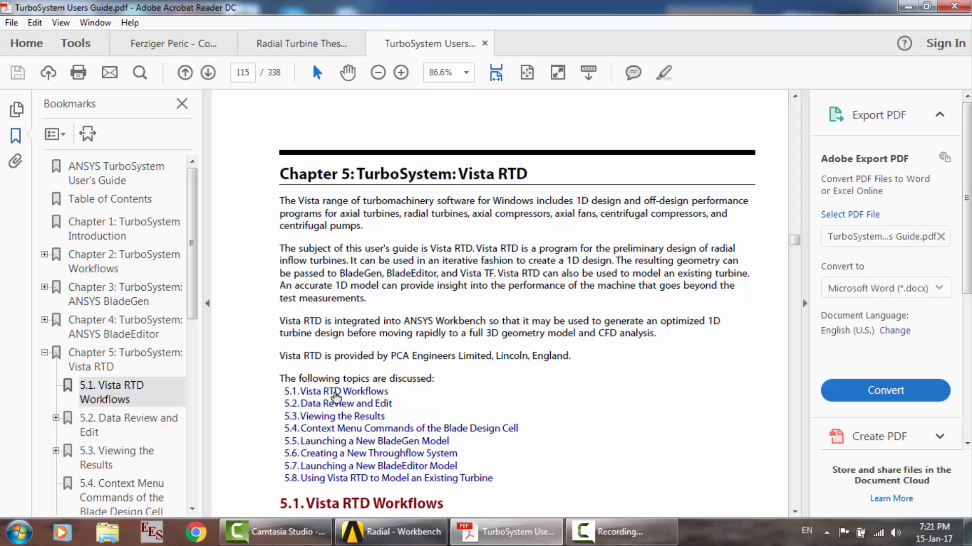
left_click(388, 531)
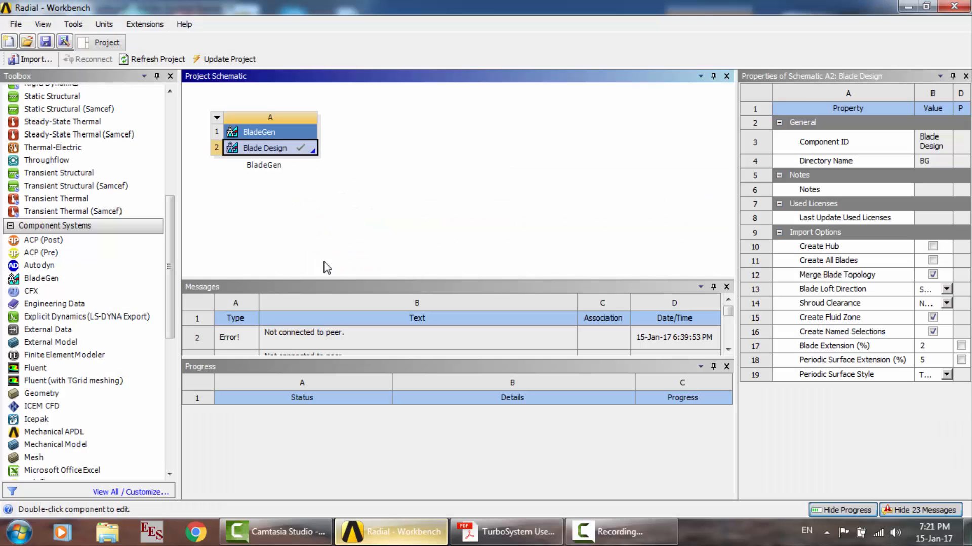
right_click(261, 154)
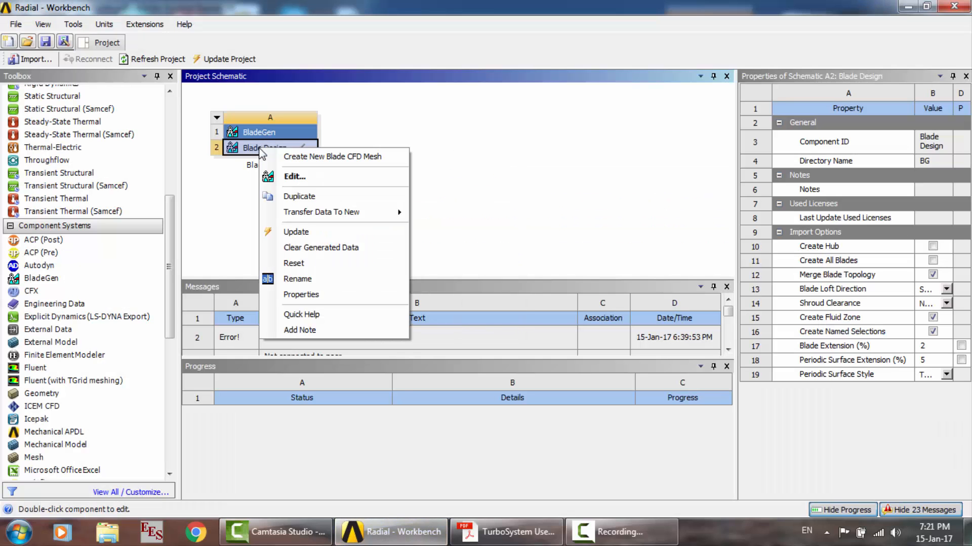
mouse_move(339, 216)
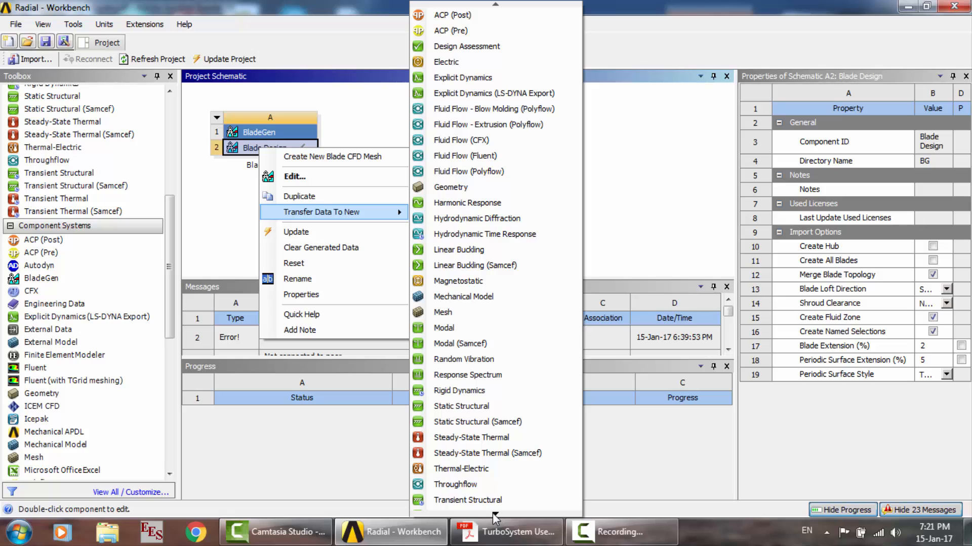
mouse_move(490, 515)
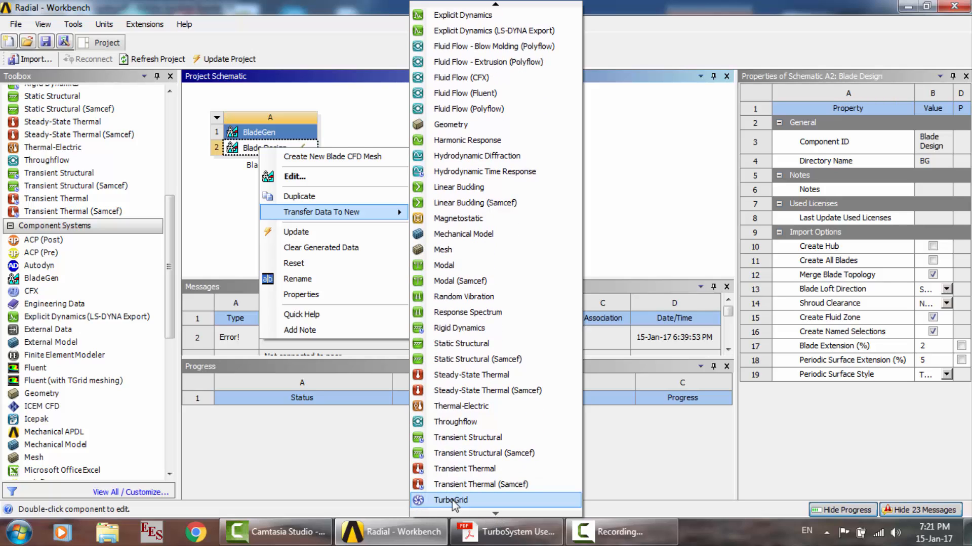
left_click(458, 136)
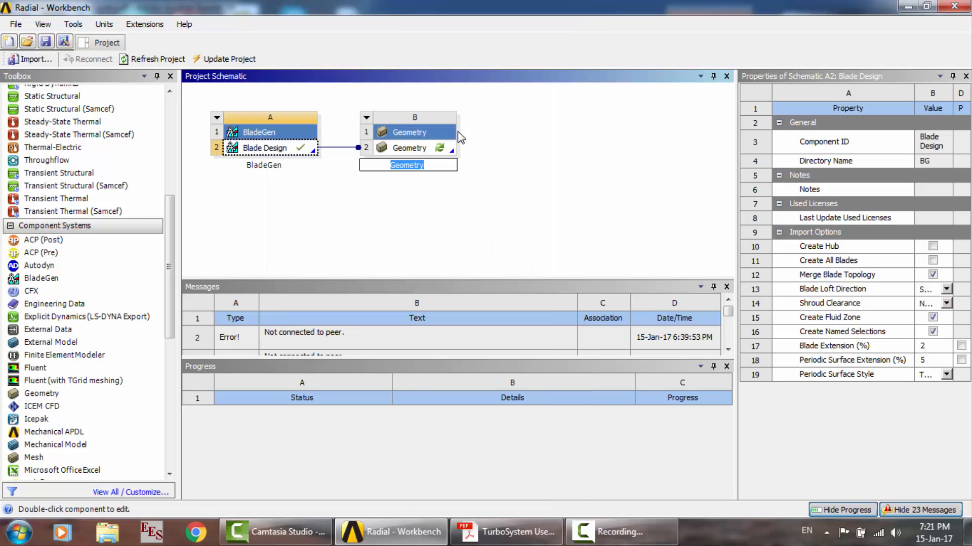
Open the linked Geometry cell in DesignModeler and generate the imported BladeGen model.
double_click(430, 149)
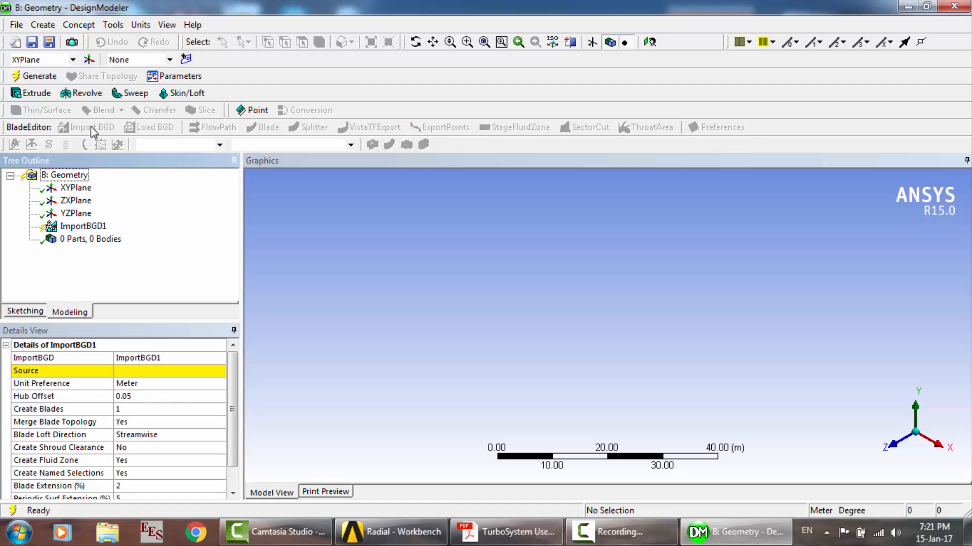
left_click(40, 76)
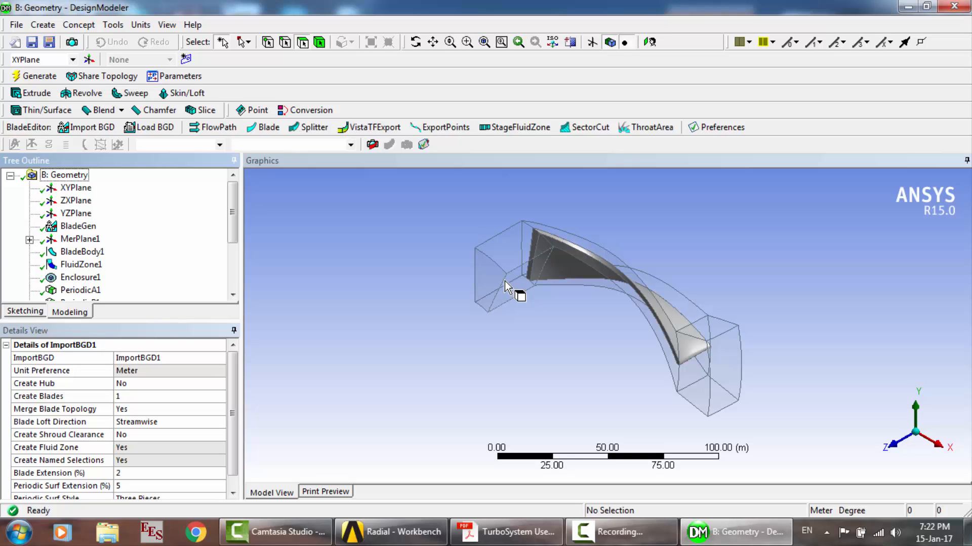
Examine the blade and its surrounding fluid zone from several angles, along with the meridional profile on MerPlane1.
left_click(416, 42)
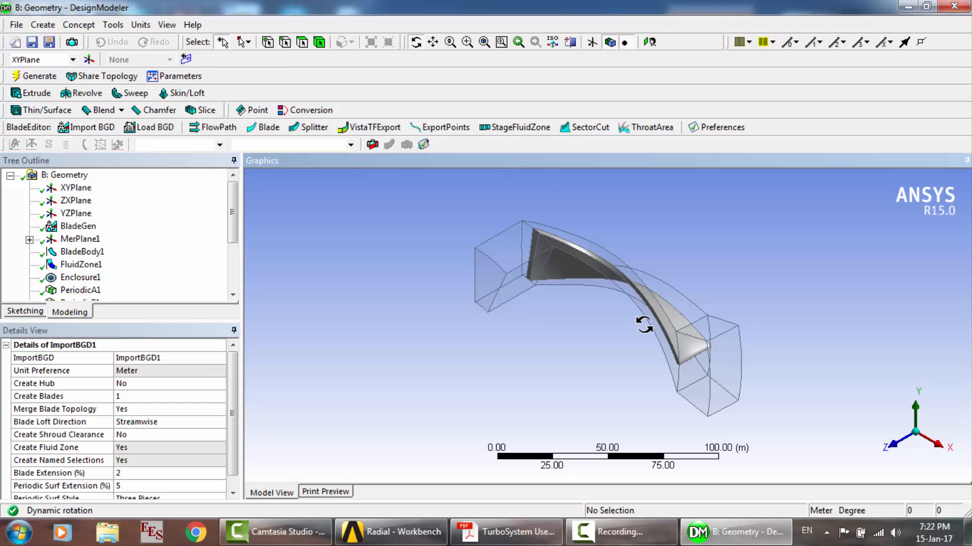
left_click_drag(644, 324, 707, 322)
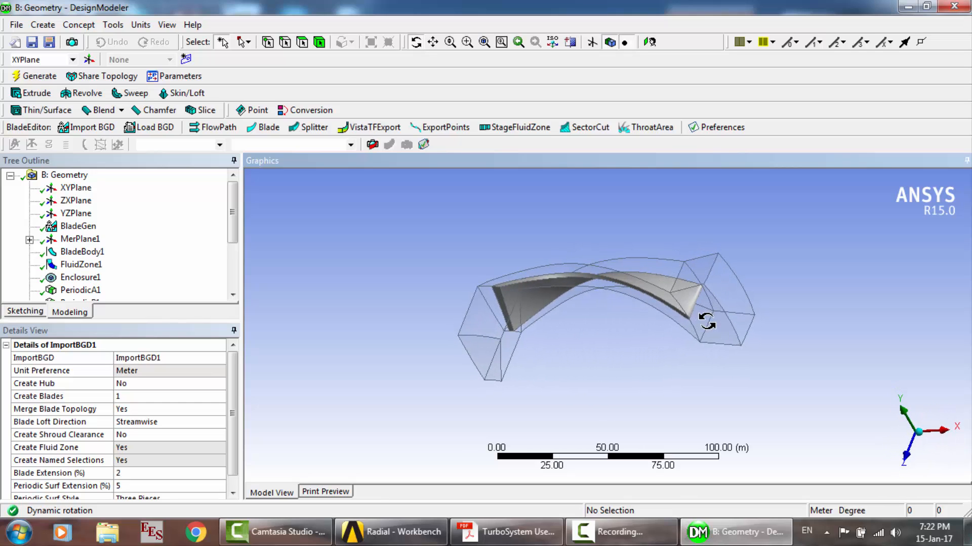
left_click_drag(553, 321, 529, 306)
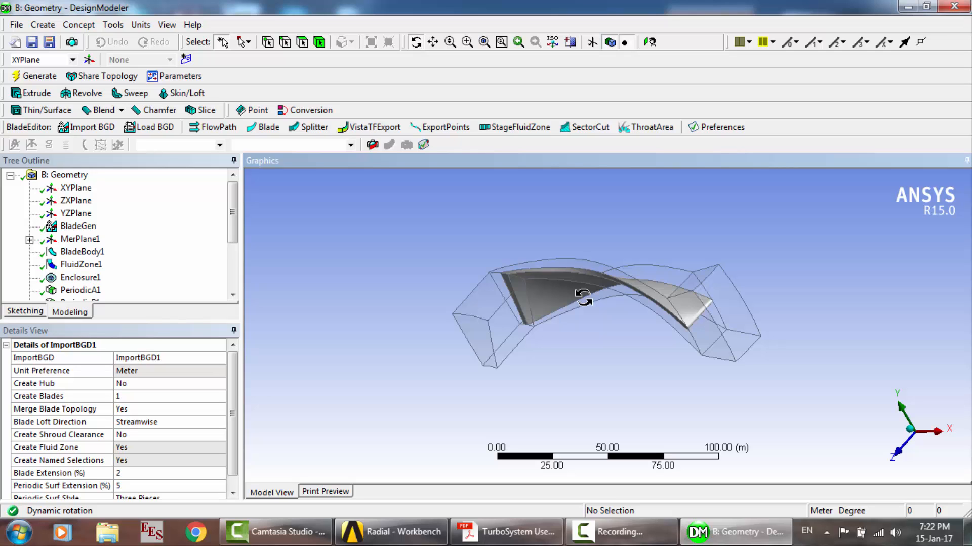
left_click_drag(583, 297, 598, 269)
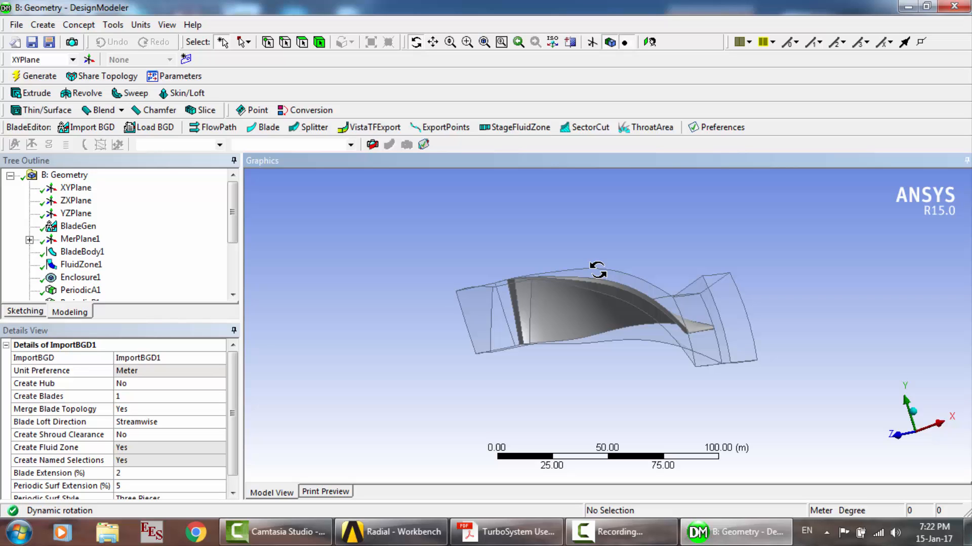
left_click_drag(617, 282, 594, 285)
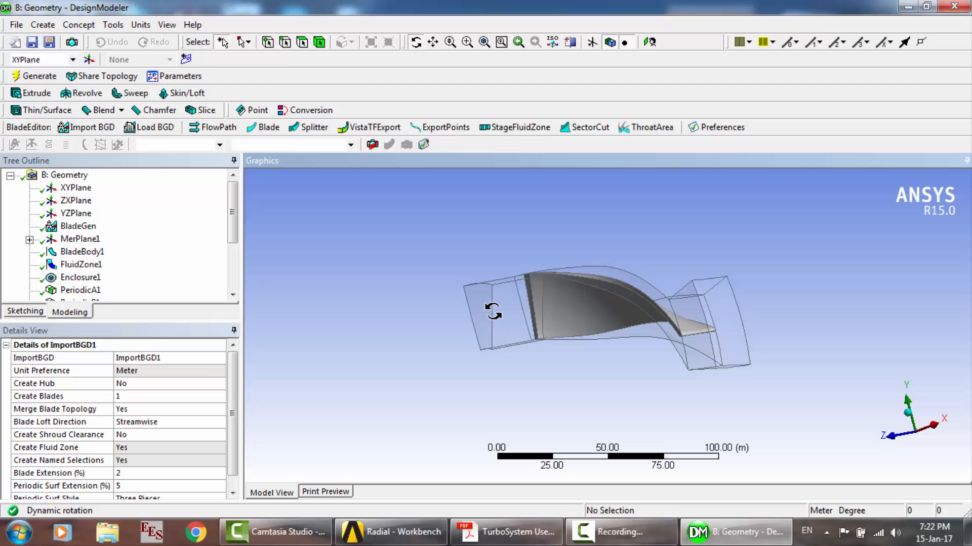
mouse_move(610, 293)
left_mouse_down()
mouse_move(570, 308)
mouse_move(568, 282)
mouse_move(649, 295)
mouse_move(621, 279)
mouse_move(626, 293)
left_mouse_up()
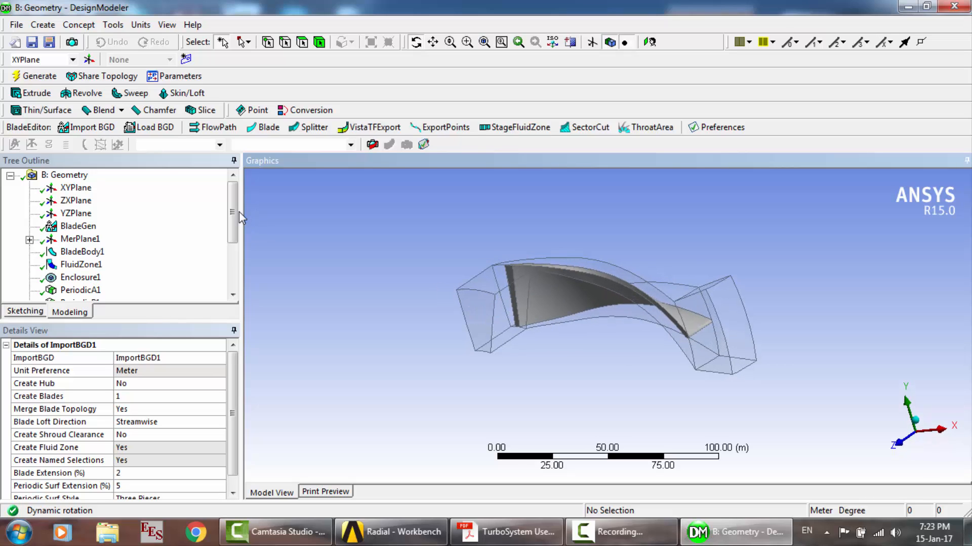
mouse_move(234, 230)
left_mouse_down()
mouse_move(233, 254)
mouse_move(230, 231)
left_mouse_up()
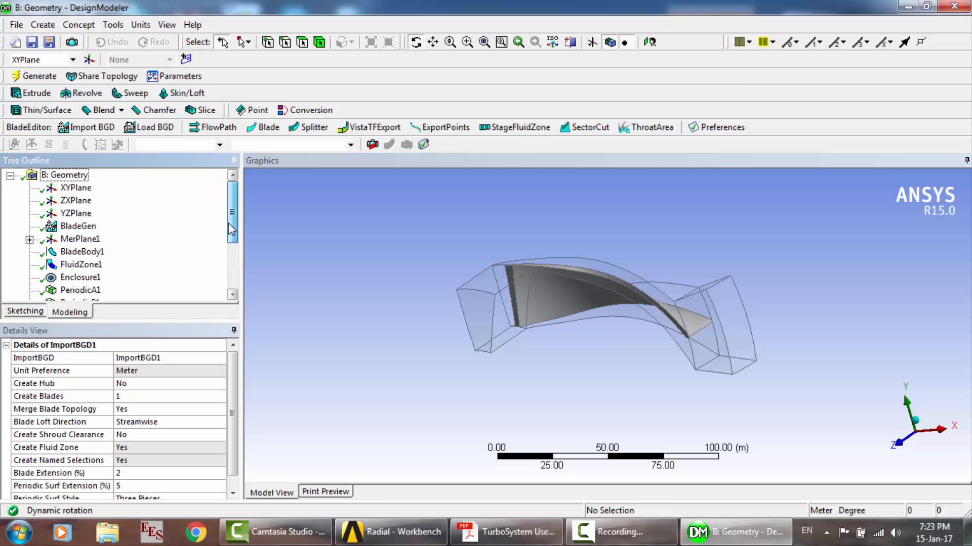
left_click(80, 240)
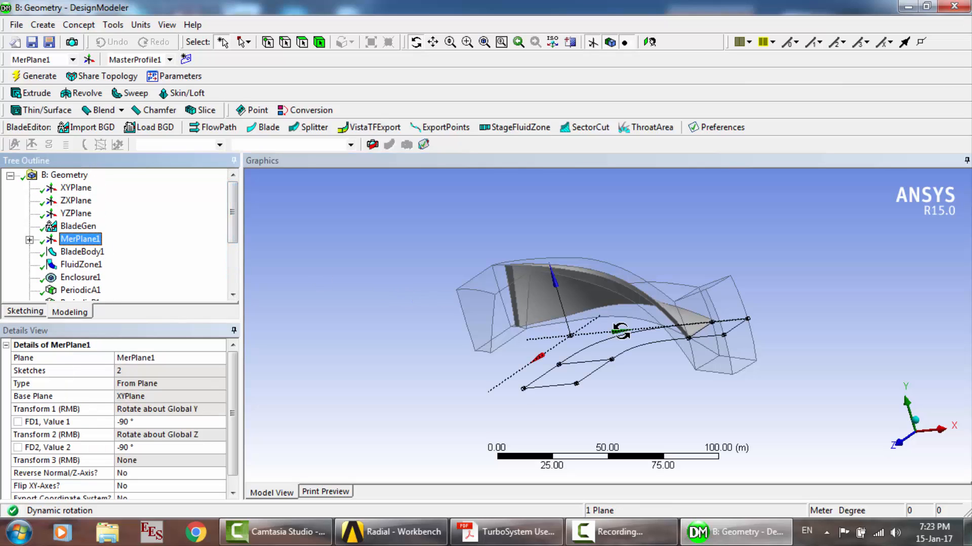
left_click_drag(620, 326, 660, 248)
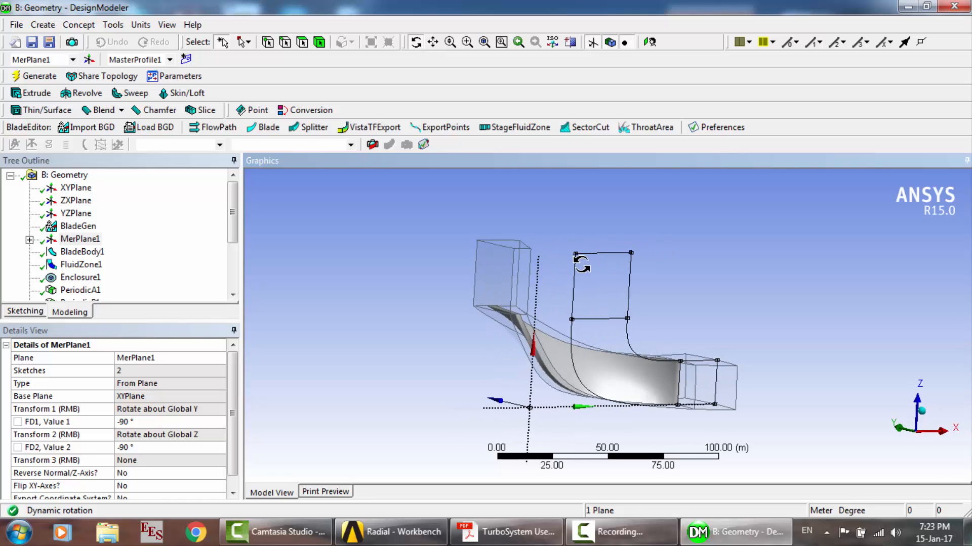
left_click_drag(597, 335, 243, 362)
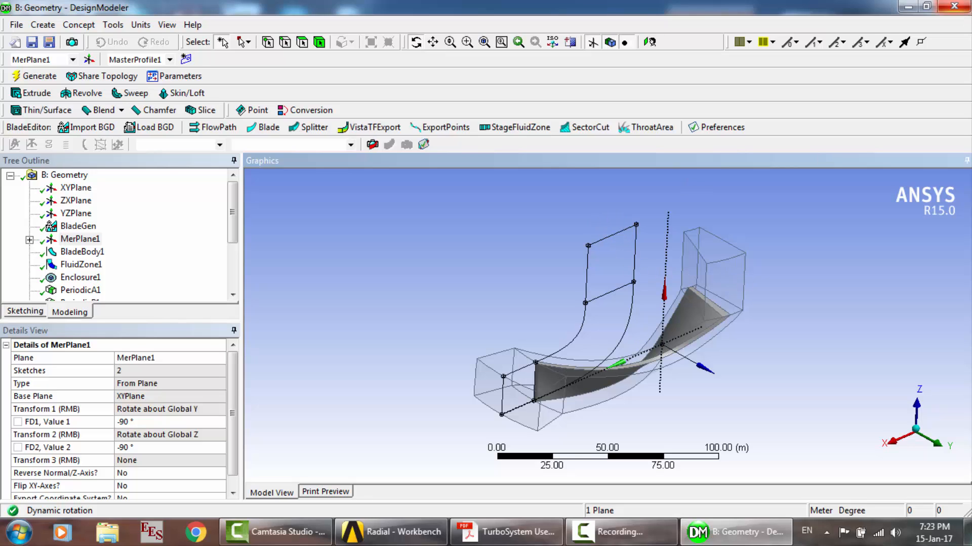
Close DesignModeler, add a Vista RTD component system to the project schematic and open its Blade Design cell for editing.
left_click(954, 6)
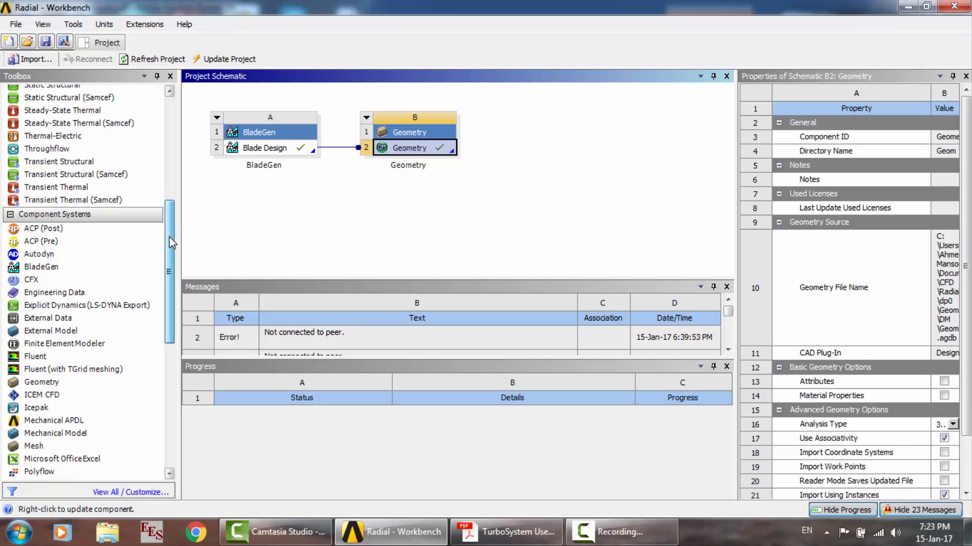
left_click_drag(169, 236, 170, 316)
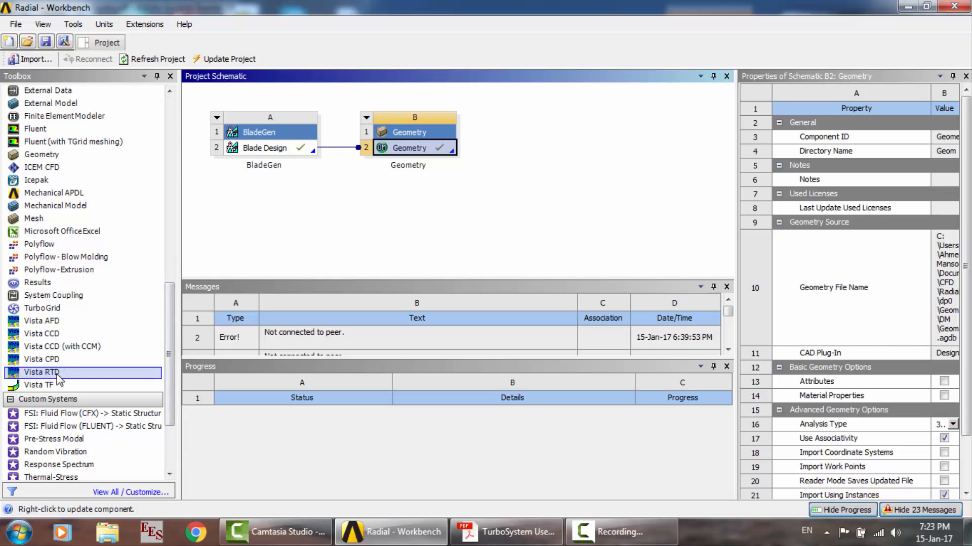
left_click_drag(58, 379, 560, 151)
double_click(553, 148)
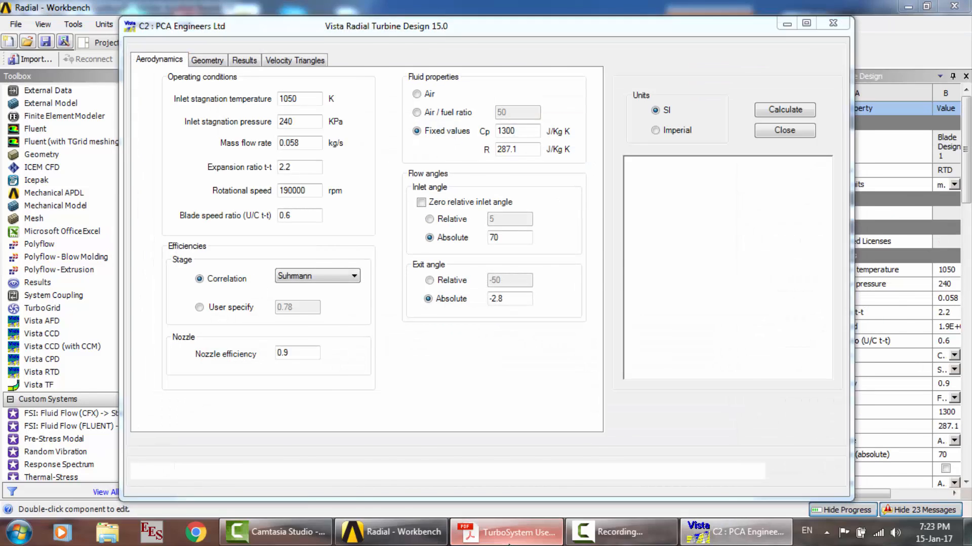
Switch to the TurboSystem Users Guide and look through the Vista RTD workflow and input properties to the Aerodynamics tab figure.
left_click(516, 532)
scroll(529, 293, "down", 3)
scroll(529, 292, "down", 10)
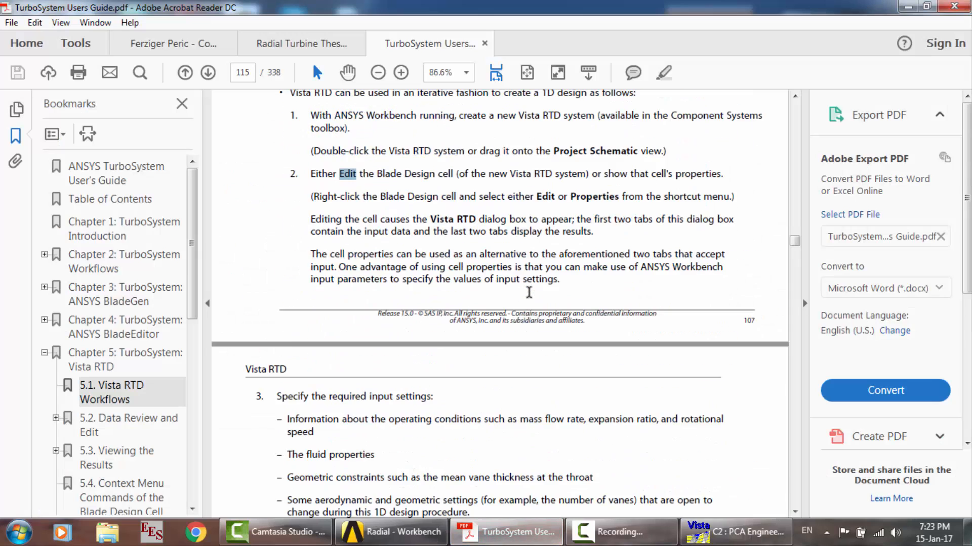
scroll(452, 364, "down", 15)
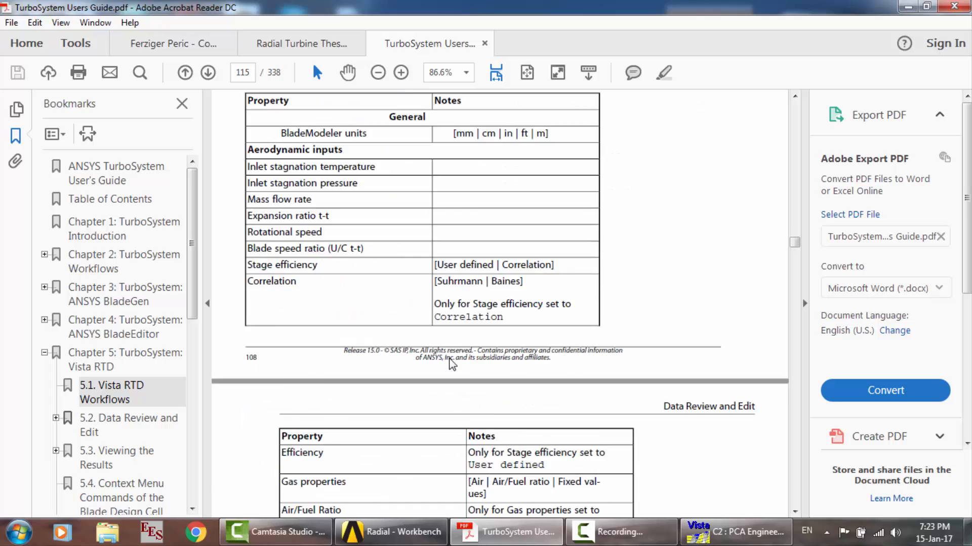
scroll(452, 364, "down", 5)
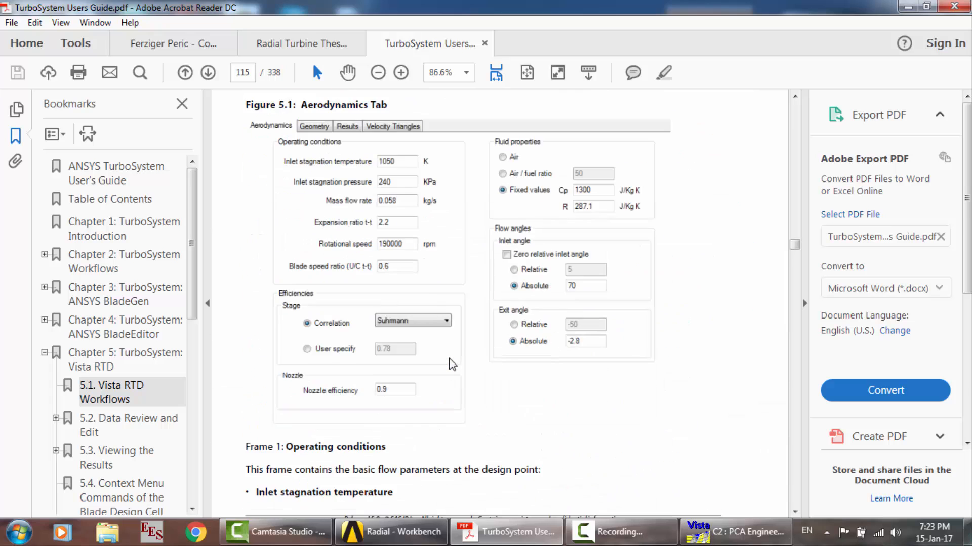
Switch to the Vista RTD window and review its aerodynamic inputs, stage efficiency correlation, impeller geometry inputs and vane roughness options.
scroll(451, 362, "up", 1)
left_click(735, 532)
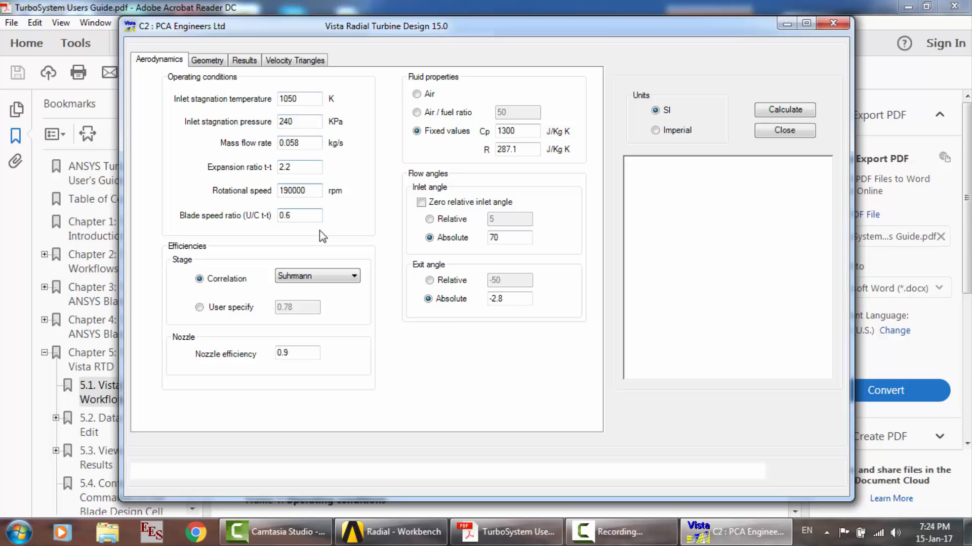
left_click(320, 278)
left_click(321, 278)
left_click(655, 111)
left_click(224, 61)
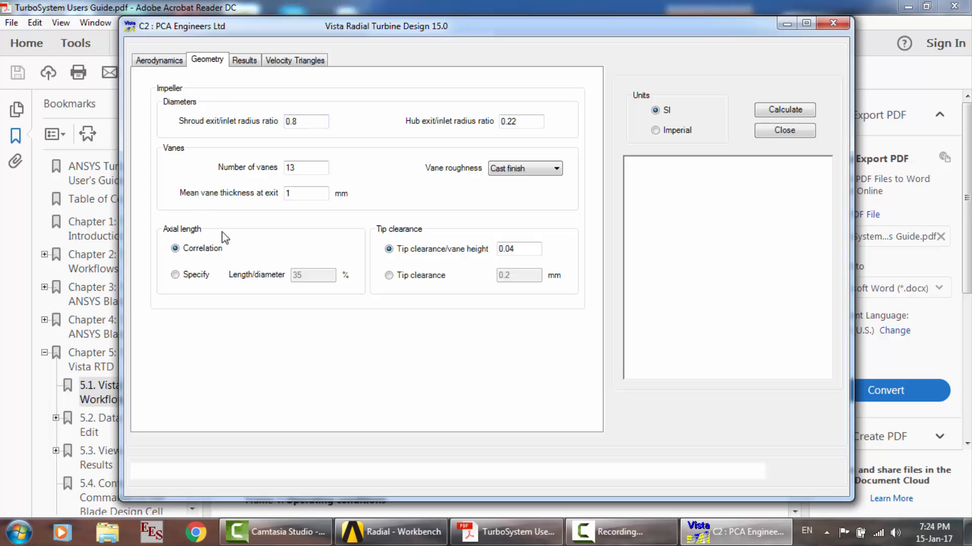
left_click(529, 167)
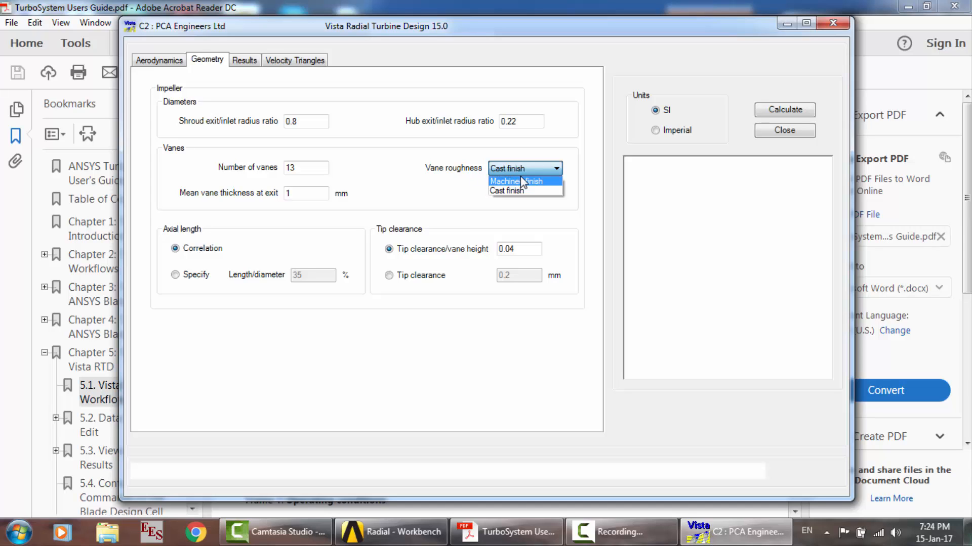
left_click(439, 150)
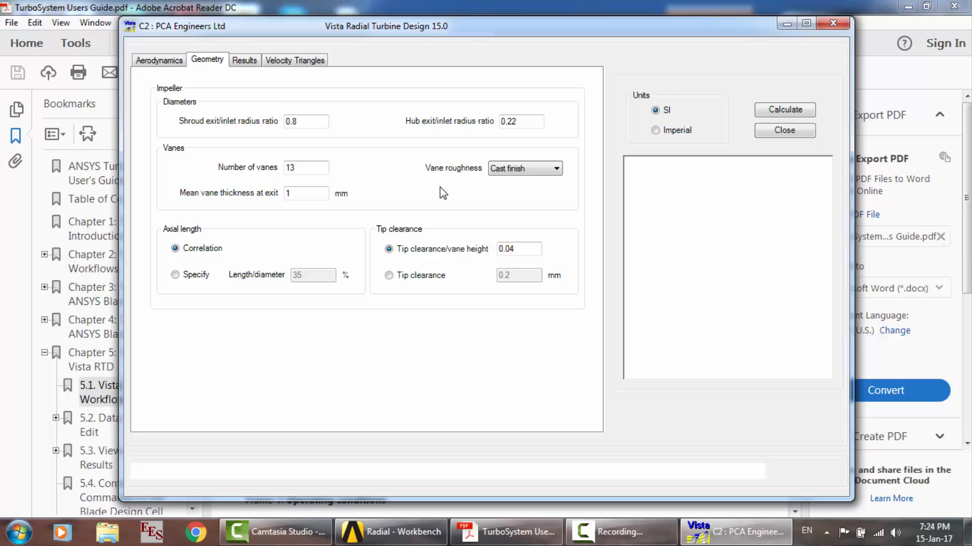
left_click(243, 59)
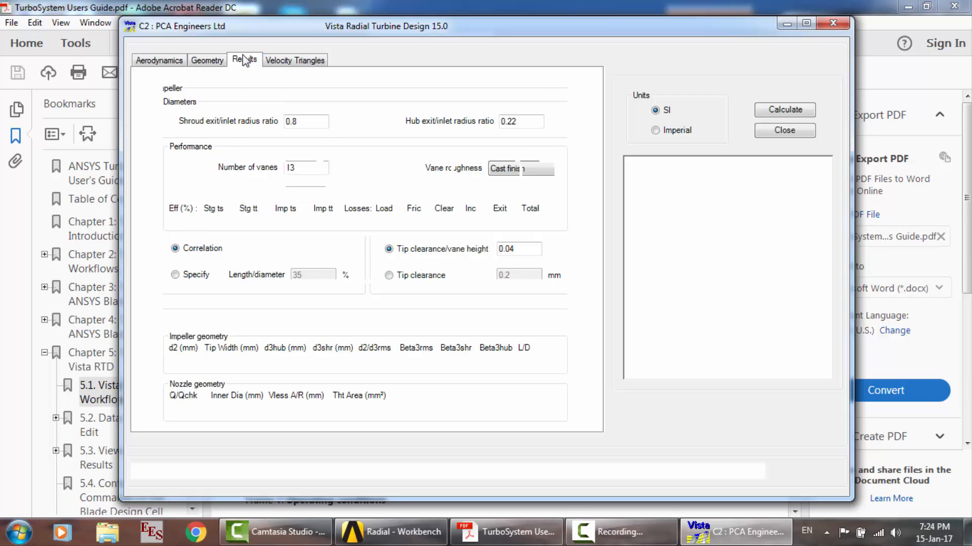
left_click(210, 60)
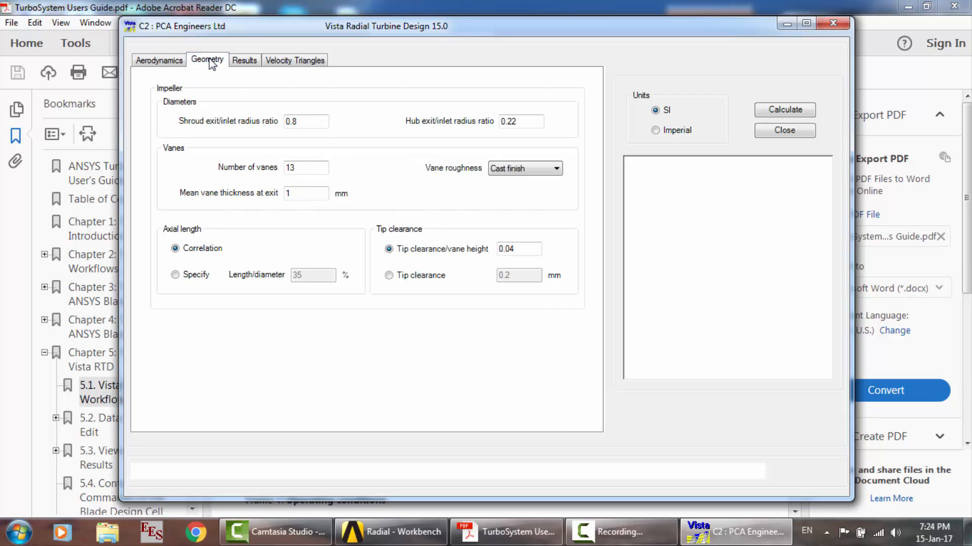
Calculate the turbine design with the default inputs and review the results and the inlet and exit velocity triangles.
left_click(786, 110)
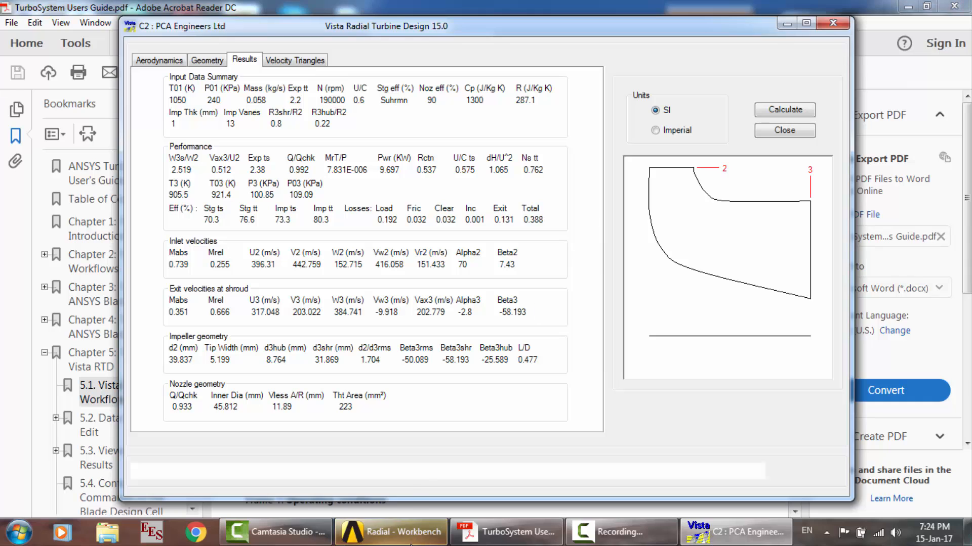
left_click(390, 532)
left_click(734, 531)
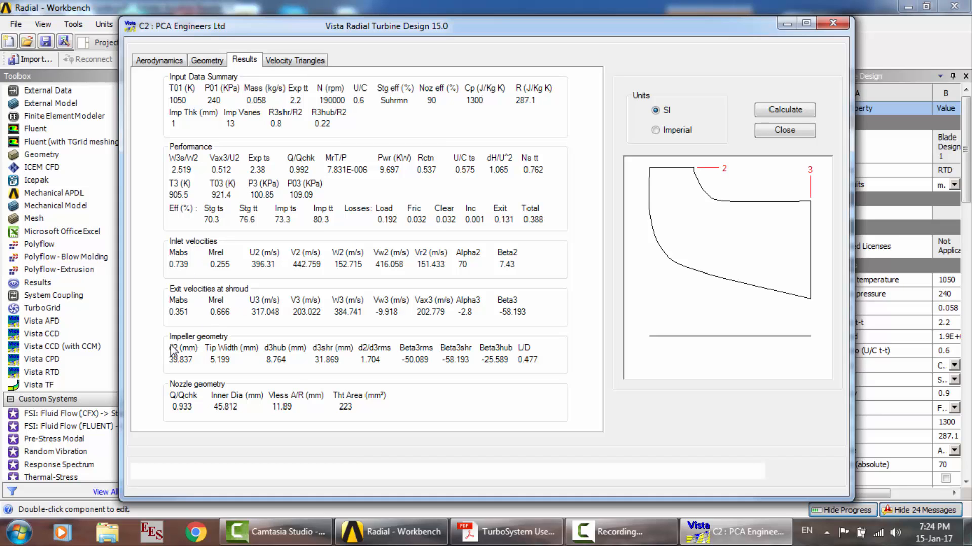
left_click(287, 64)
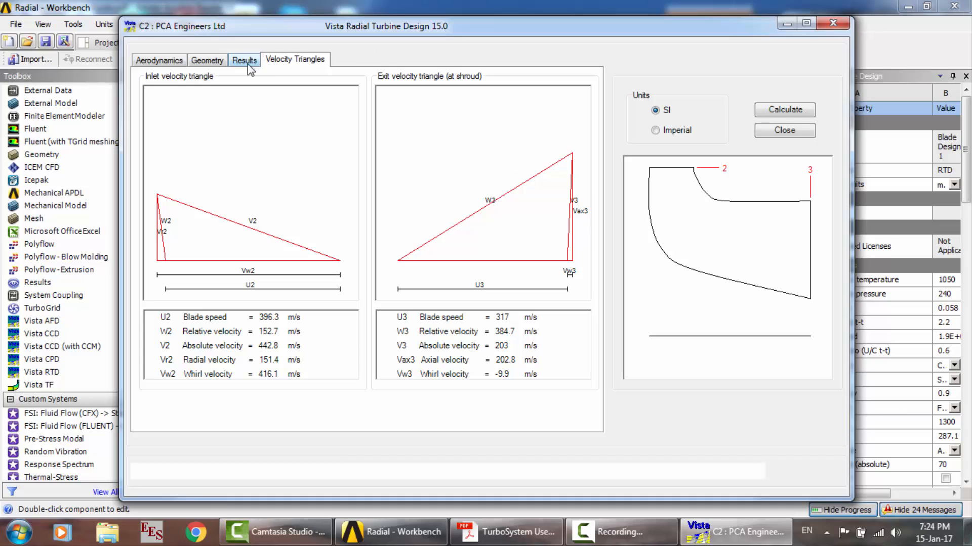
Set the impeller's shroud exit/inlet radius ratio to 0.7 and recalculate the design.
left_click(221, 67)
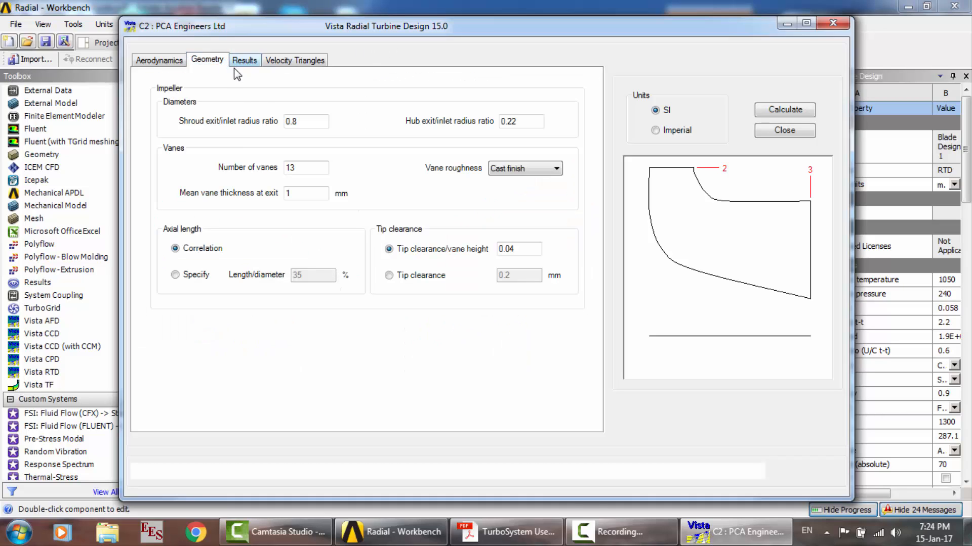
left_click(302, 125)
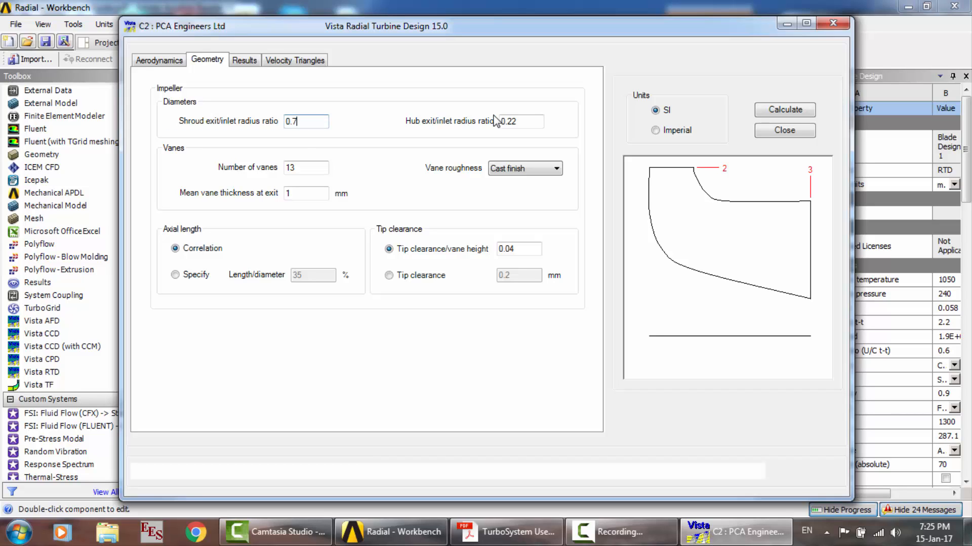
left_click(773, 111)
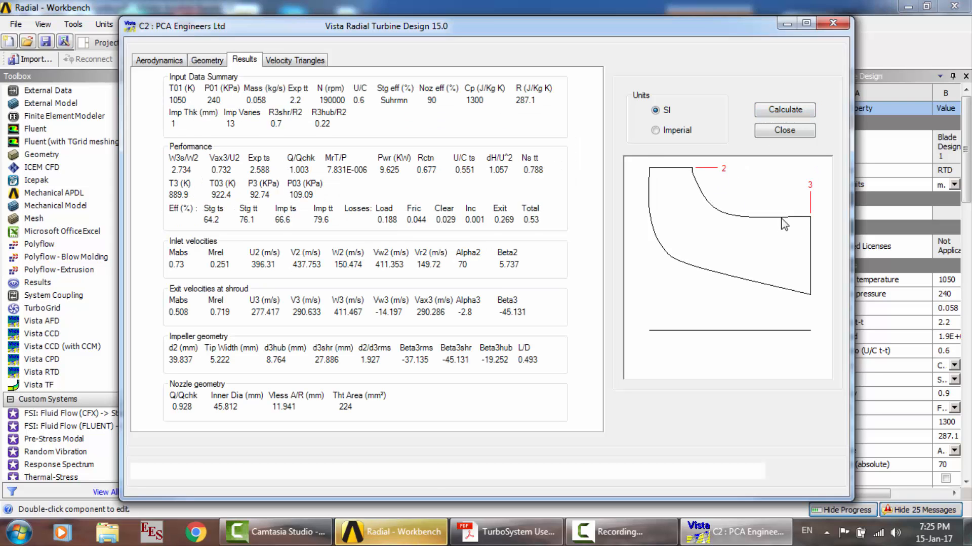
Switch the axial length from correlation to a specified length/diameter of 37 % and recalculate the design.
left_click(218, 61)
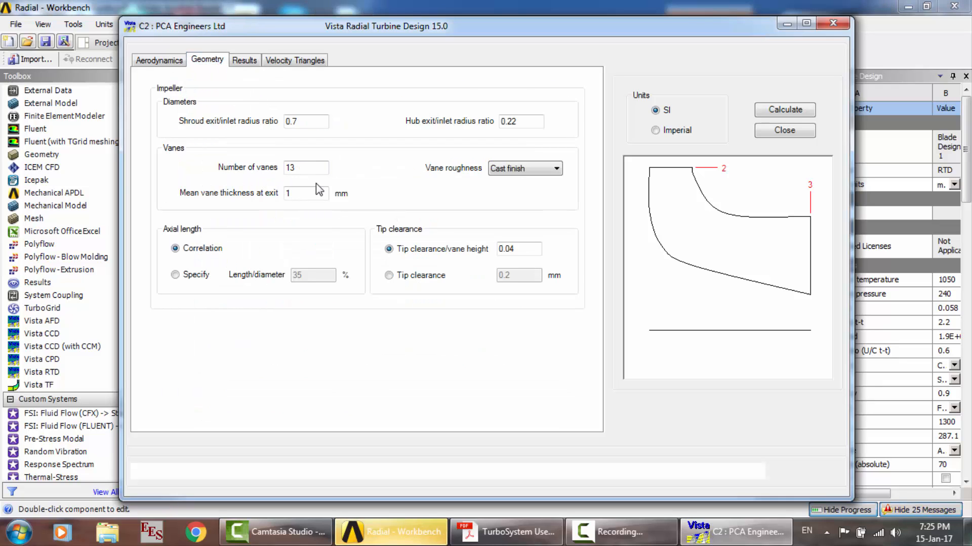
left_click(201, 276)
left_click(304, 276)
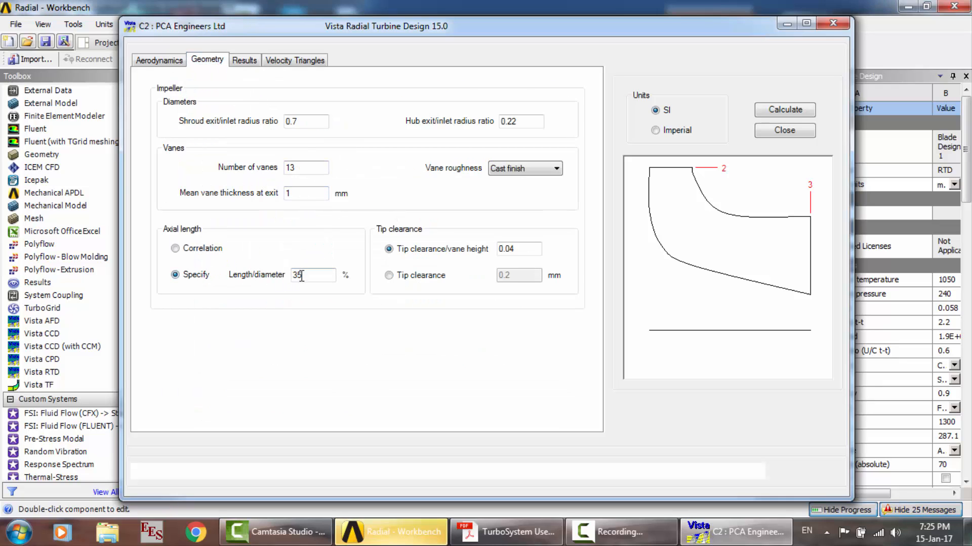
key("BackSpace")
type("7")
left_click(802, 114)
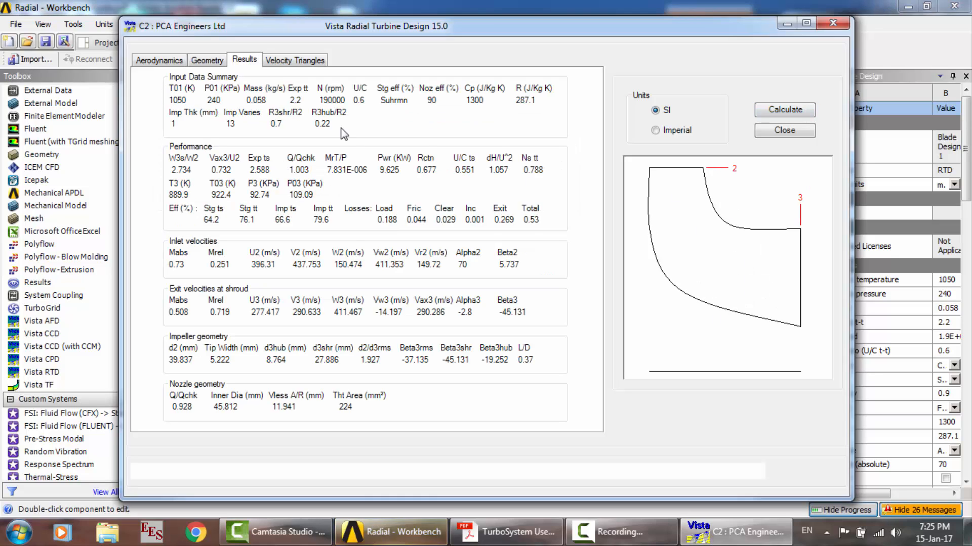
Set the impeller's hub exit/inlet radius ratio to 0.25 and recalculate the design.
left_click(207, 60)
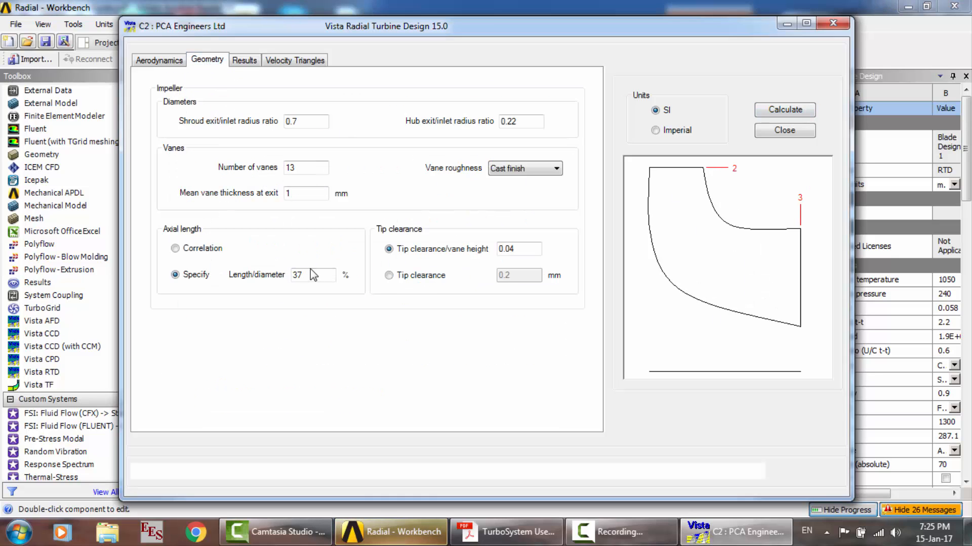
left_click(529, 249)
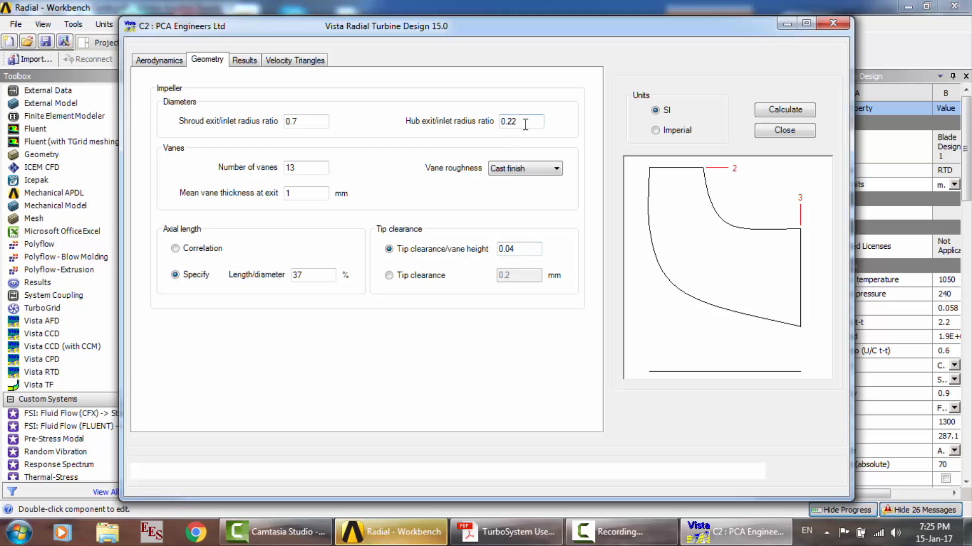
left_click(526, 124)
key("BackSpace")
type("5")
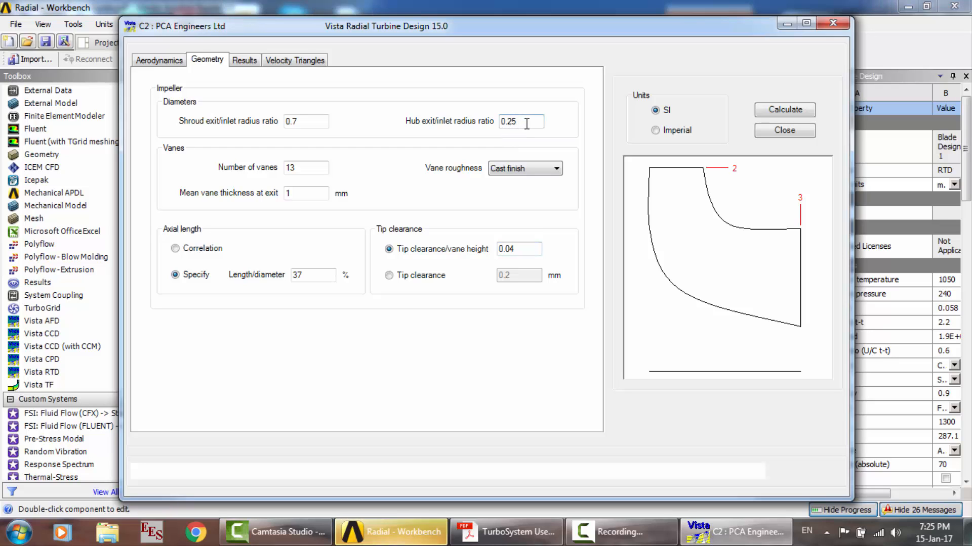
left_click(784, 110)
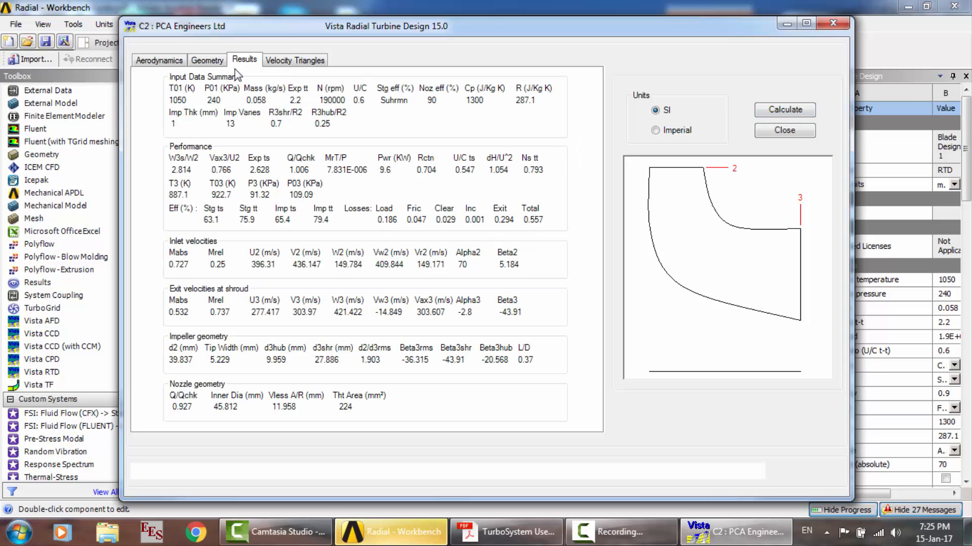
Review the geometry inputs, results, velocity triangles and aerodynamic inputs once more, and close the Vista RTD design window.
left_click(215, 62)
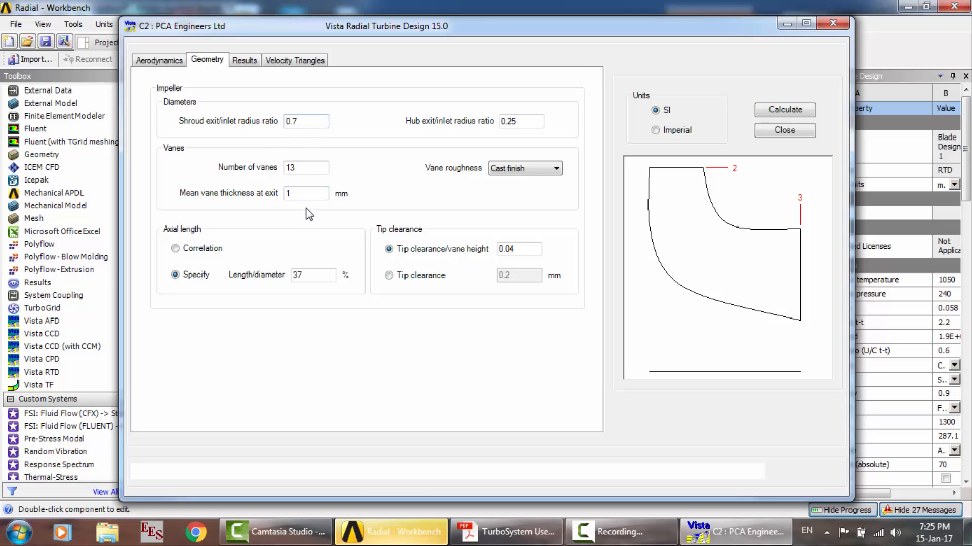
left_click(246, 62)
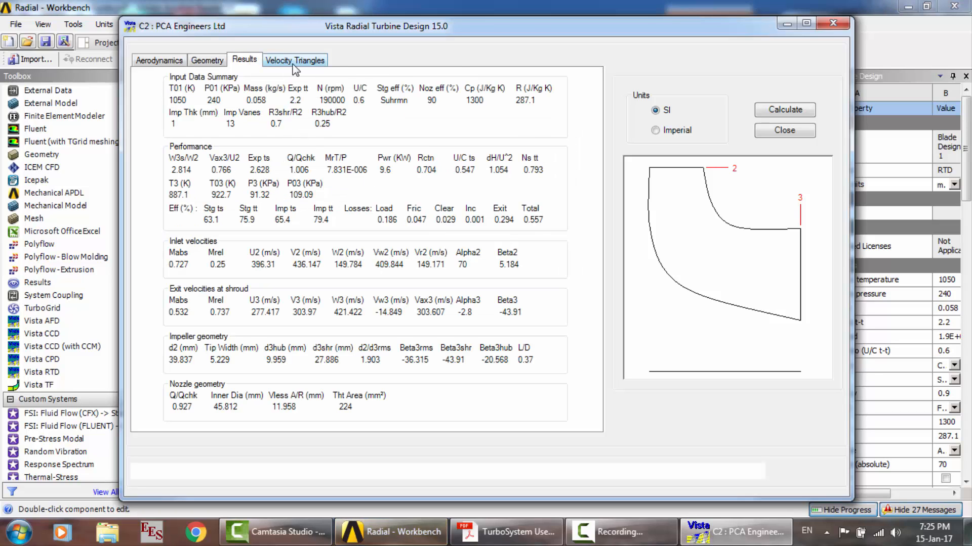
left_click(294, 61)
left_click(158, 60)
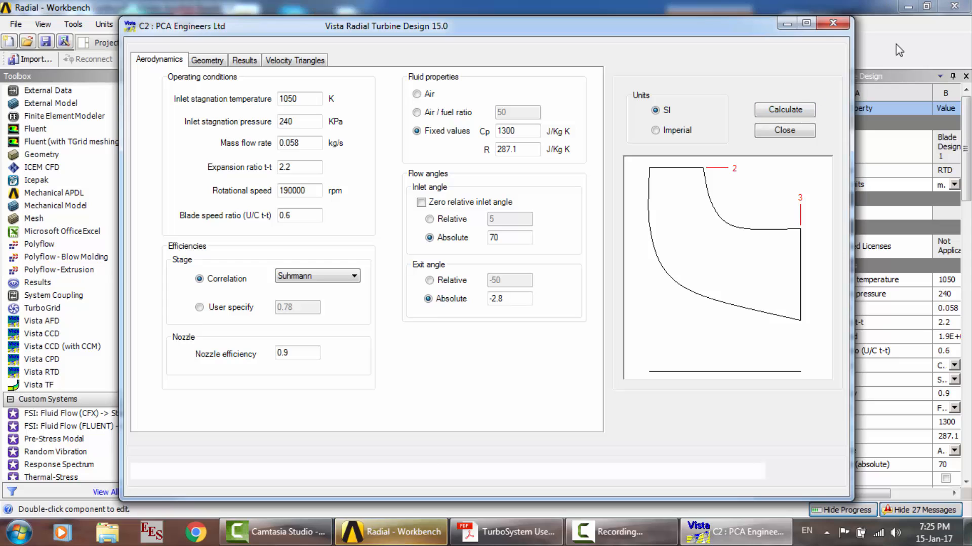
left_click(846, 23)
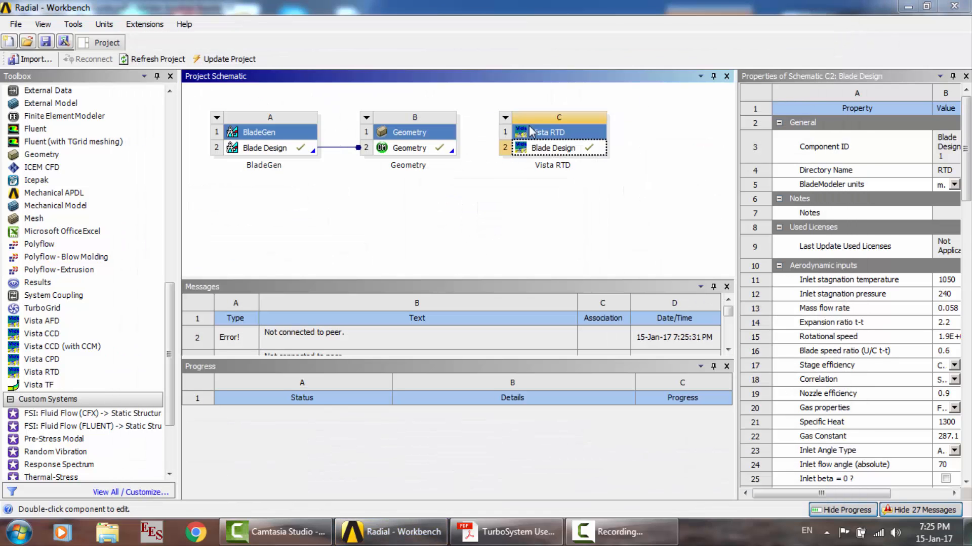
Create a new Geometry system from the Vista RTD Blade Design cell and open its Geometry cell in DesignModeler.
right_click(573, 150)
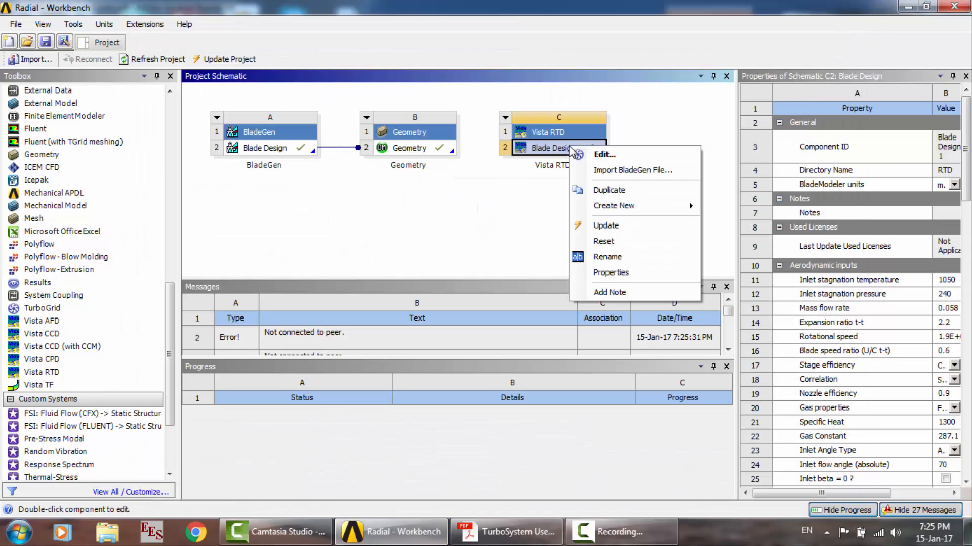
mouse_move(613, 206)
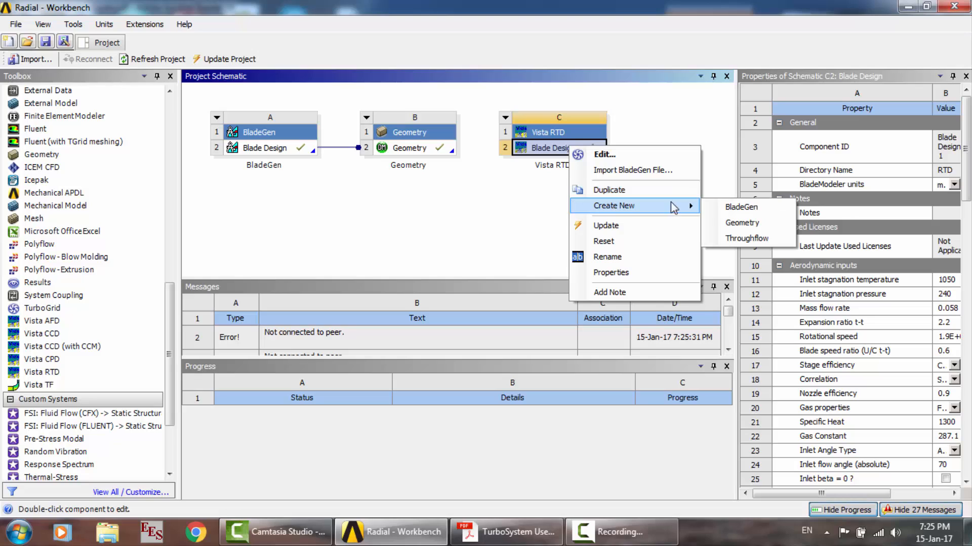
left_click(729, 223)
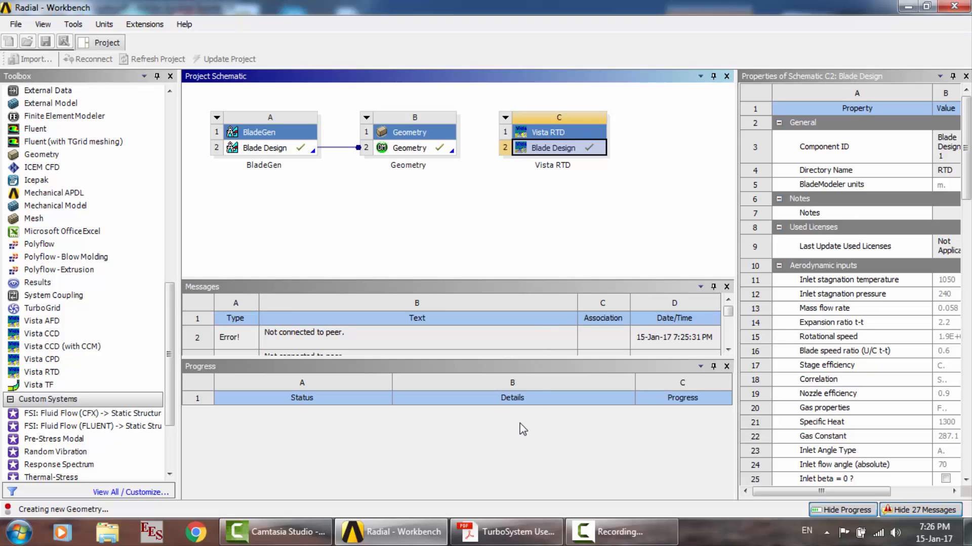
mouse_move(517, 525)
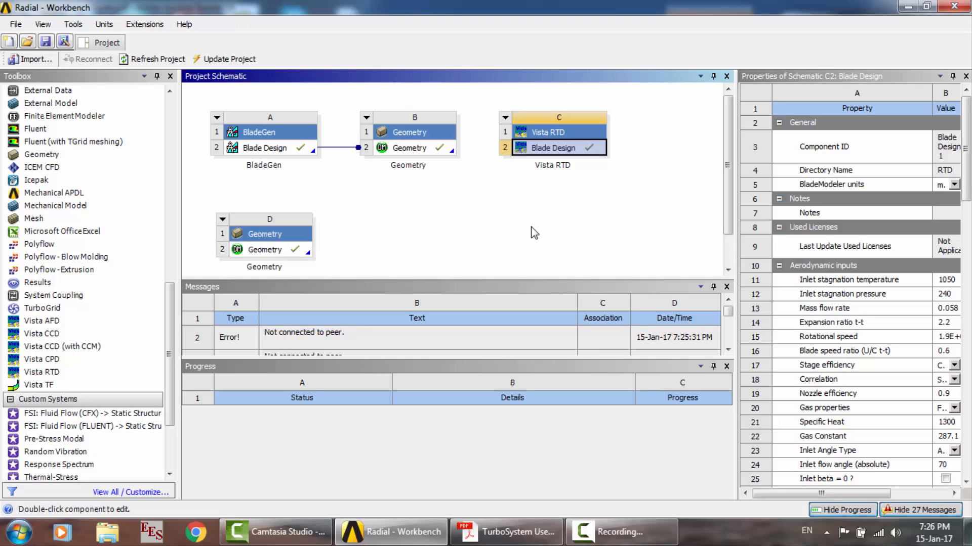
left_click_drag(724, 178, 729, 230)
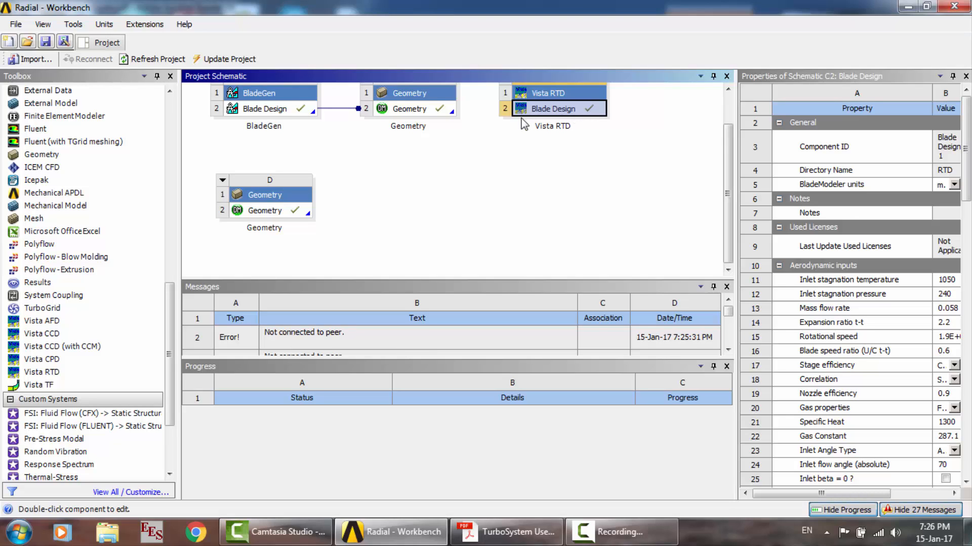
double_click(272, 214)
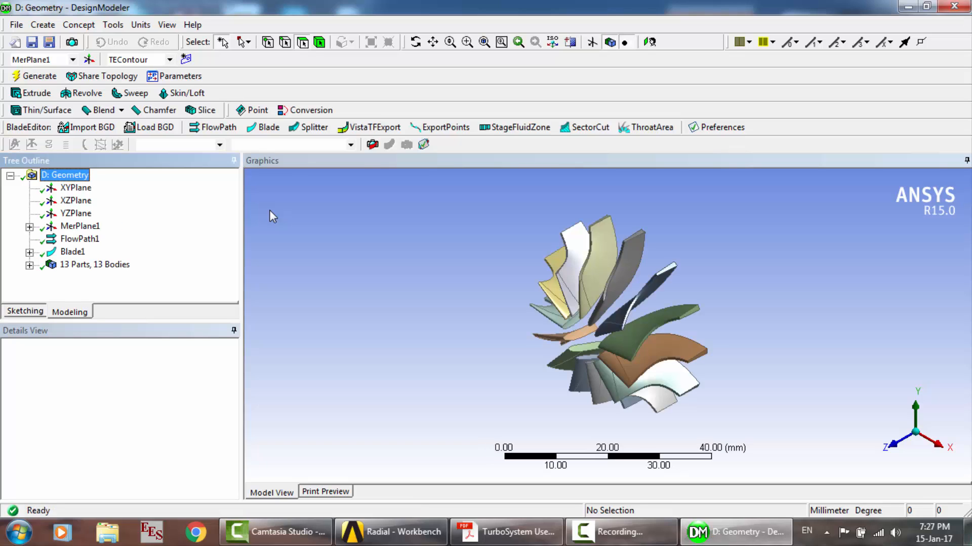
Examine the generated turbine blades from several angles together with the meridional profile sketches on MerPlane1.
left_click(416, 43)
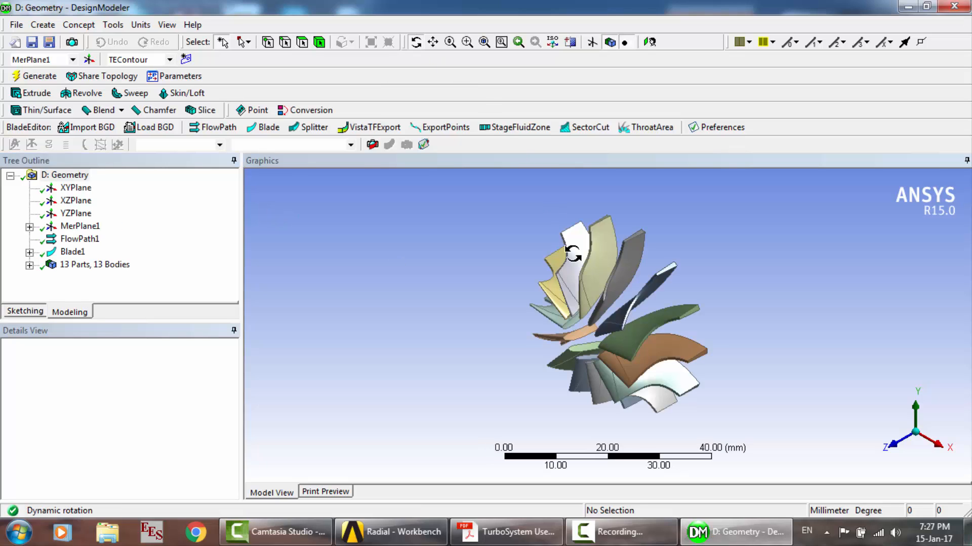
mouse_move(611, 299)
left_mouse_down()
mouse_move(639, 215)
mouse_move(559, 243)
mouse_move(612, 320)
mouse_move(628, 302)
left_mouse_up()
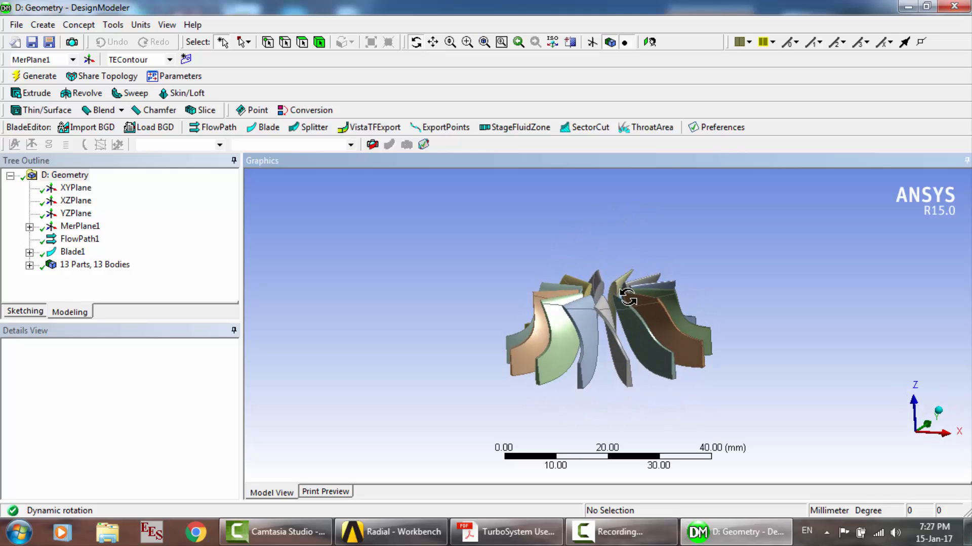
left_click(81, 227)
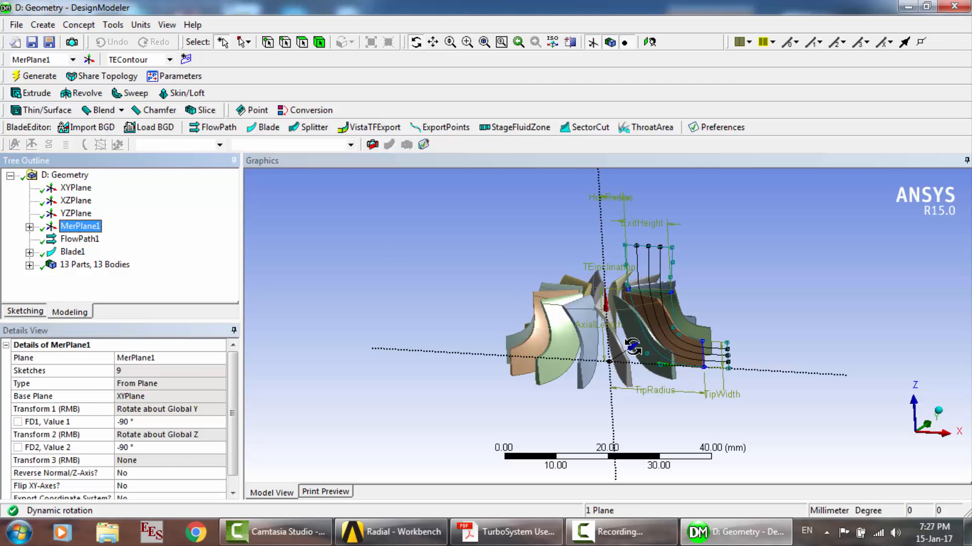
left_click_drag(632, 340, 287, 350)
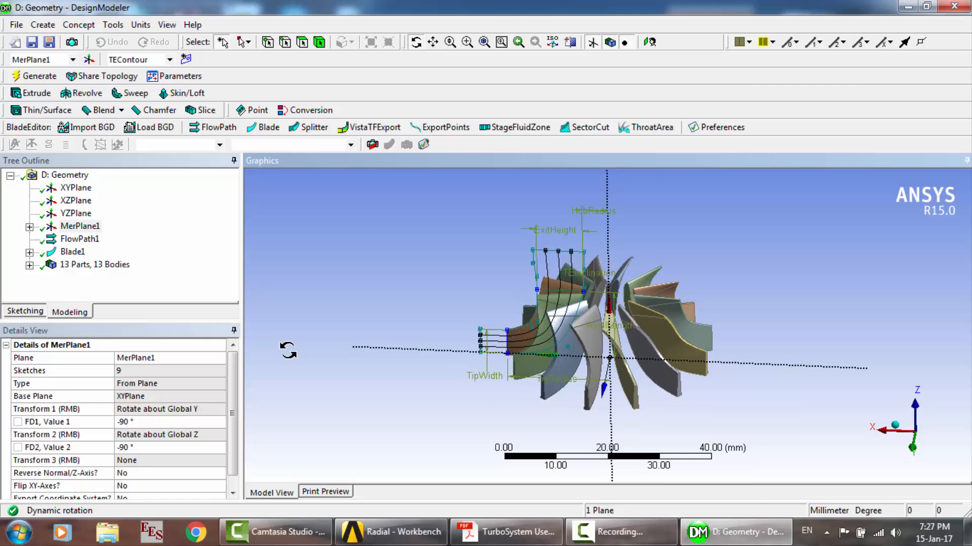
left_click_drag(591, 365, 591, 345)
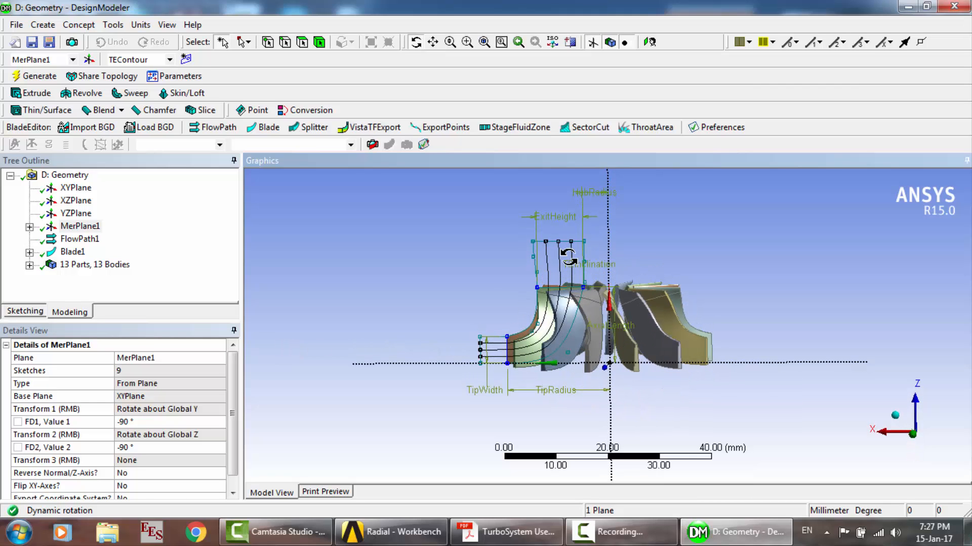
scroll(577, 304, "up", 3)
left_click_drag(570, 285, 602, 293)
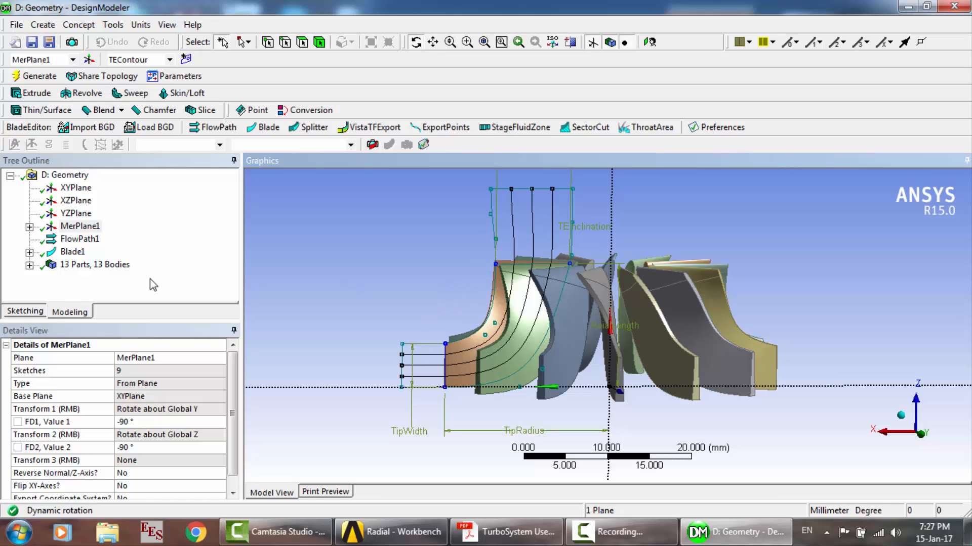
Review the MerPlane1 contour sketches and their dimensions, together with the FlowPath1 details.
left_click(30, 227)
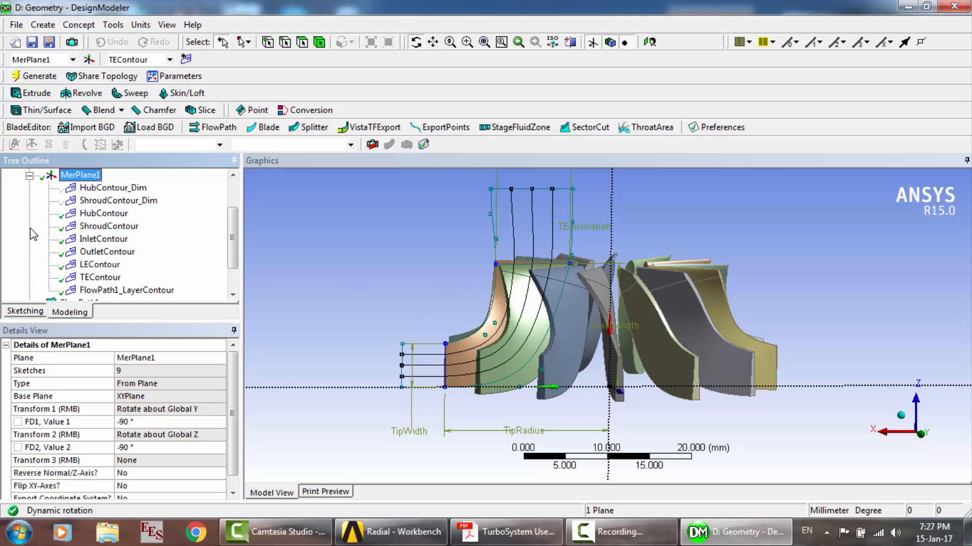
left_click(107, 190)
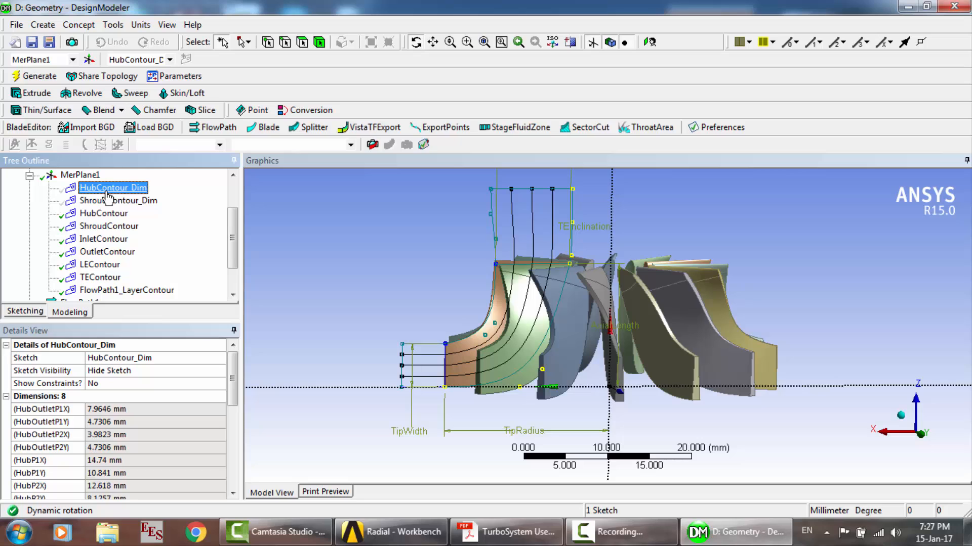
left_click(107, 197)
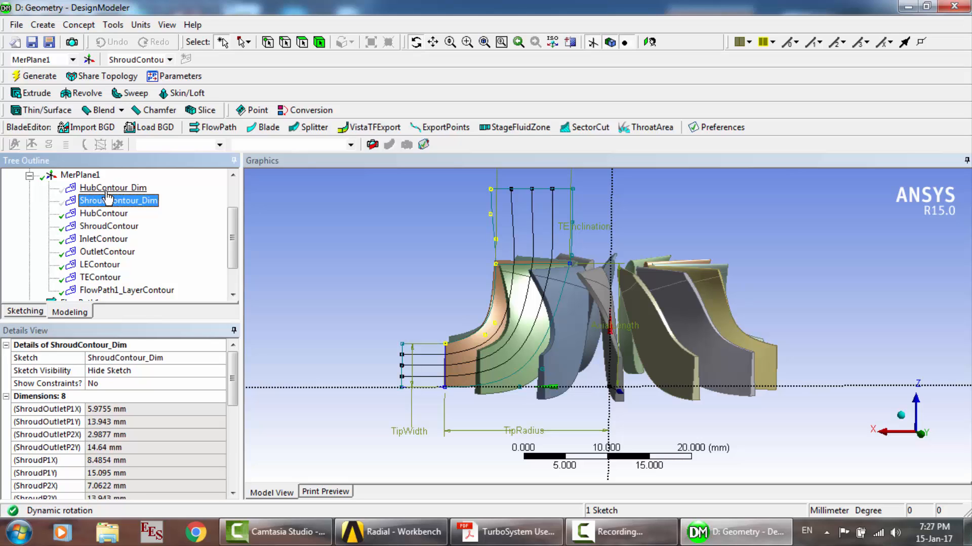
key("Down")
key("Down")
key("Down")
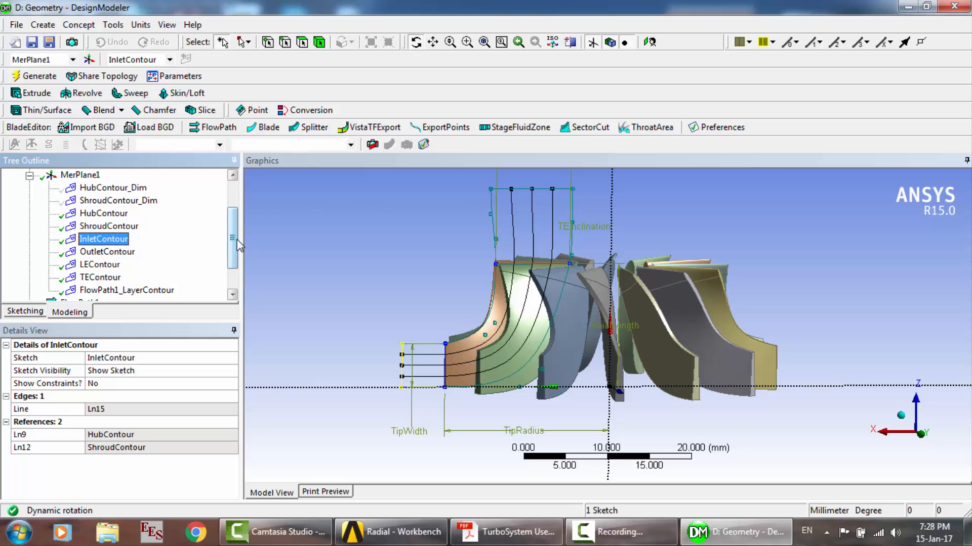
left_click_drag(236, 245, 235, 264)
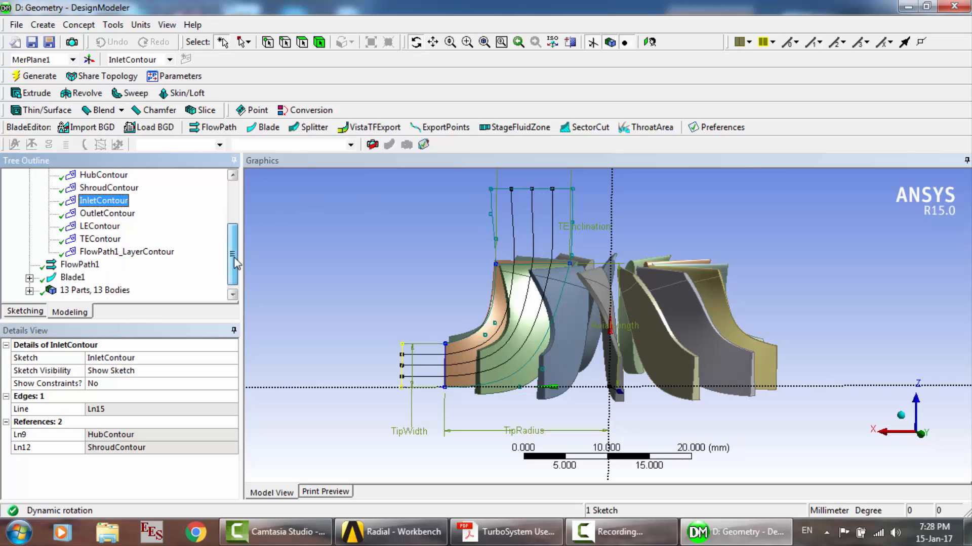
left_click(80, 264)
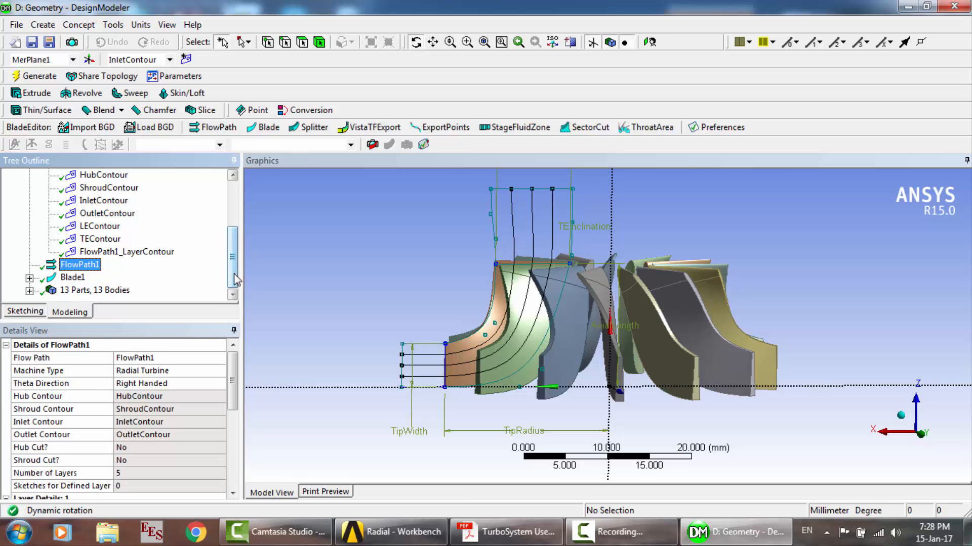
left_click_drag(618, 271, 587, 274)
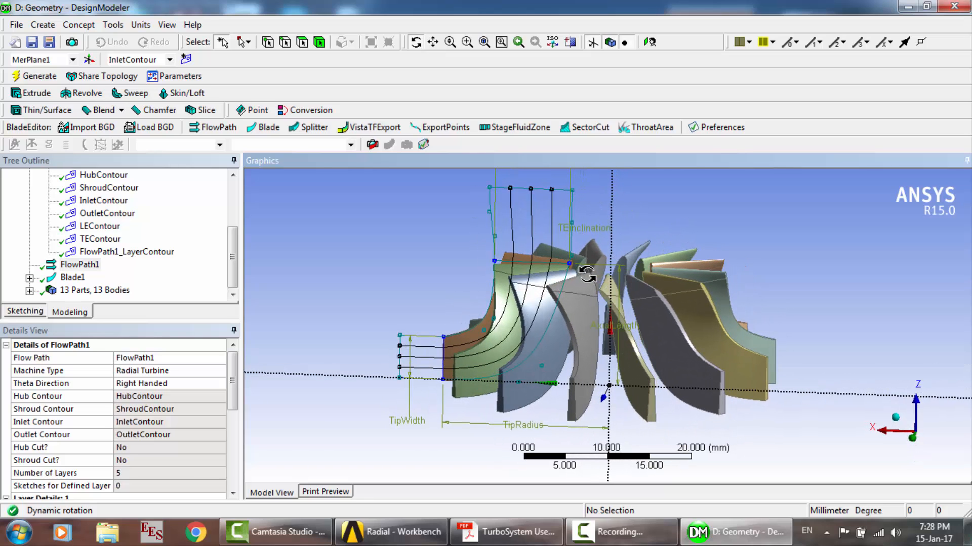
Examine the Blade1 details and the angle and thickness distributions of its five camberlines, and view the blades from several angles.
left_click(68, 278)
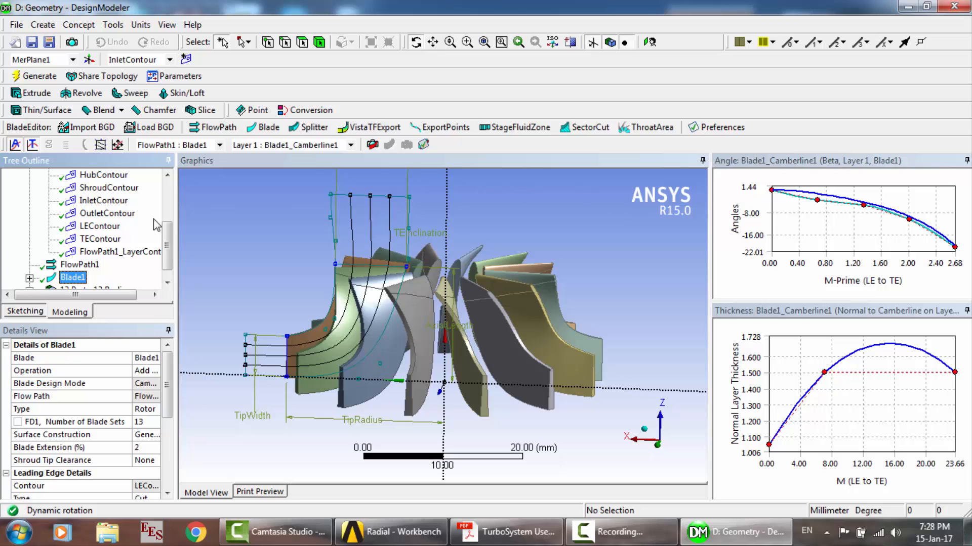
left_click(29, 279)
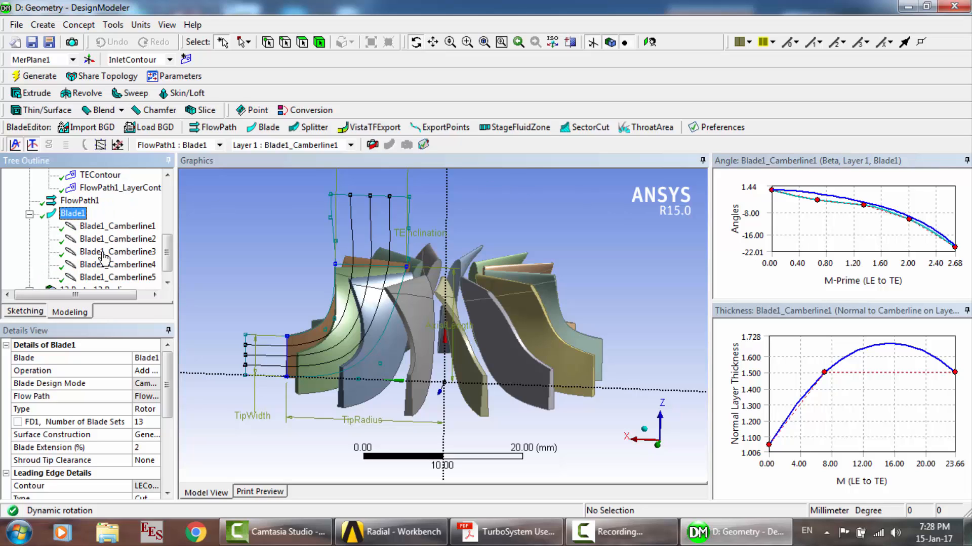
left_click(141, 226)
left_click(132, 240)
left_click(129, 252)
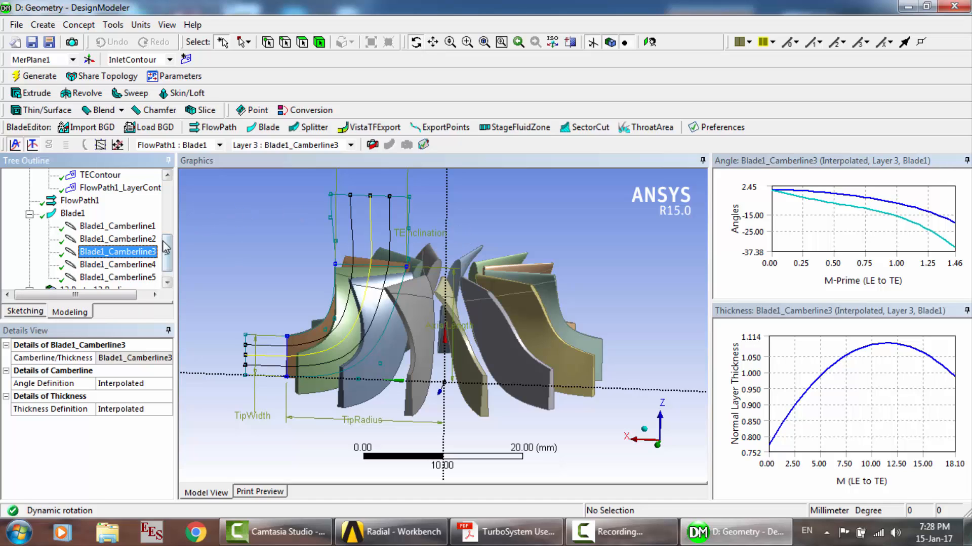
left_click(131, 266)
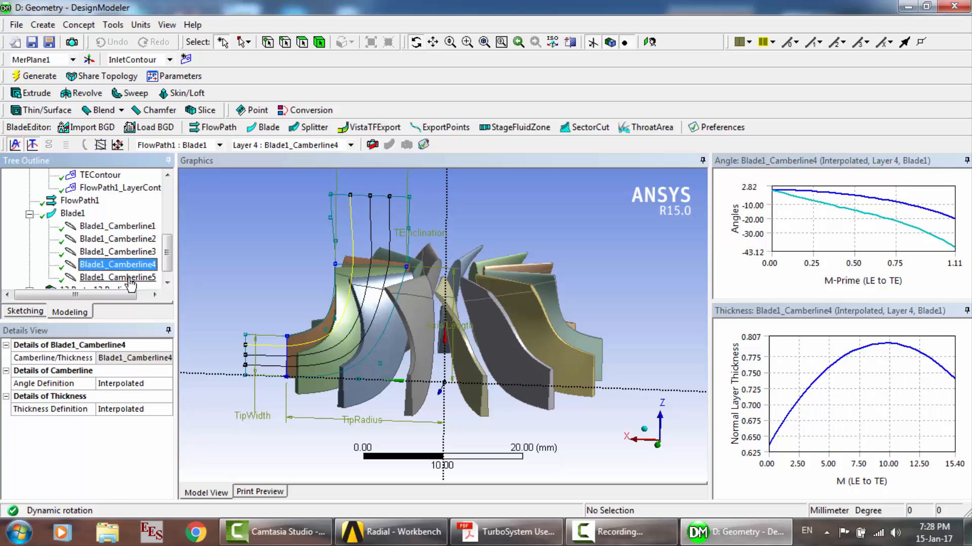
left_click(130, 278)
left_click_drag(166, 260, 169, 247)
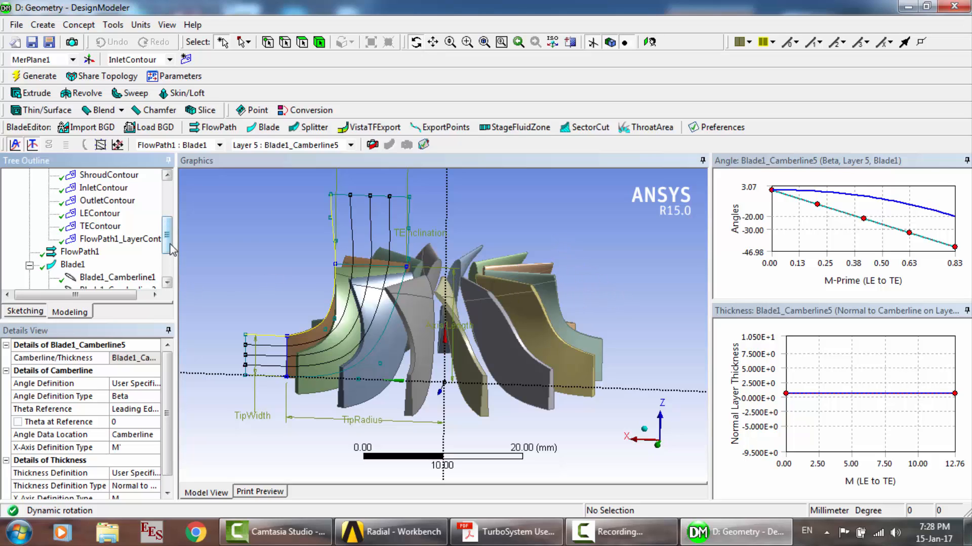
left_click_drag(170, 249, 172, 214)
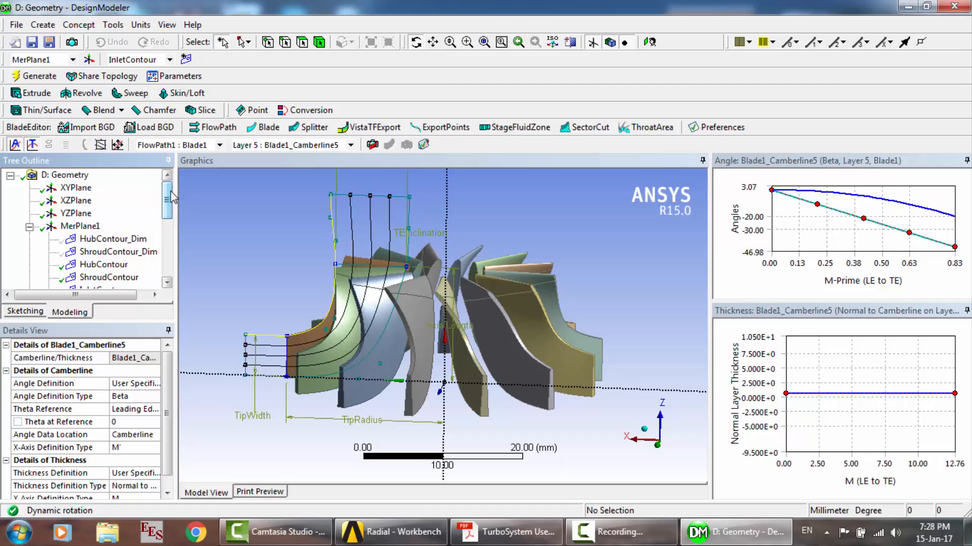
left_click_drag(392, 307, 418, 295)
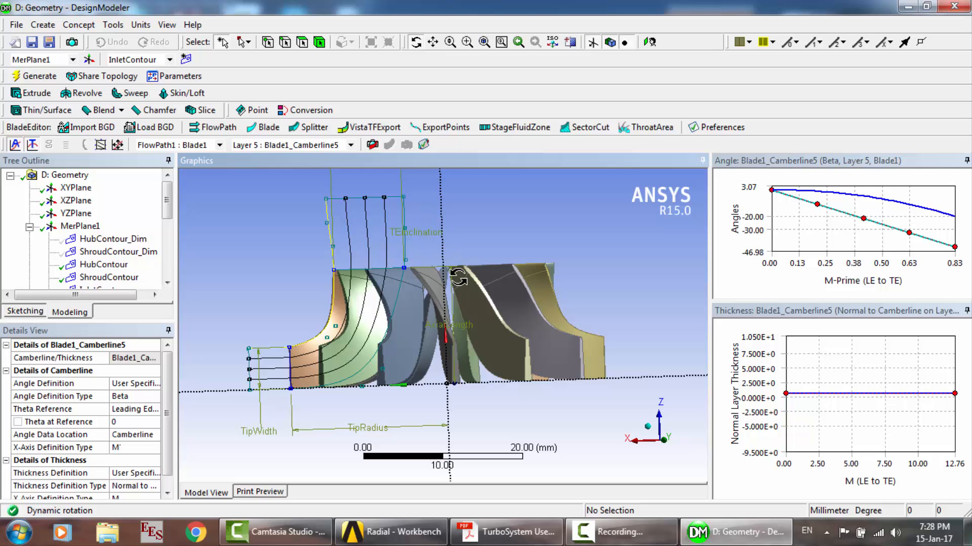
left_click_drag(389, 245, 416, 246)
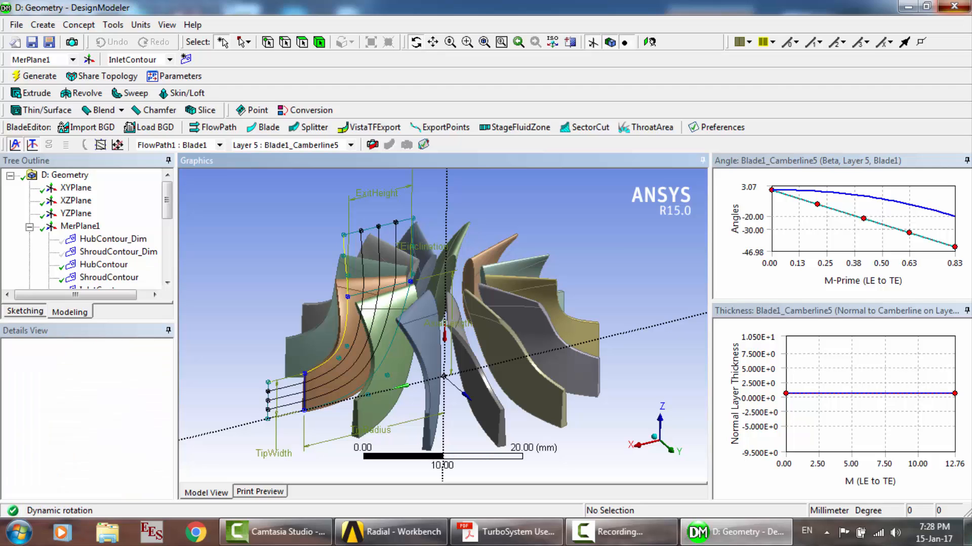
Close DesignModeler and reopen the Geometry cell of system D from the Workbench project schematic.
left_click(953, 6)
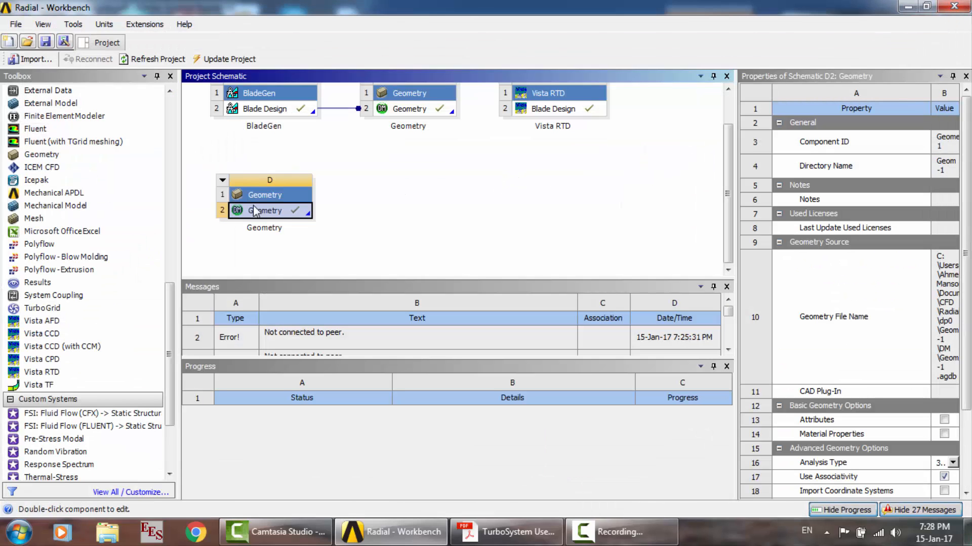
double_click(274, 214)
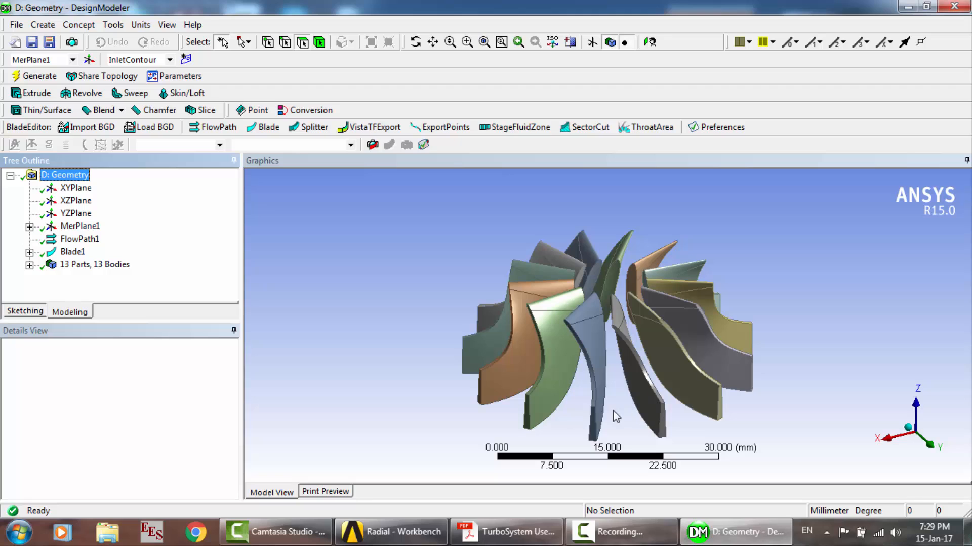
left_click(594, 378)
left_click(338, 262)
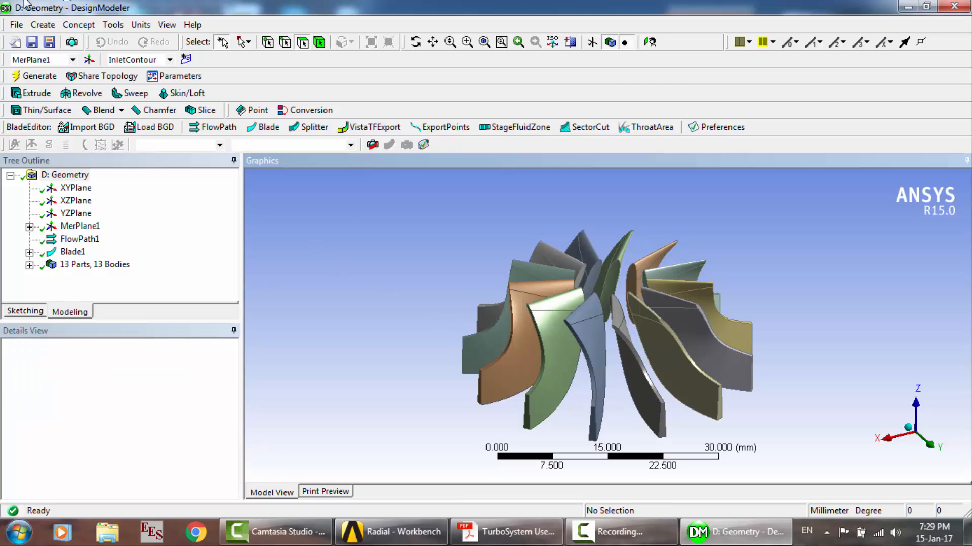
left_click(16, 26)
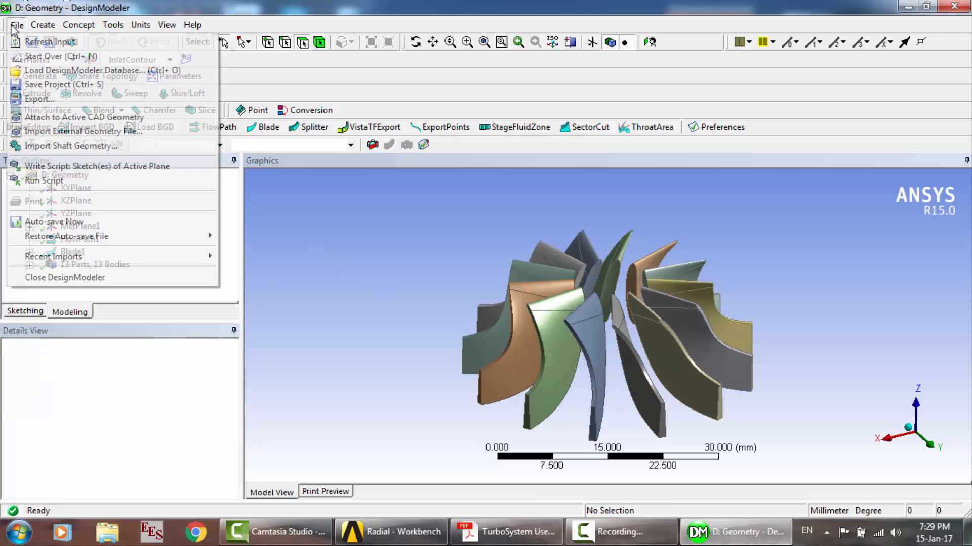
left_click(40, 98)
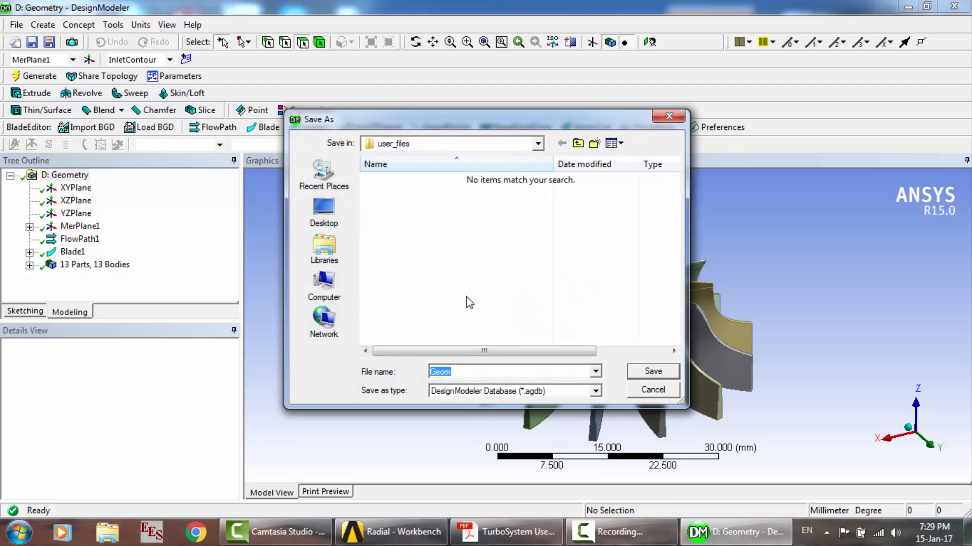
left_click(324, 212)
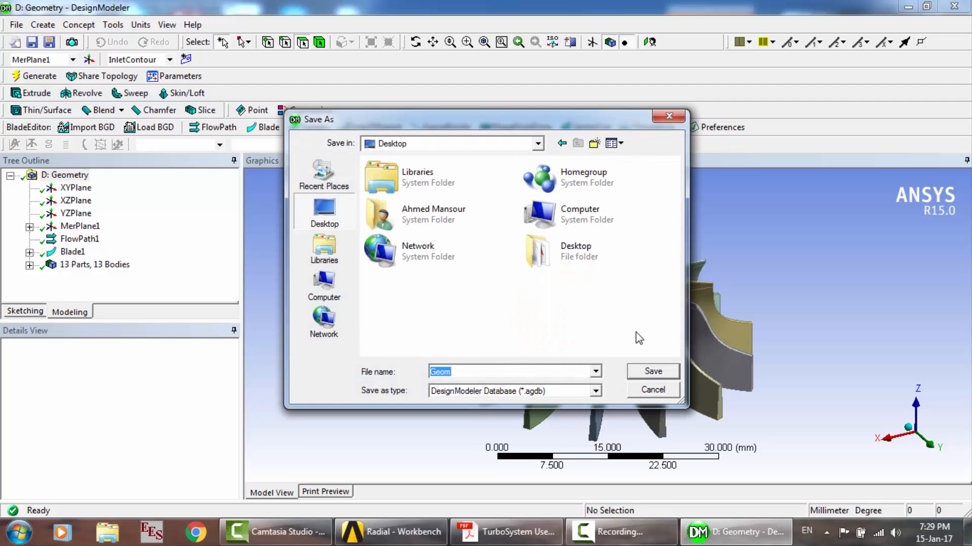
left_click(595, 372)
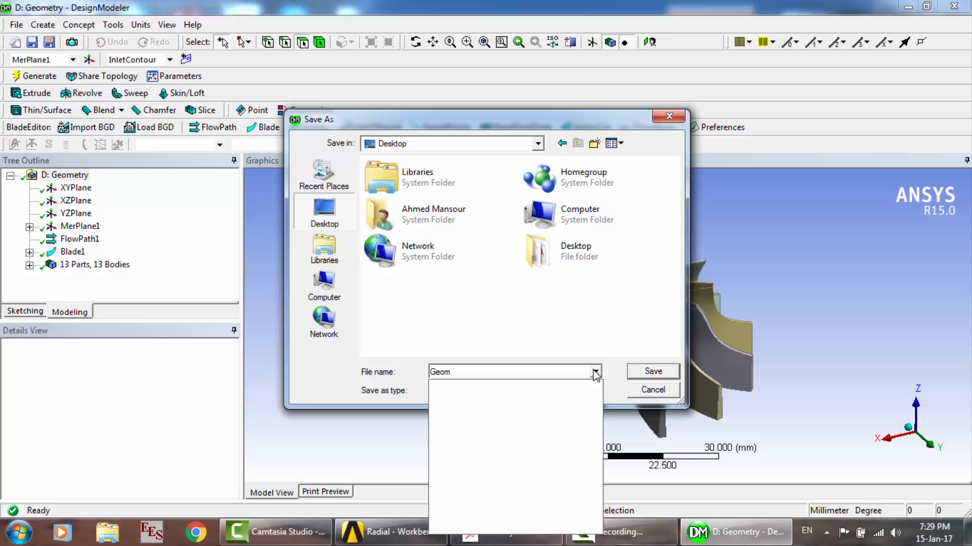
left_click(596, 372)
left_click(597, 391)
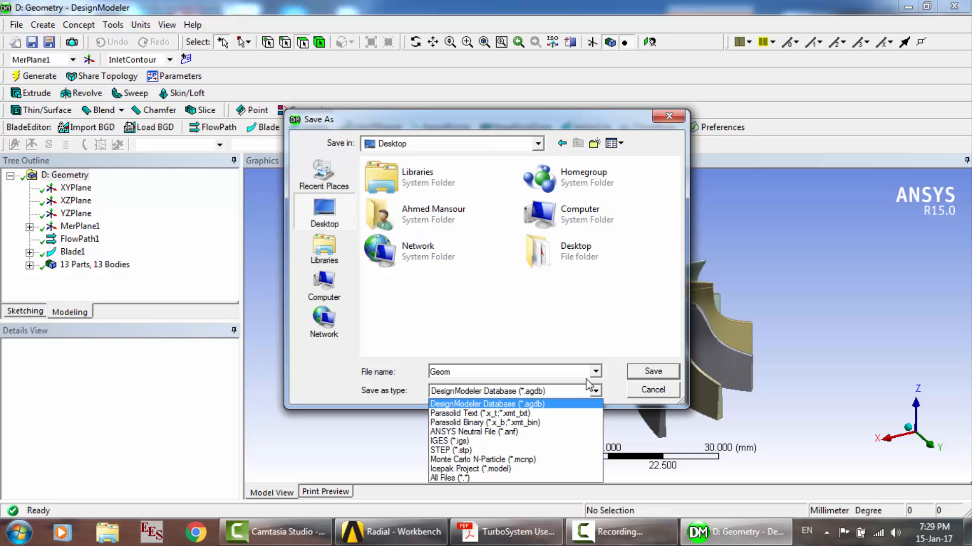
left_click(470, 424)
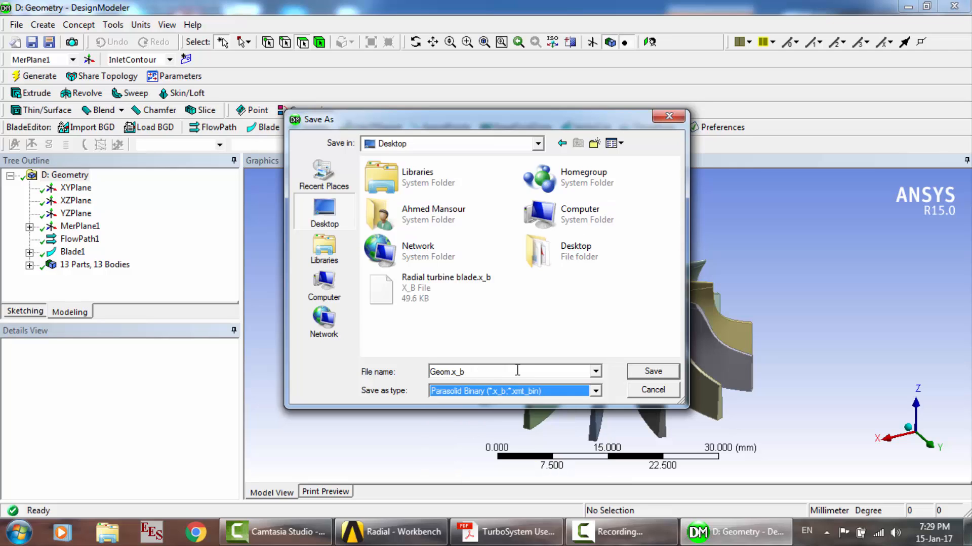
left_click(652, 389)
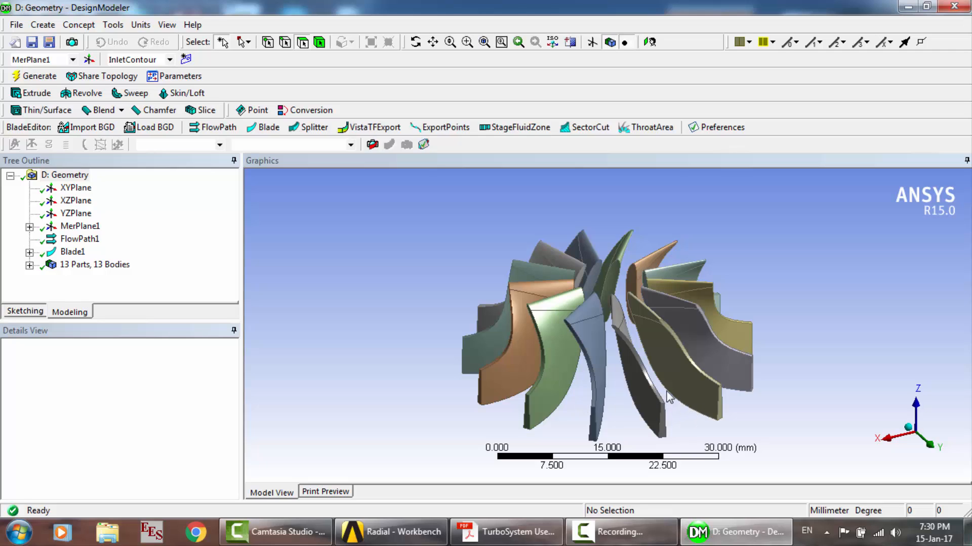
Suppress the green, teal, orange, dark grey and blue blade bodies on the wheel's +X side.
left_click(581, 387)
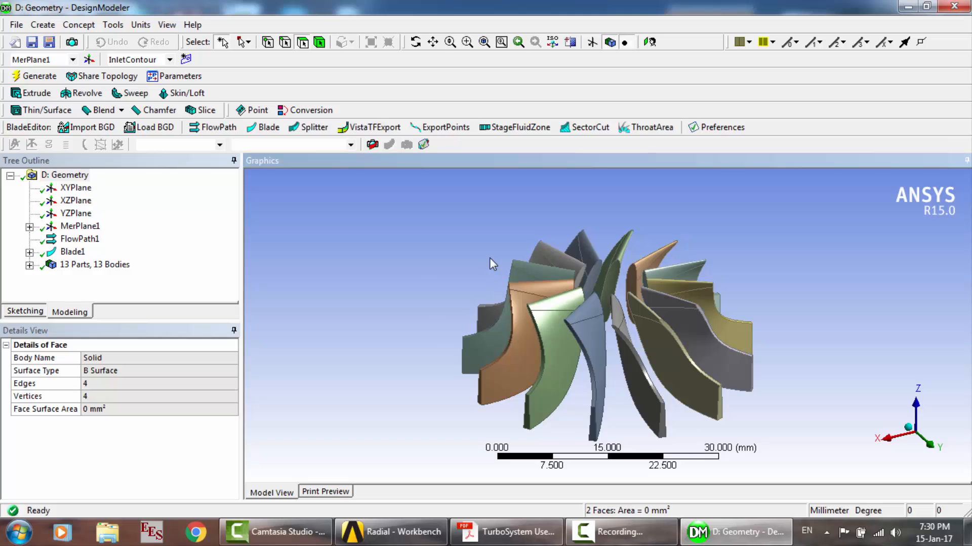
right_click(490, 257)
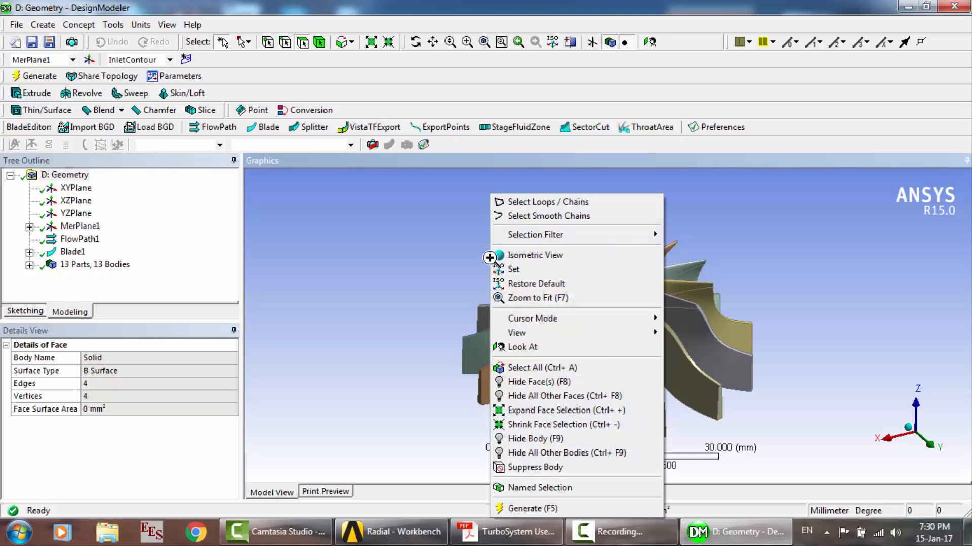
left_click(560, 468)
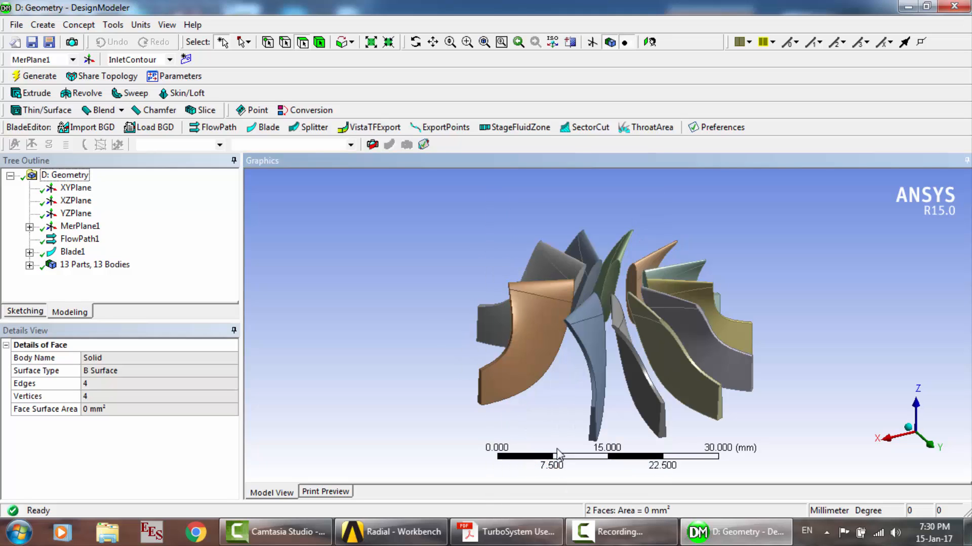
right_click(468, 198)
left_click(524, 442)
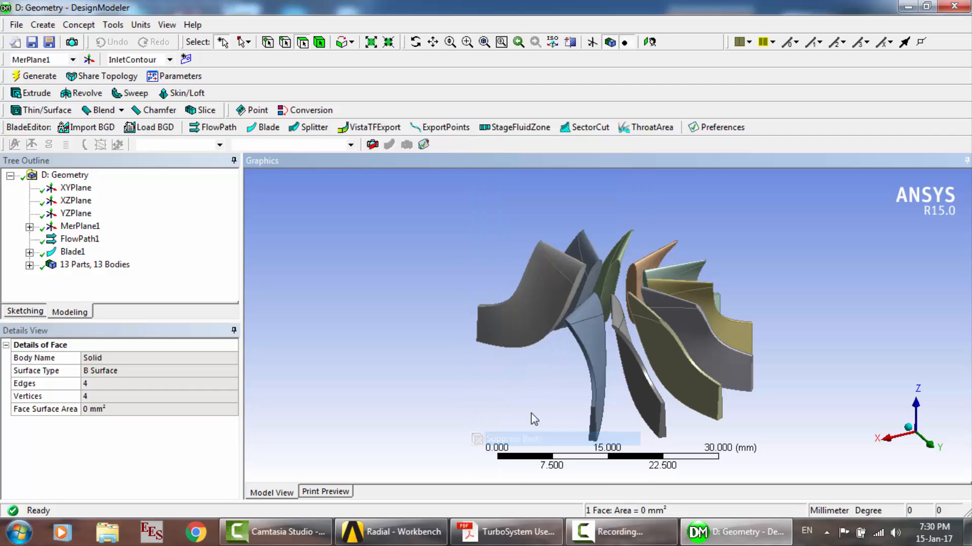
right_click(487, 217)
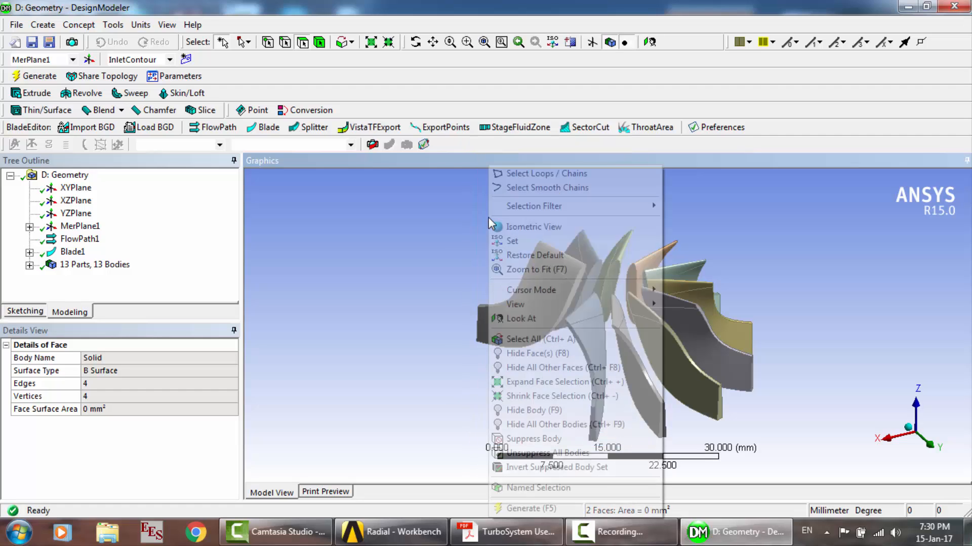
left_click(535, 439)
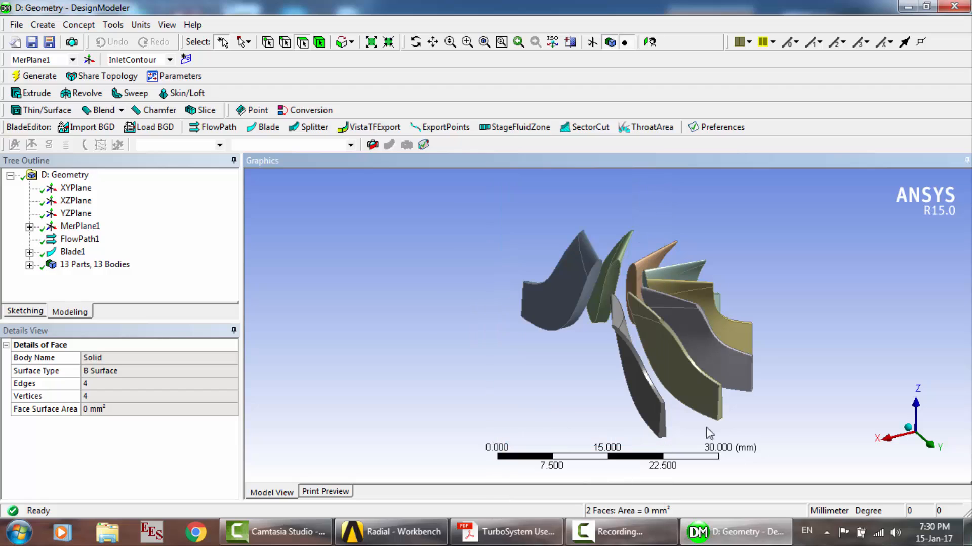
Suppress six more blade bodies, leaving only the olive-green rear blade and the dark grey front blade.
right_click(545, 278)
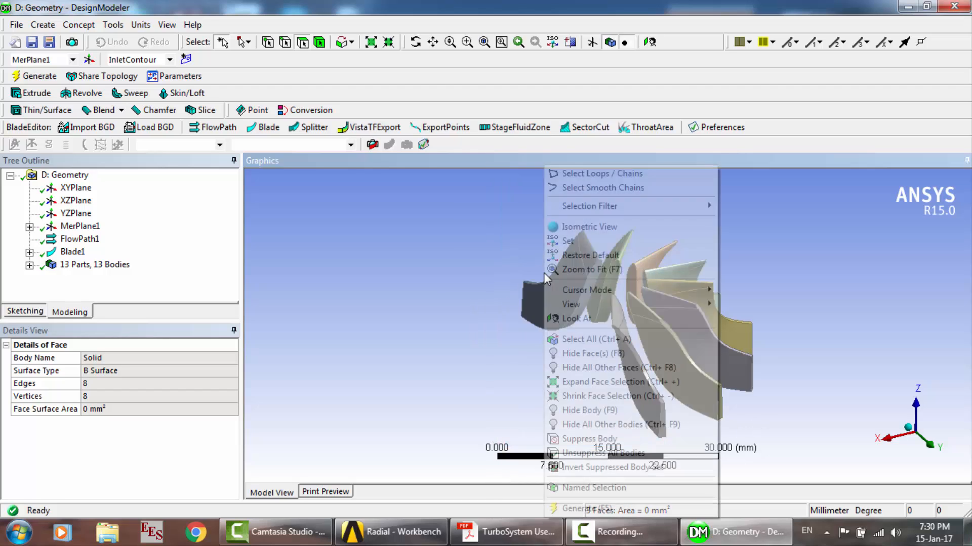
left_click(595, 439)
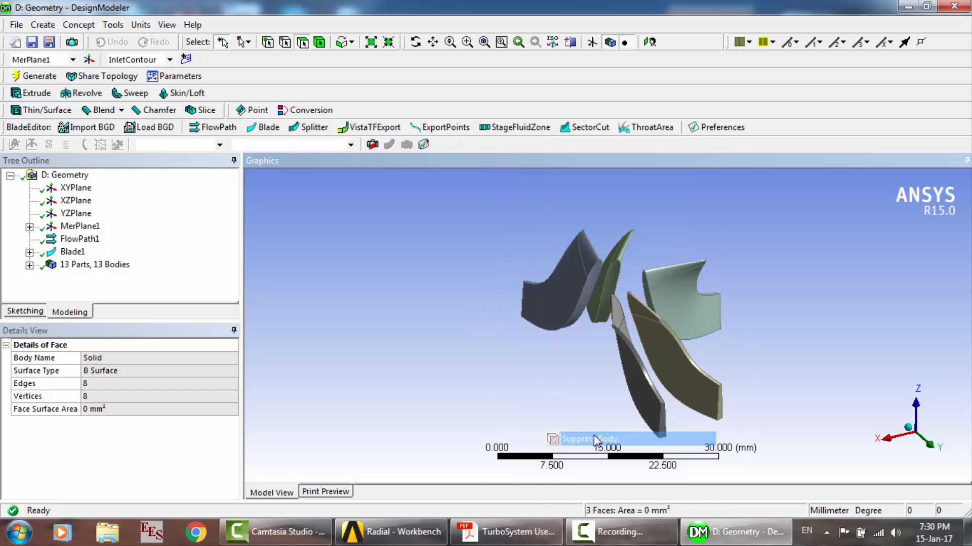
right_click(658, 237)
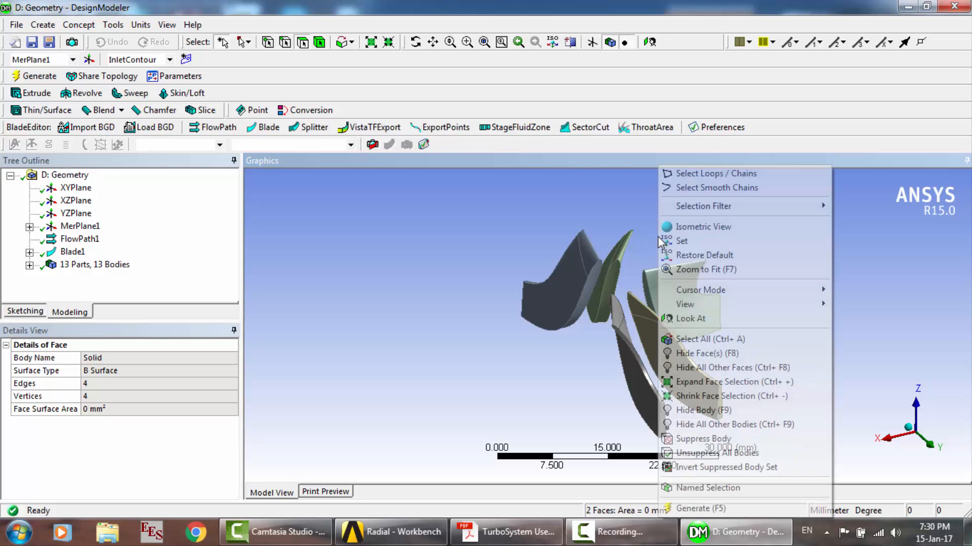
left_click(724, 439)
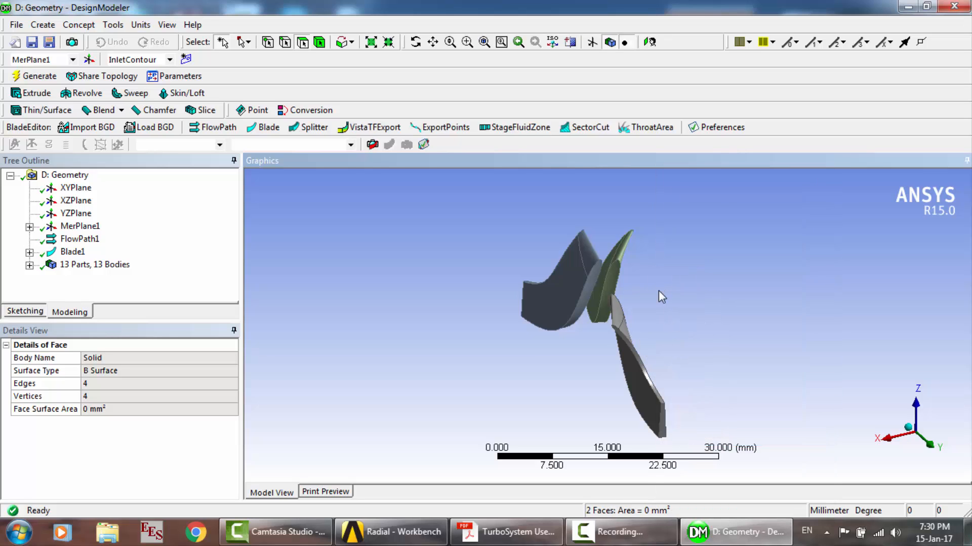
right_click(482, 272)
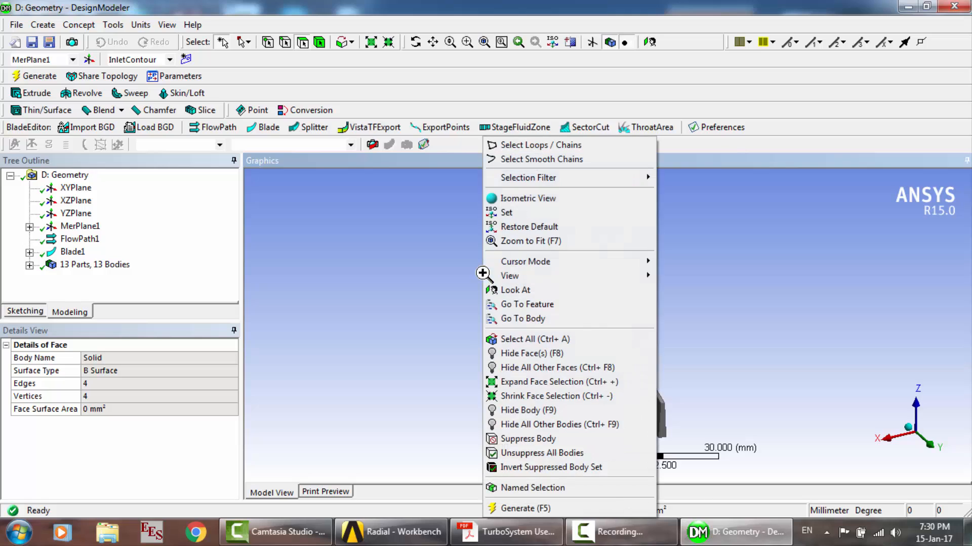
left_click(535, 436)
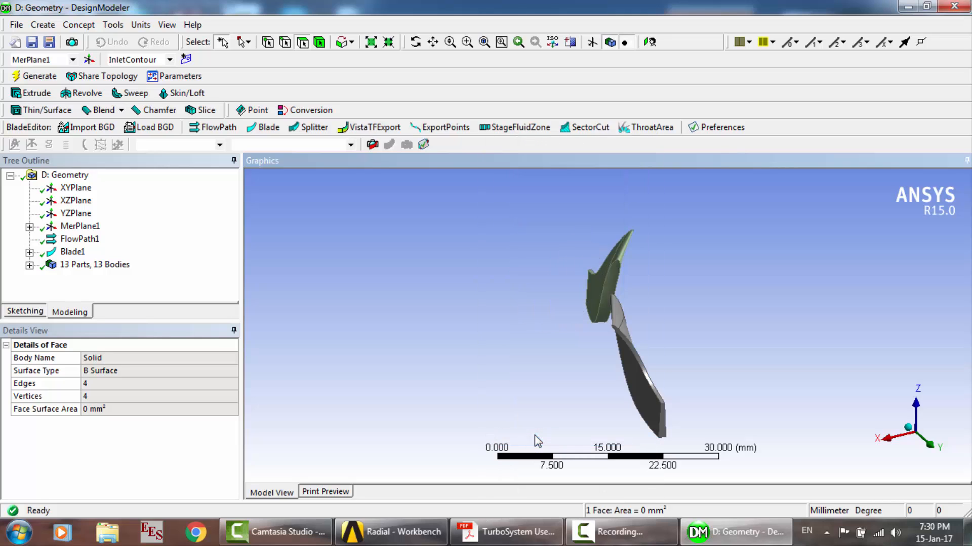
Suppress the olive-green rear blade and view the single remaining dark grey blade from its side.
right_click(569, 239)
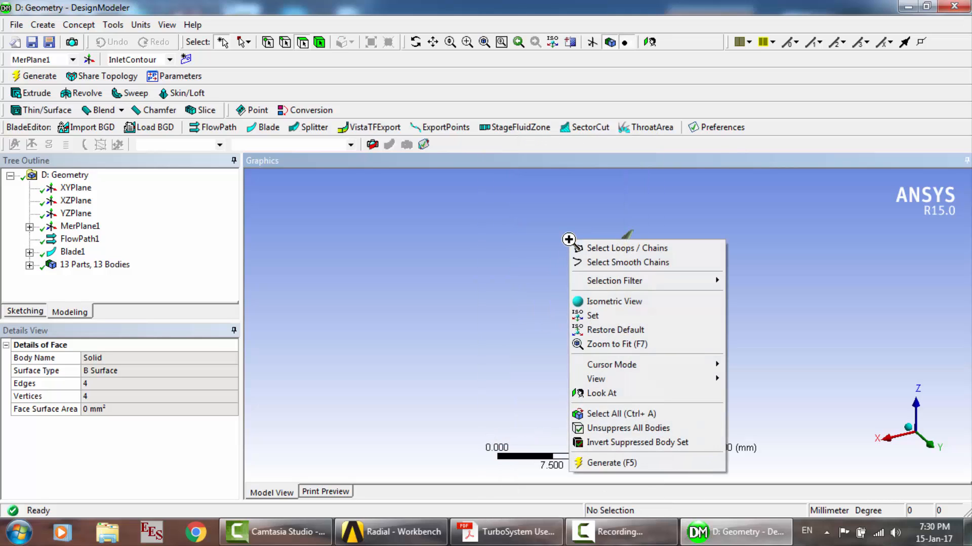
left_click(627, 428)
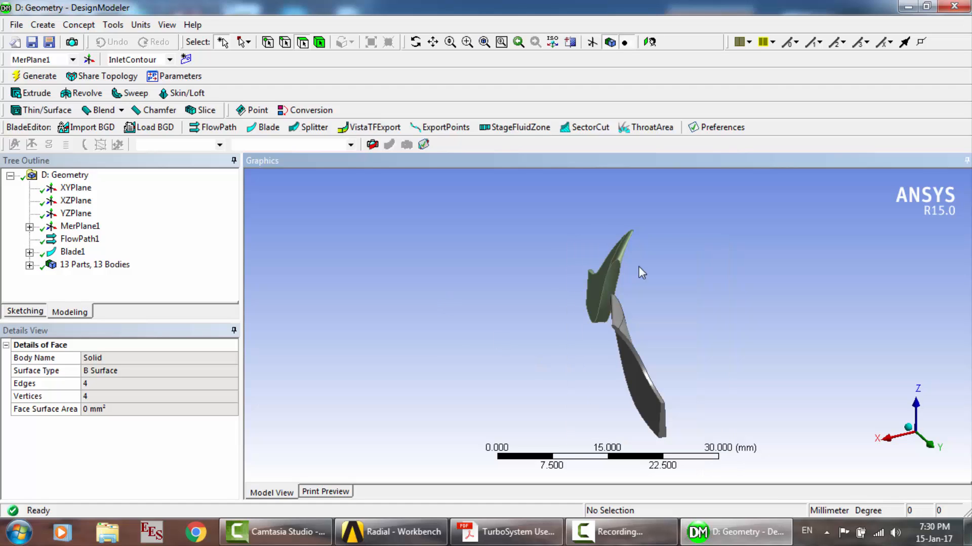
left_click(615, 262)
right_click(601, 254)
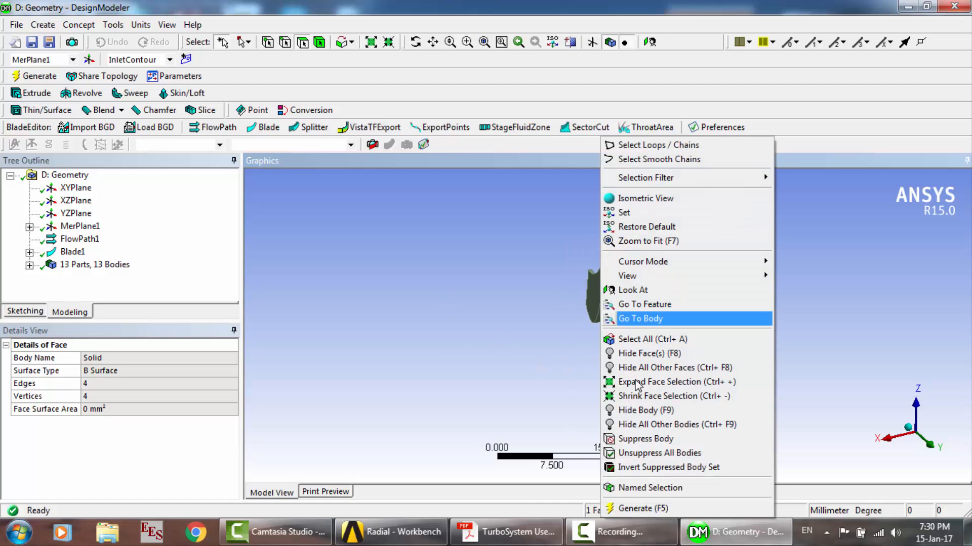
left_click(644, 439)
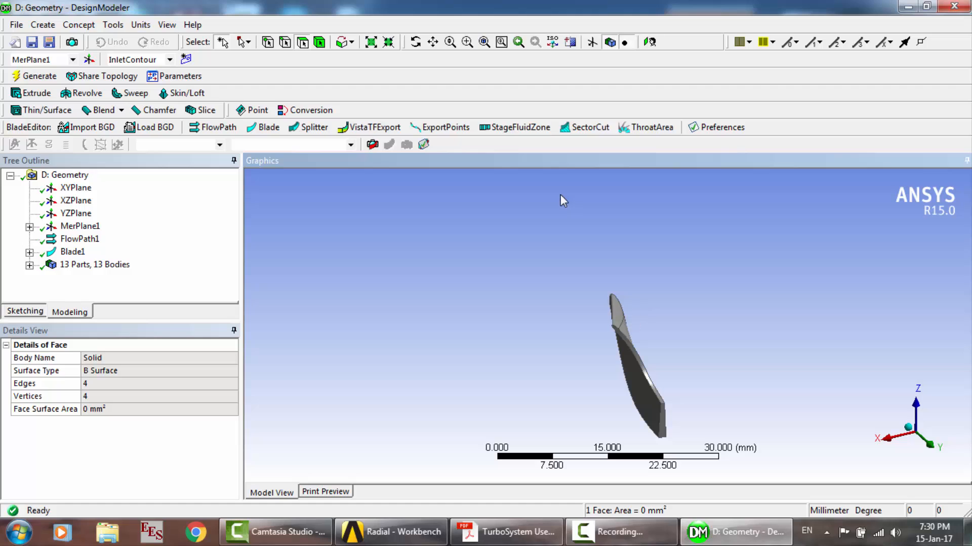
left_click(415, 43)
left_click_drag(655, 425, 477, 402)
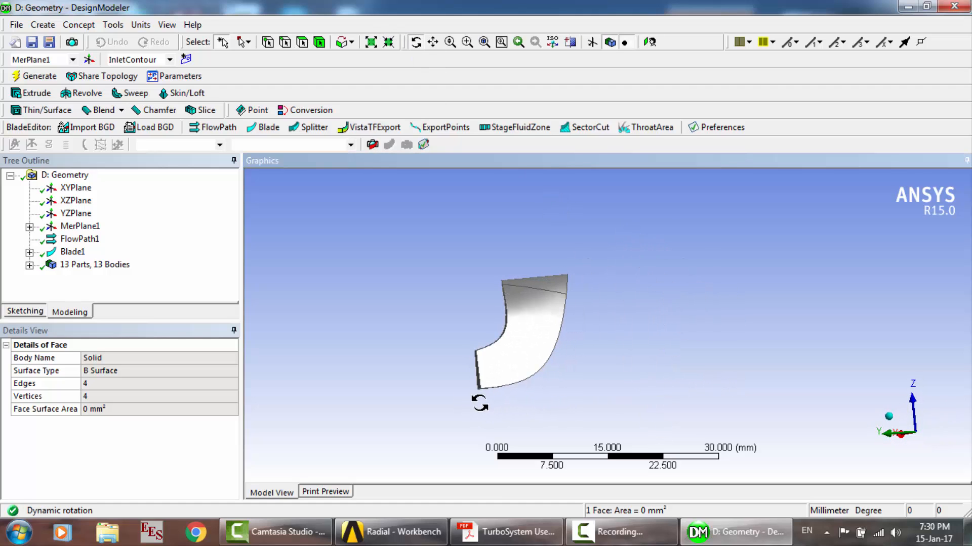
Review the file formats available for exporting the blade geometry, then cancel the export and close DesignModeler.
left_click(18, 26)
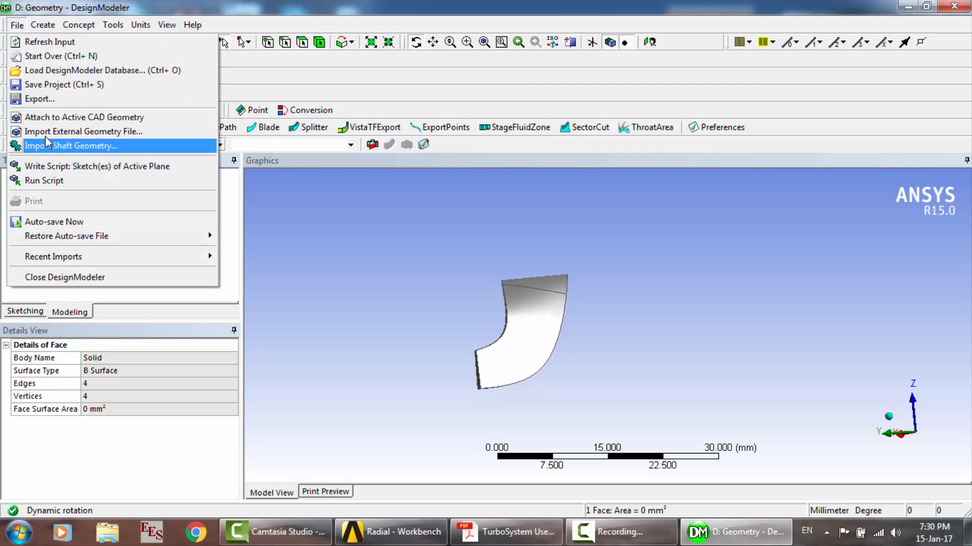
left_click(40, 100)
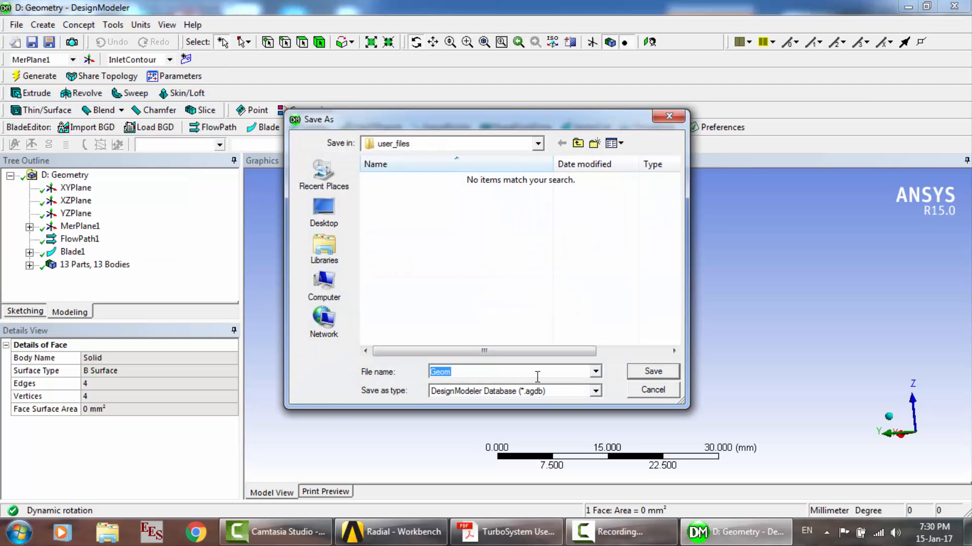
left_click(537, 393)
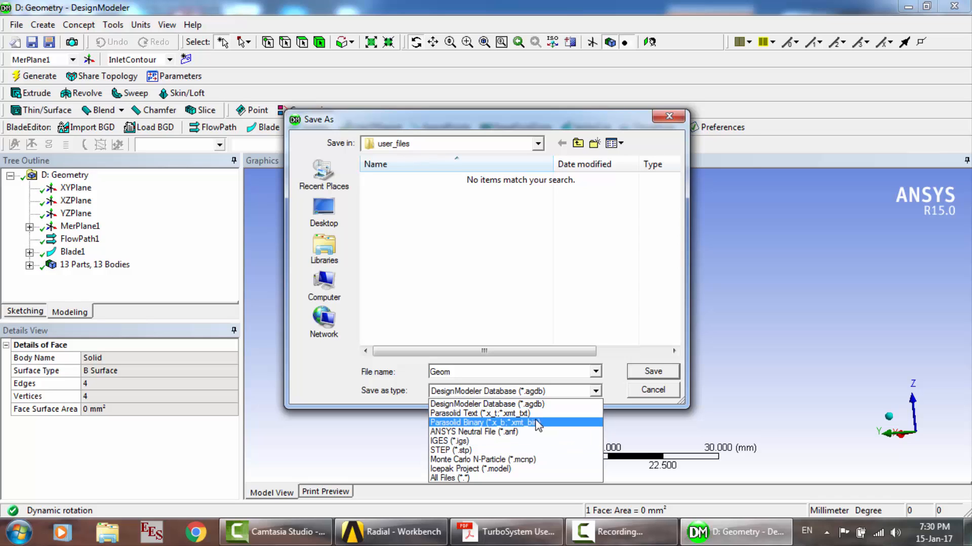
left_click(642, 395)
left_click(652, 390)
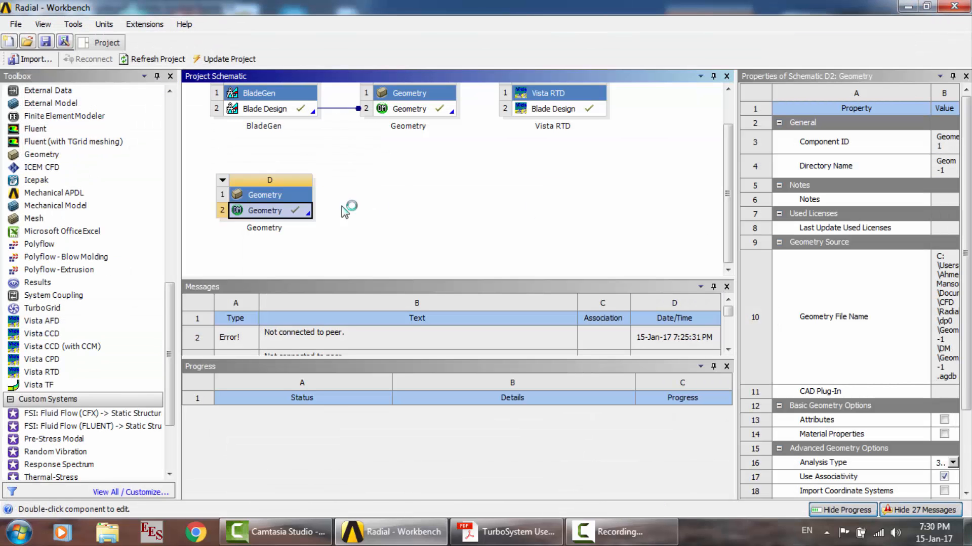
Add a standalone Geometry component system beside system D in the project schematic and open its Geometry cell in DesignModeler.
left_click_drag(168, 302, 170, 227)
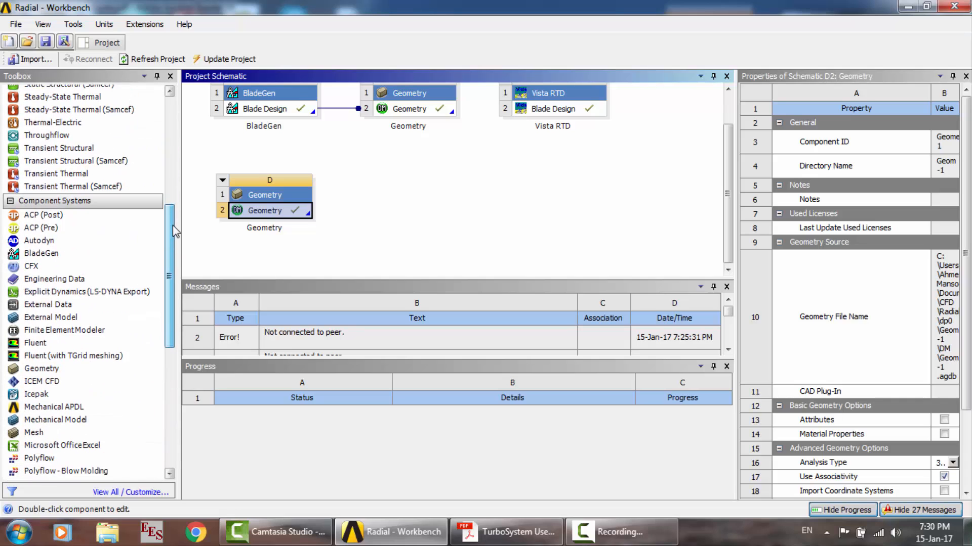
left_click_drag(81, 367, 410, 214)
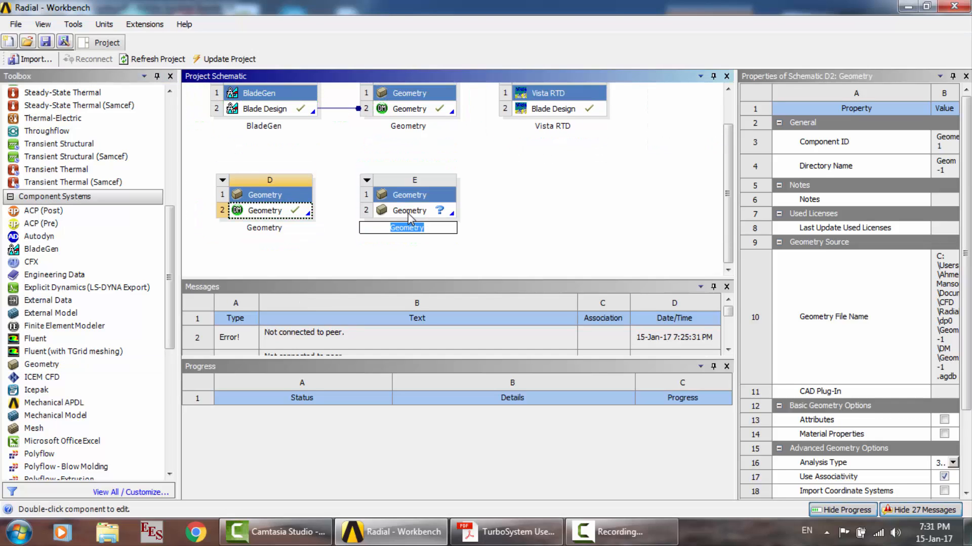
left_click(410, 217)
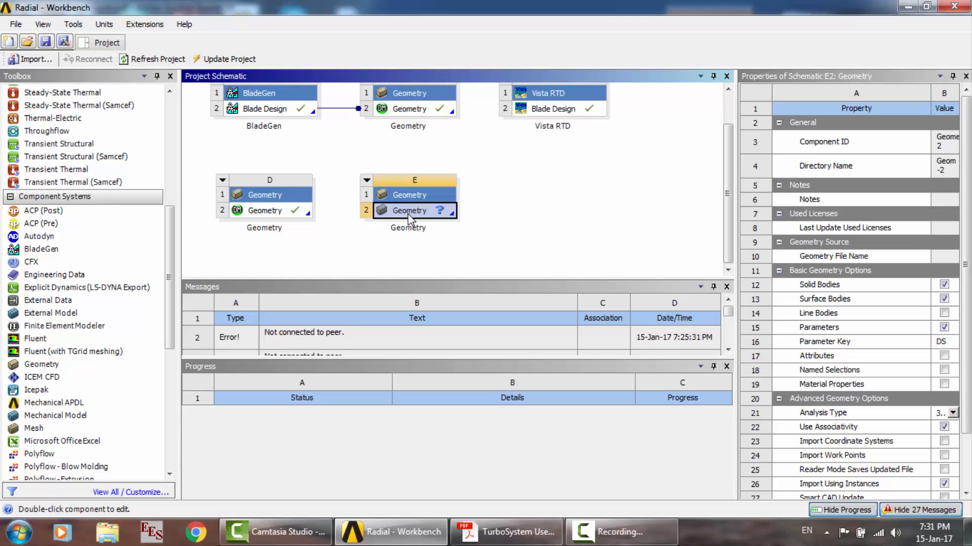
double_click(420, 213)
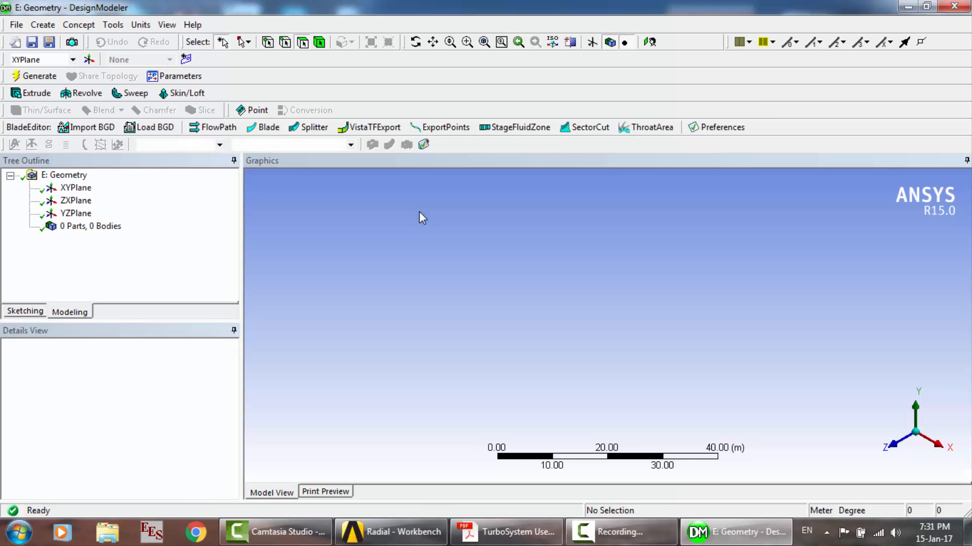
Set the length unit to Millimeter, import the external geometry file Radial turbine blade.x_b from the Desktop and generate it on XYPlane.
left_click(80, 189)
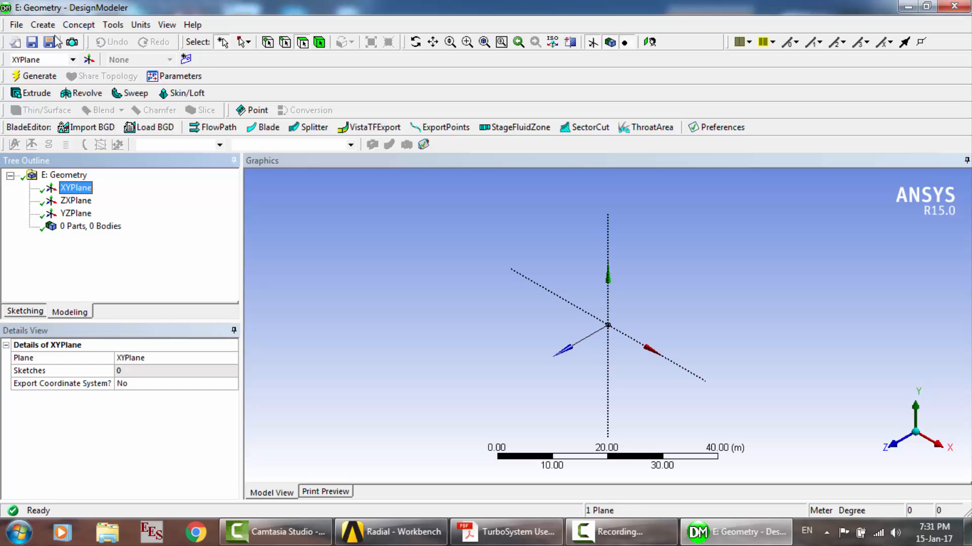
left_click(142, 26)
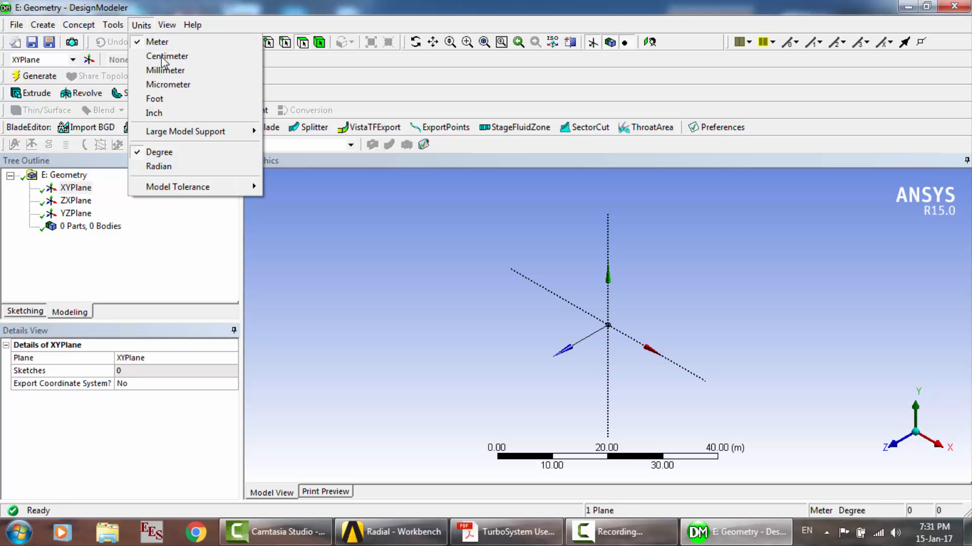
left_click(16, 25)
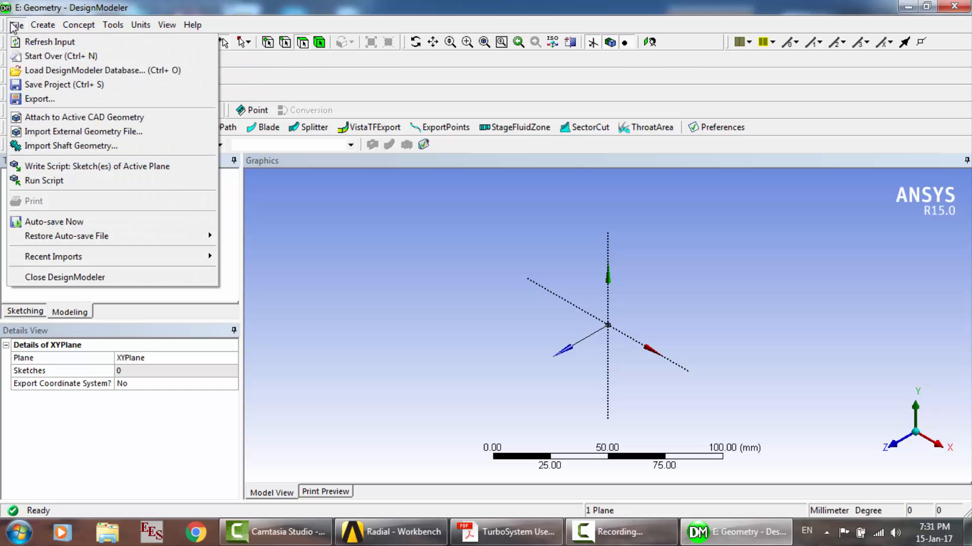
left_click(56, 133)
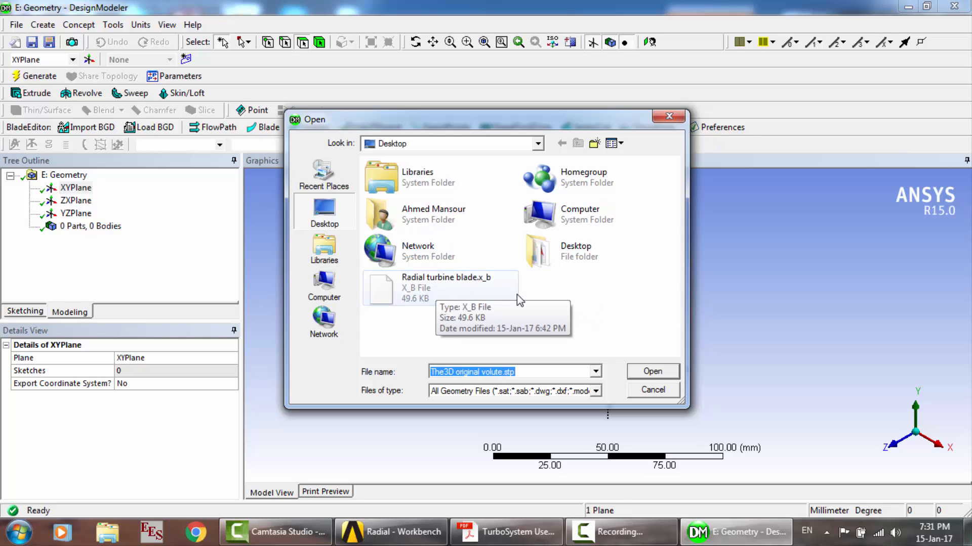
left_click(449, 289)
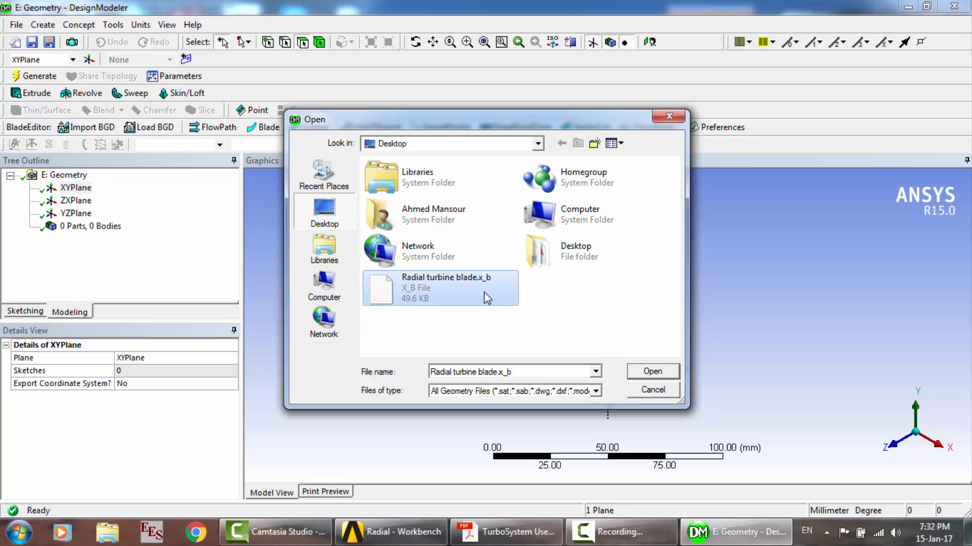
left_click(648, 375)
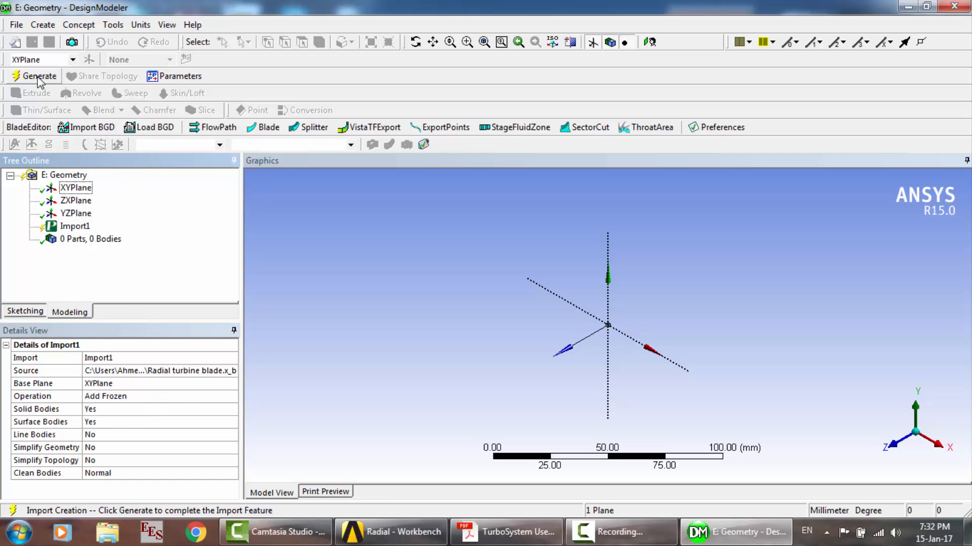
left_click(39, 77)
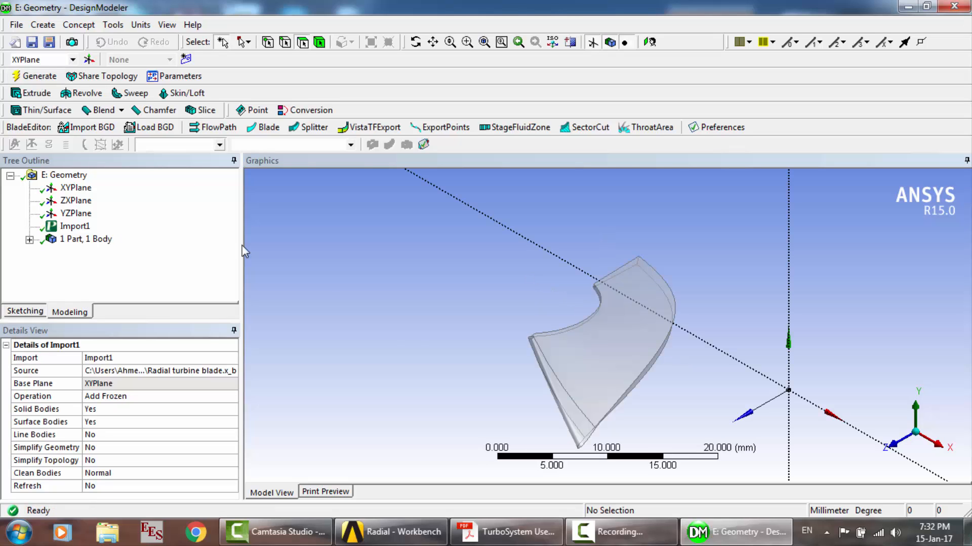
Examine the imported radial turbine blade from several angles.
left_click(415, 42)
left_click_drag(553, 299, 680, 203)
left_click_drag(671, 315, 701, 309)
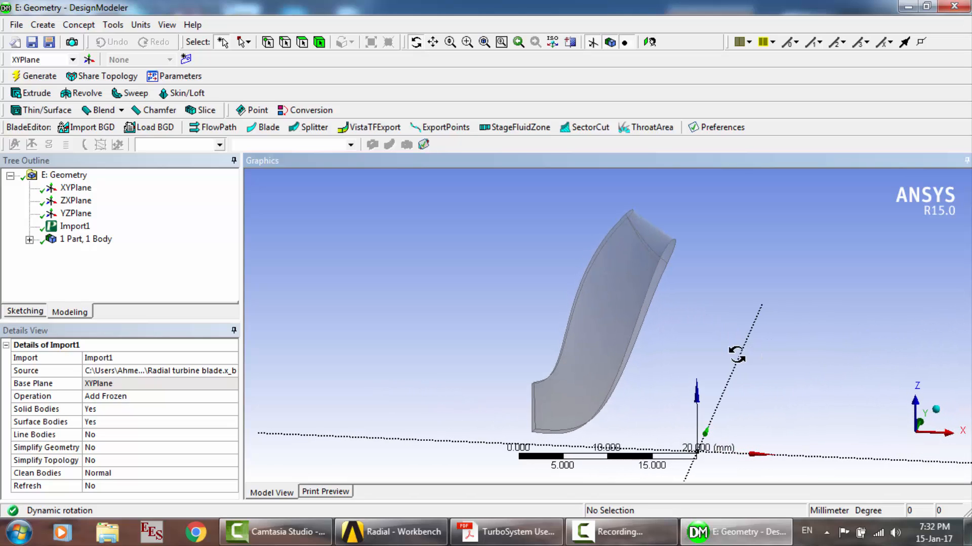
left_click_drag(650, 345, 664, 344)
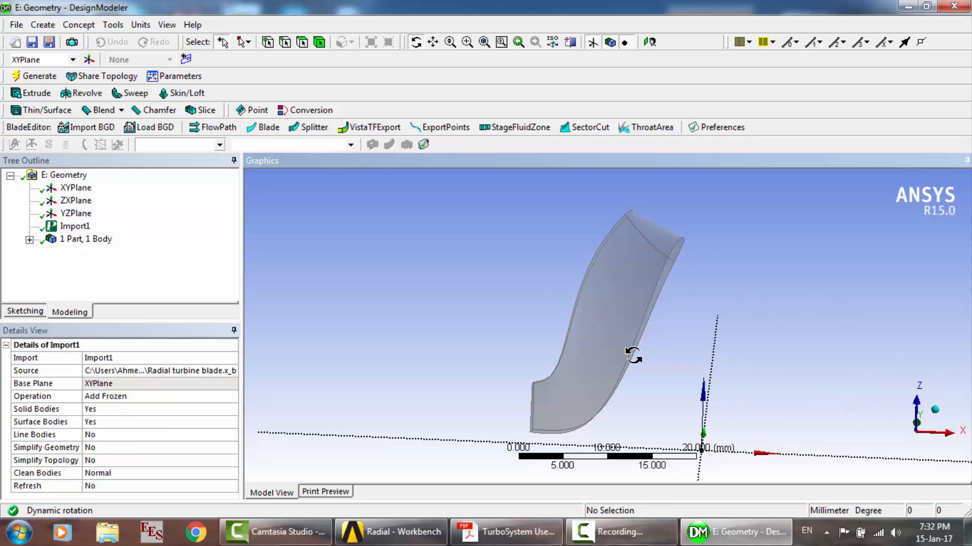
mouse_move(631, 354)
left_mouse_down()
mouse_move(642, 371)
mouse_move(615, 384)
mouse_move(623, 363)
left_mouse_up()
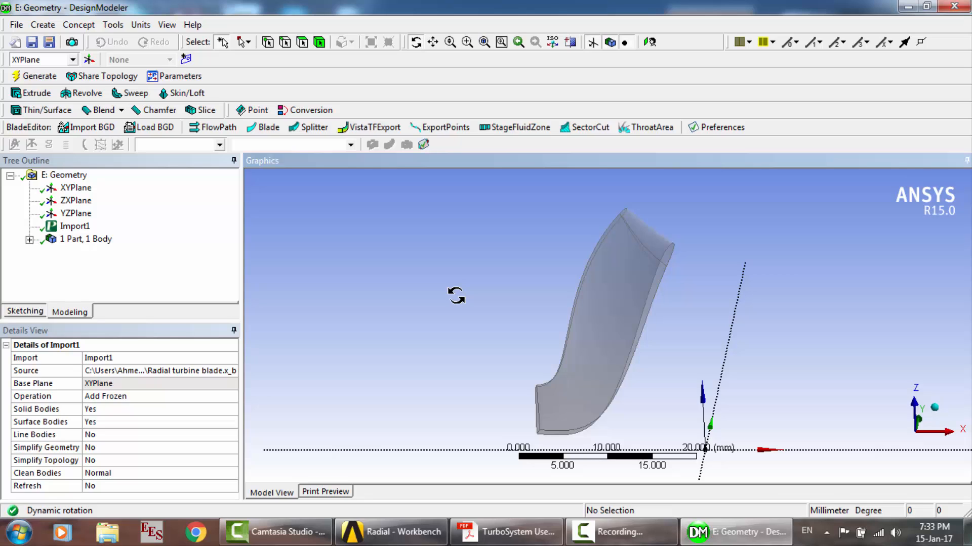
Inspect the imported blade body by highlighting its import feature and rotating the model, then clear the selection.
left_click_drag(609, 304, 569, 294)
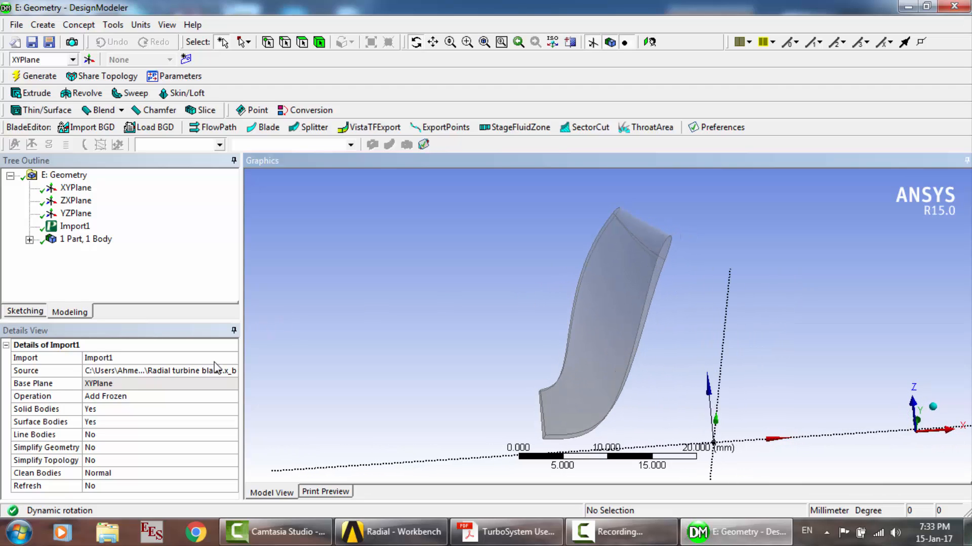
left_click(74, 227)
left_click_drag(506, 314, 506, 312)
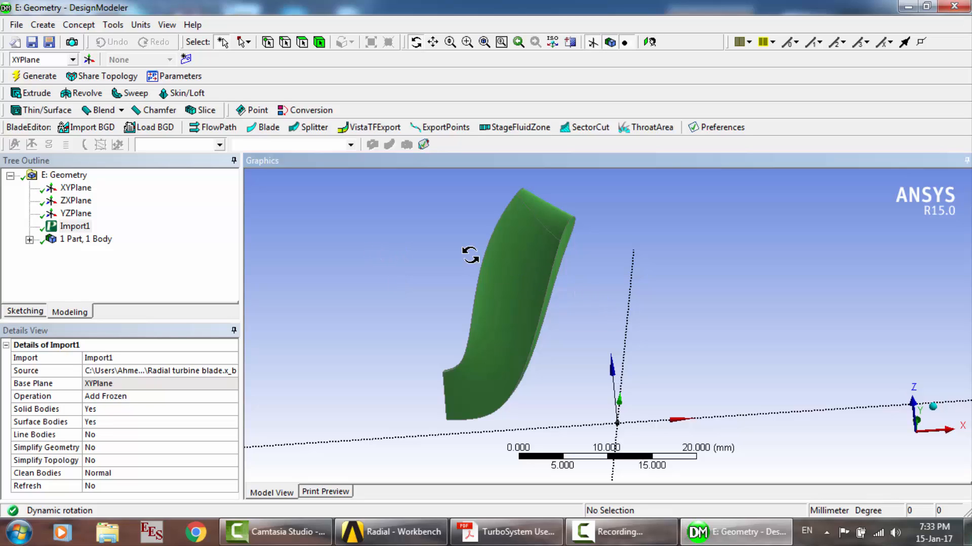
left_click(290, 44)
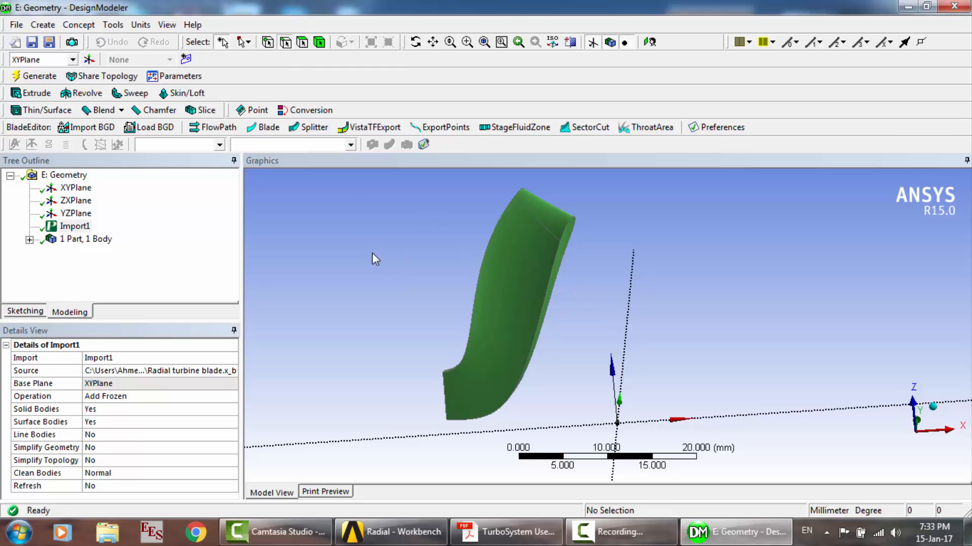
left_click(371, 253)
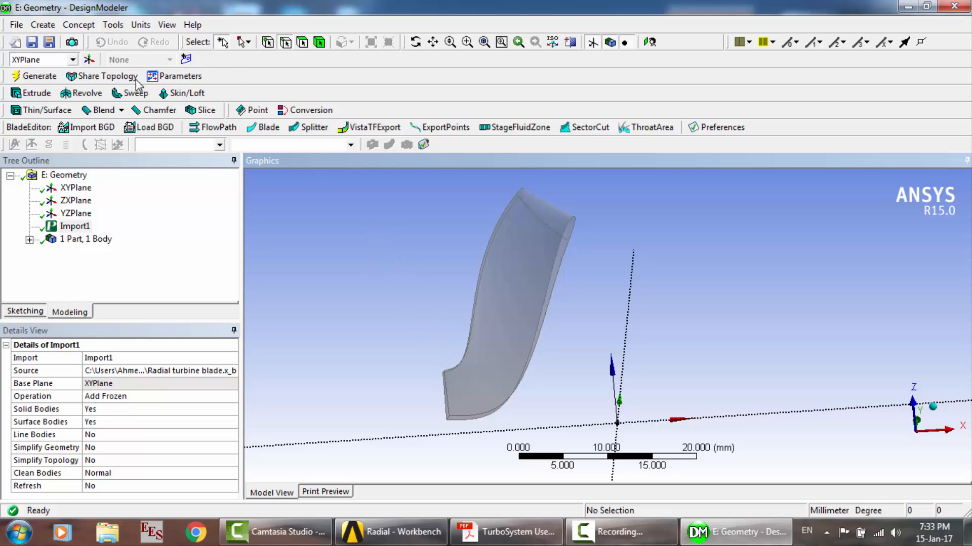
Start a Revolve feature and assign the blade's long outer shroud edge as its geometry.
left_click(98, 95)
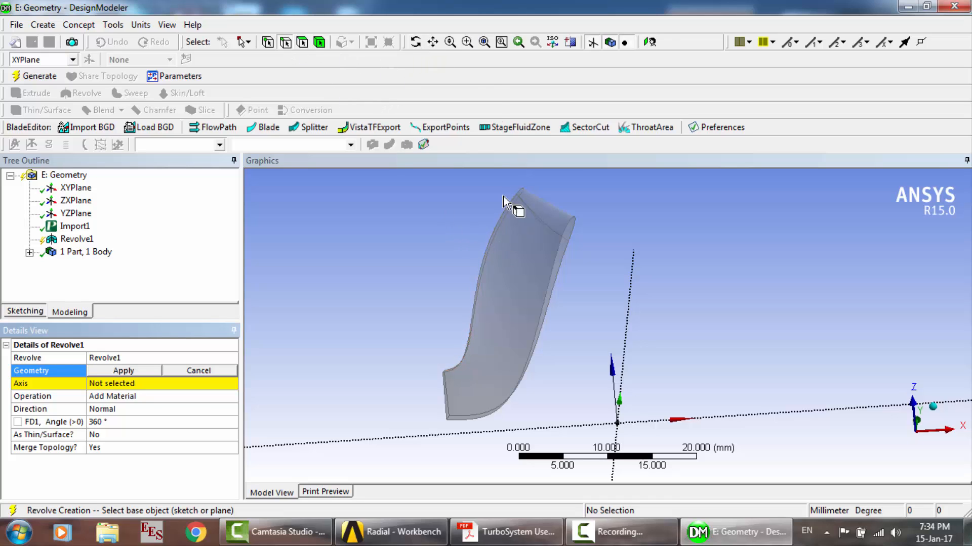
left_click(415, 42)
left_click_drag(531, 266, 558, 281)
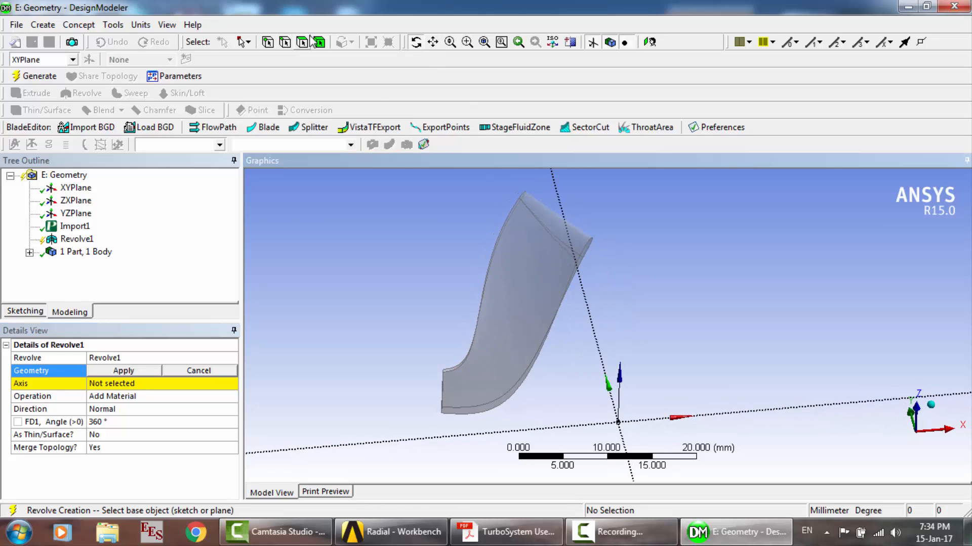
left_click(285, 42)
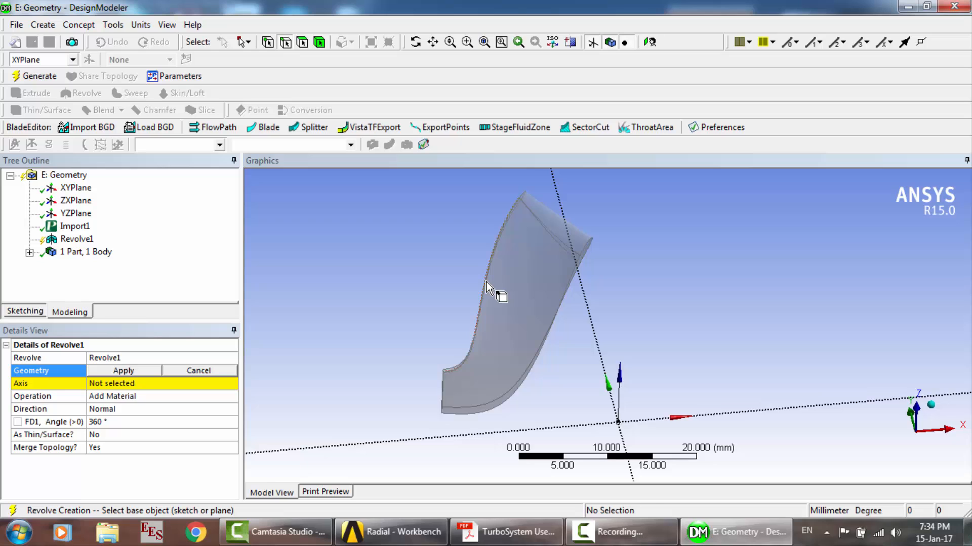
left_click(486, 286)
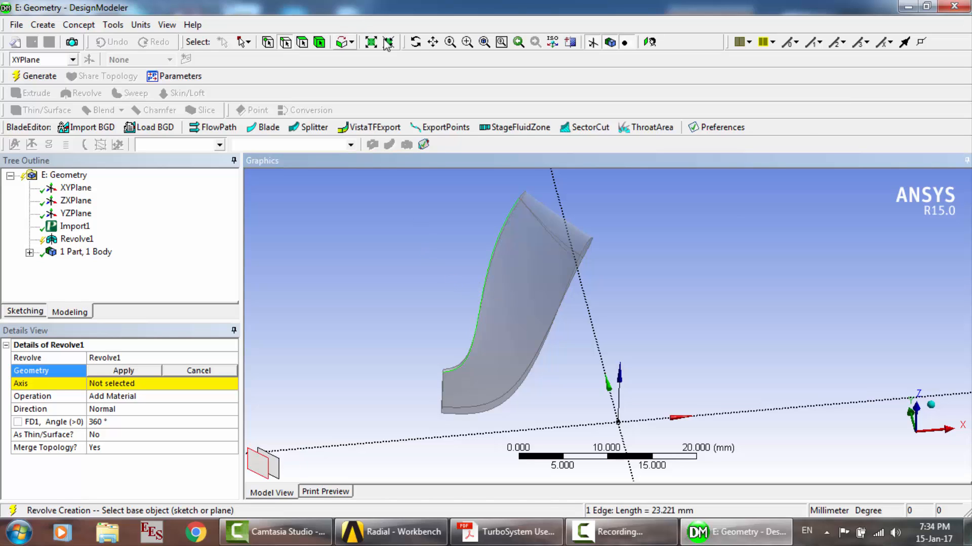
left_click(416, 42)
mouse_move(506, 334)
left_mouse_down()
mouse_move(556, 345)
mouse_move(508, 333)
left_mouse_up()
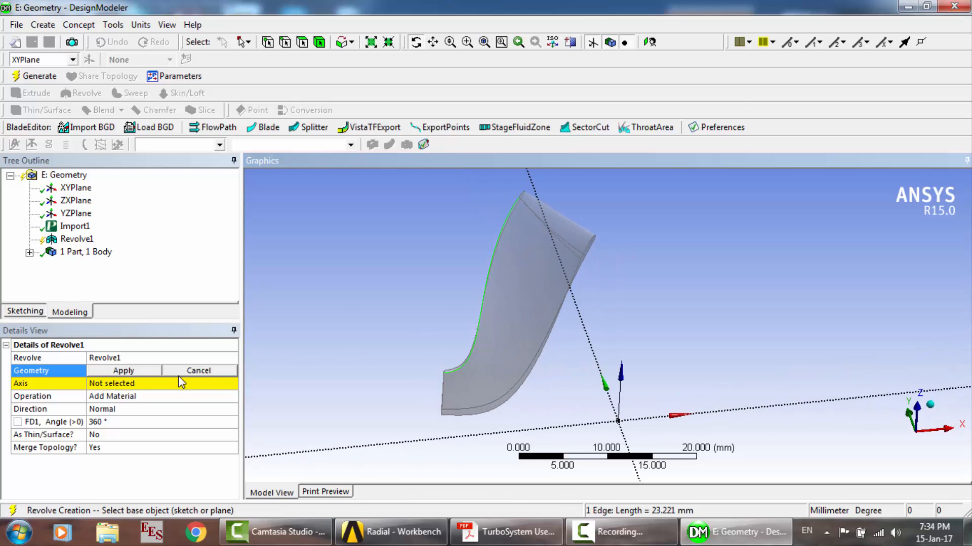
left_click(146, 373)
Use the XYPlane normal as the axis of the shroud revolve and generate the full 360° surface.
left_click(116, 383)
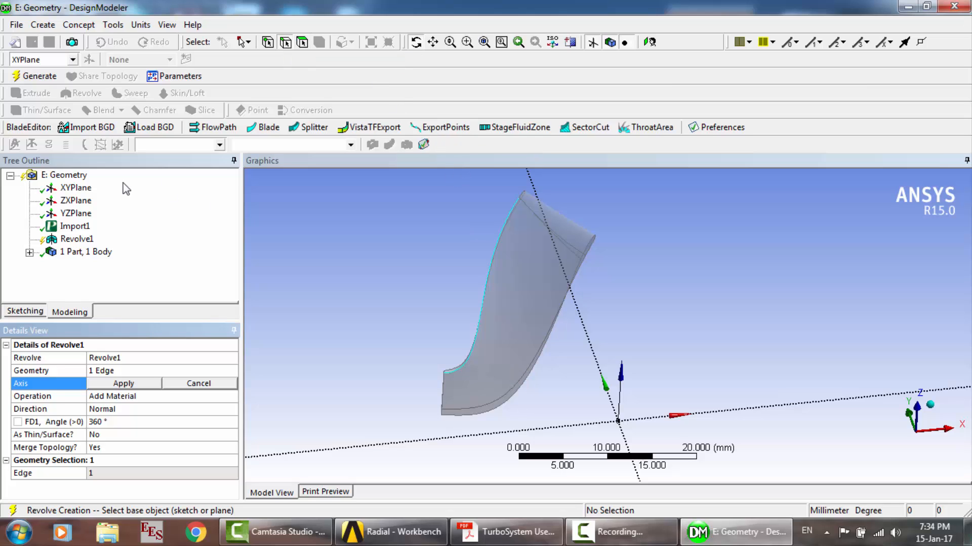
left_click(76, 188)
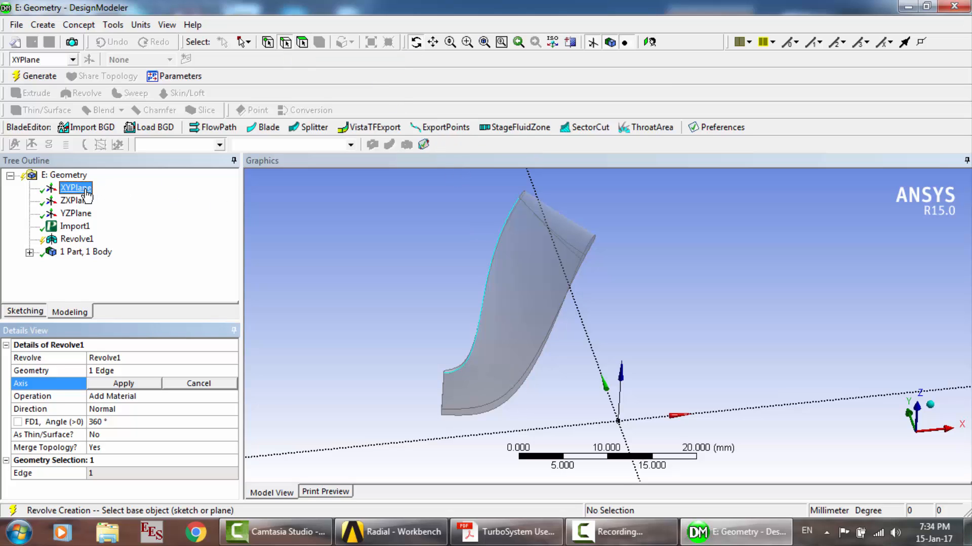
left_click(139, 385)
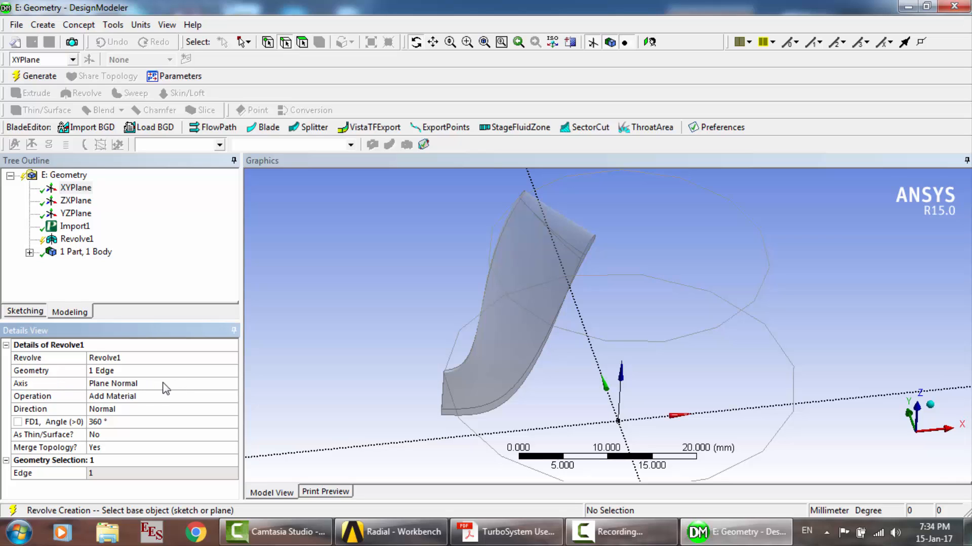
left_click(50, 79)
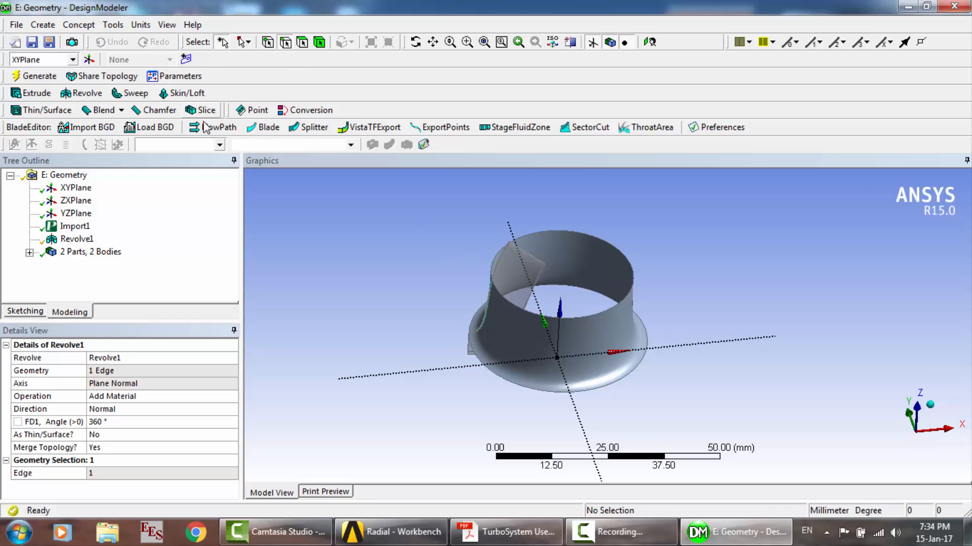
Start a second Revolve feature and assign the blade's long inner hub edge as its geometry.
left_click(89, 95)
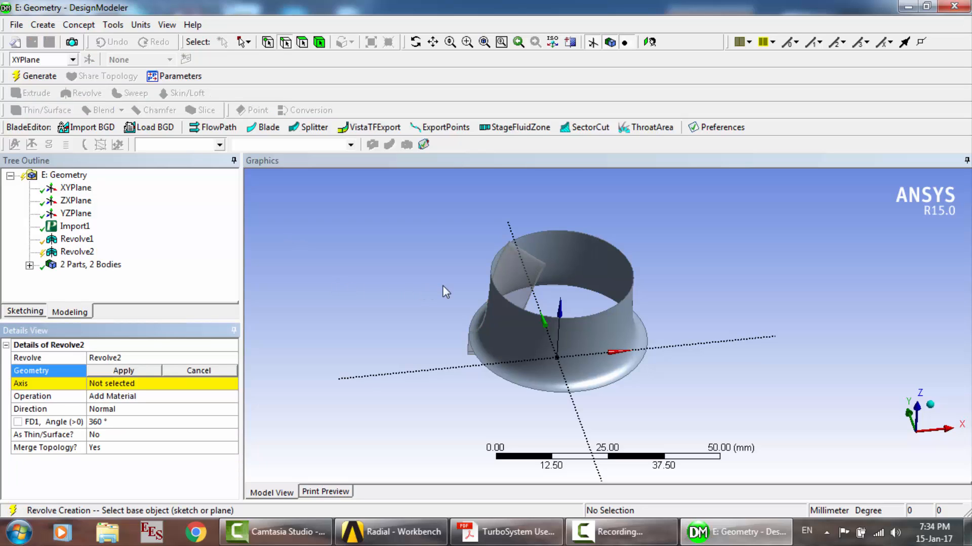
scroll(503, 230, "up", 2)
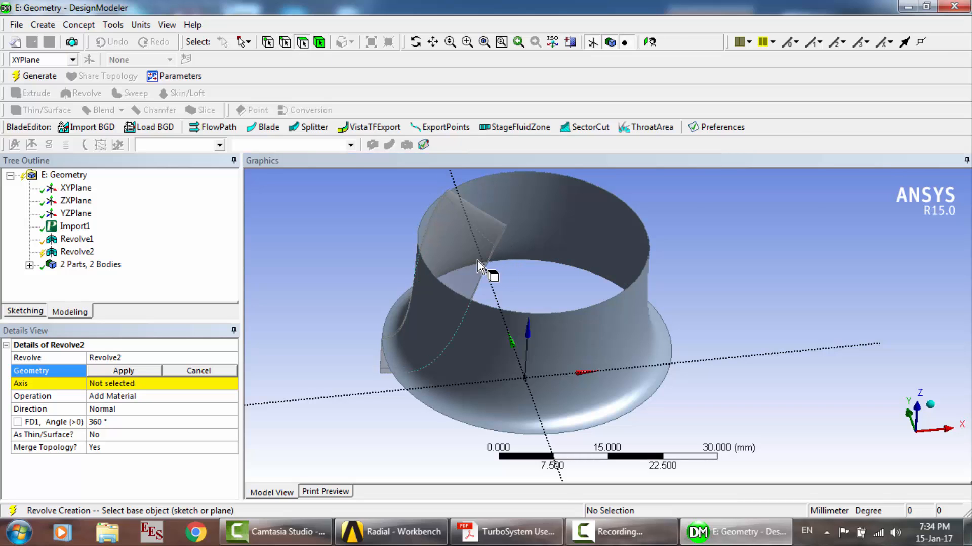
left_click(285, 43)
left_click(478, 281)
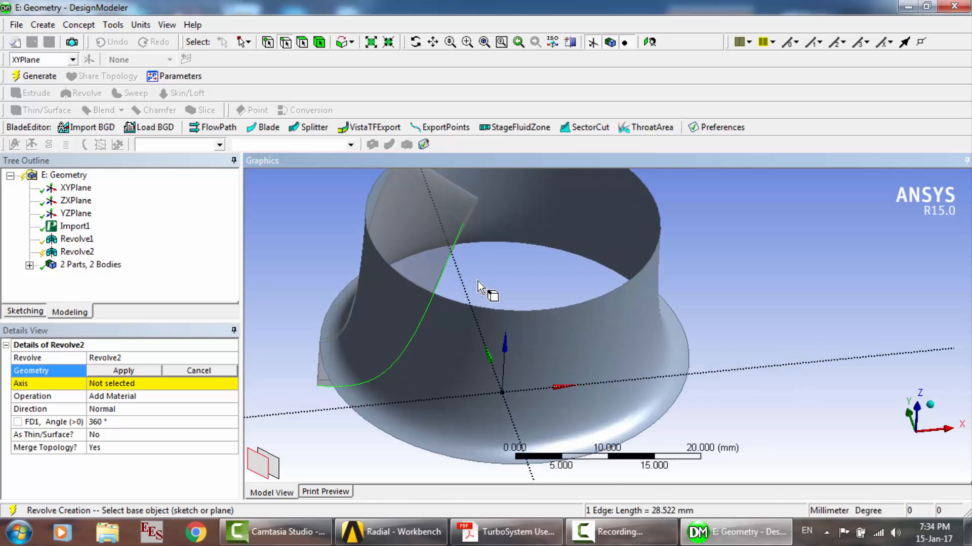
scroll(478, 281, "up", 3)
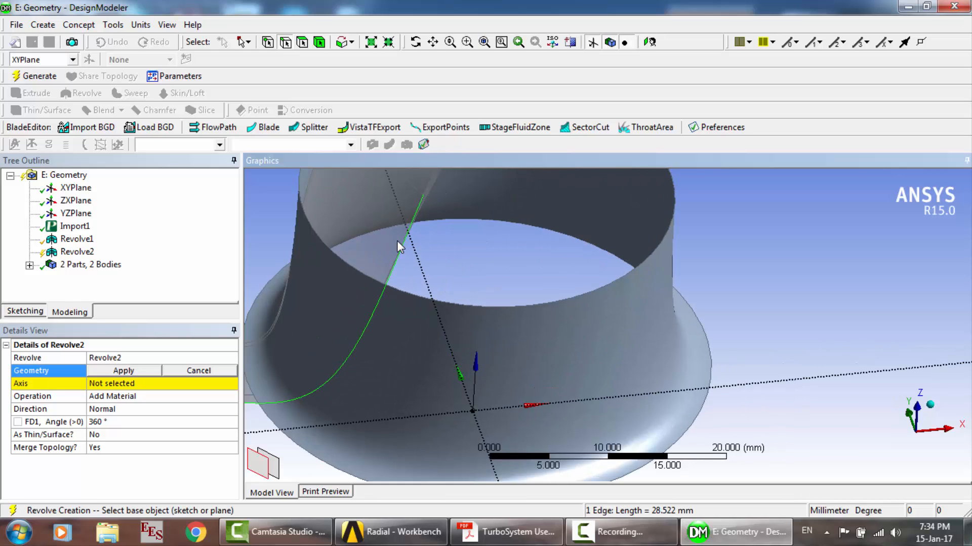
left_click(428, 187)
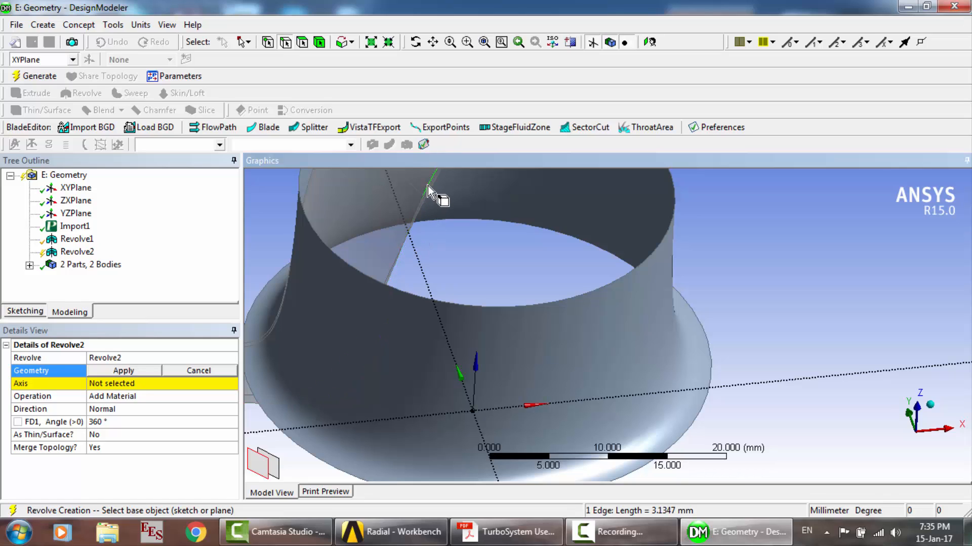
left_click(412, 223)
scroll(412, 224, "down", 2)
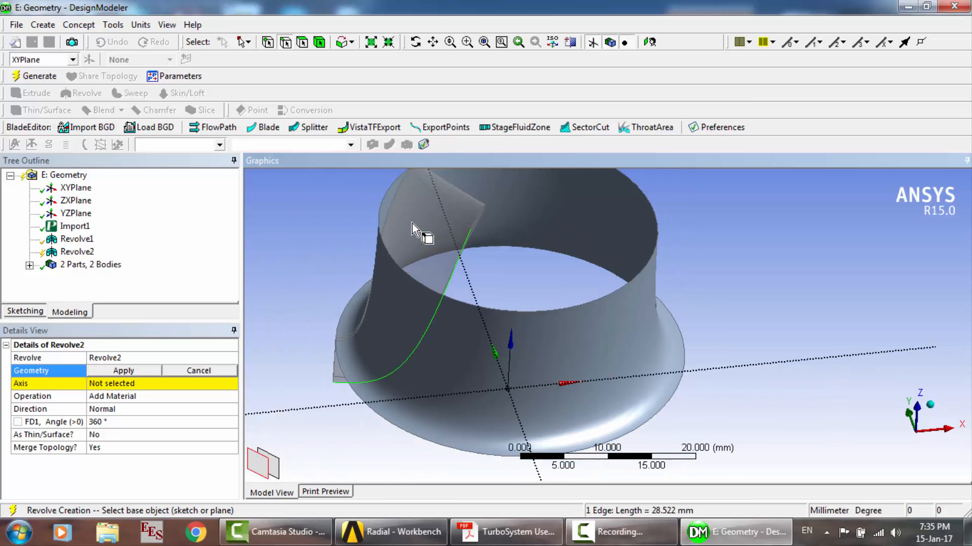
left_click(339, 380)
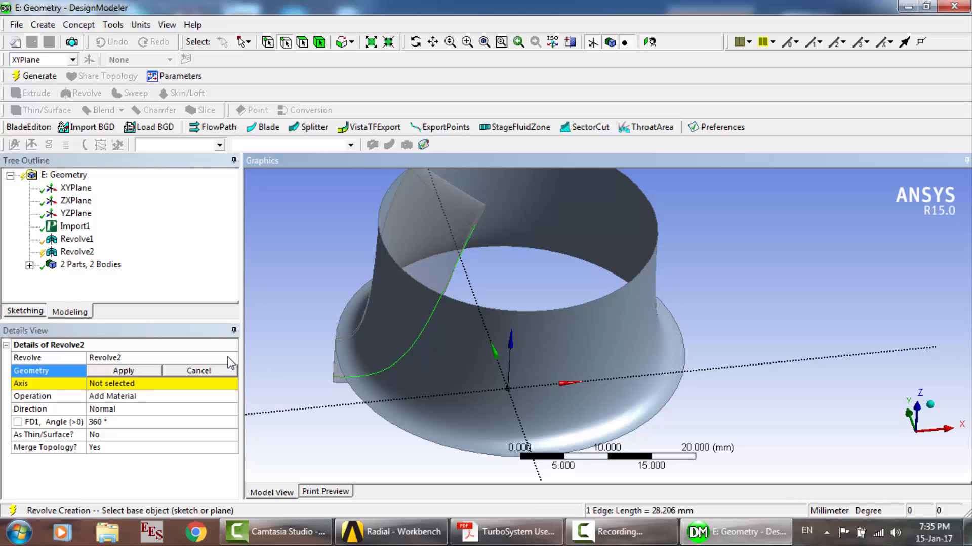
left_click(123, 370)
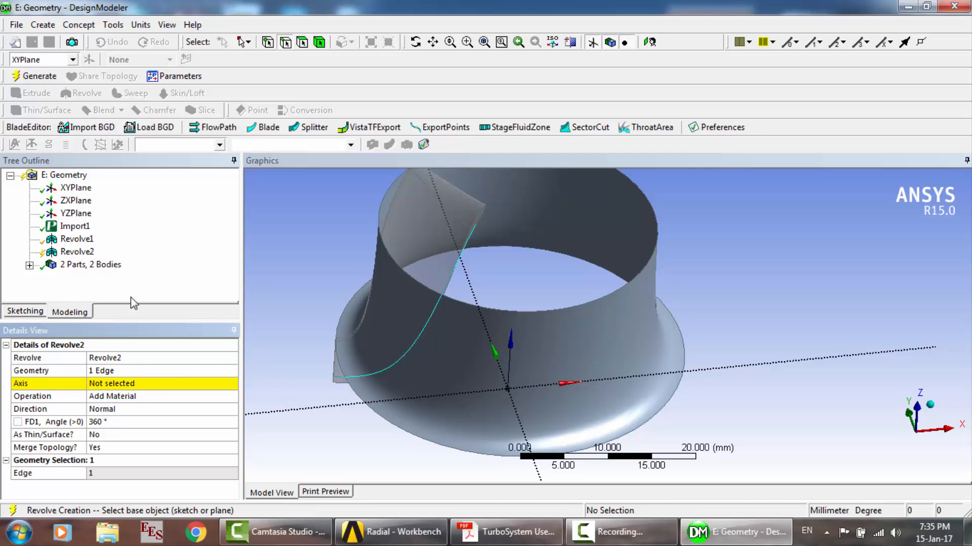
Set the hub revolve's axis to the XYPlane normal and generate the 360° hub surface.
left_click(101, 384)
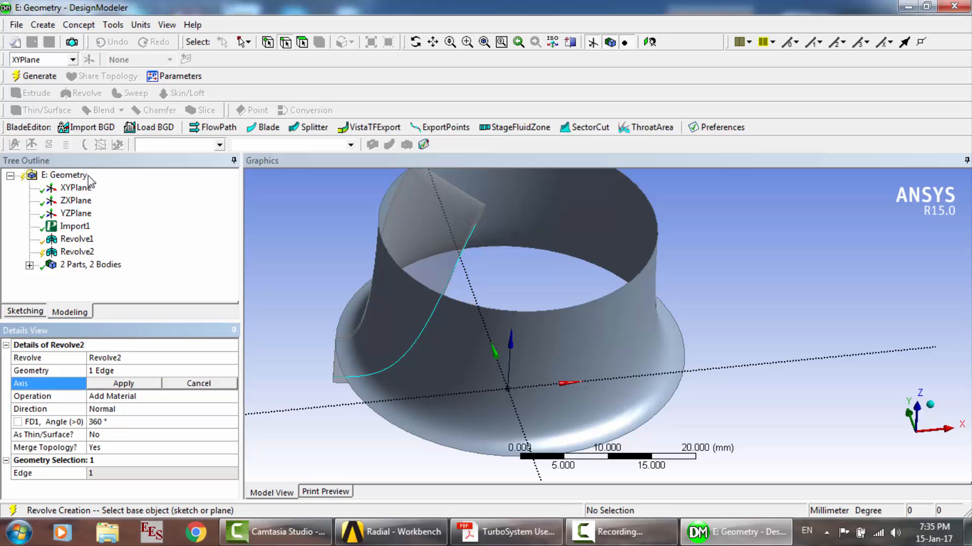
left_click(83, 189)
left_click(133, 386)
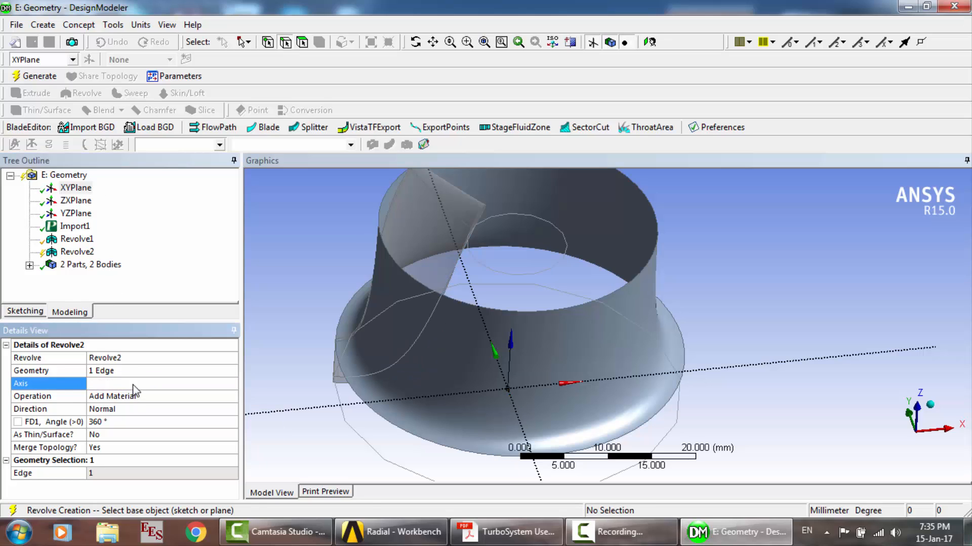
left_click(56, 76)
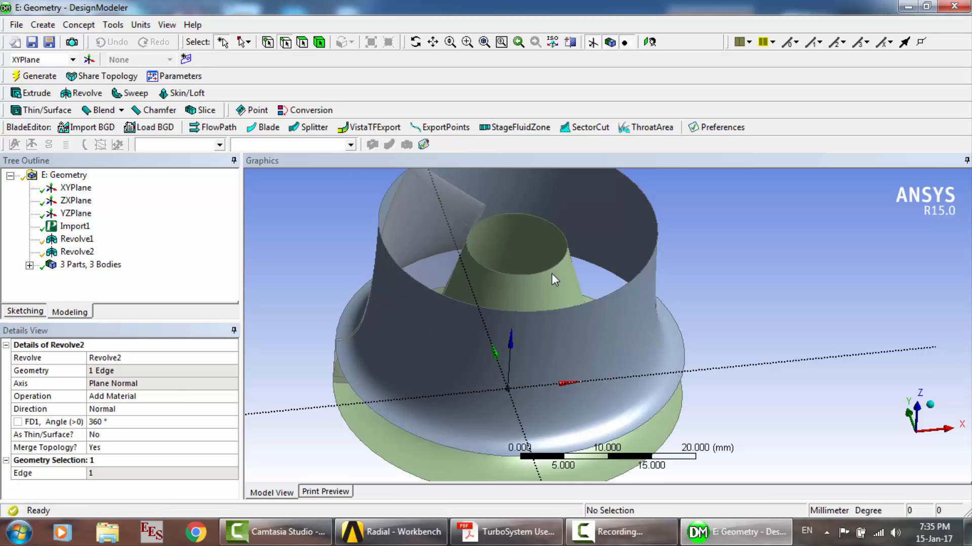
Create a Slice feature of type Slice by Plane with its slice targets set to Selected Bodies.
left_click(418, 44)
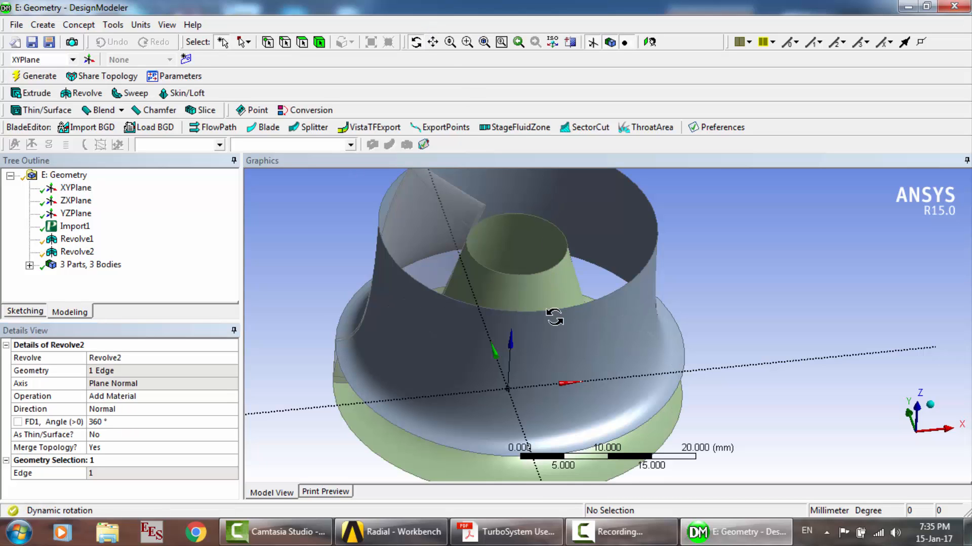
left_click_drag(553, 314, 524, 310)
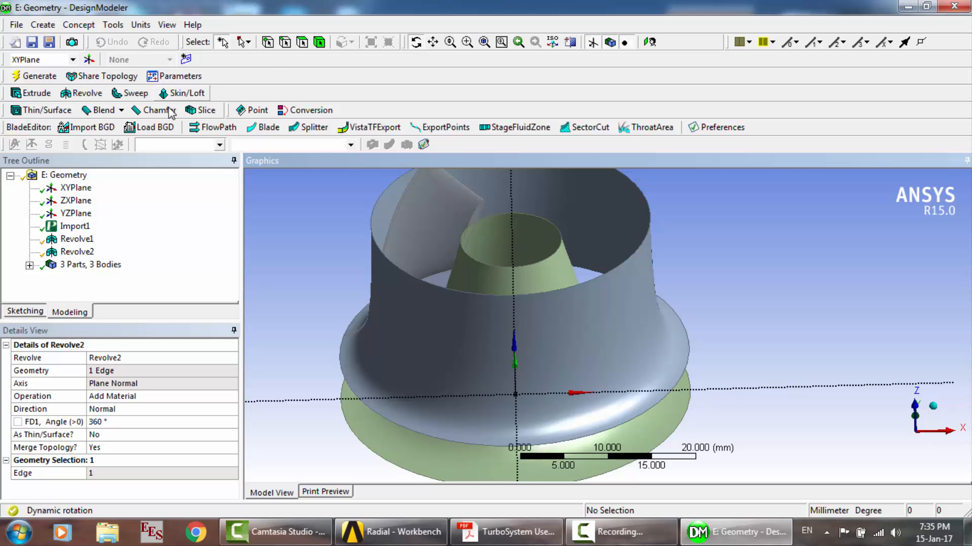
left_click(200, 111)
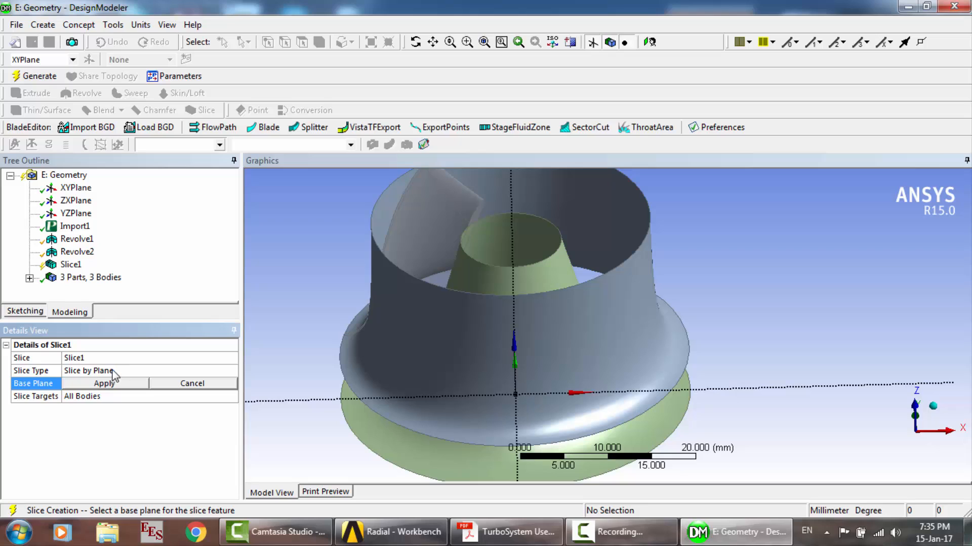
double_click(115, 376)
double_click(113, 372)
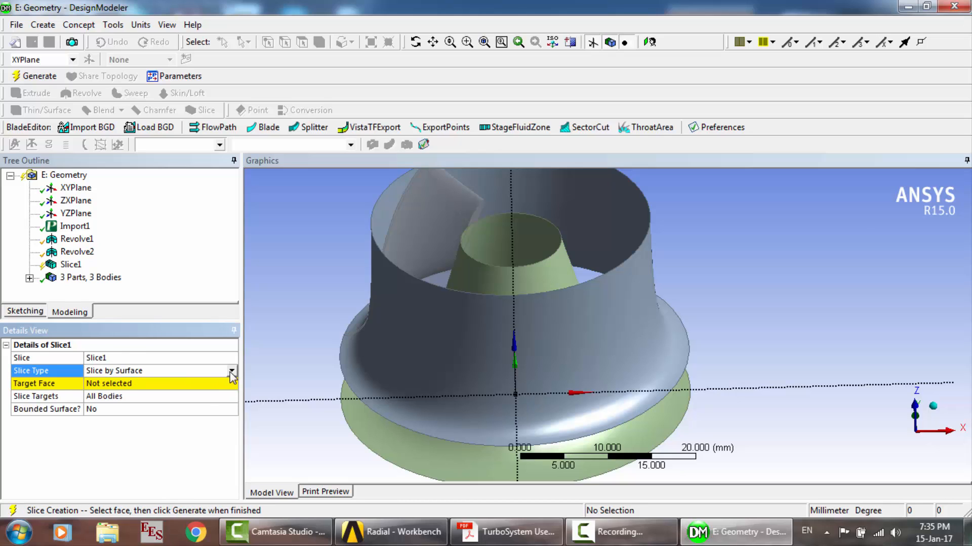
left_click(232, 372)
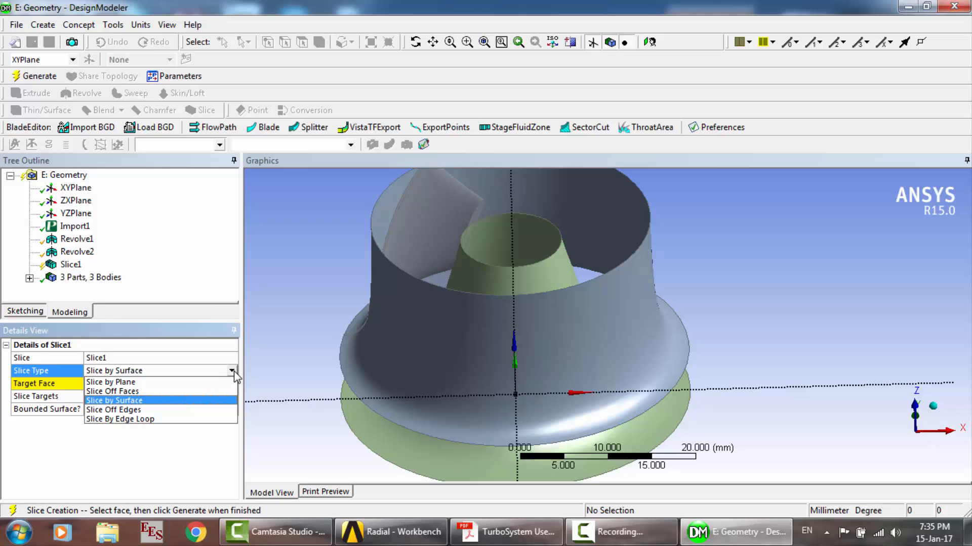
left_click(150, 383)
left_click(127, 388)
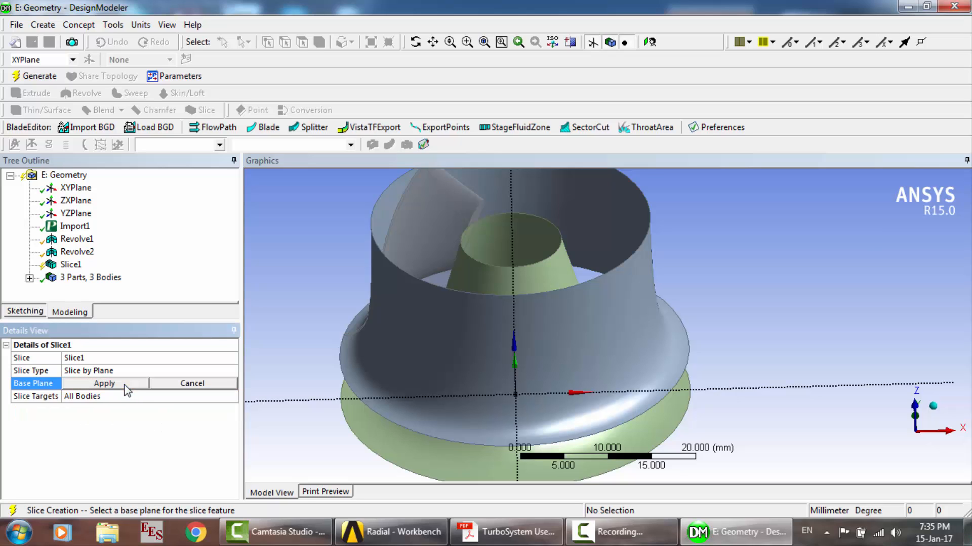
double_click(136, 399)
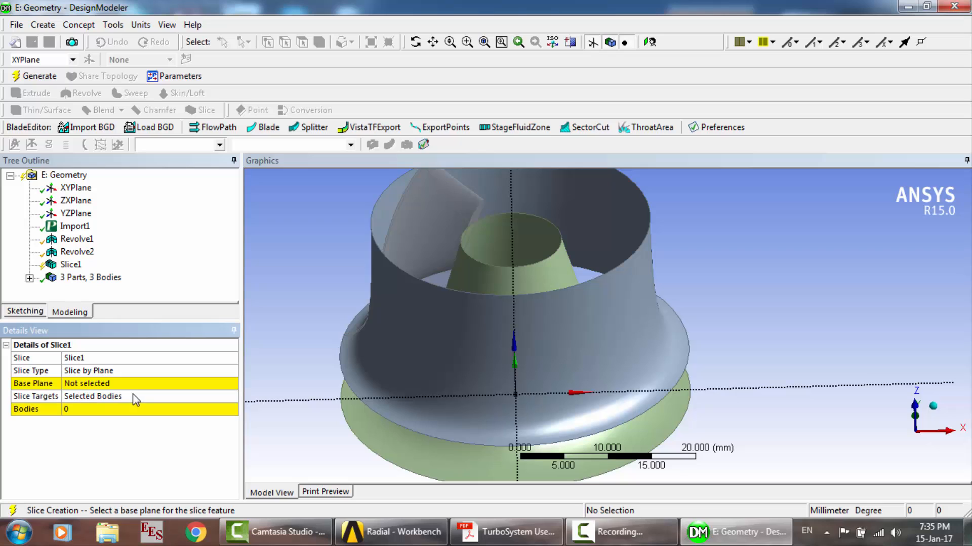
Assign the revolved shroud and hub surface bodies as the bodies of the slice.
left_click(93, 408)
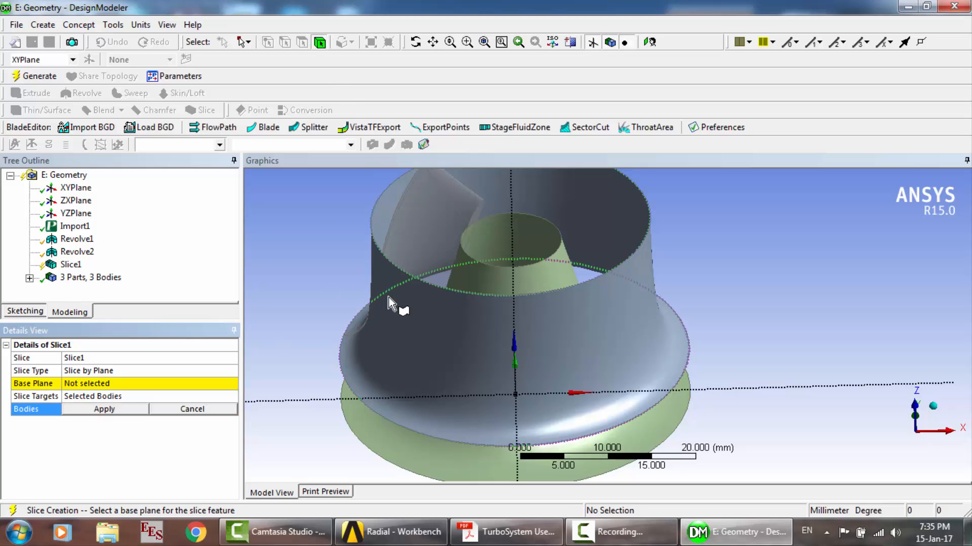
left_click(392, 317)
left_click(400, 438, "ctrl")
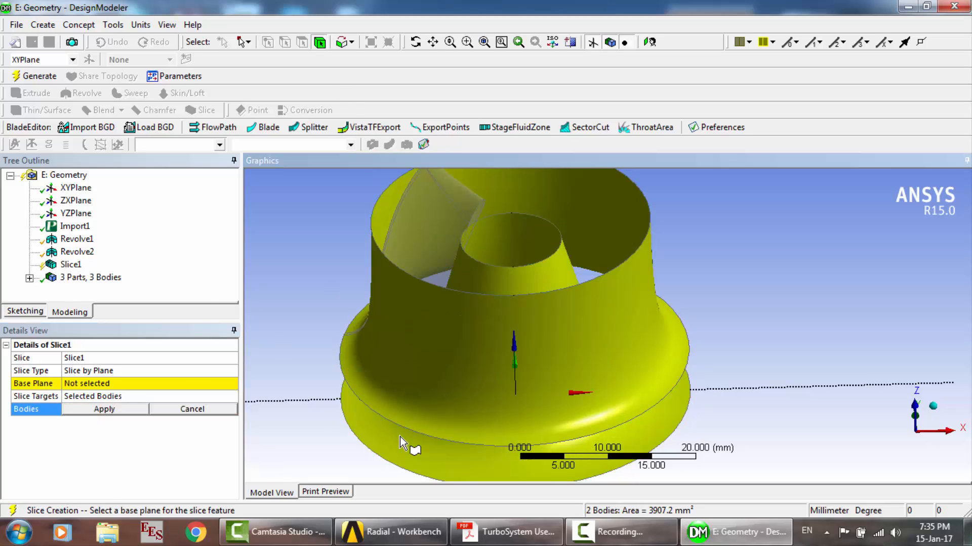
left_click(101, 409)
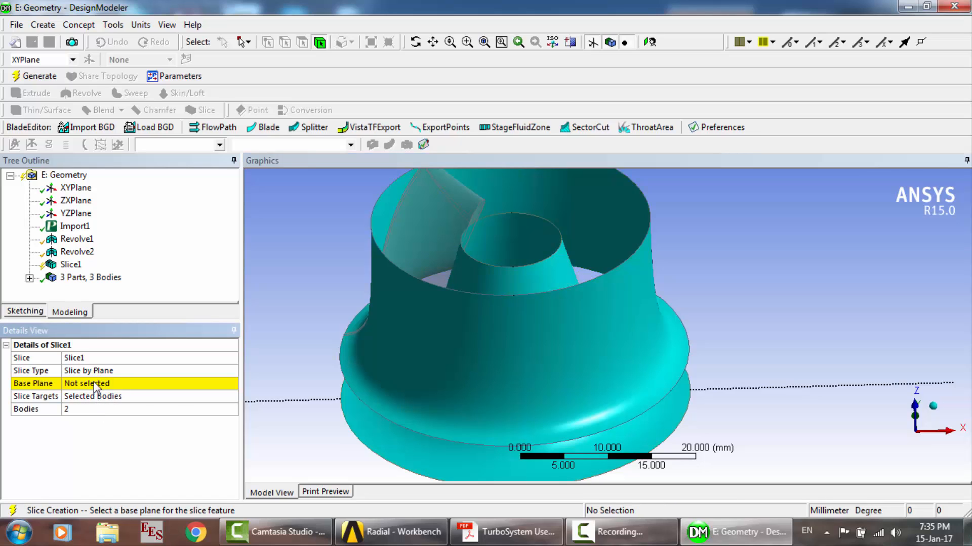
Use the ZXPlane as the slice's base plane and generate the slice.
left_click(96, 388)
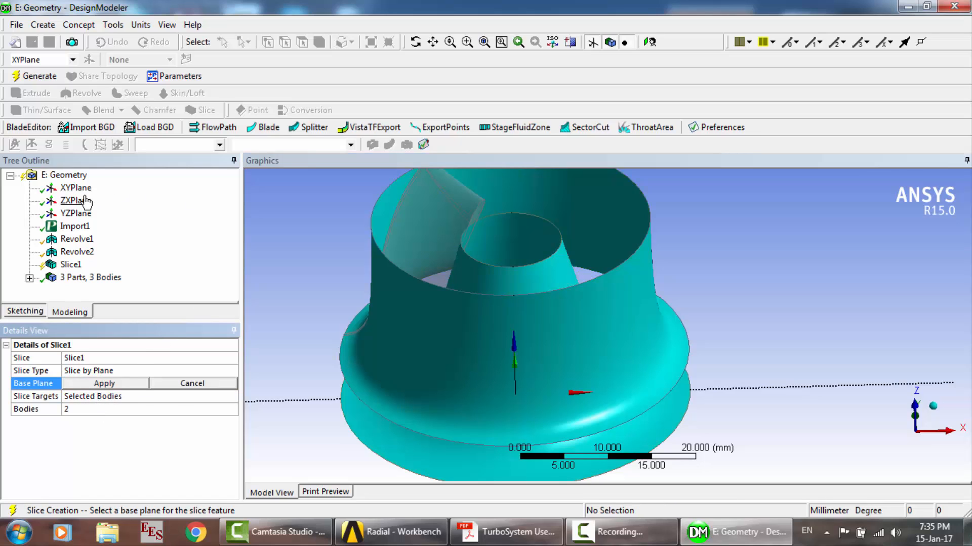
left_click(76, 201)
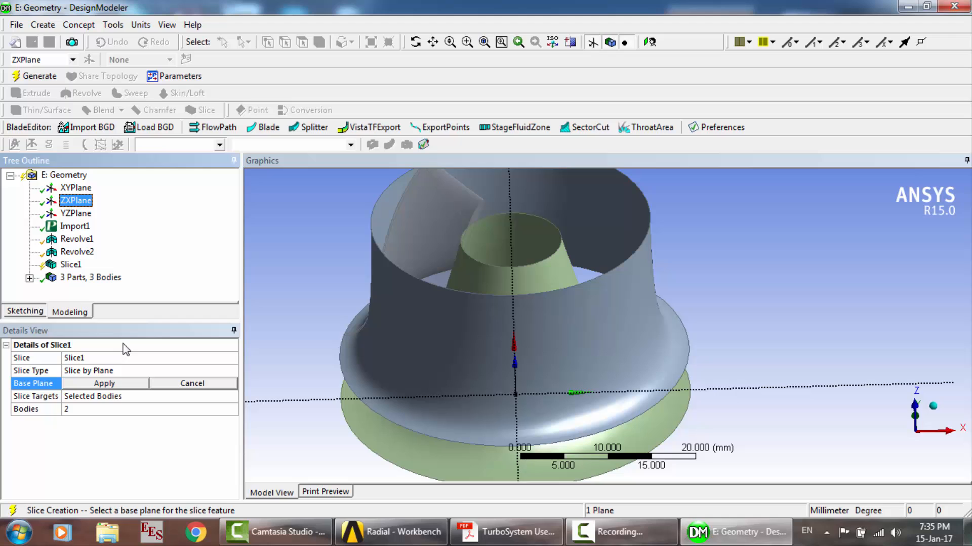
left_click(117, 385)
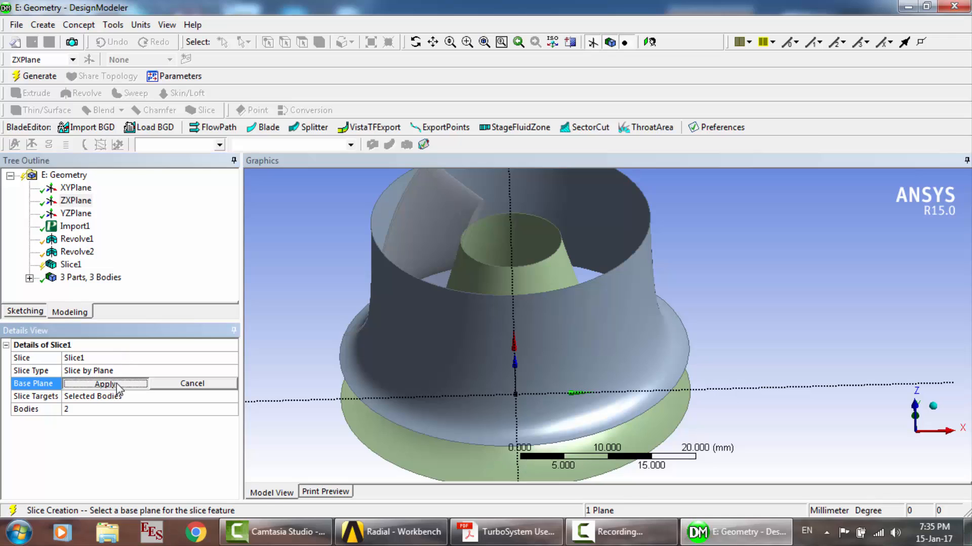
left_click(36, 79)
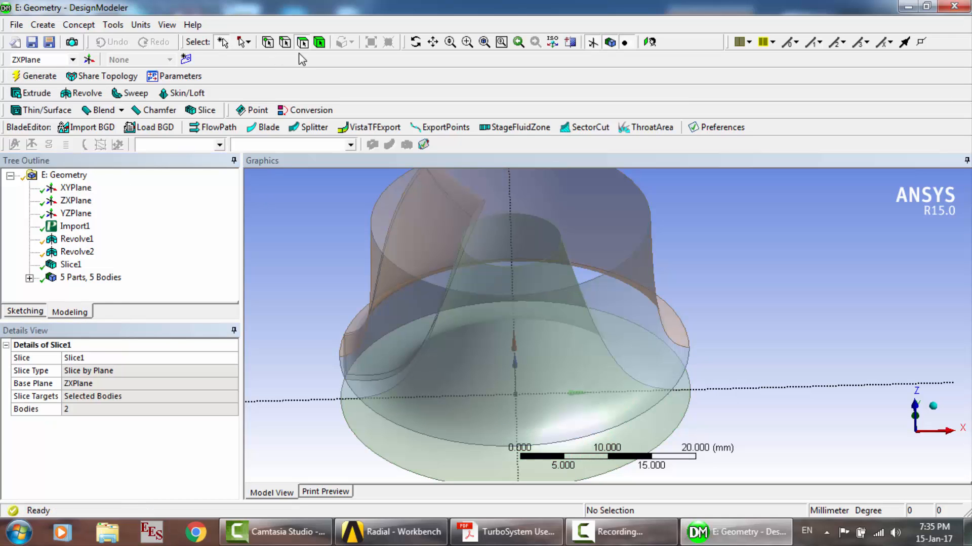
Try suppressing the rear half of the sliced shroud surface, and unsuppress all bodies.
left_click(319, 43)
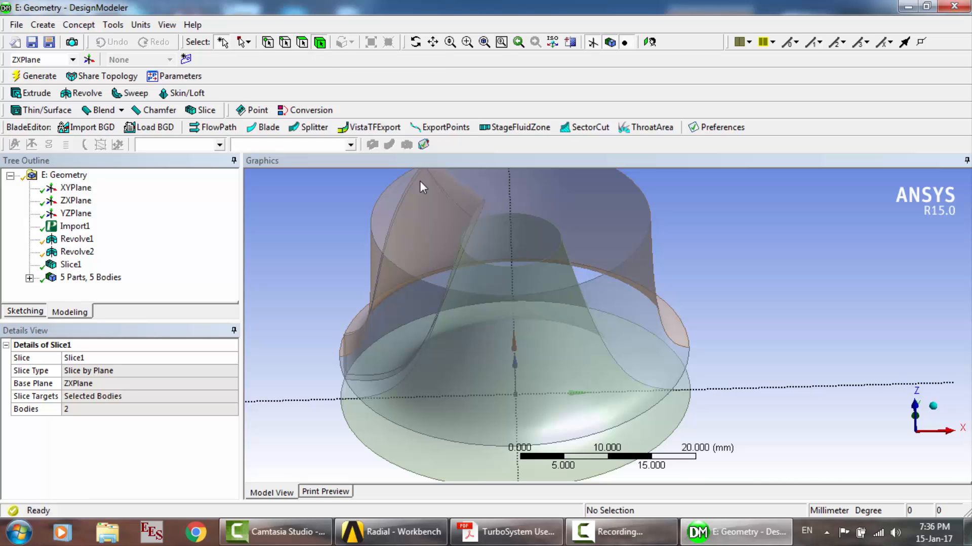
left_click(636, 214)
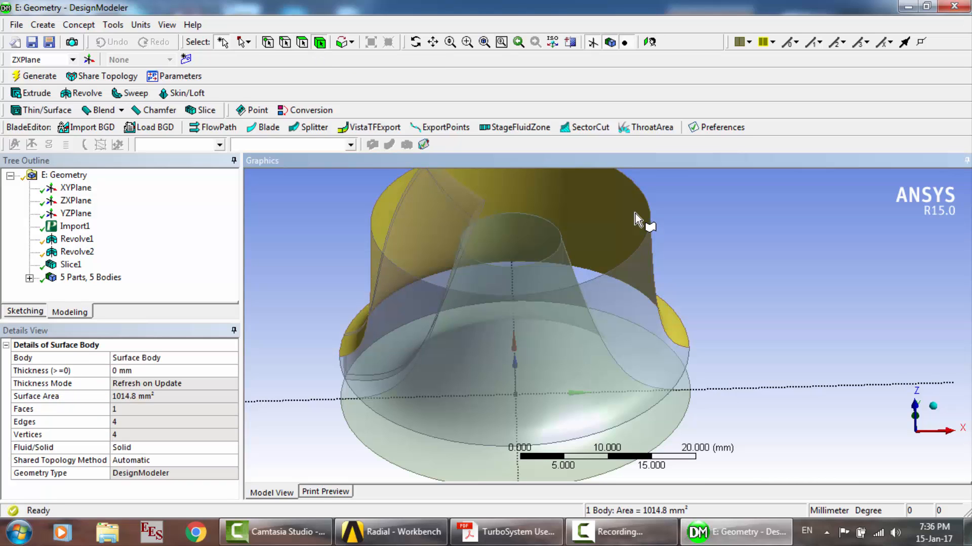
right_click(636, 214)
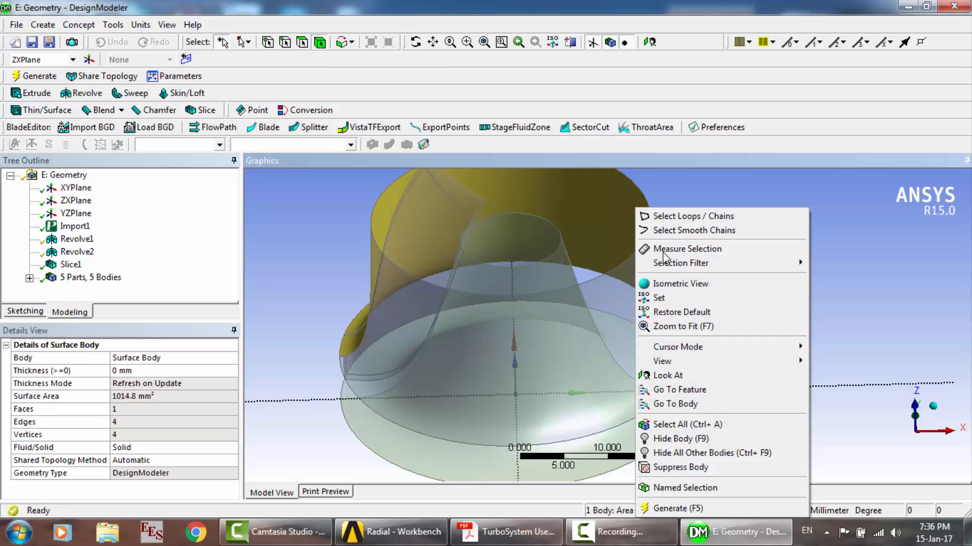
left_click(711, 467)
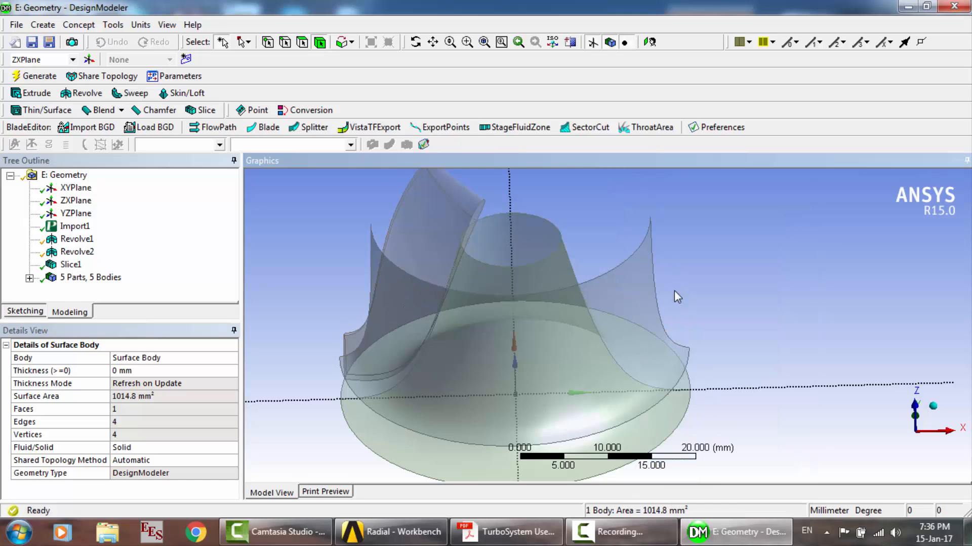
right_click(674, 276)
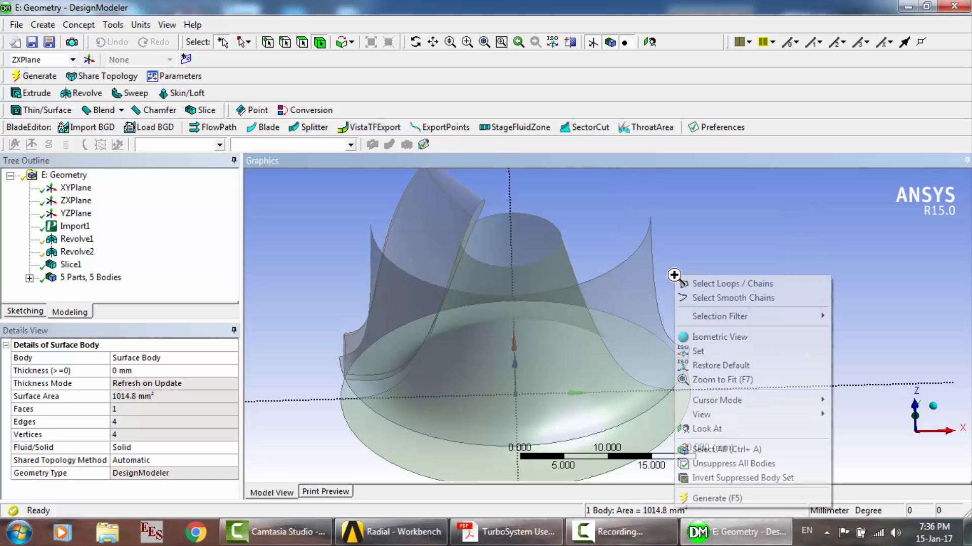
left_click(732, 465)
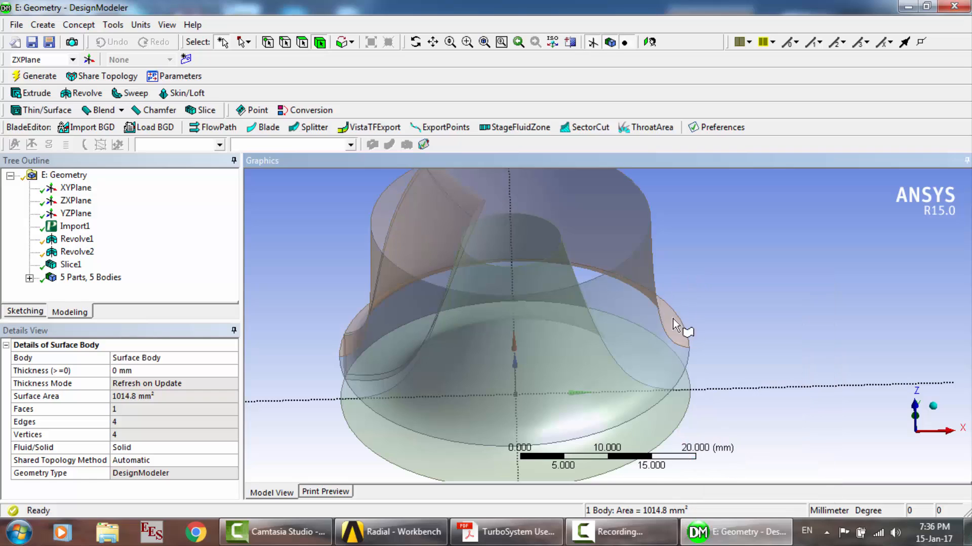
Suppress the front half of the shroud surface and the front half of the hub surface.
left_click(633, 348)
right_click(633, 347)
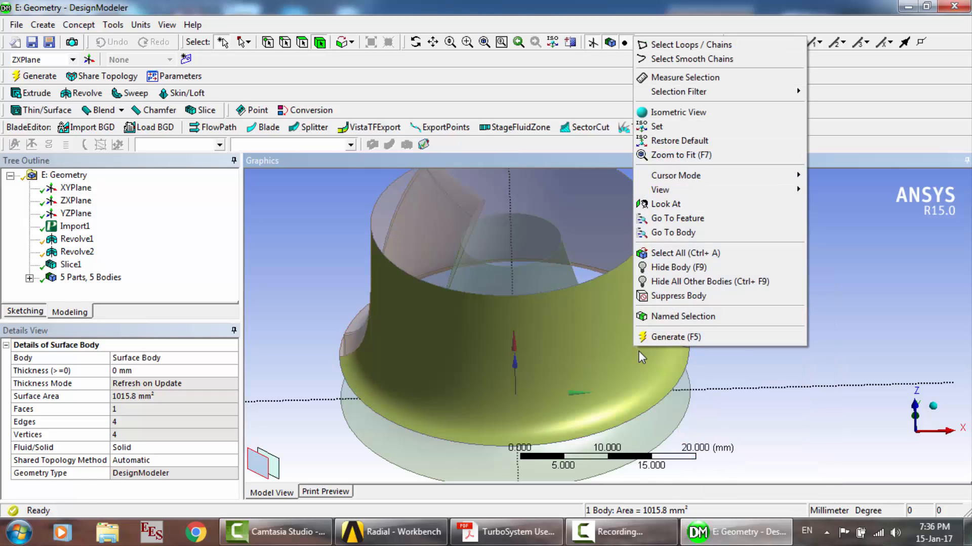
left_click(678, 296)
left_click(655, 402)
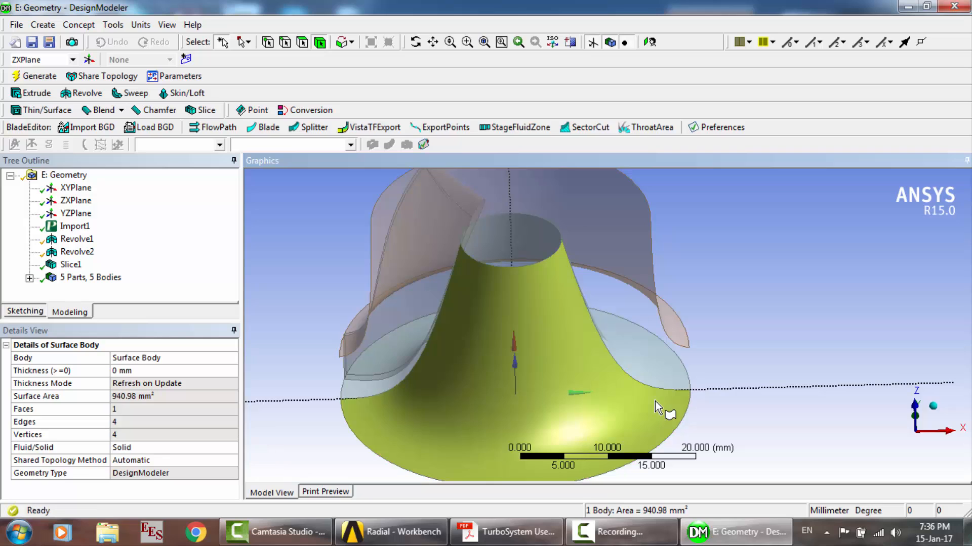
right_click(651, 397)
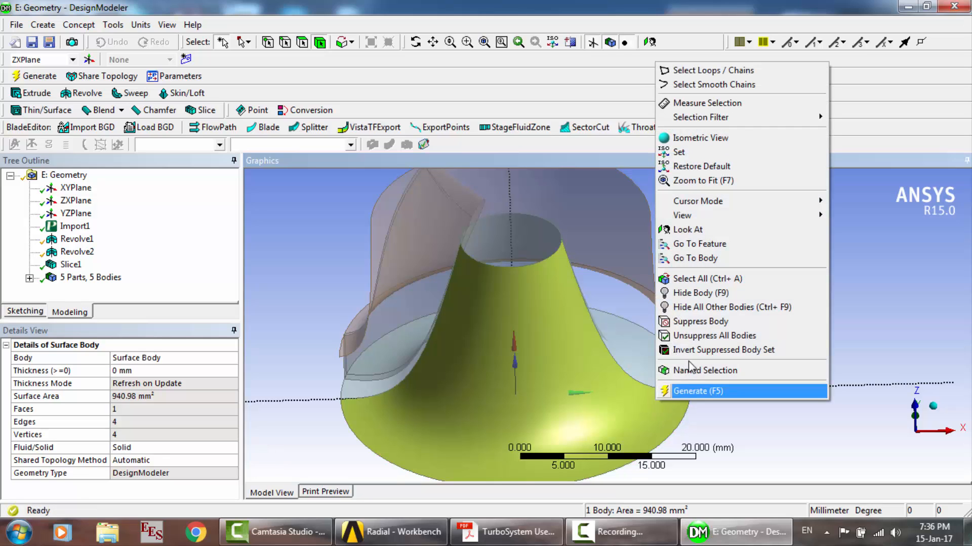
left_click(686, 322)
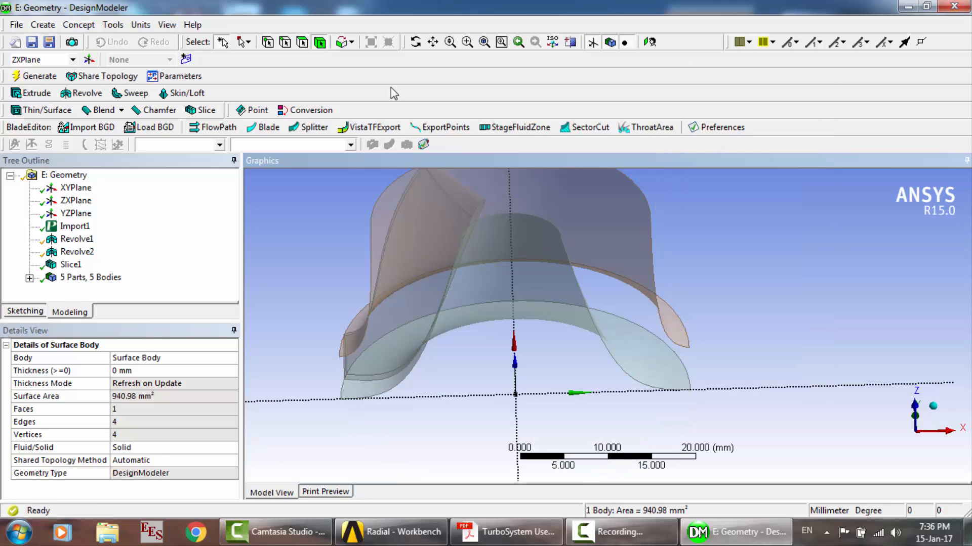
Examine the short upper hub edge of the blade where it meets the revolved hub surface.
left_click(416, 42)
left_click_drag(506, 321, 528, 310)
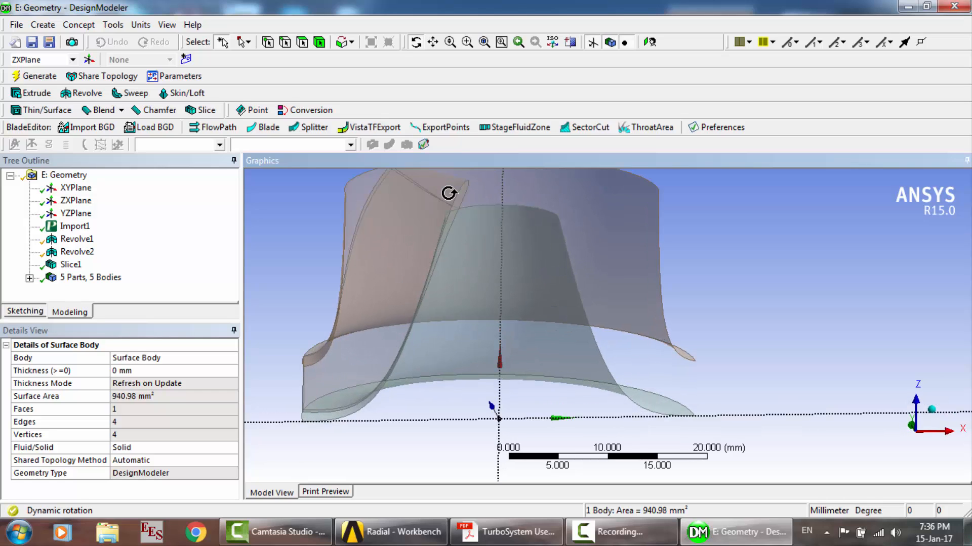
mouse_move(451, 282)
left_mouse_down()
mouse_move(477, 282)
mouse_move(449, 280)
left_mouse_up()
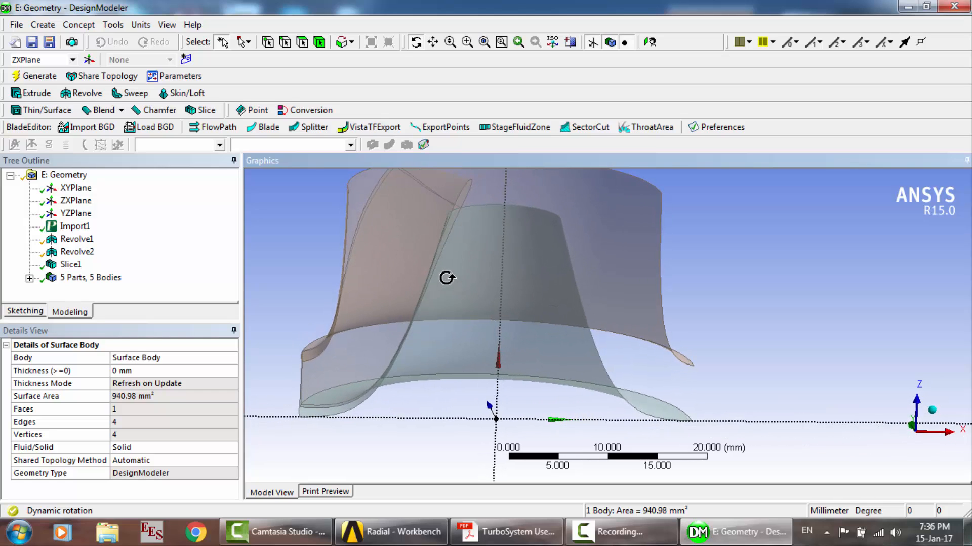
mouse_move(514, 265)
left_mouse_down()
mouse_move(465, 276)
mouse_move(525, 264)
mouse_move(481, 260)
mouse_move(533, 247)
mouse_move(514, 253)
left_mouse_up()
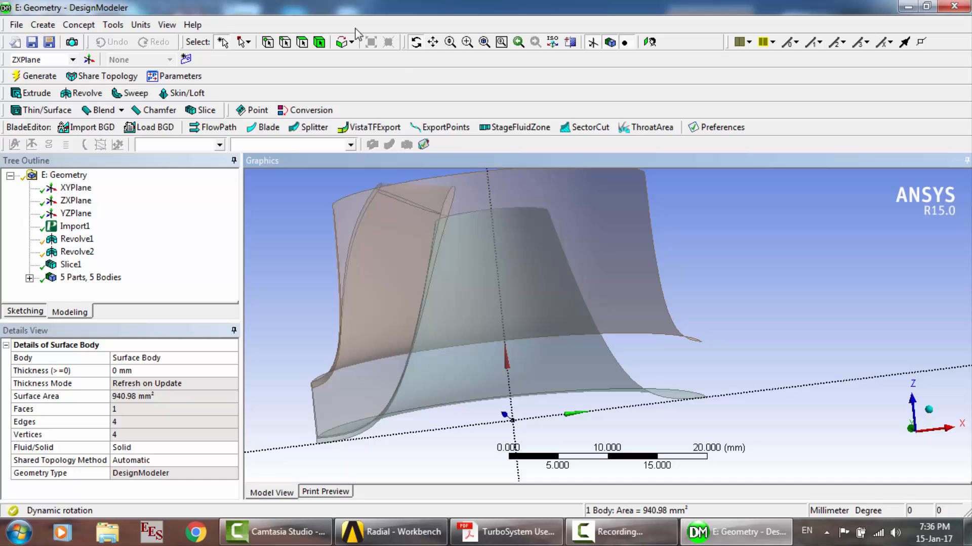
left_click(300, 43)
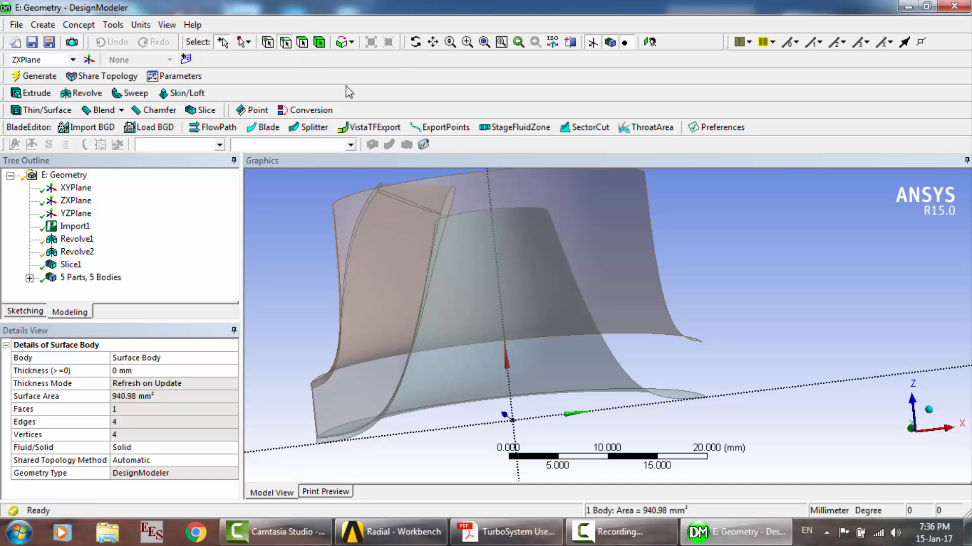
left_click(444, 199)
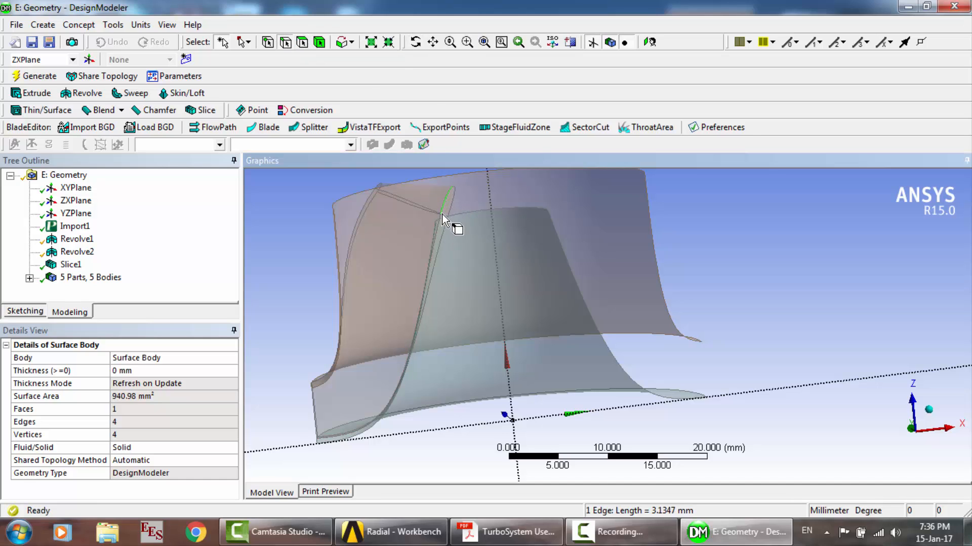
left_click(415, 42)
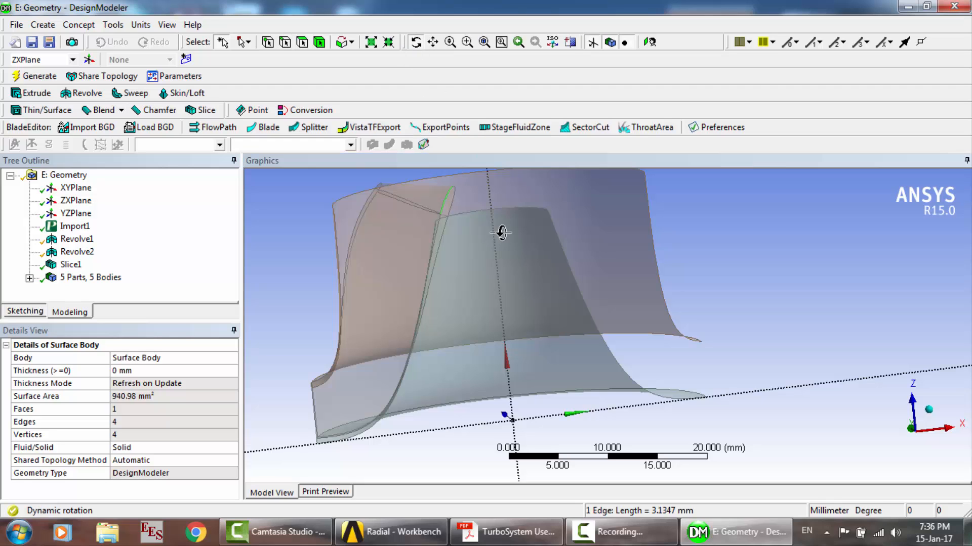
left_click_drag(532, 326, 575, 332)
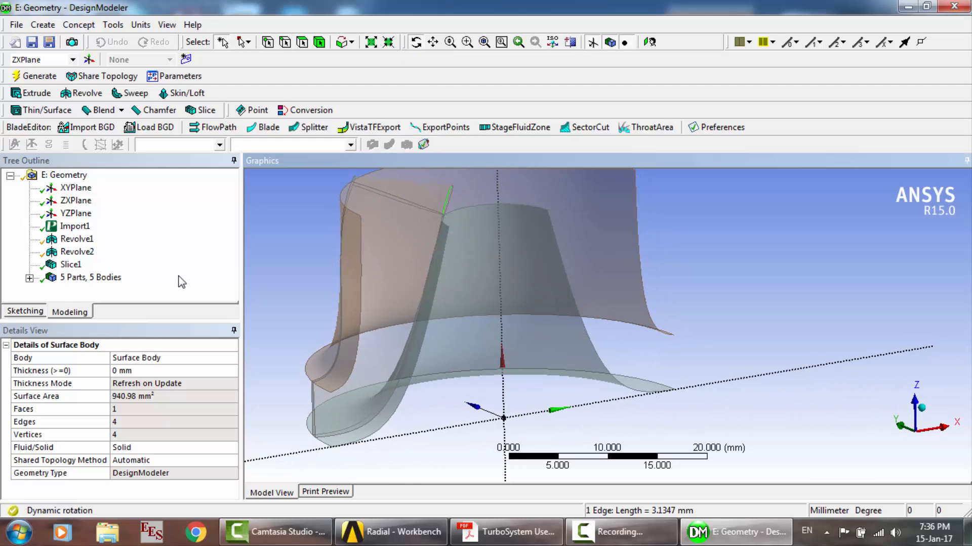
Delete the slice feature and unsuppress all bodies.
left_click(76, 267)
key("Delete")
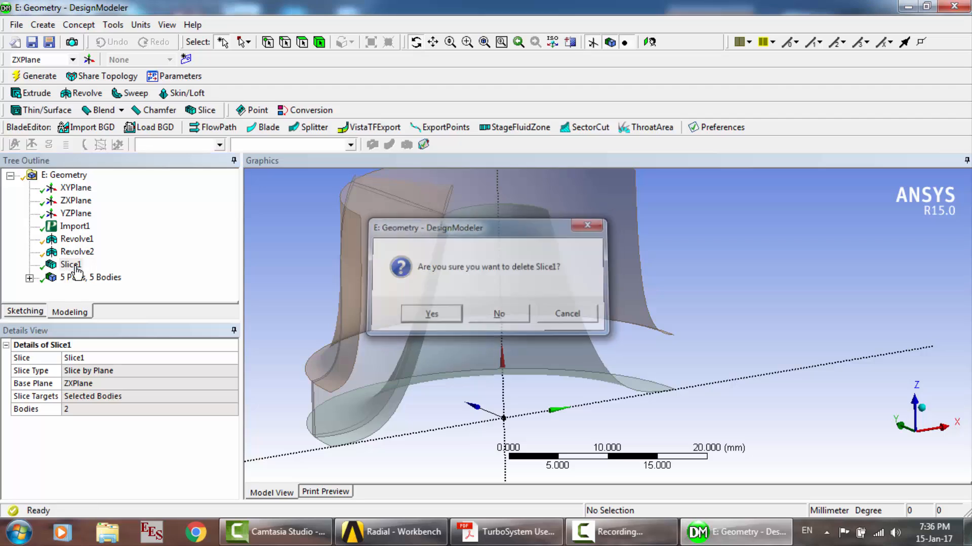
key("Return")
left_click(77, 252)
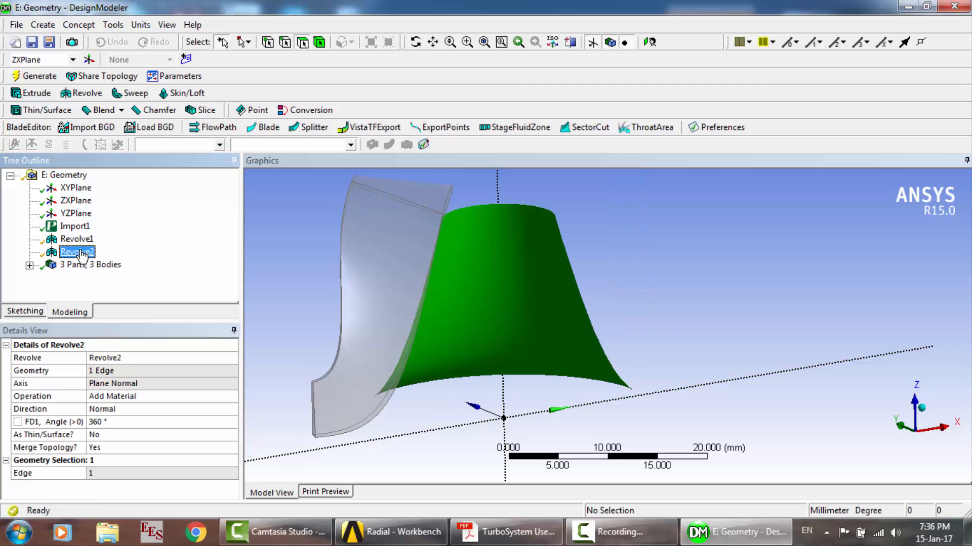
left_click(251, 287)
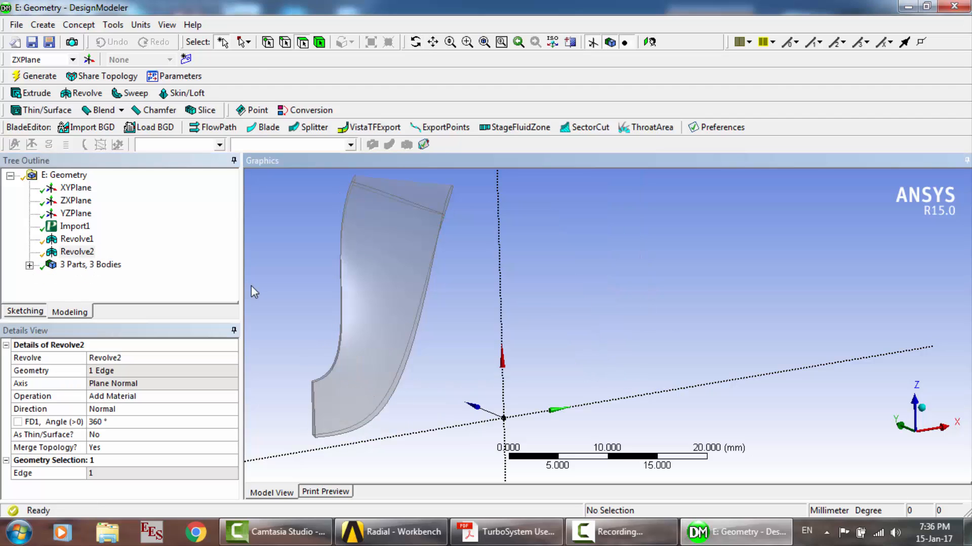
right_click(251, 287)
left_click(298, 241)
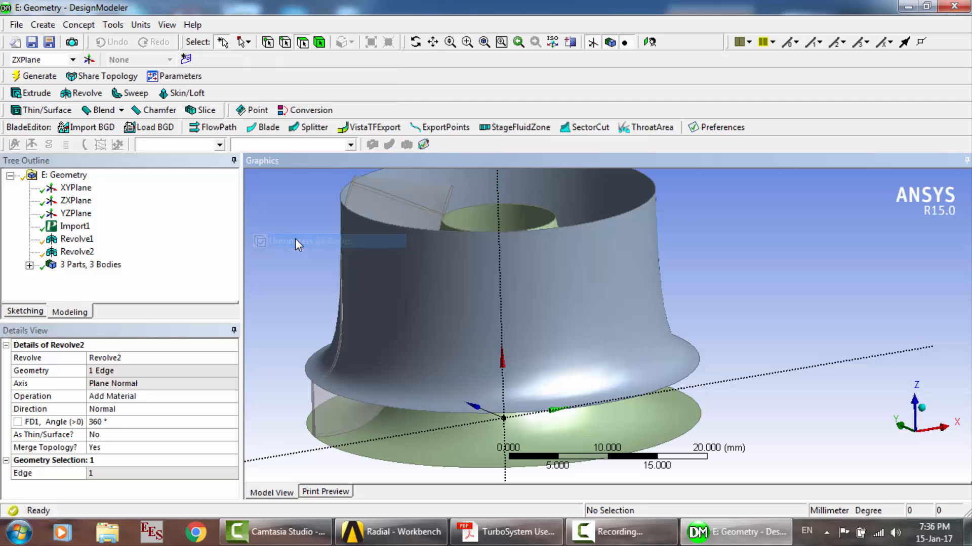
Delete the second Revolve feature, which forms the hub surface.
left_click(68, 256)
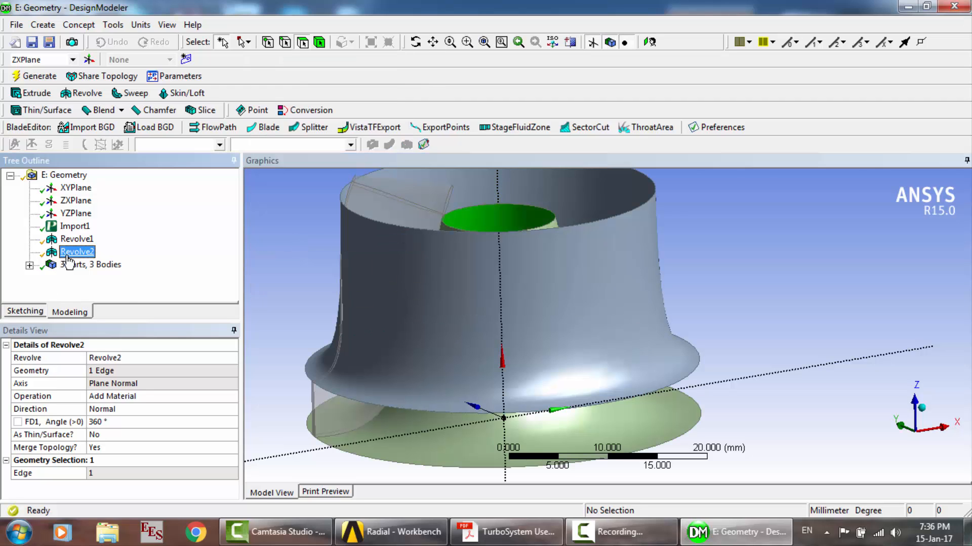
key("Delete")
key("Return")
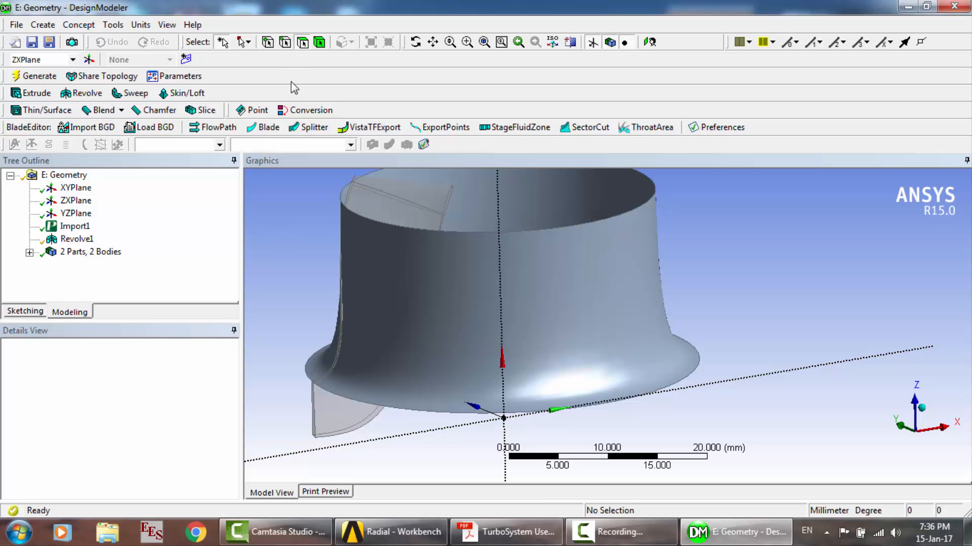
left_click(287, 44)
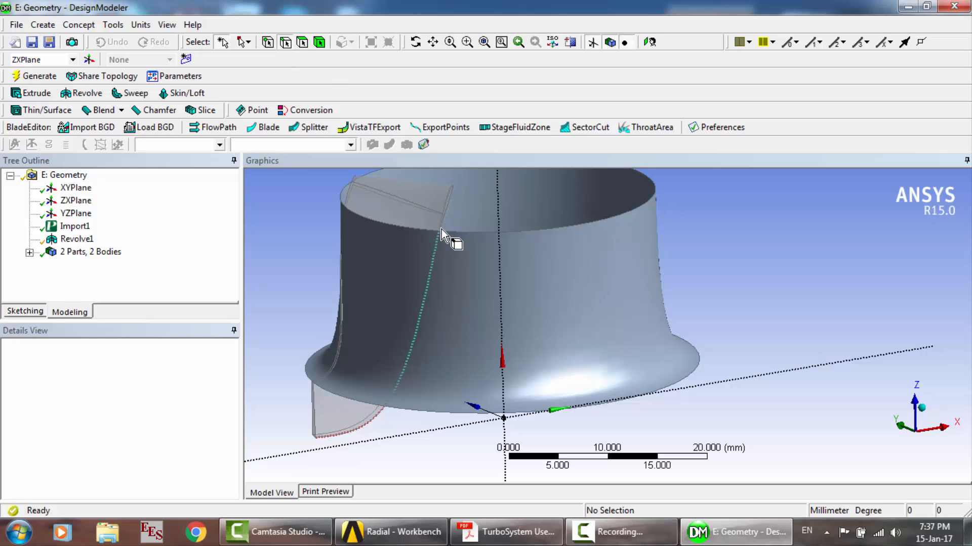
left_click(347, 427)
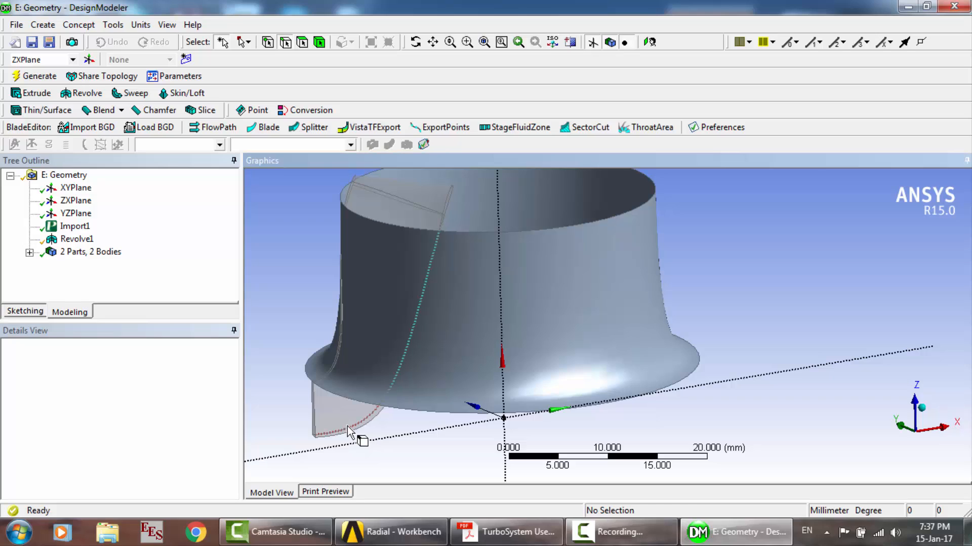
left_click(449, 201, "ctrl")
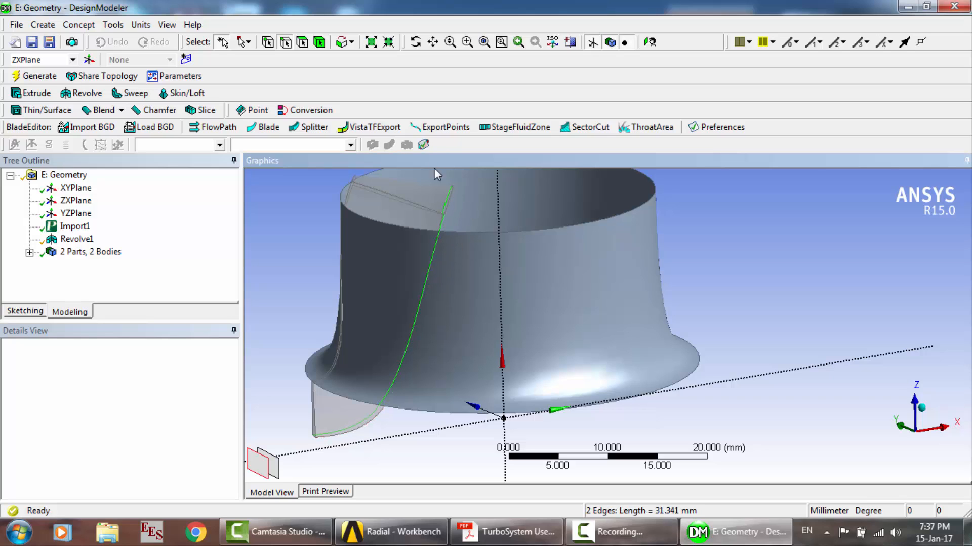
scroll(432, 161, "up", 2)
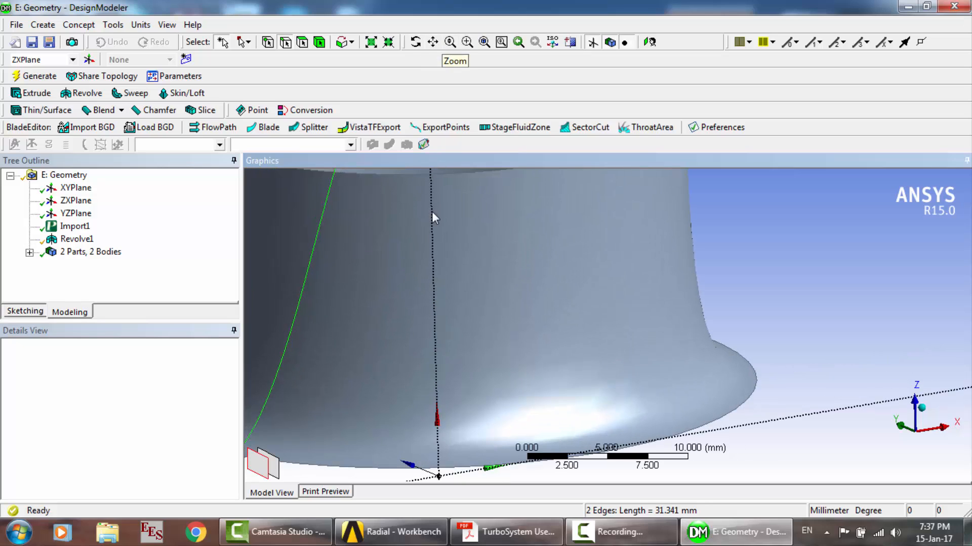
left_click(424, 243)
right_click(424, 244)
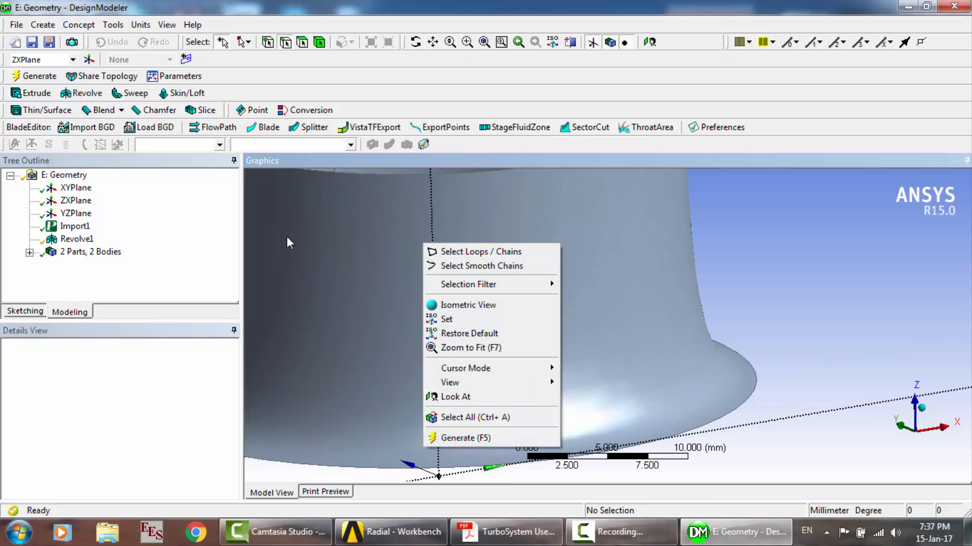
Suppress the revolved shroud surface body that covers the blade.
left_click(369, 282)
left_click(370, 281)
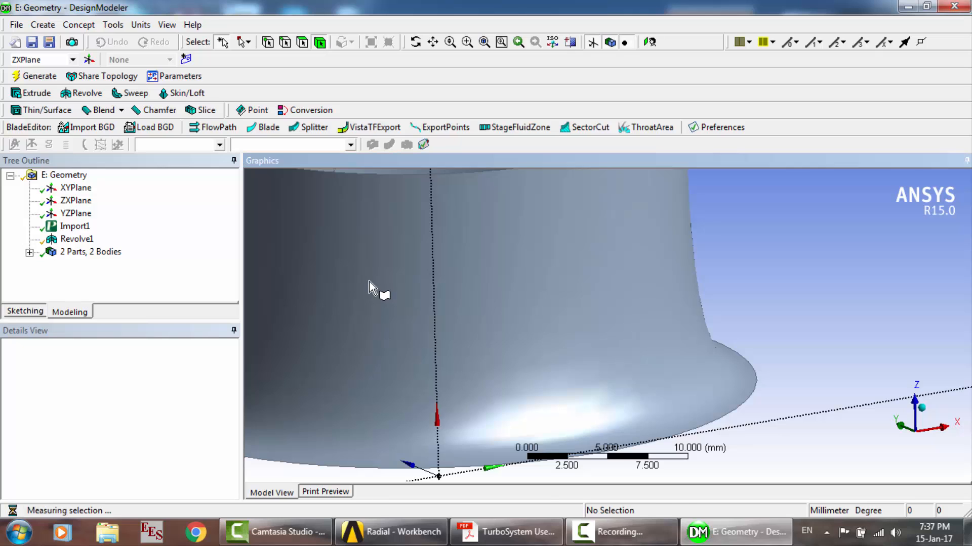
right_click(369, 282)
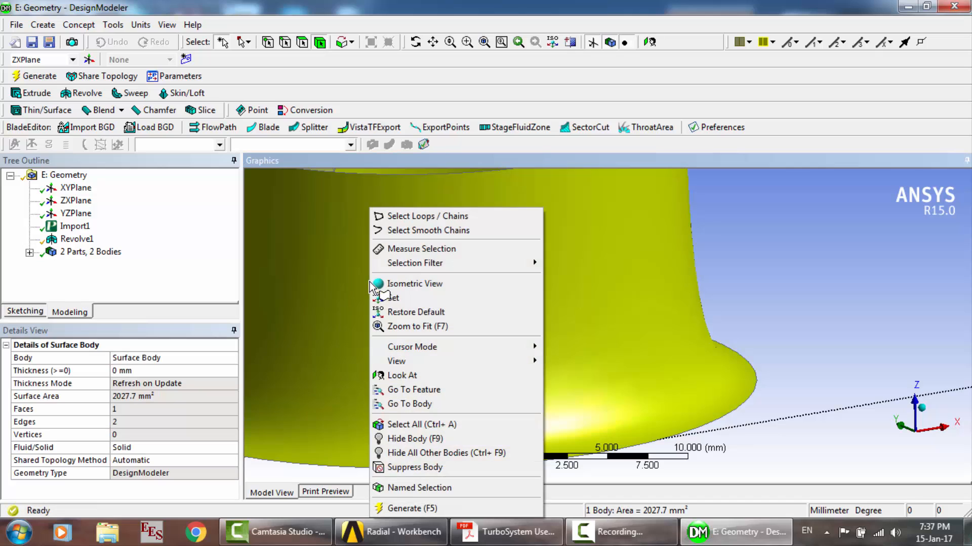
left_click(433, 468)
Start a new Revolve feature and pick one of the blade's two long hub edges as its geometry.
left_click(433, 42)
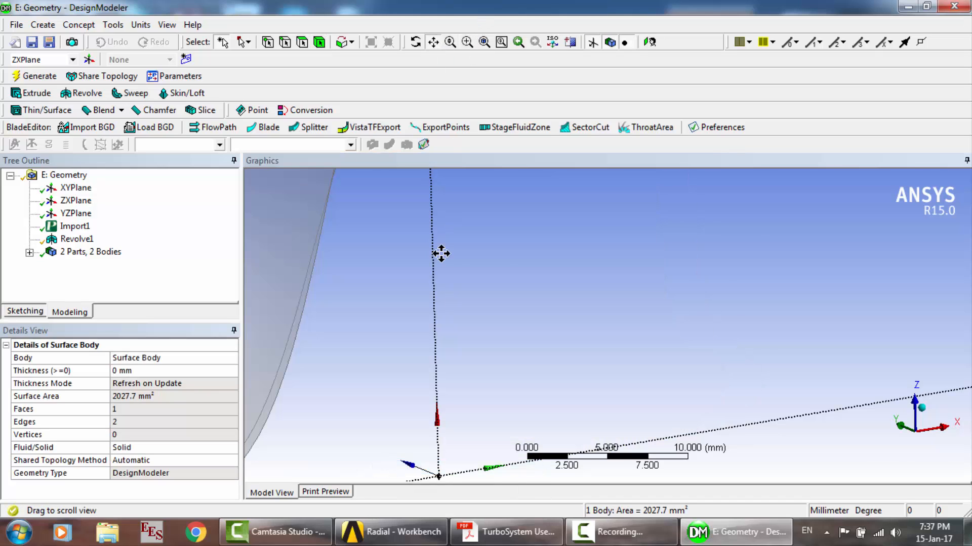
left_click_drag(441, 254, 646, 290)
scroll(646, 291, "down", 3)
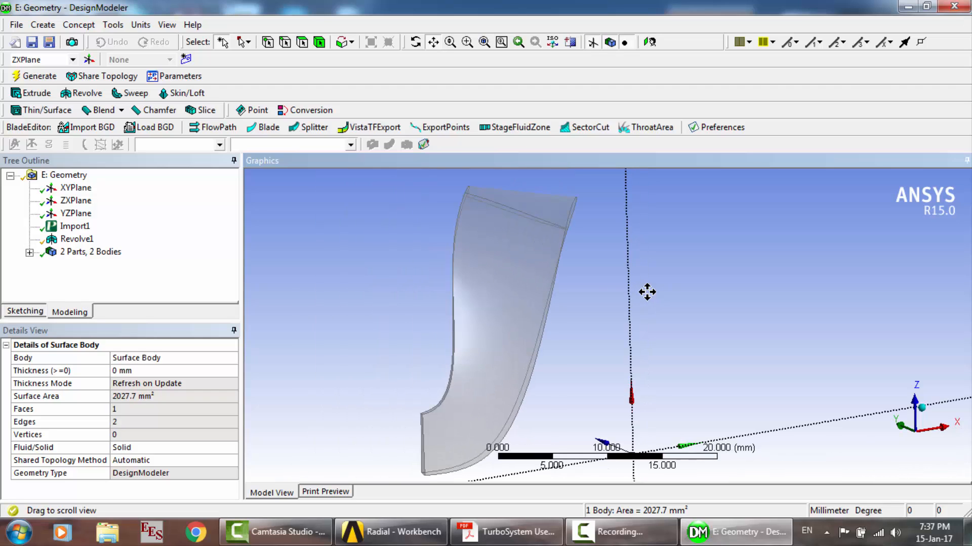
left_click_drag(557, 278, 541, 265)
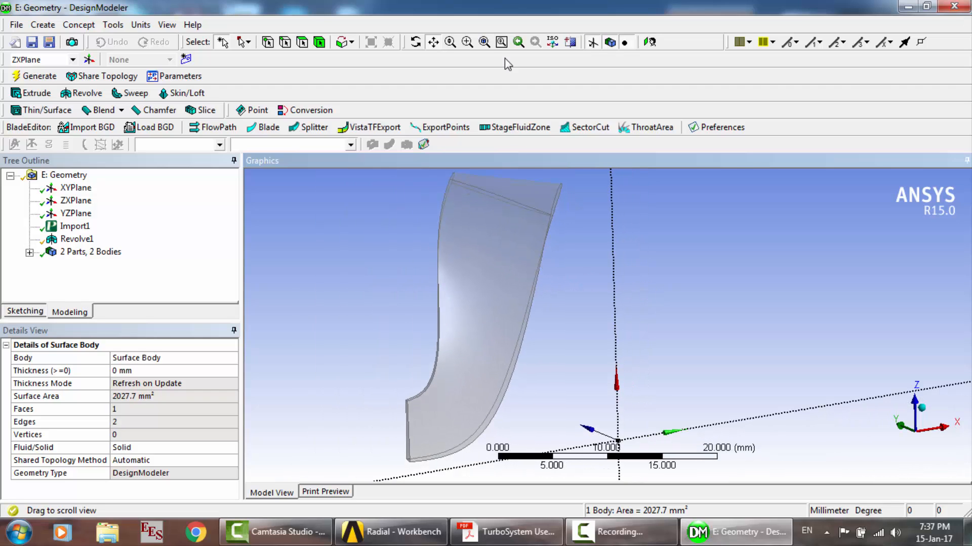
left_click(416, 42)
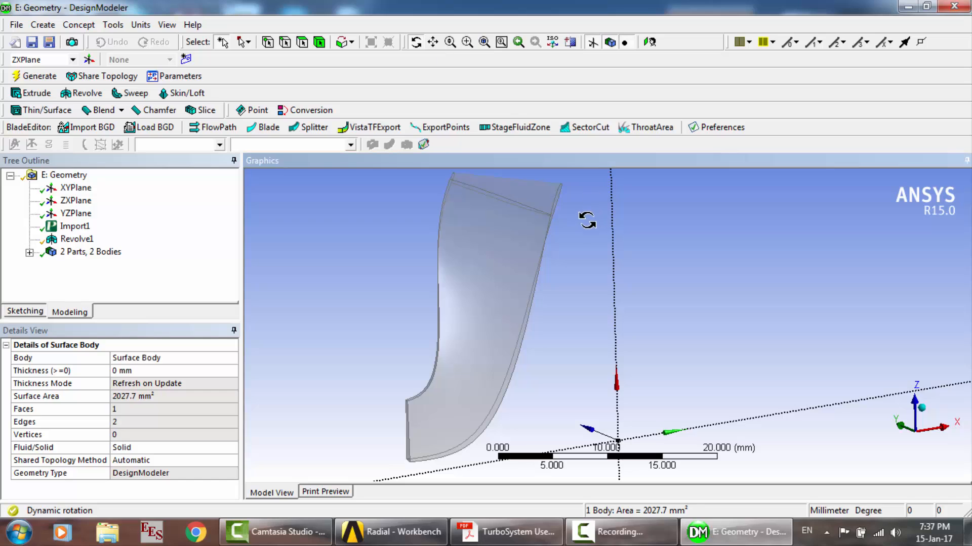
left_click_drag(591, 217, 541, 240)
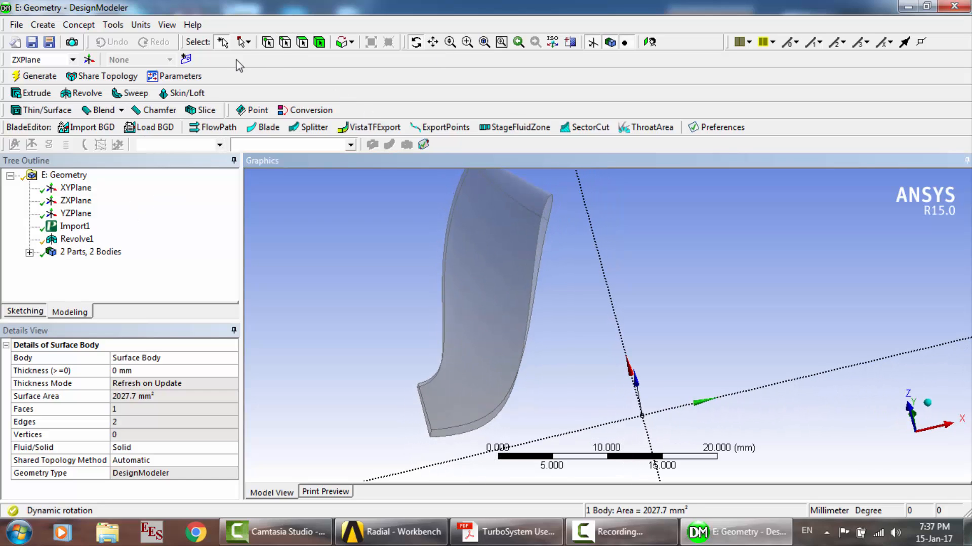
left_click(82, 93)
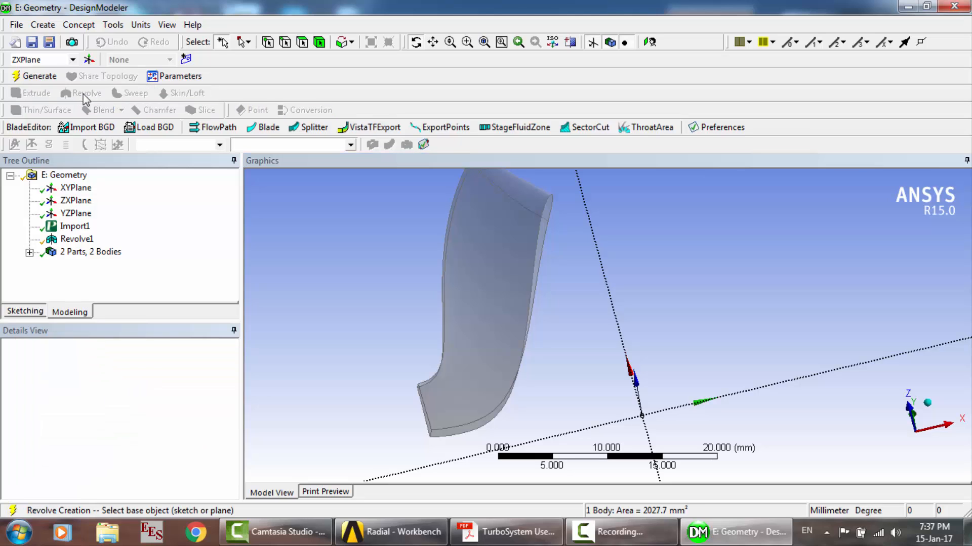
left_click(533, 271)
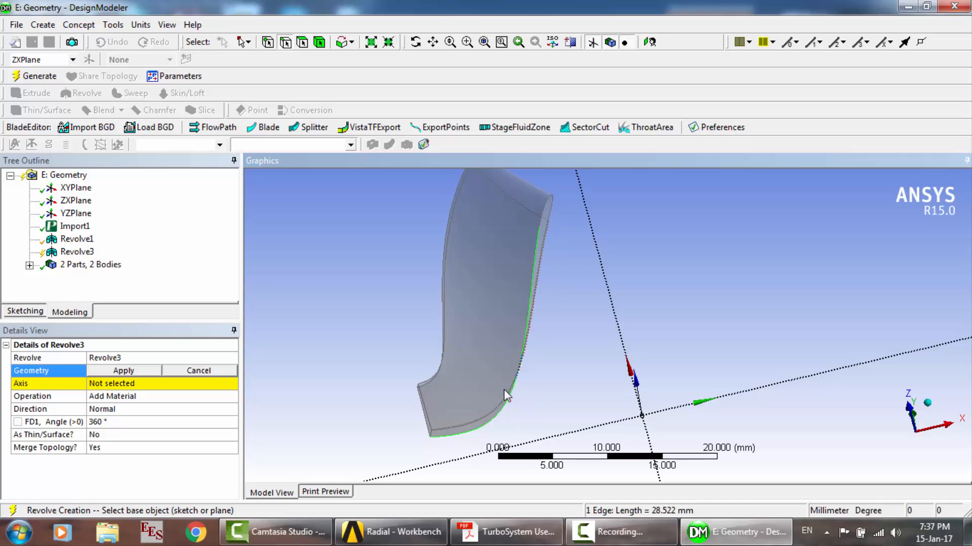
left_click(472, 427)
left_click(569, 262)
left_click(449, 427)
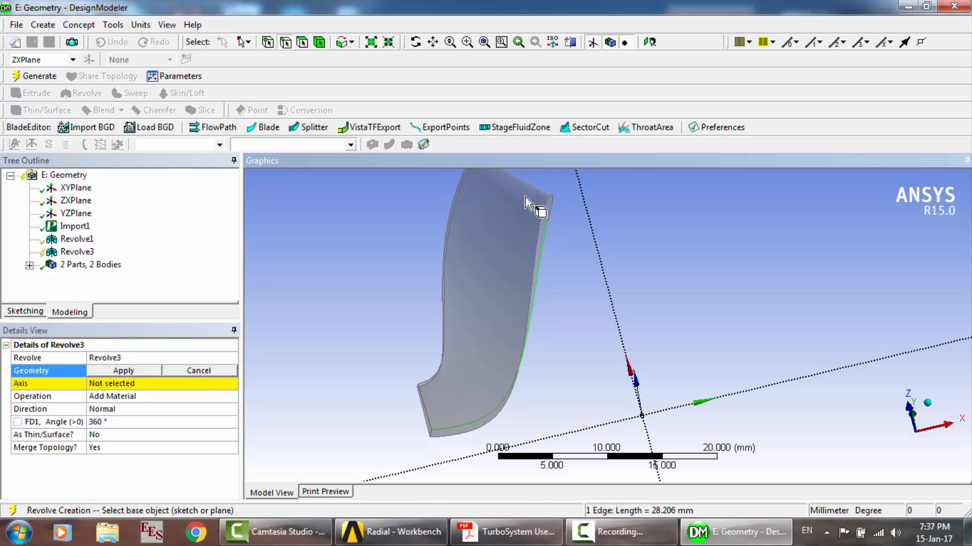
Set the Revolve geometry to the long hub edge on the blade's opposite side plus the short upper hub edge.
left_click(415, 42)
left_click_drag(528, 321, 461, 221)
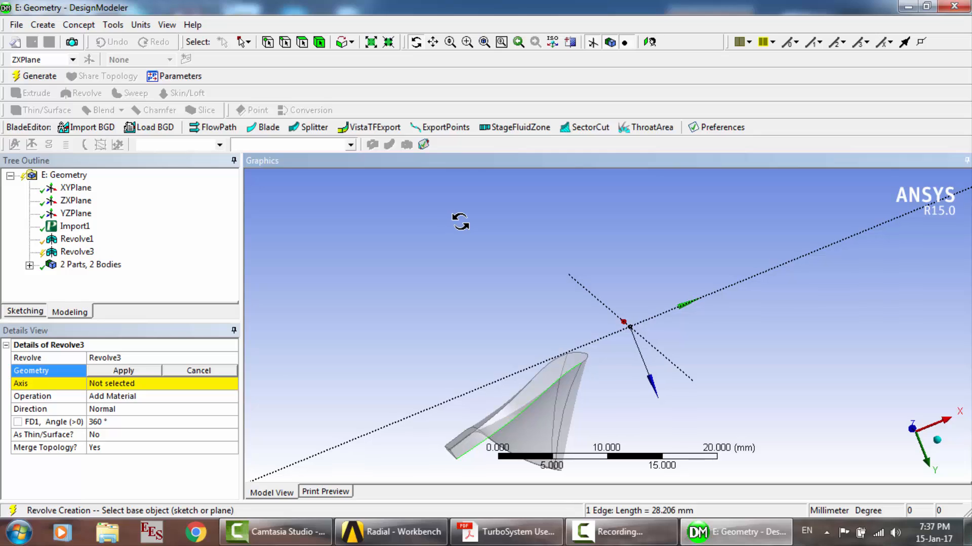
left_click(288, 46)
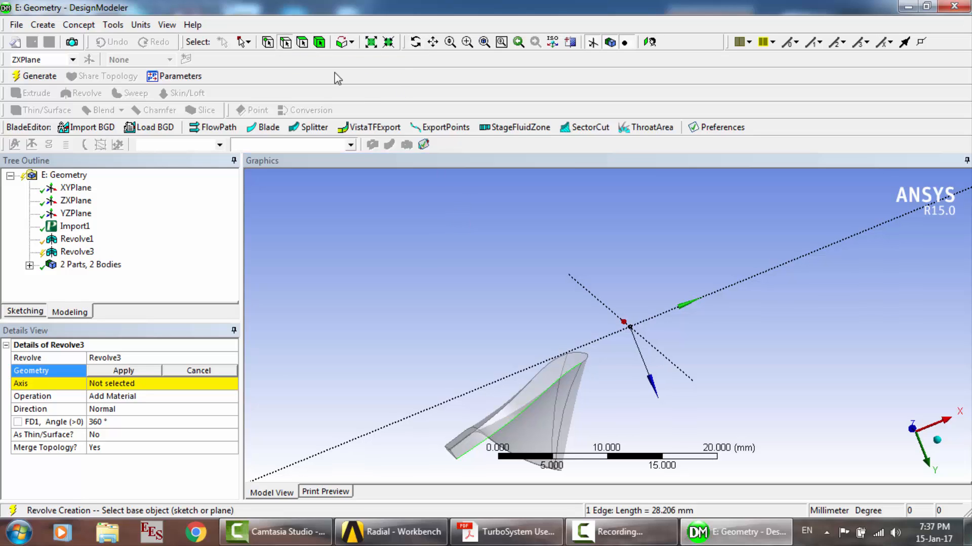
left_click(508, 406)
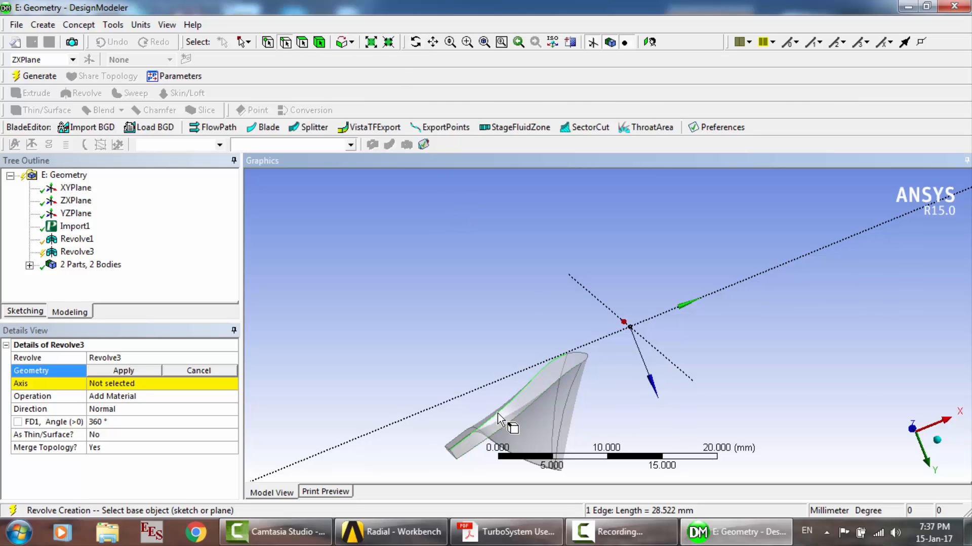
left_click(415, 42)
left_click_drag(590, 297, 573, 386)
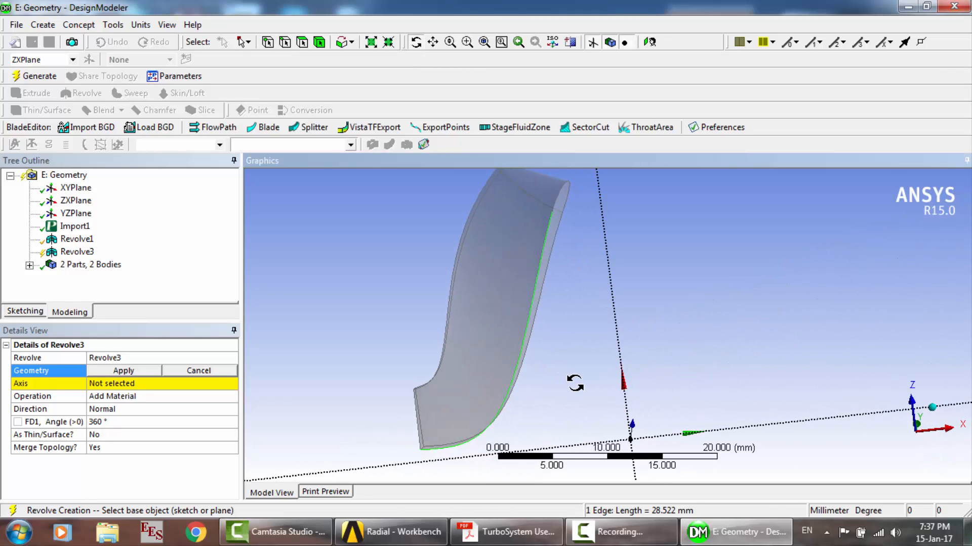
left_click(419, 42)
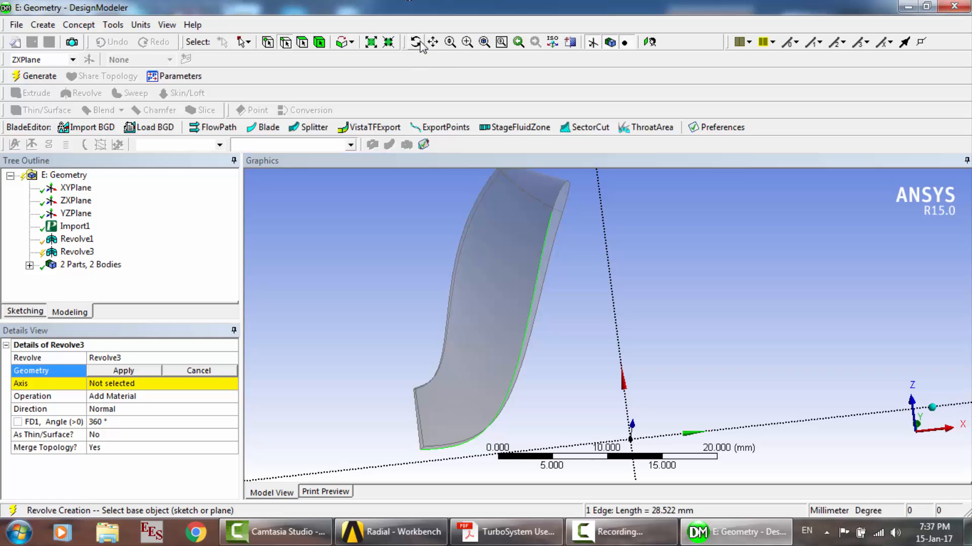
left_click(555, 199, "ctrl")
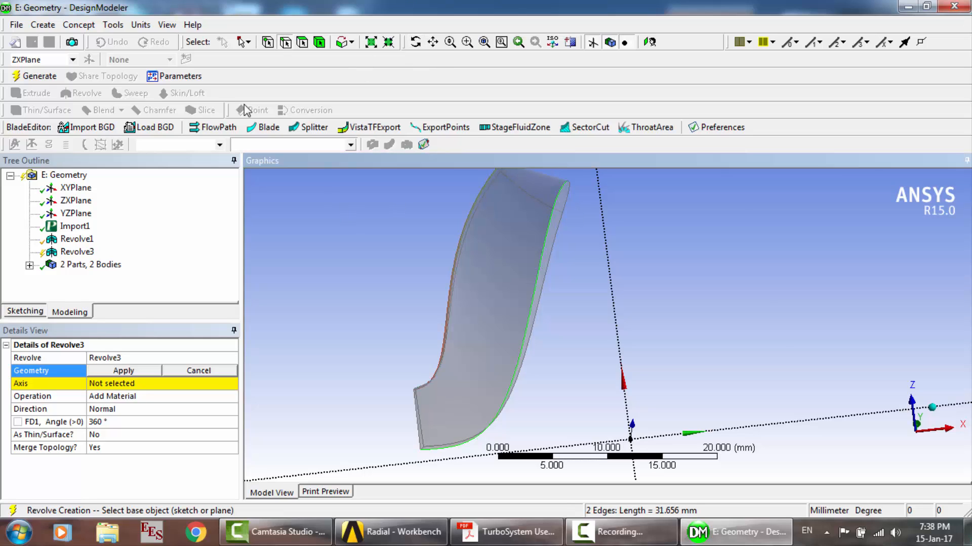
left_click(135, 372)
Use the XYPlane normal as the revolve axis and generate the hub surface through 360°.
left_click(126, 386)
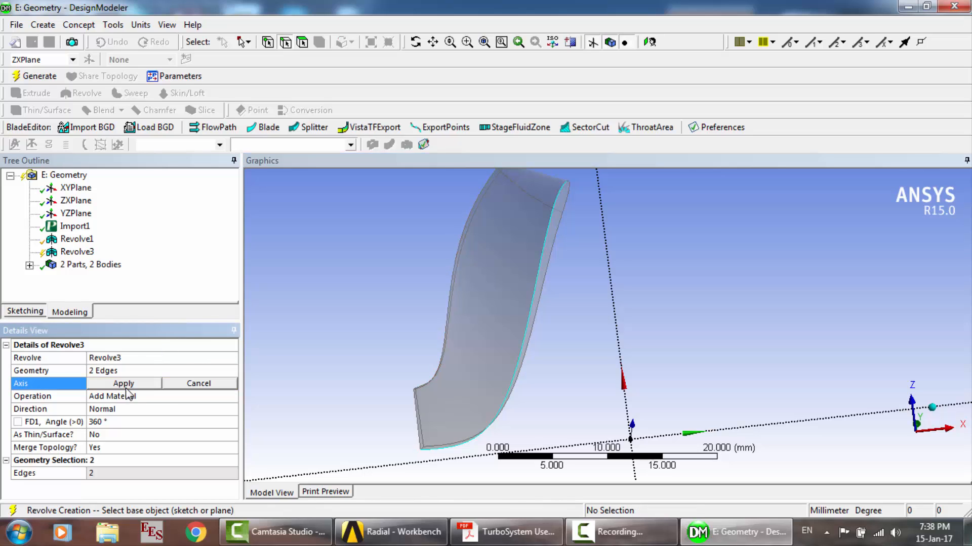
left_click(76, 187)
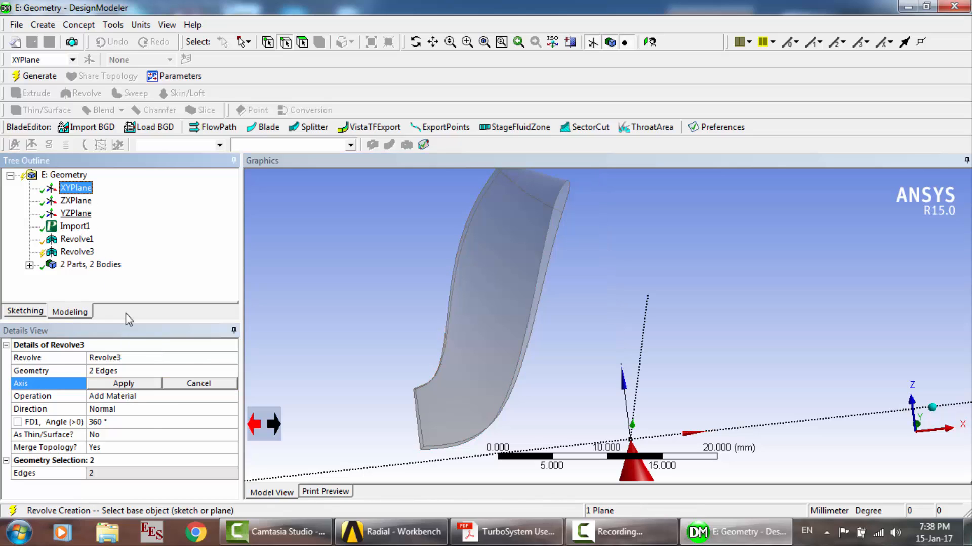
left_click(129, 387)
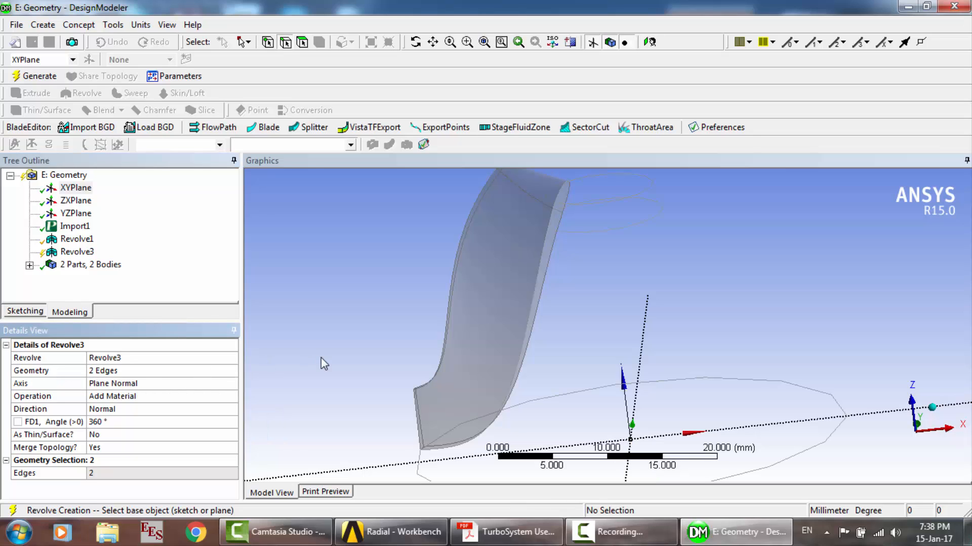
left_click(51, 77)
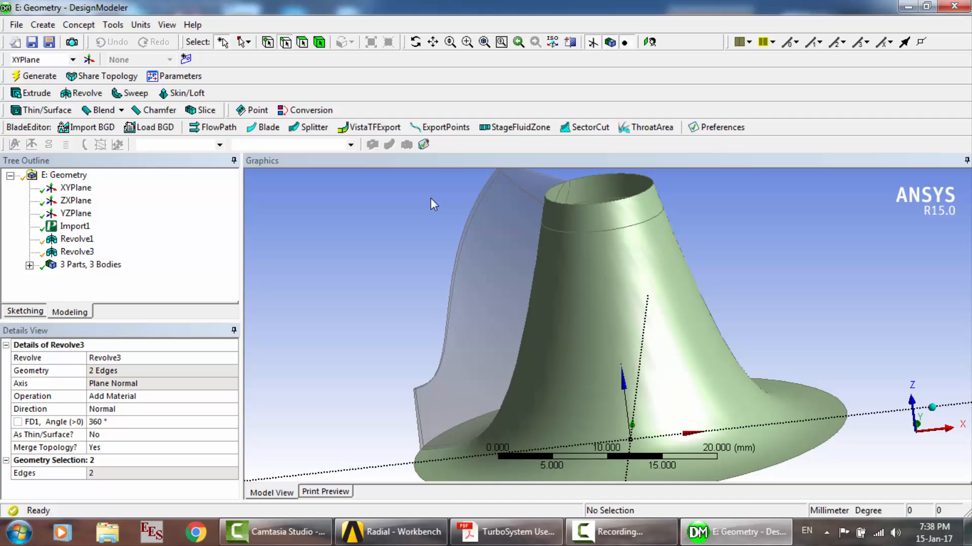
Delete the Revolve1 feature, which forms the shroud surface.
left_click(416, 42)
left_click_drag(616, 363, 767, 366)
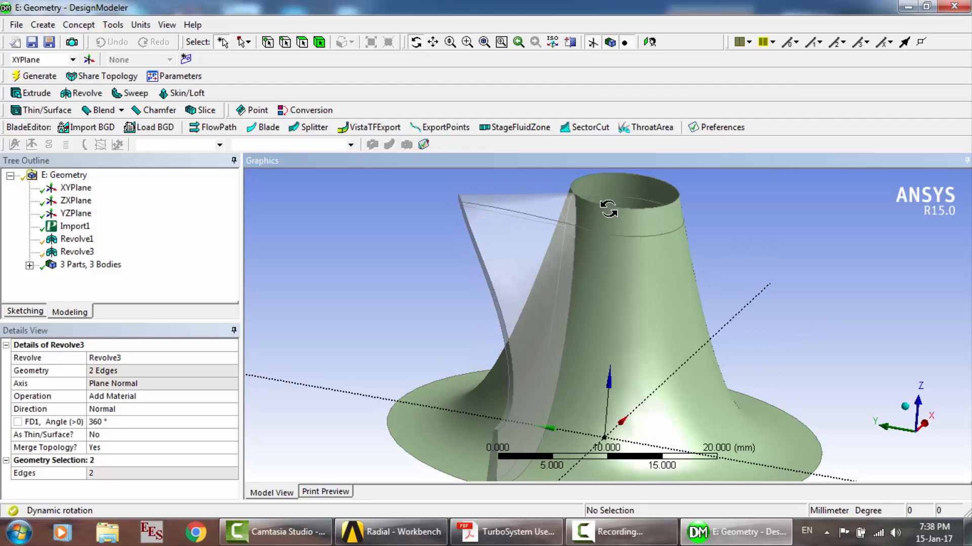
left_click_drag(620, 312, 640, 327)
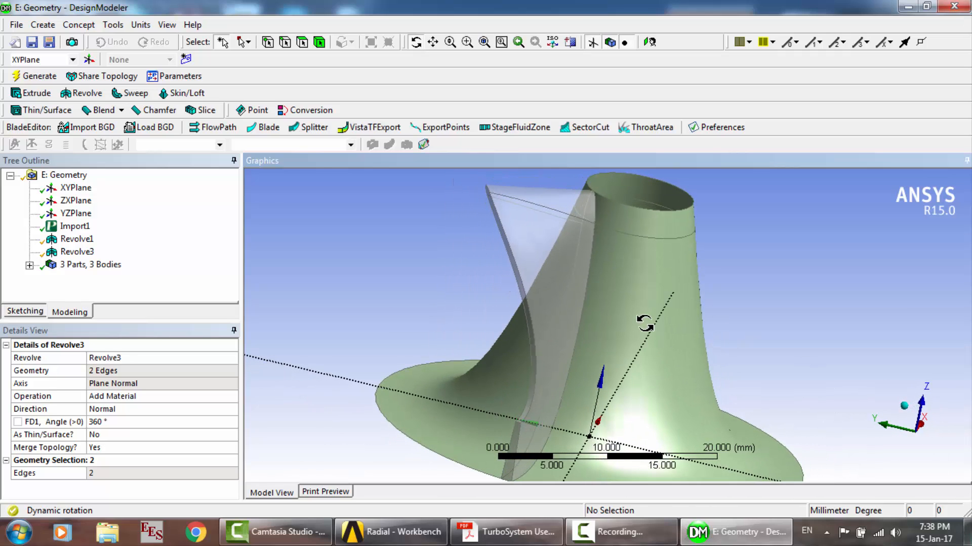
left_click(71, 240)
key("Delete")
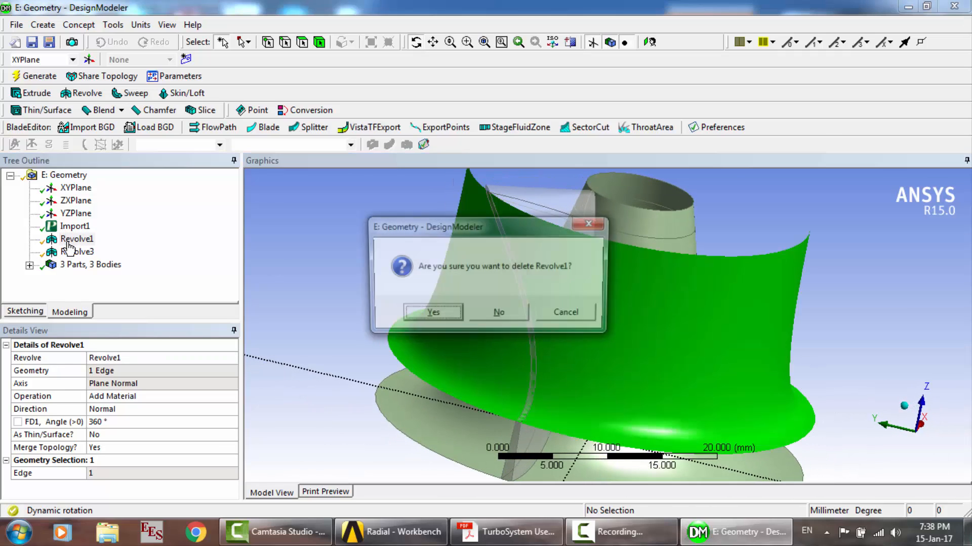
key("Return")
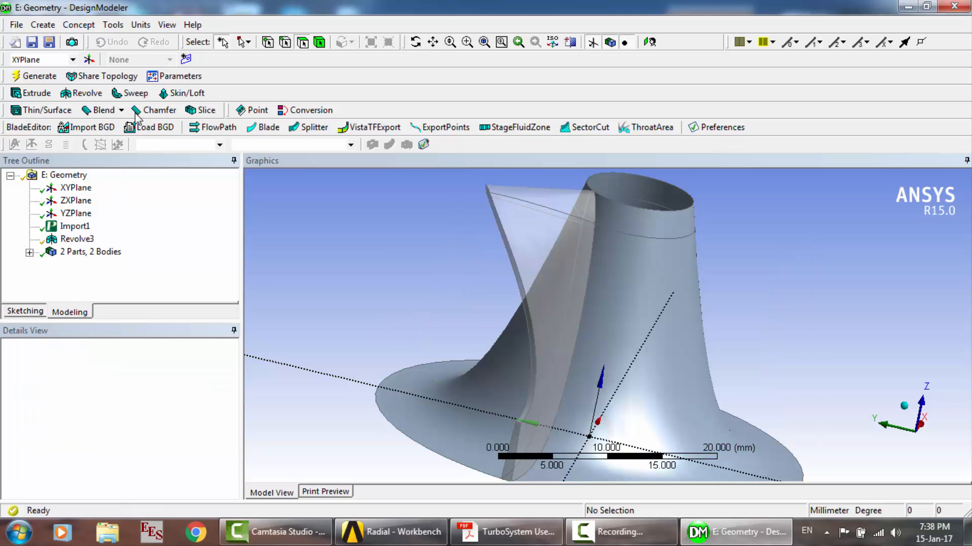
Start a new Revolve feature and pick the blade's long outer shroud edge plus the short edge at its upper tip.
left_click(91, 95)
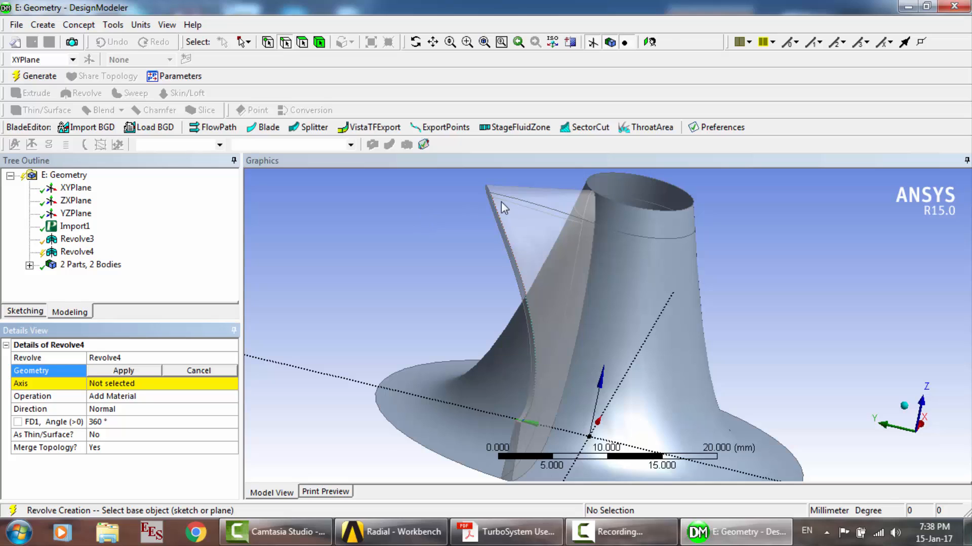
left_click(532, 406)
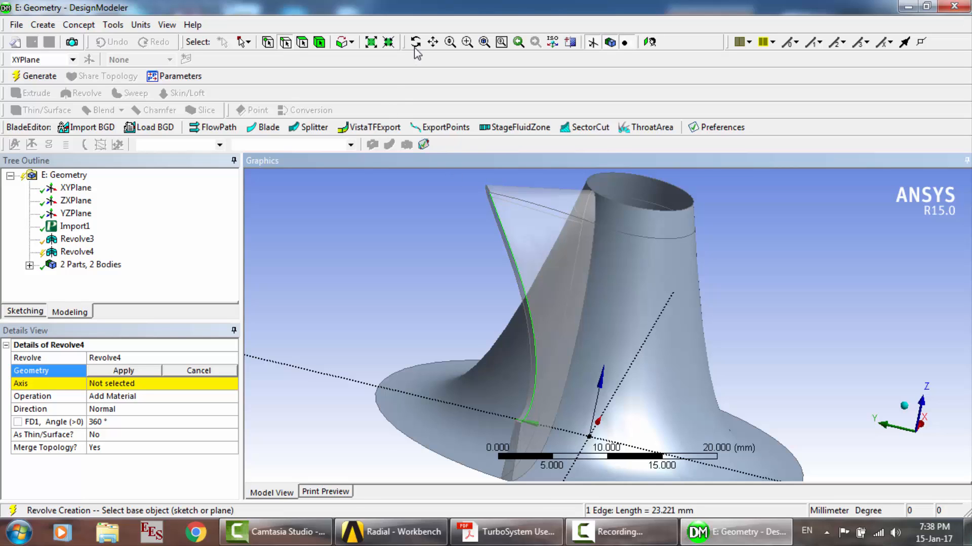
left_click(433, 42)
left_click_drag(499, 228, 499, 293)
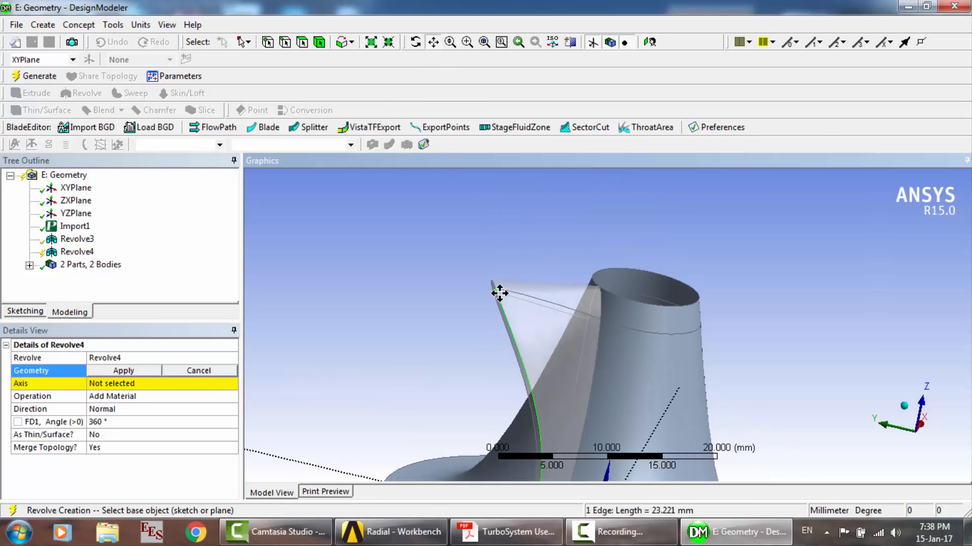
scroll(499, 293, "up", 5)
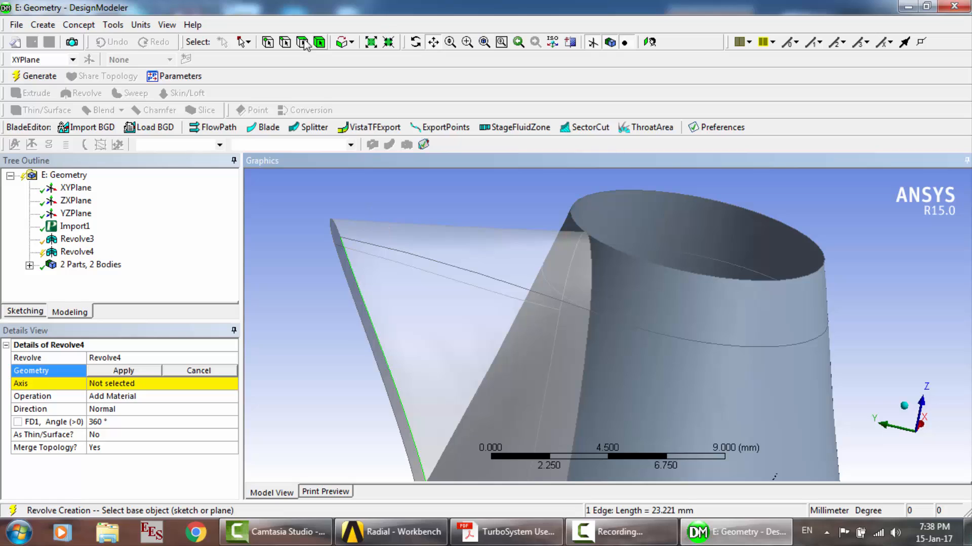
left_click(286, 42)
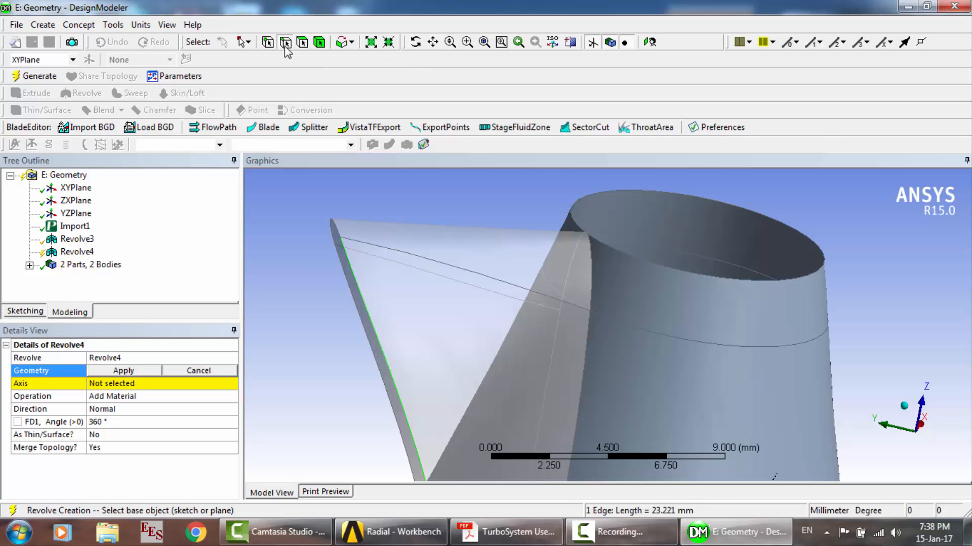
left_click(337, 229, "ctrl")
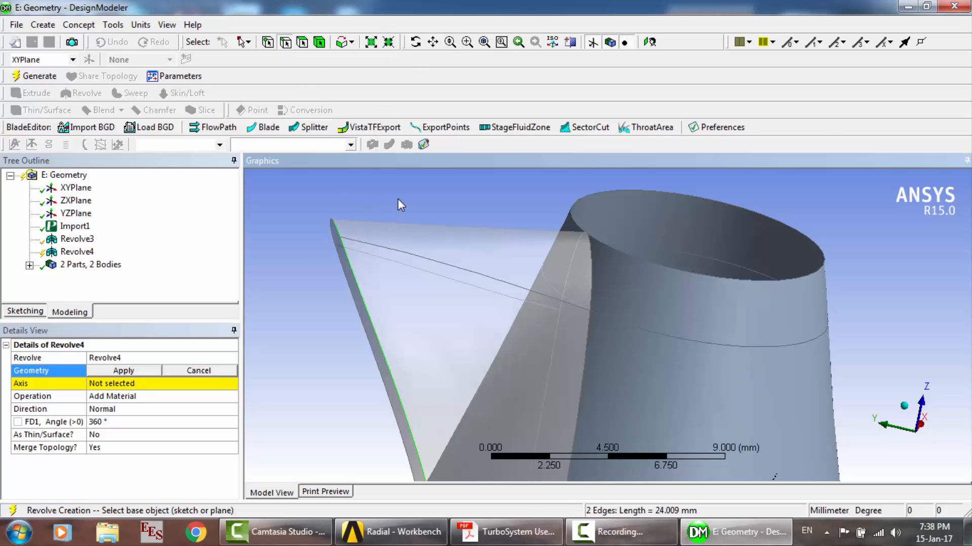
Set the Revolve geometry to three edges: the long shroud edge, the short upper edge and the small edge at the blade tip.
left_click(415, 42)
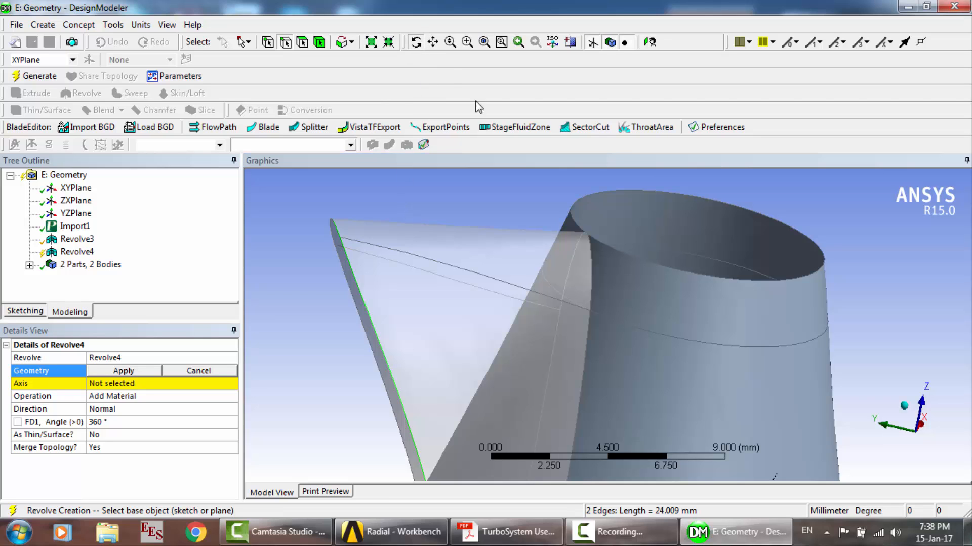
left_click_drag(580, 291, 586, 284)
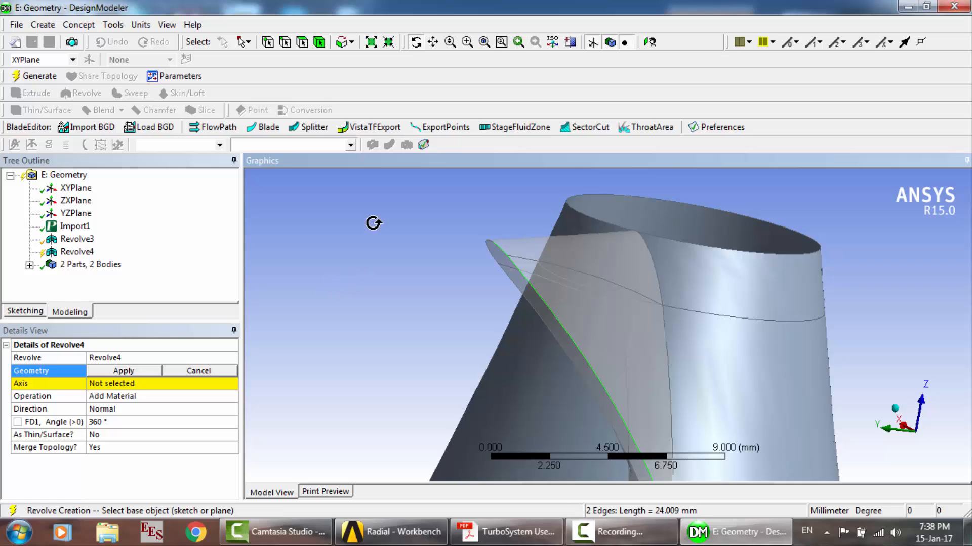
left_click(493, 263)
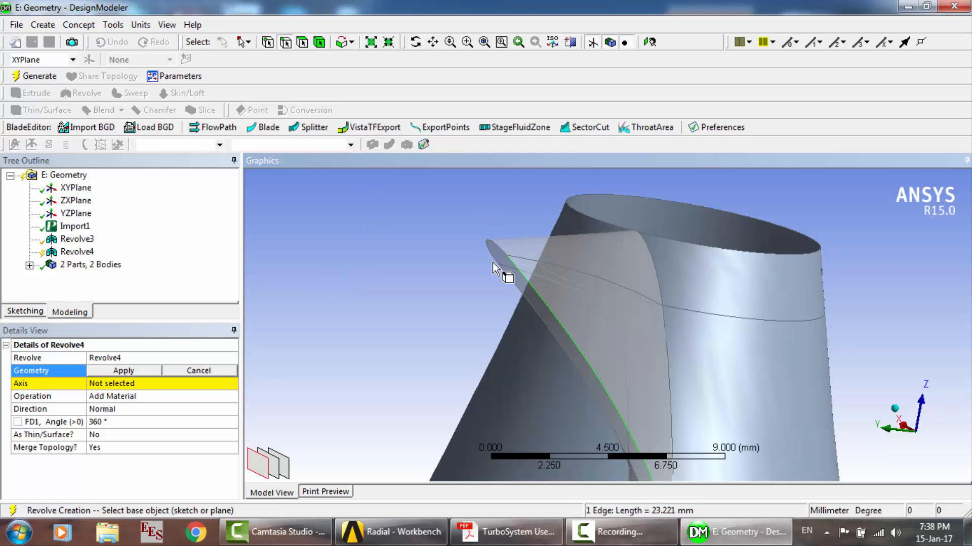
left_click(509, 246, "ctrl")
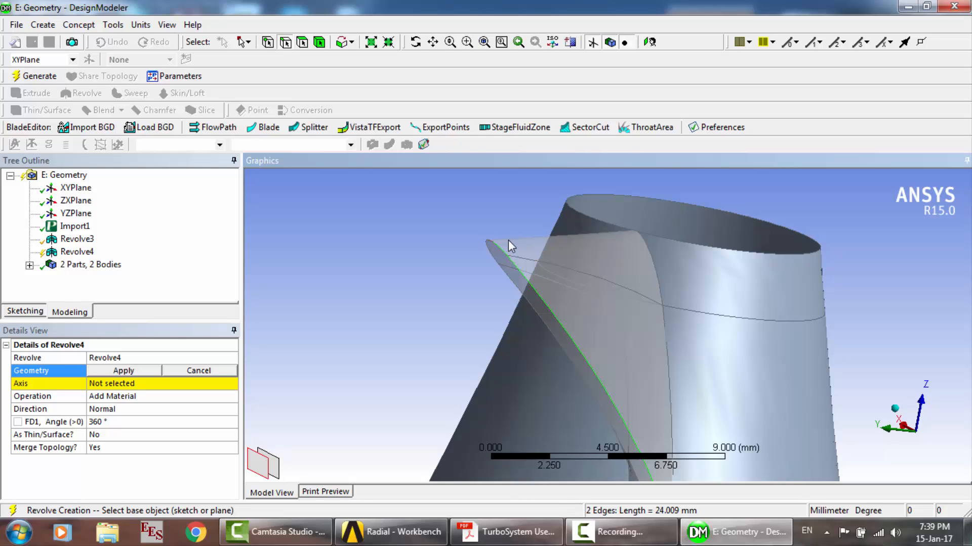
scroll(490, 240, "up", 3)
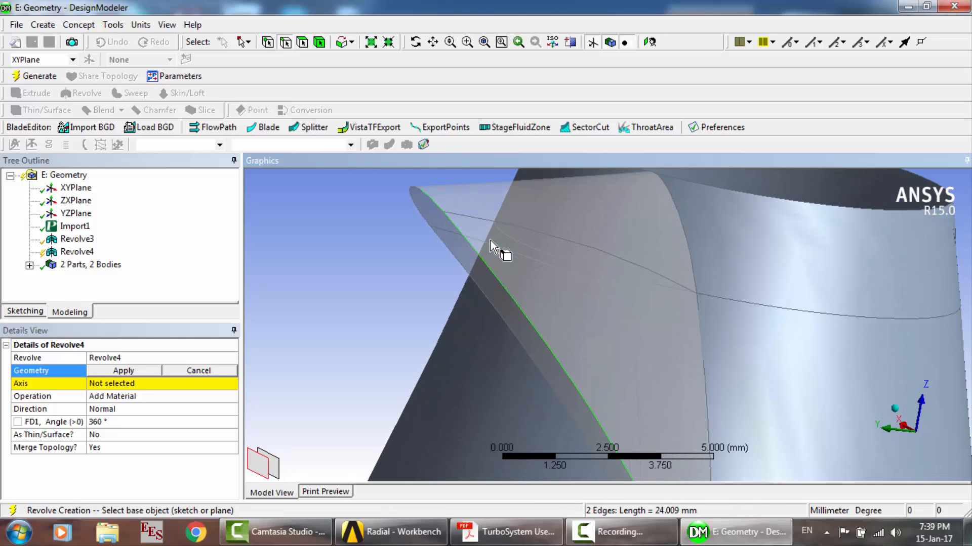
left_click(414, 192, "ctrl")
scroll(378, 217, "down", 10)
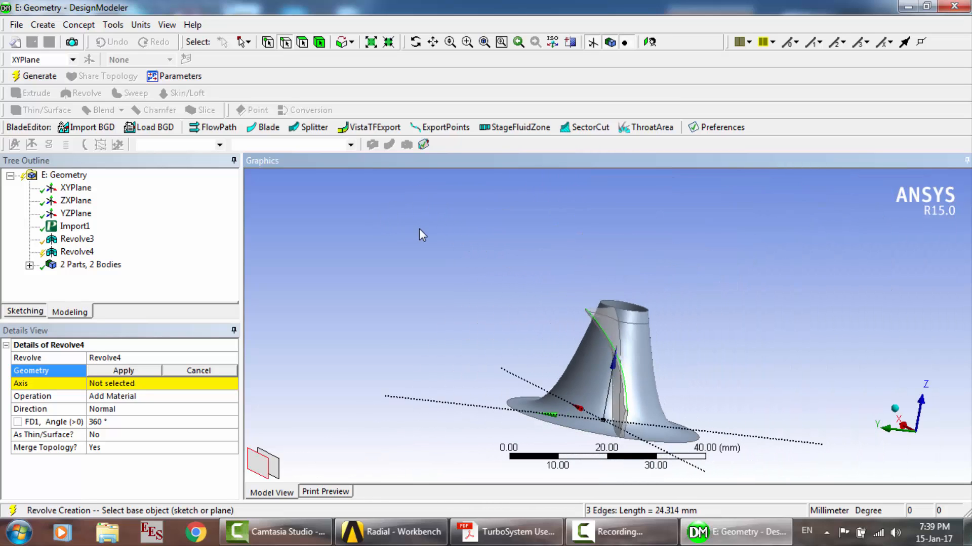
left_click(130, 374)
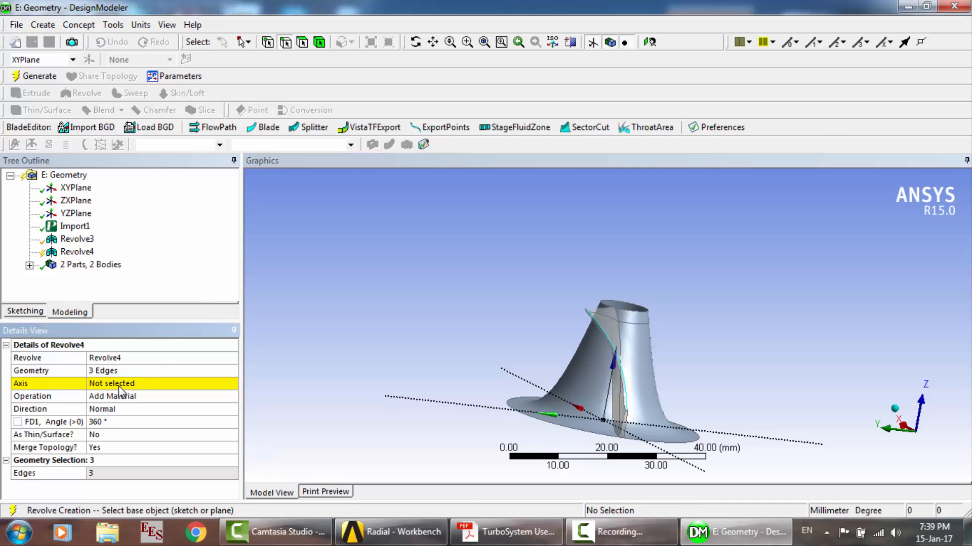
Use the XYPlane normal as the revolve axis and try to generate the three-edge shroud surface through 360°.
left_click(76, 188)
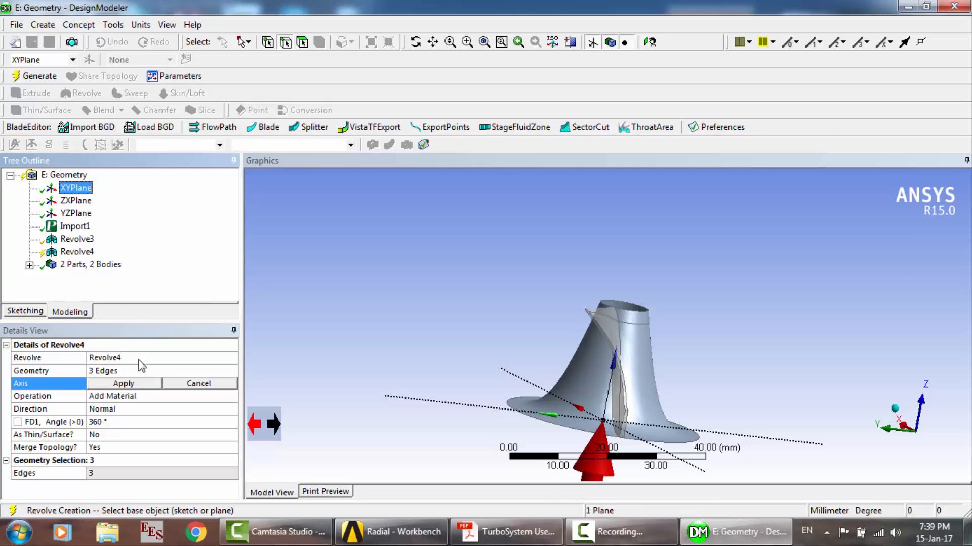
left_click(122, 384)
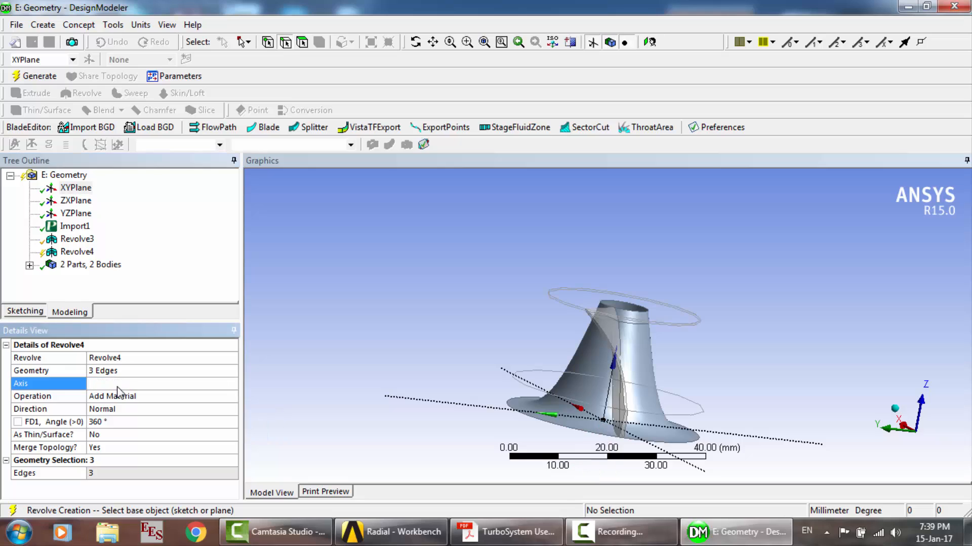
left_click(38, 77)
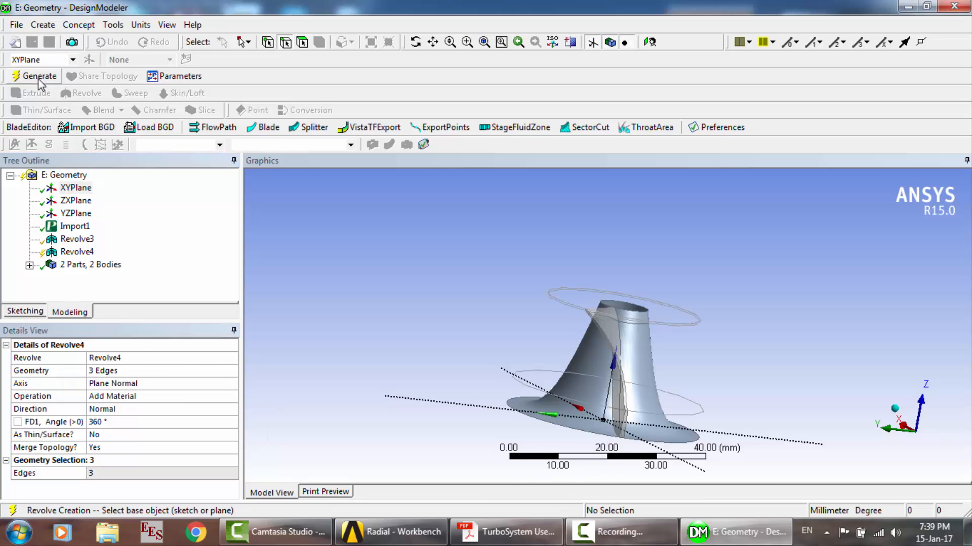
Delete the Revolve4 feature built from three blade edges.
left_click(84, 253)
key("Delete")
key("Return")
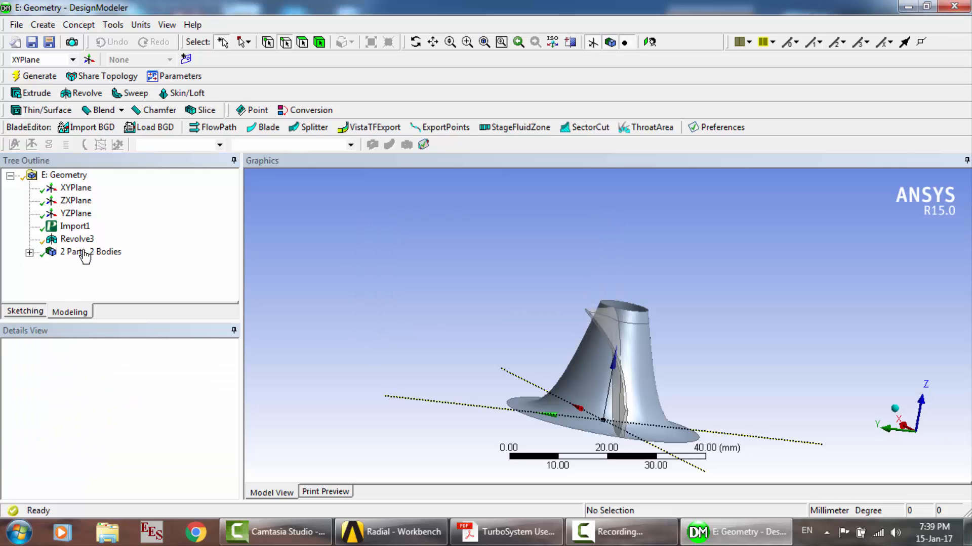
Create a new Revolve feature with only the long shroud edge and the short upper shroud edge as its geometry.
left_click(82, 93)
scroll(566, 268, "up", 8)
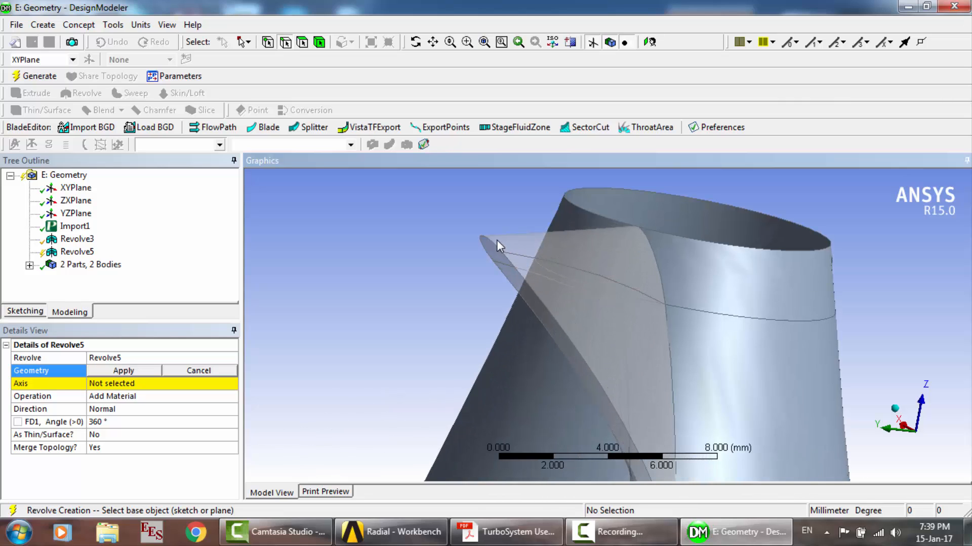
left_click(494, 242)
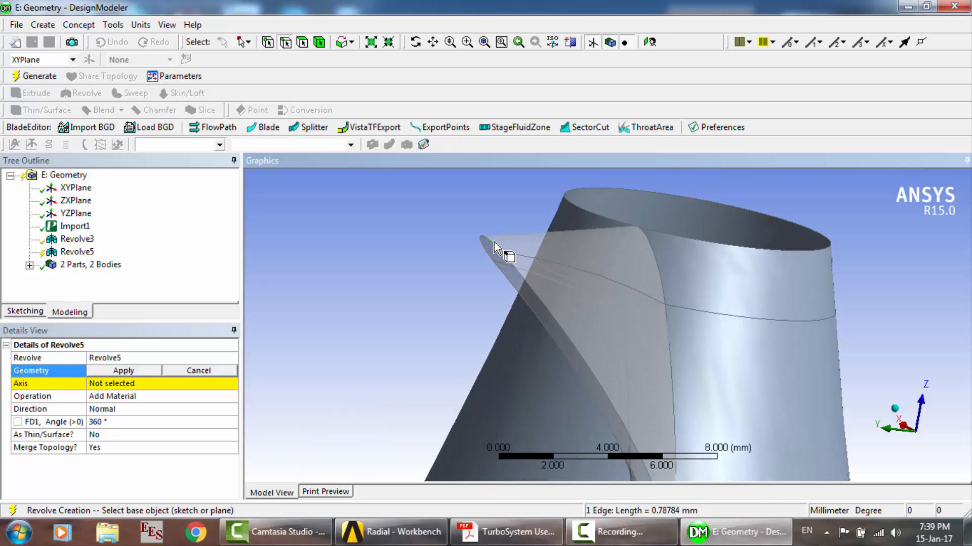
left_click(556, 324, "ctrl")
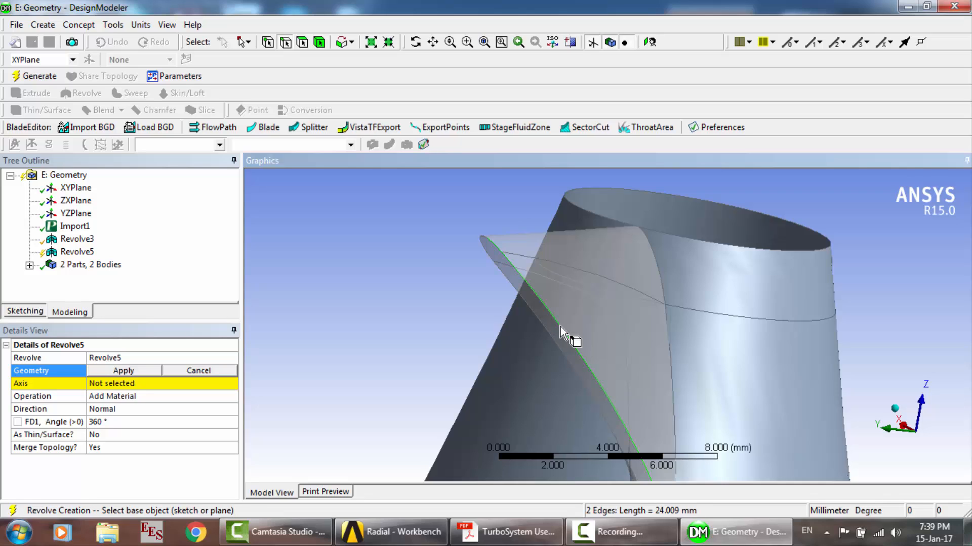
left_click(124, 372)
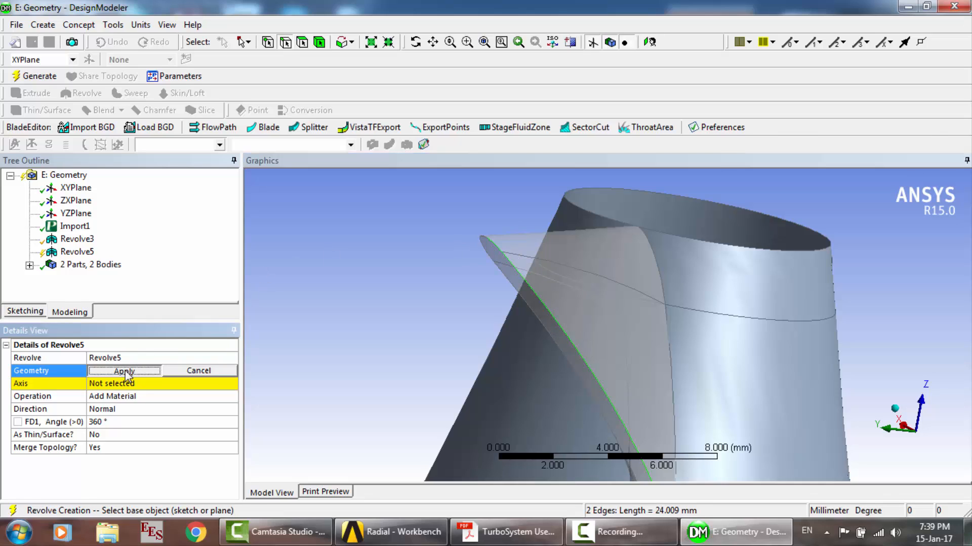
Set the XYPlane normal as the axis of the two-edge Revolve and generate the shroud surface through 360°.
left_click(79, 190)
left_click(125, 386)
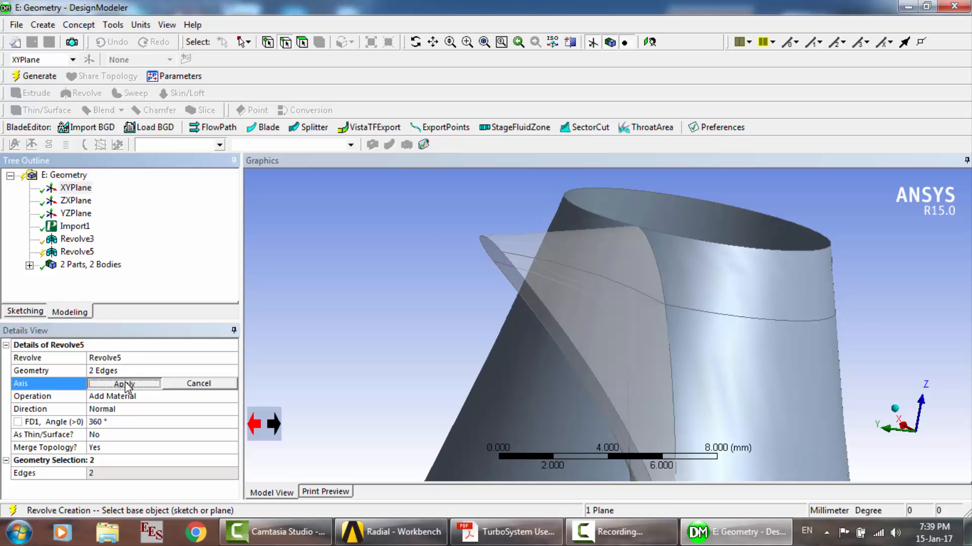
left_click(35, 76)
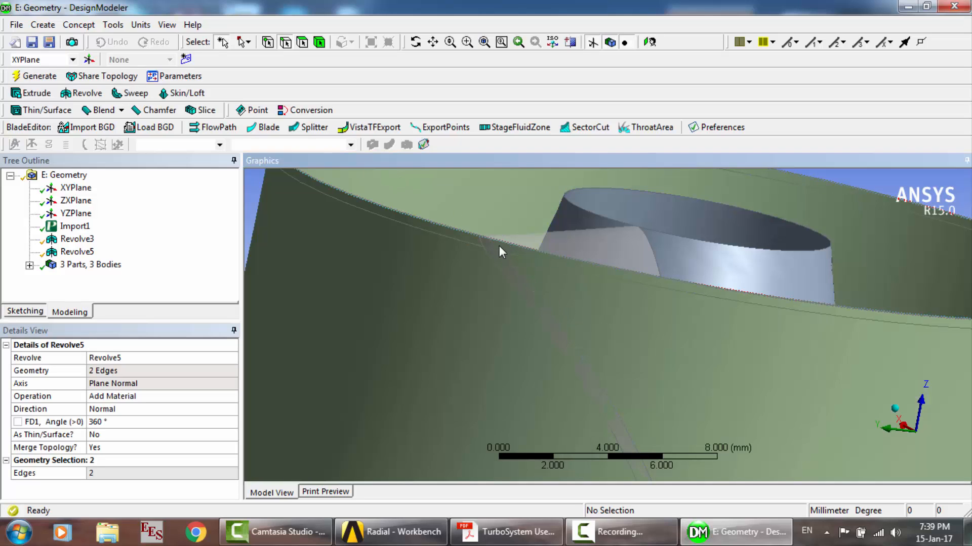
Add a Slice by Plane feature to the hub, shroud and blade model and open its slice targets setting.
scroll(497, 248, "up", 2)
scroll(497, 249, "down", 8)
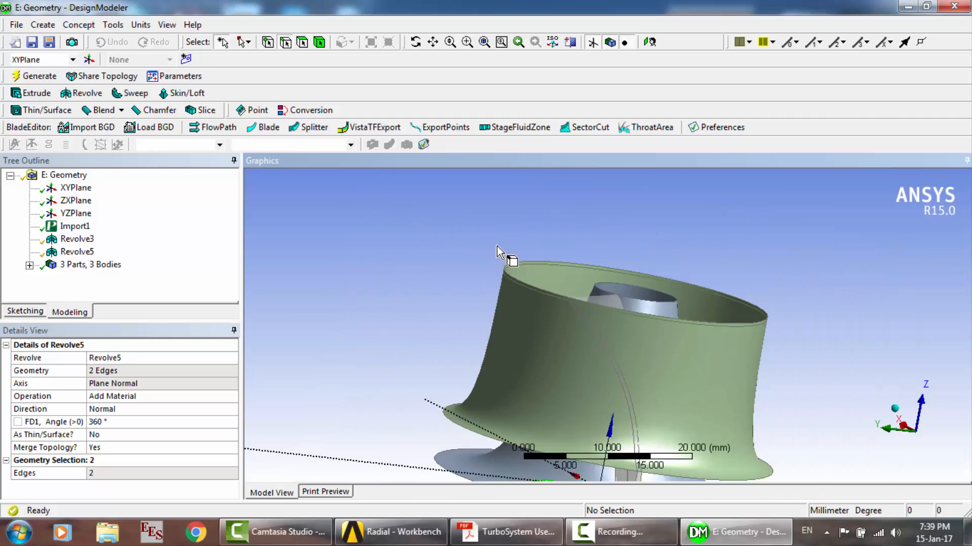
left_click(415, 42)
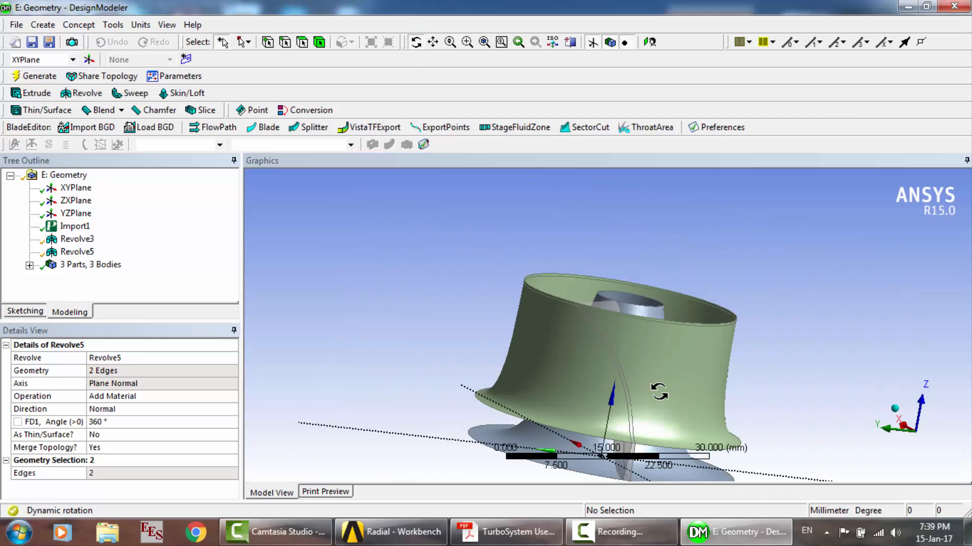
left_click_drag(655, 392, 412, 365)
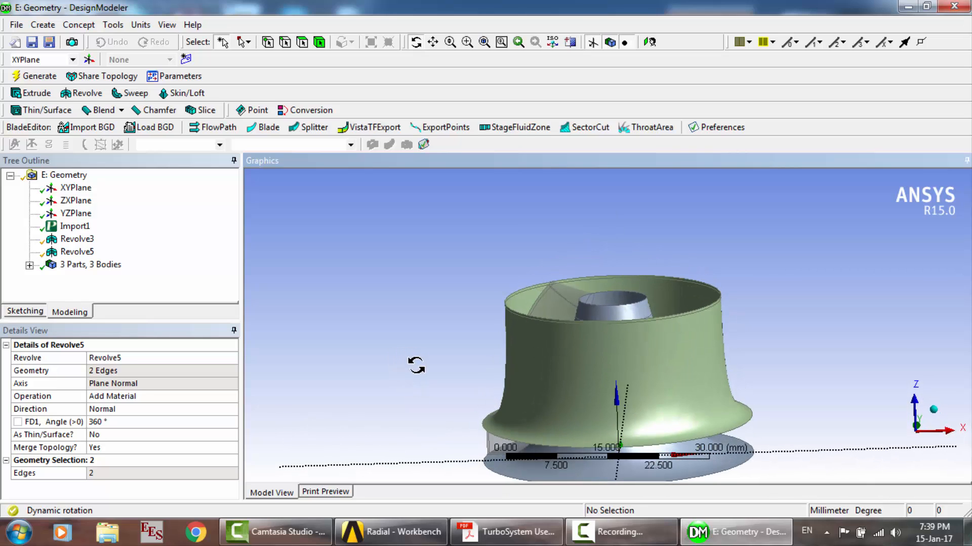
left_click(205, 110)
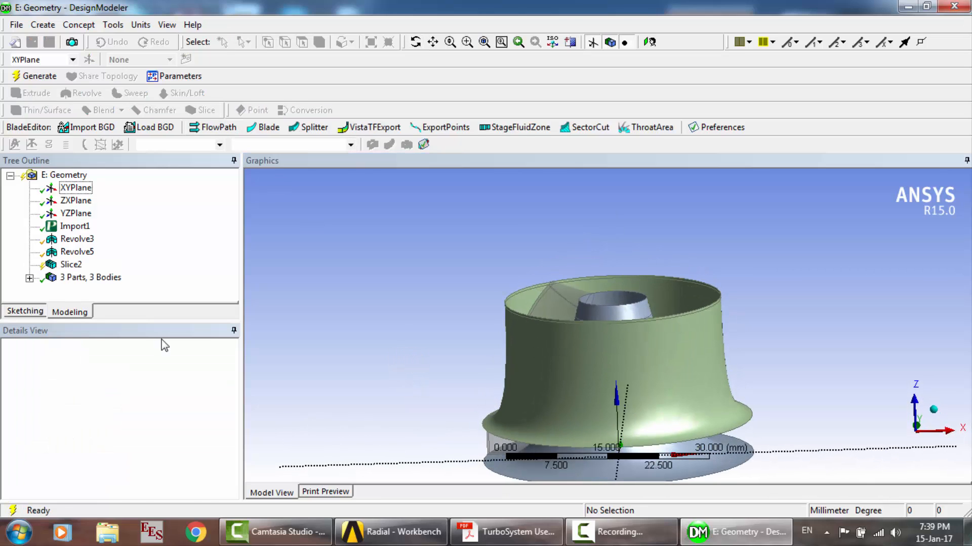
double_click(103, 402)
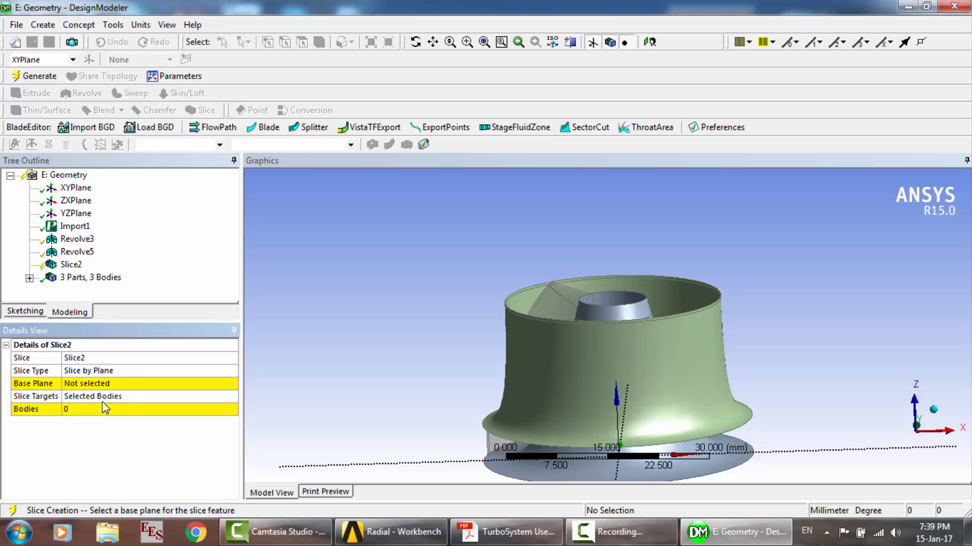
Slice the revolved shroud and hub surface bodies with the ZXPlane as base plane and generate the slice.
left_click(101, 409)
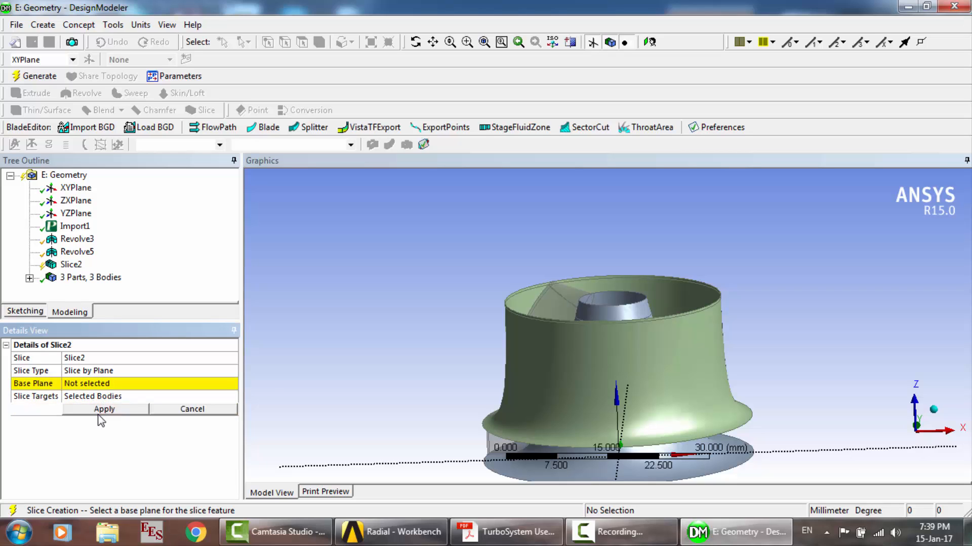
left_click(663, 369)
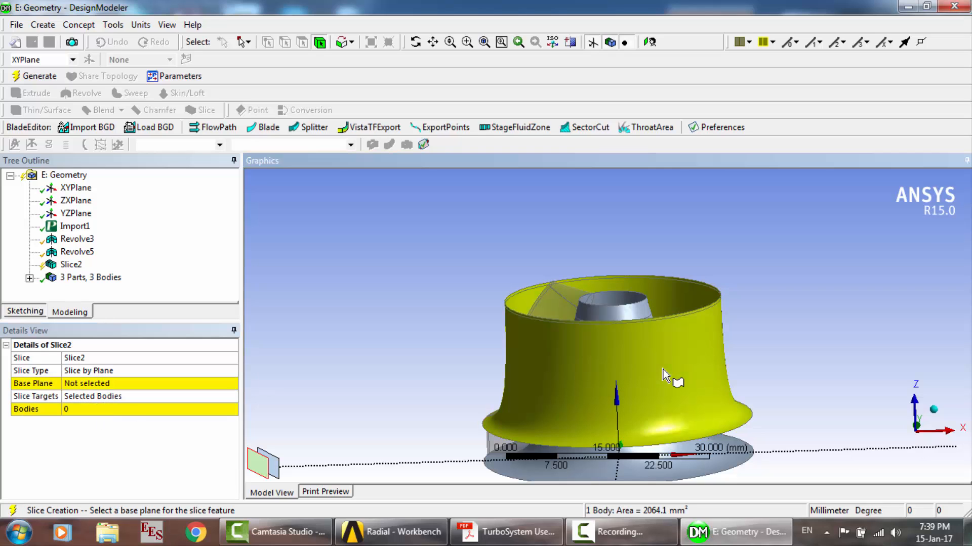
left_click(647, 471, "ctrl")
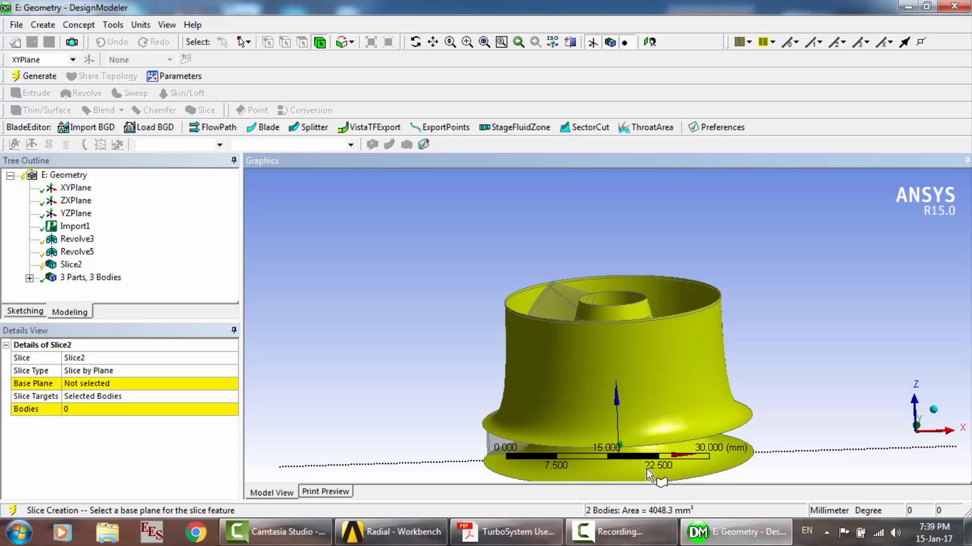
left_click(99, 411)
left_click(101, 410)
left_click(99, 383)
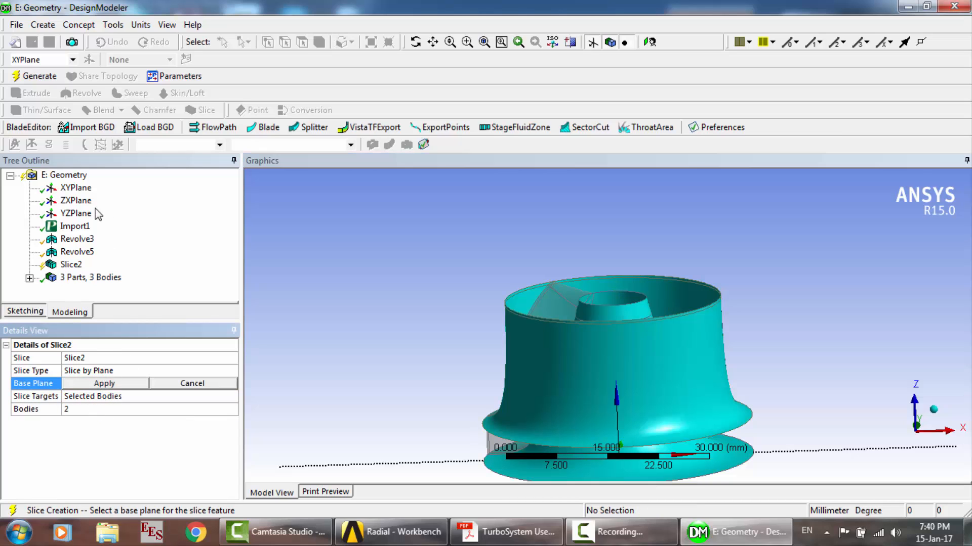
left_click(76, 200)
left_click(104, 385)
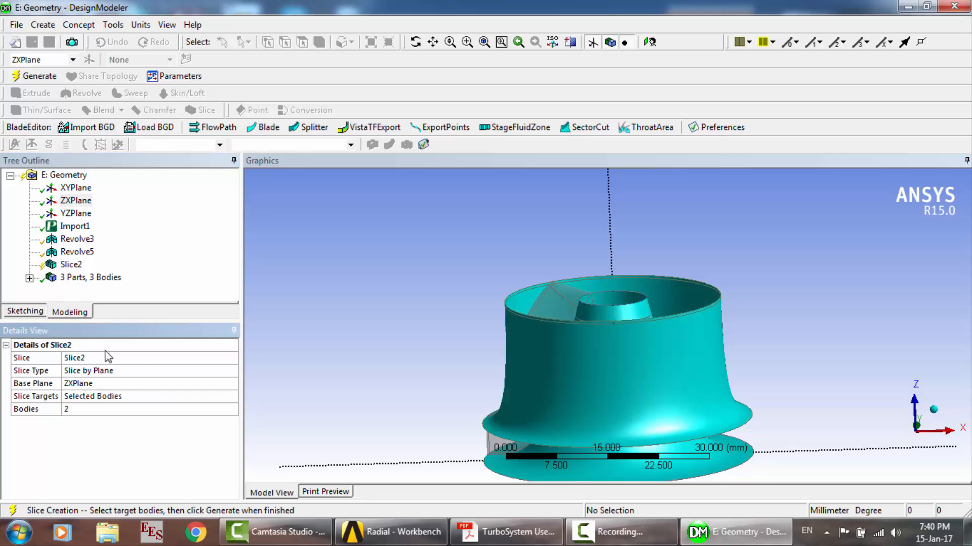
left_click(58, 80)
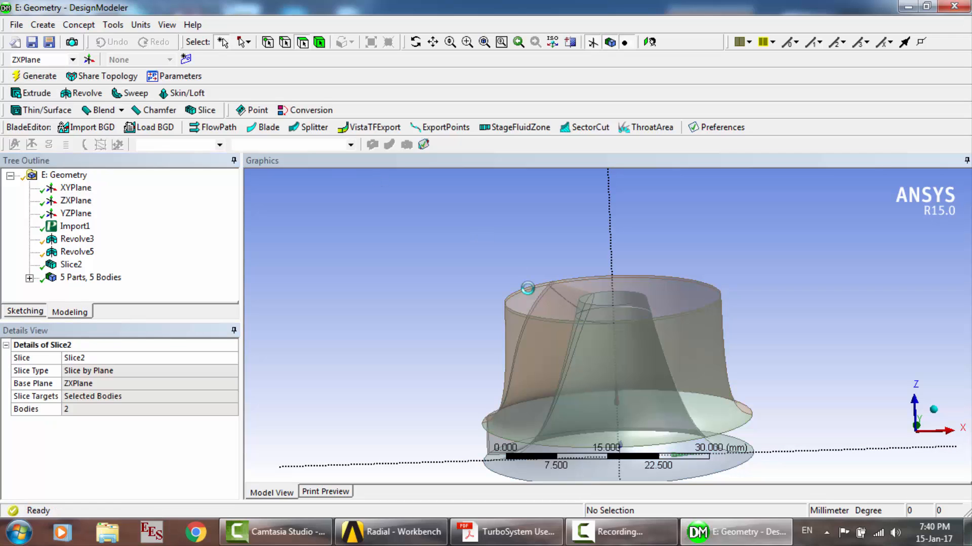
Suppress the front halves of the sliced shroud and hub bodies.
left_click(696, 365)
left_click(669, 469, "ctrl")
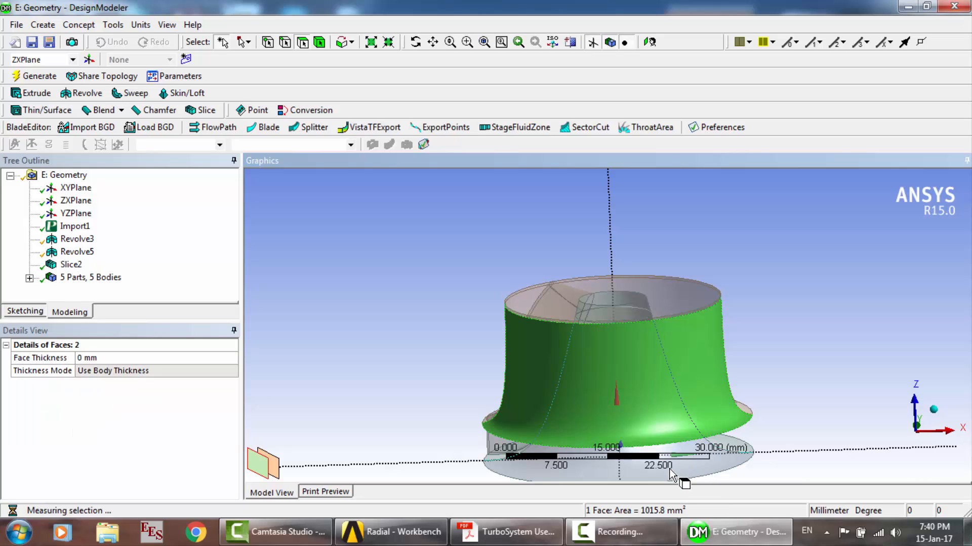
right_click(669, 468)
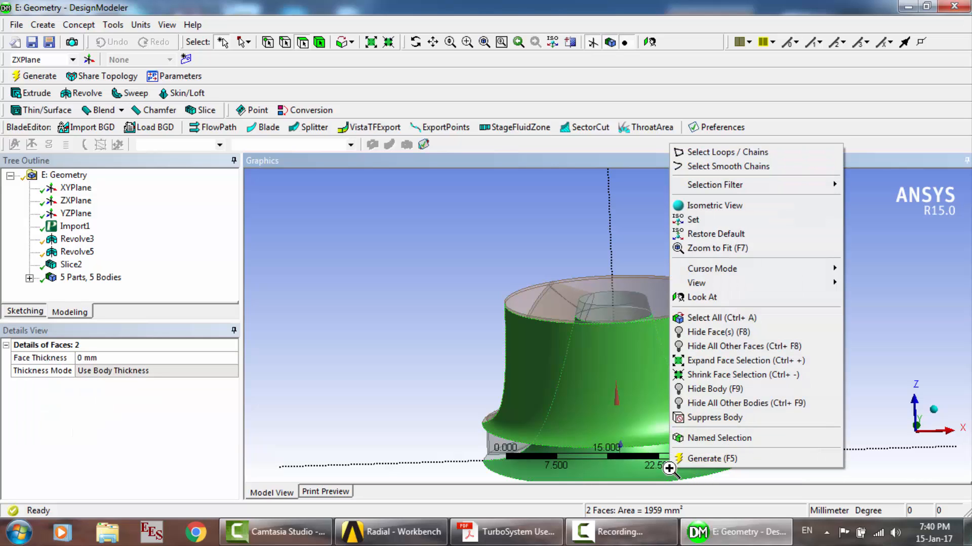
left_click(705, 419)
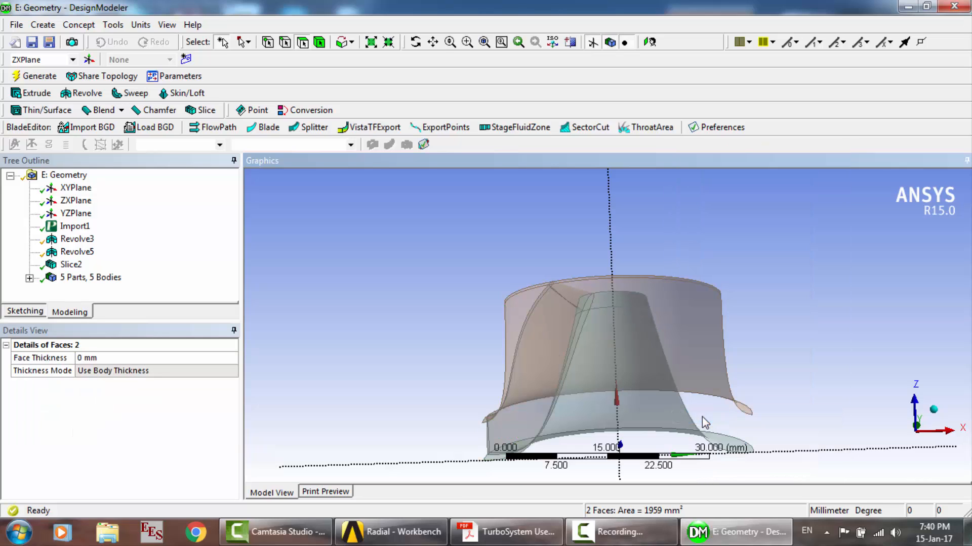
Inspect the remaining half hub and half shroud, along with the blade's side and tip faces.
left_click(435, 42)
left_click_drag(595, 300, 548, 202)
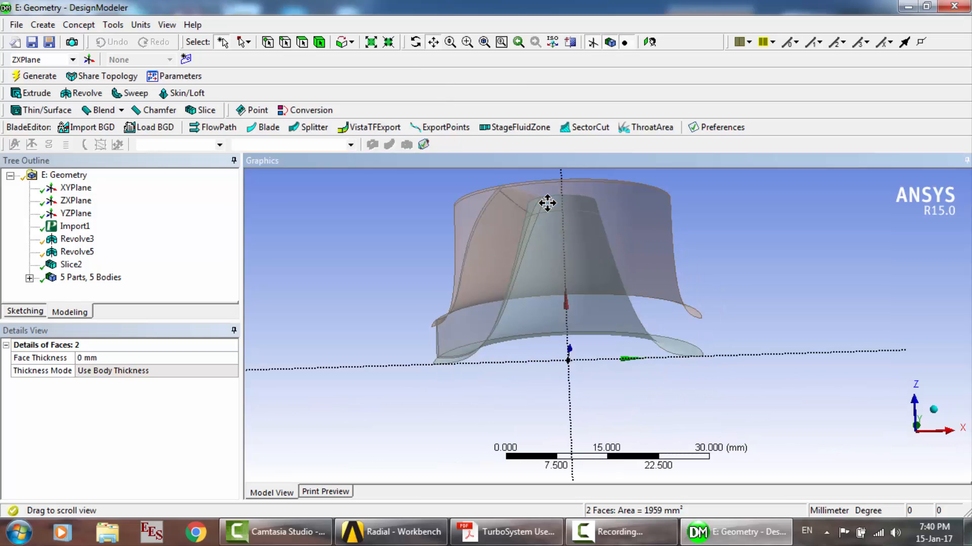
scroll(547, 203, "up", 3)
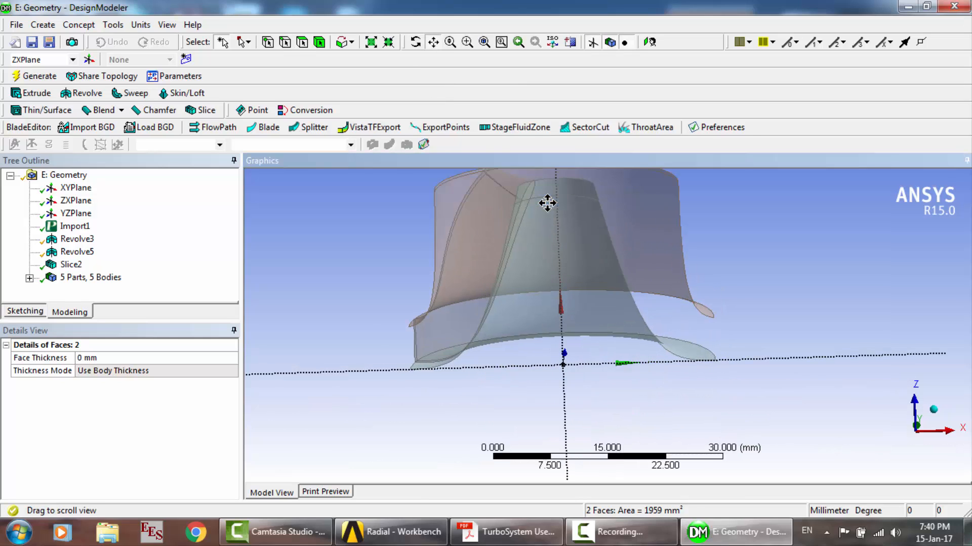
left_click(415, 42)
mouse_move(594, 243)
left_mouse_down()
mouse_move(592, 269)
mouse_move(611, 212)
mouse_move(614, 252)
mouse_move(606, 244)
left_mouse_up()
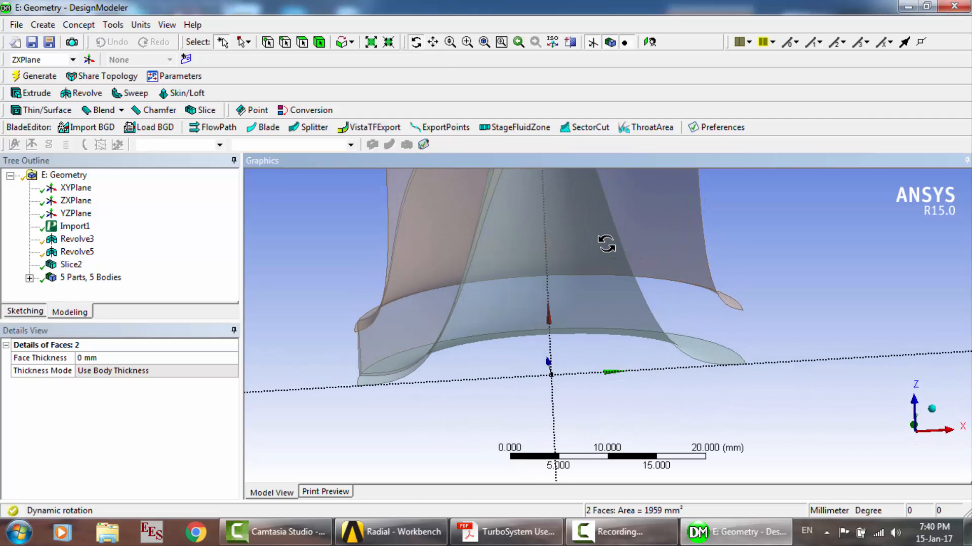
scroll(610, 243, "down", 3)
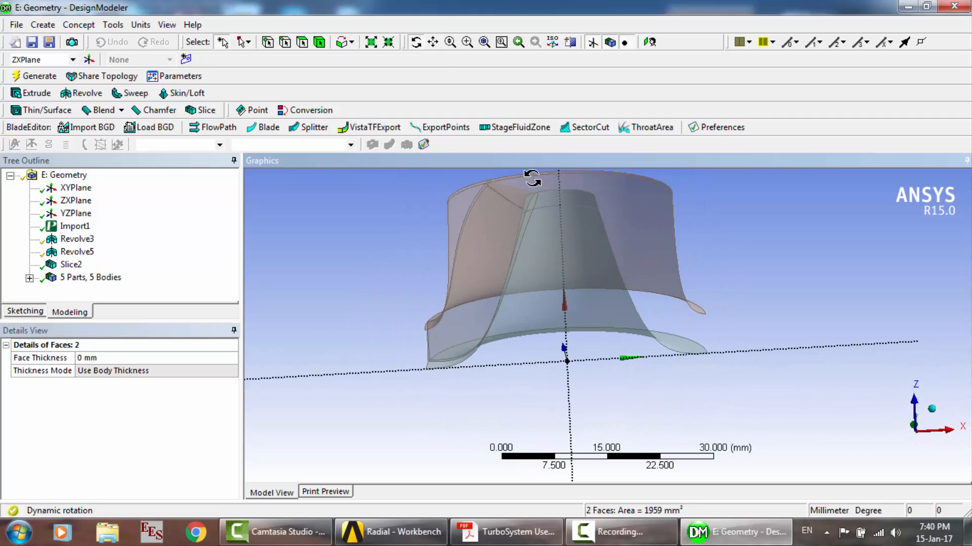
left_click(304, 43)
left_click(492, 251)
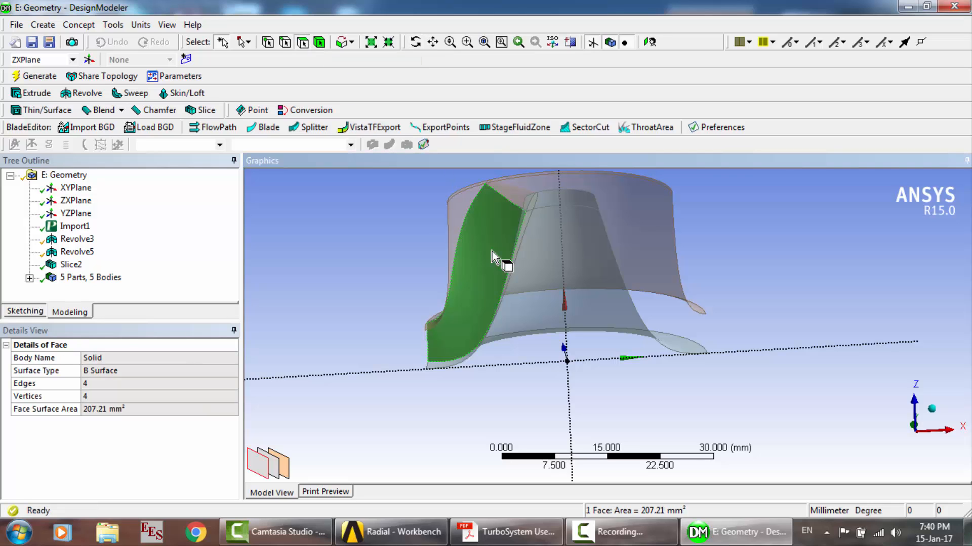
left_click(516, 196, "ctrl")
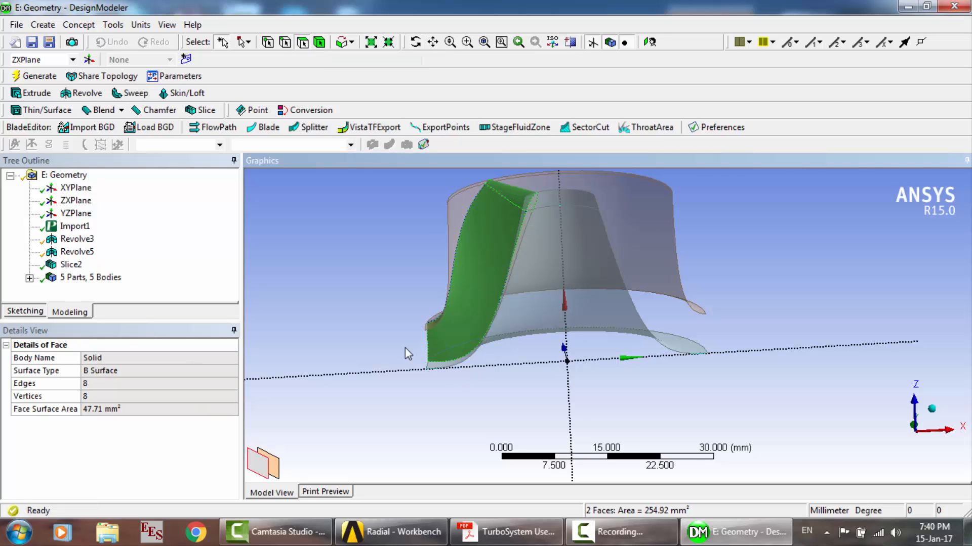
left_click(377, 322)
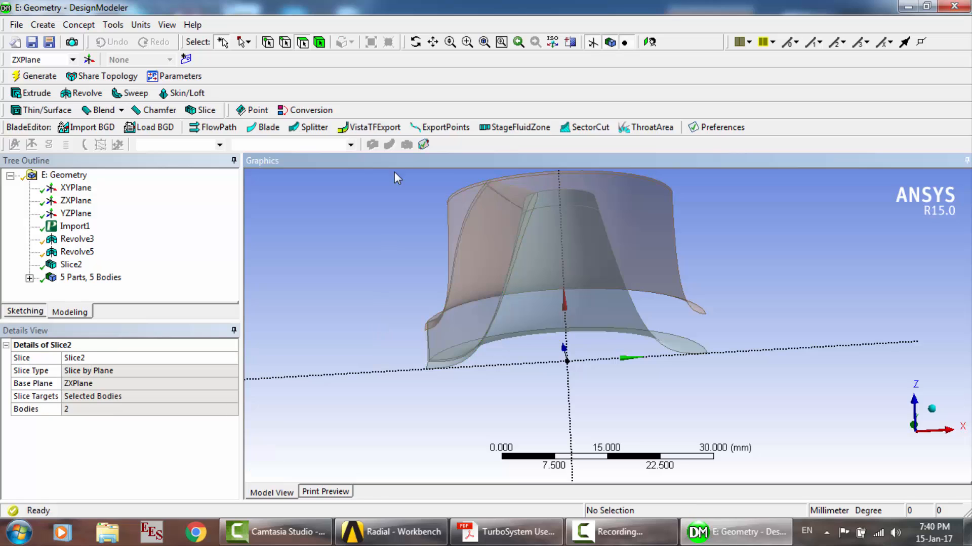
left_click(433, 42)
left_click_drag(486, 219, 532, 287)
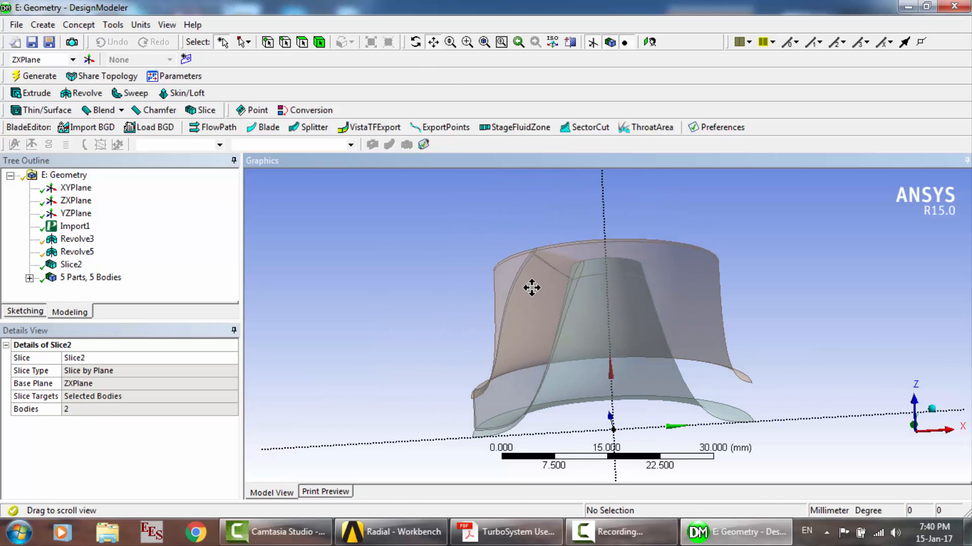
left_click_drag(501, 342, 492, 336)
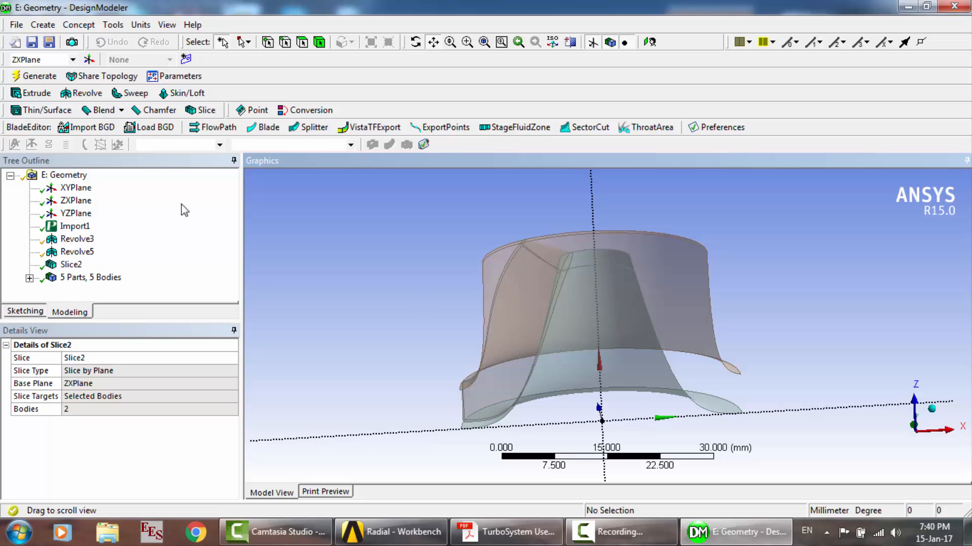
Create a new plane based on the ZXPlane, without any transform, and generate it.
left_click(75, 200)
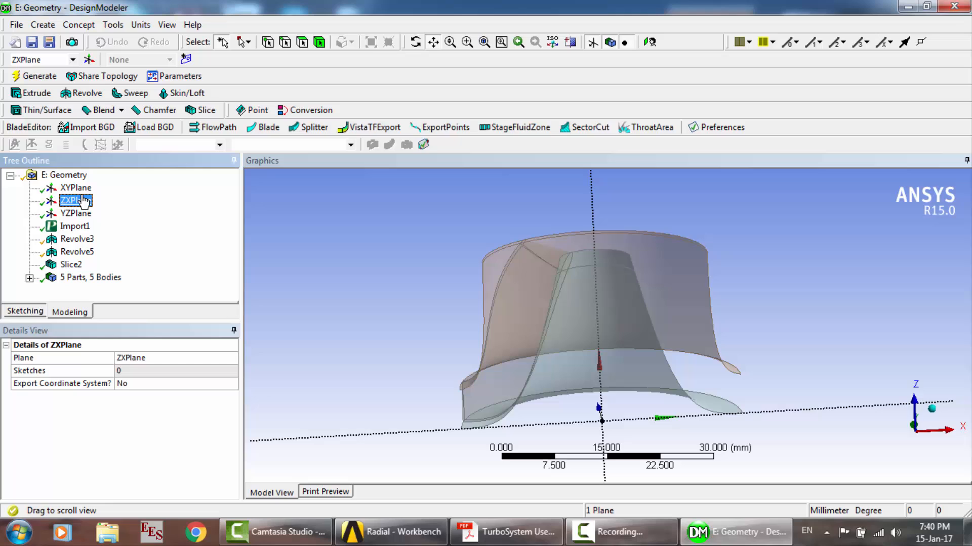
left_click(89, 60)
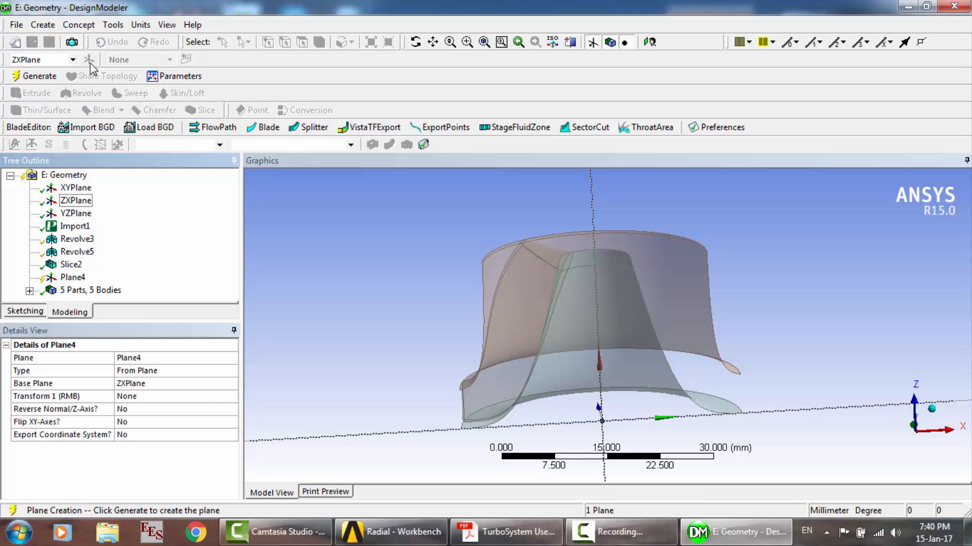
left_click(38, 77)
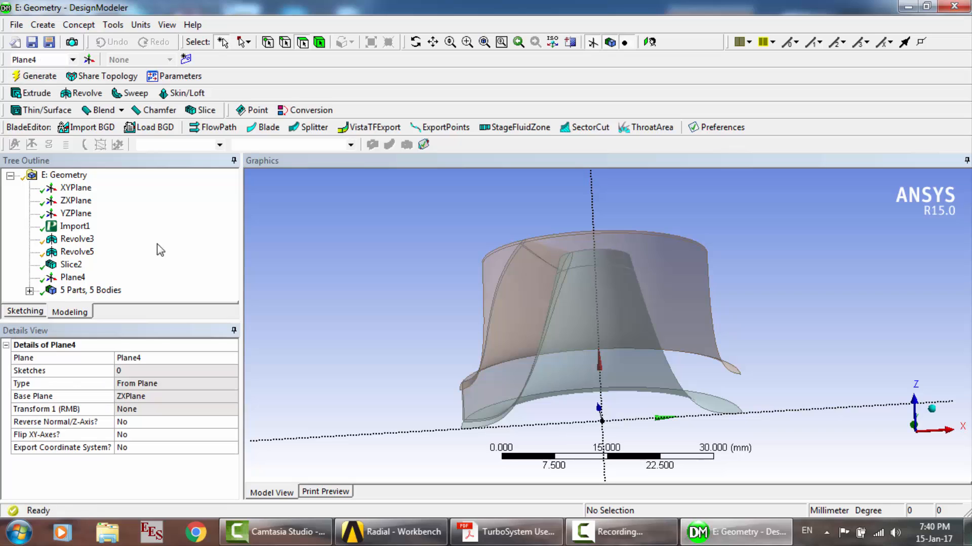
Insert a sketch projection on the newly created plane.
left_click(76, 278)
right_click(71, 280)
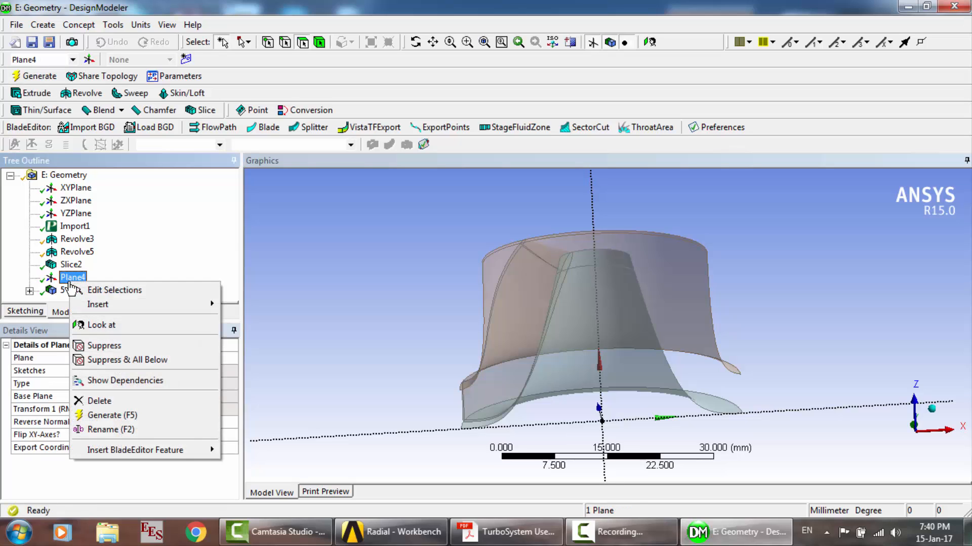
mouse_move(117, 305)
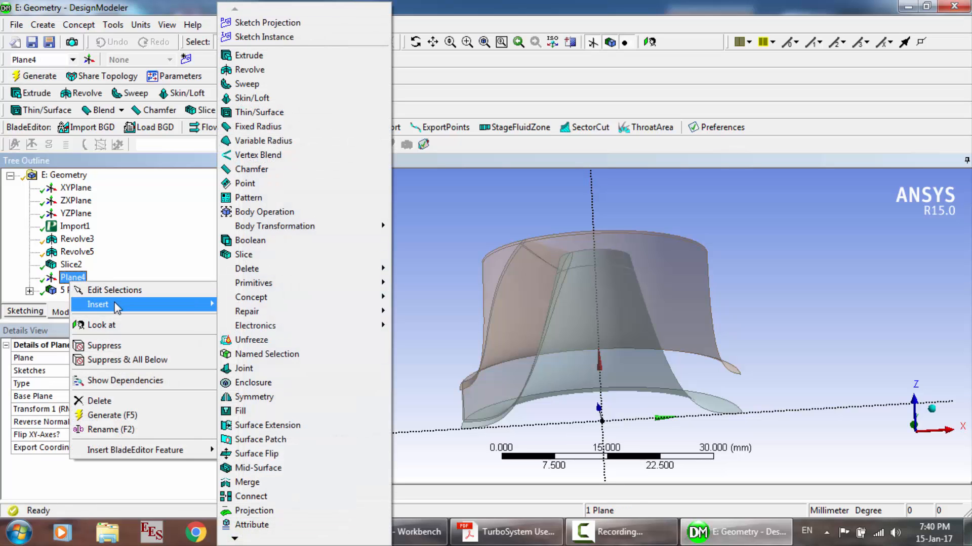
left_click(274, 23)
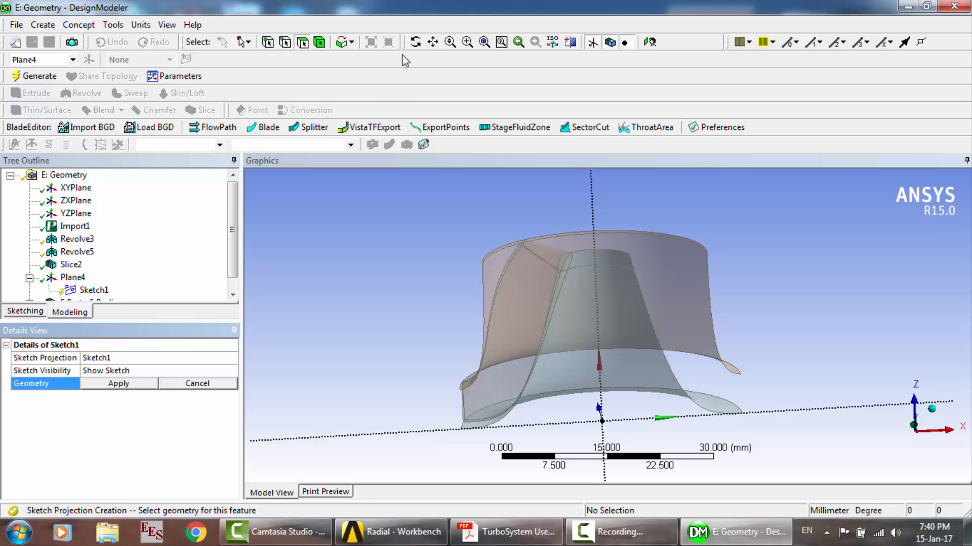
Project the two hub profile edges and the shroud profile edge on the +X side into the sketch, and generate it.
left_click(287, 43)
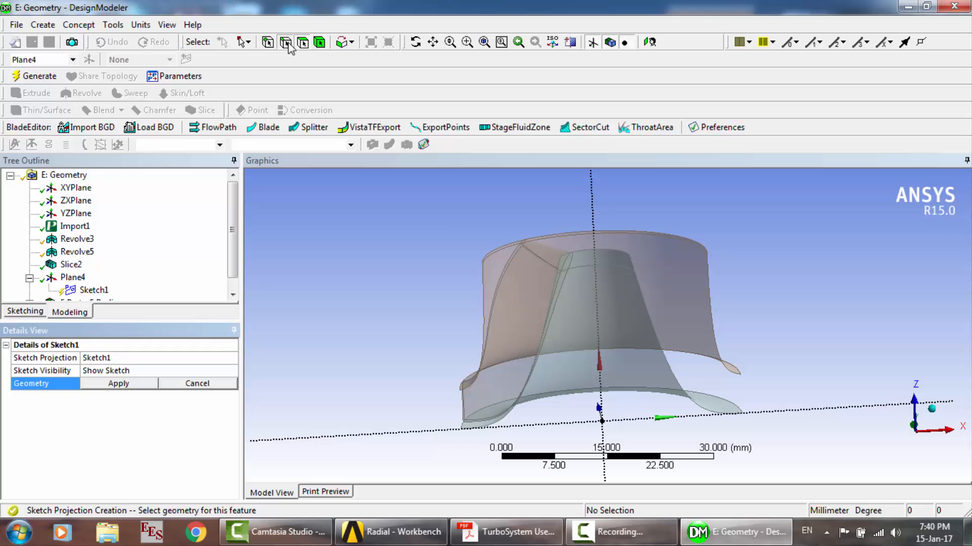
left_click(484, 299)
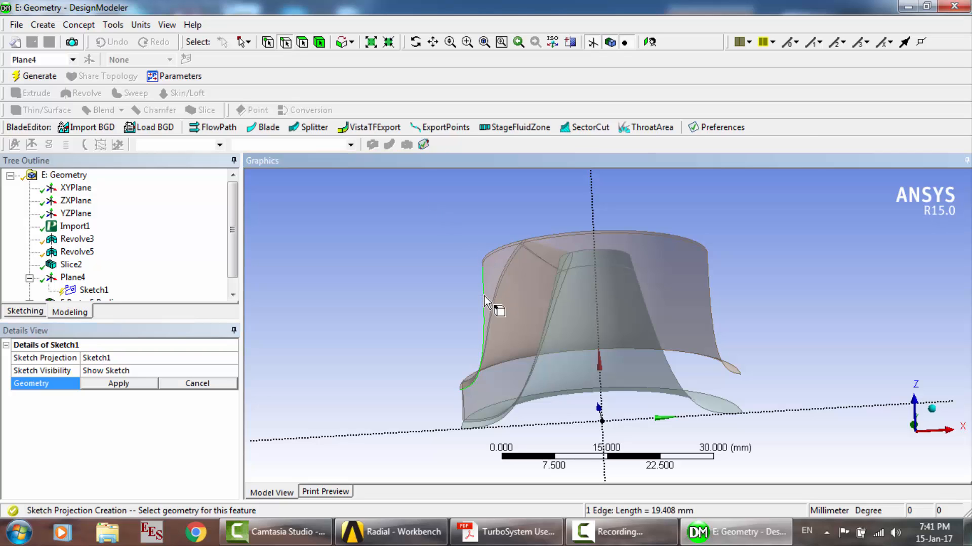
left_click(466, 266)
scroll(466, 266, "up", 3)
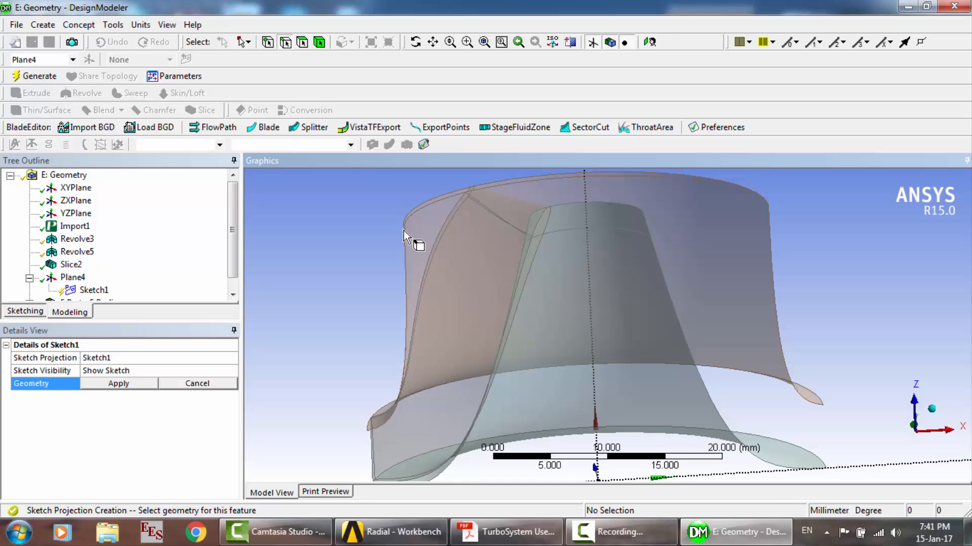
left_click(674, 310)
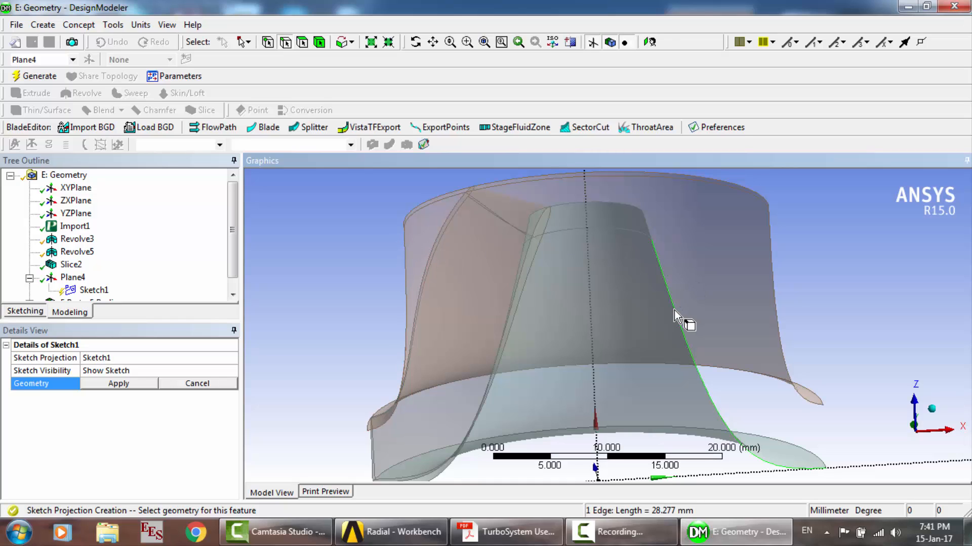
left_click(645, 224, "ctrl")
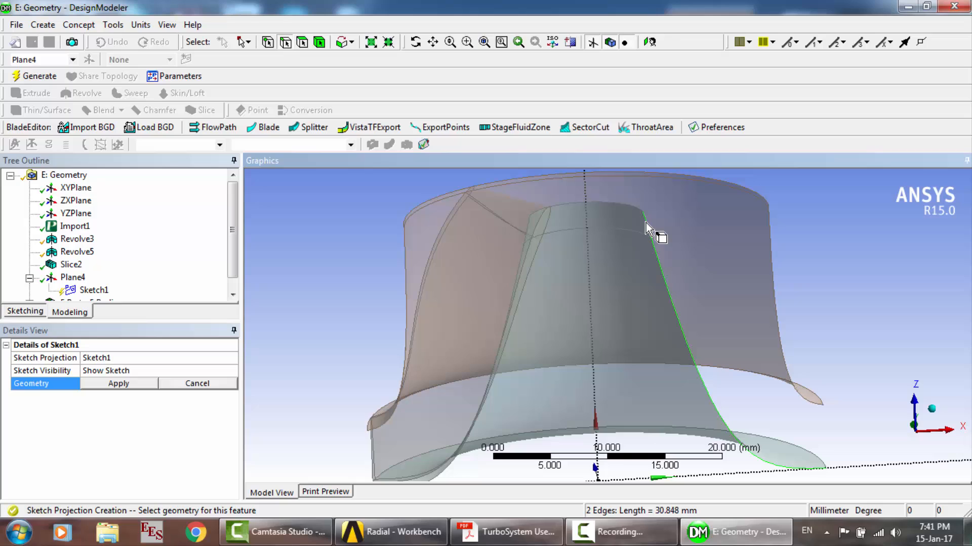
left_click(770, 248, "ctrl")
left_click(118, 384)
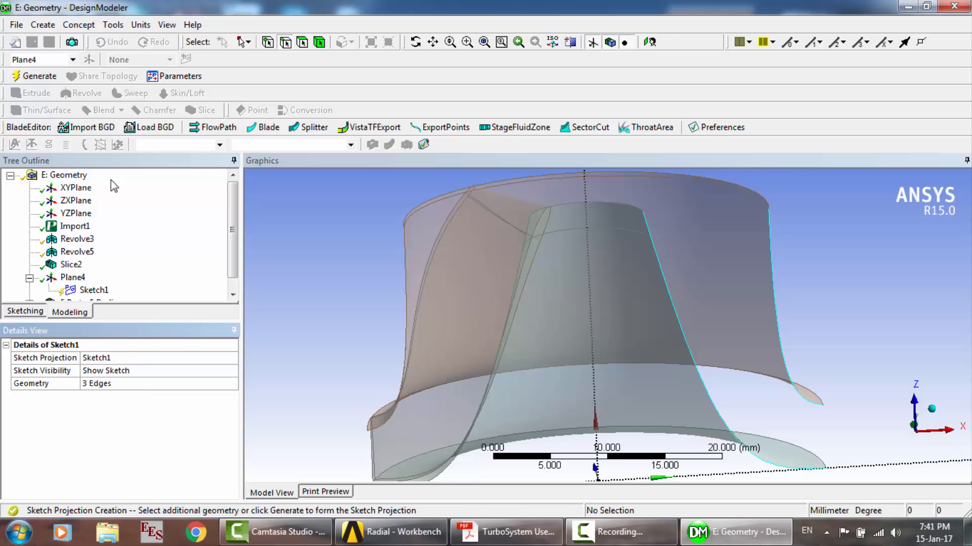
left_click(45, 76)
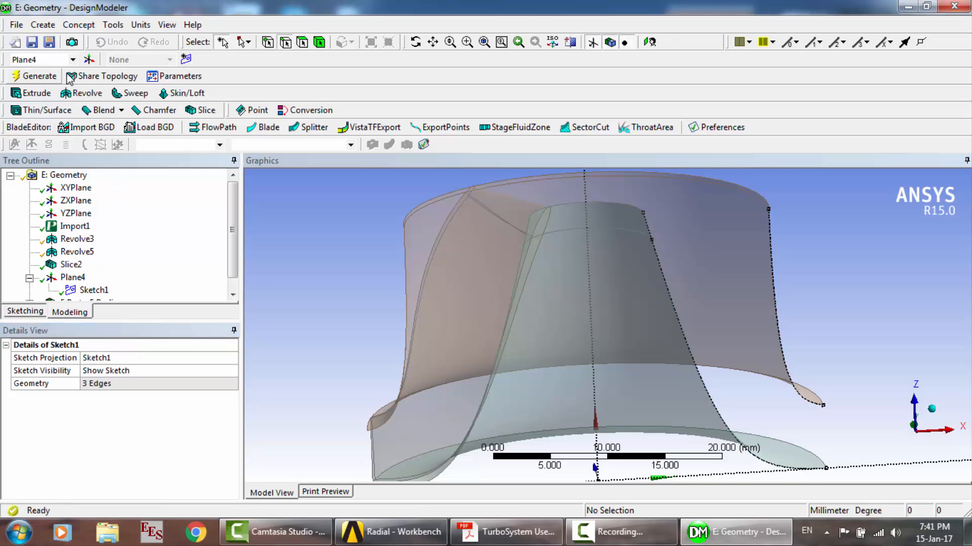
Examine the projected hub and shroud profile curves around the sliced model.
left_click(415, 43)
mouse_move(622, 333)
left_mouse_down()
mouse_move(623, 275)
mouse_move(608, 310)
mouse_move(616, 322)
left_mouse_up()
scroll(613, 313, "down", 5)
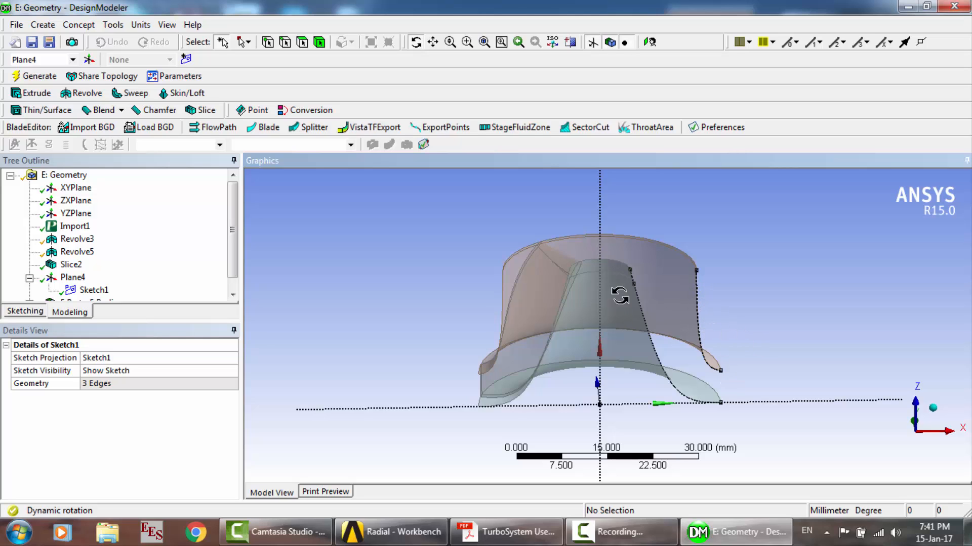
scroll(663, 337, "up", 2)
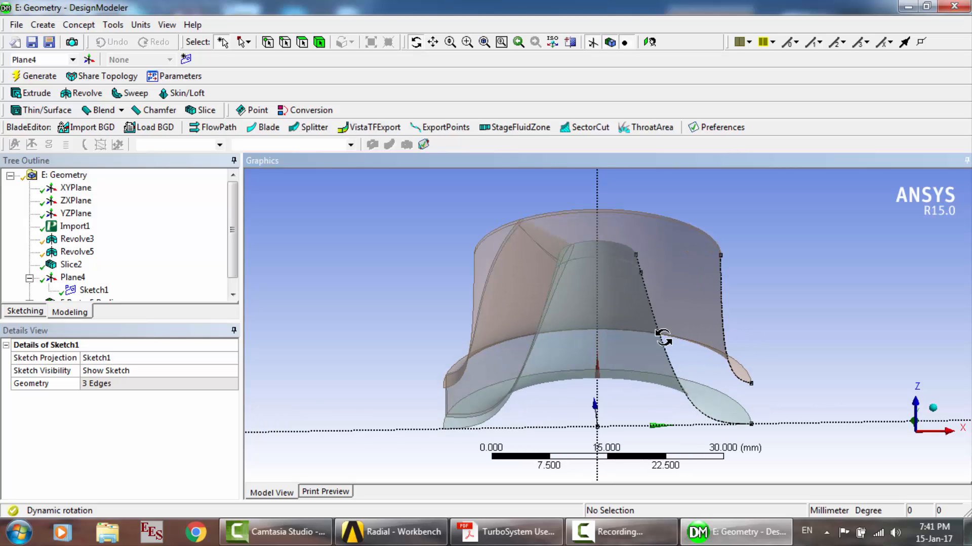
left_click(433, 42)
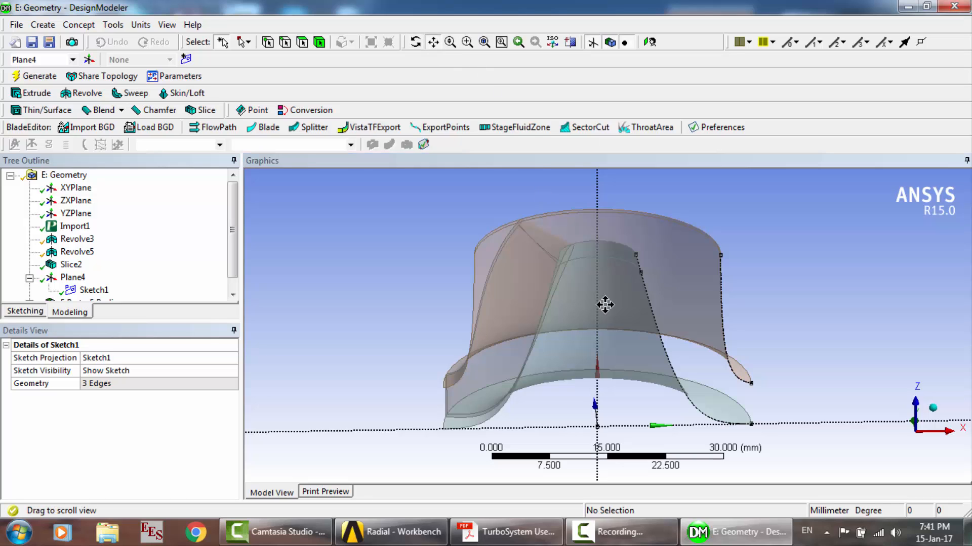
left_click_drag(605, 304, 474, 300)
scroll(474, 300, "up", 1)
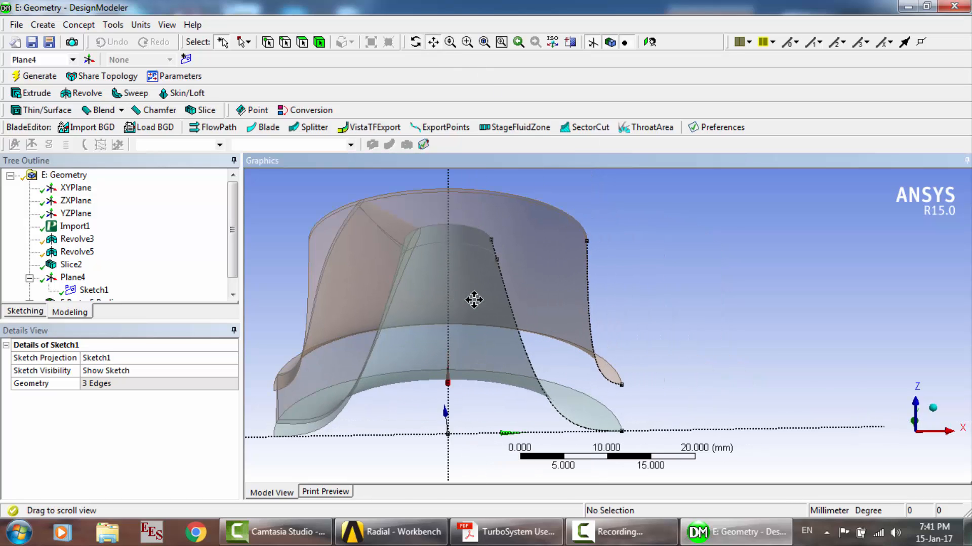
Create a new sketch on Plane4 and open it for sketching.
left_click(74, 278)
left_click(186, 59)
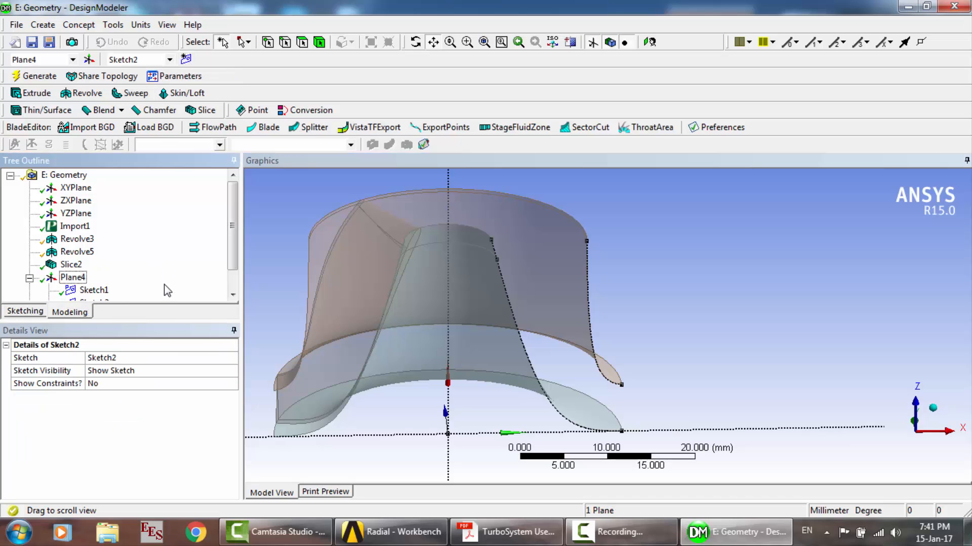
left_click(95, 300)
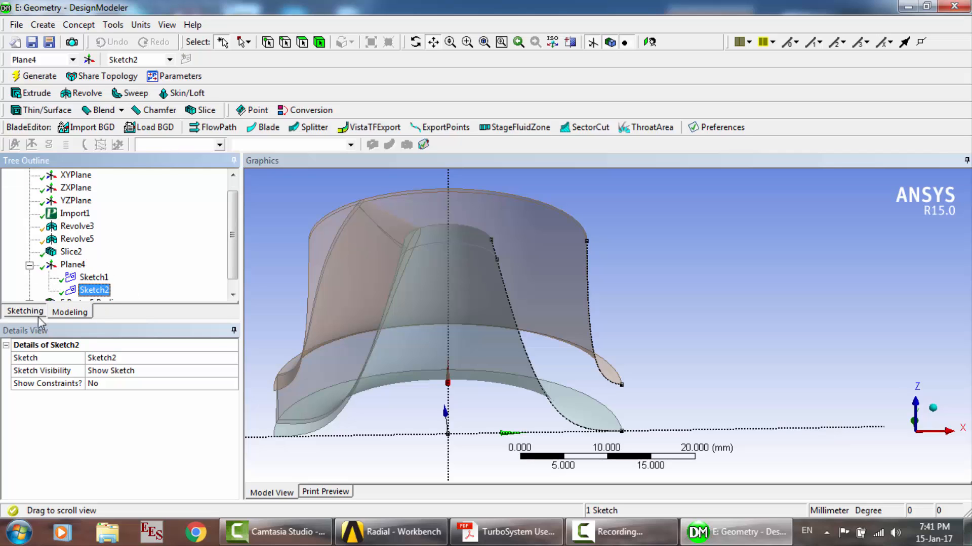
left_click(21, 312)
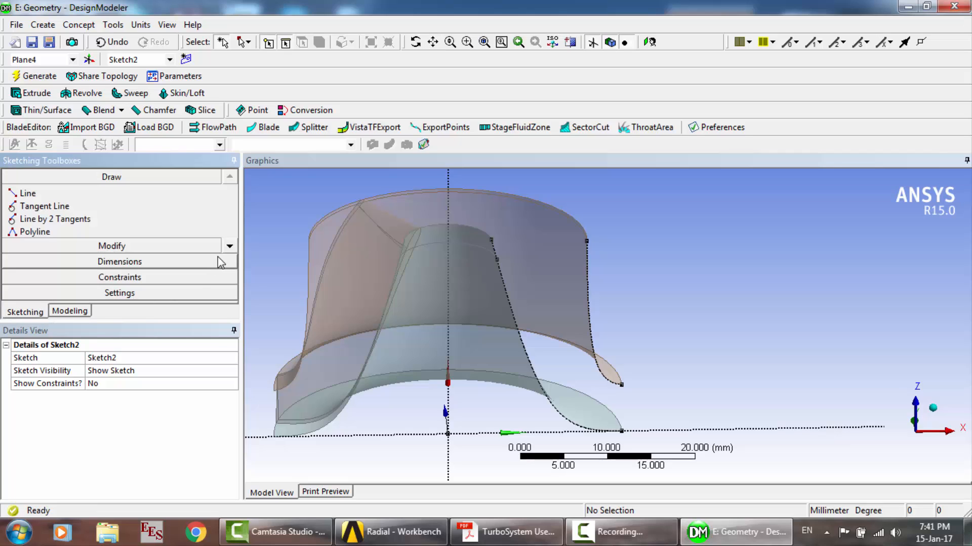
Enable both the Global and Cursor auto constraints for the sketch.
left_click(169, 274)
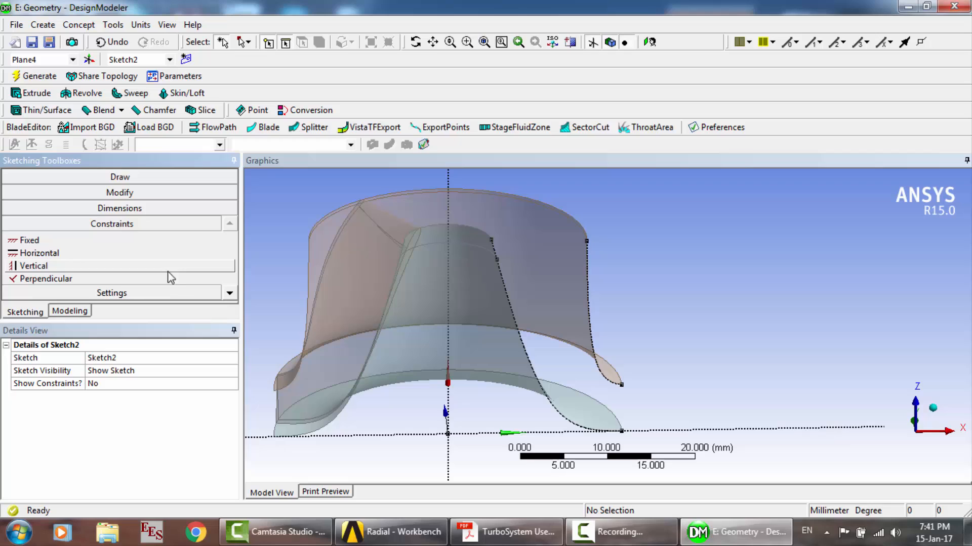
left_click(229, 294)
left_click(230, 294)
left_click(230, 294)
left_click(229, 294)
left_click(230, 294)
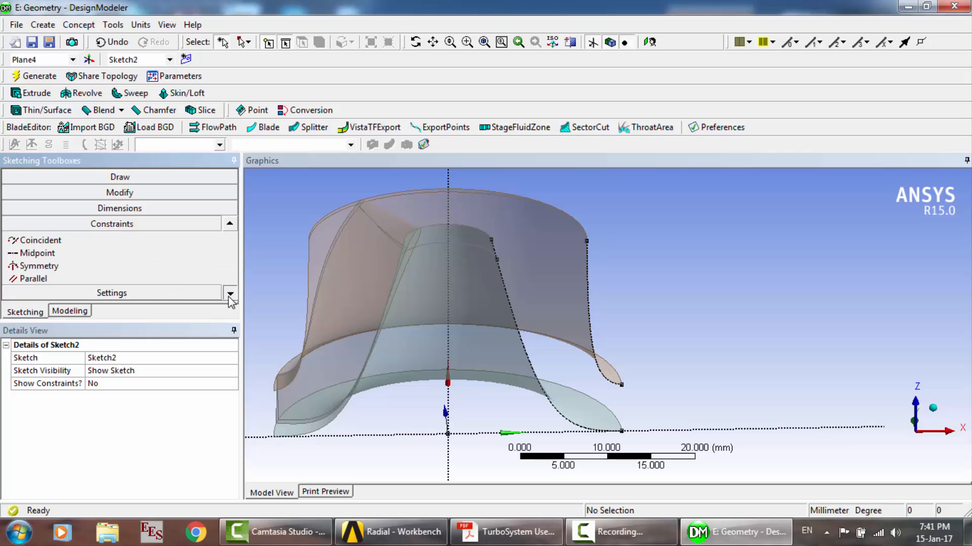
left_click(230, 294)
left_click(229, 294)
left_click(229, 296)
left_click(229, 296)
left_click(229, 297)
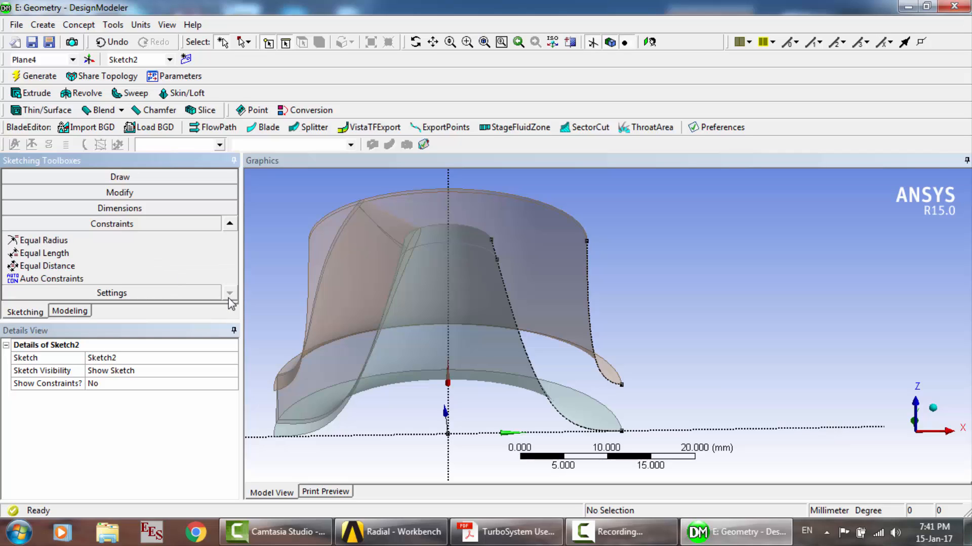
left_click(173, 280)
left_click(187, 279)
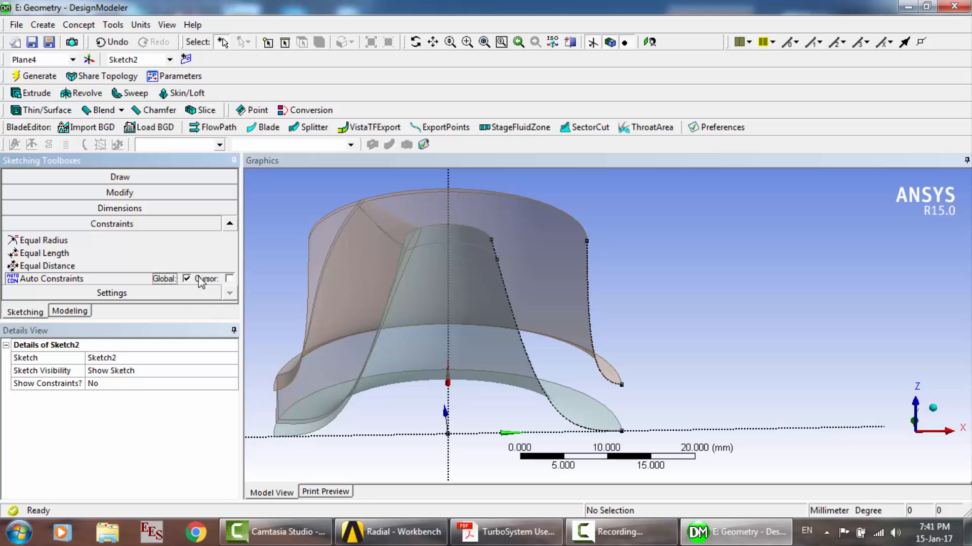
left_click(230, 279)
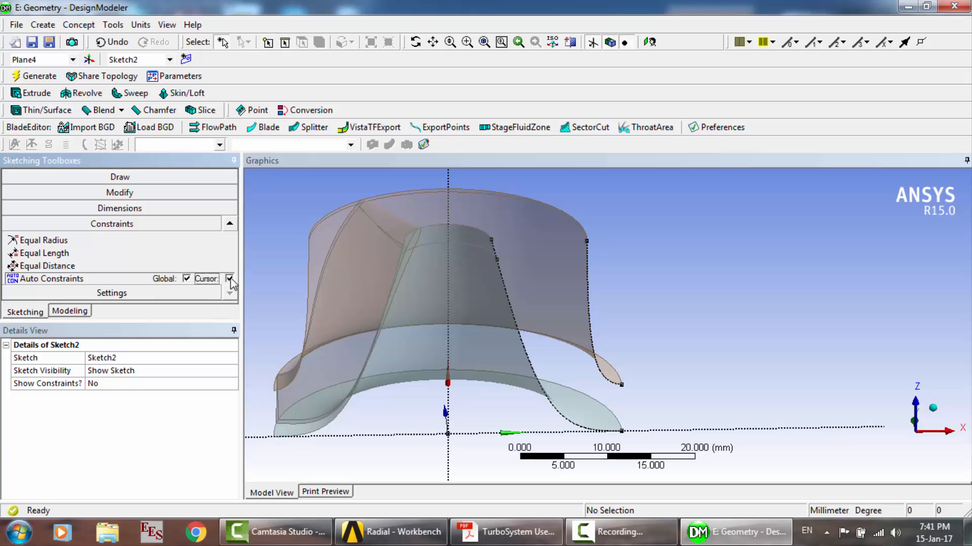
Draw a vertical line about 7 mm long upward from the upper end of the projected hub profile.
left_click(171, 177)
left_click(95, 194)
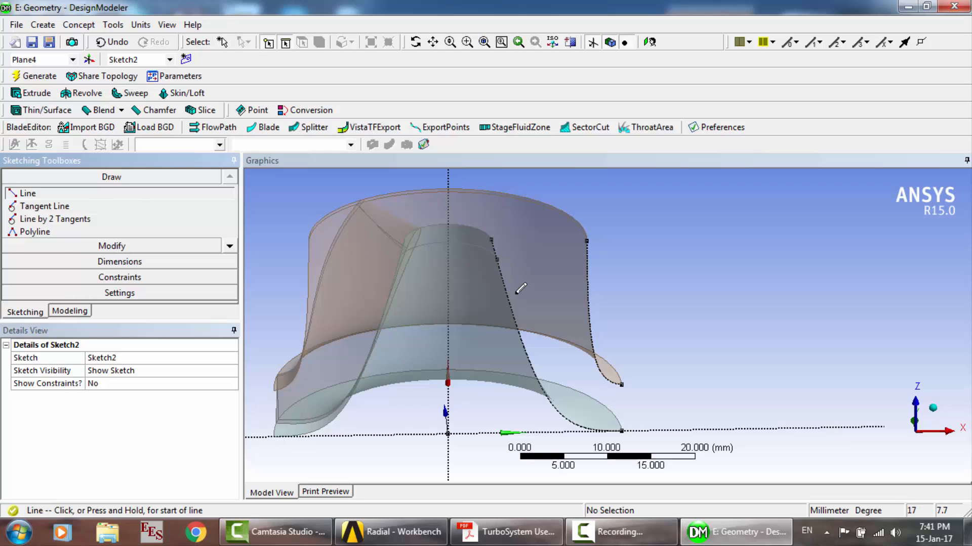
left_click(491, 239)
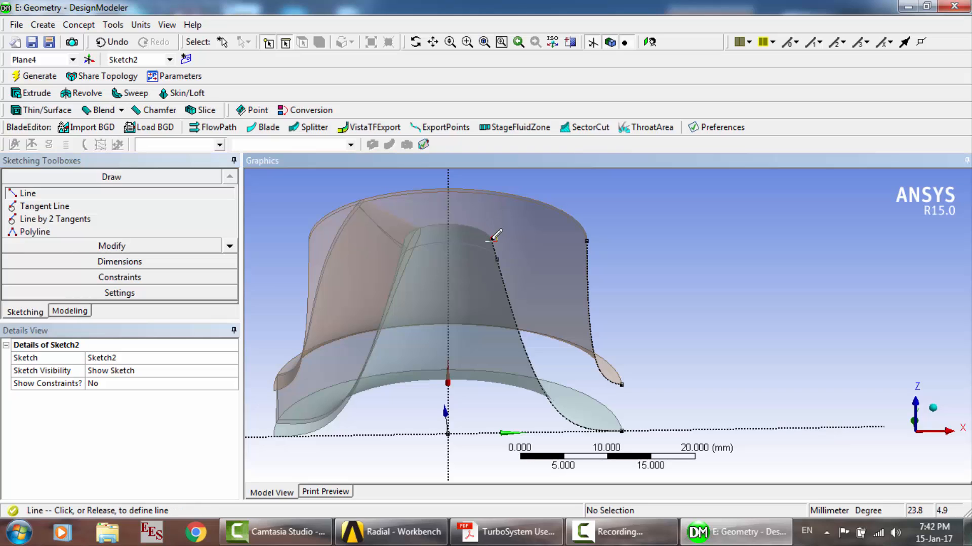
left_click(490, 180)
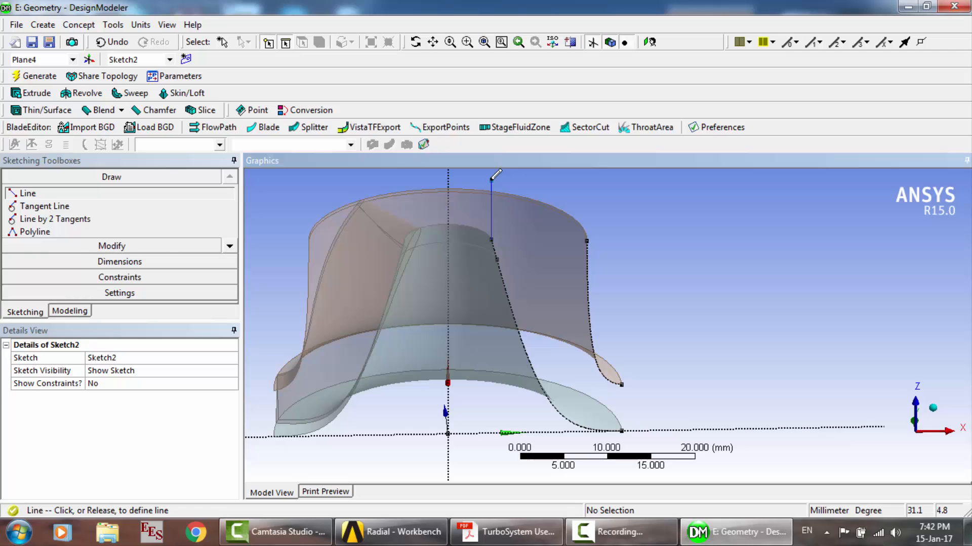
Draw a radial line about 12 mm long from the hub extension line's upper end outward past the shroud profile.
left_click(432, 42)
left_click_drag(503, 199, 498, 259)
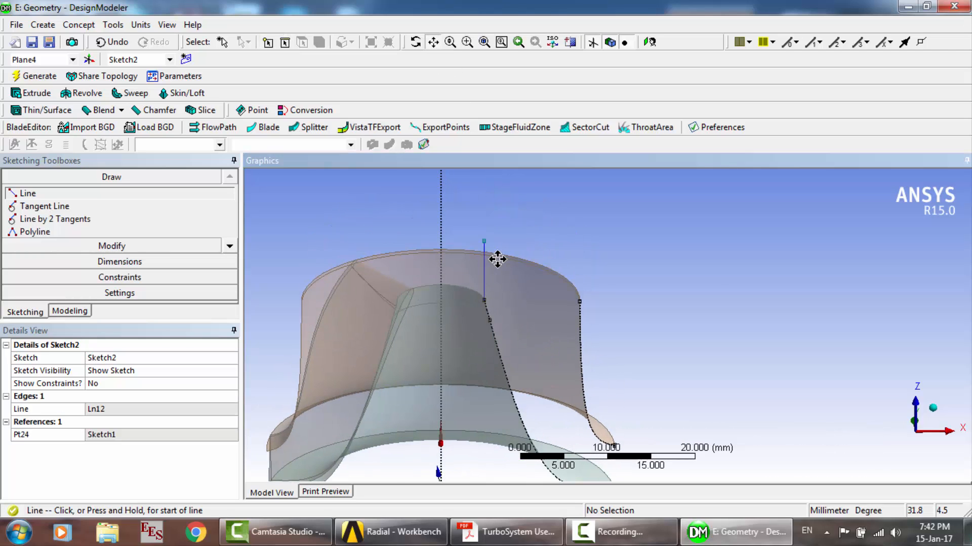
scroll(498, 259, "up", 2)
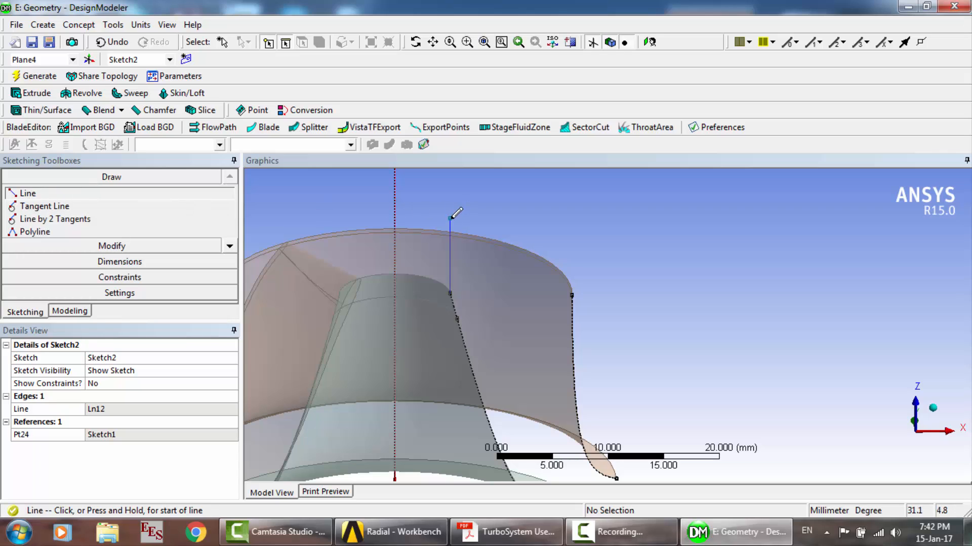
left_click(106, 208)
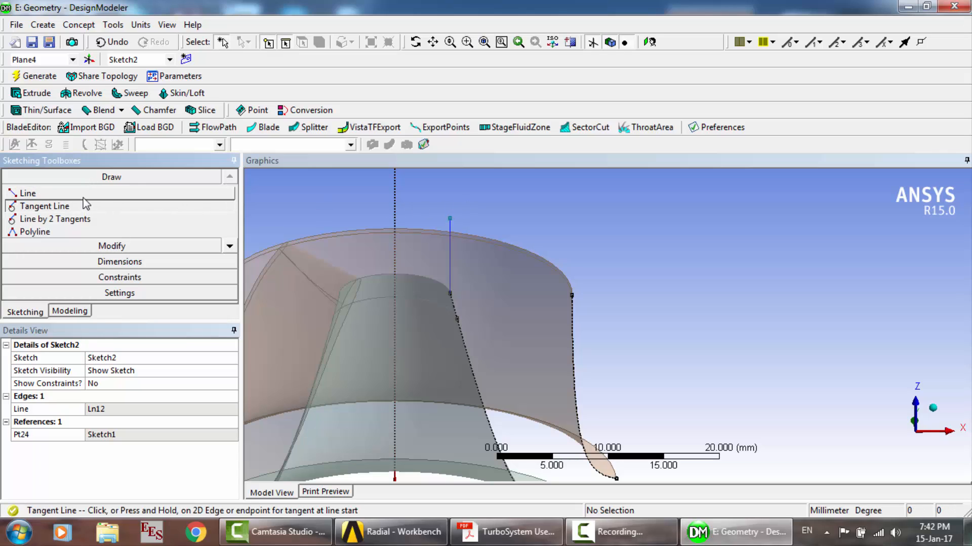
left_click(84, 197)
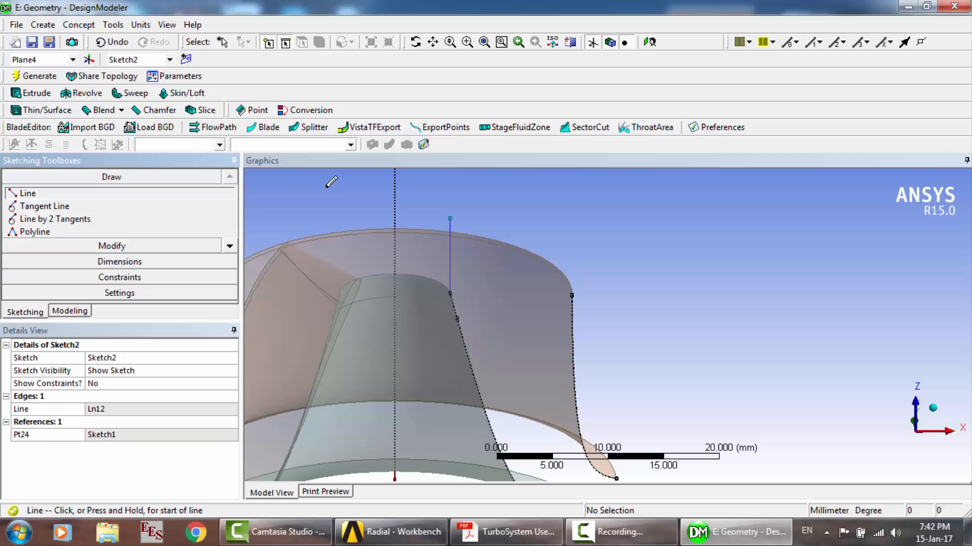
left_click(450, 217)
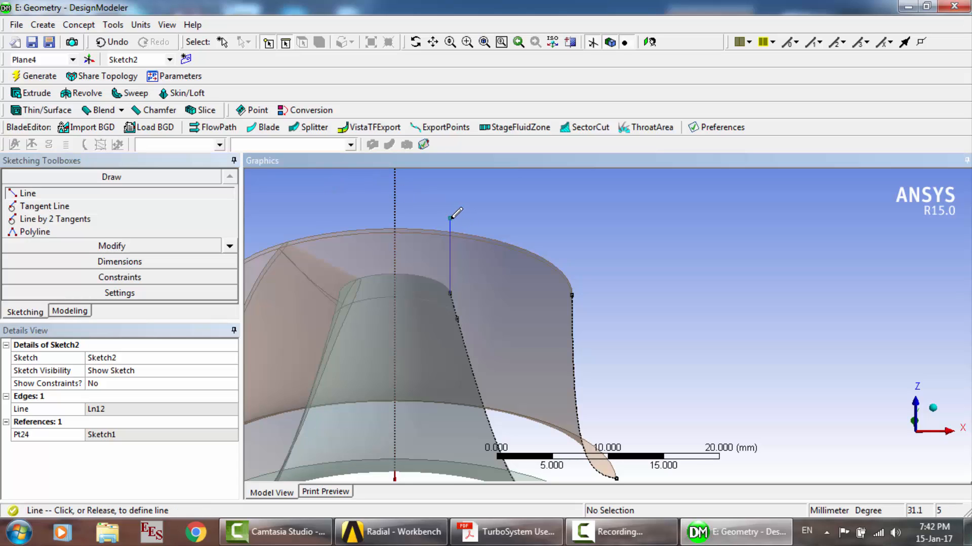
left_click(587, 217)
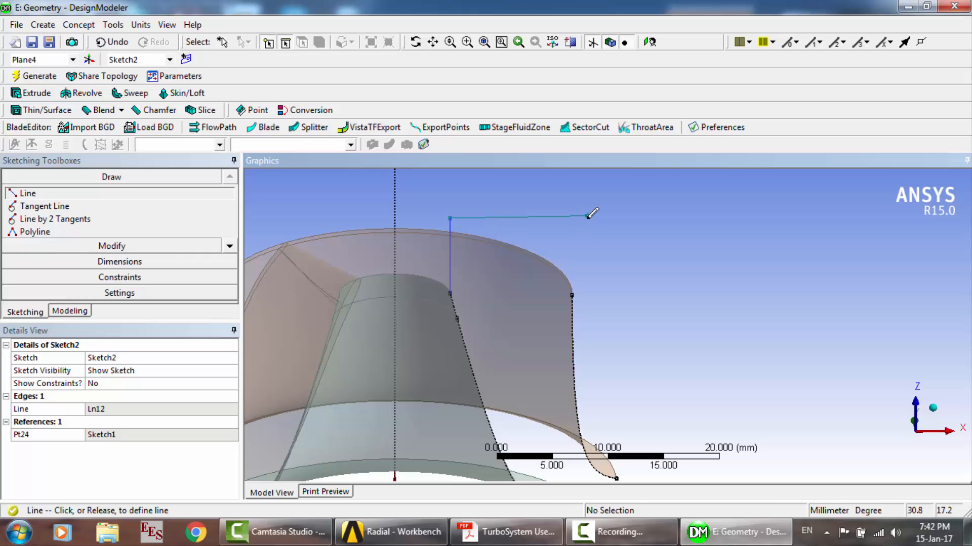
Draw a vertical line from the shroud profile's upper end upward, crossing the radial line.
left_click(571, 294)
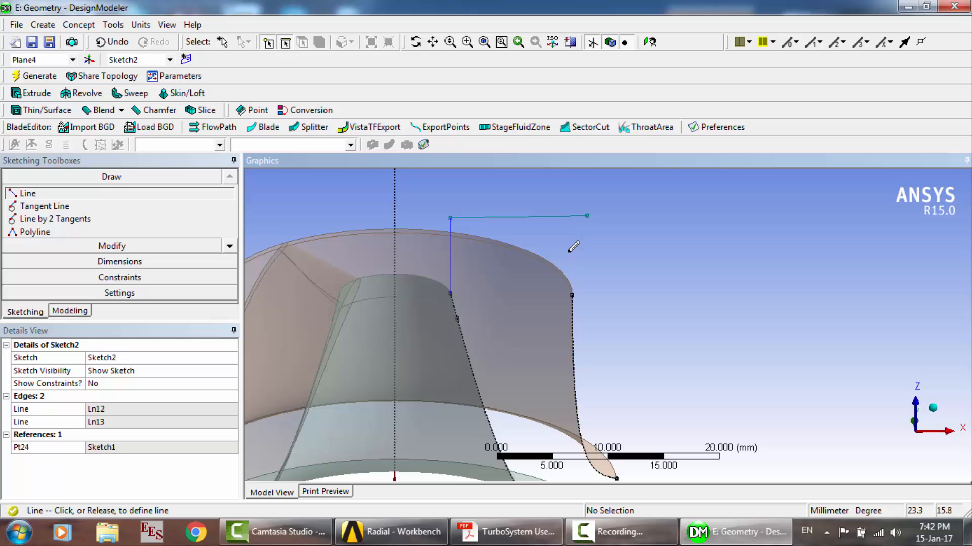
left_click(571, 188)
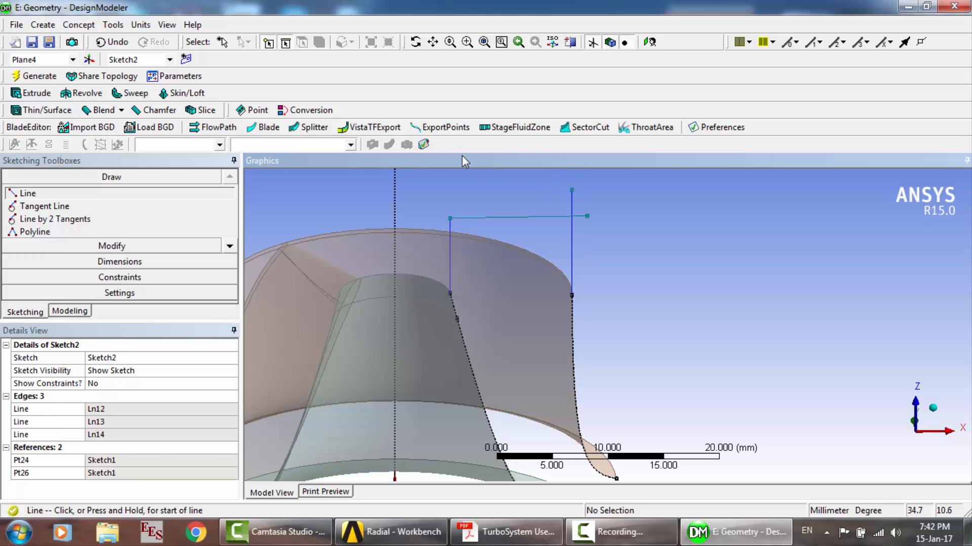
key("Escape")
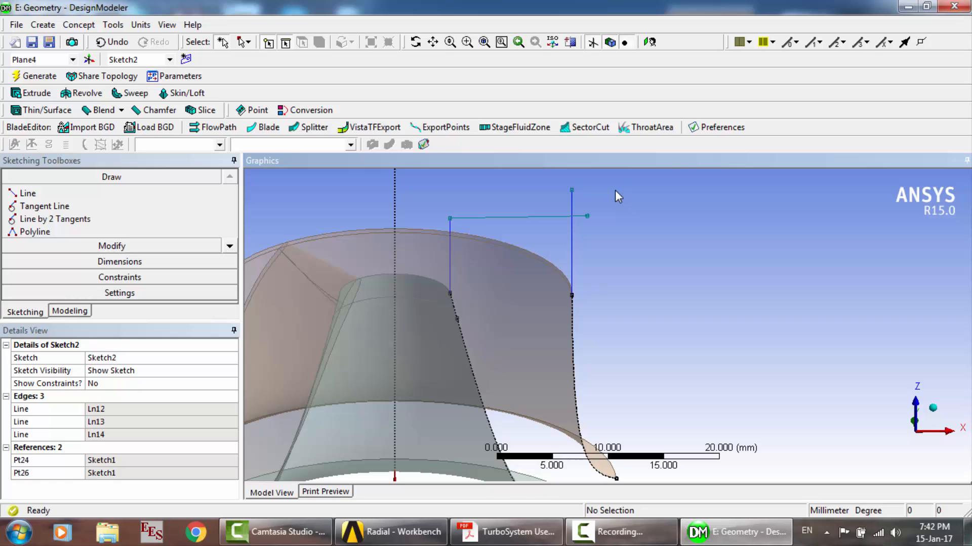
Replace the overshooting radial line with one from the hub extension line's upper end to the vertical shroud line.
left_click(535, 218)
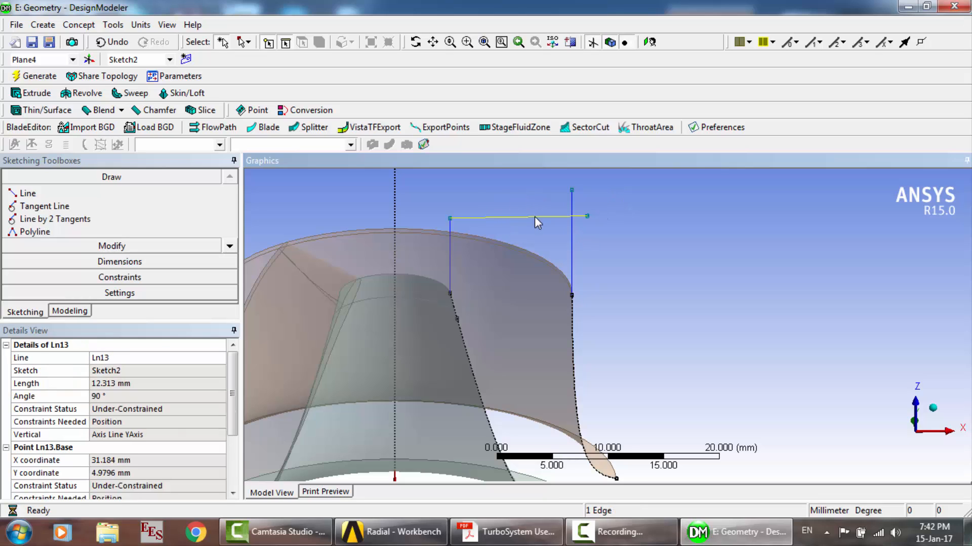
key("Delete")
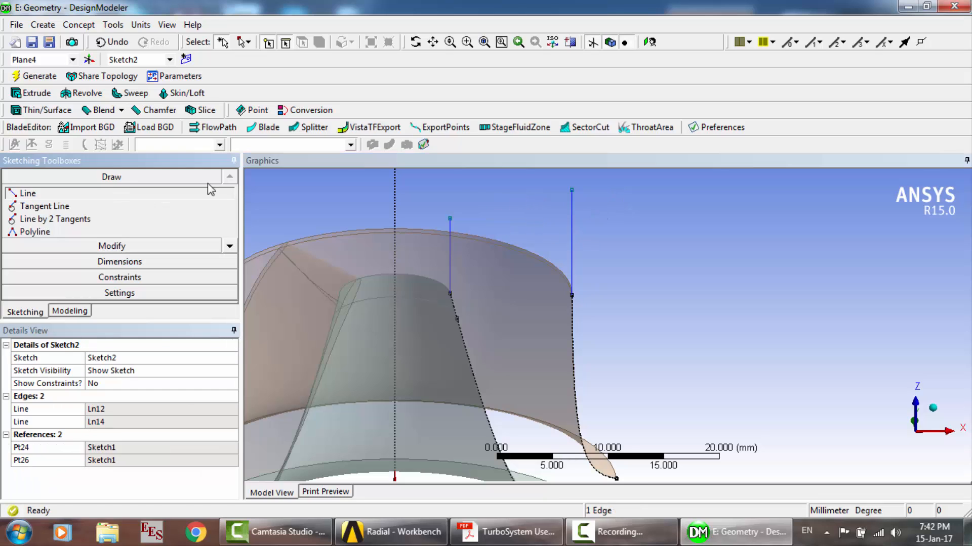
left_click(211, 192)
left_click(452, 218)
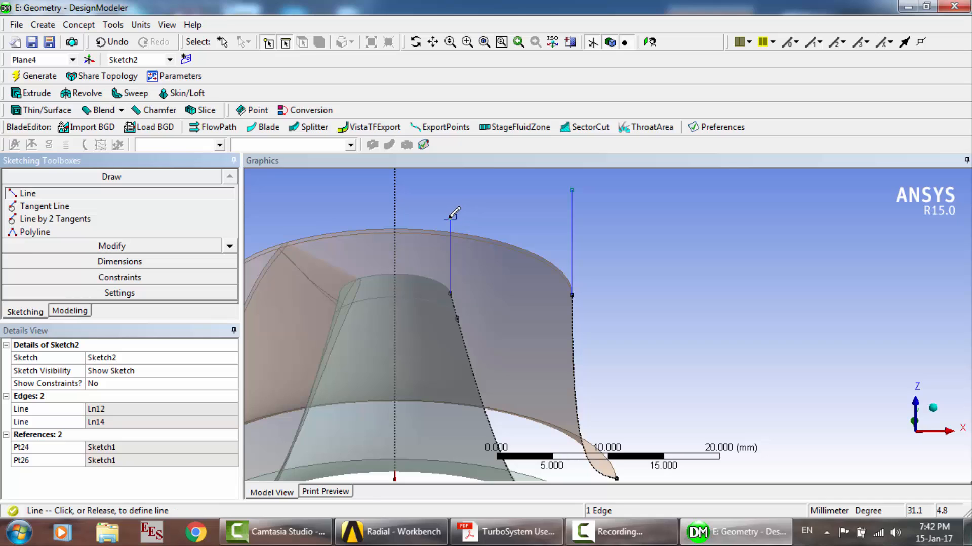
left_click(571, 216)
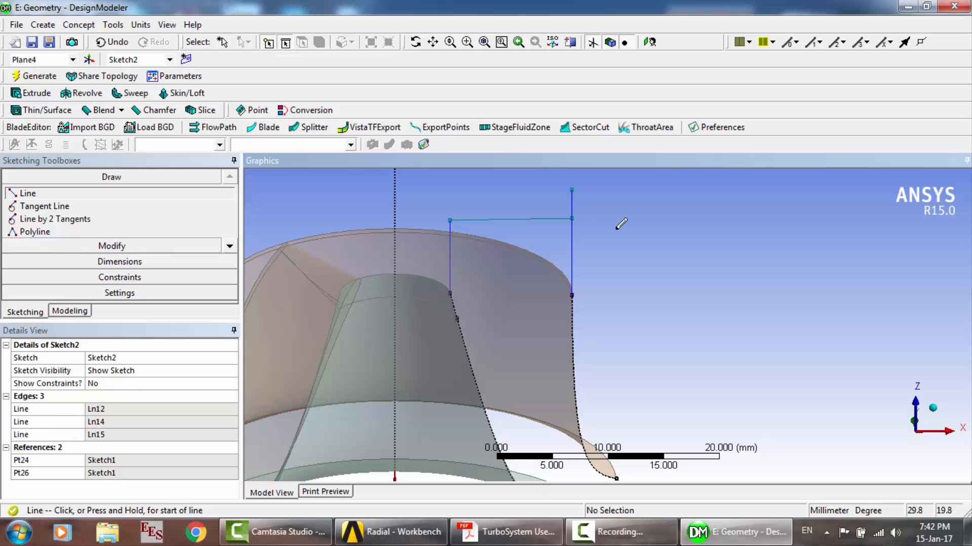
key("Escape")
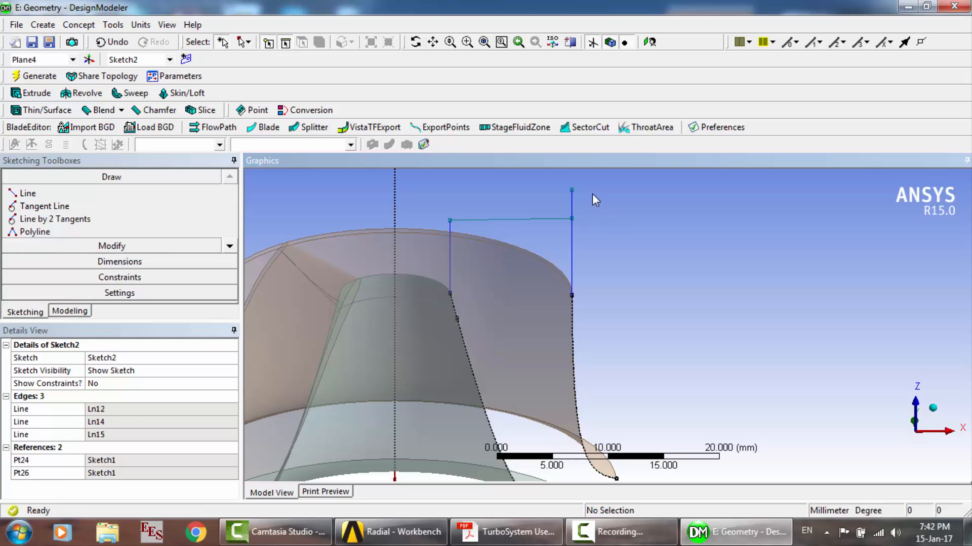
Replace the vertical shroud line with one from the radial line's outer end down to the shroud profile's upper end.
left_click(572, 198)
key("Delete")
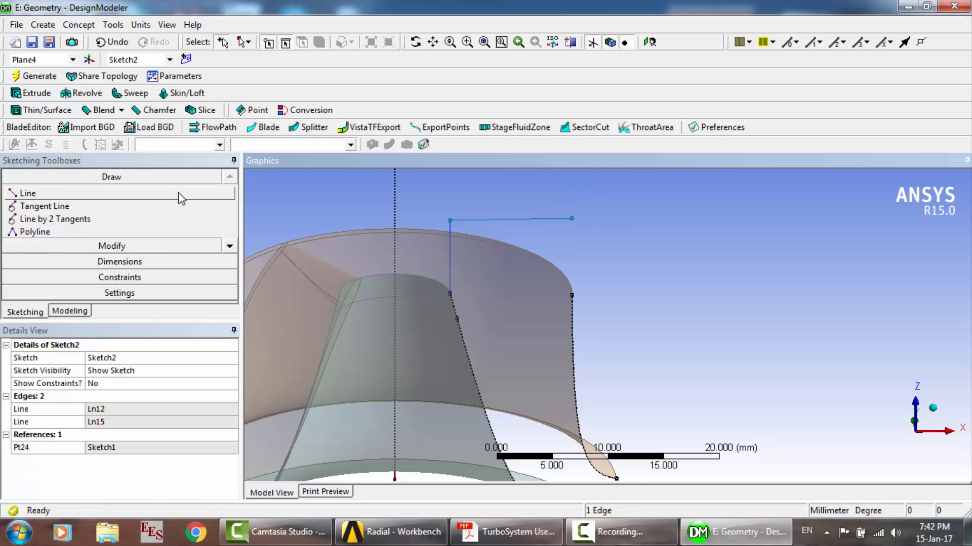
left_click(167, 197)
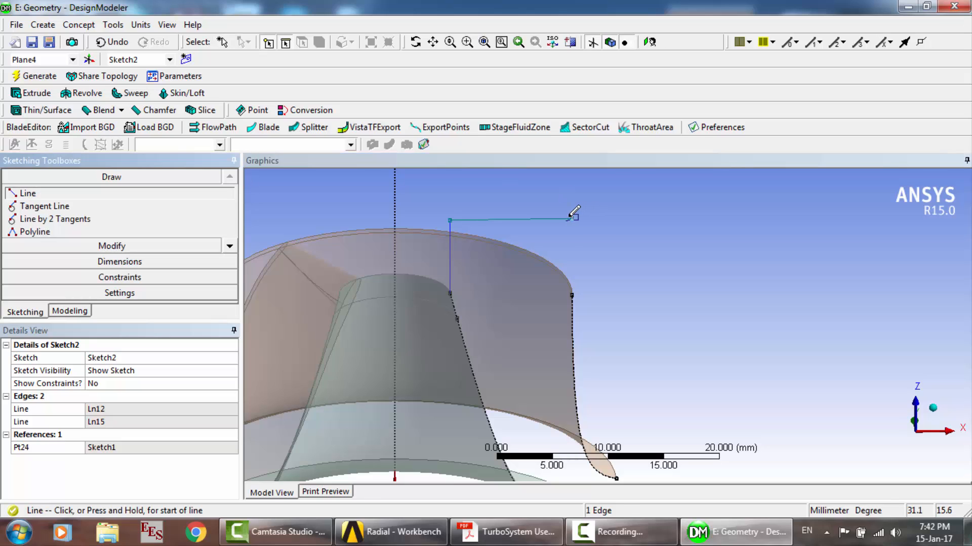
left_click(570, 218)
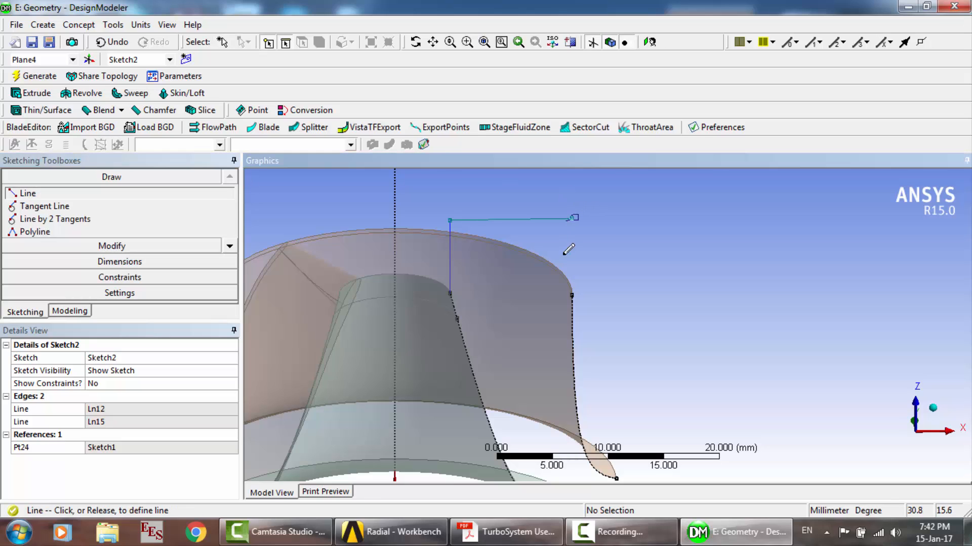
left_click(573, 294)
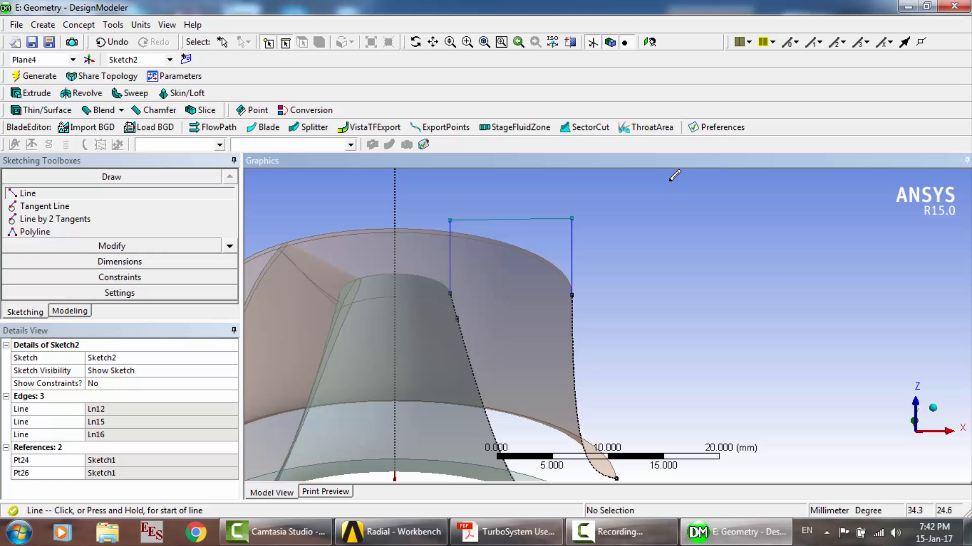
Draw a radial line about 3.5 mm long from the shroud profile's lower end outward.
left_click(432, 42)
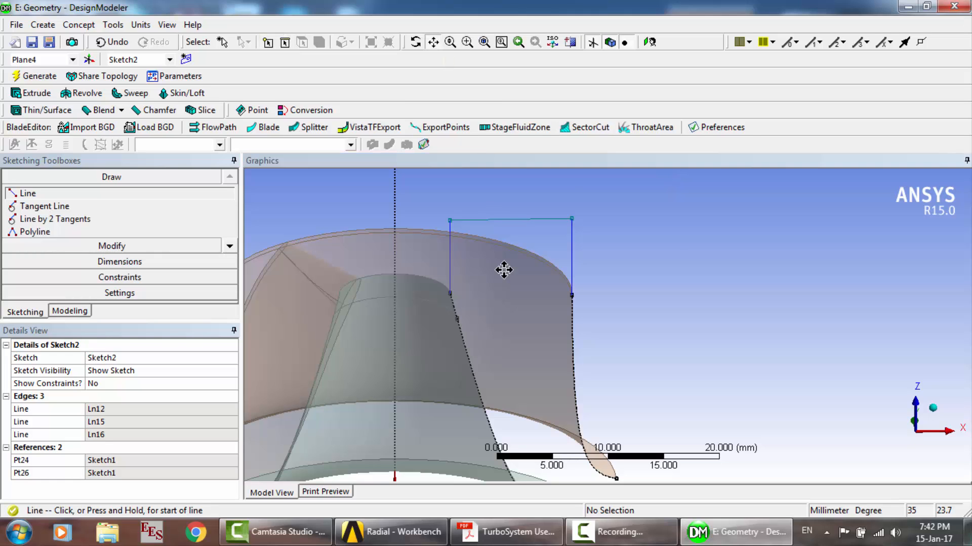
mouse_move(503, 268)
left_mouse_down()
mouse_move(481, 230)
mouse_move(438, 202)
mouse_move(432, 169)
mouse_move(412, 149)
left_mouse_up()
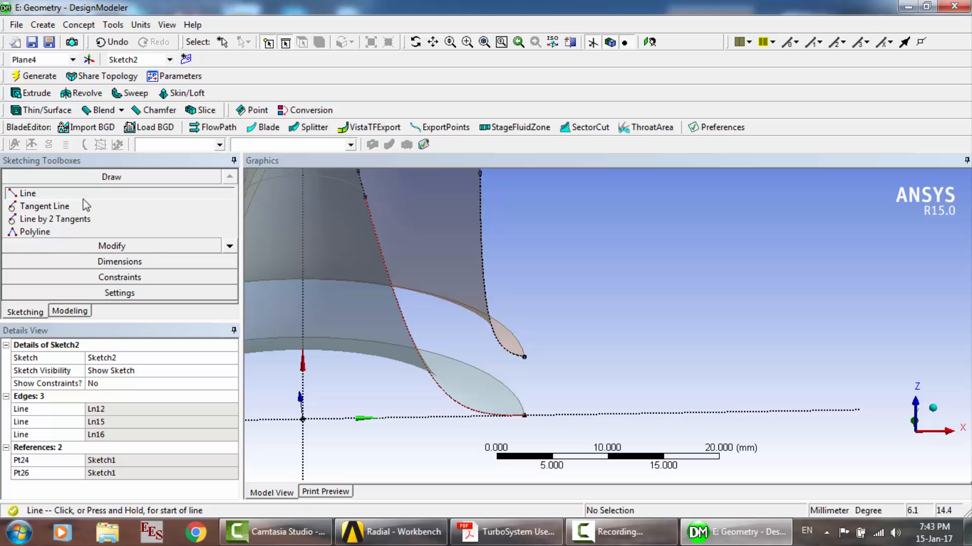
left_click(72, 211)
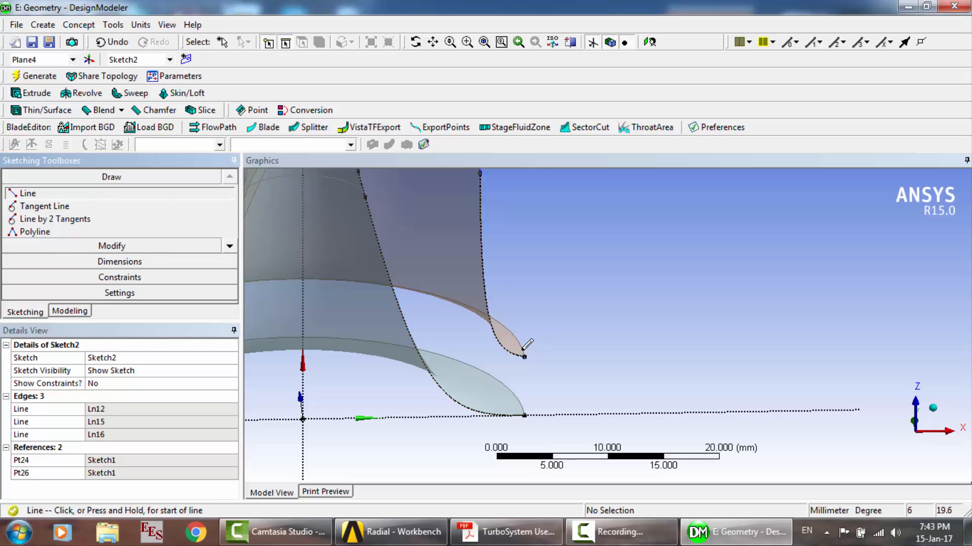
left_click(77, 219)
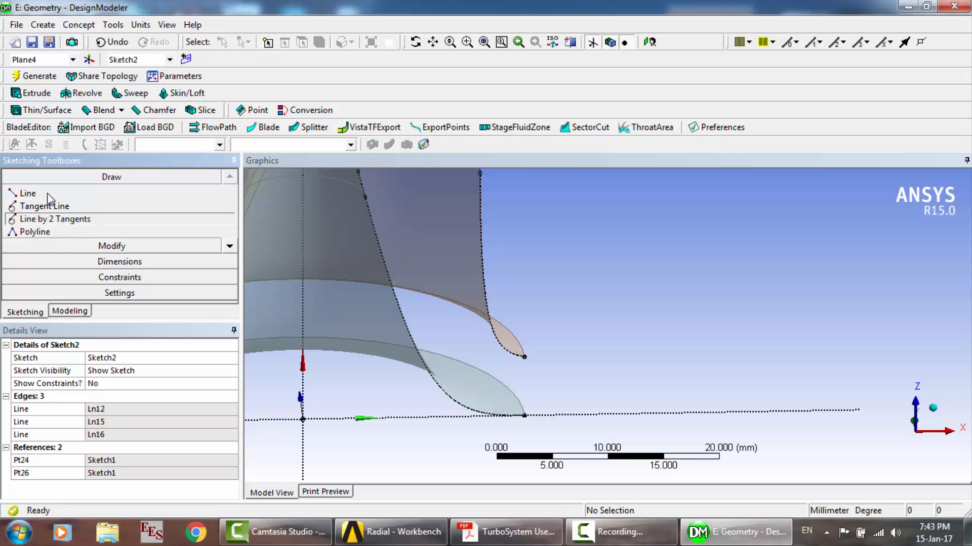
left_click(48, 195)
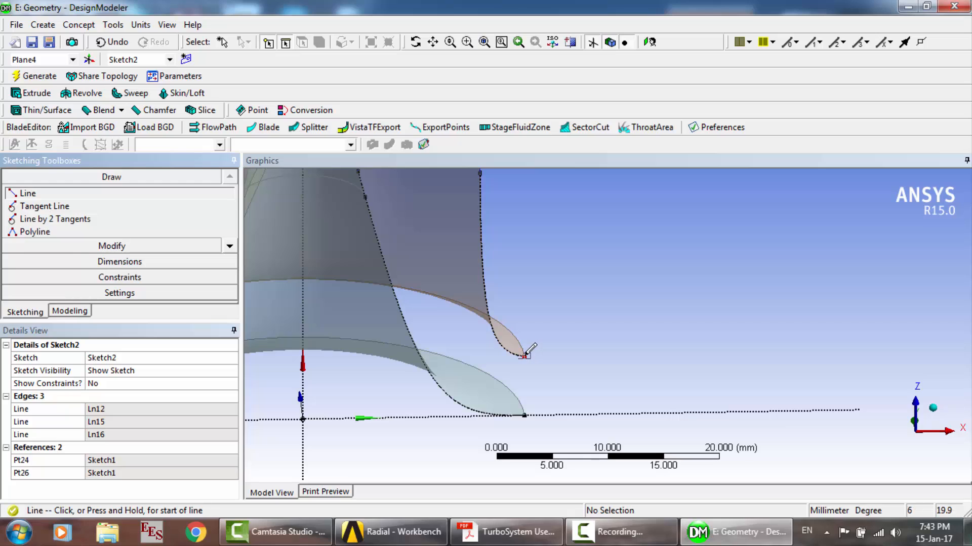
left_click(524, 356)
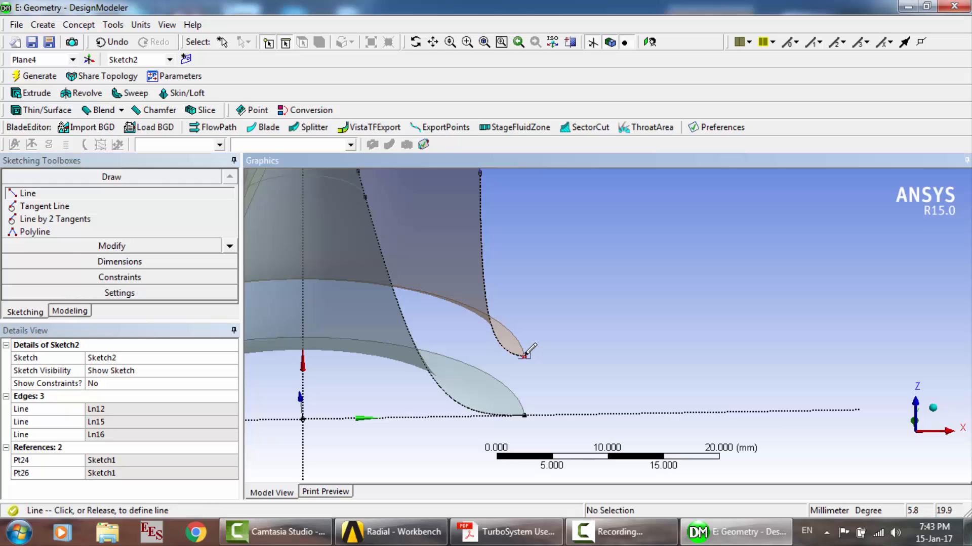
left_click(564, 356)
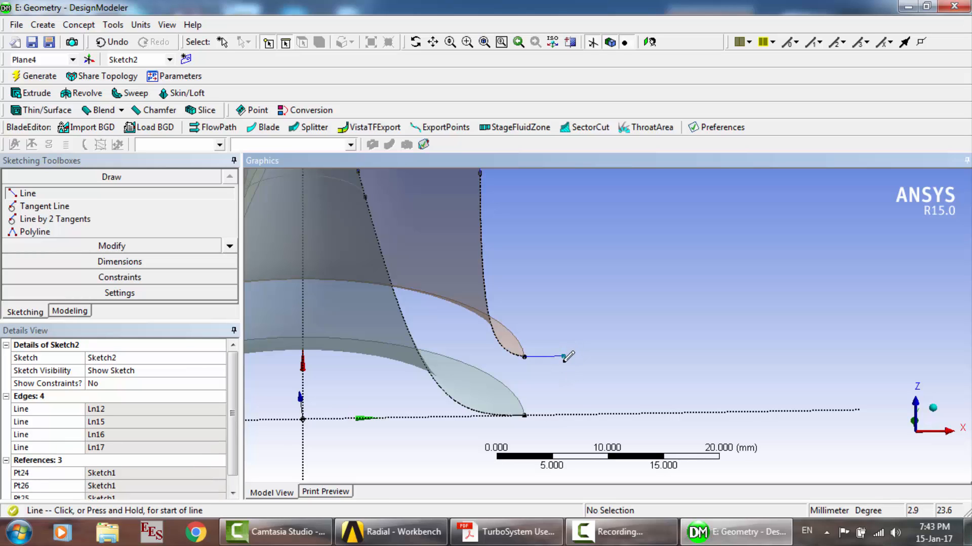
key("Escape")
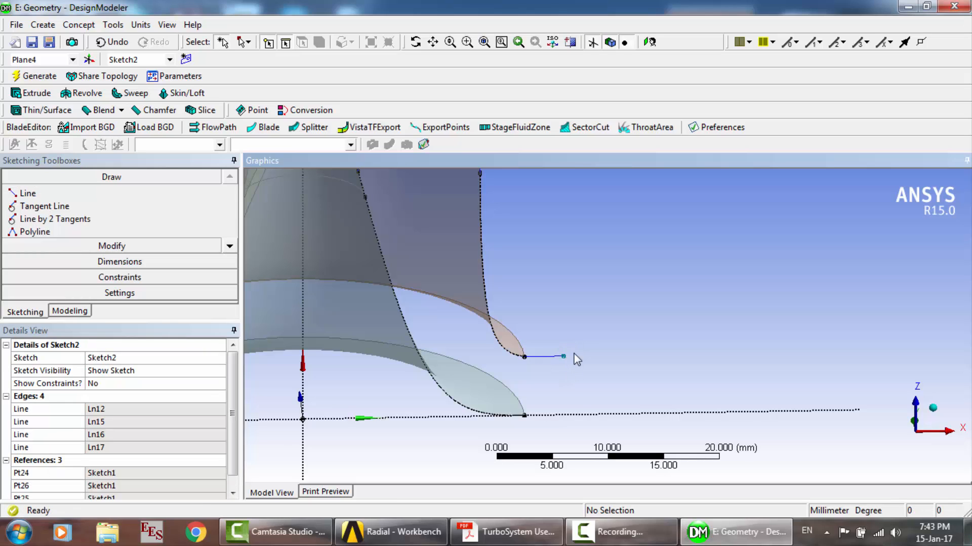
Replace the radial line at the shroud profile's lower end with a slightly shorter one starting from the same endpoint.
left_click(415, 42)
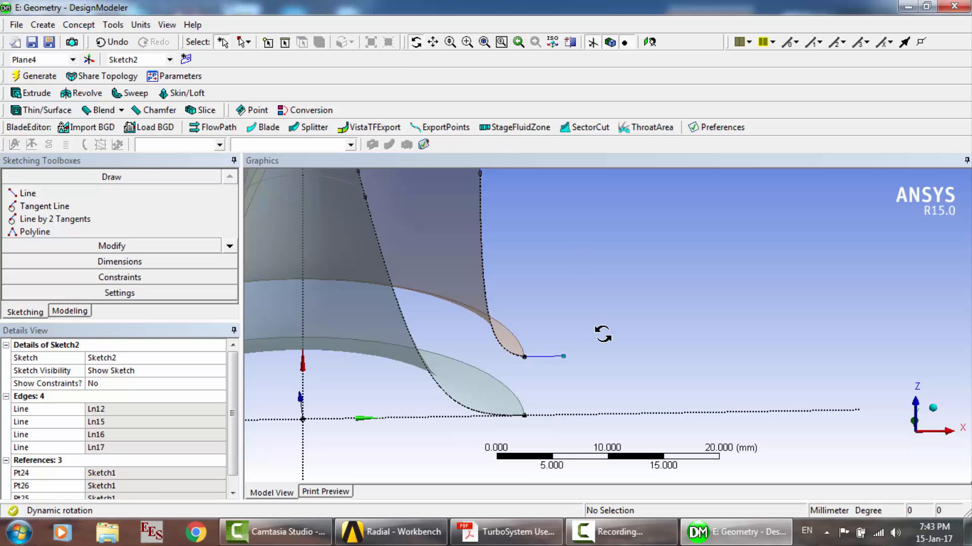
left_click_drag(599, 330, 585, 314)
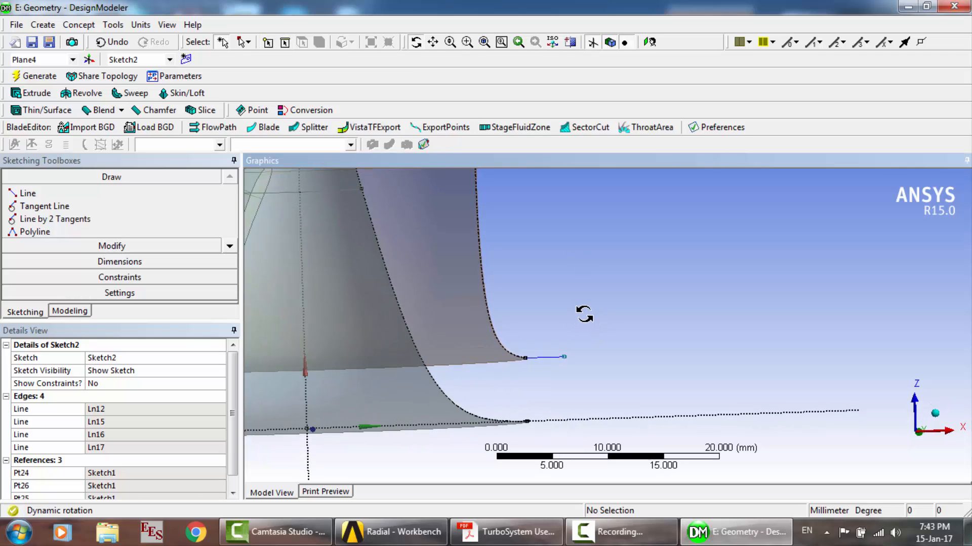
left_click(531, 318)
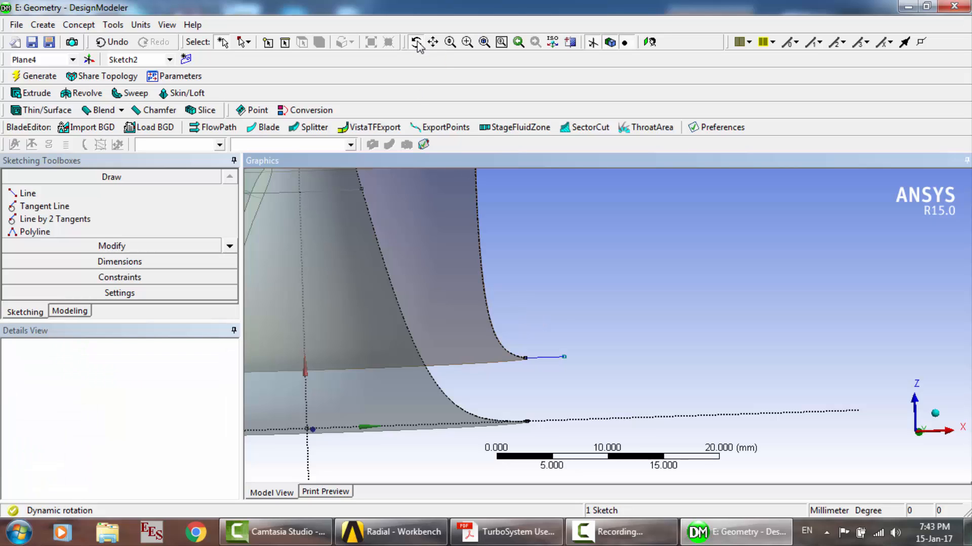
left_click(555, 357)
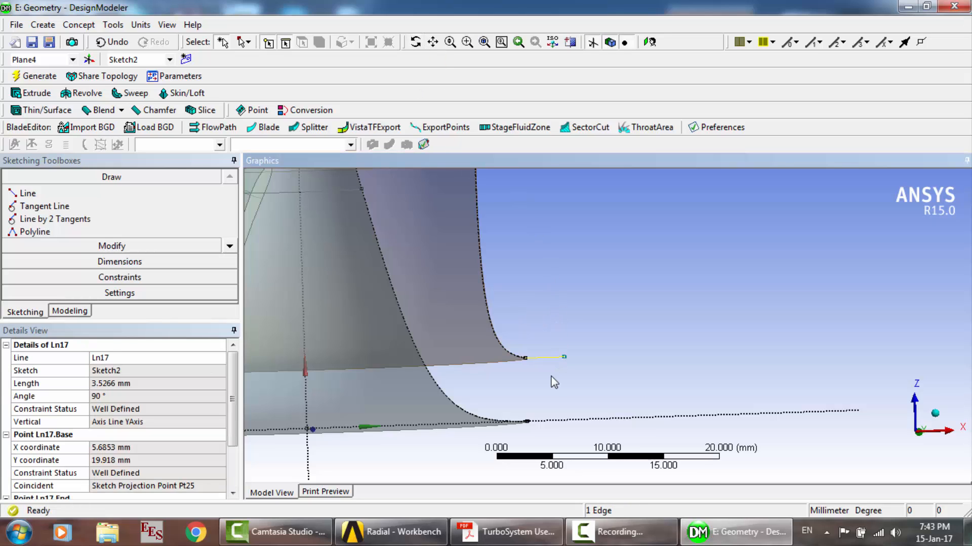
key("Delete")
left_click(120, 194)
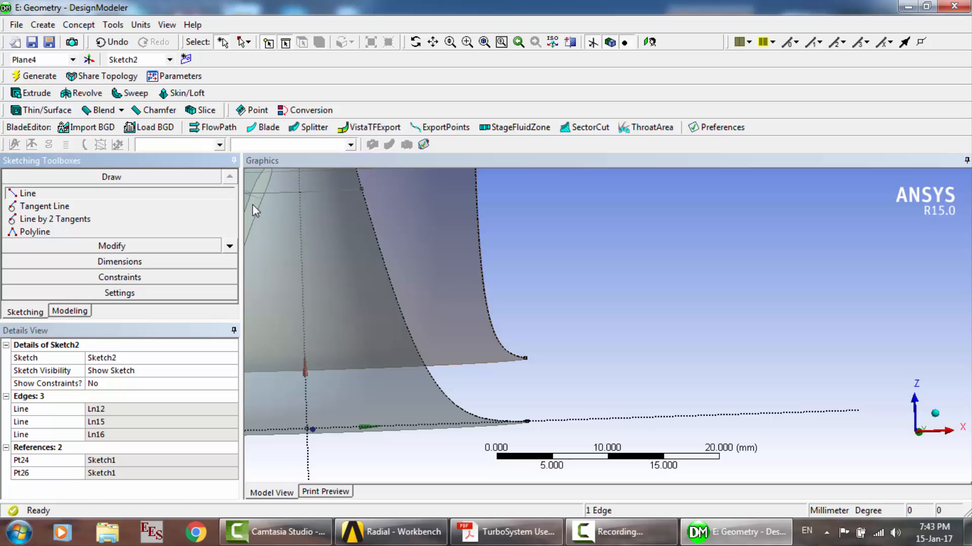
left_click(527, 358)
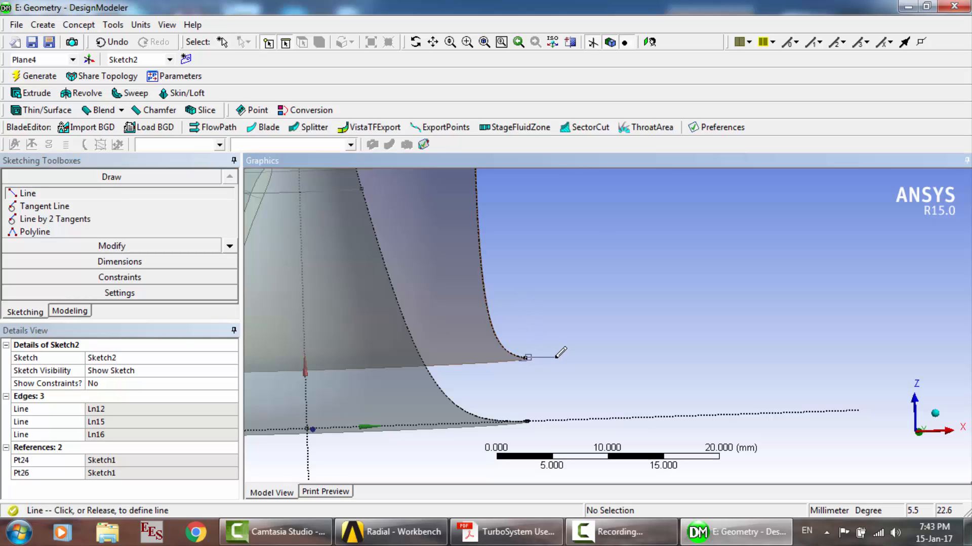
left_click(557, 357)
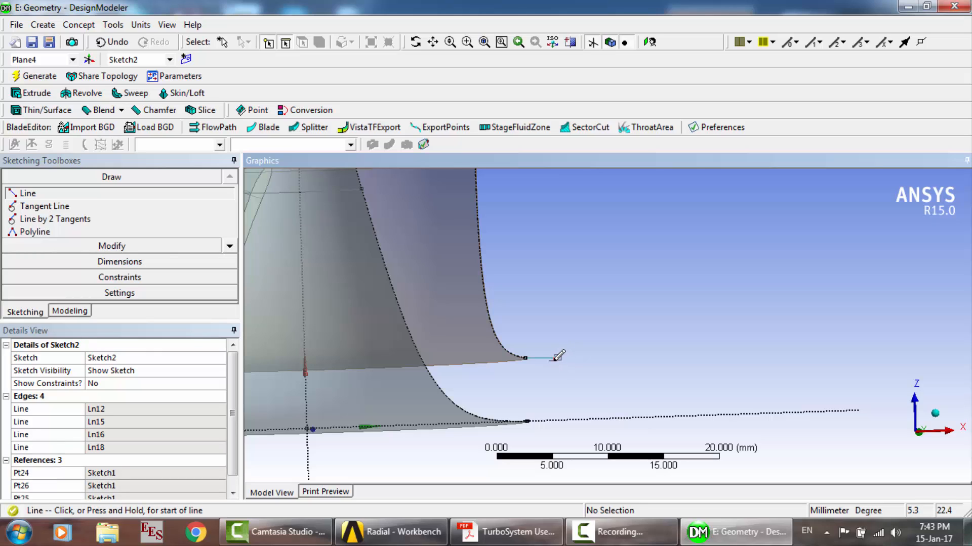
Draw an outlet line from the shroud extension's outer end down to the horizontal axis, and join its lower end to the hub profile's end.
left_click(556, 357)
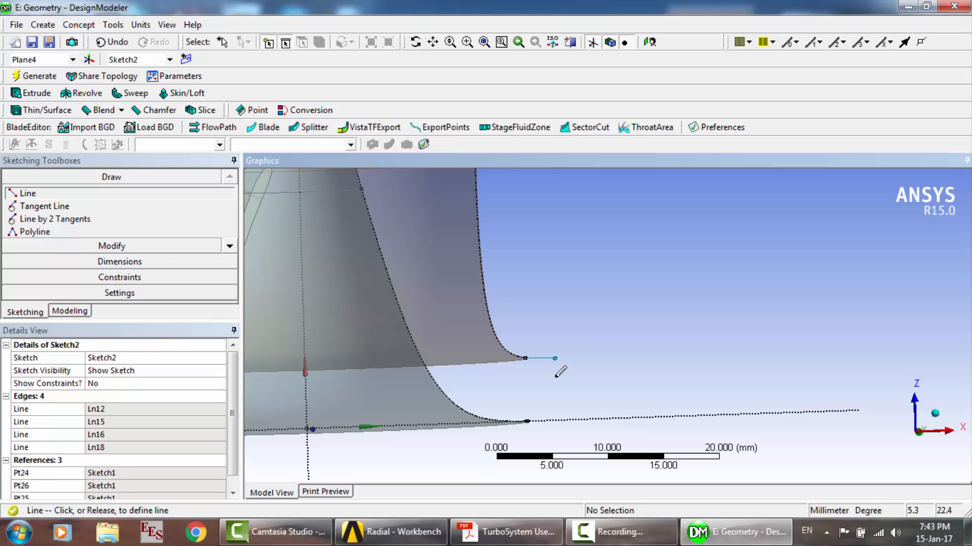
left_click(557, 420)
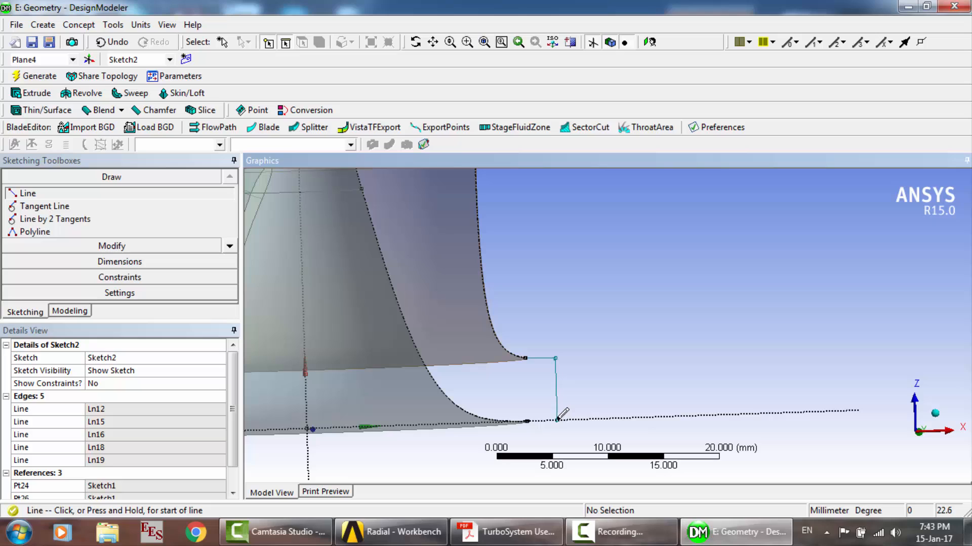
left_click(528, 420)
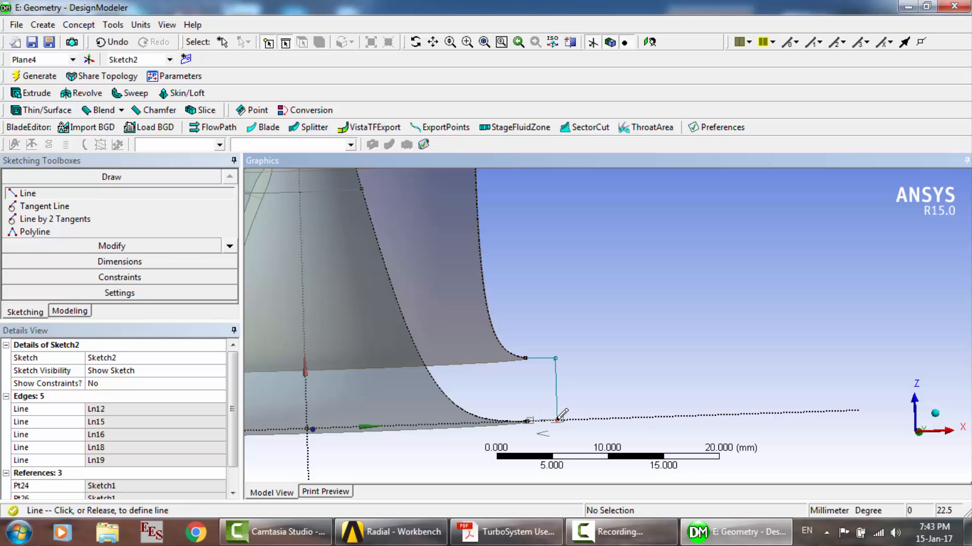
left_click(557, 420)
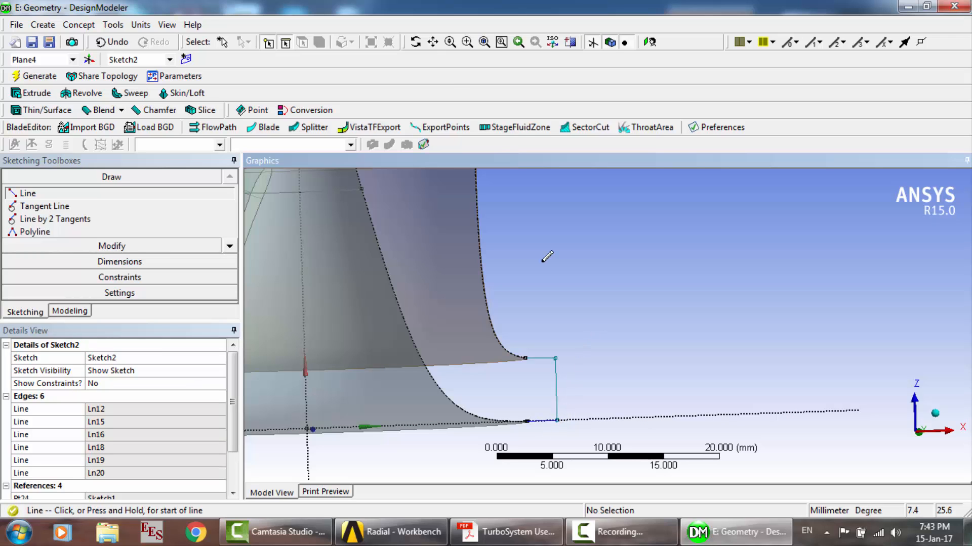
Replace the hub outlet line with one about 2.7 mm long, from the hub profile's lower end to the outlet line's lower end.
left_click(434, 43)
left_click_drag(572, 363, 562, 295)
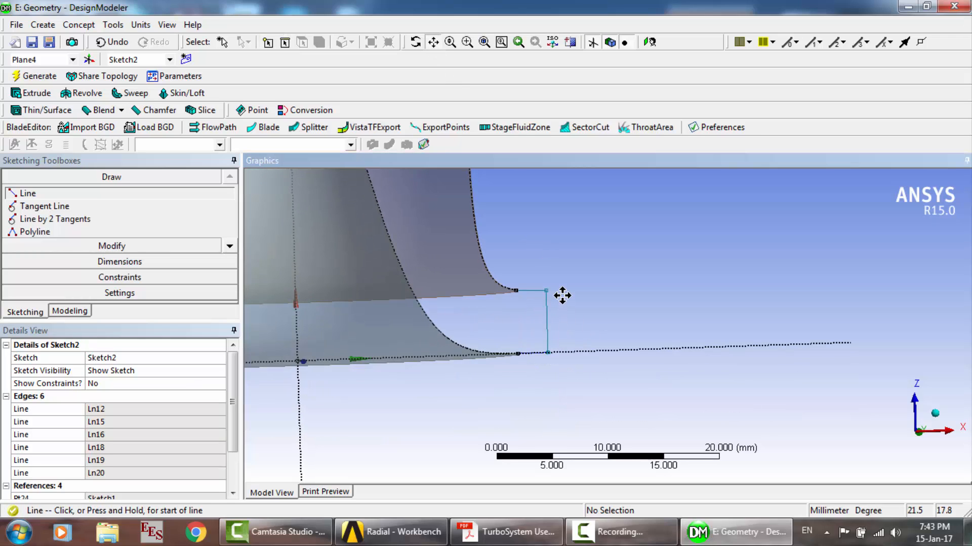
scroll(561, 295, "up", 4)
left_click_drag(420, 351, 569, 354)
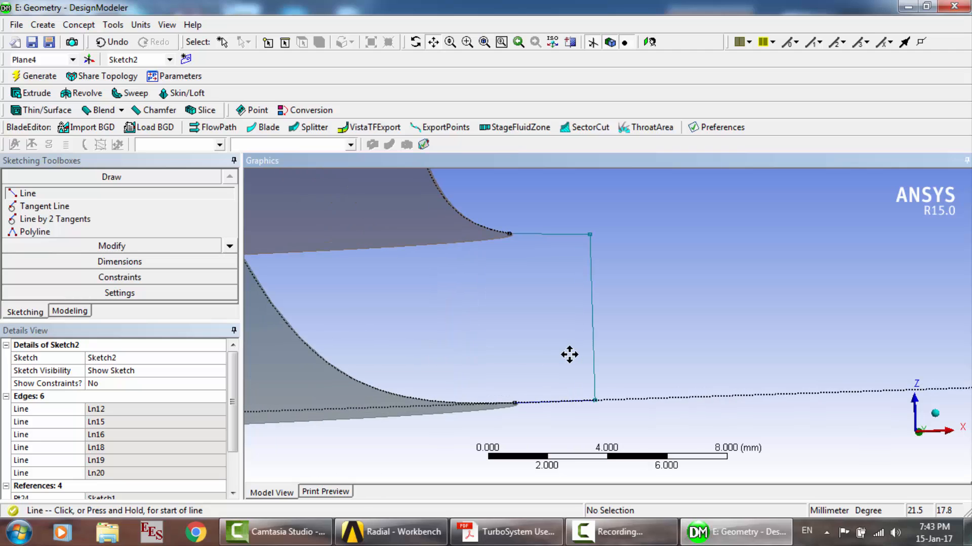
scroll(569, 355, "up", 3)
scroll(570, 354, "down", 1)
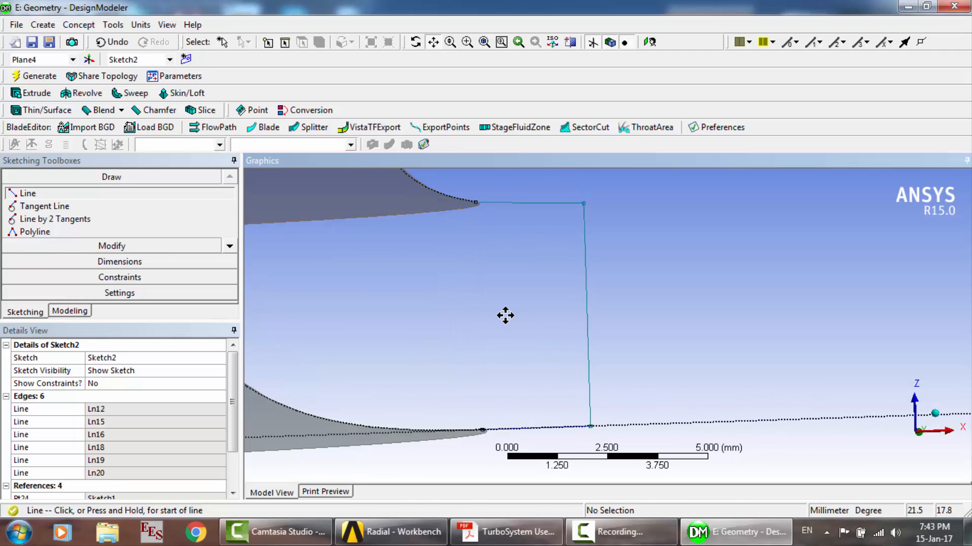
scroll(541, 326, "down", 1)
left_click_drag(542, 327, 538, 319)
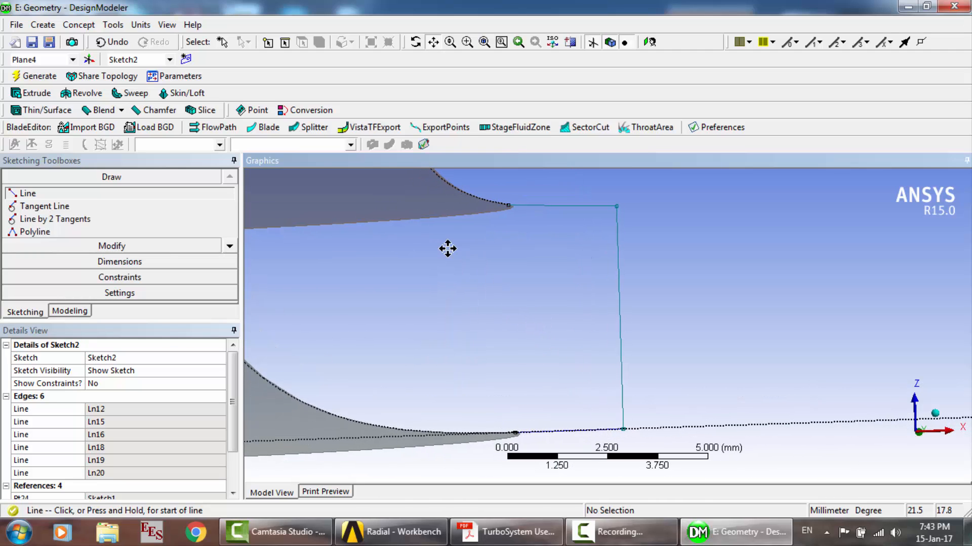
key("Escape")
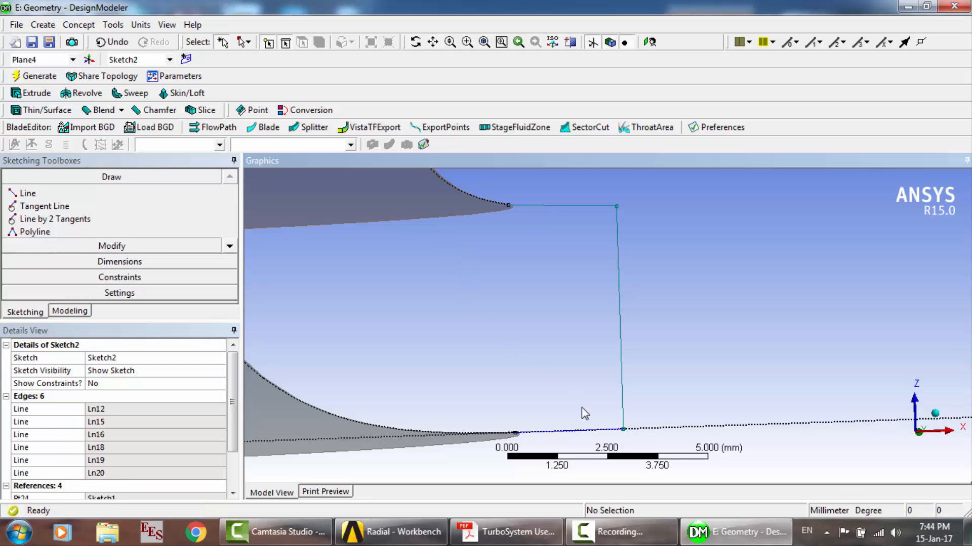
left_click(580, 430)
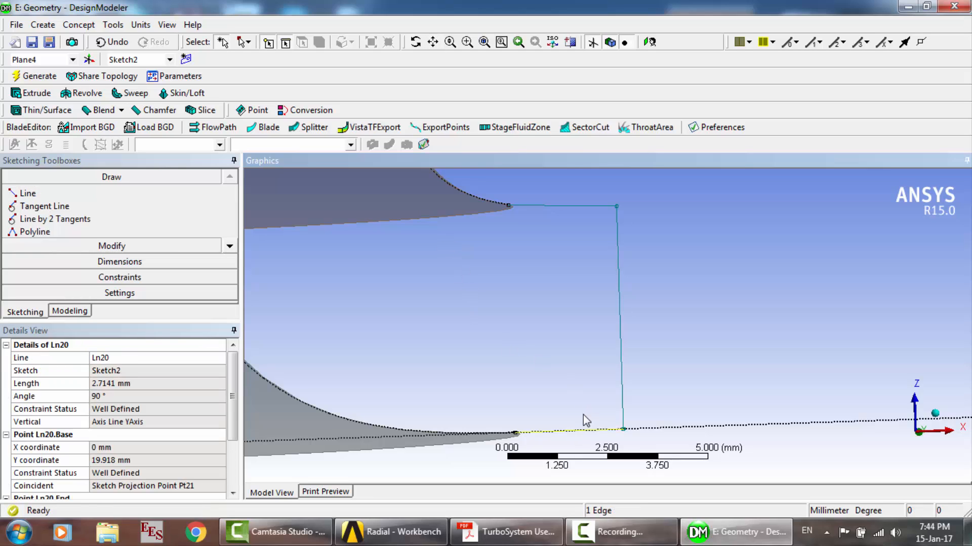
left_click(583, 415)
left_click(71, 193)
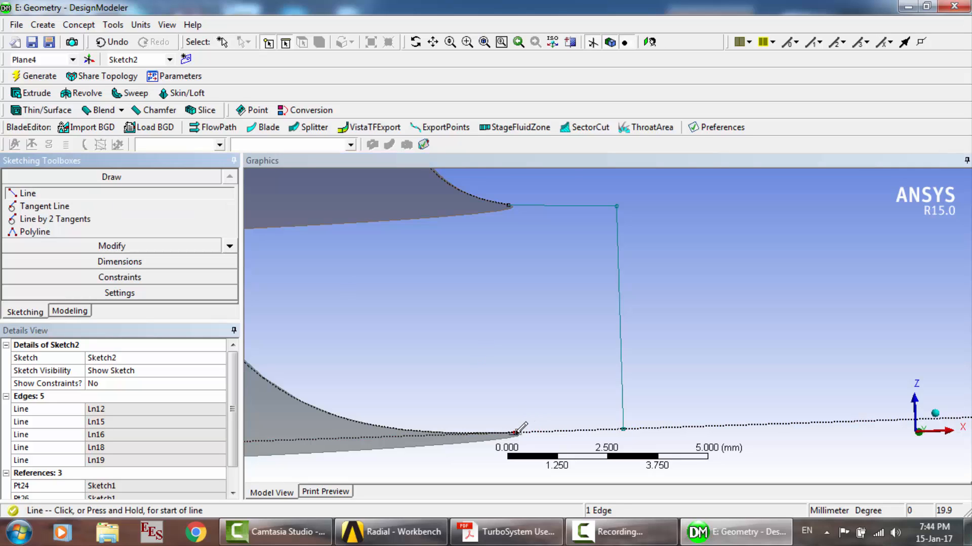
left_click(516, 432)
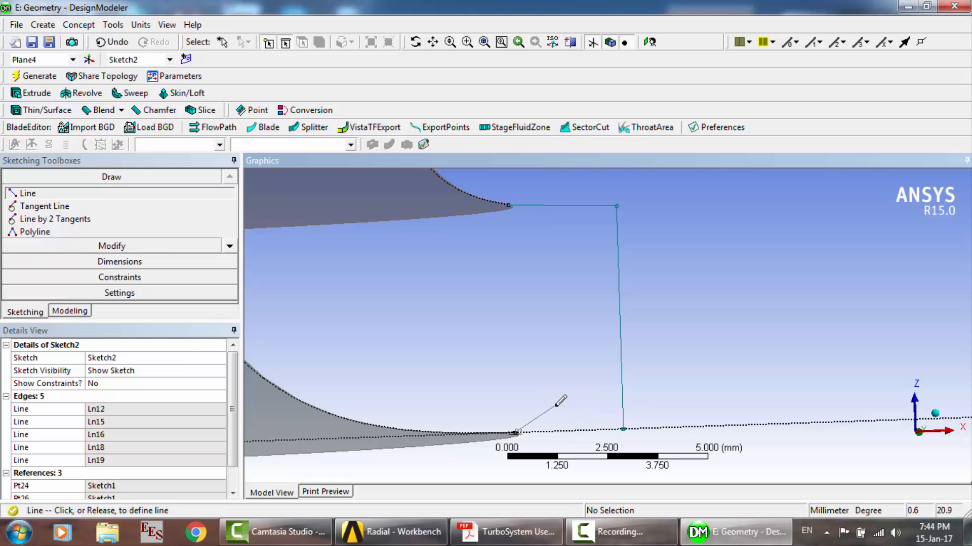
left_click(624, 429)
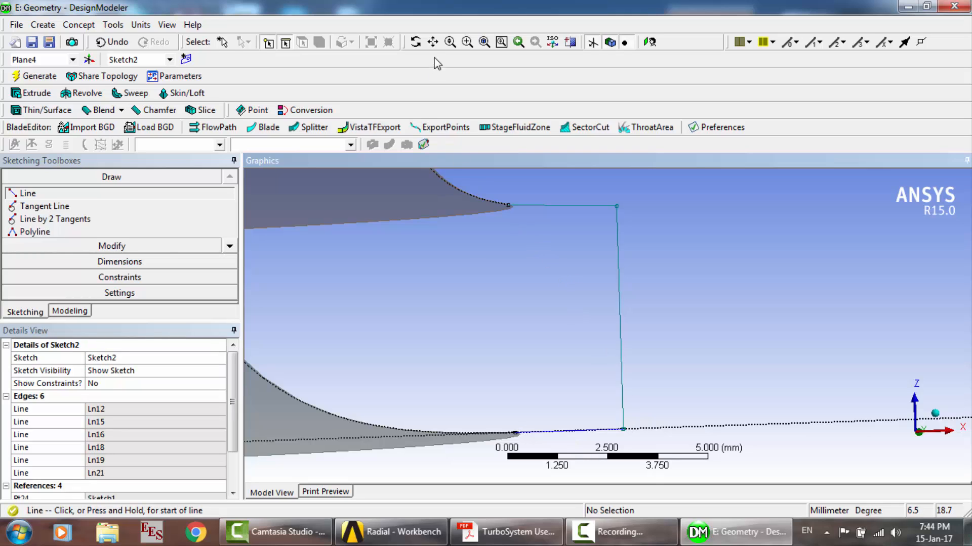
Return to modeling and highlight Sketch2 to review the inlet and outlet outlines against the whole impeller.
left_click(73, 311)
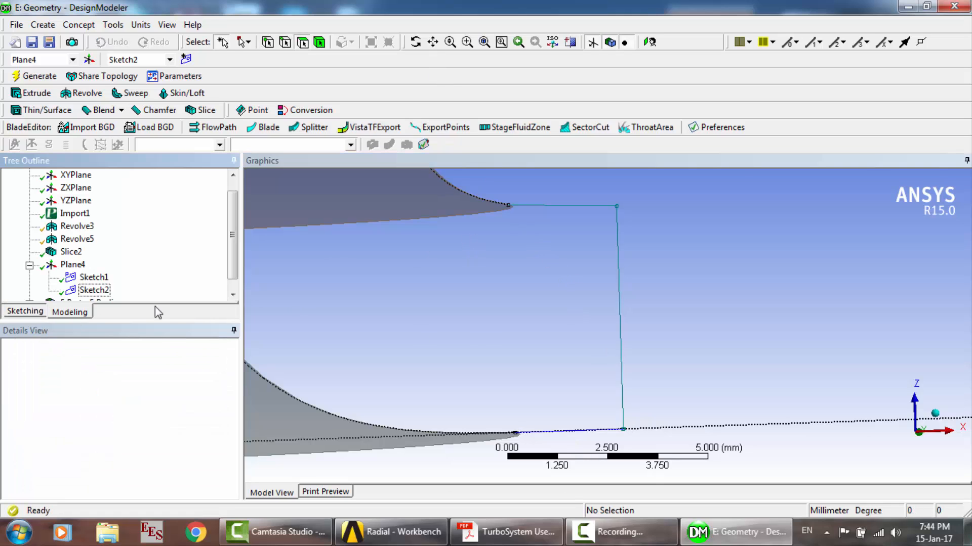
scroll(484, 359, "down", 10)
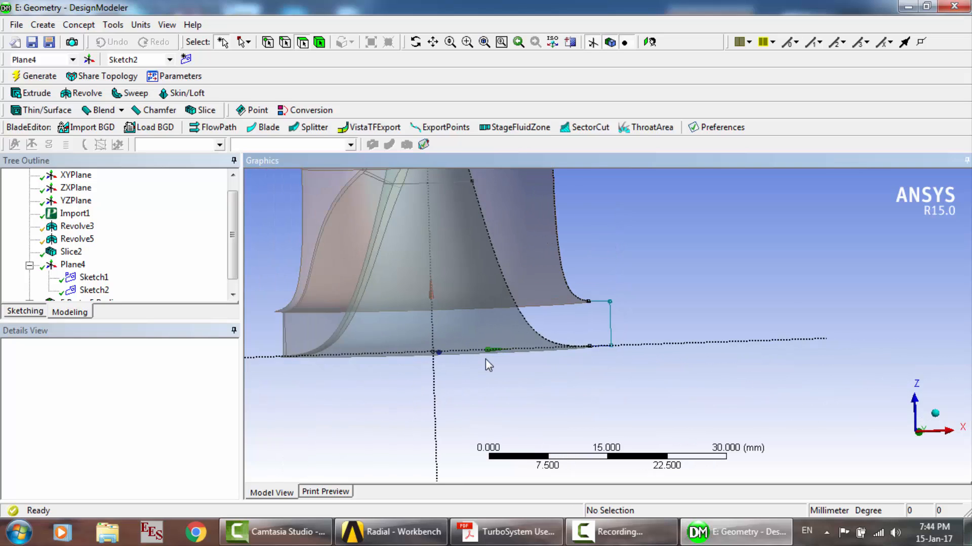
left_click(433, 42)
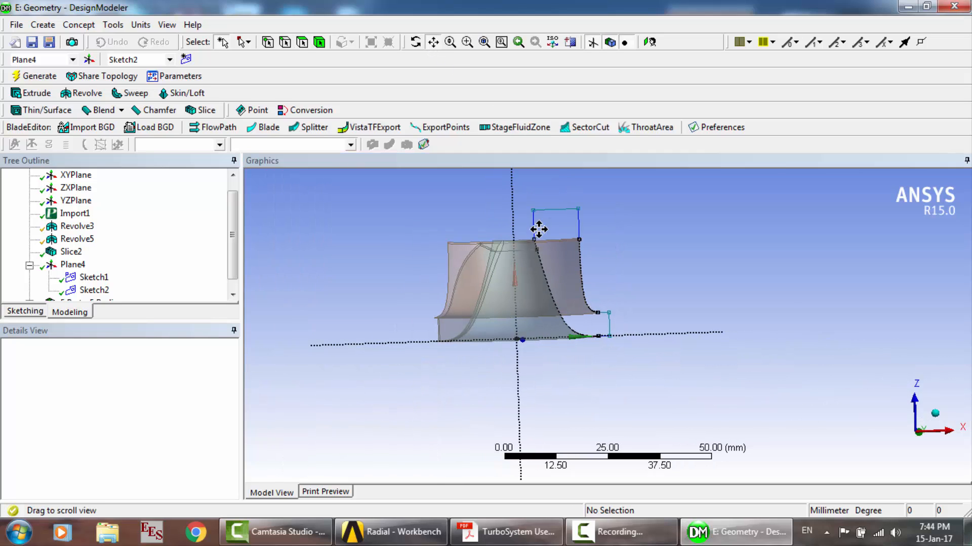
left_click_drag(537, 226, 486, 283)
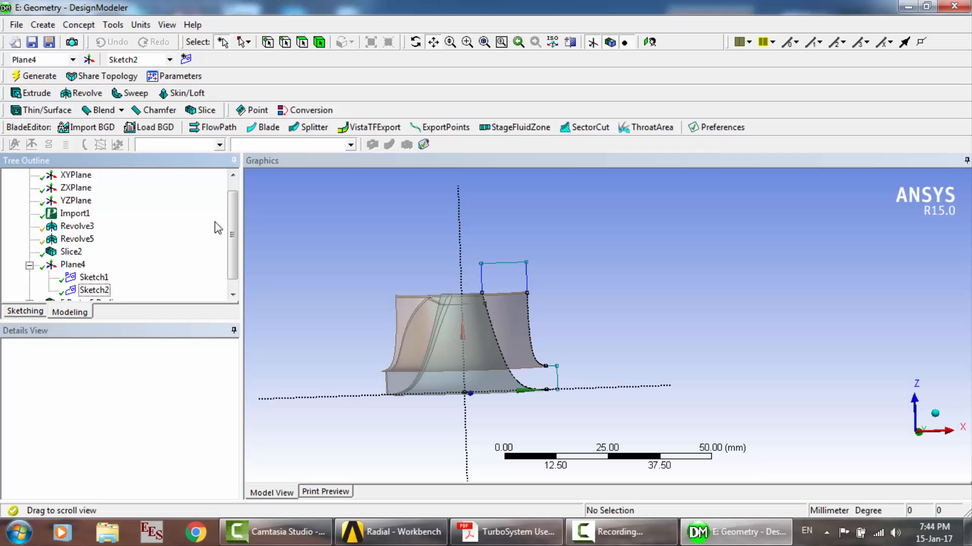
left_click(95, 291)
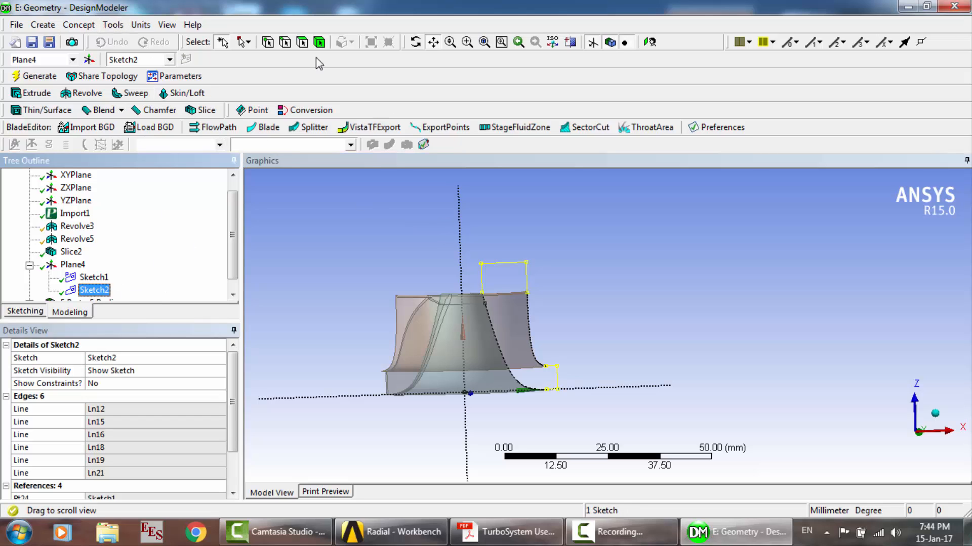
left_click(286, 43)
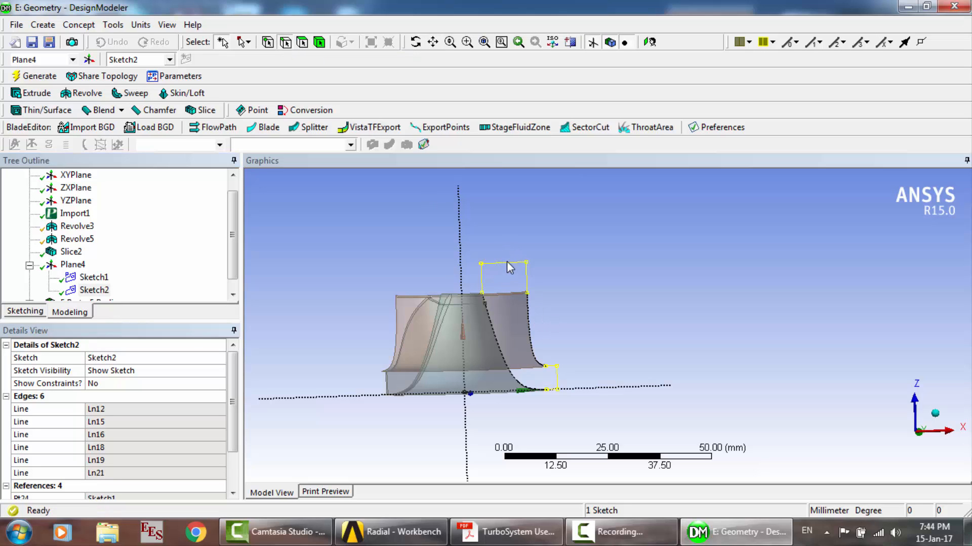
left_click(506, 277)
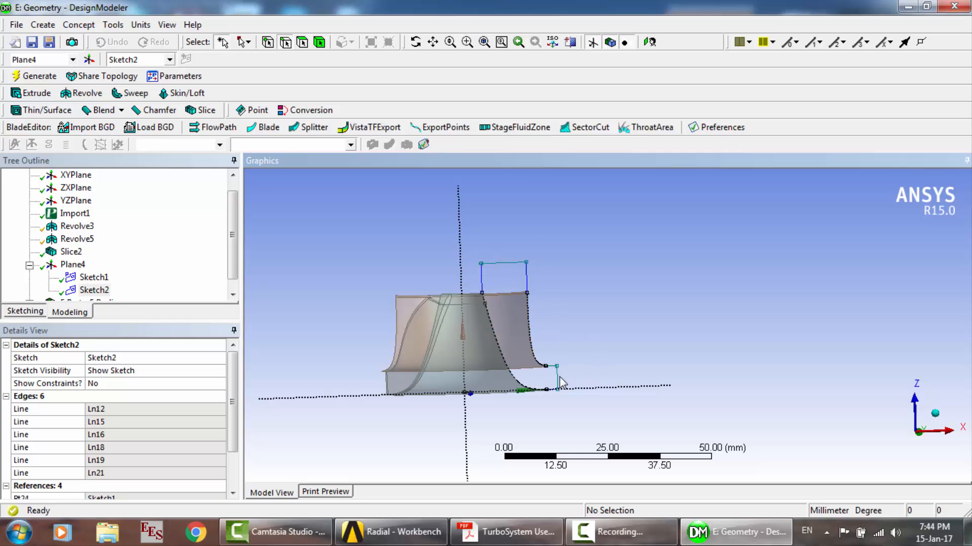
Create a line body from Sketch2 with Lines From Sketches, using the Add Material operation, and generate it.
left_click(80, 25)
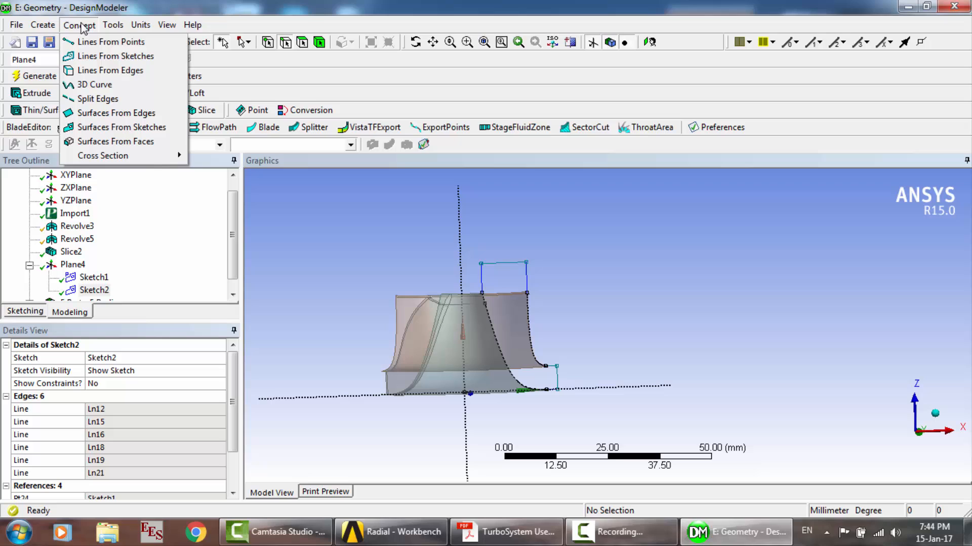
left_click(112, 56)
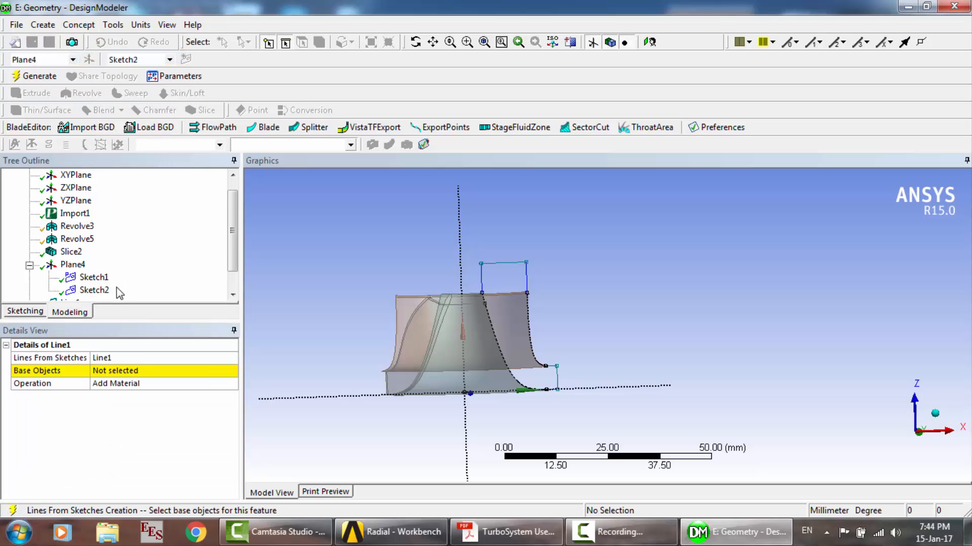
left_click(94, 290)
left_click(128, 373)
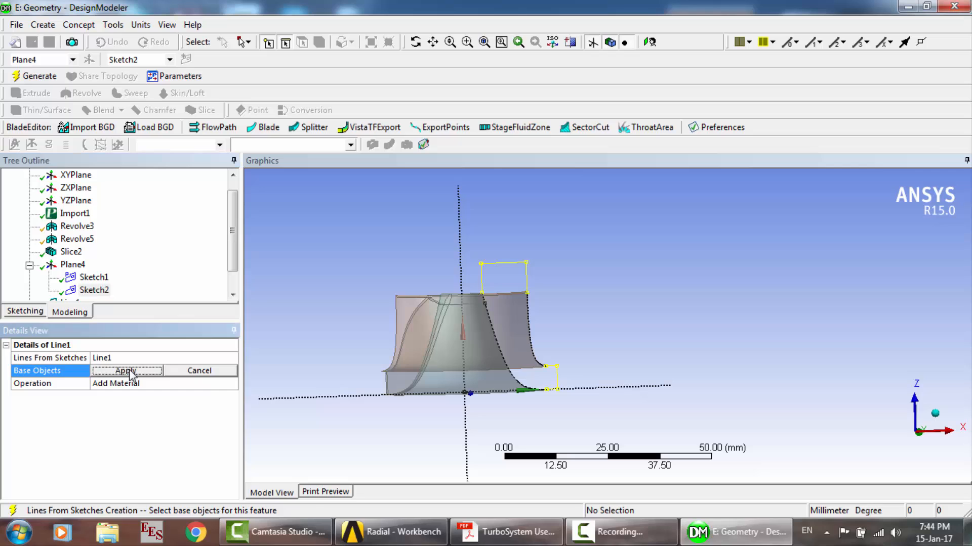
left_click(41, 76)
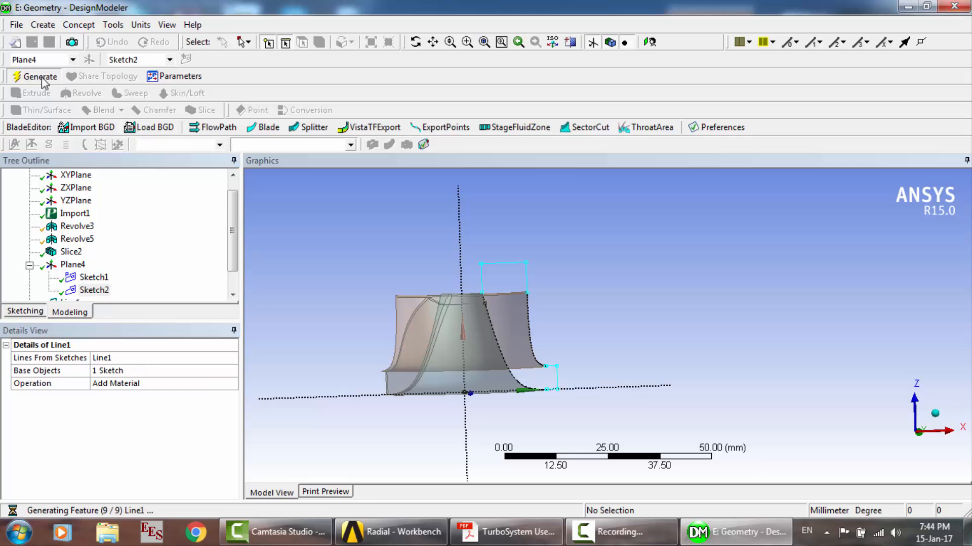
left_click(284, 43)
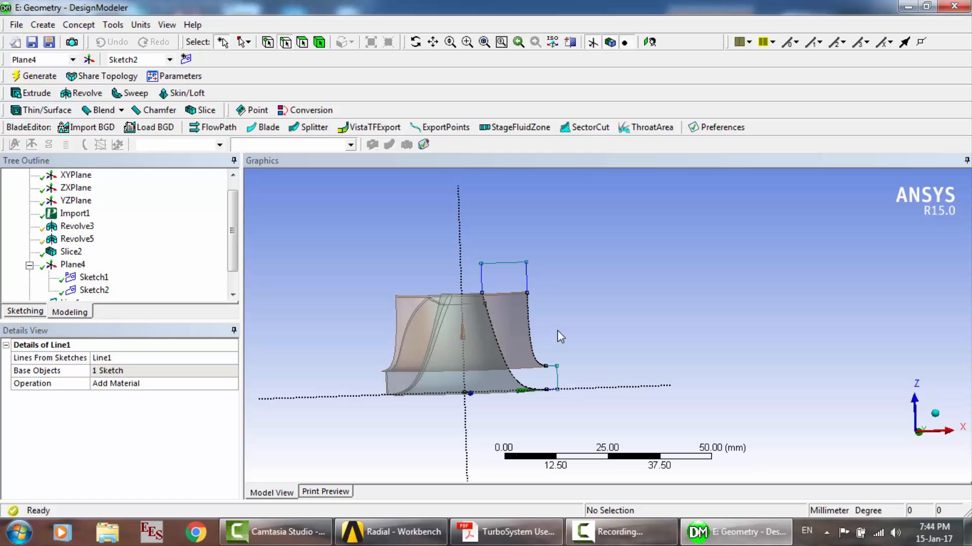
Create a new plane based on ZXPlane with no transform and generate it.
scroll(198, 254, "up", 1)
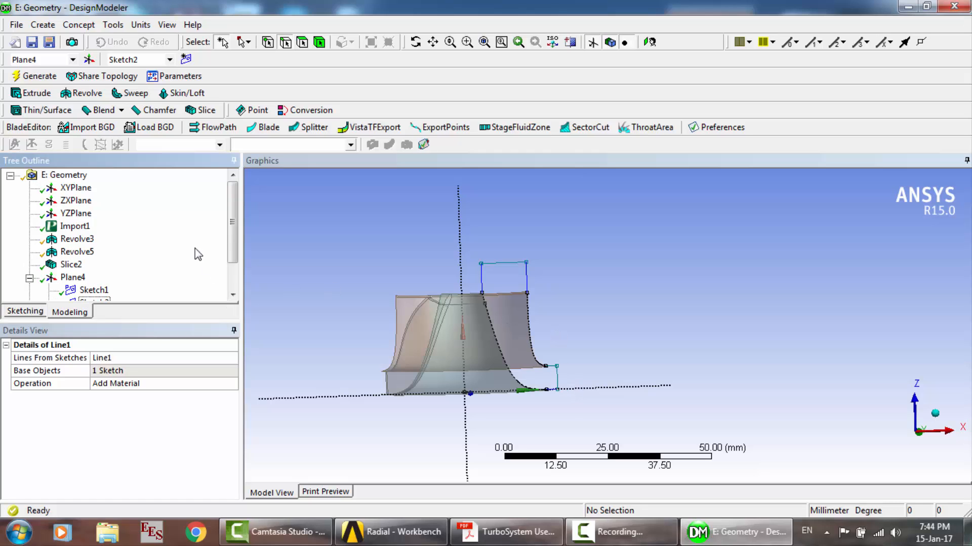
left_click(86, 202)
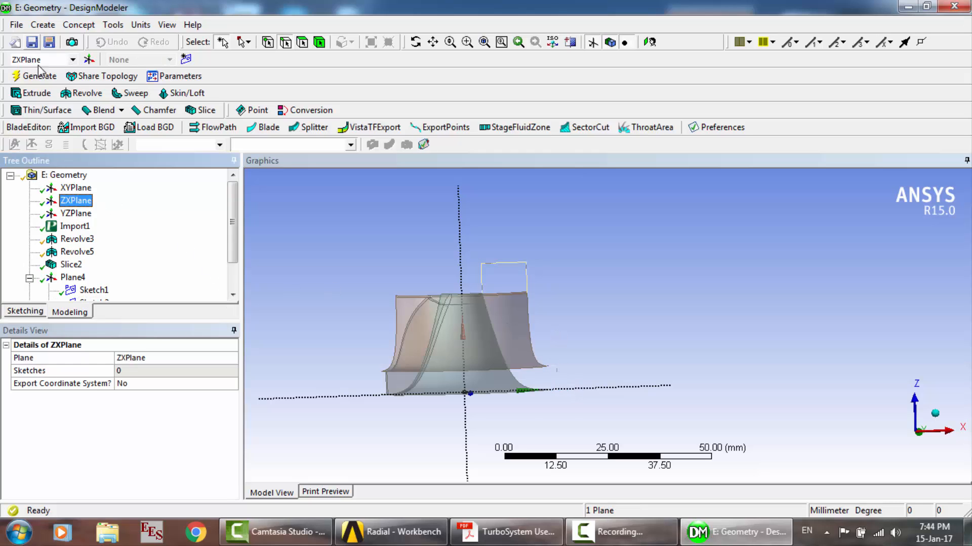
left_click(89, 60)
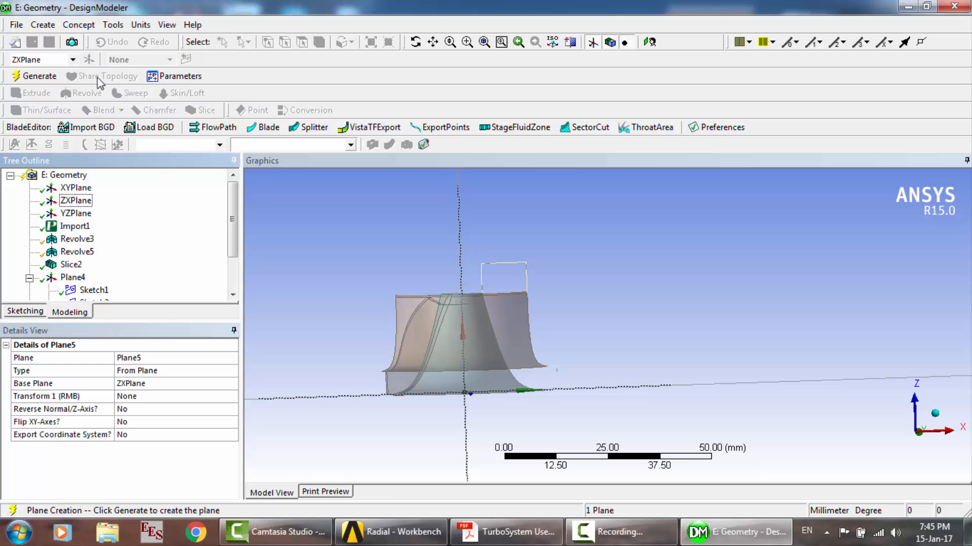
left_click(36, 76)
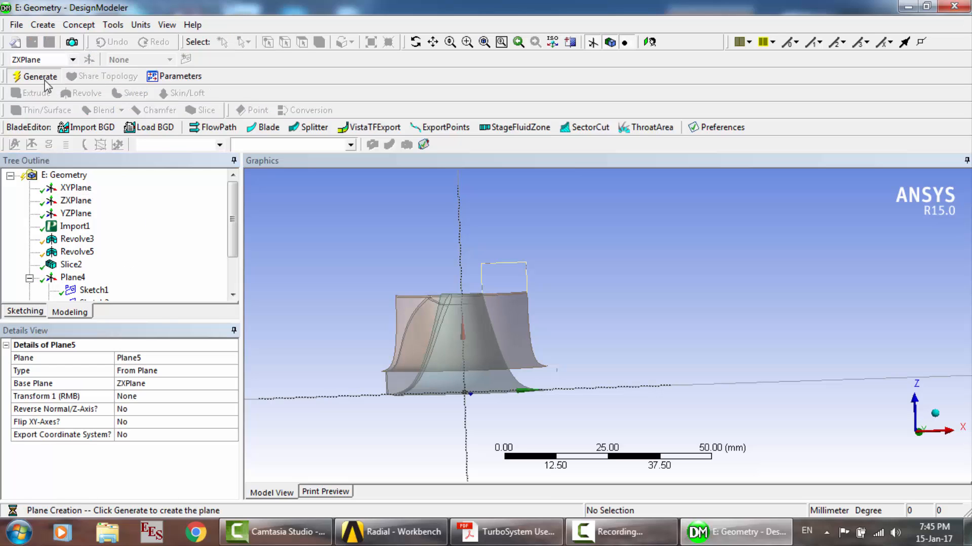
Insert a sketch projection on Plane5 and name it Hub.
scroll(157, 241, "down", 2)
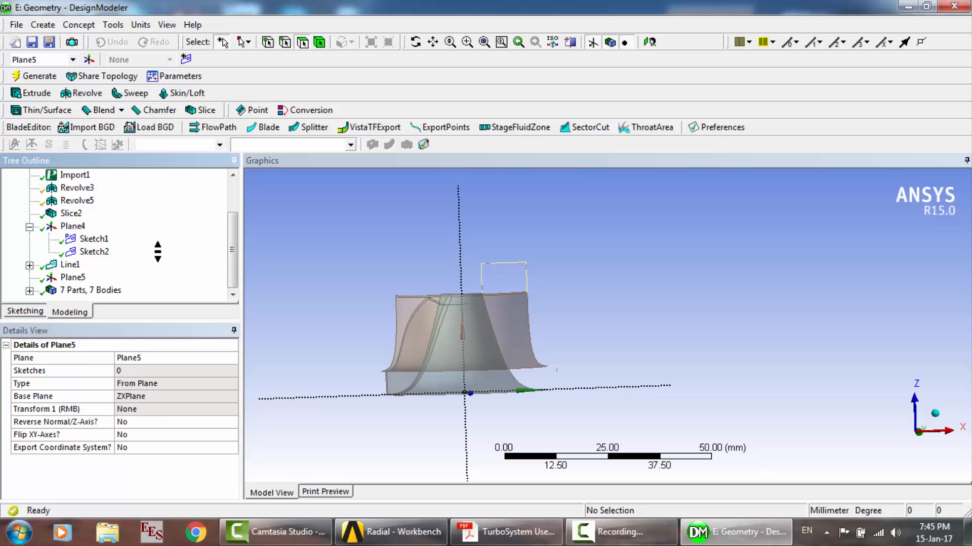
left_click(75, 279)
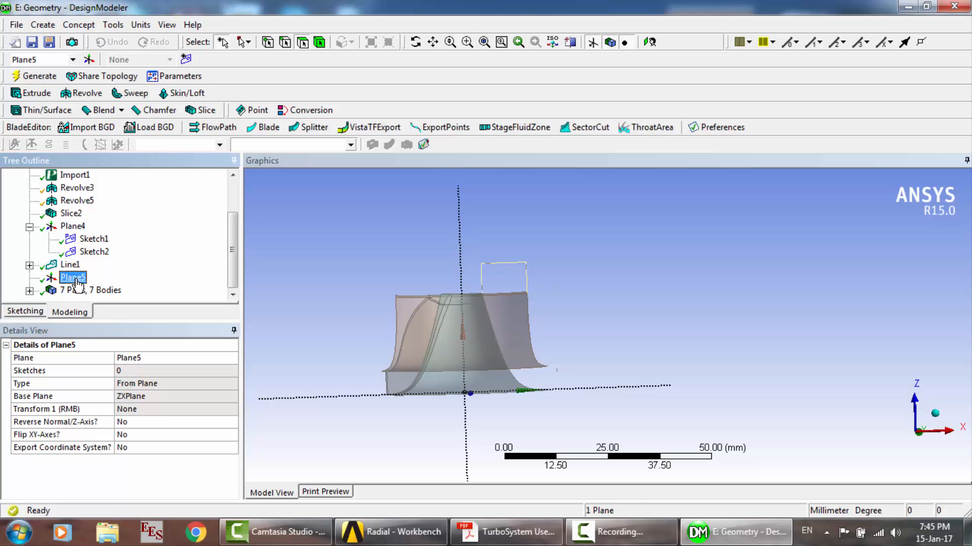
right_click(77, 281)
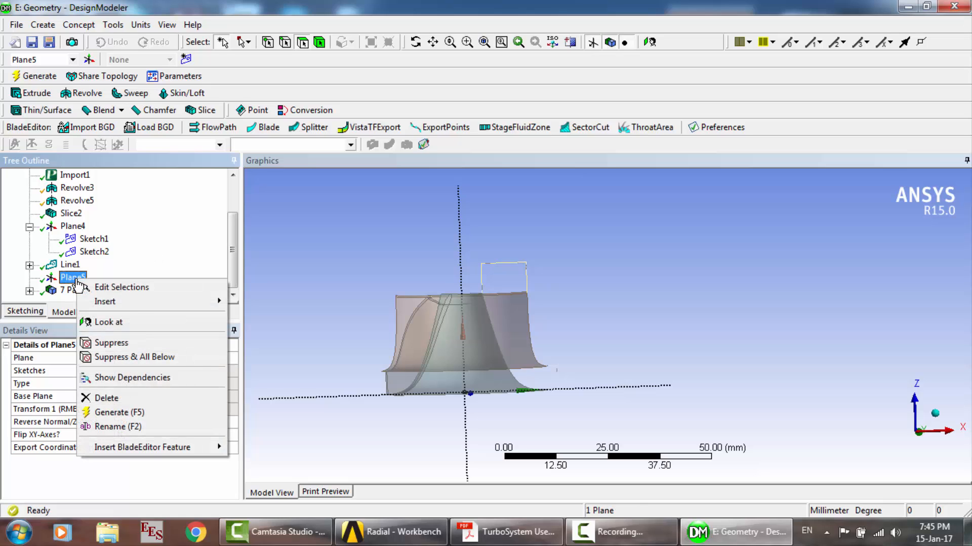
mouse_move(141, 302)
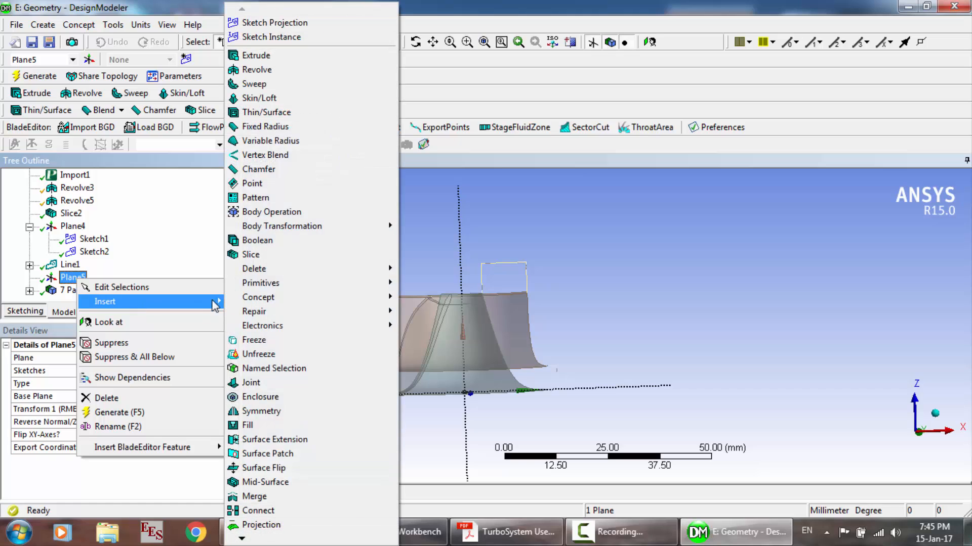
left_click(287, 22)
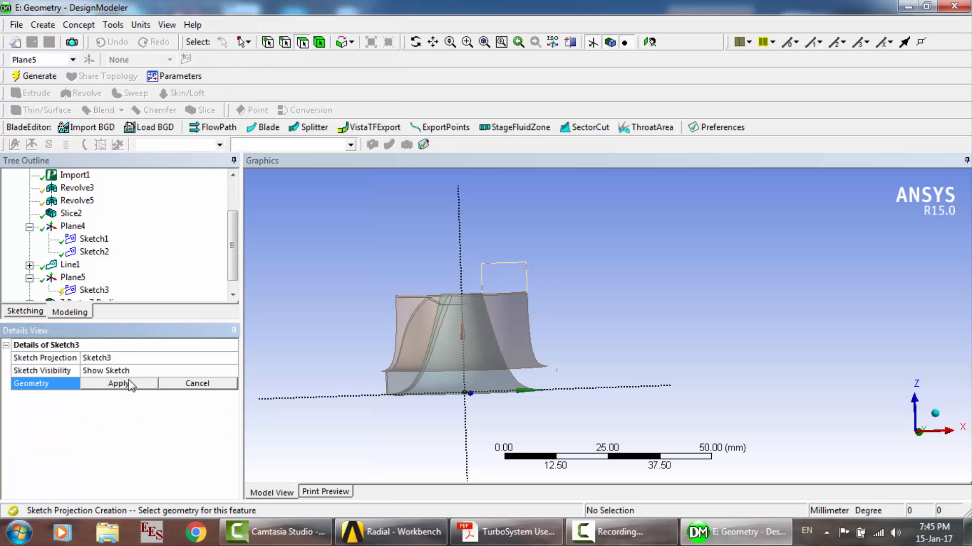
left_click(124, 357)
type("H")
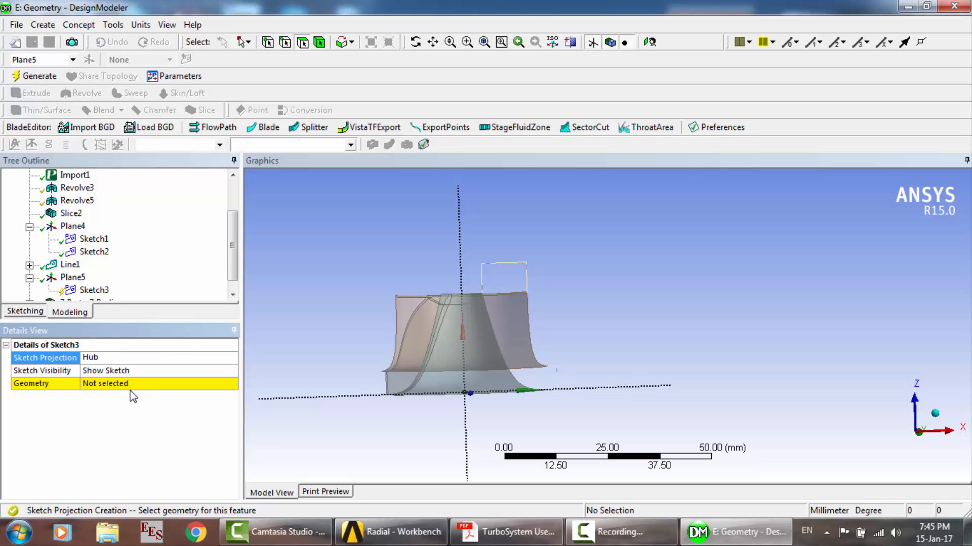
type("ub")
key("Return")
Use the hub inlet line, both hub profile edges and the hub outlet line as the Hub projection's geometry, and generate it.
left_click(105, 387)
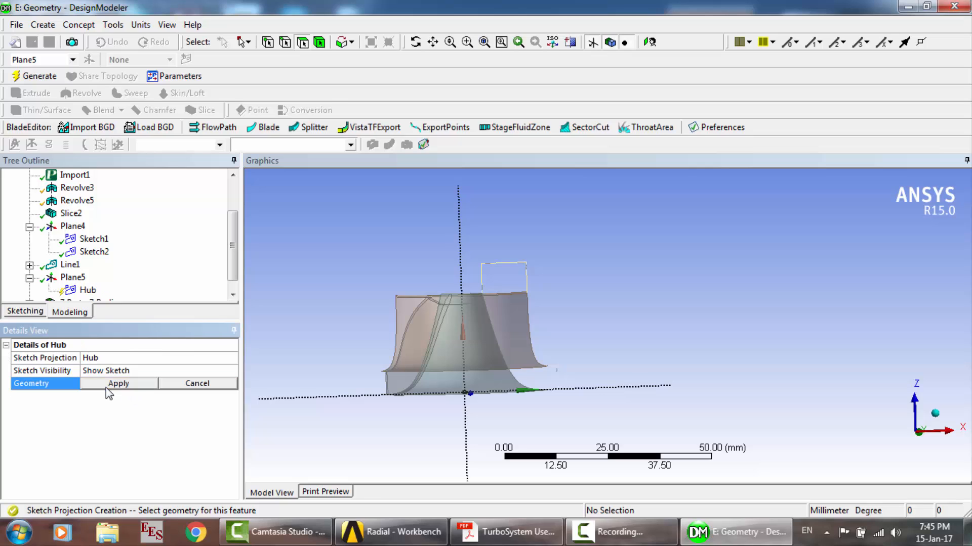
left_click(285, 43)
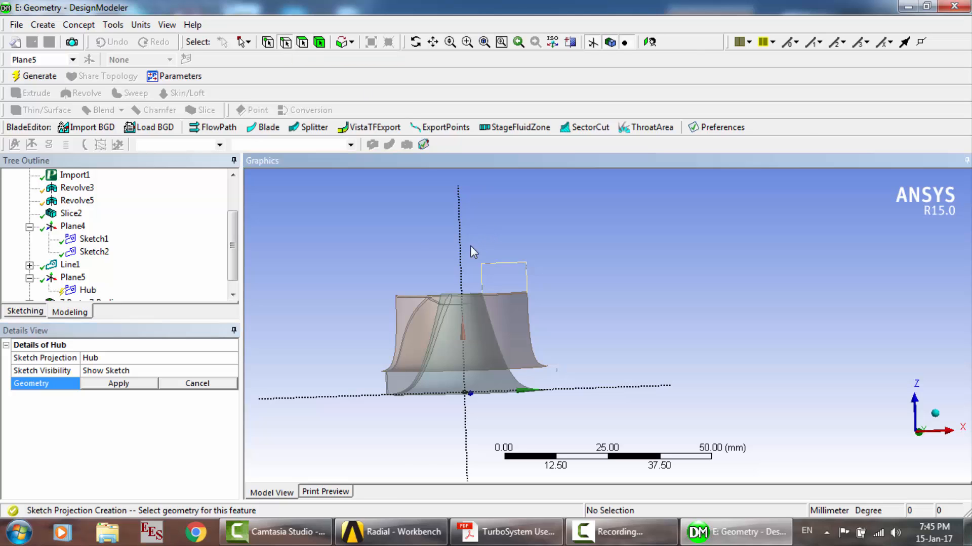
scroll(471, 250, "up", 2)
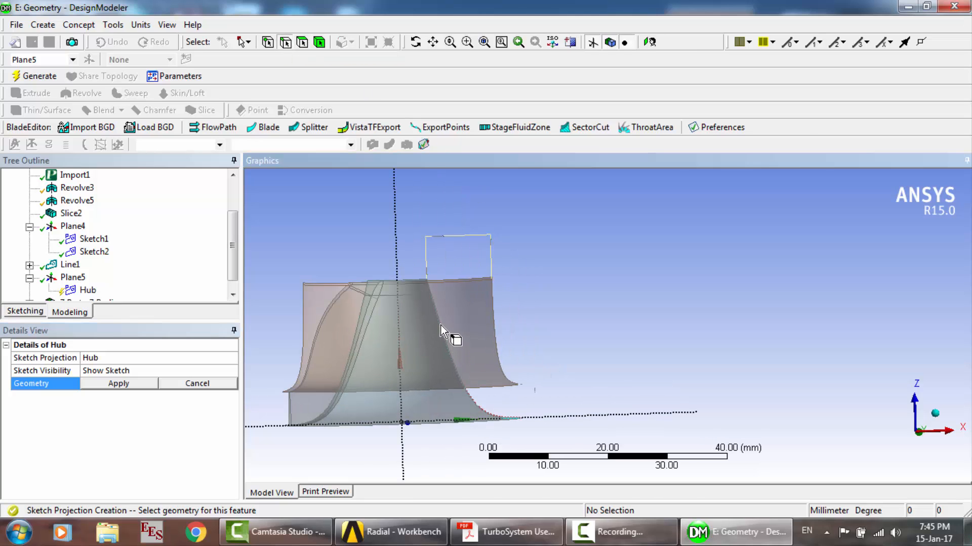
left_click(427, 259)
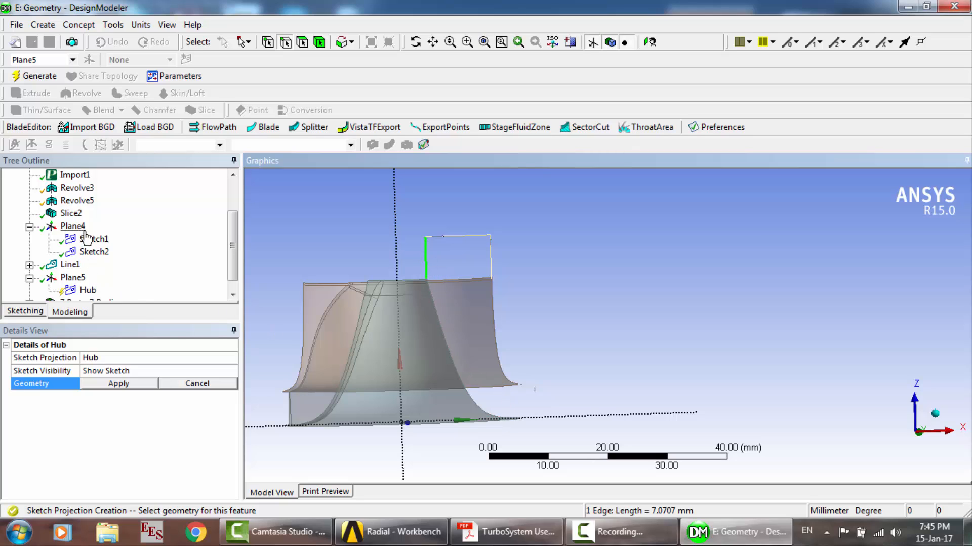
left_click(75, 226)
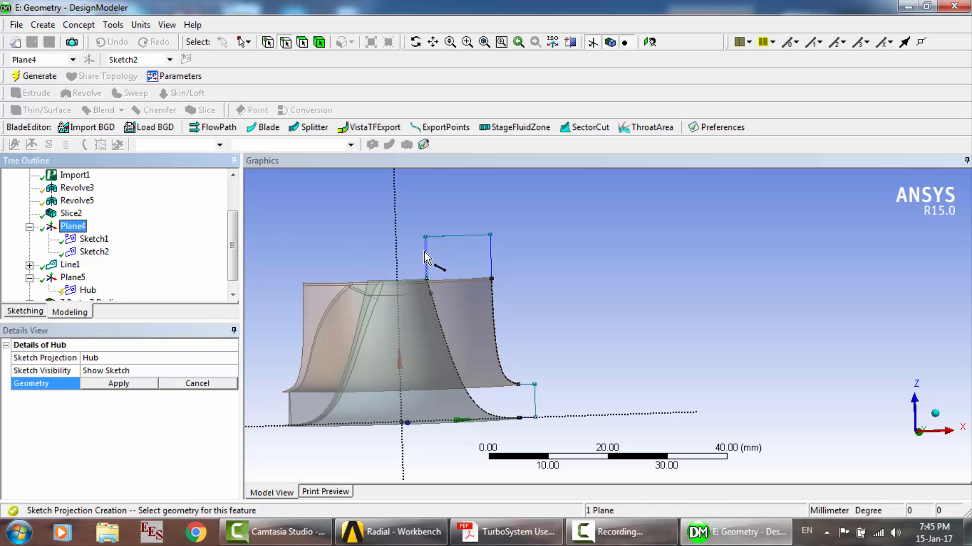
left_click(431, 267)
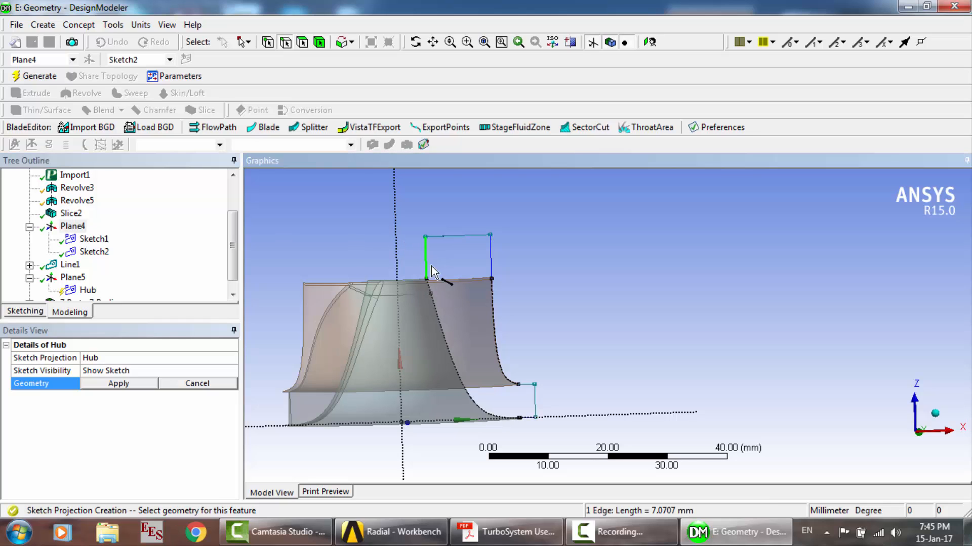
left_click(429, 292, "ctrl")
left_click(453, 336, "ctrl")
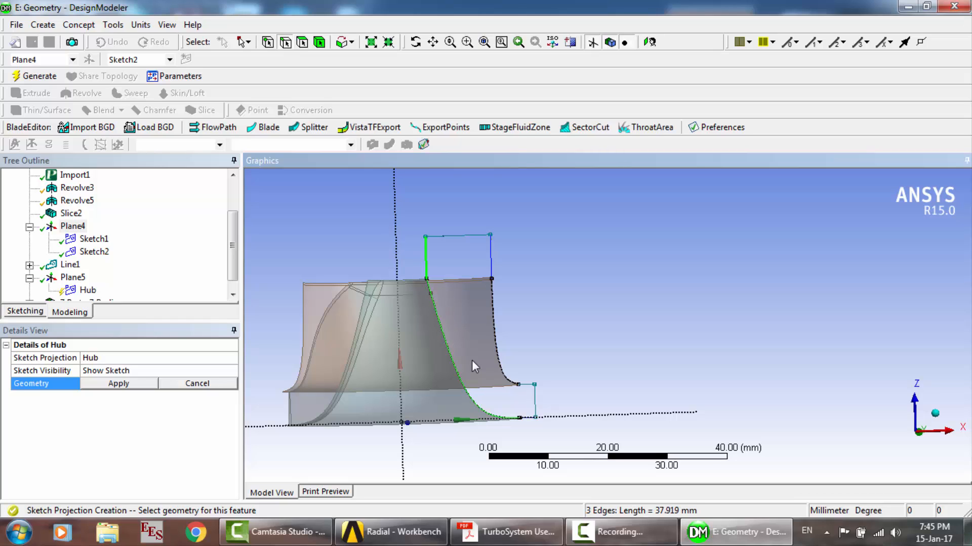
left_click(527, 420, "ctrl")
left_click(122, 383)
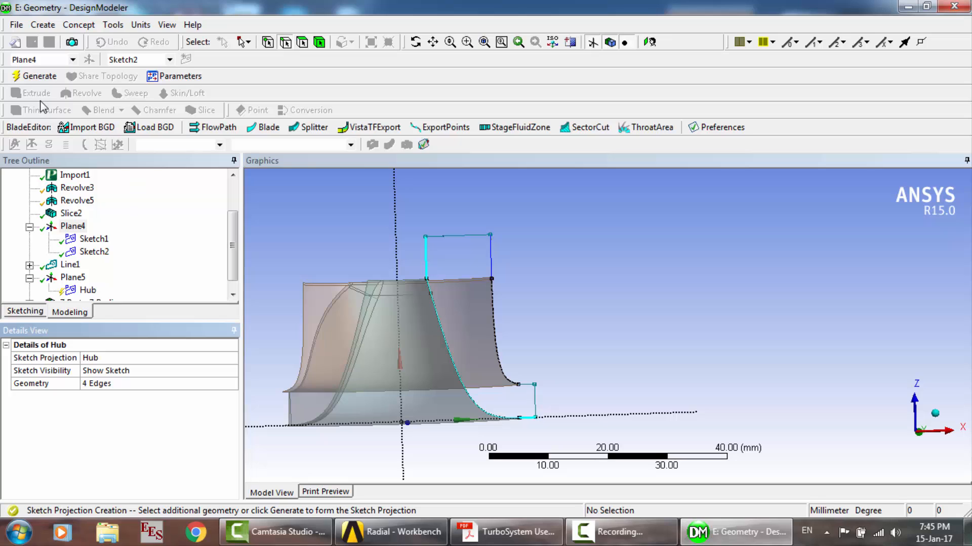
left_click(40, 80)
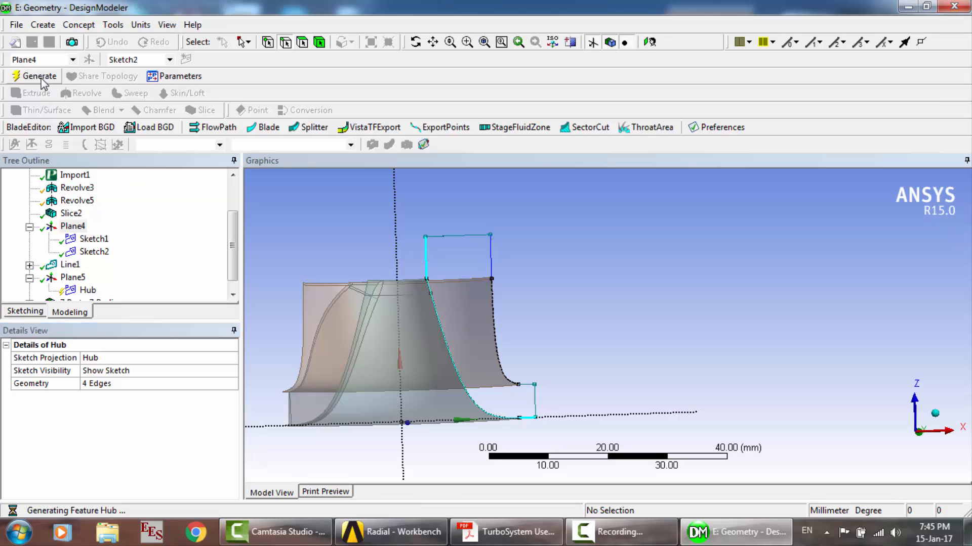
Insert a second sketch projection on Plane5, using the shroud inlet line, shroud profile curve and shroud outlet line as its geometry.
left_click(74, 279)
right_click(73, 278)
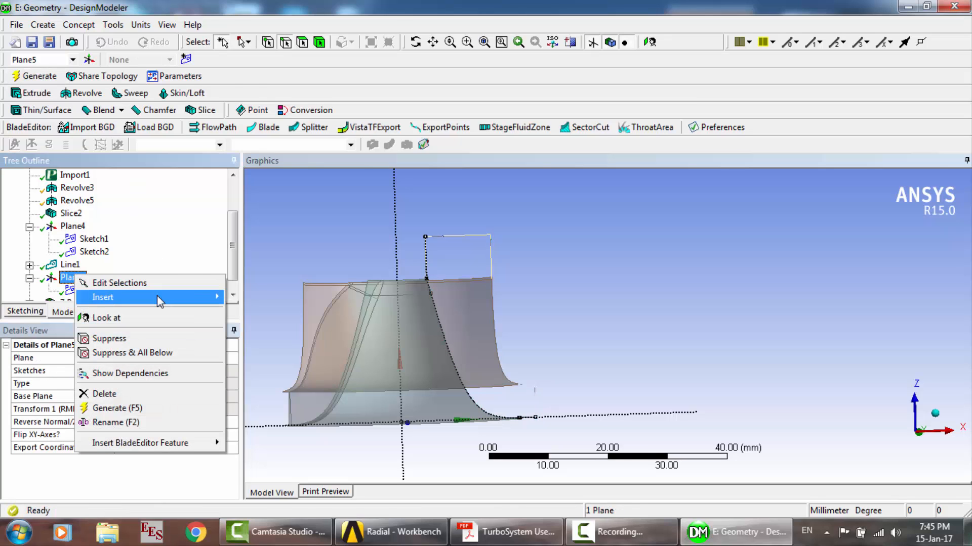
mouse_move(157, 297)
left_click(274, 23)
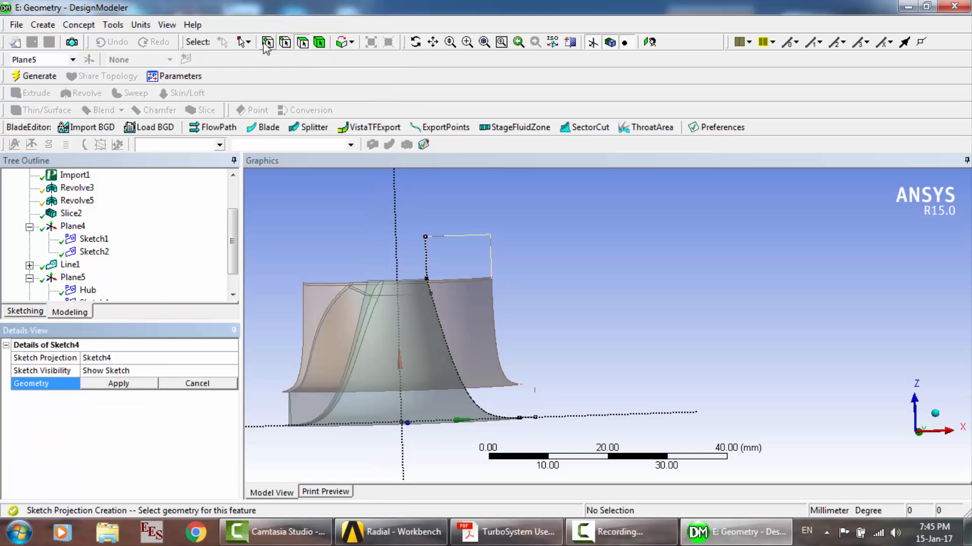
left_click(285, 42)
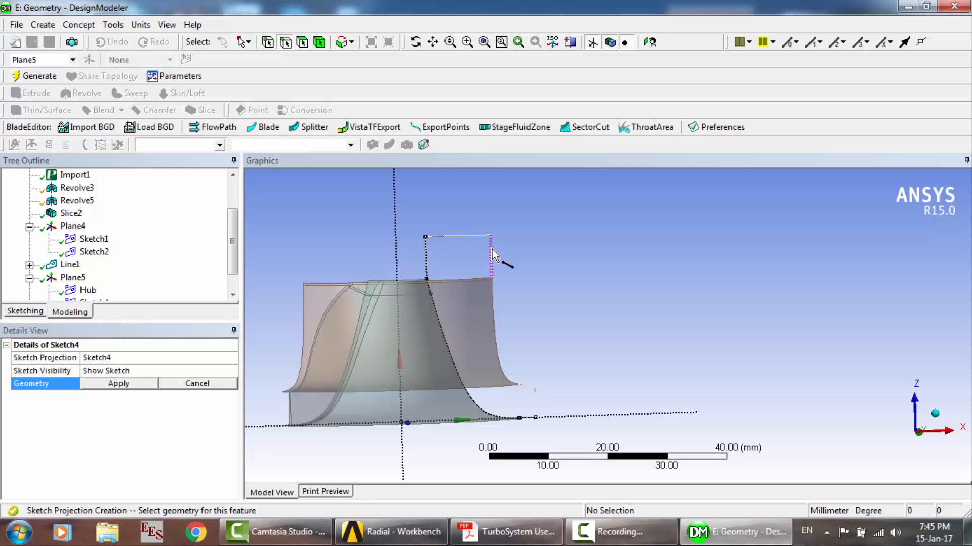
left_click(491, 274)
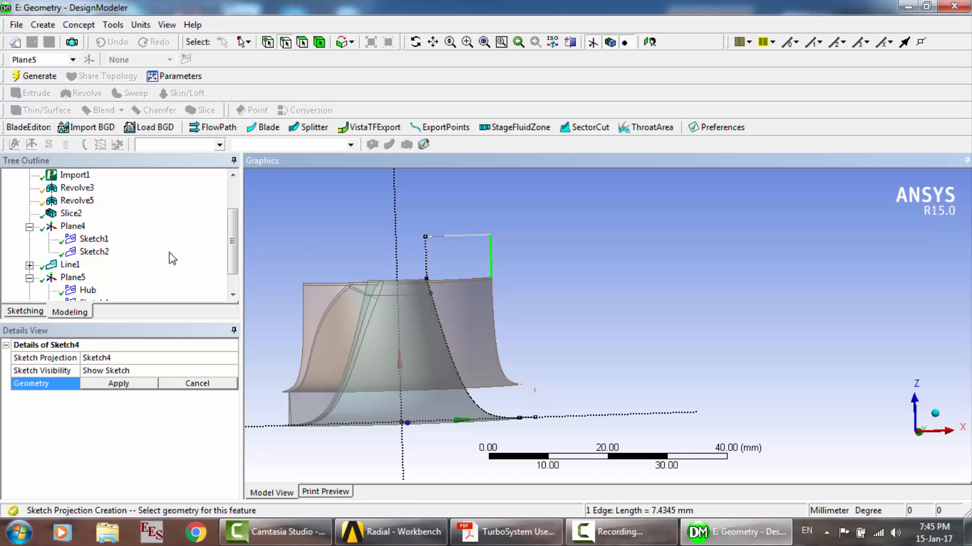
left_click(72, 226)
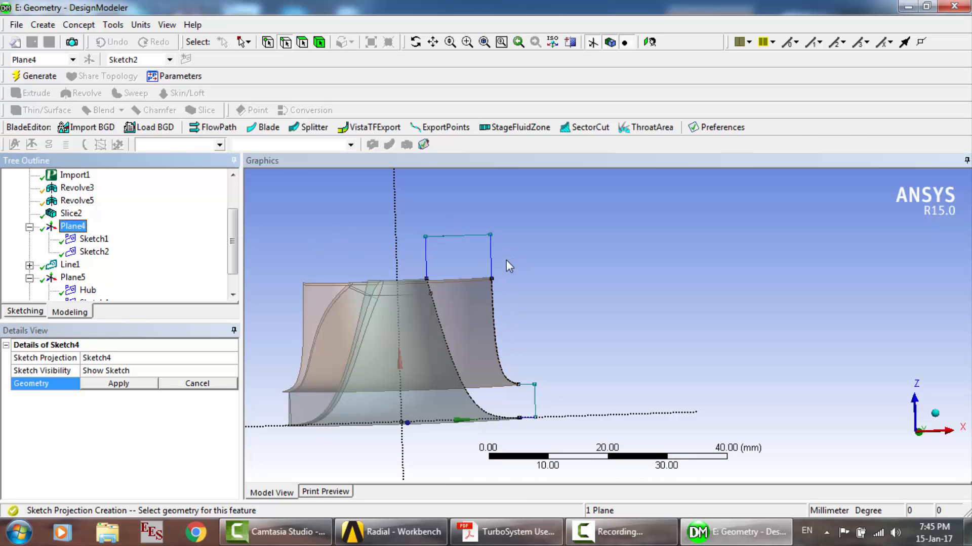
left_click(491, 261)
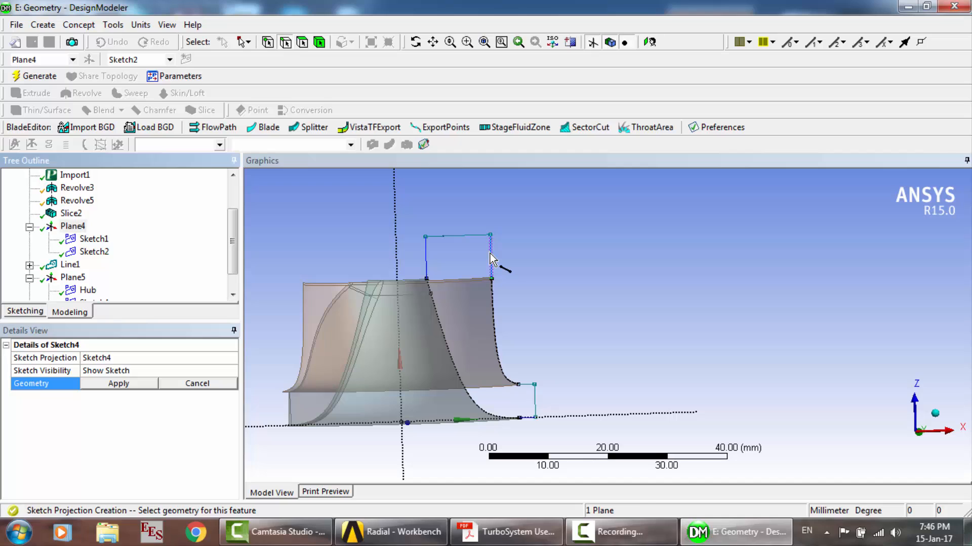
left_click(493, 322, "ctrl")
left_click(527, 385, "ctrl")
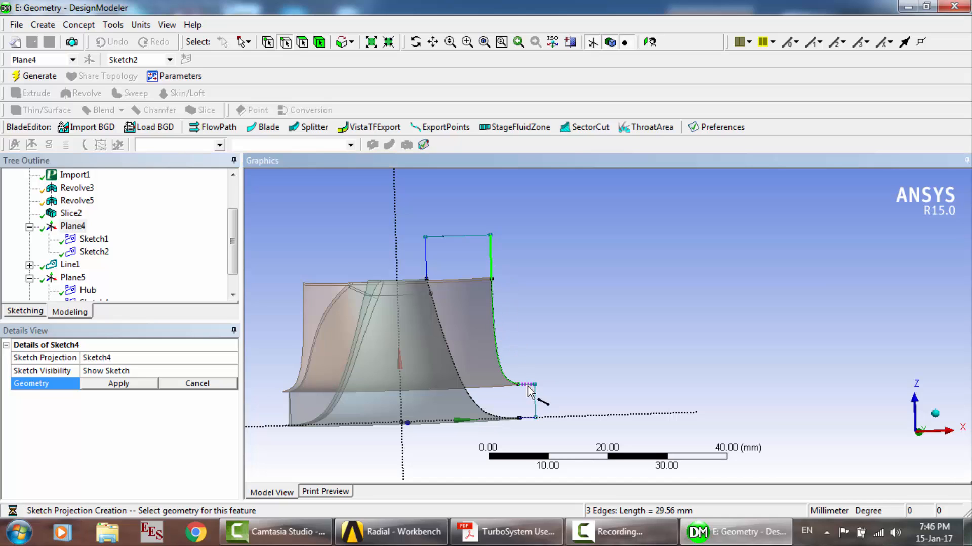
left_click(117, 383)
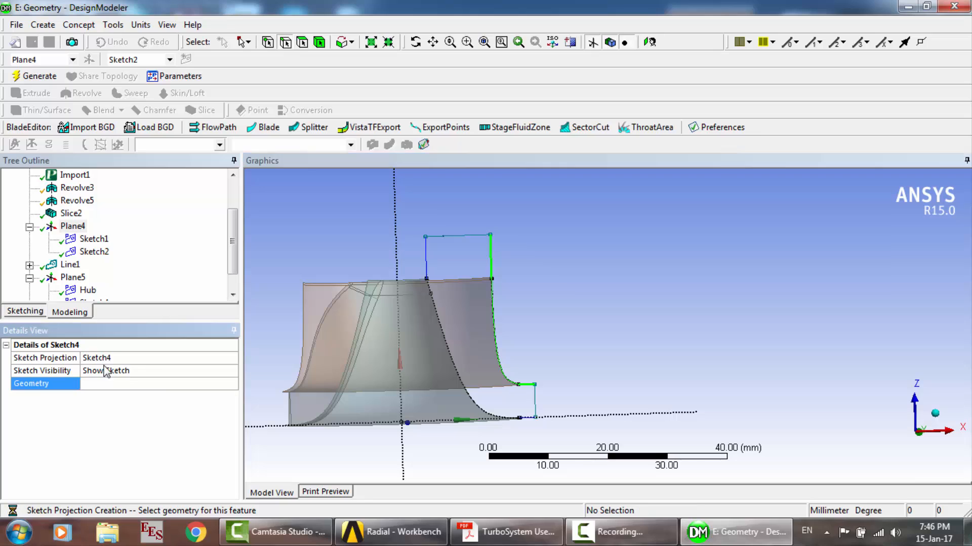
Name the new projection Shroud, generate it, and select Plane5 in the model tree.
left_click(104, 358)
type("Shroud")
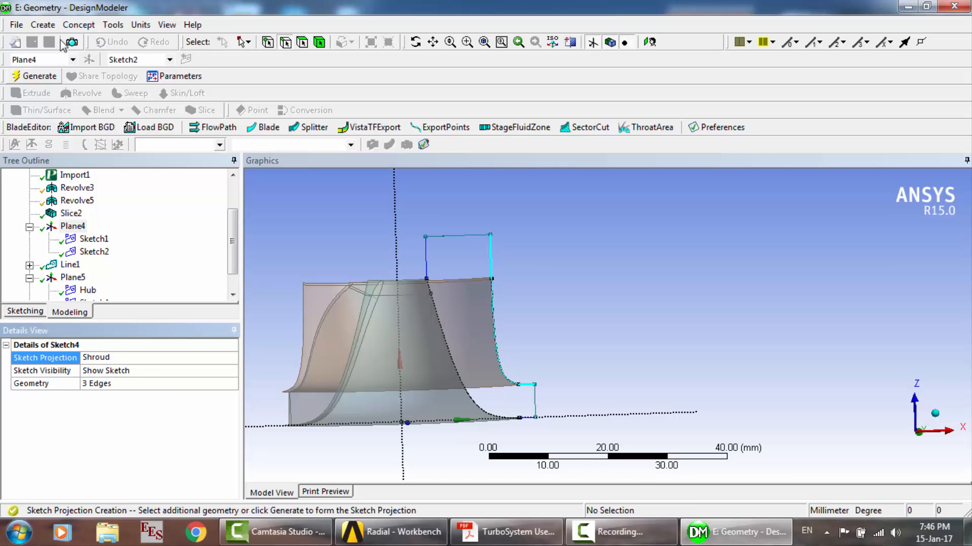
left_click(50, 76)
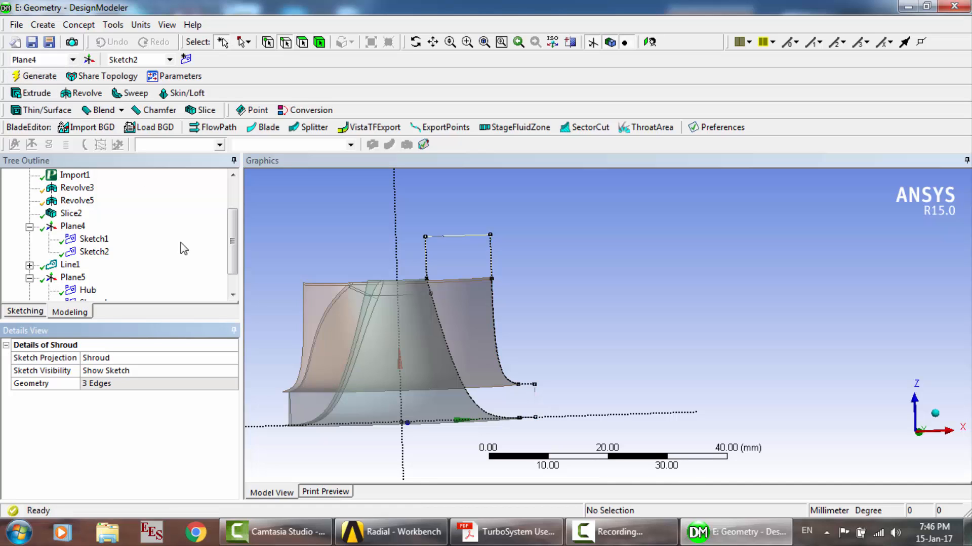
left_click(73, 251)
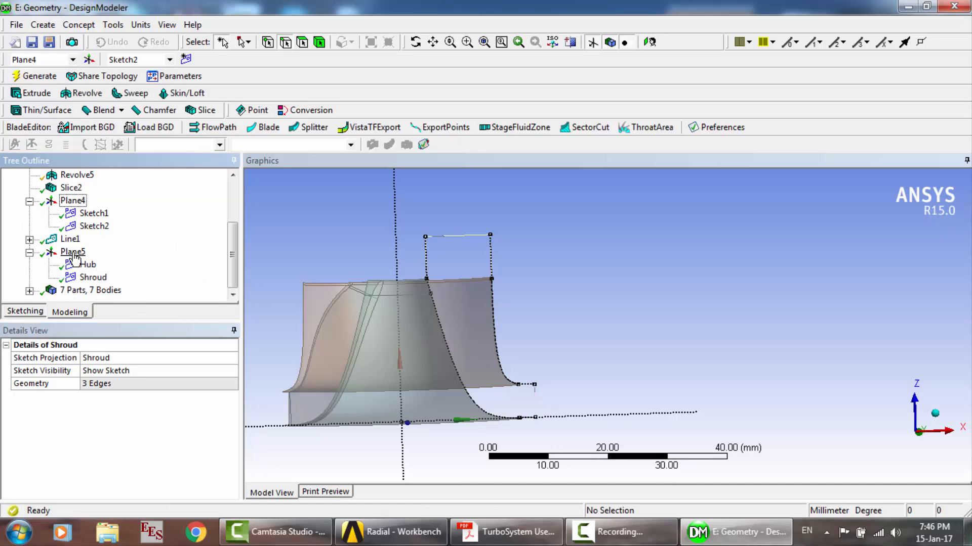
Insert a sketch projection on Plane5 from the vertical line closing the passage inlet, name it Inlet, and generate it.
right_click(74, 252)
mouse_move(154, 281)
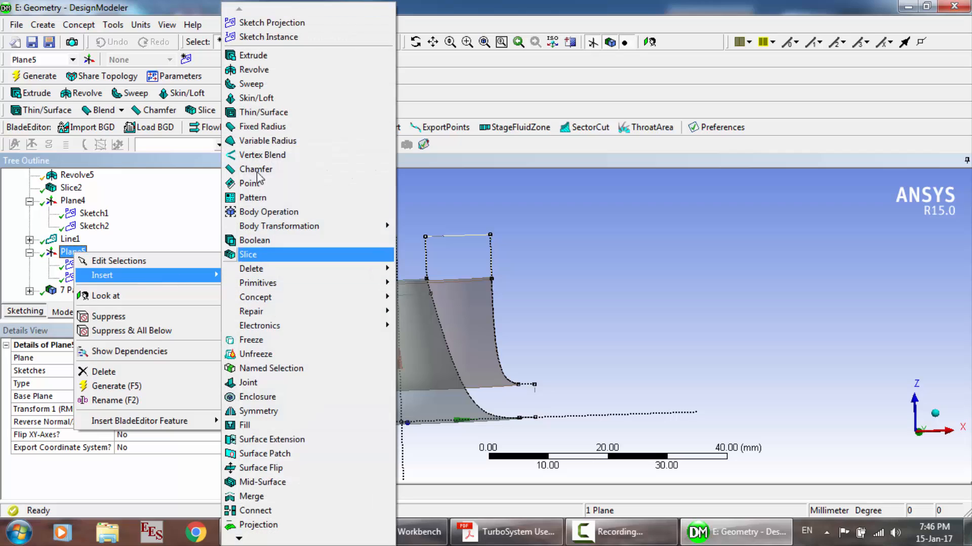
left_click(282, 28)
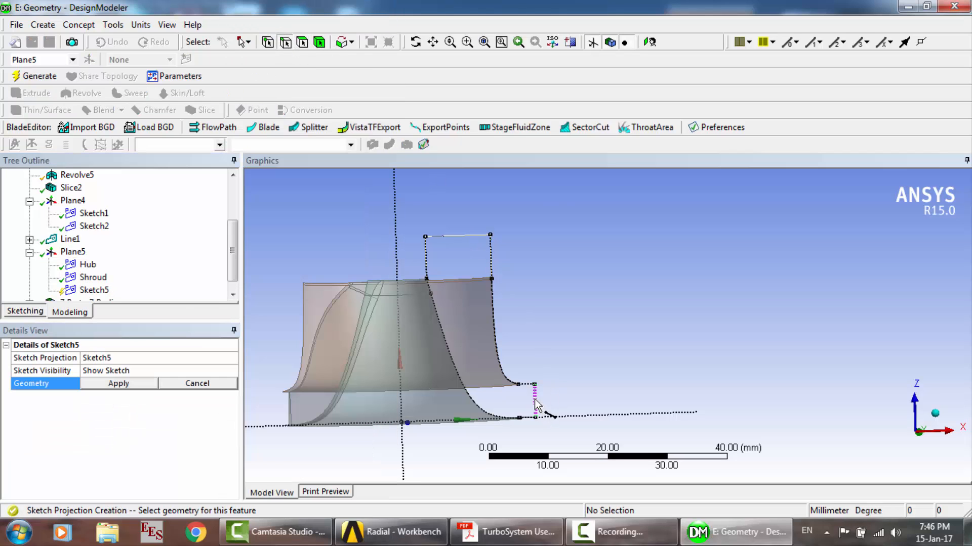
left_click(535, 403)
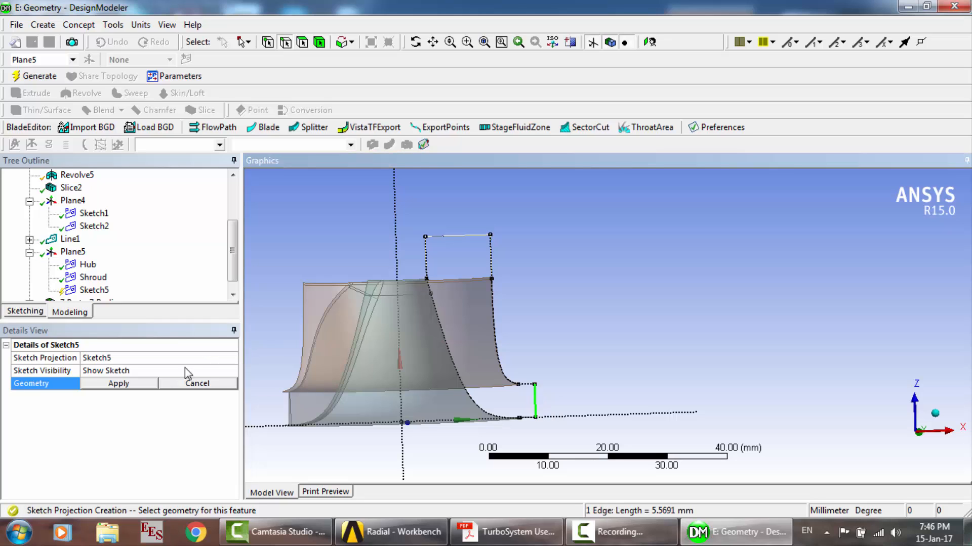
left_click(118, 383)
left_click(119, 357)
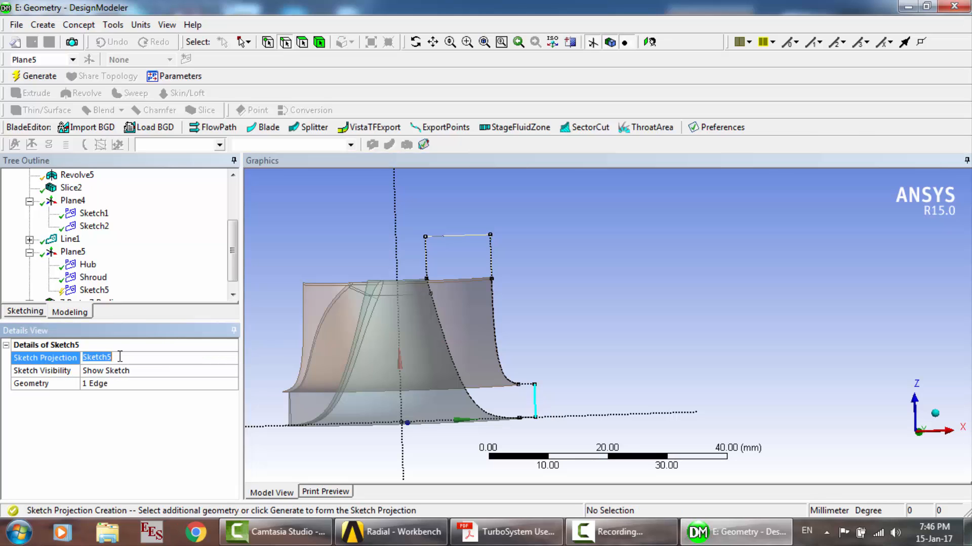
key("BackSpace")
left_click(54, 77)
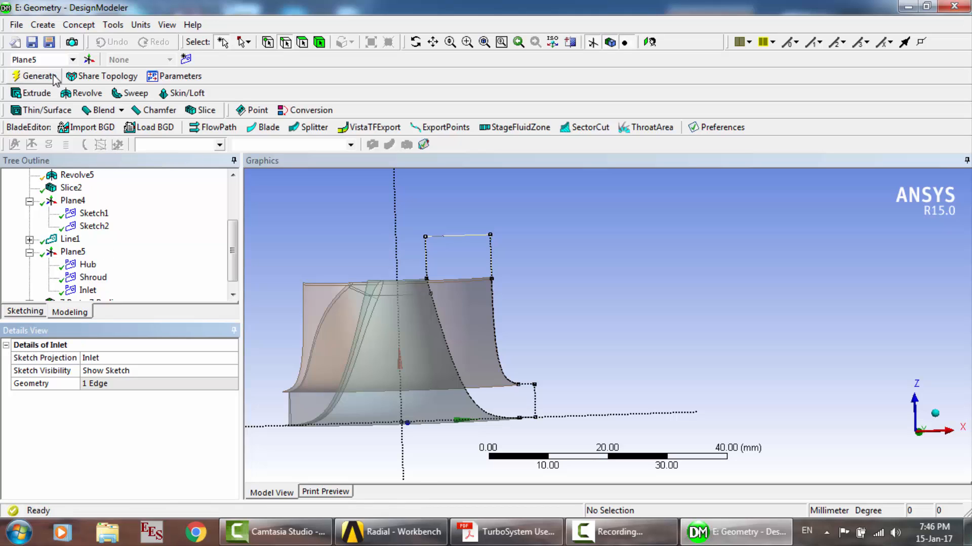
Insert another sketch projection on Plane5 from the line closing the passage outlet, name it Outlet, and generate it.
right_click(77, 253)
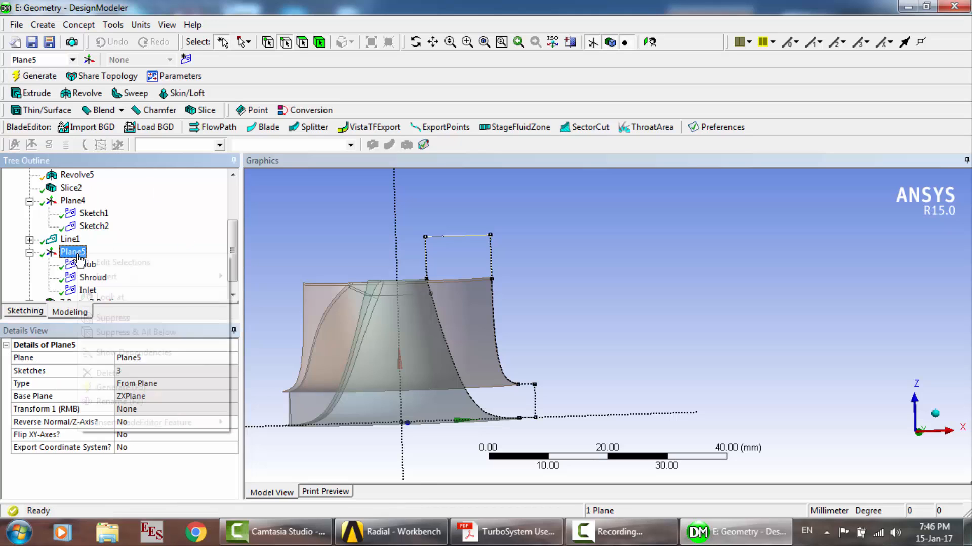
mouse_move(192, 276)
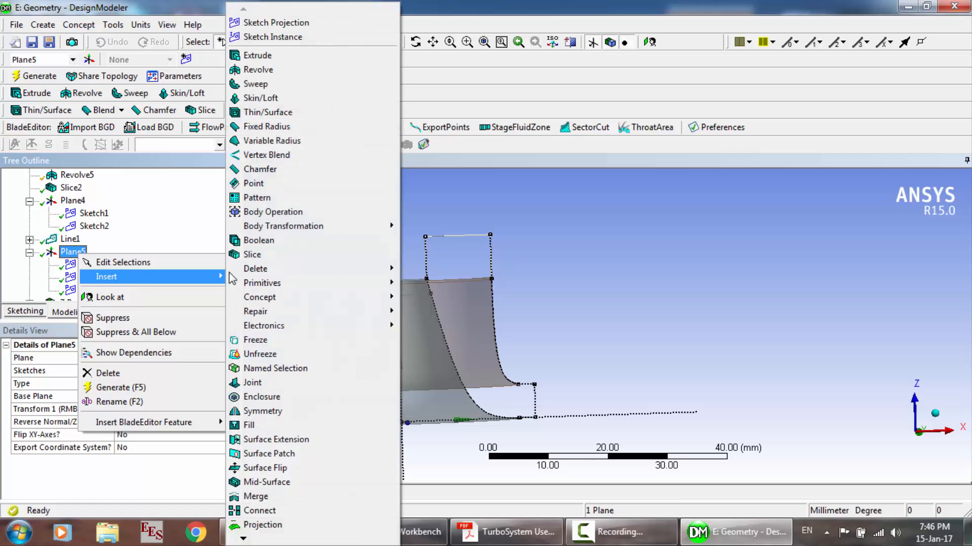
left_click(286, 23)
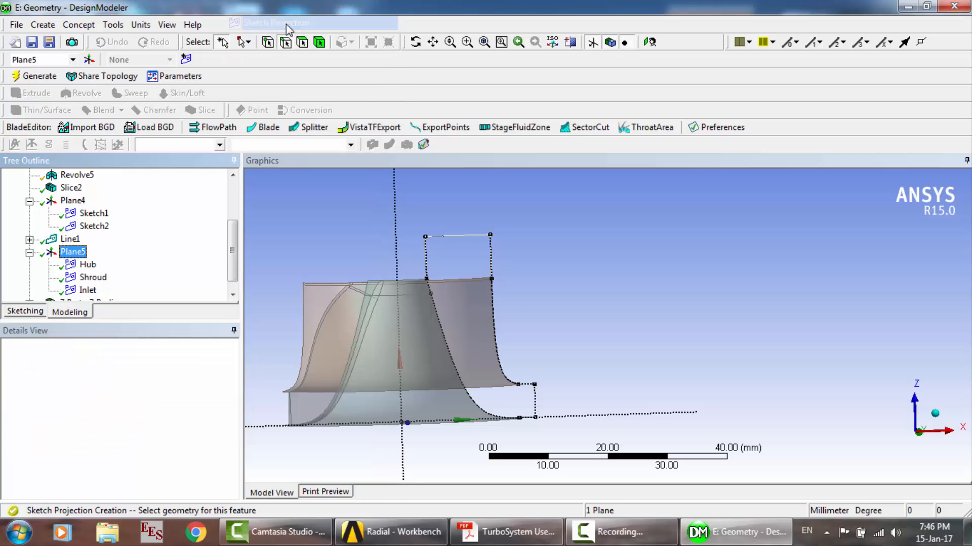
left_click(470, 237)
left_click(138, 383)
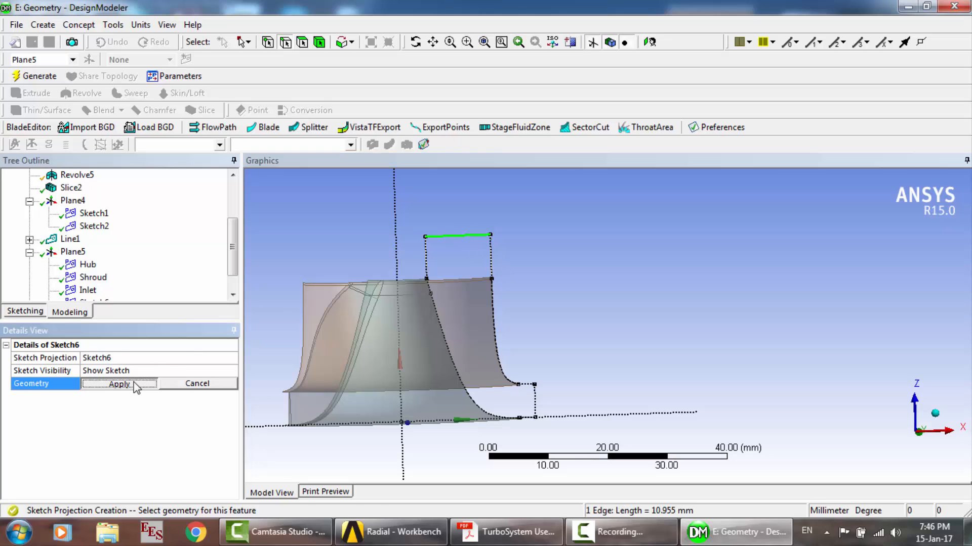
left_click(117, 357)
type("O")
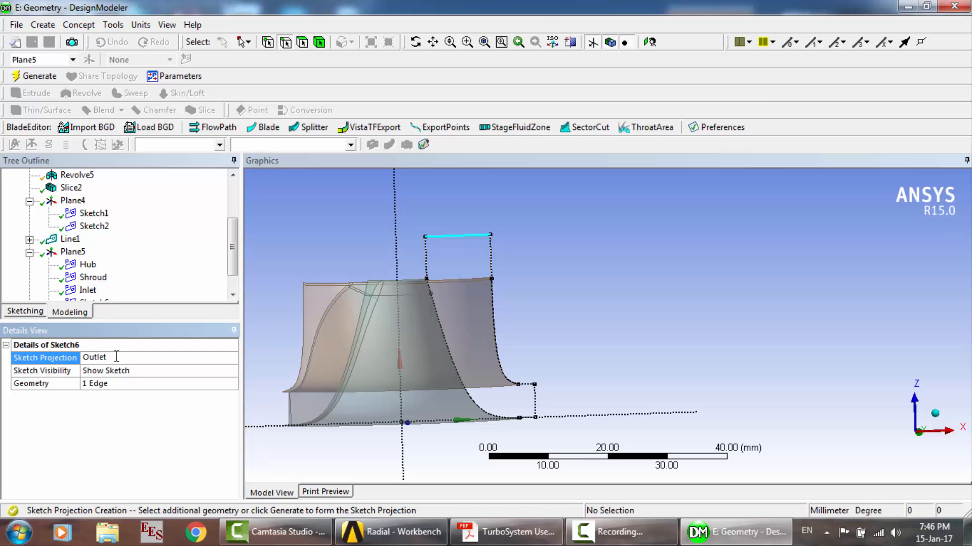
type("utlet")
left_click(45, 77)
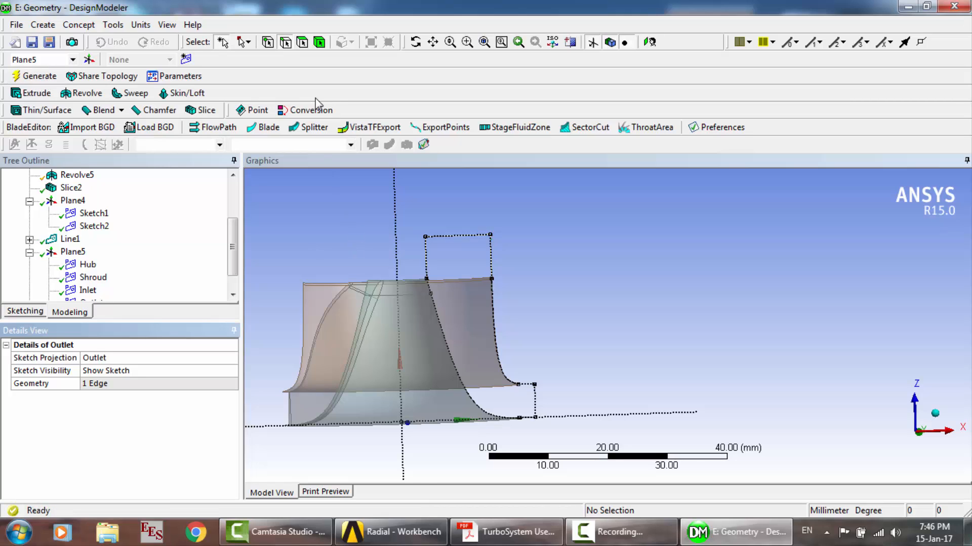
Create a FlowPath feature and set its machine type to Radial Turbine.
left_click(215, 128)
left_click(197, 376)
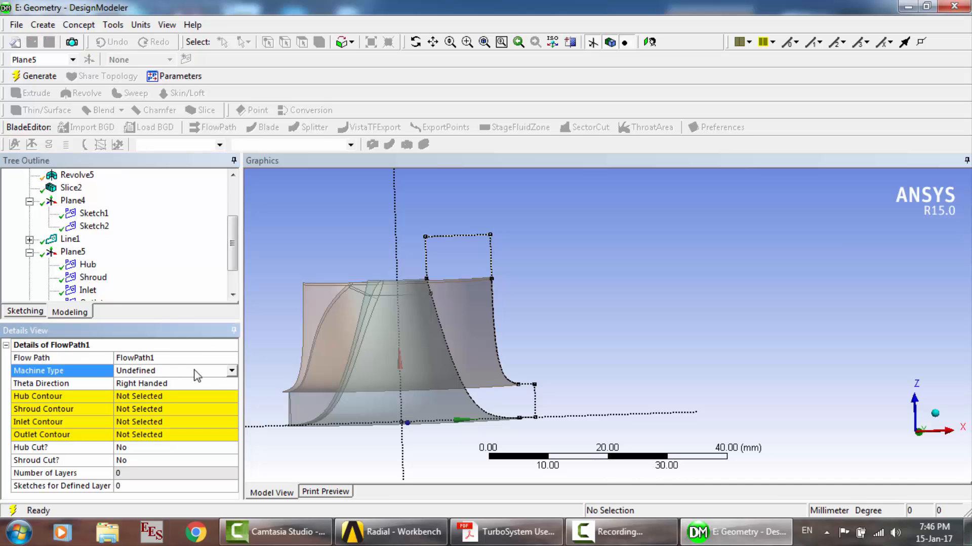
left_click(232, 372)
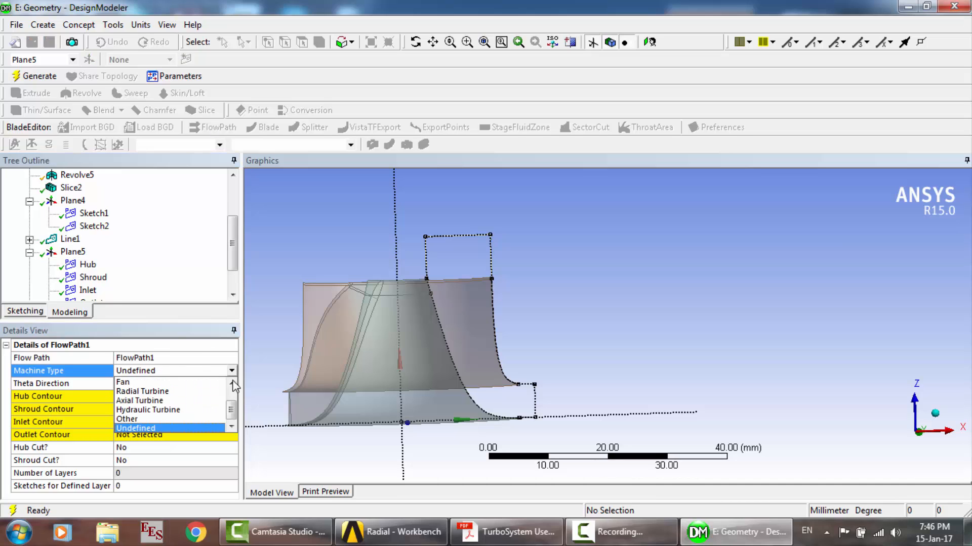
left_click(175, 397)
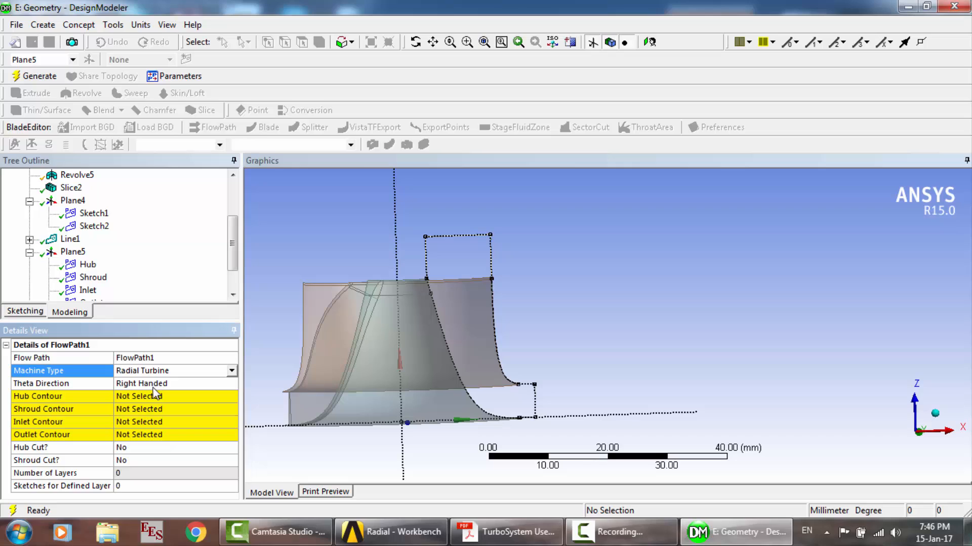
Assign the Hub sketch as the flow path's hub contour and the Shroud sketch as its shroud contour.
left_click(148, 395)
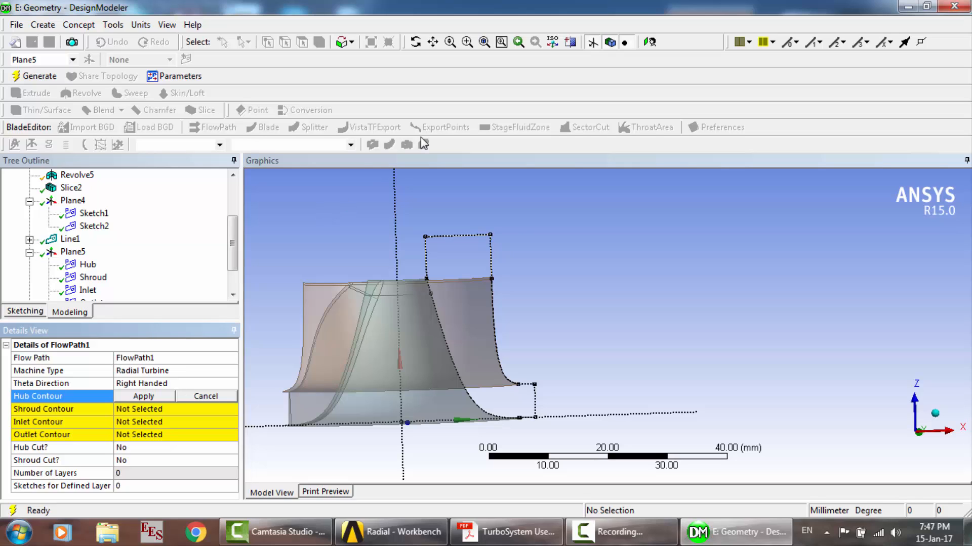
left_click(87, 265)
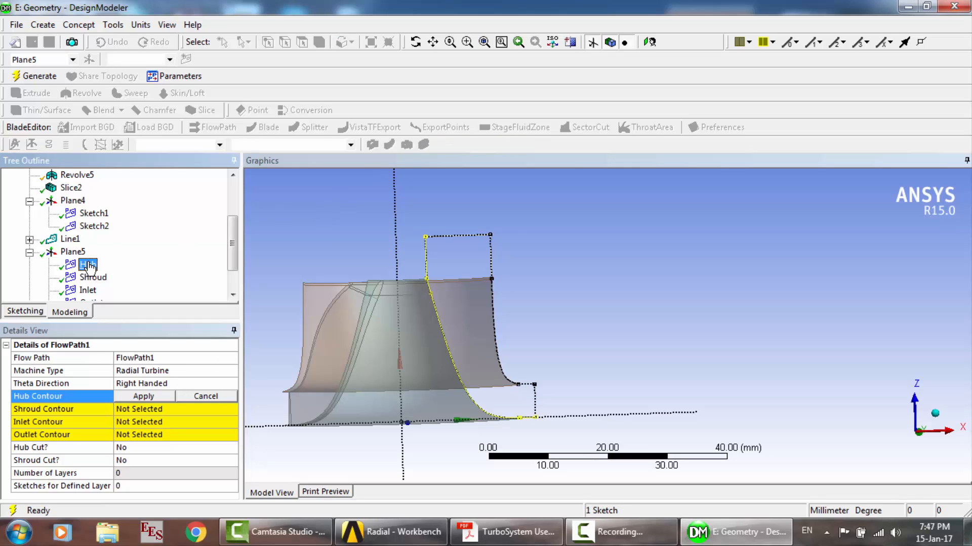
left_click(144, 397)
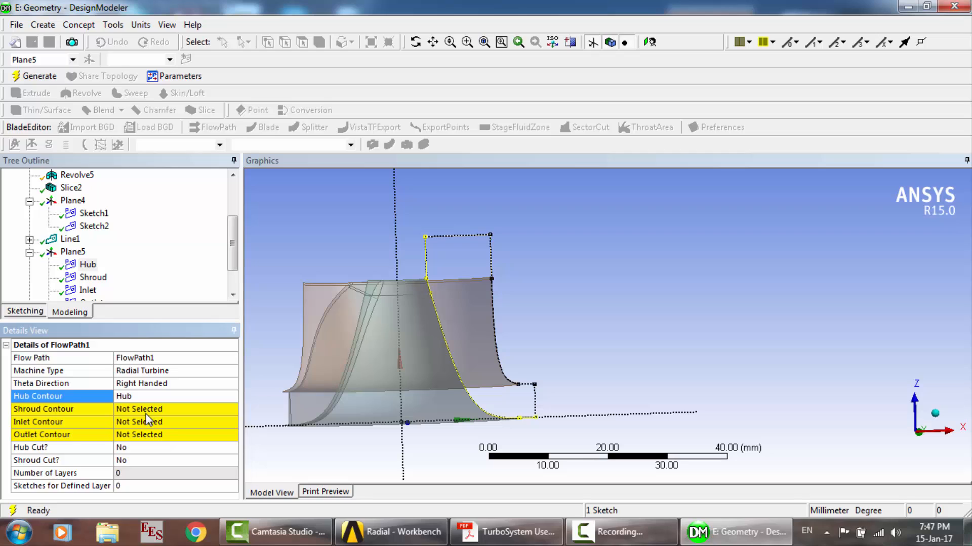
left_click(146, 410)
left_click(93, 277)
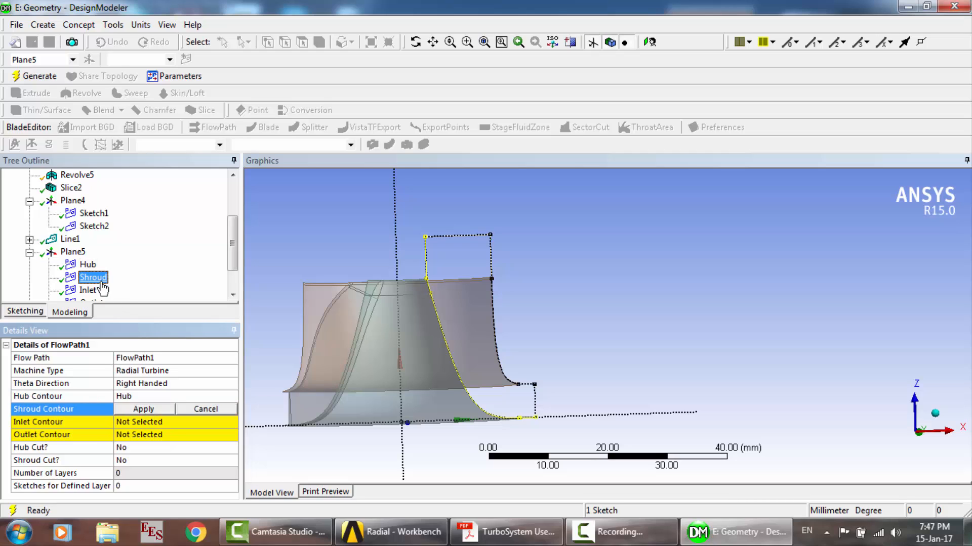
left_click(144, 410)
Assign the Inlet and Outlet sketches as the flow path's inlet and outlet contours, and generate the flow path.
left_click(145, 424)
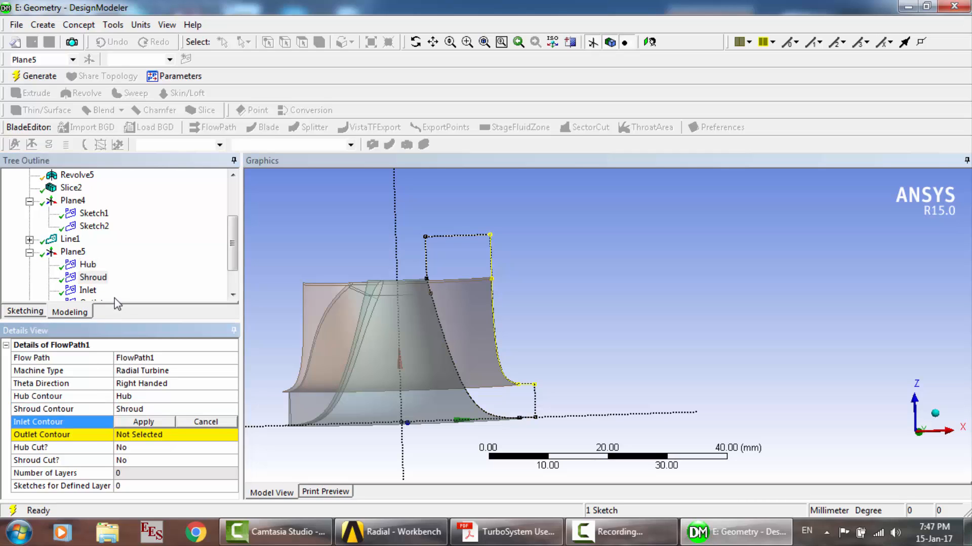
left_click(88, 291)
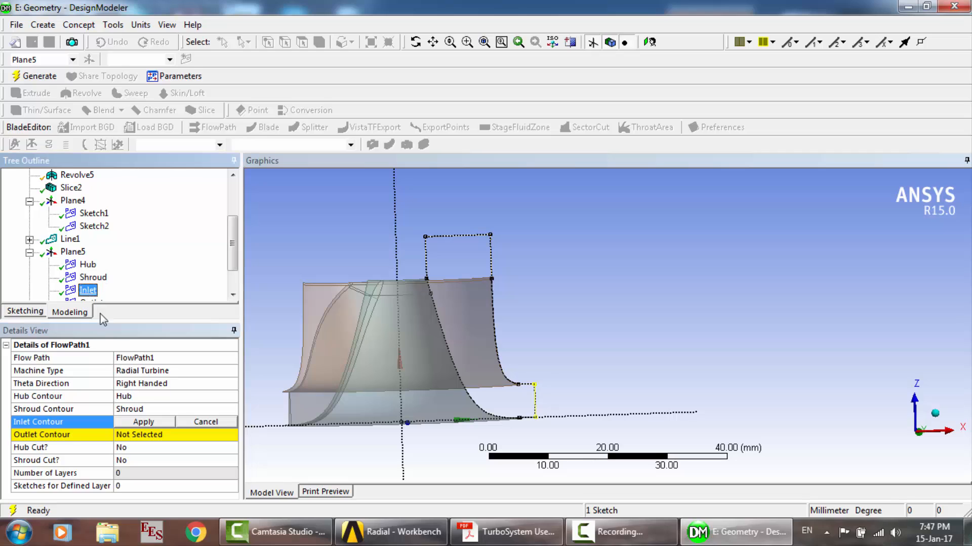
left_click(144, 422)
scroll(140, 278, "down", 1)
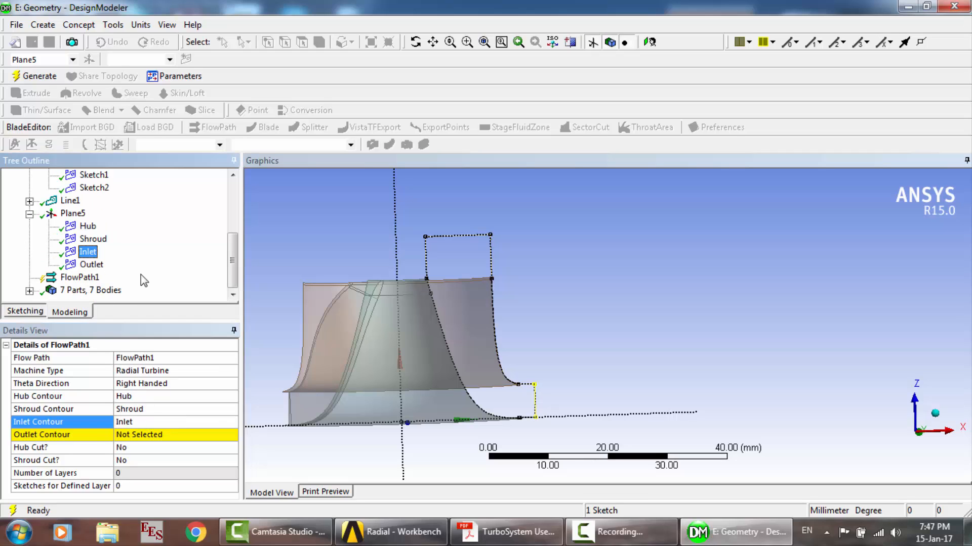
left_click(91, 264)
left_click(147, 436)
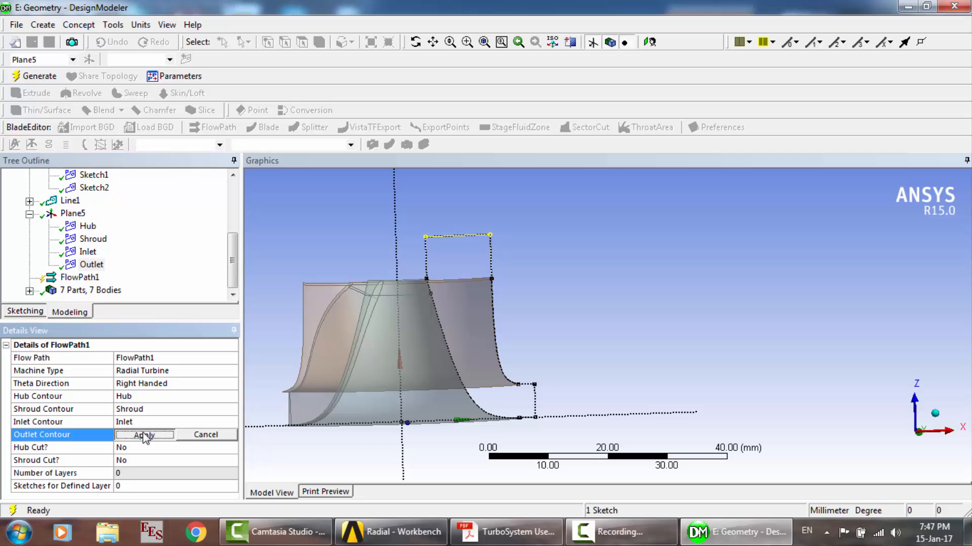
left_click(139, 435)
left_click(49, 79)
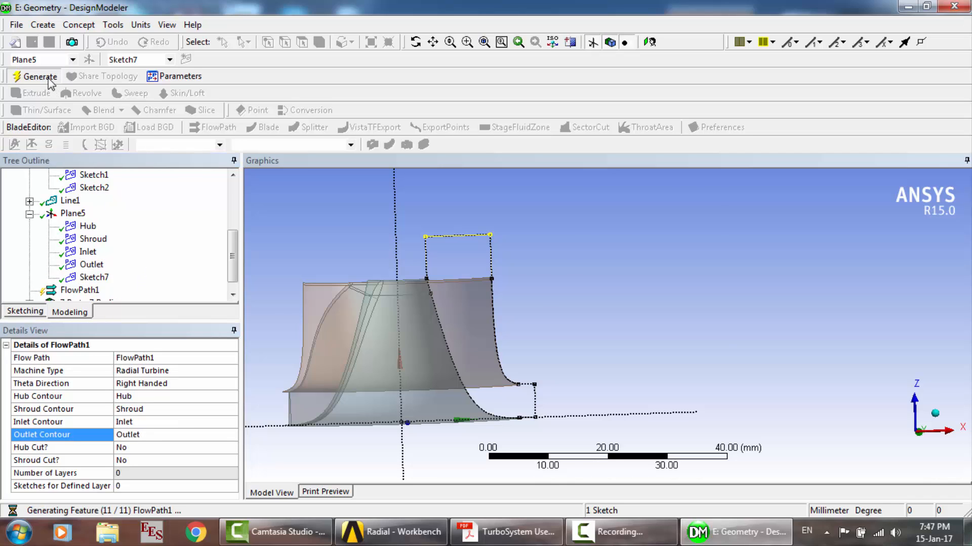
left_click_drag(236, 269, 240, 275)
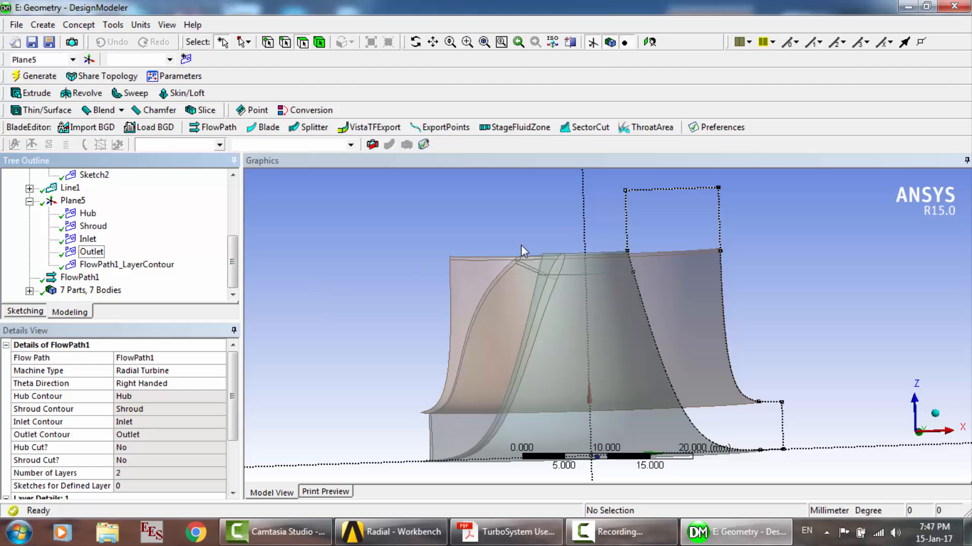
Switch to the TurboSystem Users Guide PDF, look through the Vista RTD chapter to its velocity triangles and impeller sketch, and return to DesignModeler.
left_click(506, 532)
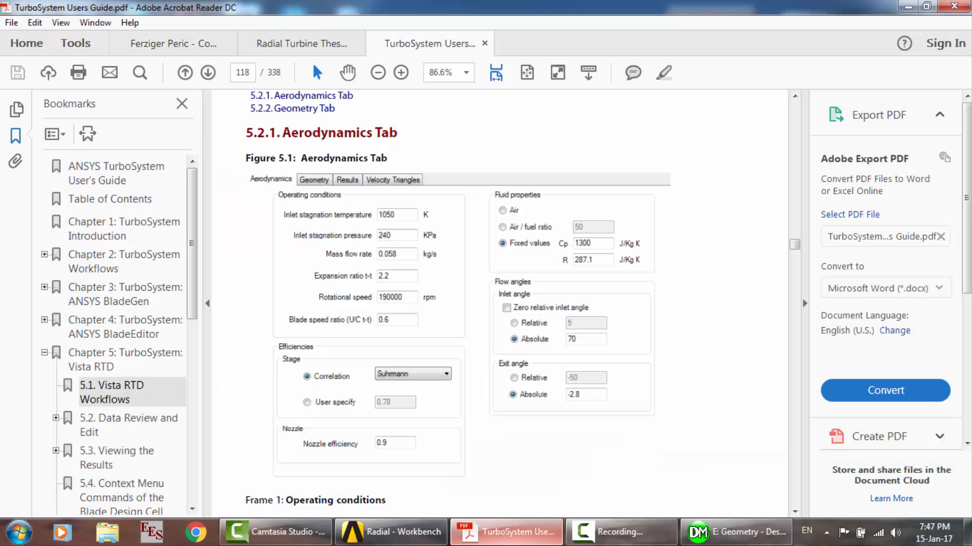
scroll(575, 254, "down", 10)
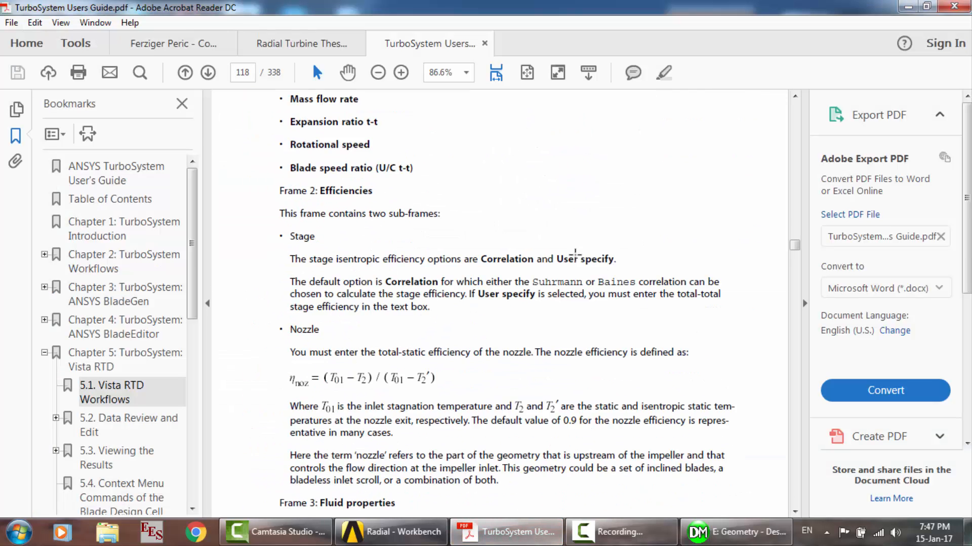
scroll(575, 255, "down", 15)
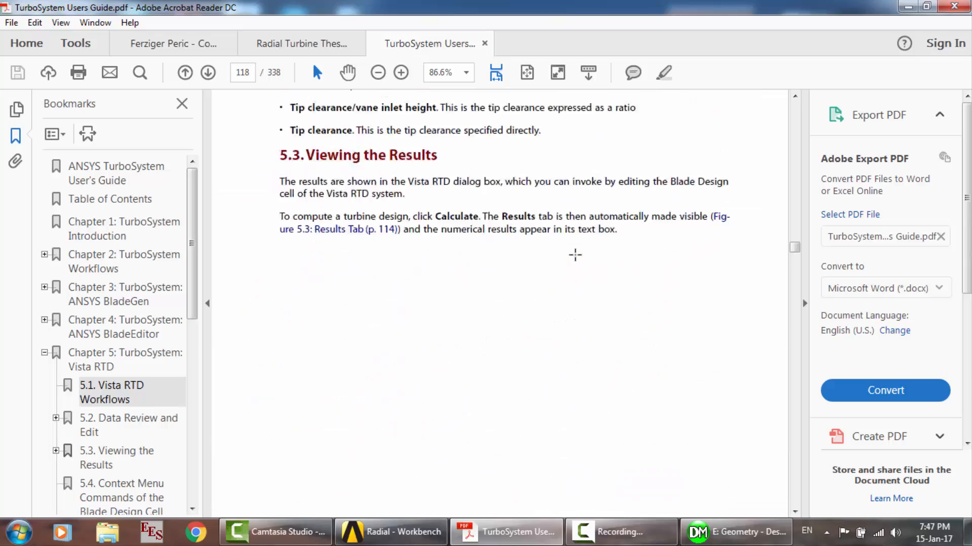
scroll(576, 255, "down", 15)
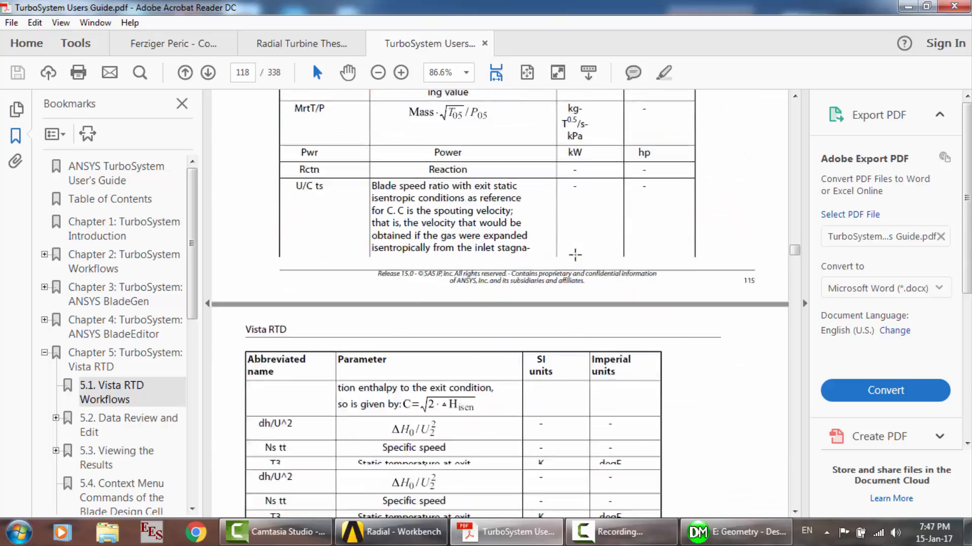
scroll(575, 255, "down", 15)
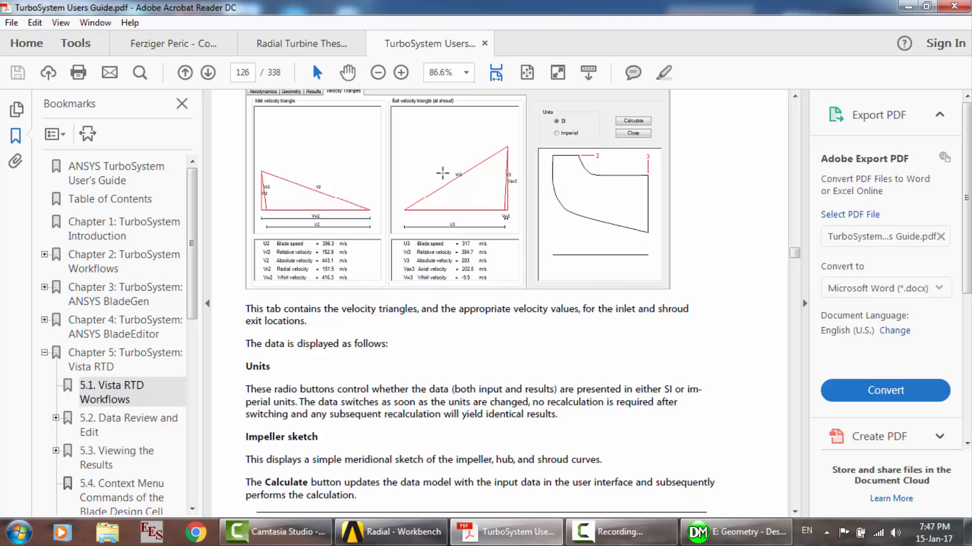
left_click(735, 532)
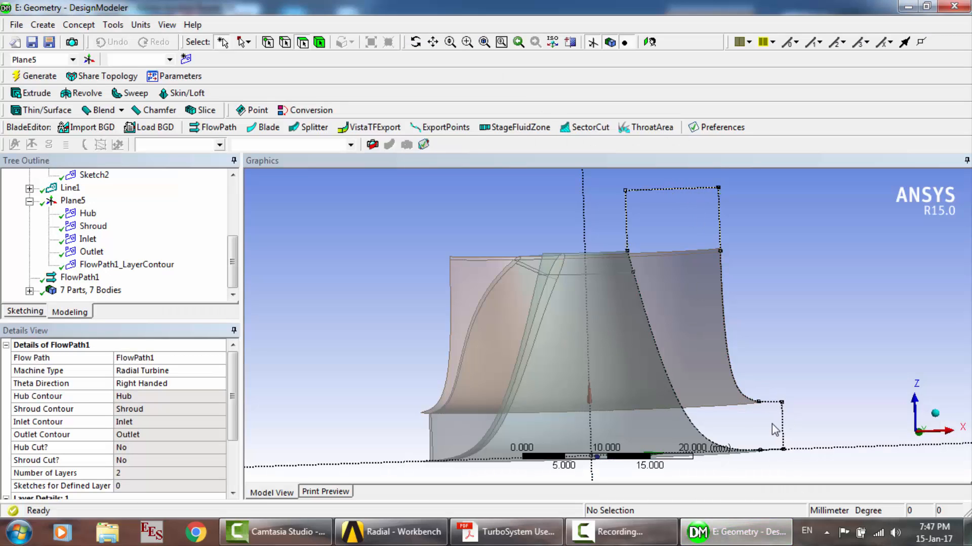
Select the large side face of the impeller blade using the face selection filter.
left_click(433, 43)
left_click_drag(587, 297, 458, 272)
scroll(458, 272, "down", 1)
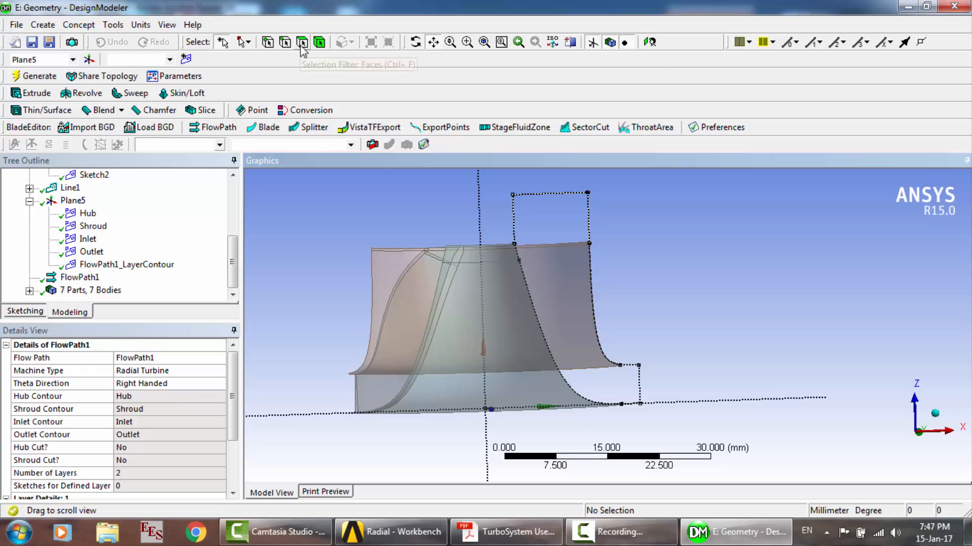
left_click(416, 43)
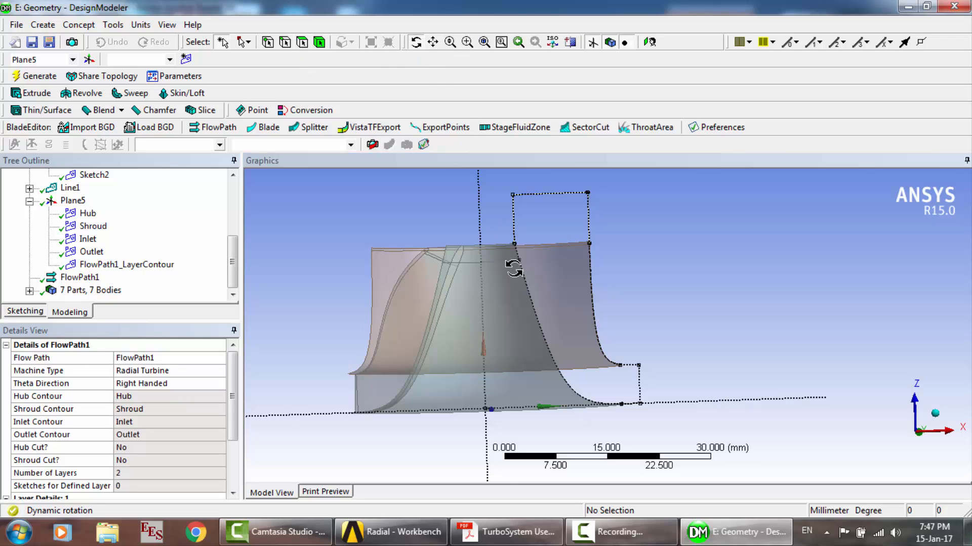
left_click_drag(510, 267, 550, 290)
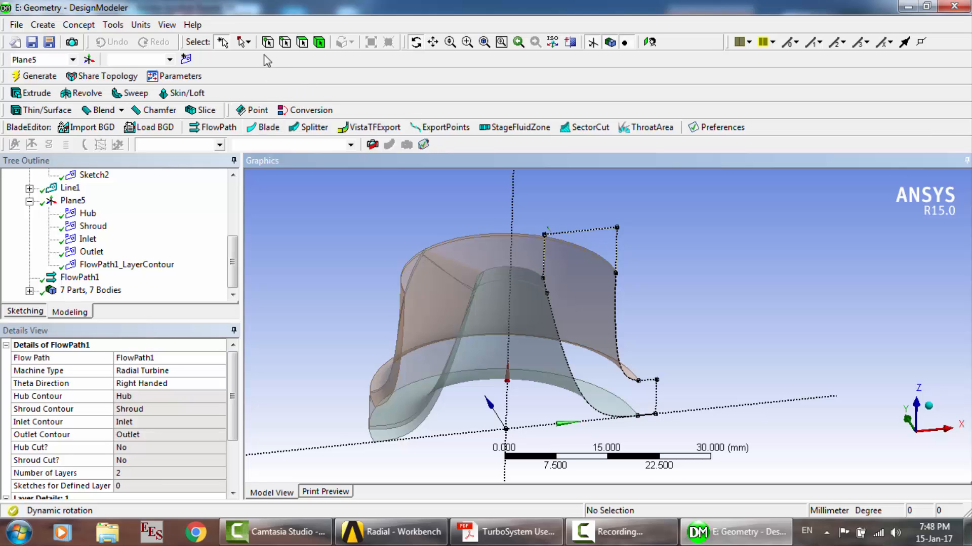
left_click(303, 43)
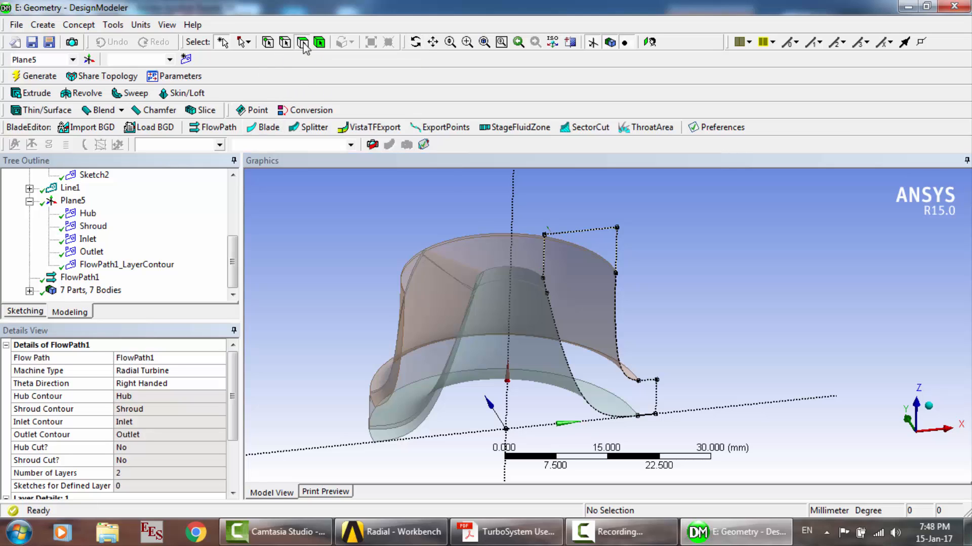
left_click(455, 324)
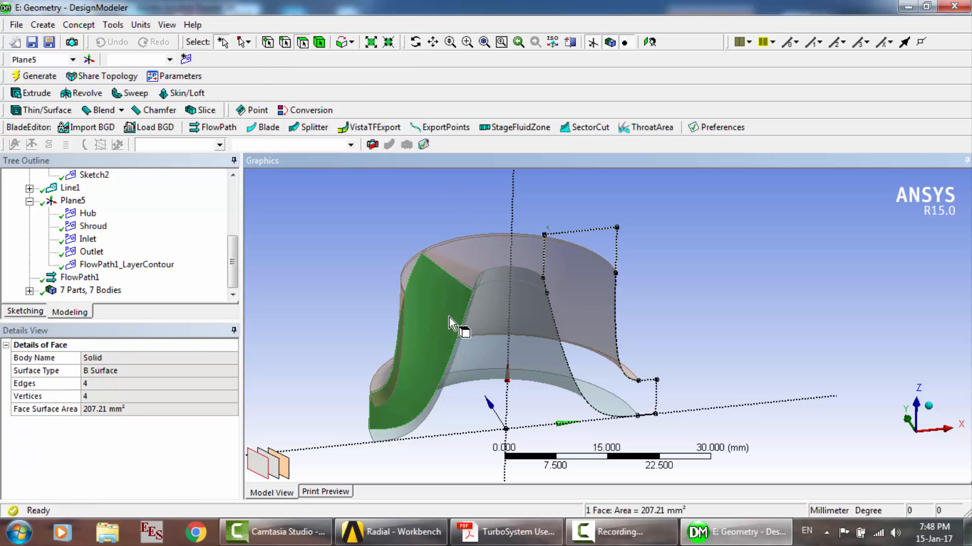
left_click(464, 273, "ctrl")
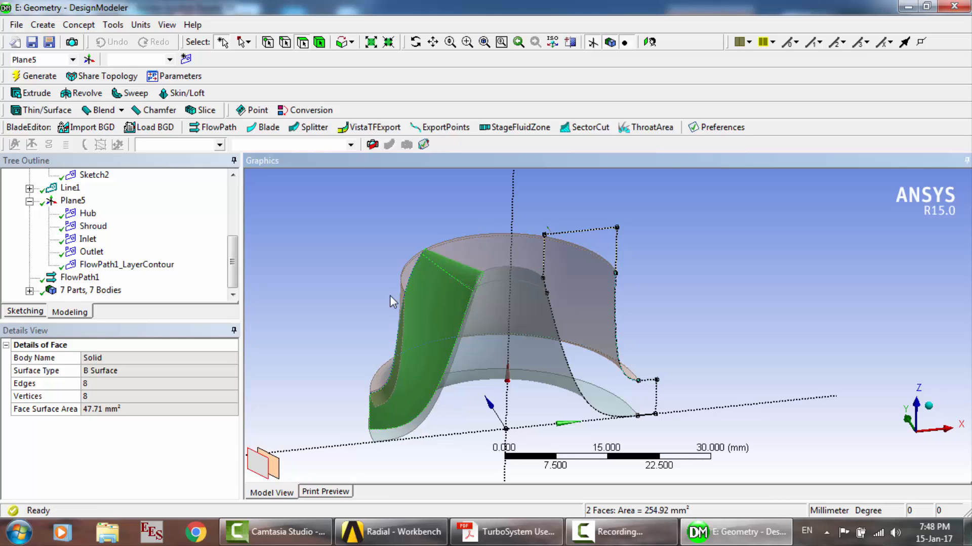
left_click(416, 42)
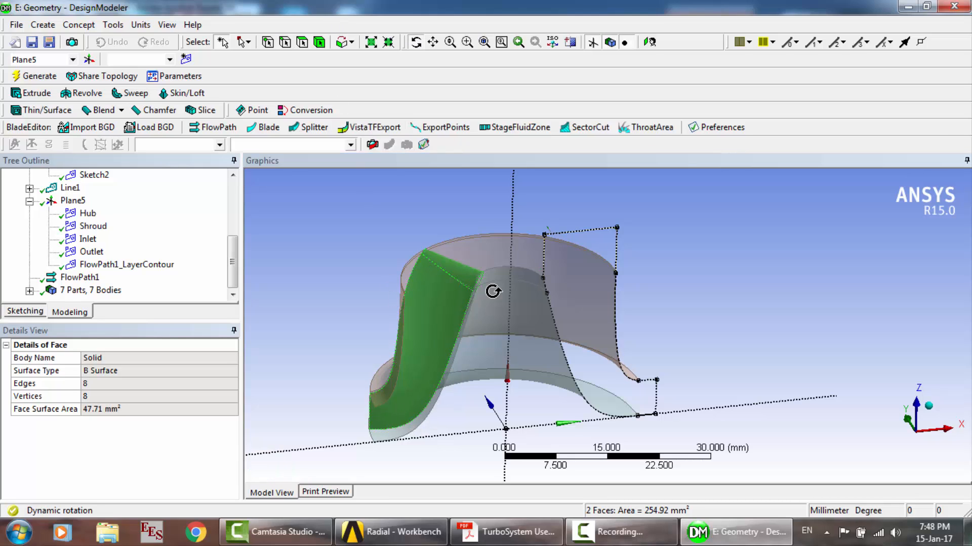
left_click_drag(514, 347, 748, 337)
scroll(559, 304, "up", 5)
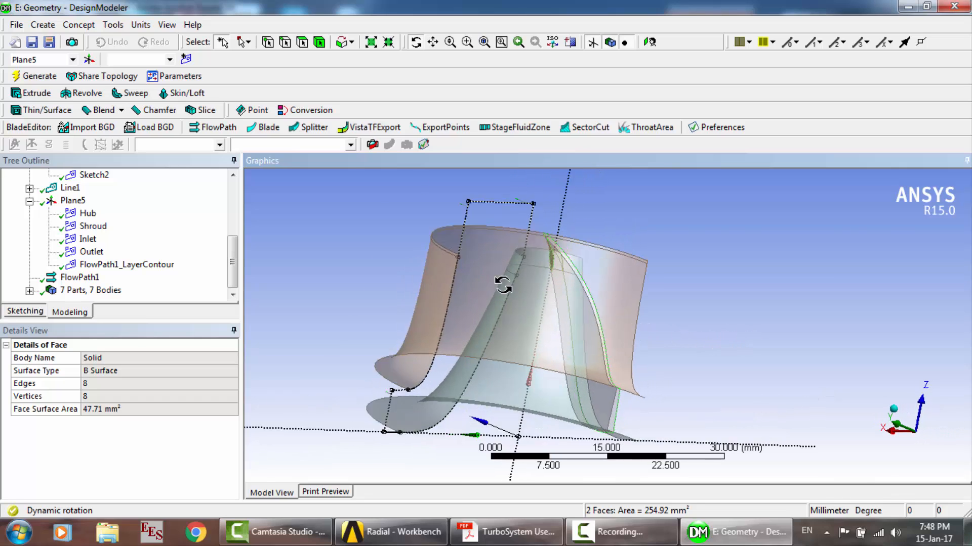
left_click_drag(662, 374, 667, 373)
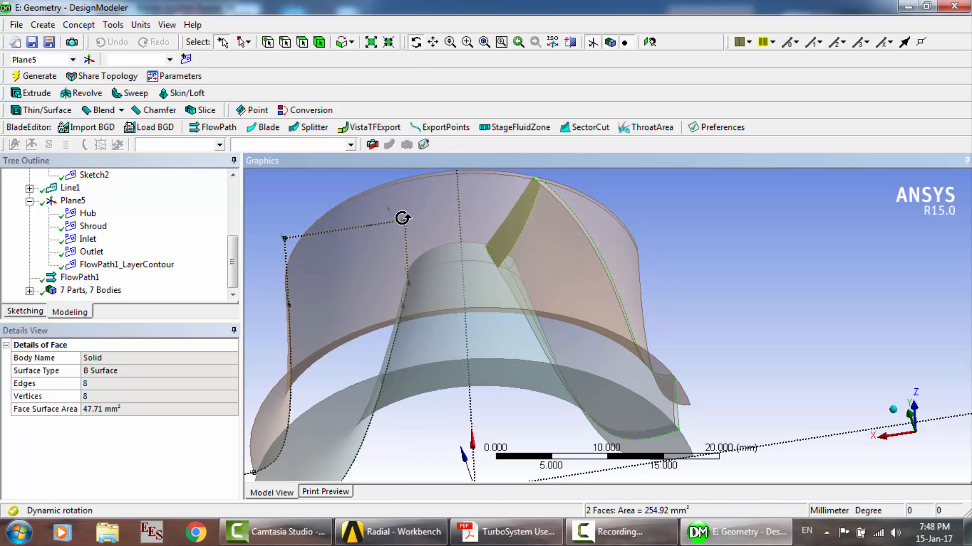
left_click(359, 201)
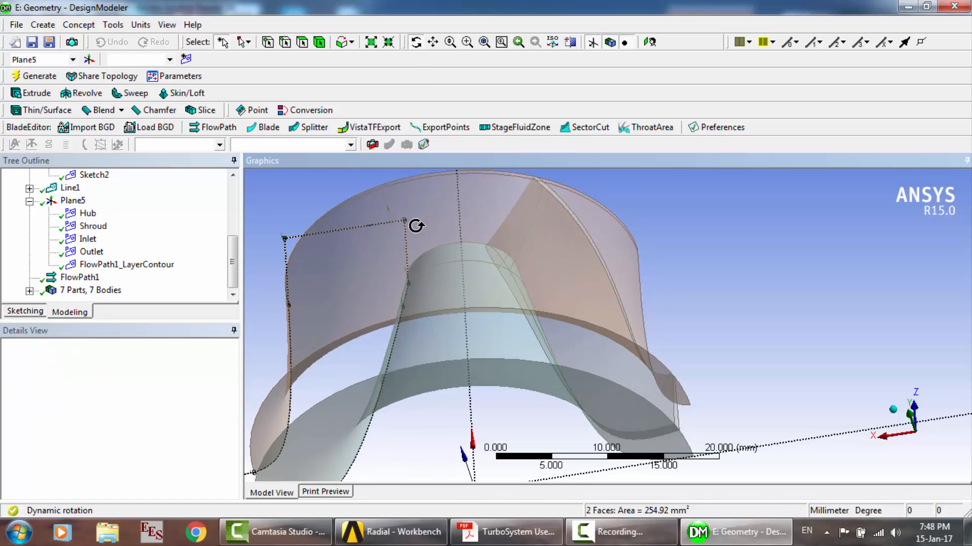
Hide the shroud and hub surface bodies around the impeller blade, using the body selection filter.
left_click(320, 42)
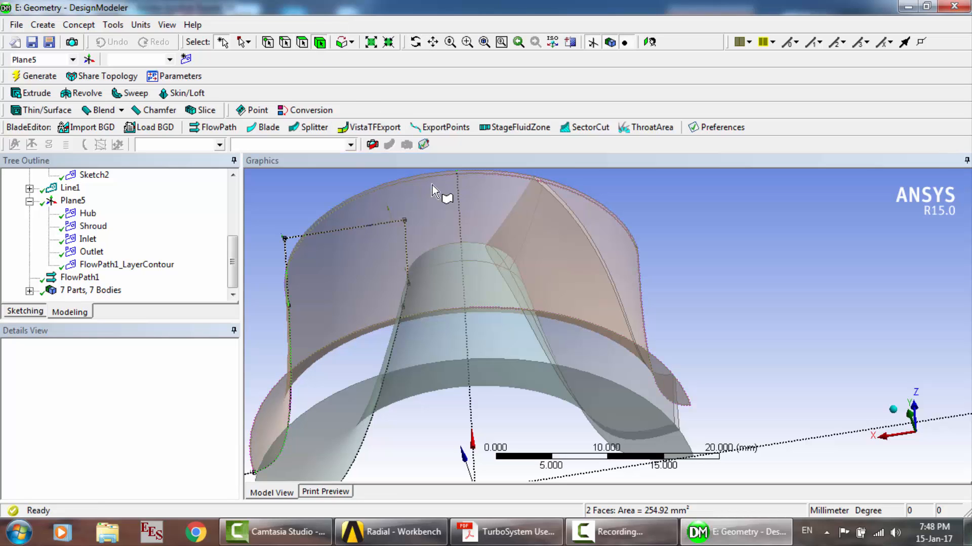
left_click(433, 191)
right_click(434, 191)
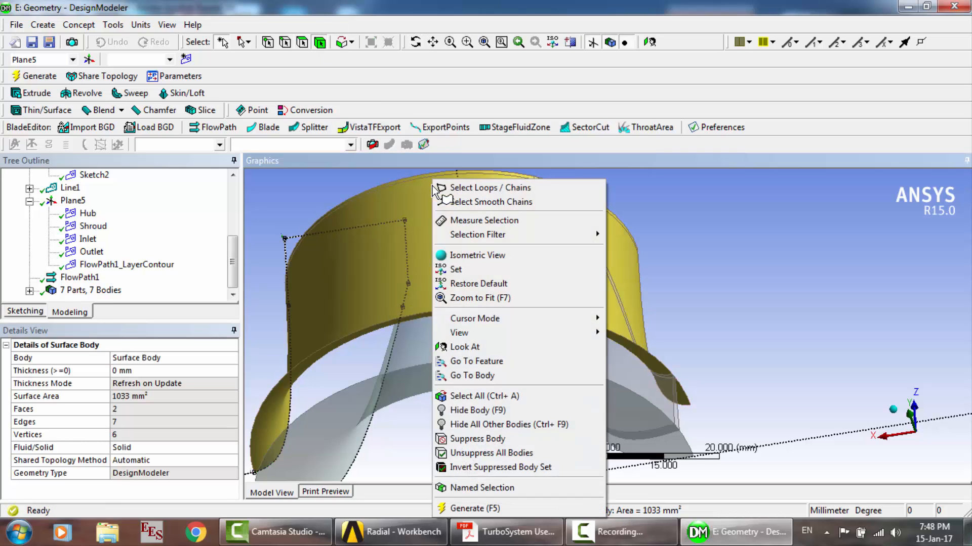
left_click(504, 412)
left_click(504, 332)
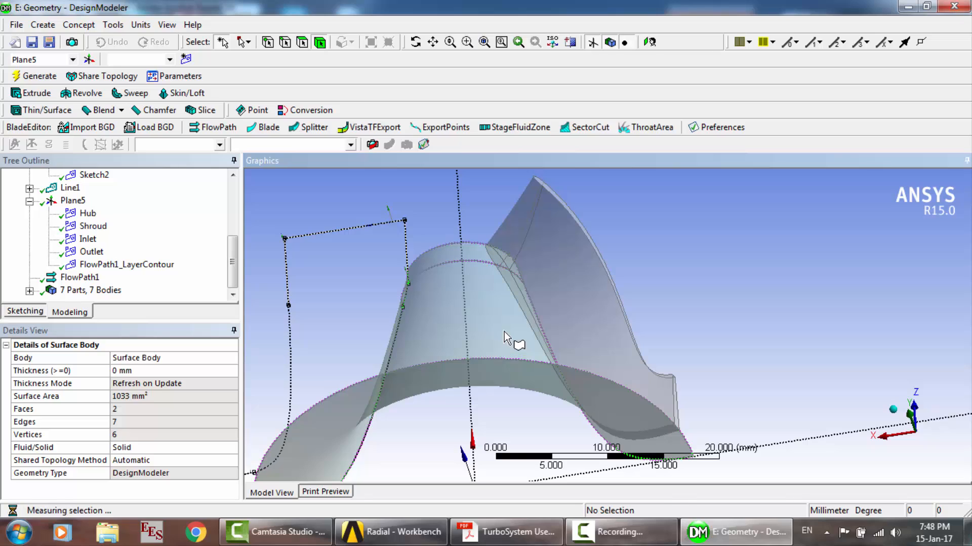
right_click(504, 332)
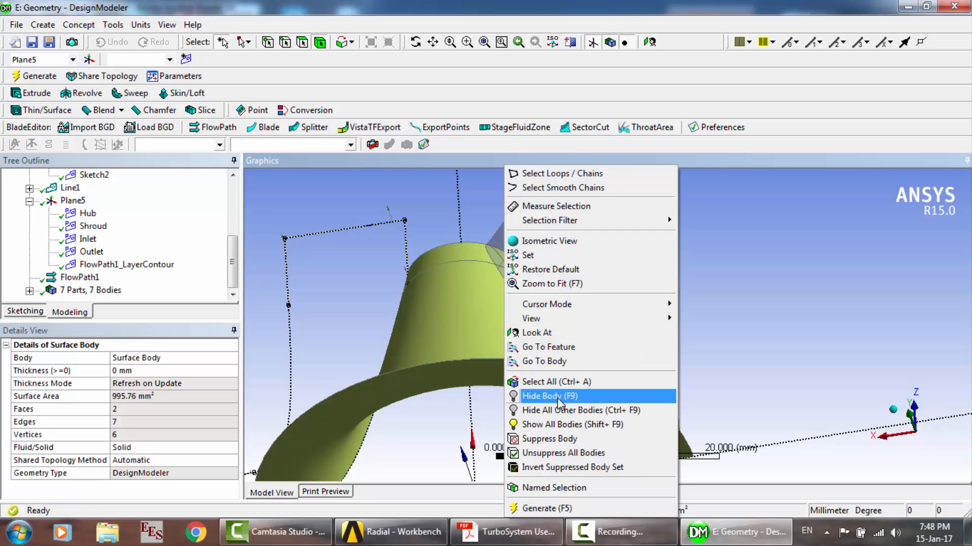
left_click(558, 400)
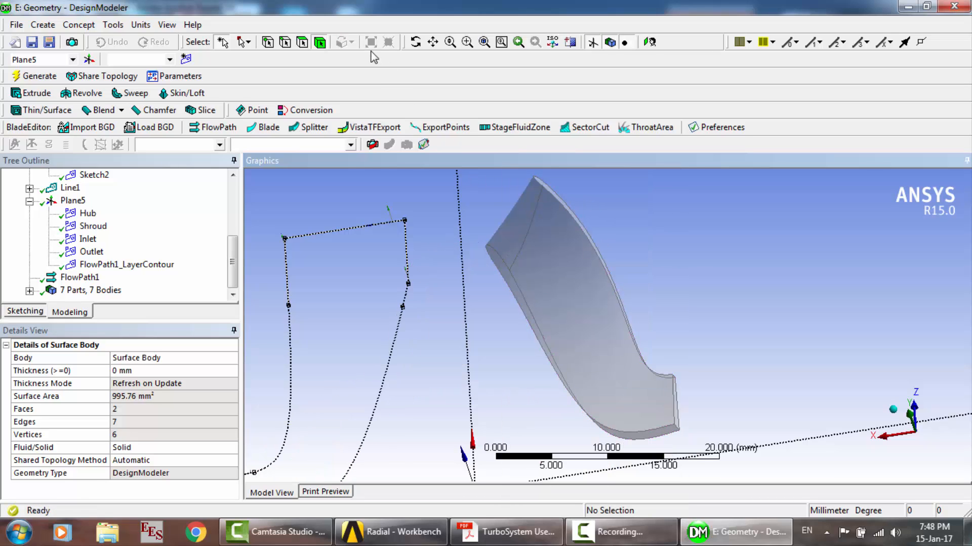
With the face selection filter, select four blade faces together: both large side faces and the two narrower faces at the blade's inlet and outlet ends.
left_click(302, 45)
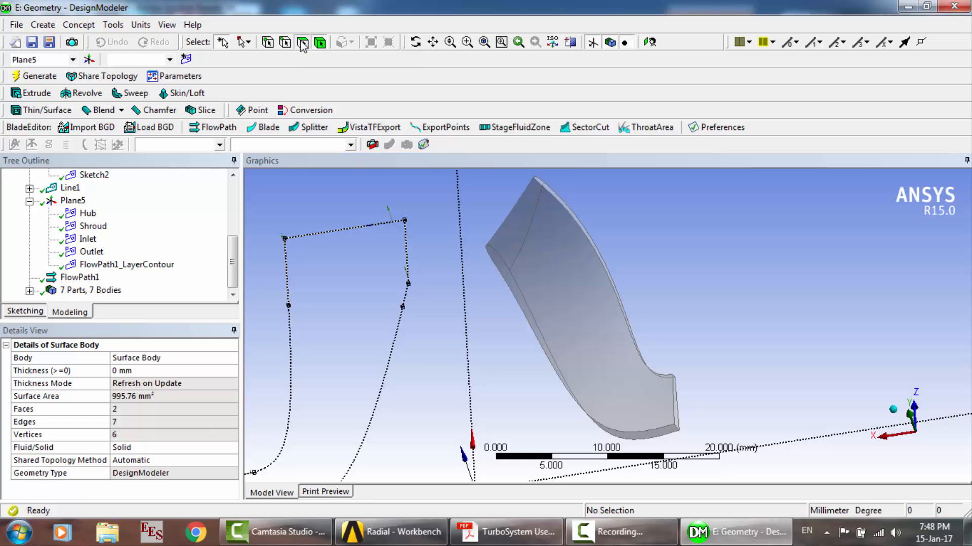
left_click(559, 261)
left_click(518, 224, "ctrl")
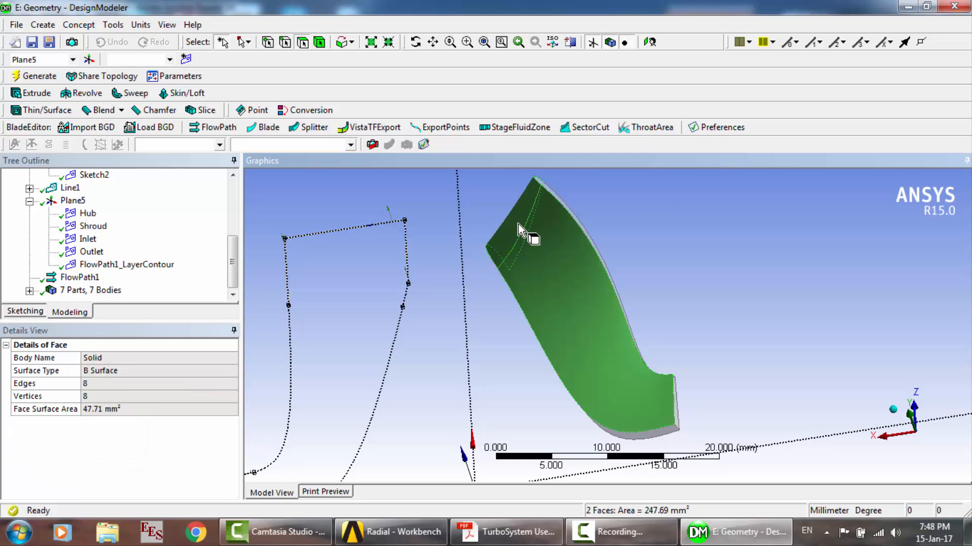
left_click(416, 42)
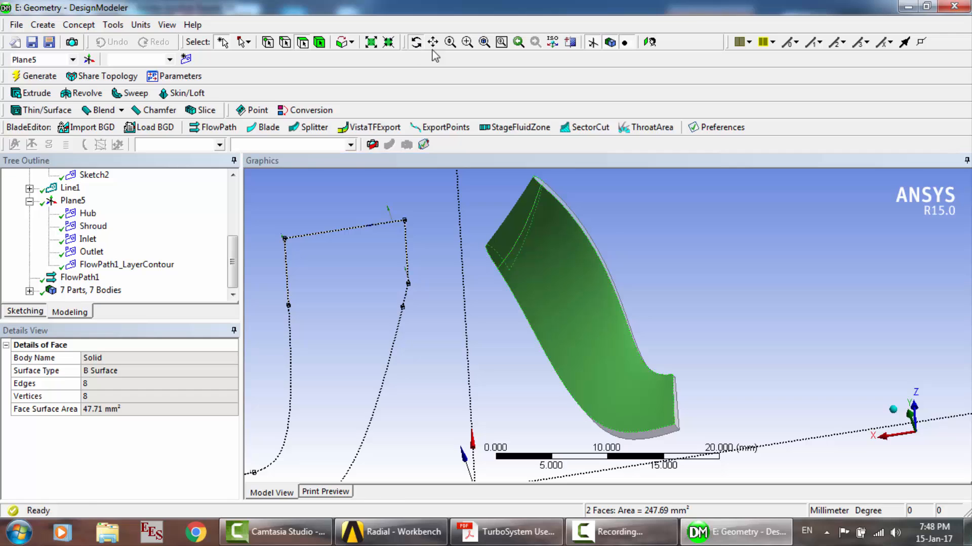
mouse_move(636, 327)
left_mouse_down()
mouse_move(523, 325)
mouse_move(532, 320)
left_mouse_up()
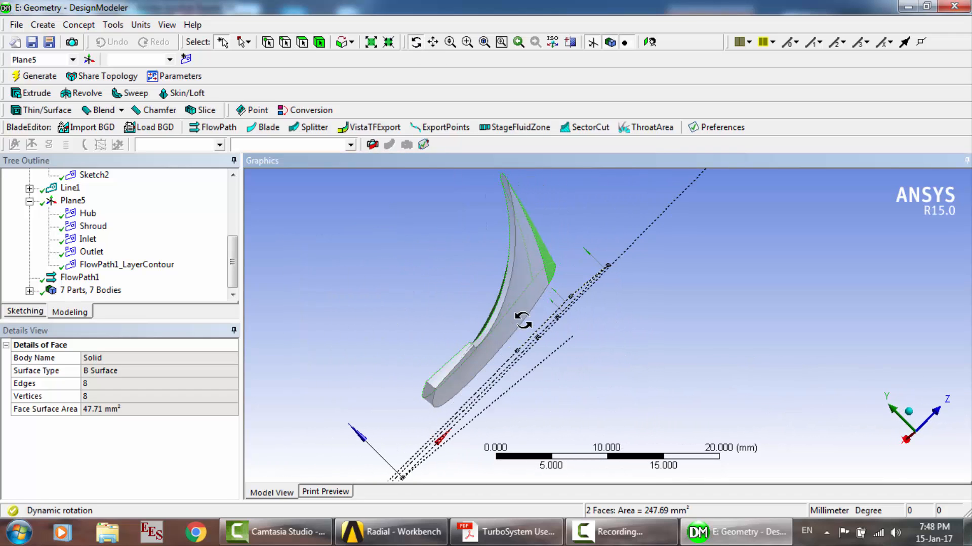
left_click(415, 42)
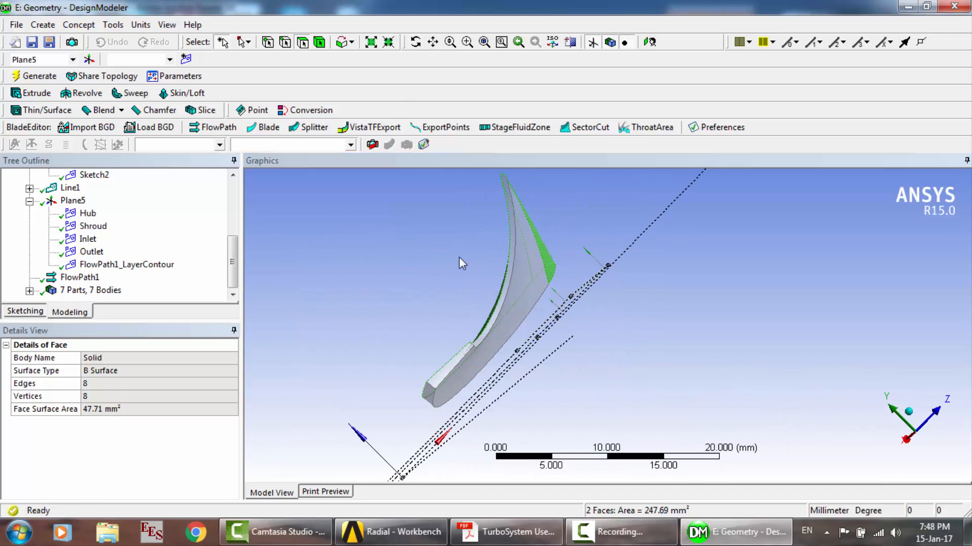
left_click(443, 368, "ctrl")
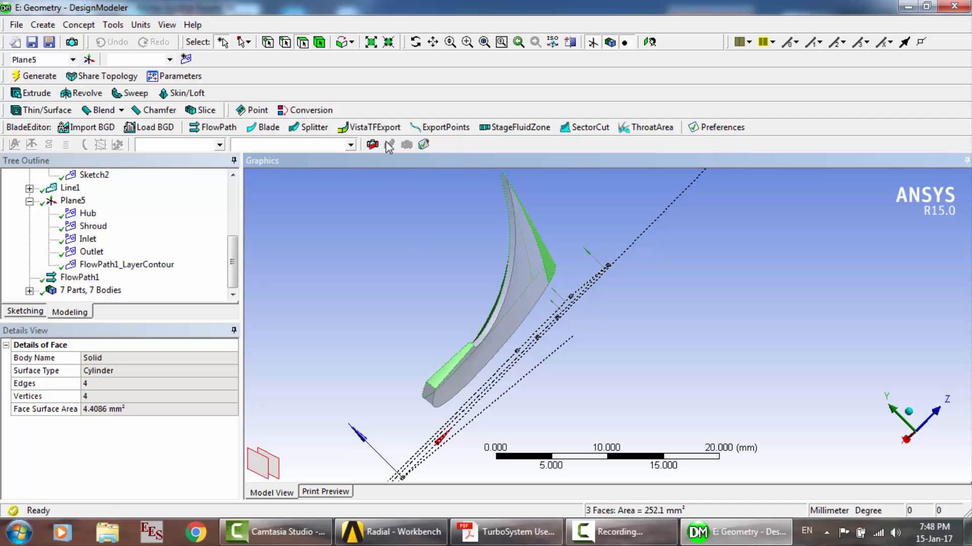
left_click(415, 42)
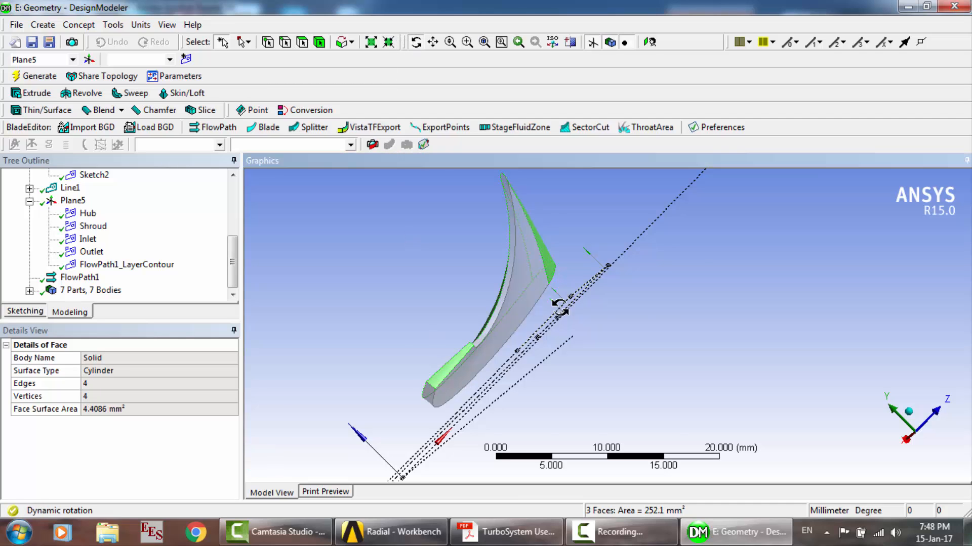
left_click_drag(568, 304, 497, 321)
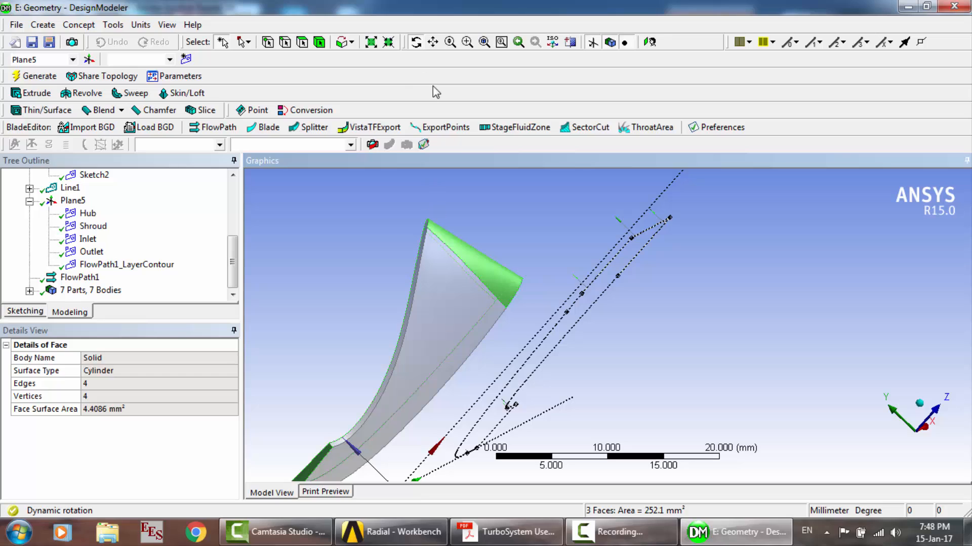
left_click(449, 337, "ctrl")
Create a named selection from the four selected blade faces.
left_click(416, 42)
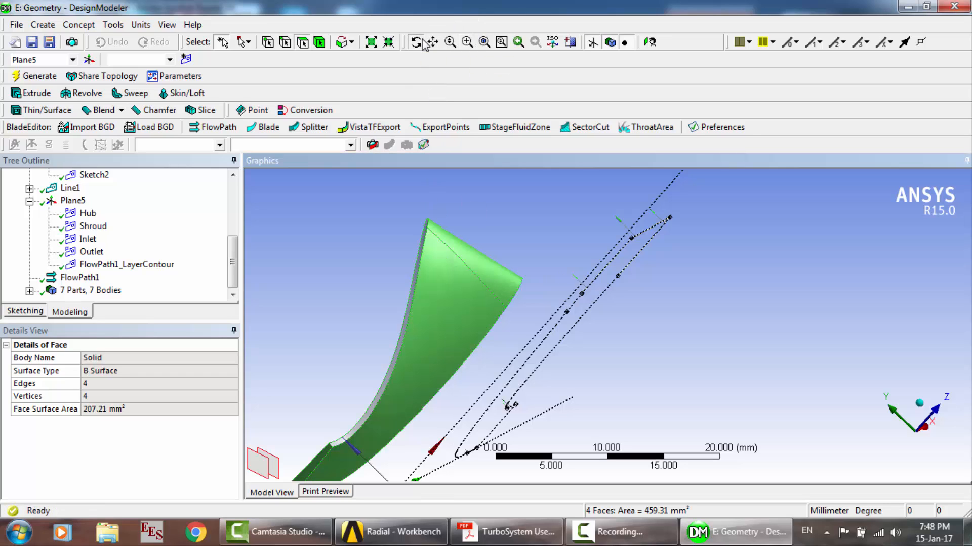
mouse_move(463, 331)
left_mouse_down()
mouse_move(454, 281)
mouse_move(462, 284)
mouse_move(436, 360)
mouse_move(495, 402)
mouse_move(665, 373)
left_mouse_up()
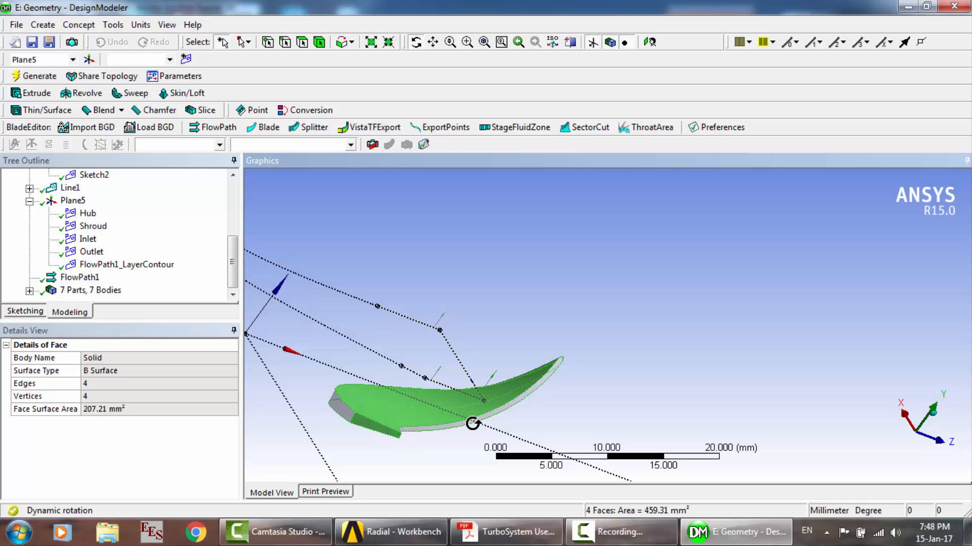
left_click_drag(481, 266, 609, 324)
right_click(612, 324)
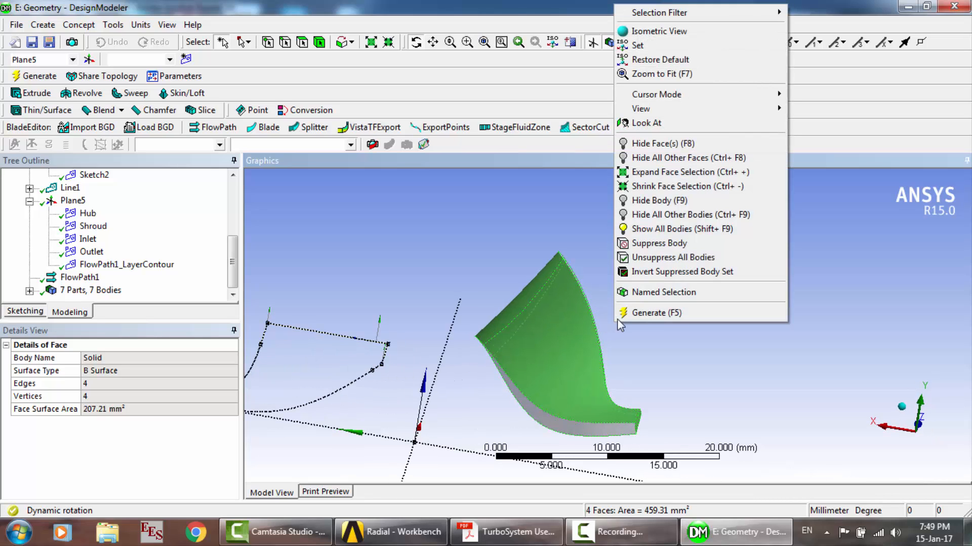
left_click(625, 297)
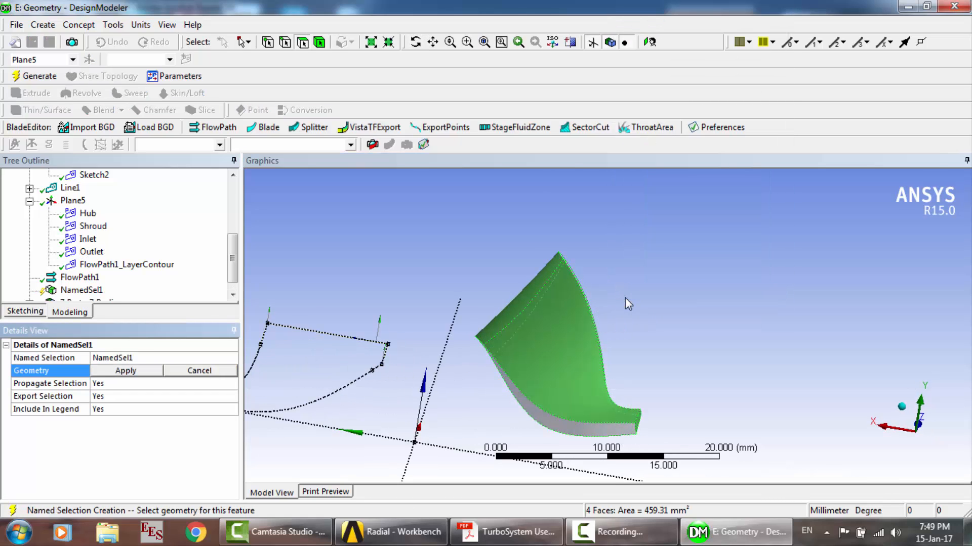
left_click(139, 375)
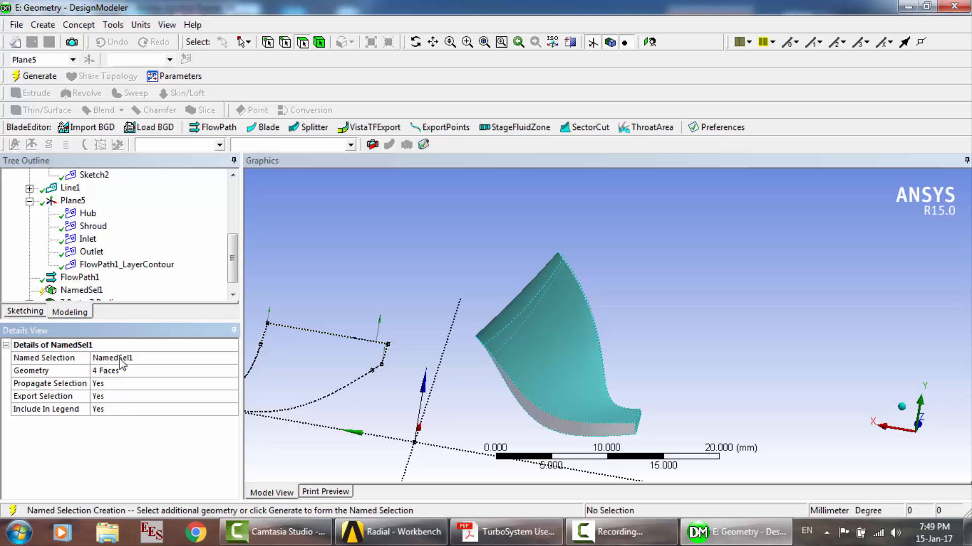
Name the new named selection Bladesurface and generate it.
left_click(121, 358)
type("Blade ")
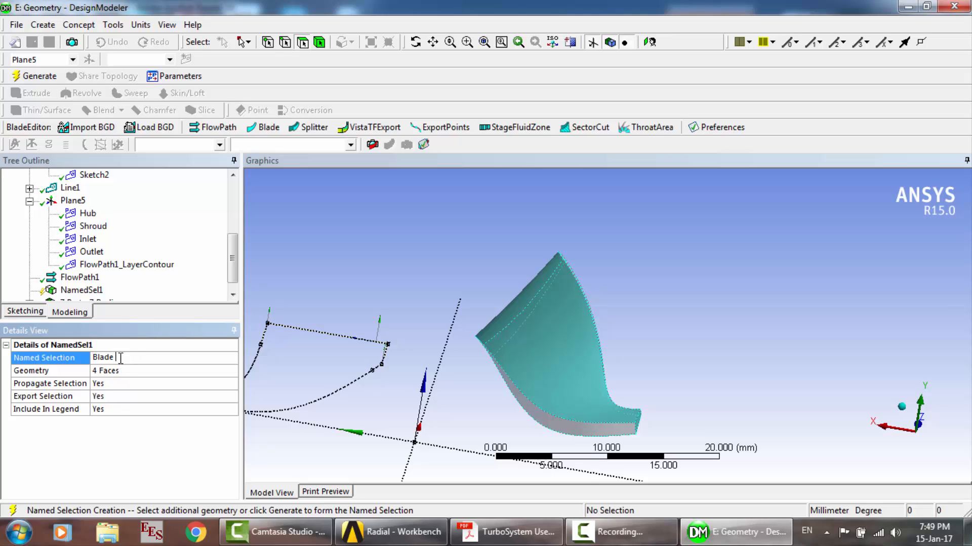
type("surface")
key("Return")
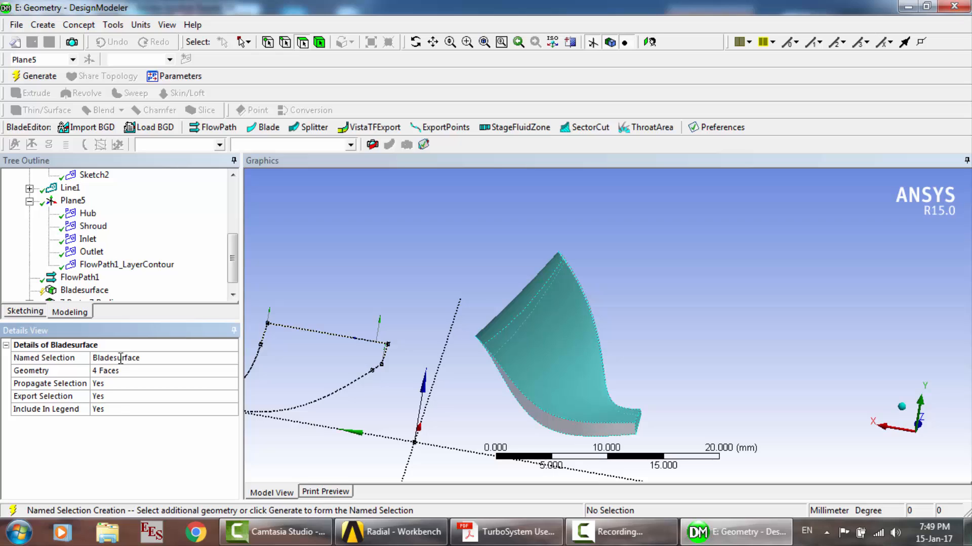
left_click(38, 76)
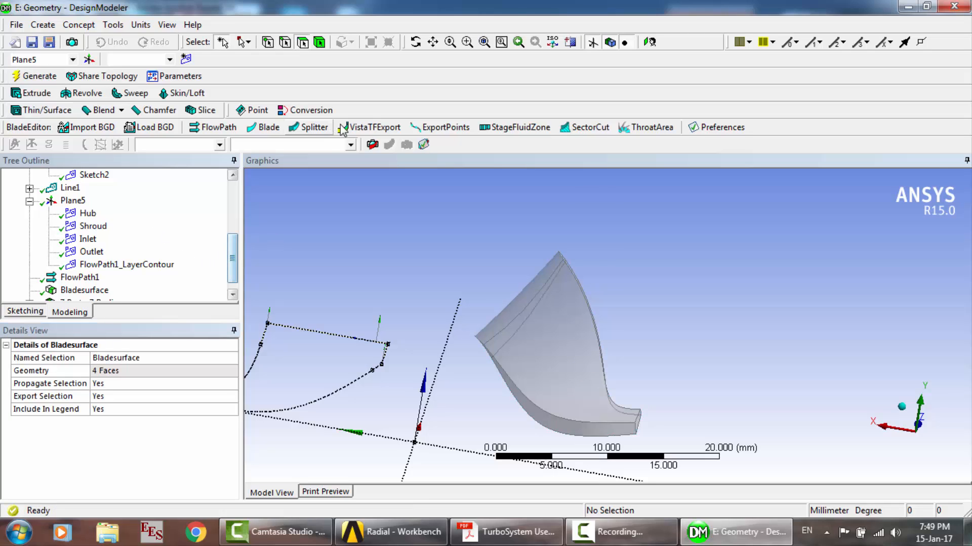
Add an ExportPoints feature, keep its export type as TurboGrid, and assign FlowPath1 as its blade or flow path.
left_click(466, 130)
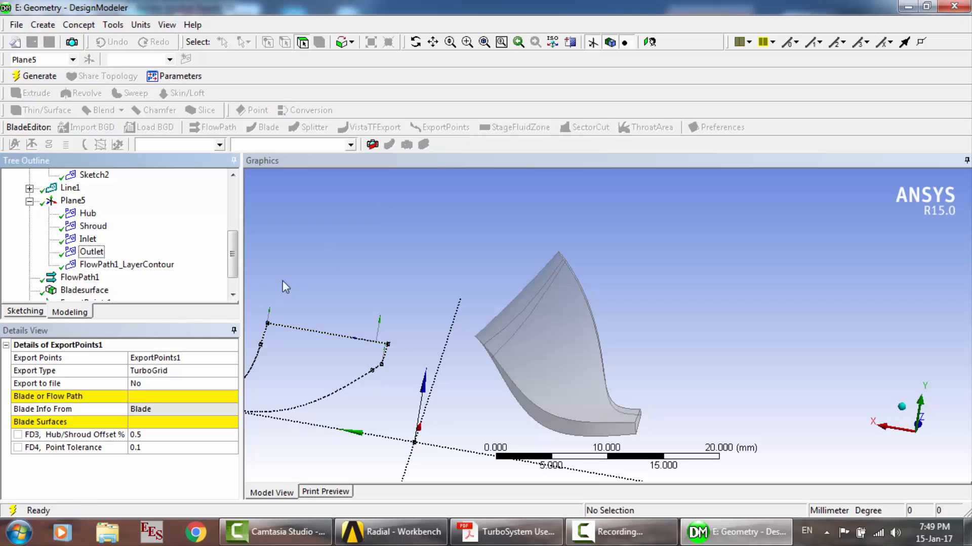
left_click(150, 394)
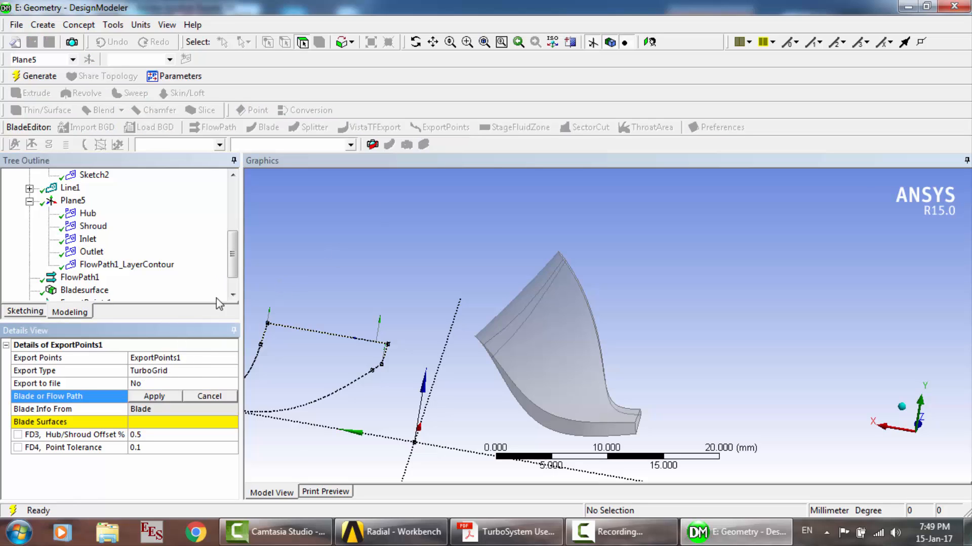
left_click(199, 372)
left_click(232, 370)
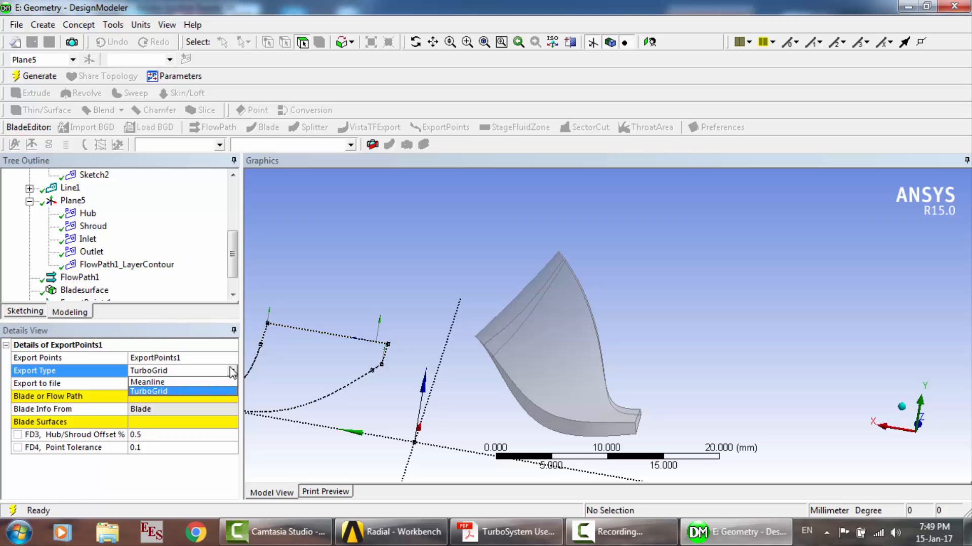
left_click(217, 329)
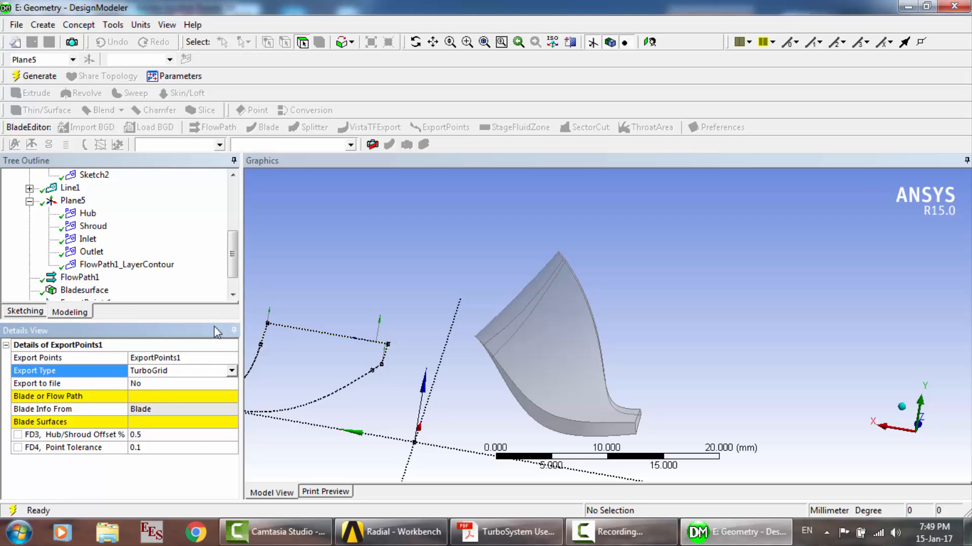
left_click(134, 403)
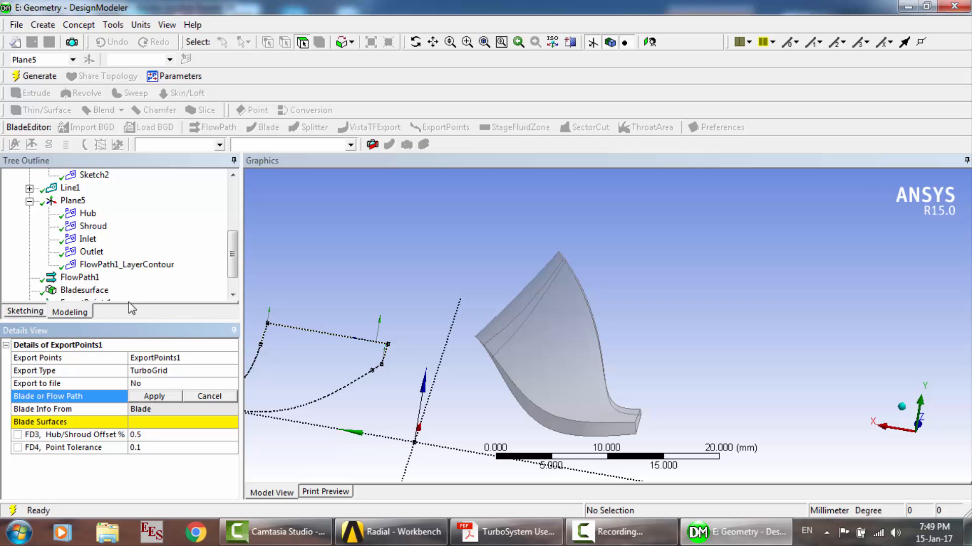
left_click(86, 280)
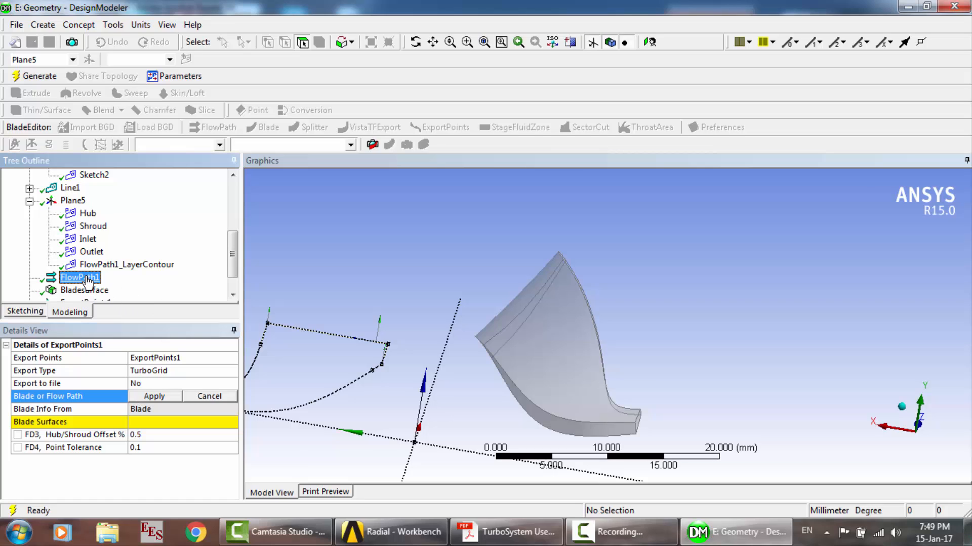
left_click(154, 397)
Set the ExportPoints feature's number of blades to 15 and its blade row number to 1.
left_click(157, 421)
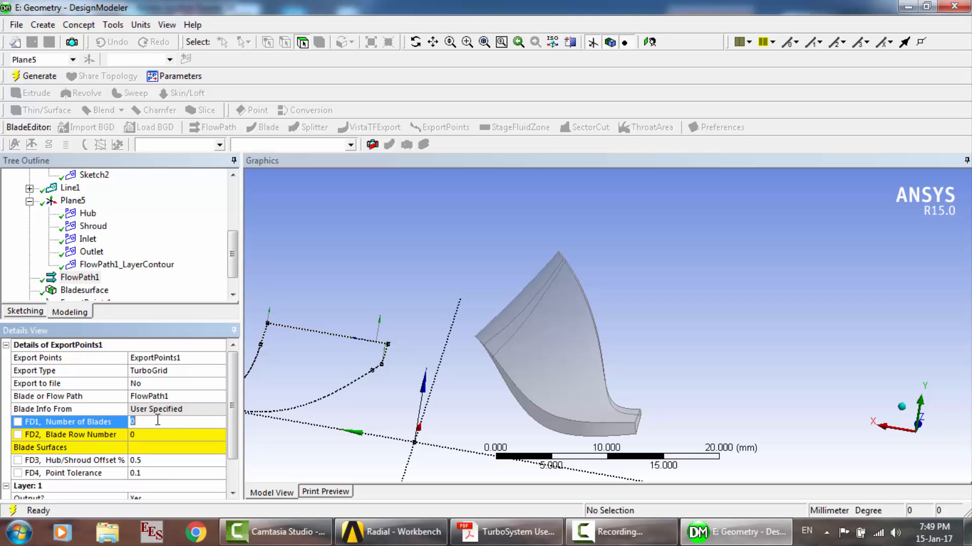
type("15")
key("Return")
left_click(158, 434)
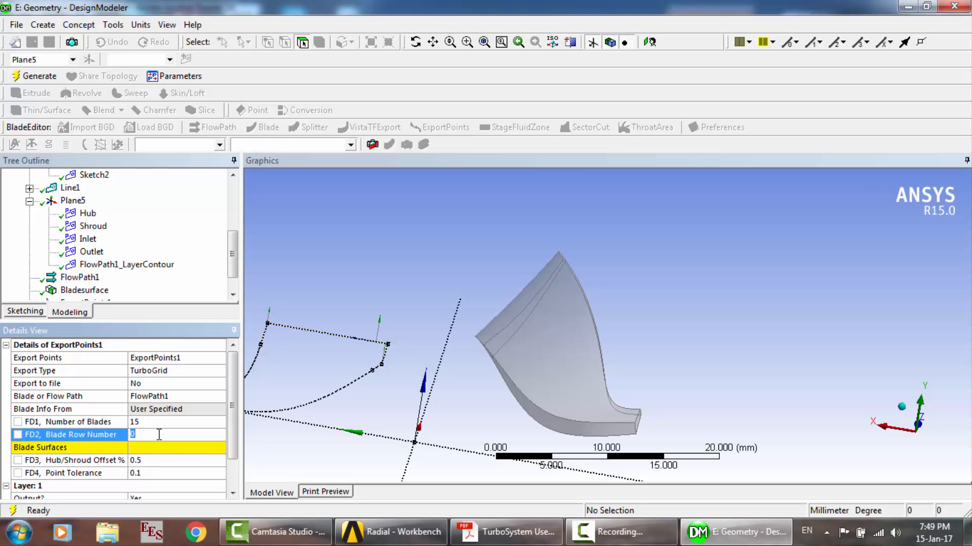
Assign the Bladesurface named selection as the ExportPoints feature's blade surfaces and generate the feature.
left_click(202, 448)
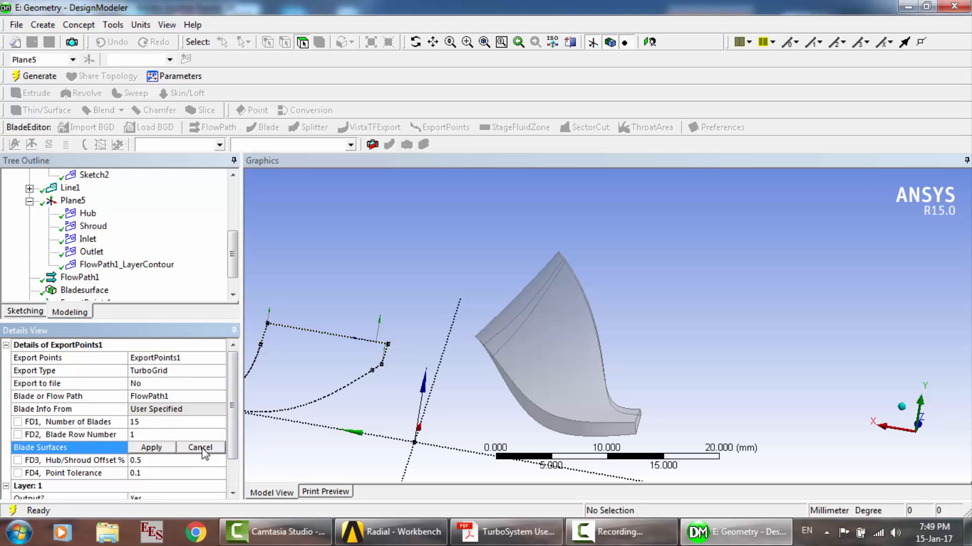
left_click(84, 278)
left_click(85, 290)
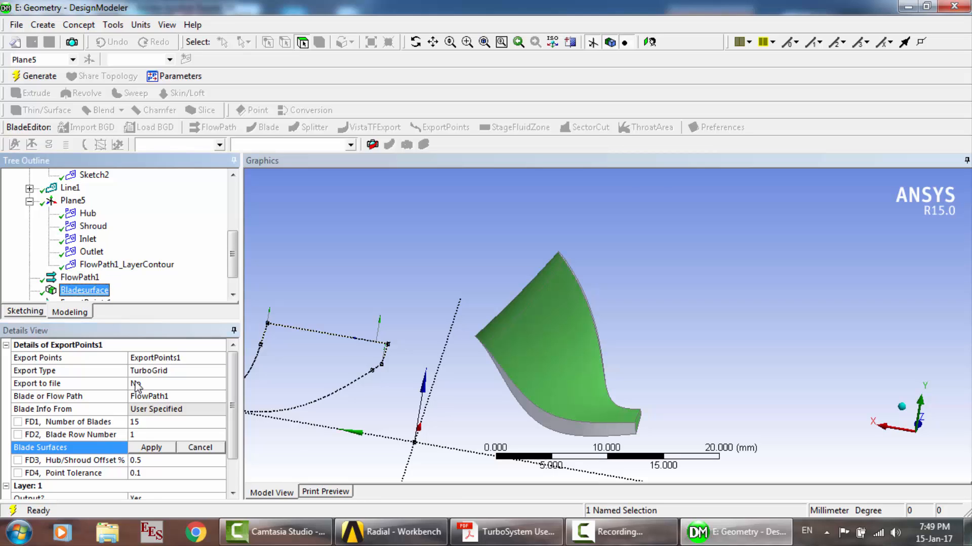
left_click(153, 448)
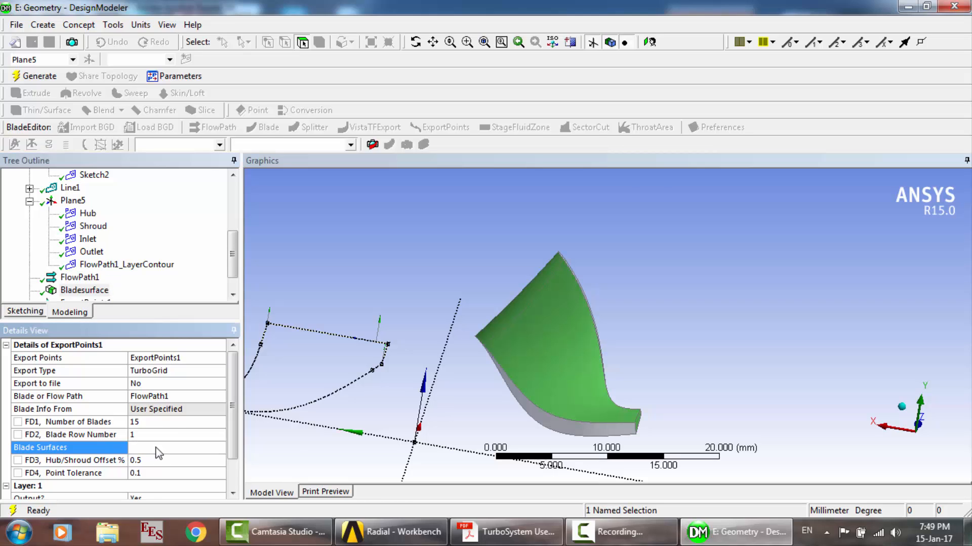
left_click(41, 78)
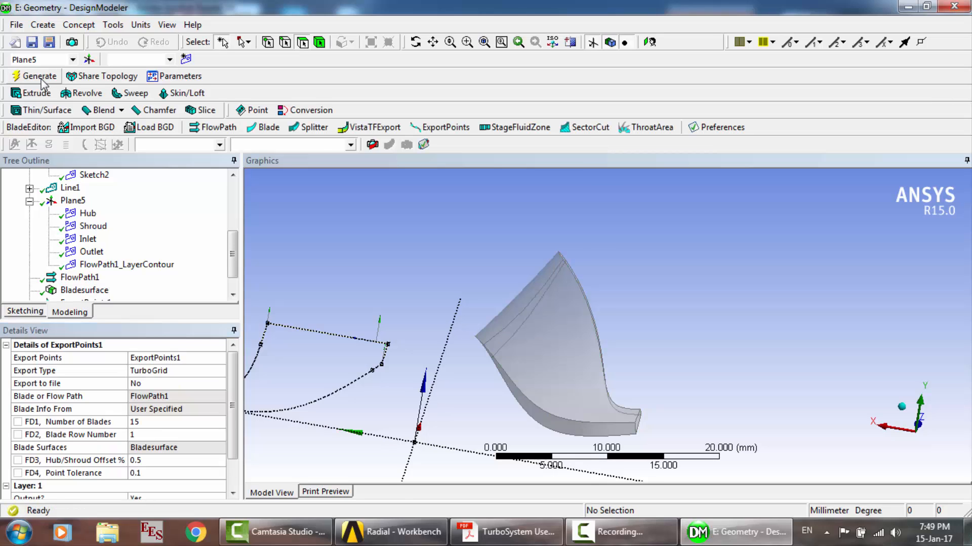
left_click_drag(235, 258, 240, 274)
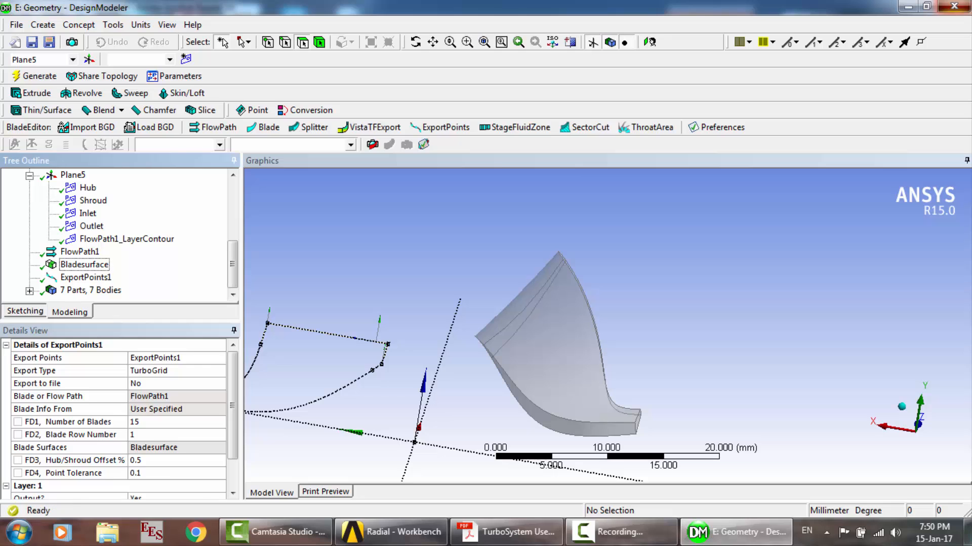
Close DesignModeler, return to Workbench and save the Radial project.
left_click(597, 130)
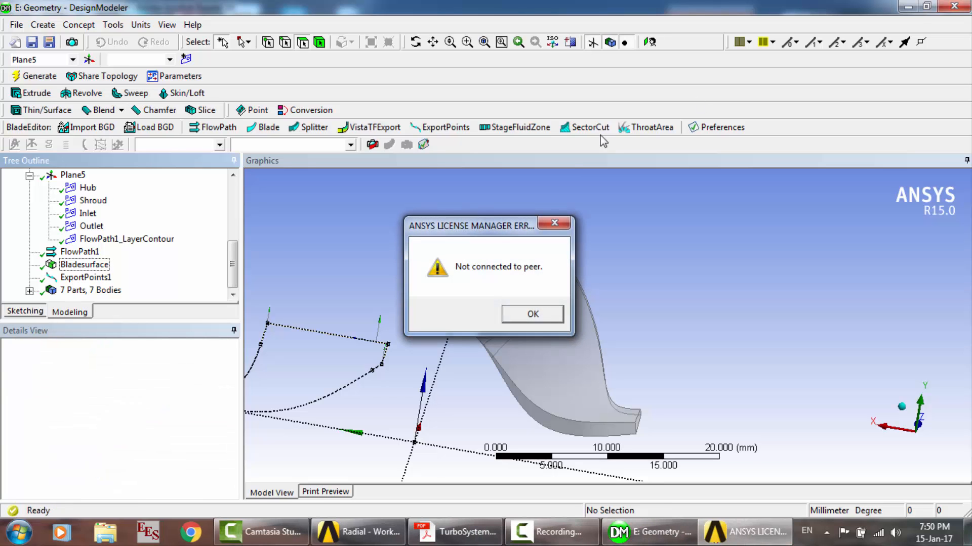
key("Return")
key("Return")
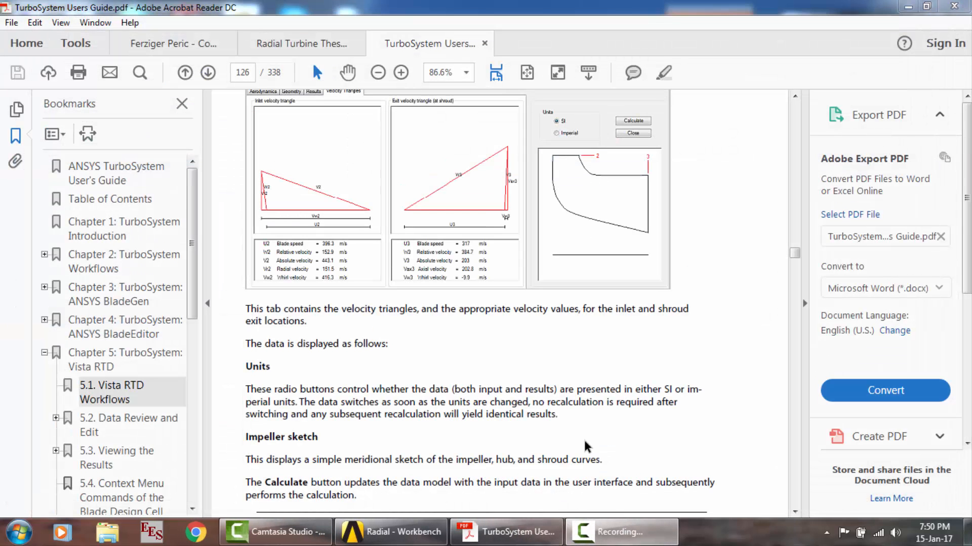
left_click(390, 532)
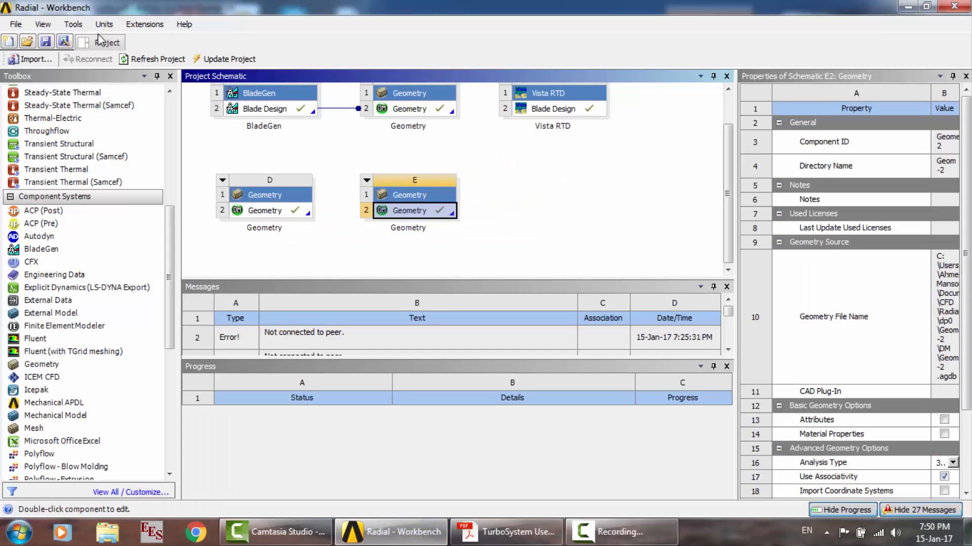
left_click(46, 42)
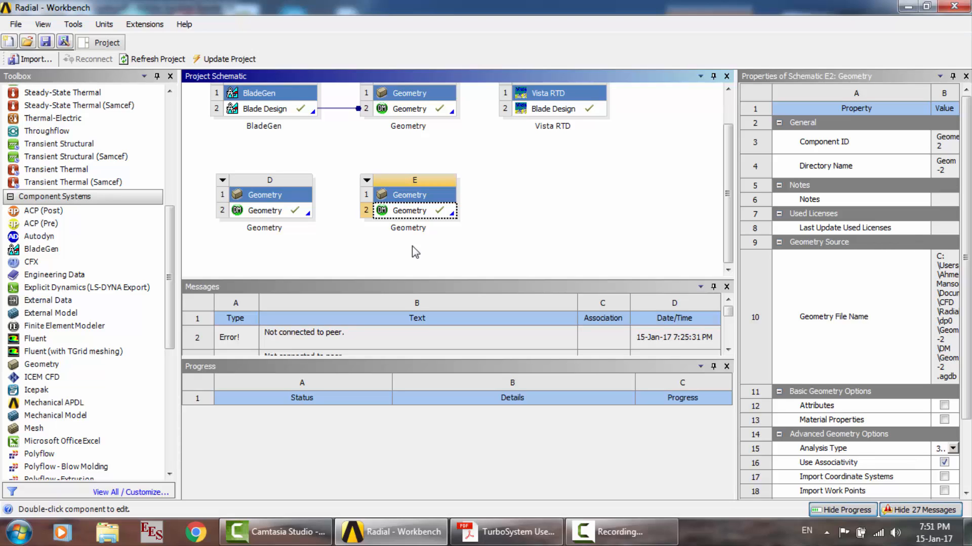
Transfer the data of geometry system E to a new TurboGrid system and open its Turbo Mesh cell in TurboGrid.
right_click(405, 219)
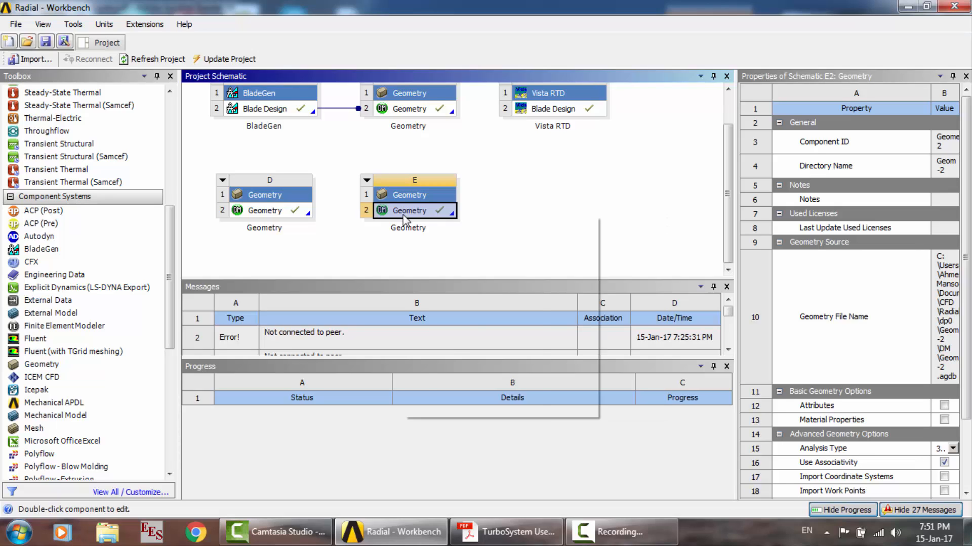
mouse_move(489, 291)
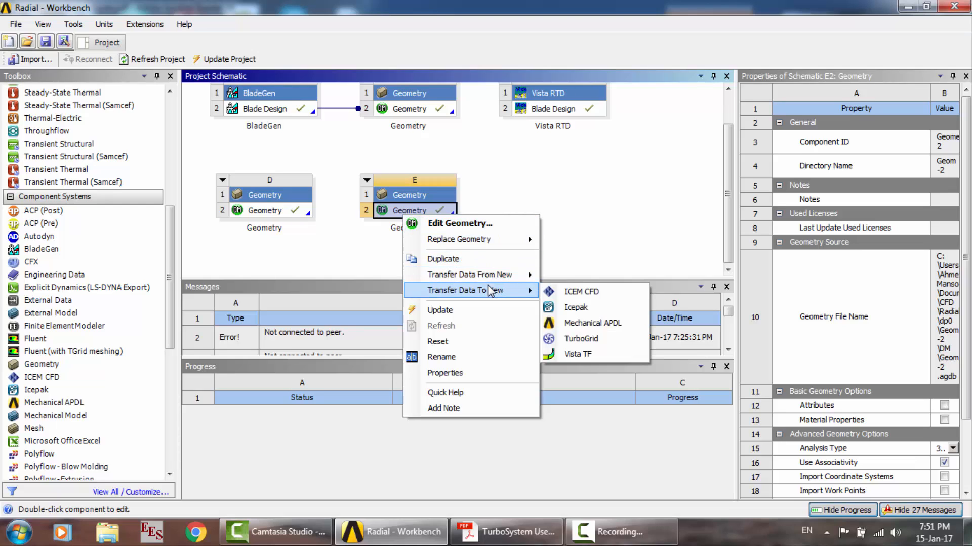
left_click(588, 338)
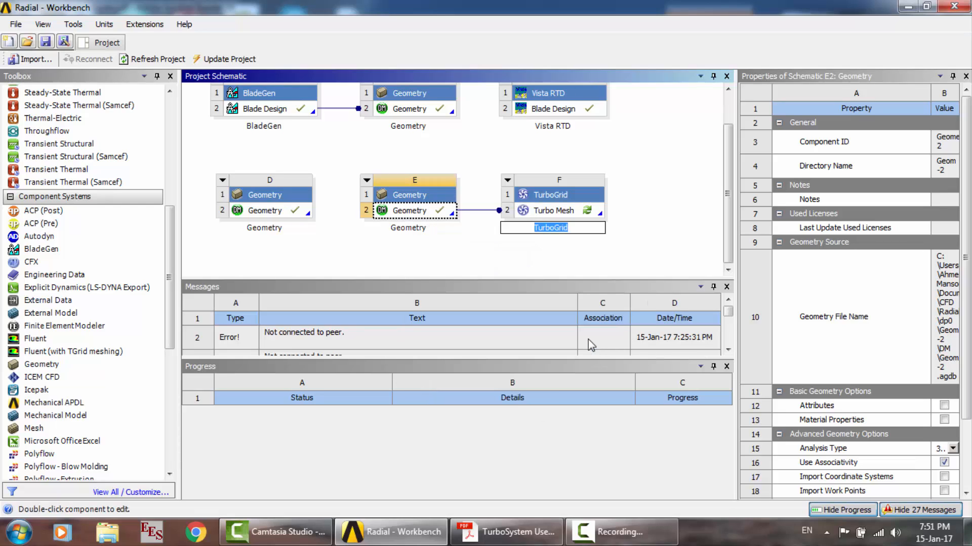
left_click(555, 212)
double_click(557, 213)
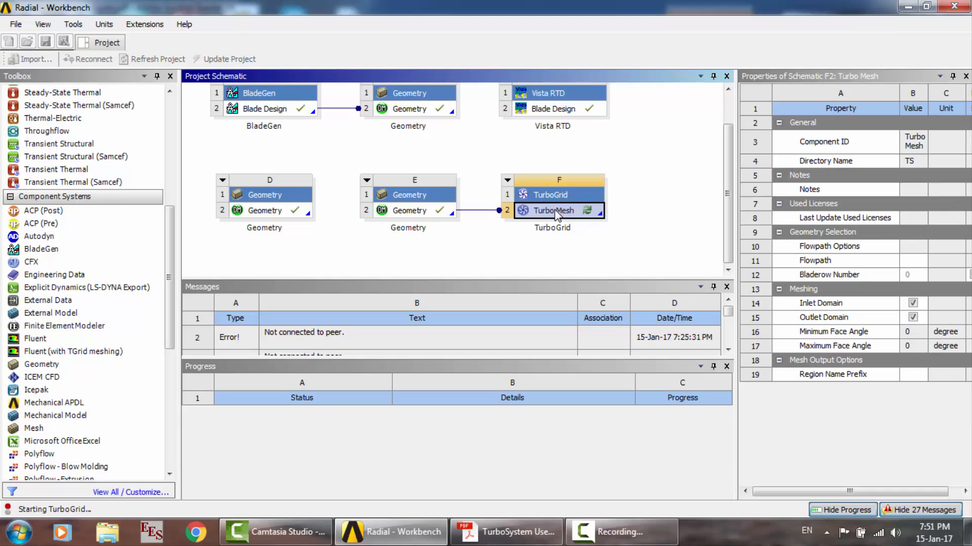
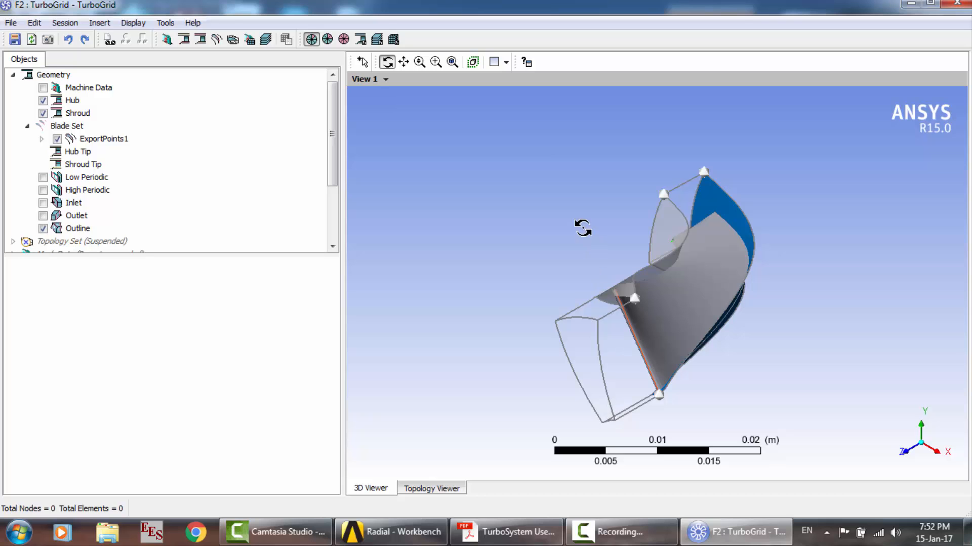
Display all blade instances of the impeller in the 3D view.
left_click_drag(615, 235, 744, 358)
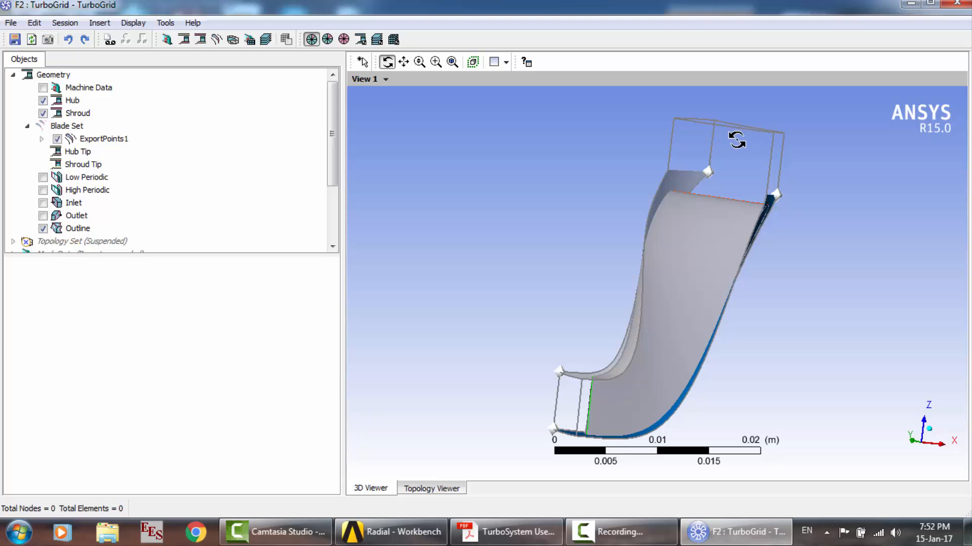
left_click_drag(704, 150, 673, 187)
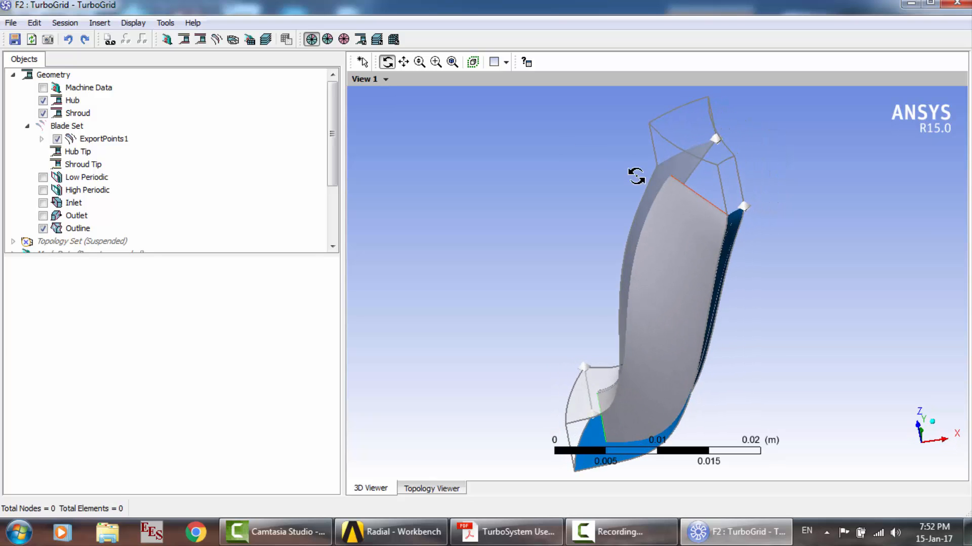
left_click(327, 40)
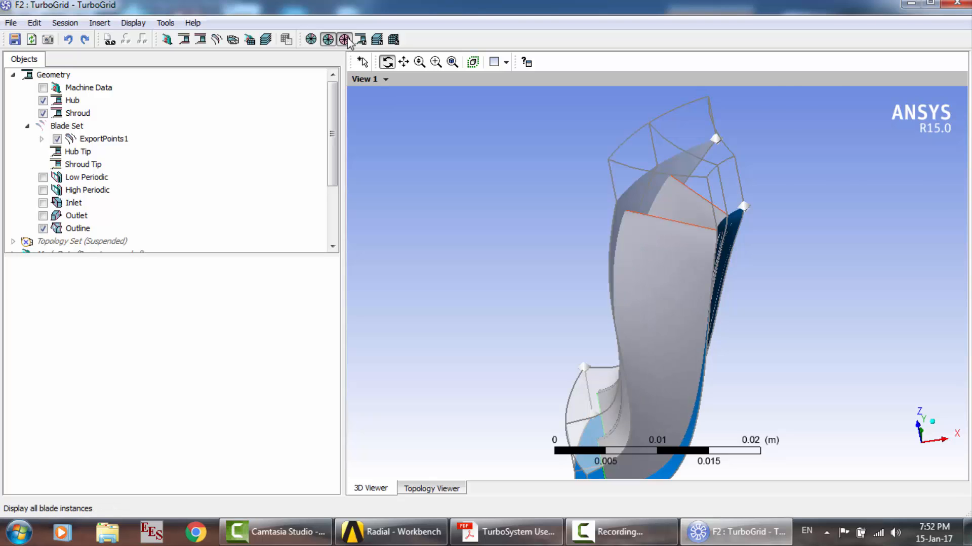
left_click(345, 40)
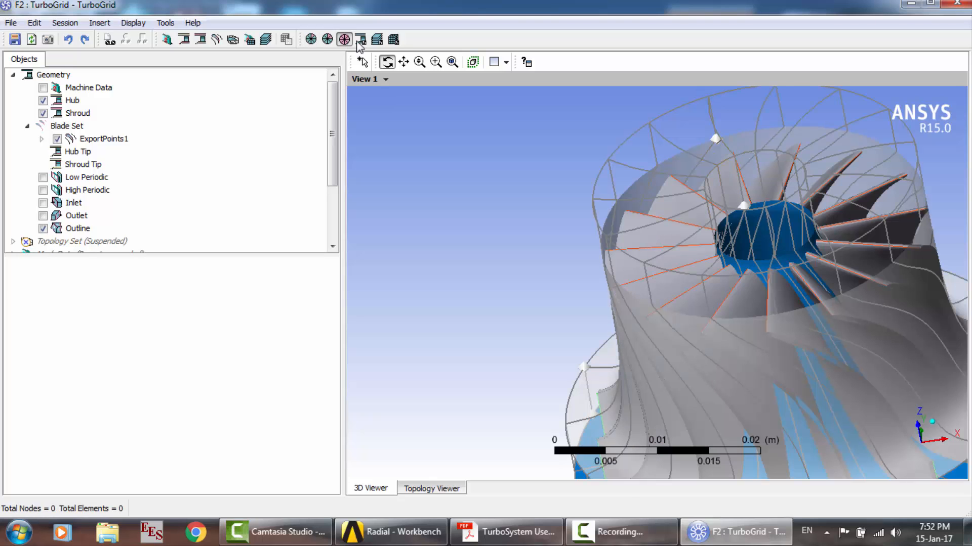
Hide the geometry's Outline object and examine the full impeller's blades, hub and shroud.
left_click(403, 62)
left_click_drag(731, 306, 570, 226)
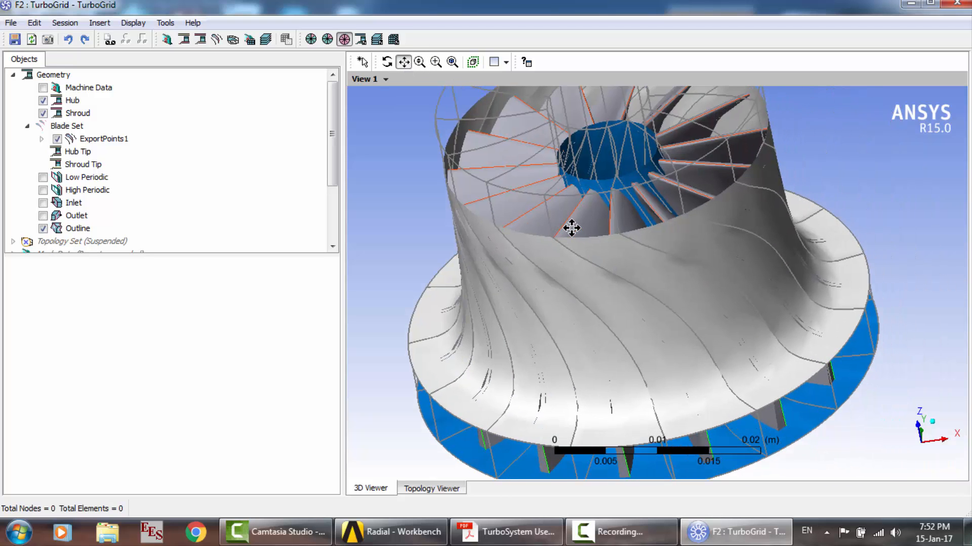
scroll(571, 228, "down", 1)
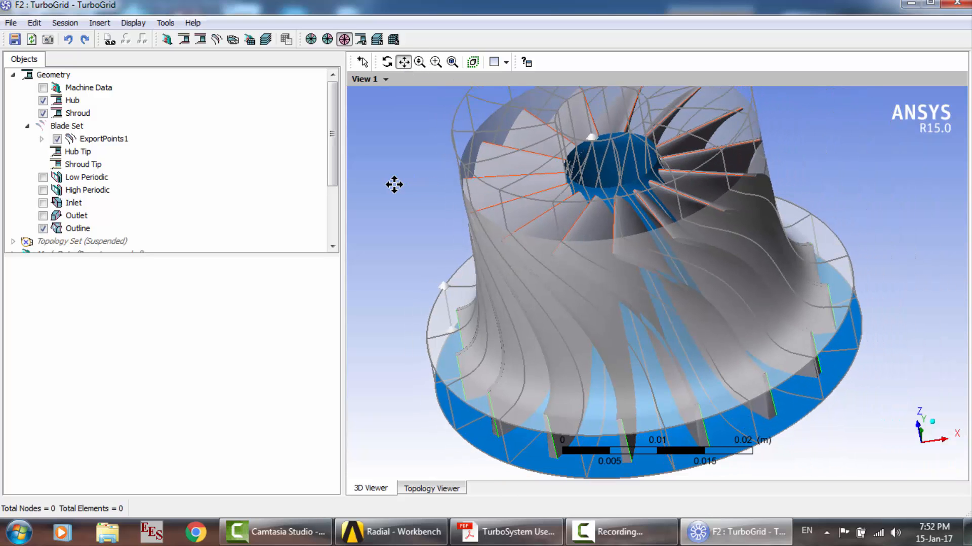
left_click_drag(394, 184, 660, 228)
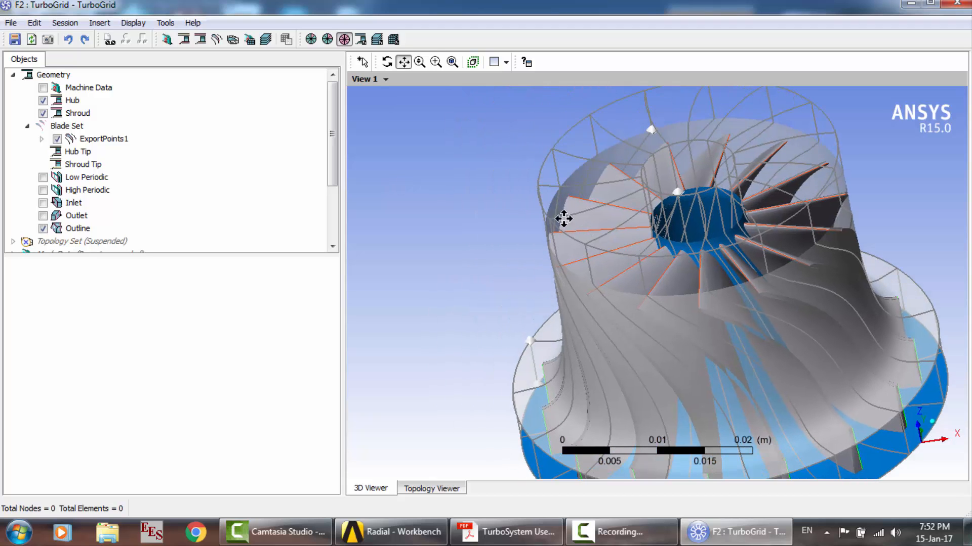
left_click_drag(513, 199, 623, 238)
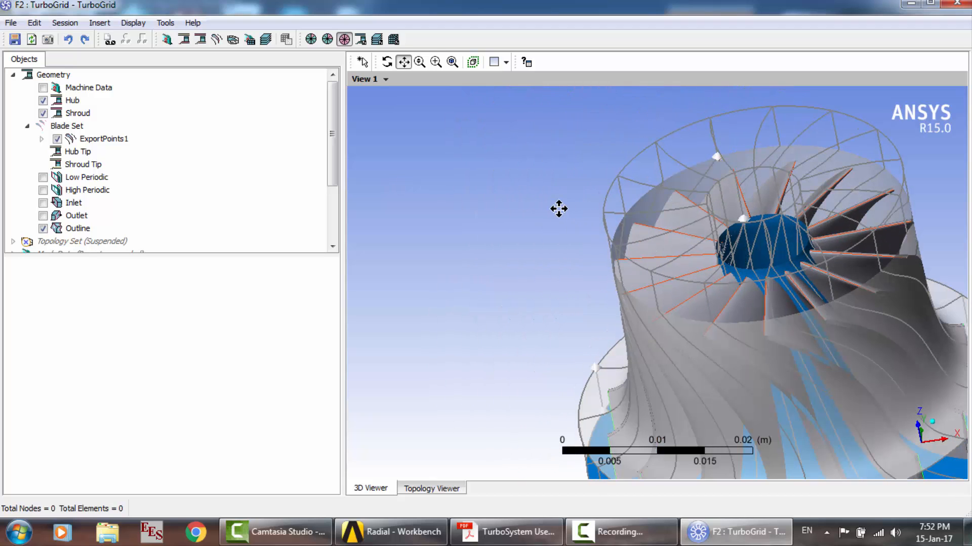
left_click_drag(716, 274, 577, 214)
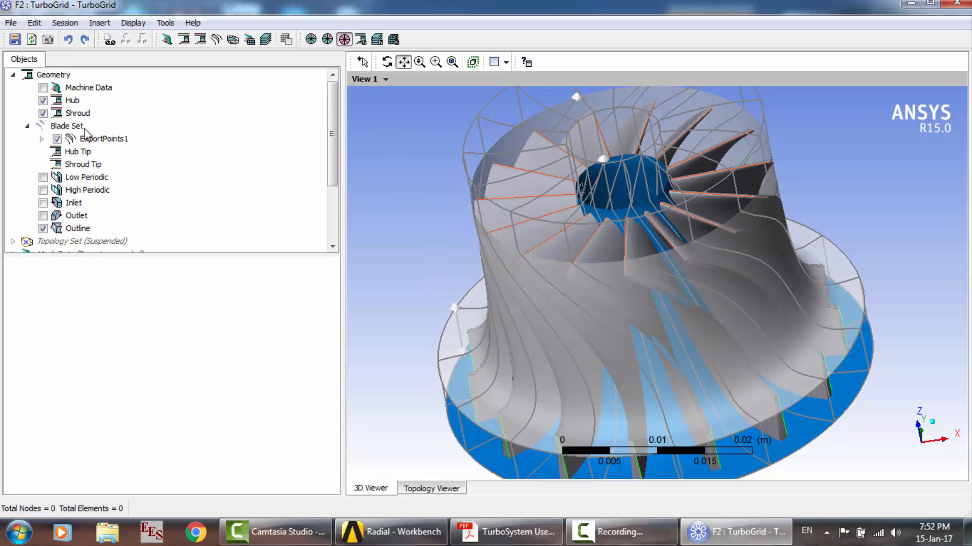
left_click(43, 228)
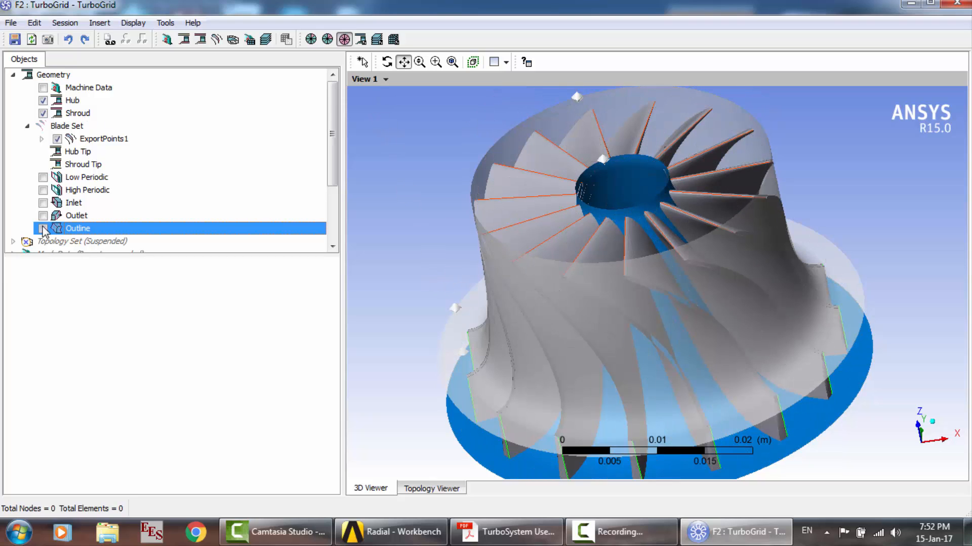
left_click(387, 62)
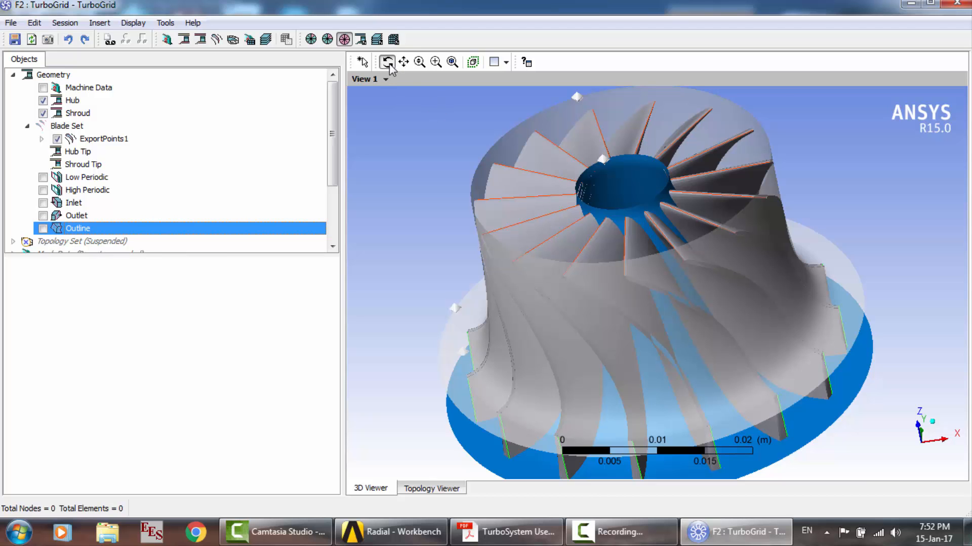
left_click_drag(694, 218, 697, 184)
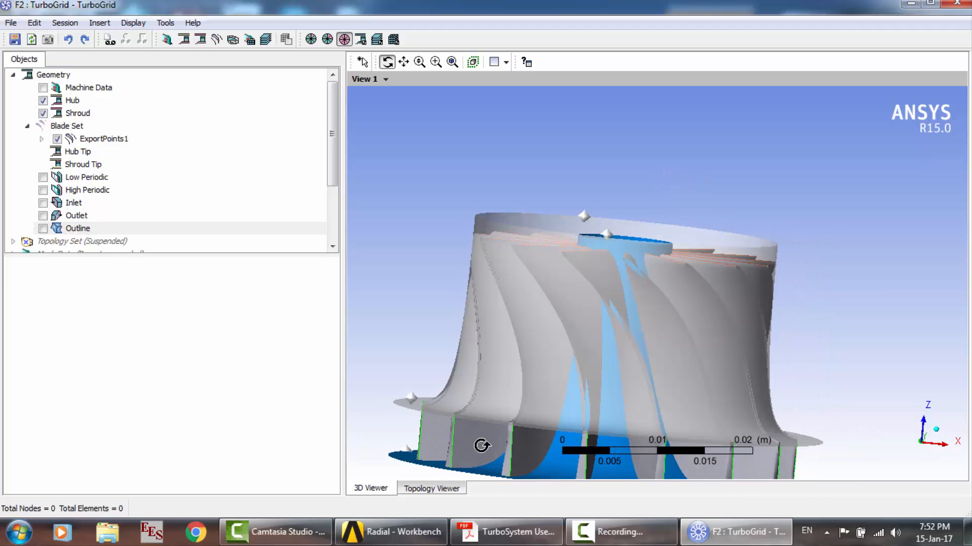
left_click_drag(587, 226, 466, 237)
Turn off Suspend Object Updates for the Topology Set so it is computed, accepting the inlet domain warning.
left_click(219, 178)
scroll(219, 182, "down", 2)
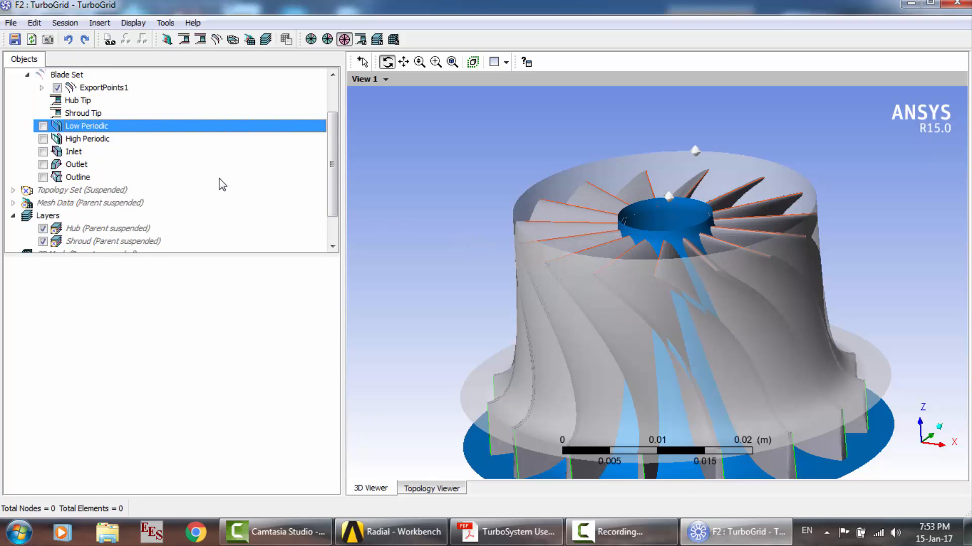
left_click(58, 190)
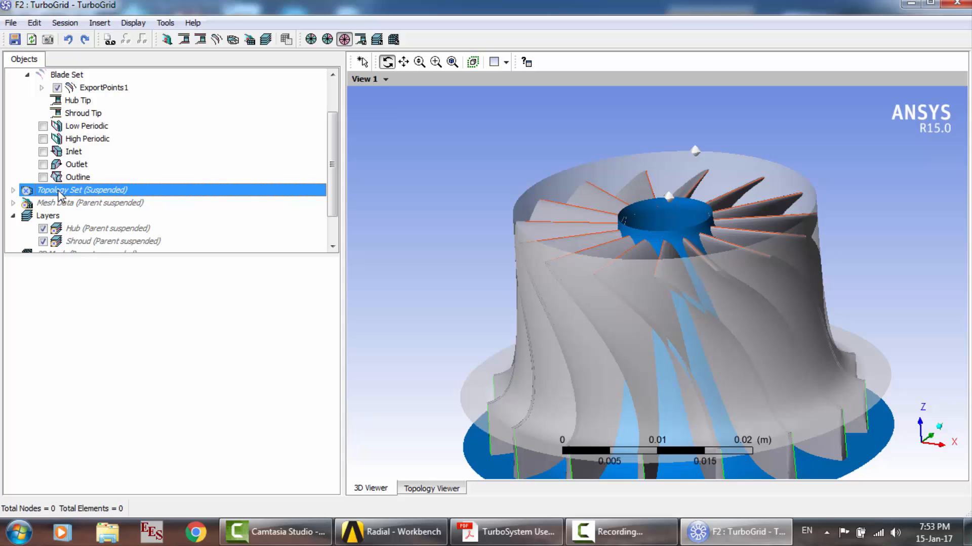
right_click(59, 190)
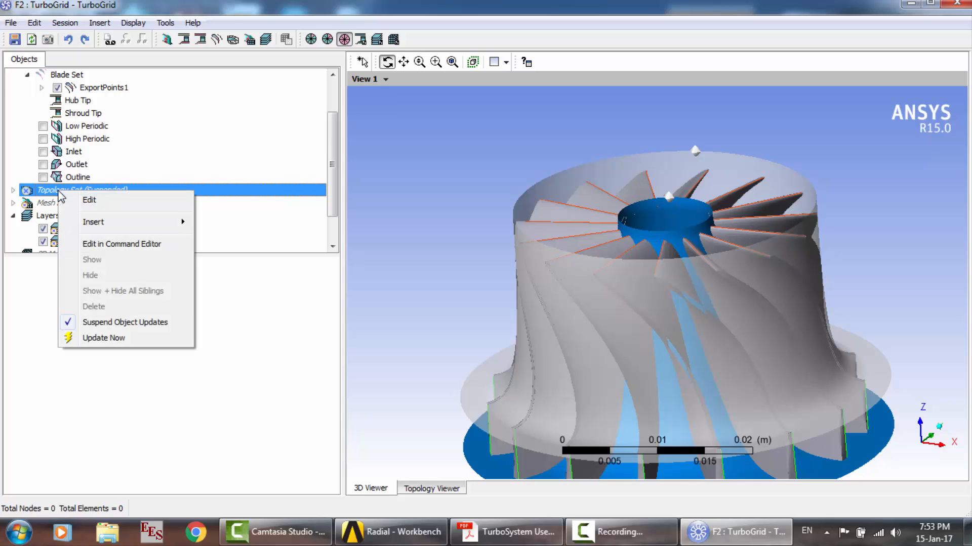
left_click(112, 322)
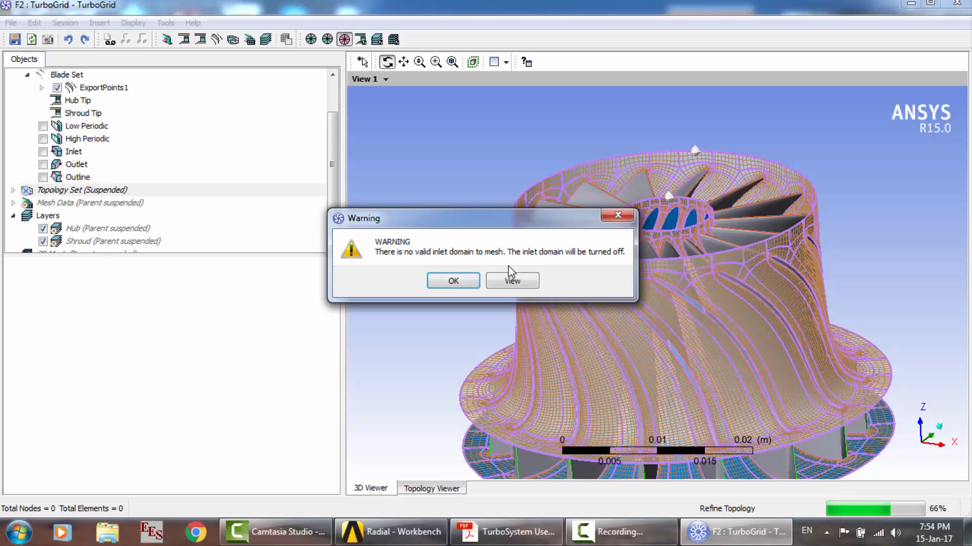
left_click(473, 282)
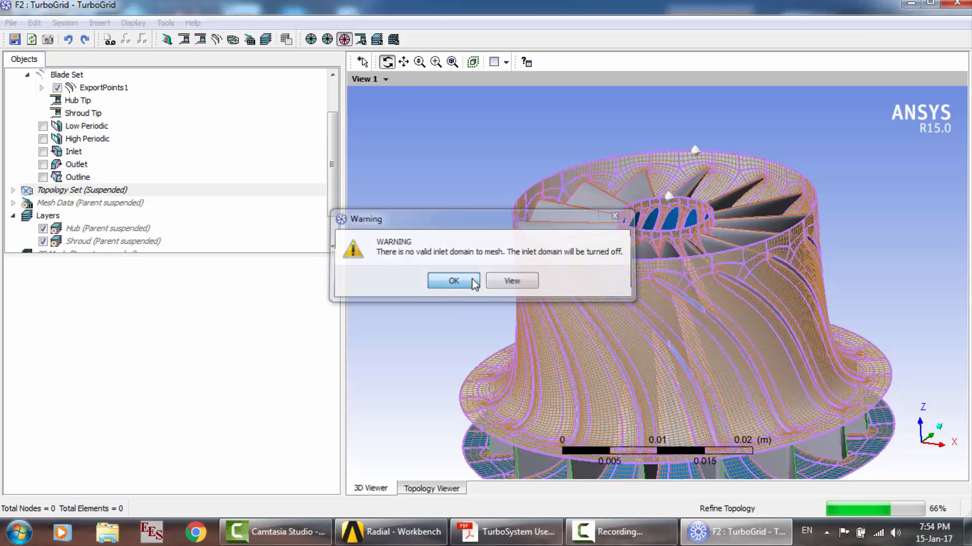
Create the impeller's 3D mesh from the computed topology.
left_click(213, 179)
scroll(213, 178, "down", 1)
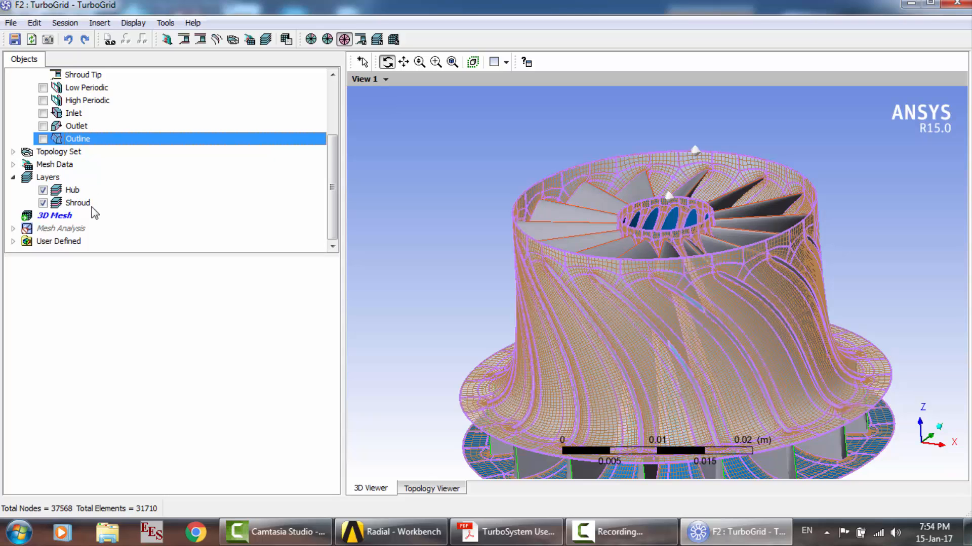
right_click(420, 204)
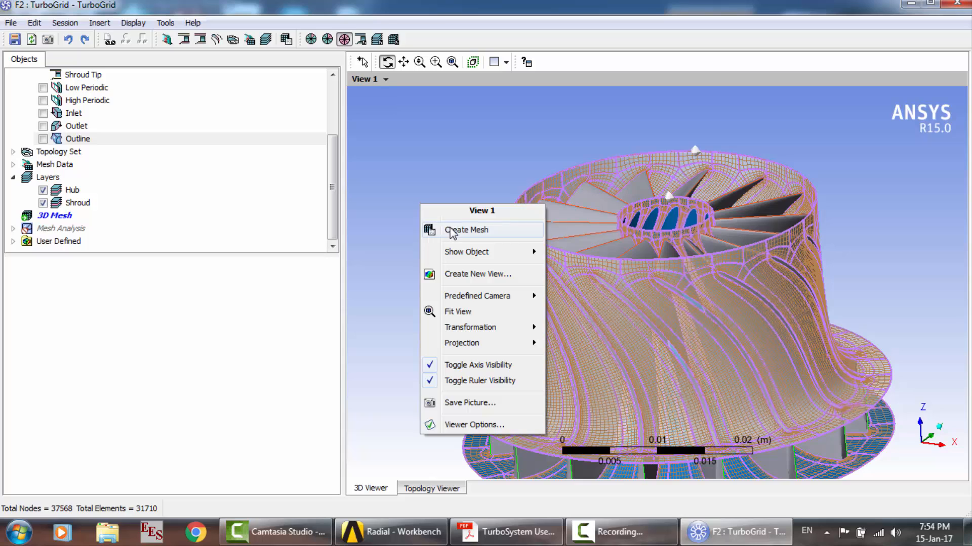
left_click(451, 231)
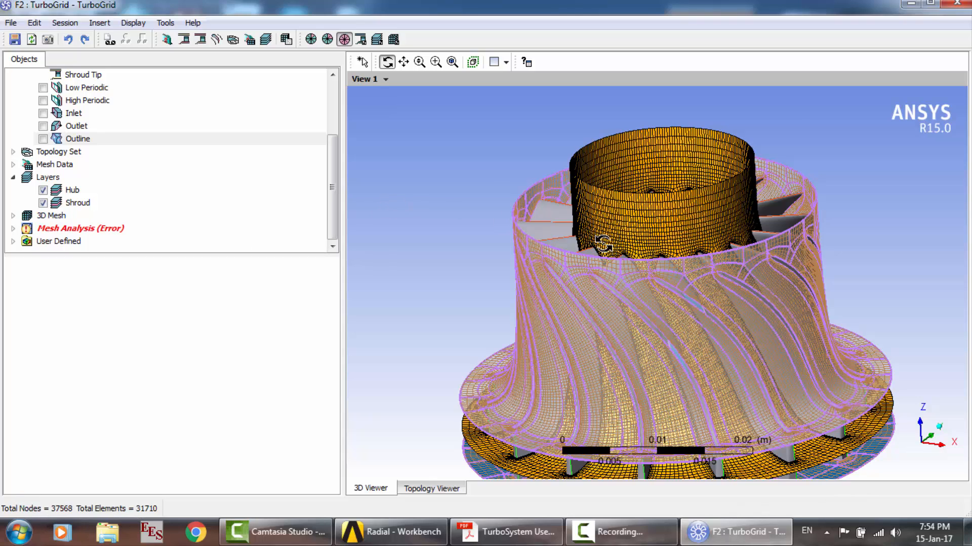
left_click_drag(603, 245, 311, 200)
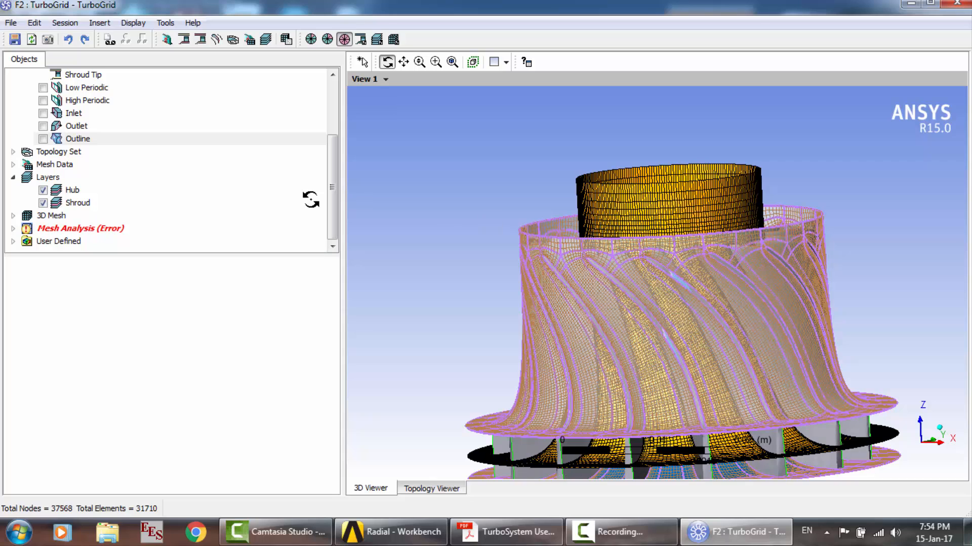
Show the HIGHBLADE, HIGHPERIODIC, HUB and INLET regions of the 3D Mesh.
left_click(13, 216)
left_click(43, 229)
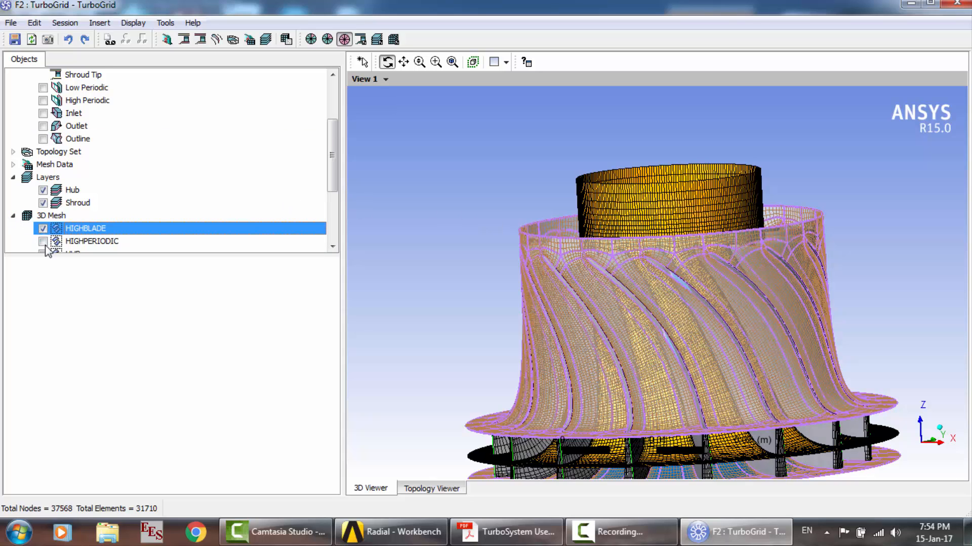
left_click(43, 242)
scroll(46, 241, "down", 1)
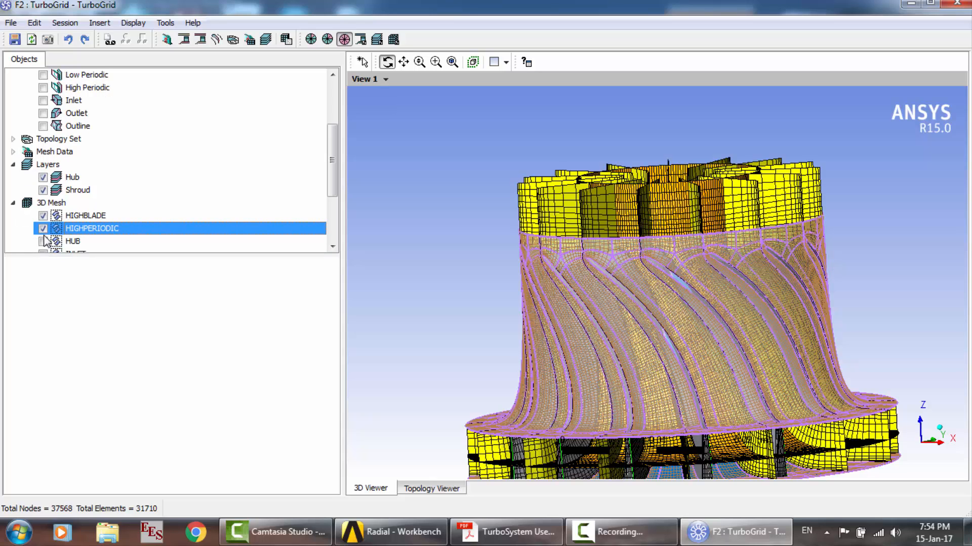
left_click(44, 237)
scroll(44, 237, "down", 2)
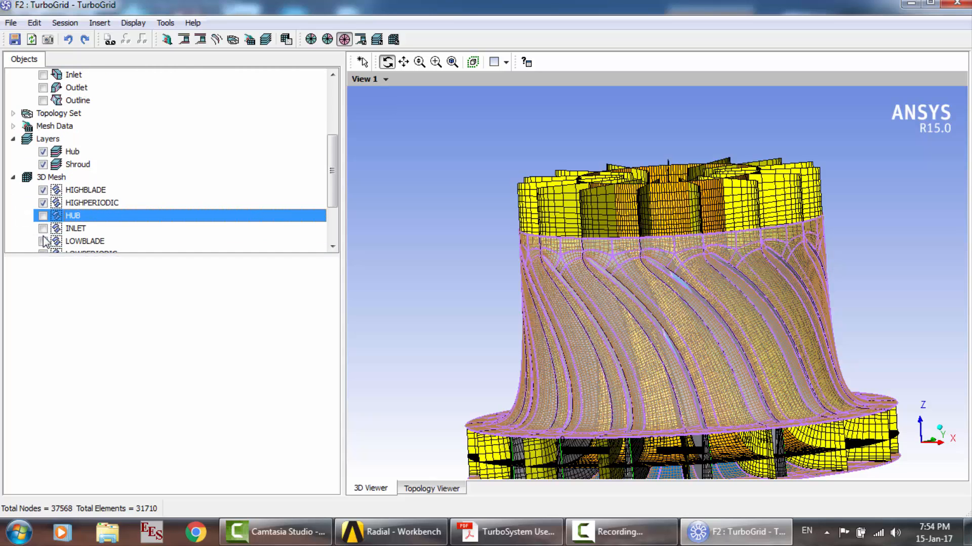
left_click(43, 215)
left_click(43, 229)
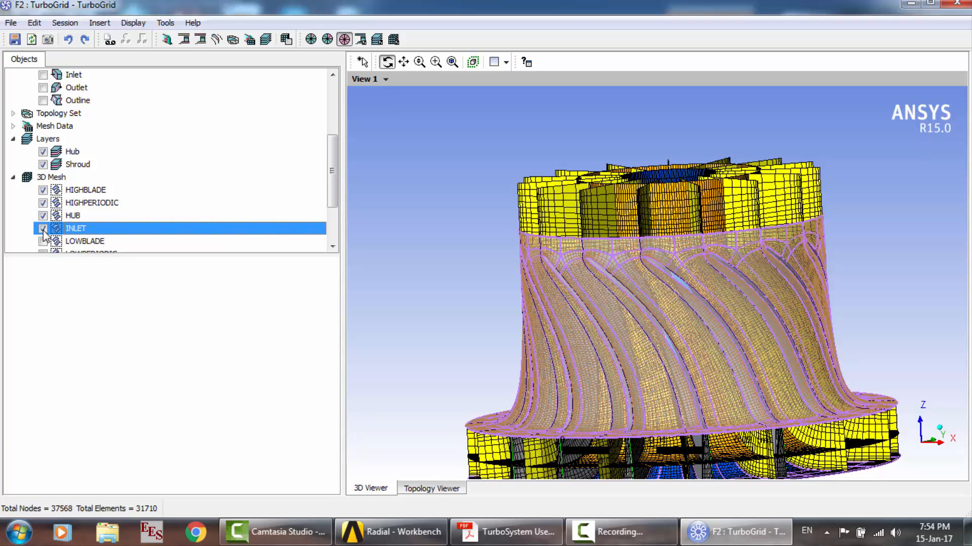
Show the LOWBLADE, LOWPERIODIC, OUTLET and SHROUD regions of the 3D Mesh as well.
left_click(44, 242)
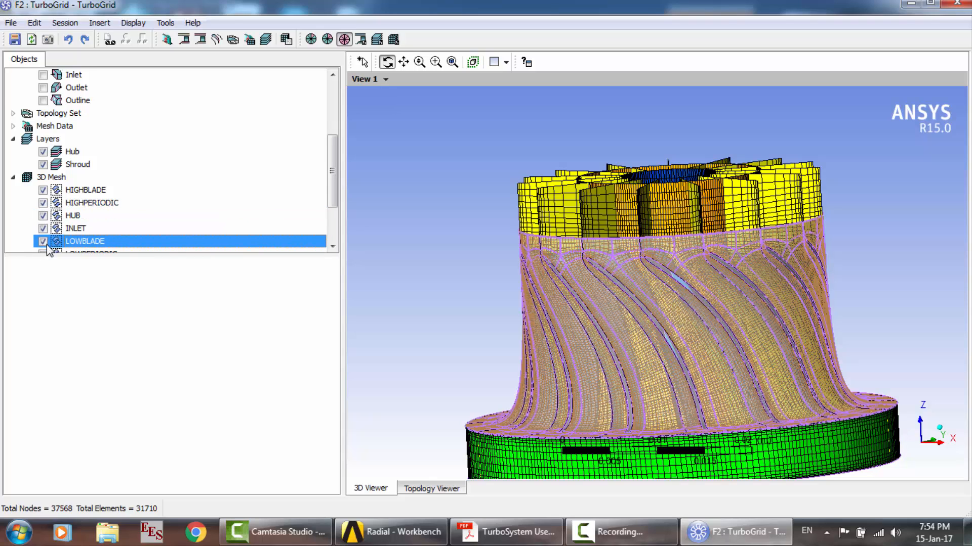
scroll(47, 245, "down", 1)
left_click(43, 228)
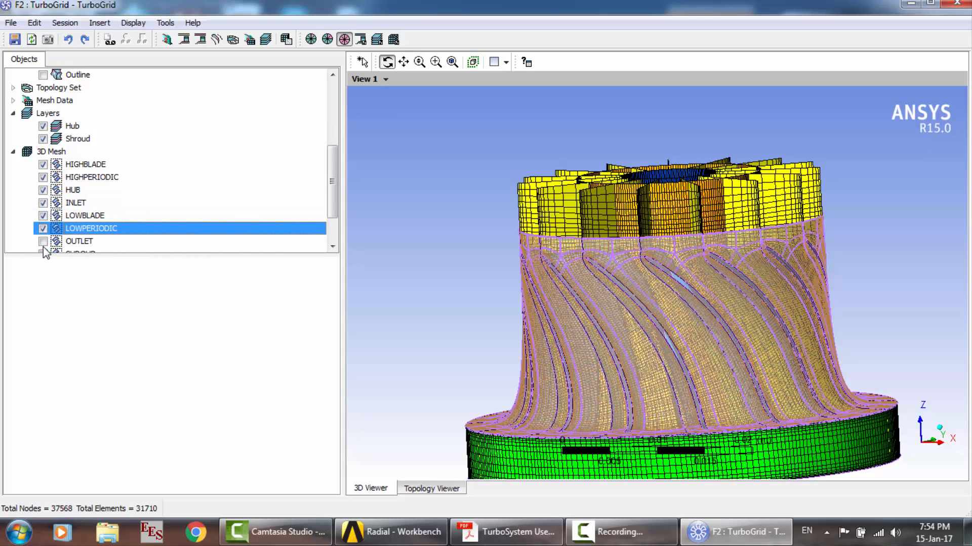
left_click(43, 241)
scroll(49, 247, "down", 1)
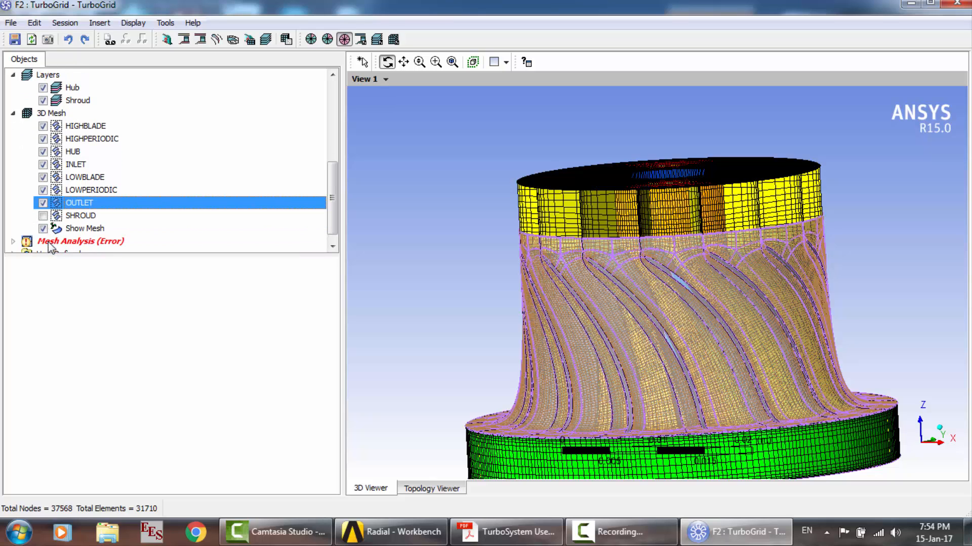
left_click(43, 215)
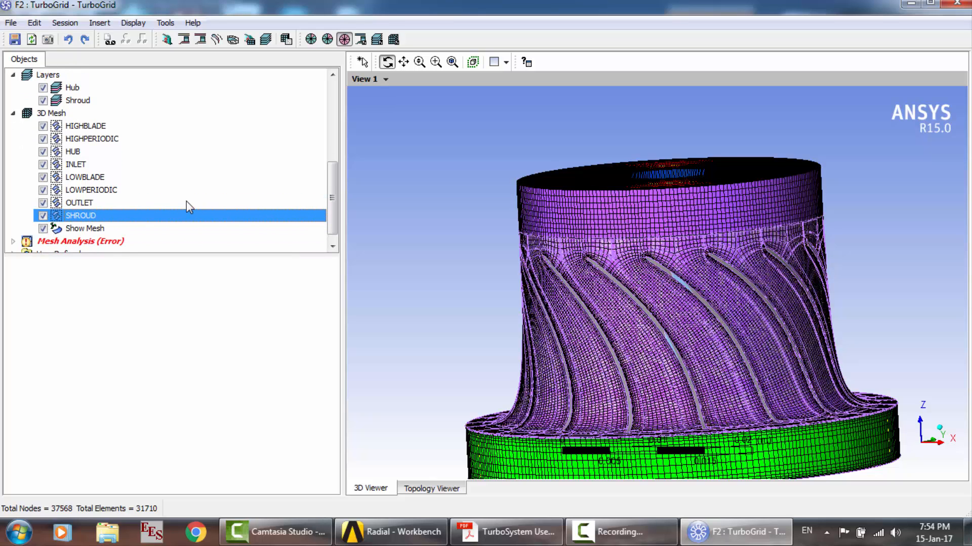
Hide the geometry's ExportPoints1 blade, Shroud and Hub, and examine the mesh surfaces on the full impeller.
scroll(186, 202, "up", 5)
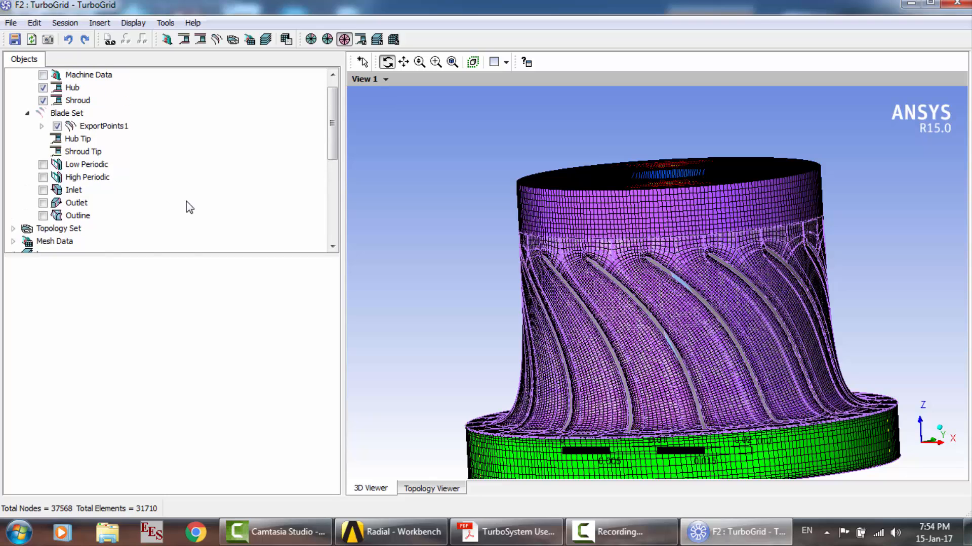
scroll(186, 202, "up", 1)
left_click(57, 139)
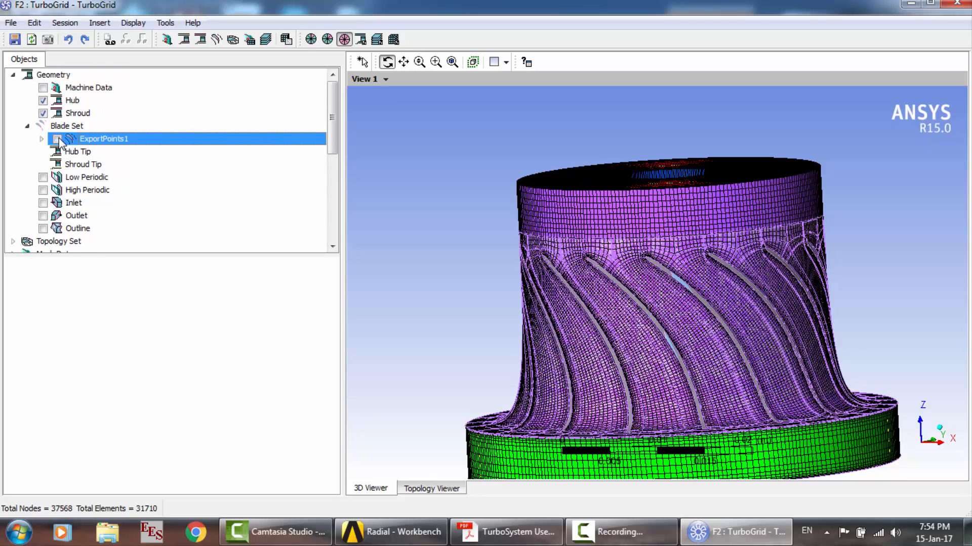
left_click(43, 113)
left_click(43, 101)
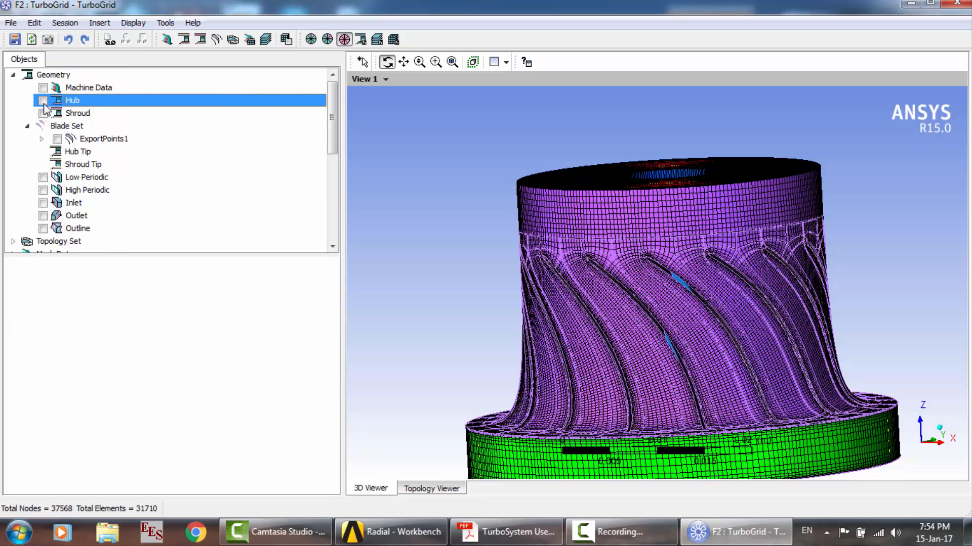
scroll(225, 183, "down", 3)
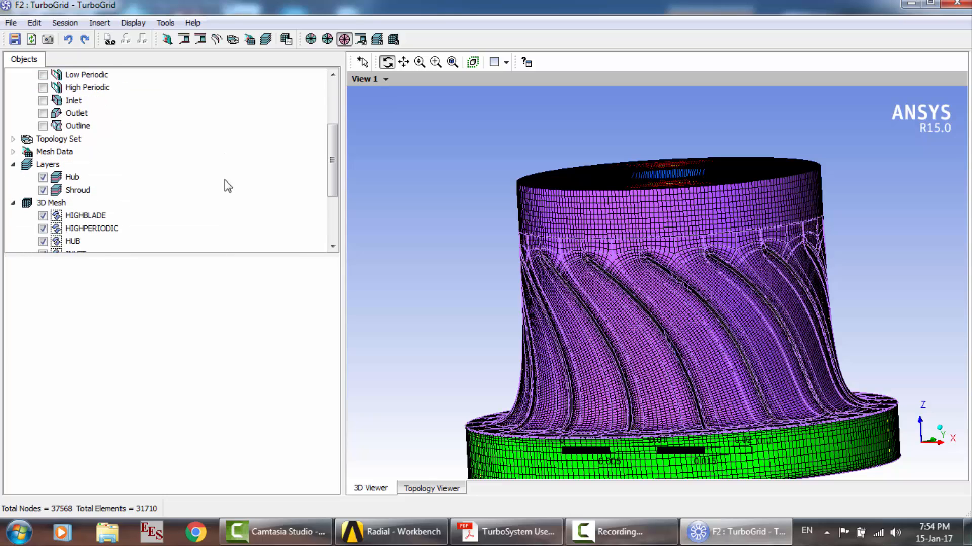
scroll(225, 180, "down", 3)
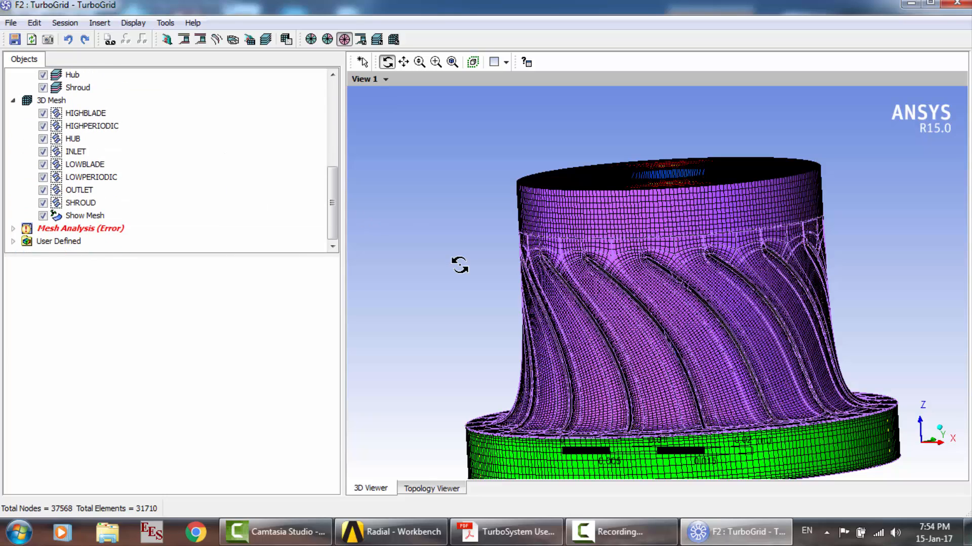
left_click_drag(675, 265, 649, 304)
left_click_drag(640, 321, 600, 265)
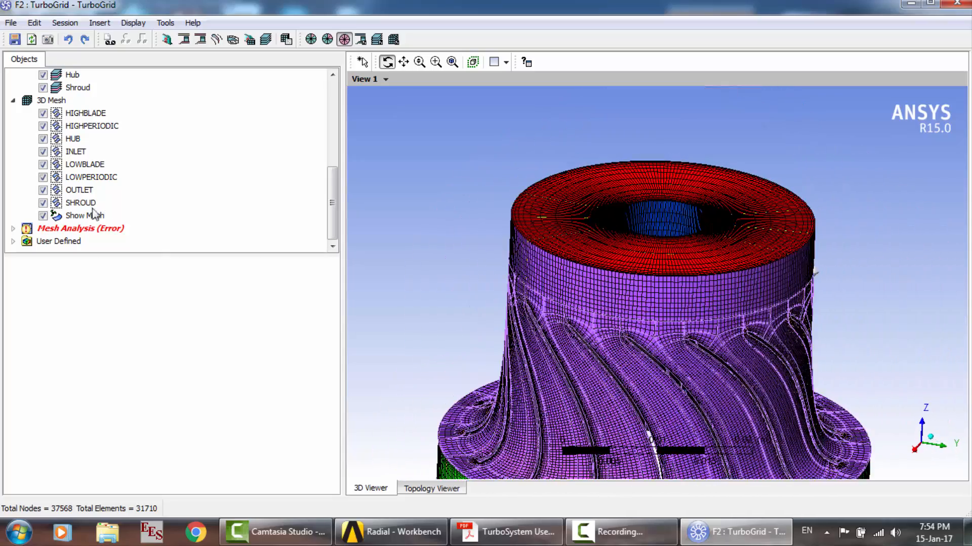
Review the mesh statistics of all domains from Mesh Analysis with full measure names readable, and close them.
double_click(57, 230)
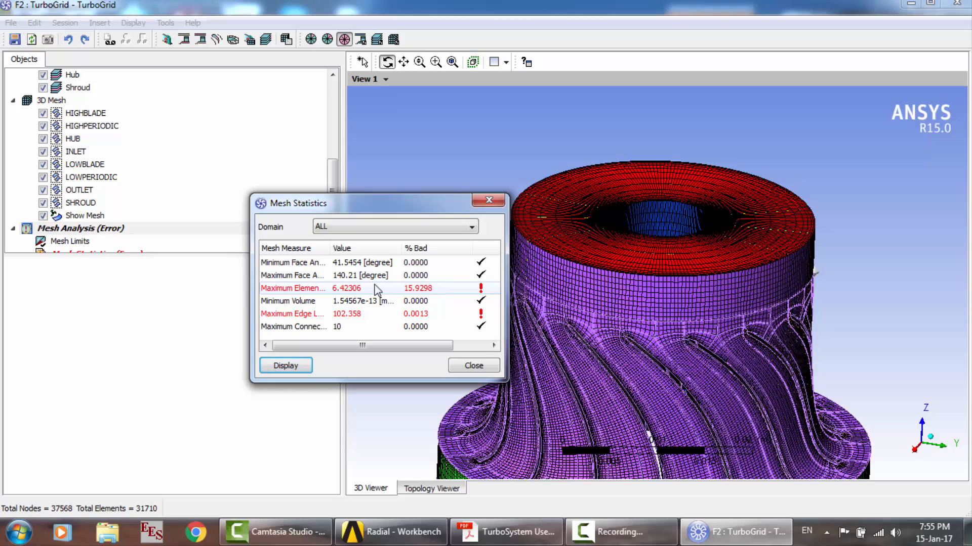
left_click_drag(329, 246, 380, 248)
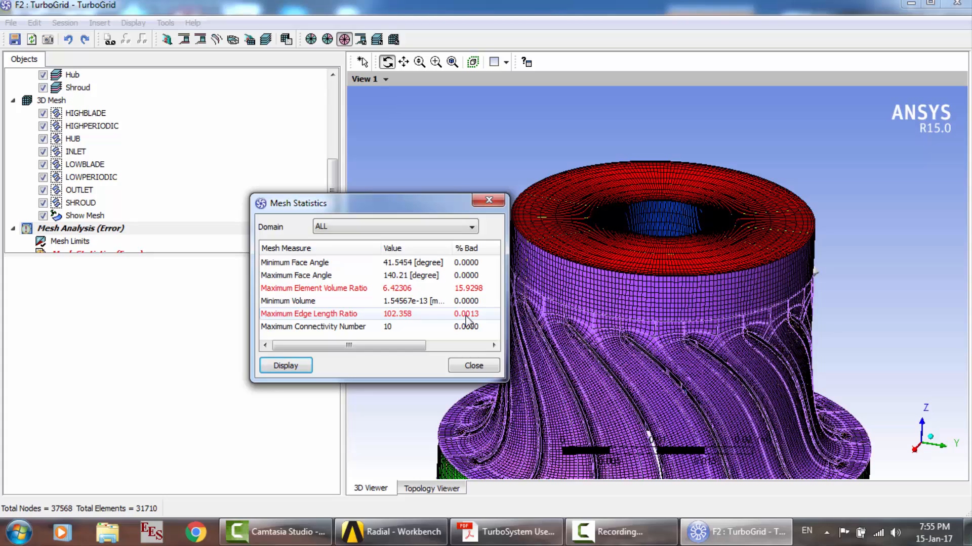
left_click(473, 365)
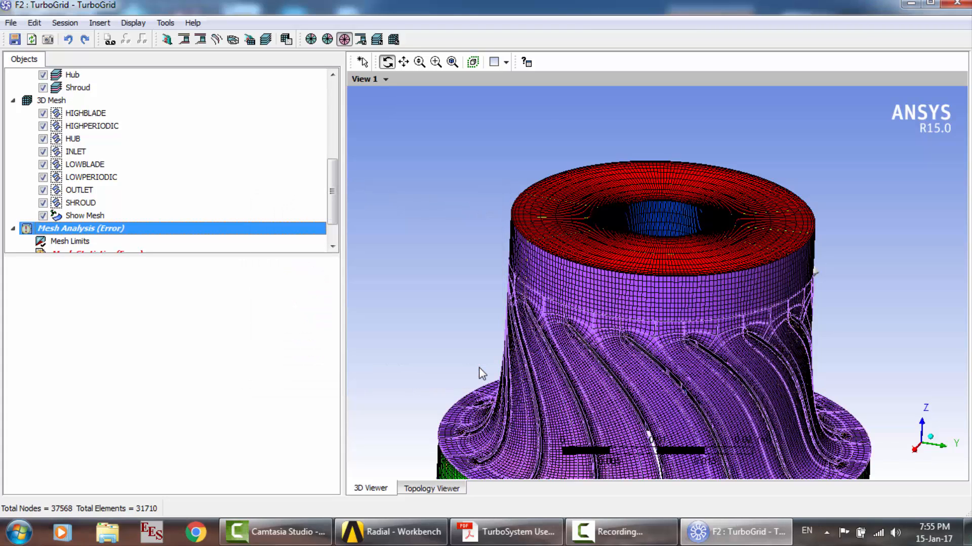
mouse_move(605, 316)
left_mouse_down()
mouse_move(609, 294)
mouse_move(582, 308)
mouse_move(608, 321)
left_mouse_up()
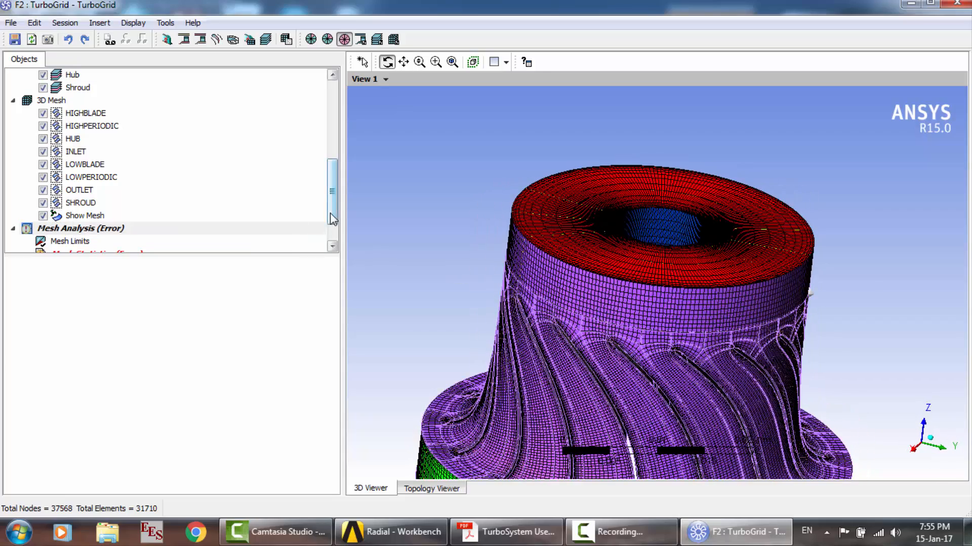
Open the Mesh Data details to review the mesh size and boundary layer refinement settings.
left_click(163, 113)
scroll(163, 115, "up", 1)
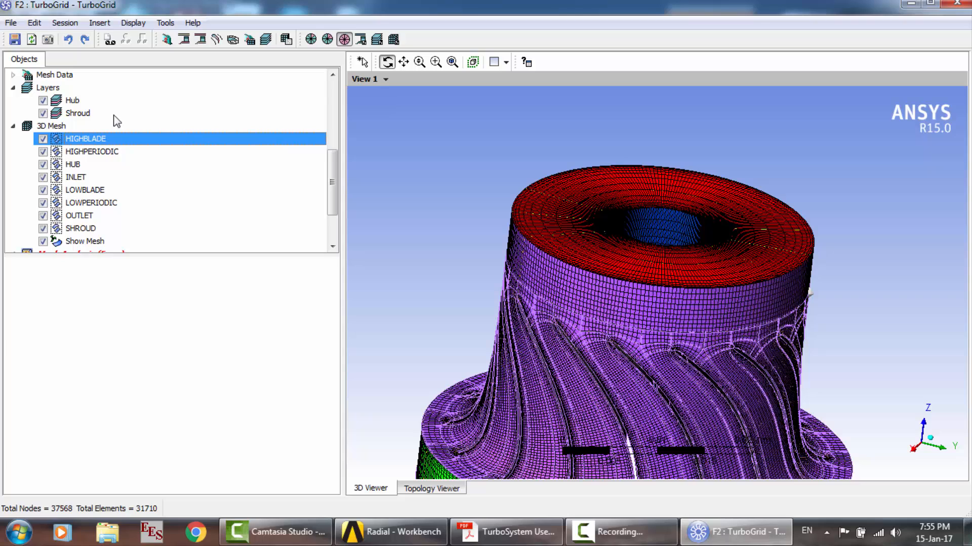
scroll(116, 120, "up", 2)
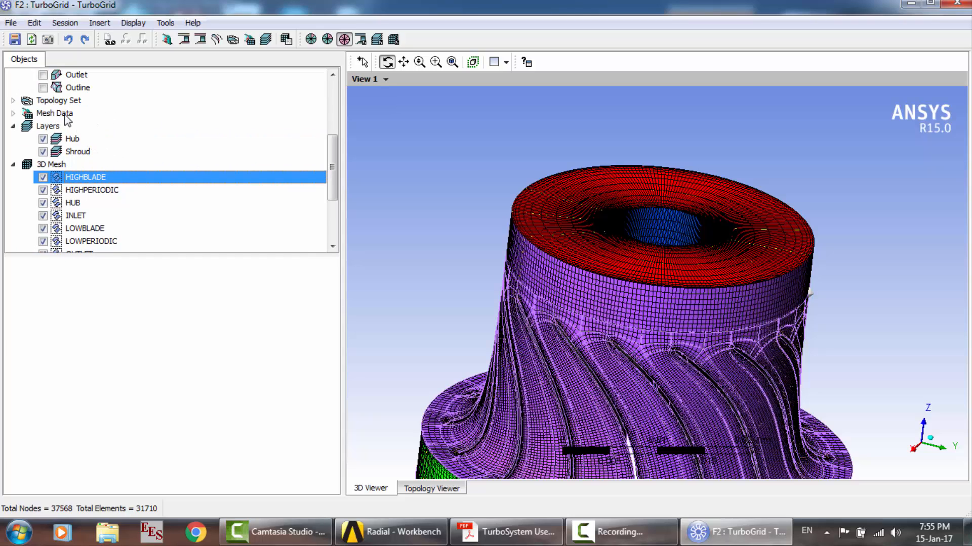
double_click(65, 114)
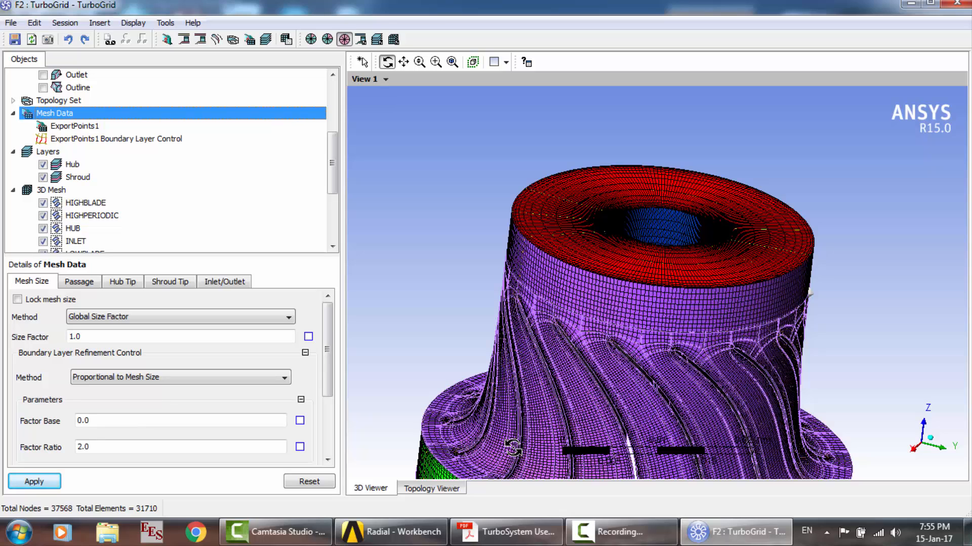
Switch to Adobe Acrobat Reader and show Radial Turbine Thesis.pdf at 100% zoom.
left_click(506, 532)
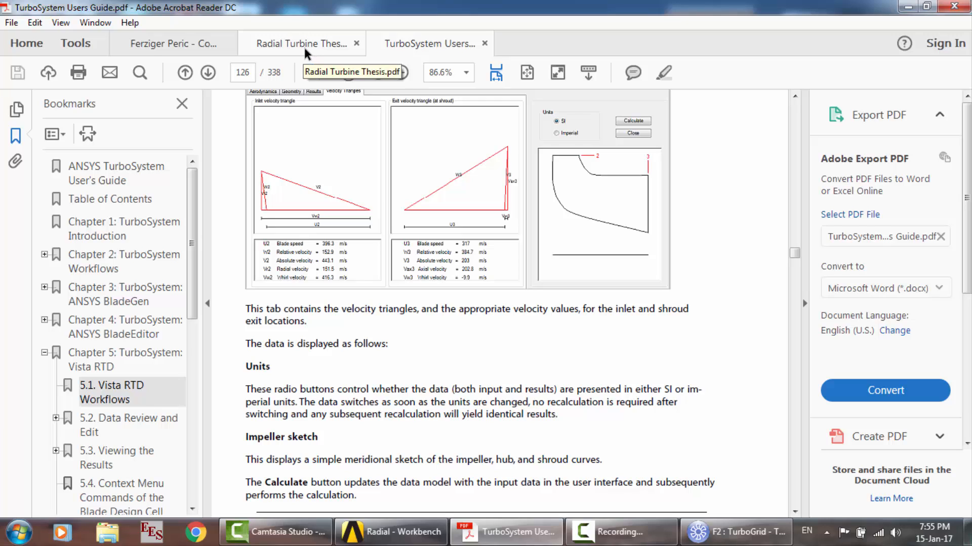
left_click(303, 44)
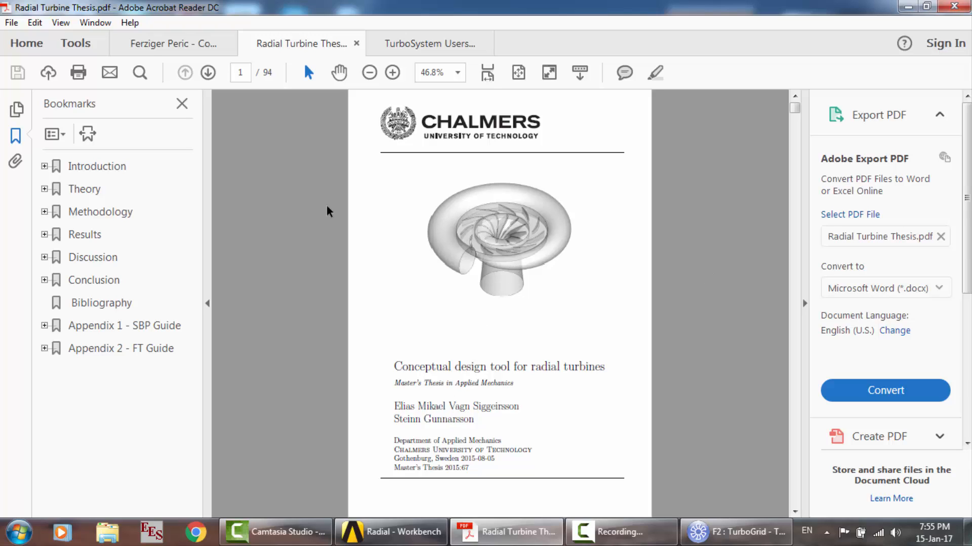
left_click(433, 71)
type("100")
key("Return")
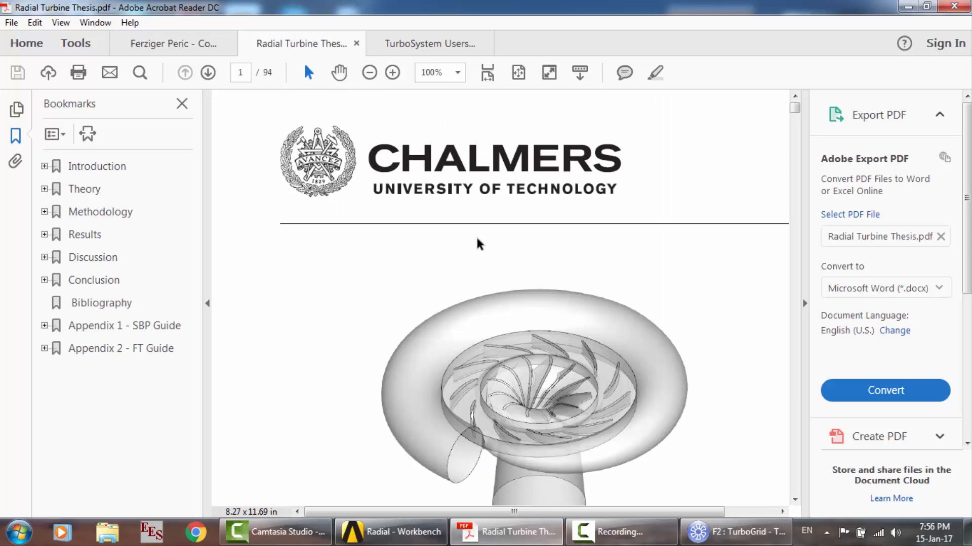
Examine the thesis cover page for its title, authors, department, university and publication date.
scroll(478, 243, "down", 7)
scroll(479, 244, "down", 3)
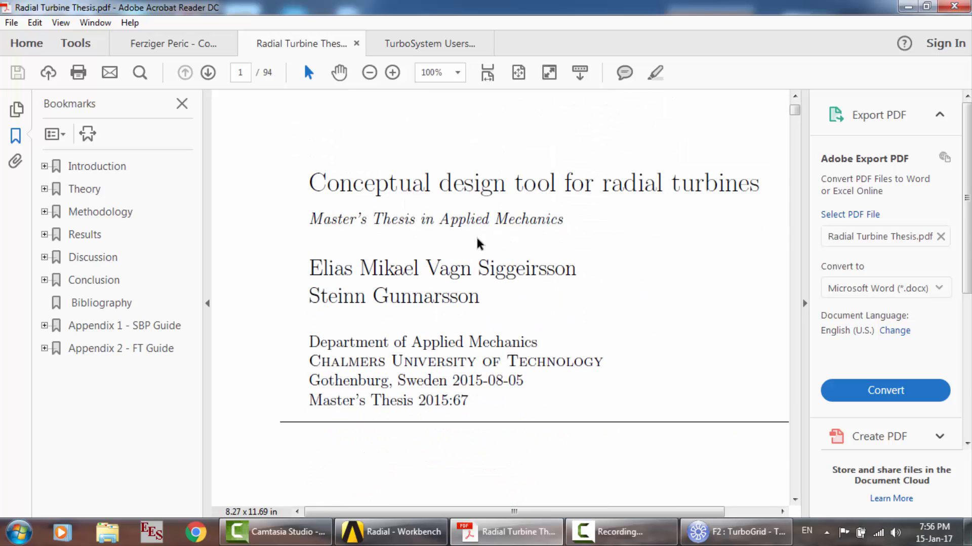
scroll(478, 243, "up", 2)
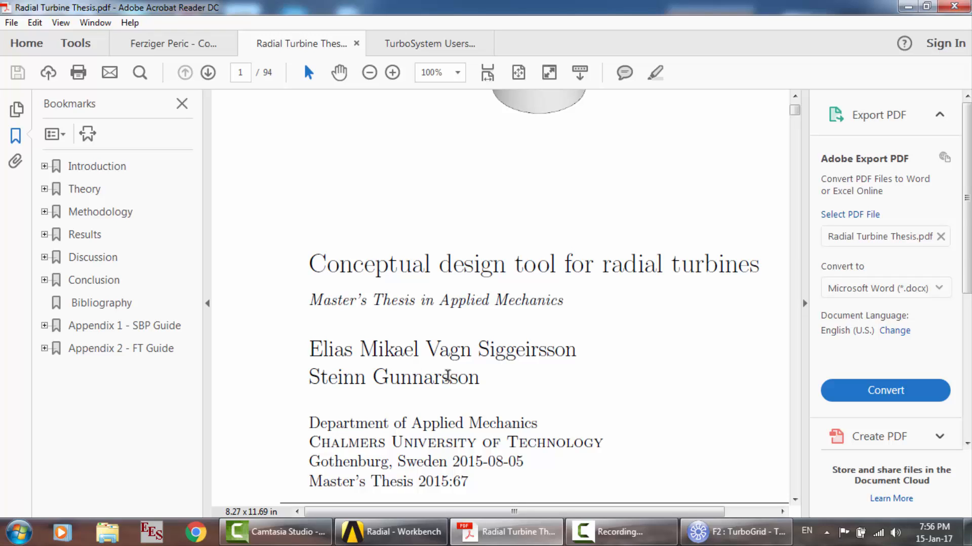
scroll(575, 391, "down", 2)
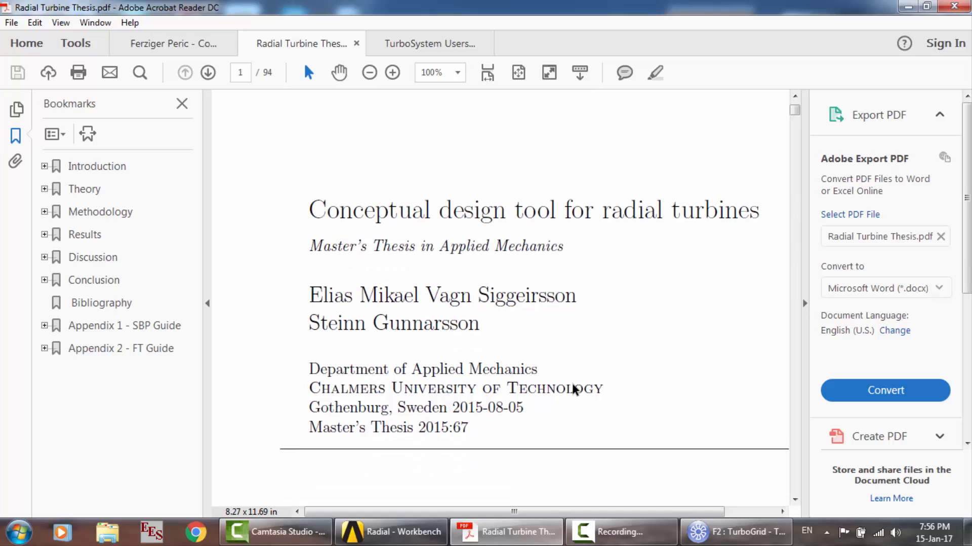
scroll(469, 407, "down", 2)
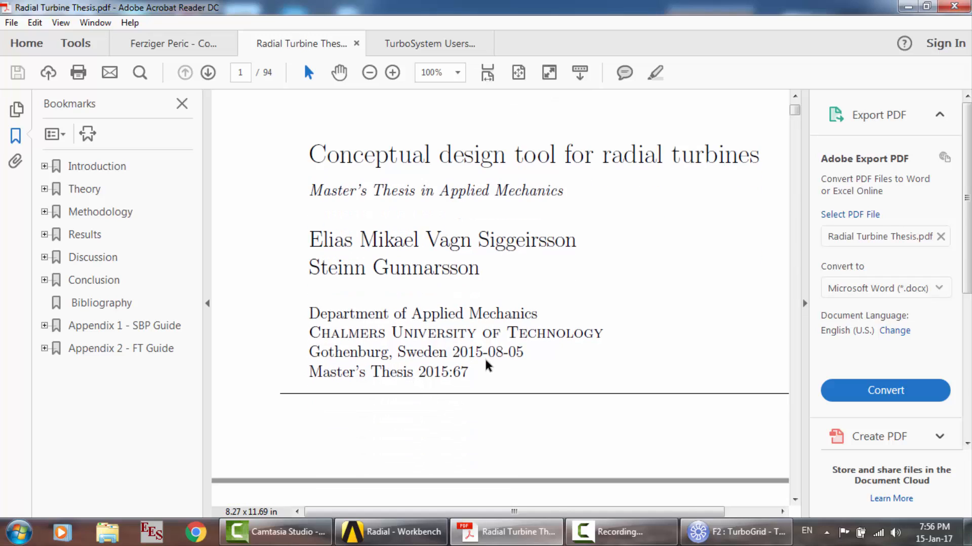
Look through the thesis front matter, table of contents and Introduction chapter up to the volute comparison in Figure 1.3.
scroll(487, 366, "down", 10)
scroll(488, 365, "down", 10)
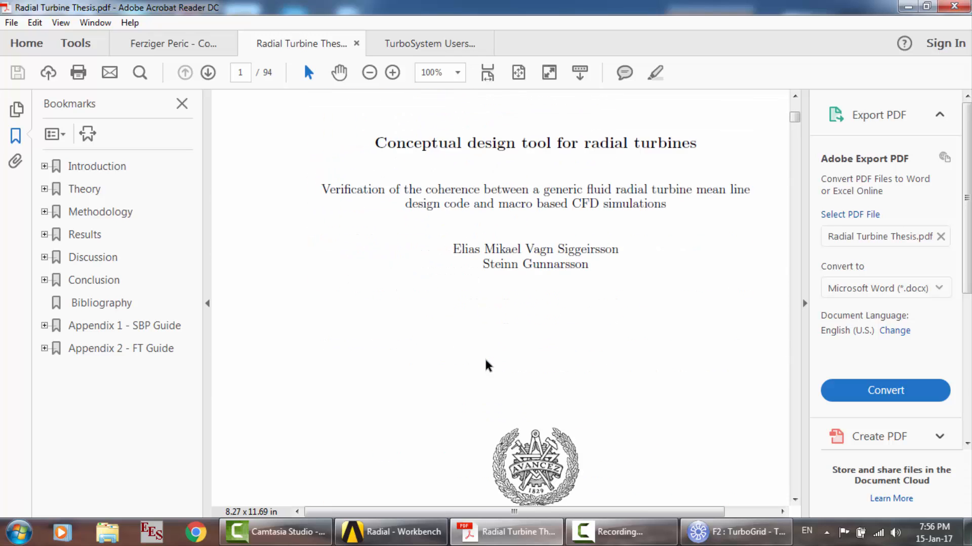
scroll(487, 365, "down", 20)
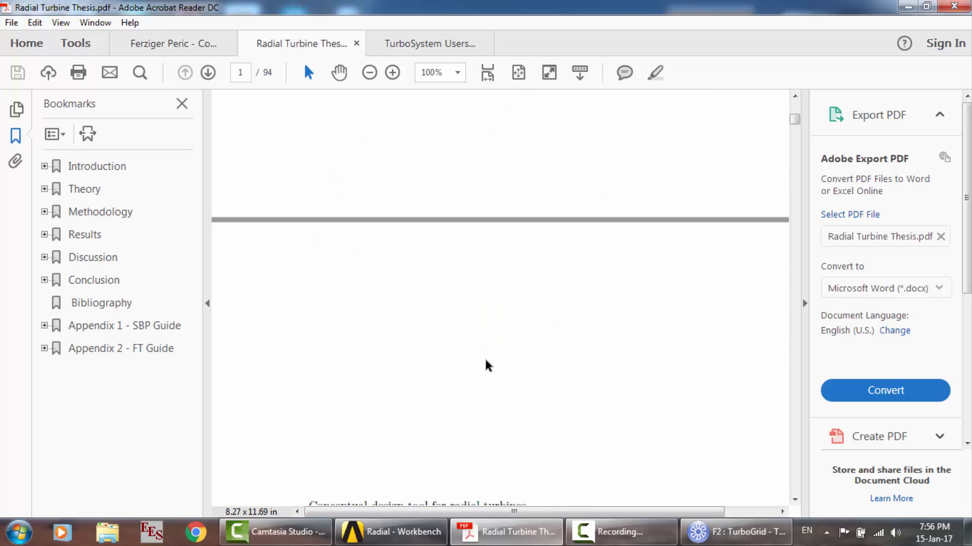
scroll(488, 365, "down", 20)
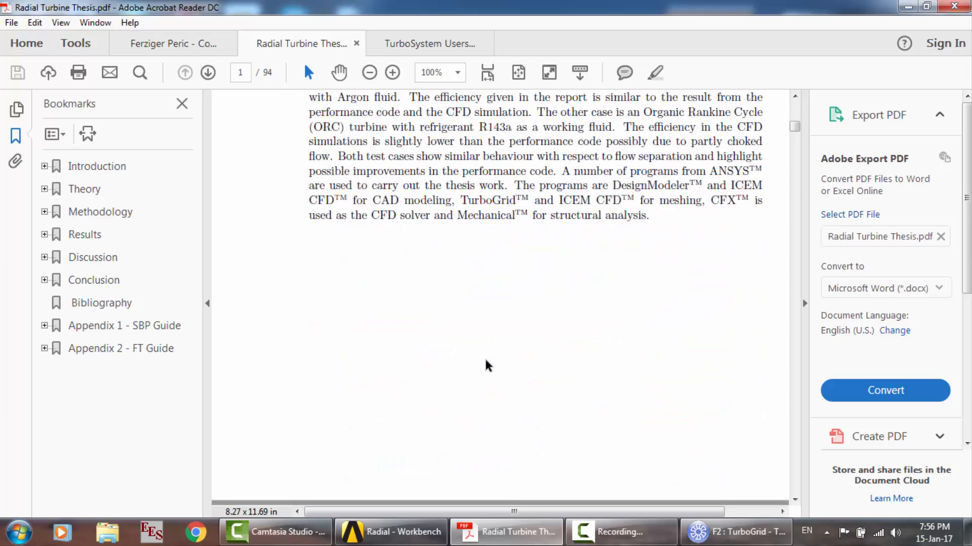
scroll(487, 365, "down", 20)
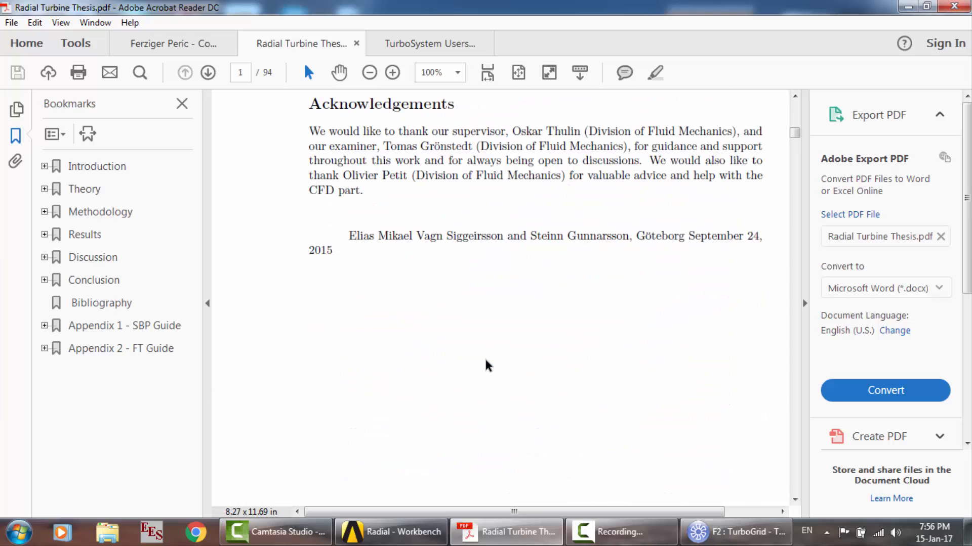
scroll(488, 366, "down", 20)
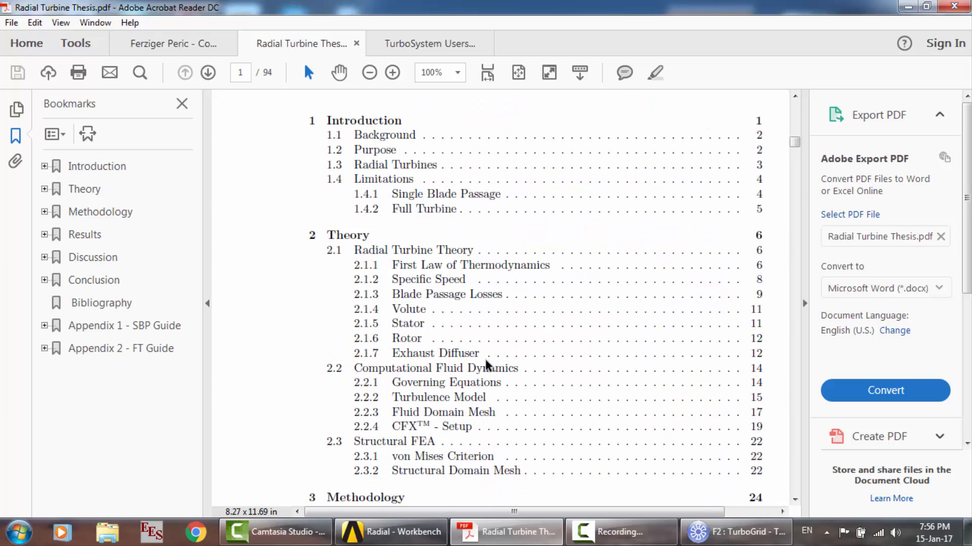
scroll(488, 365, "down", 20)
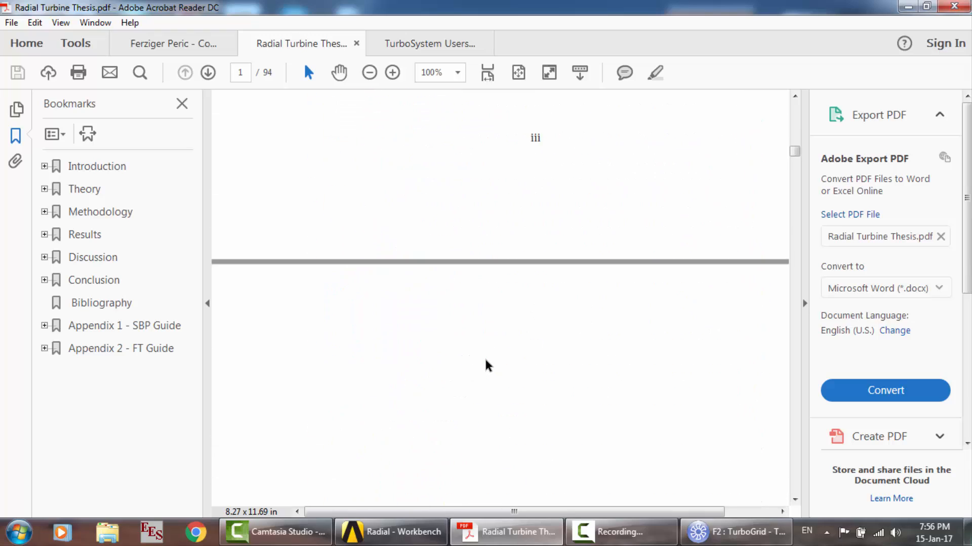
scroll(487, 365, "down", 20)
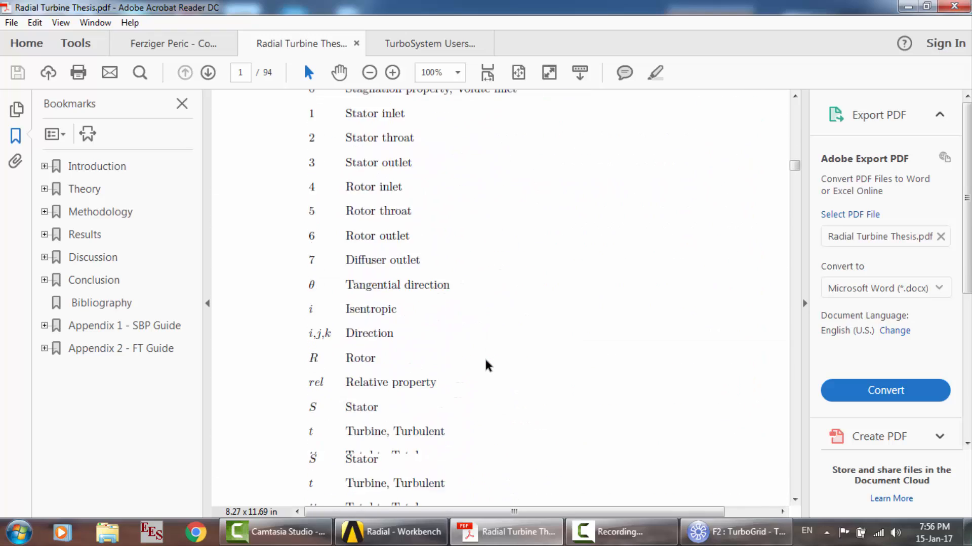
scroll(488, 366, "down", 15)
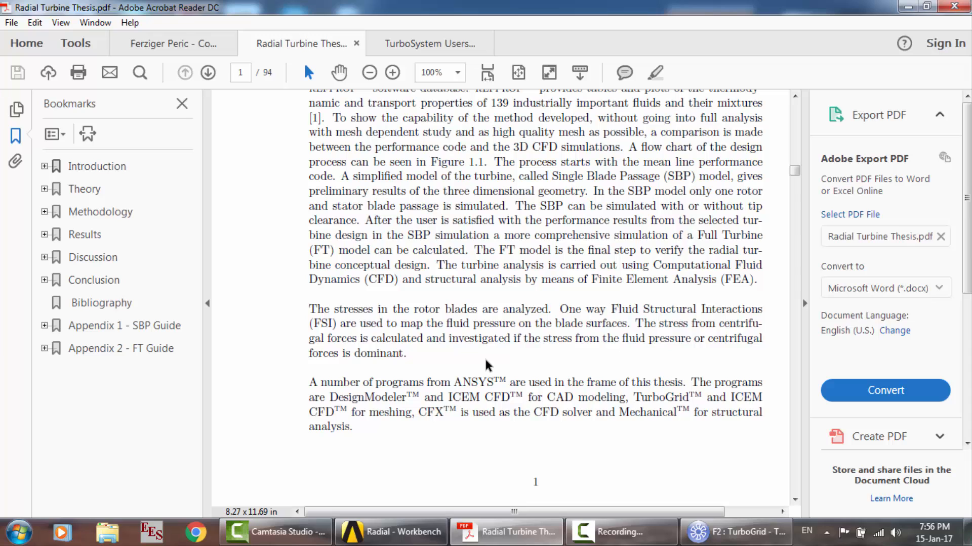
scroll(487, 366, "down", 15)
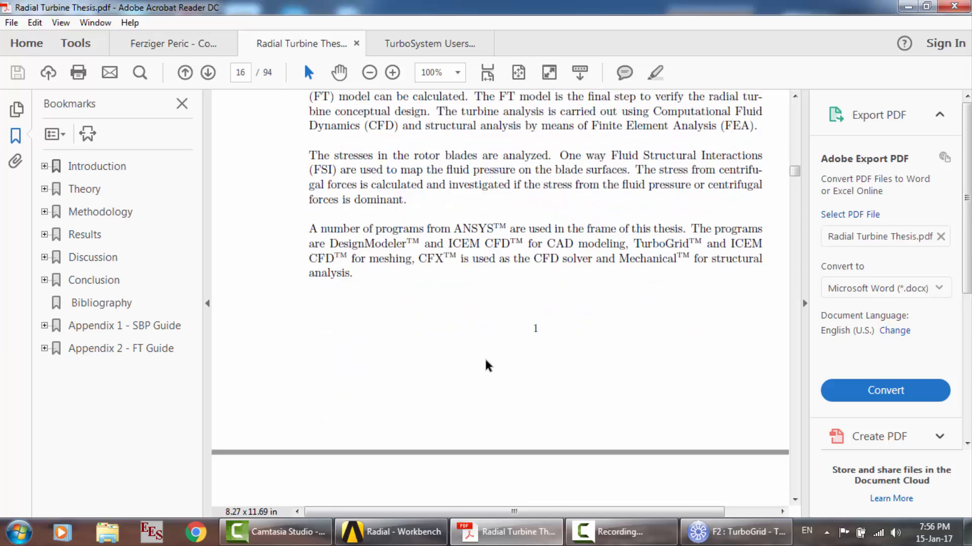
scroll(487, 366, "down", 20)
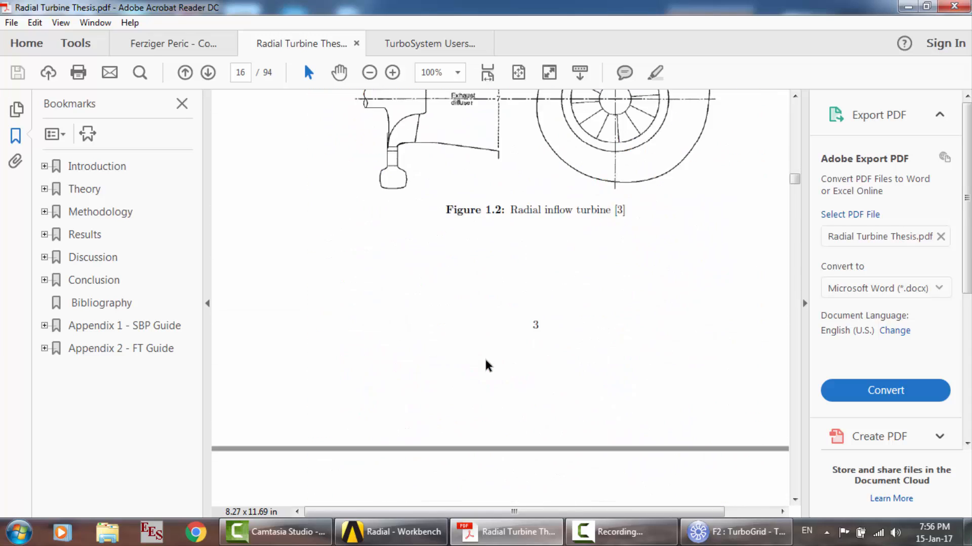
scroll(487, 365, "down", 20)
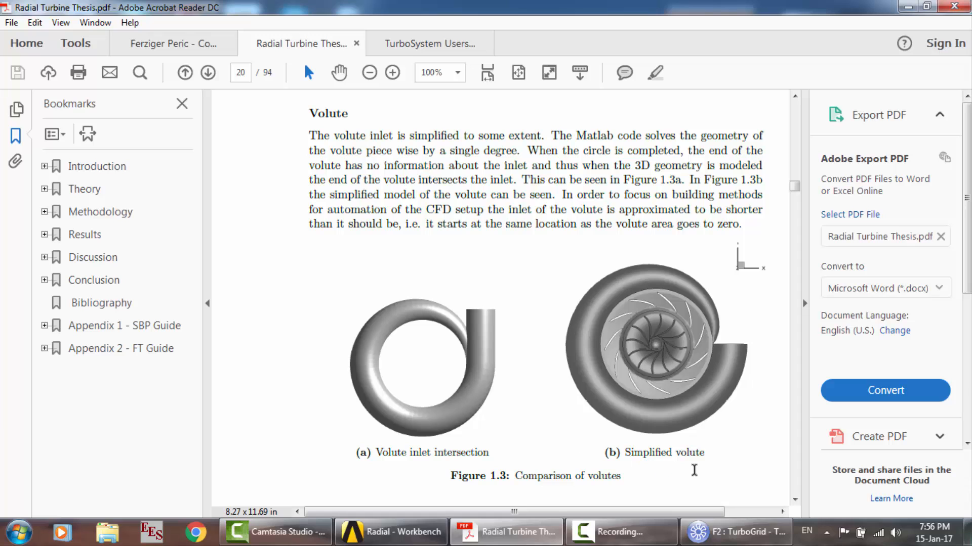
Skim the thesis Theory chapter from radial turbine theory through blade passage losses and the exhaust diffuser to the CFD governing equations.
scroll(664, 445, "down", 20)
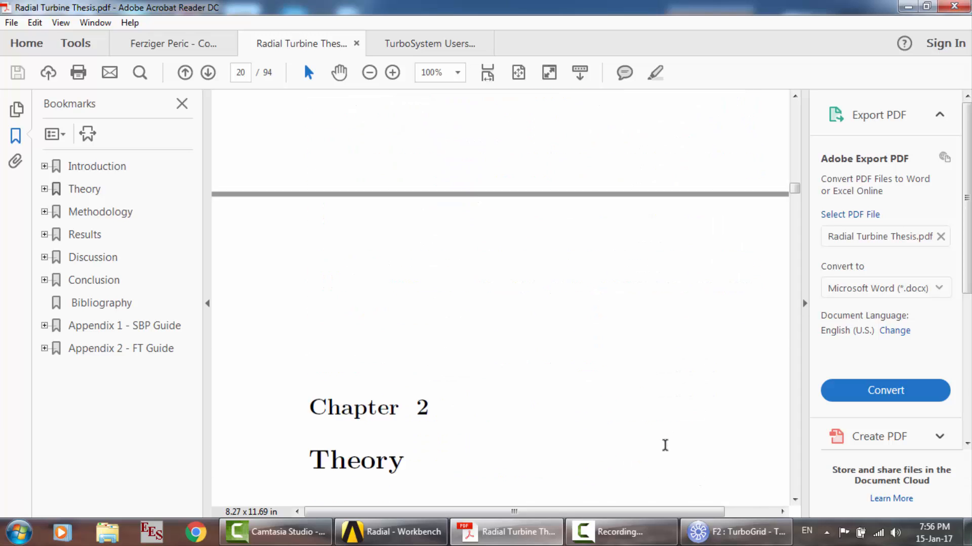
scroll(665, 445, "down", 20)
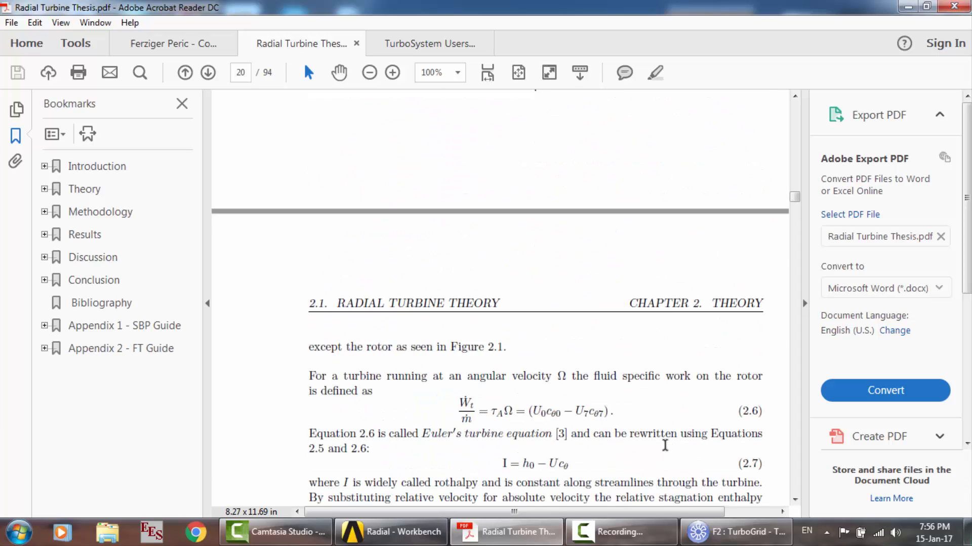
scroll(664, 445, "down", 20)
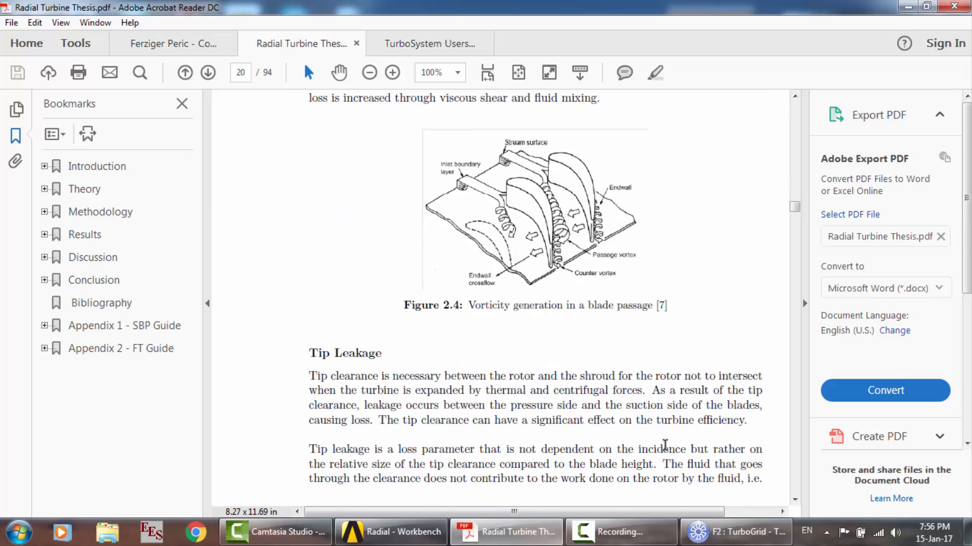
scroll(665, 445, "down", 20)
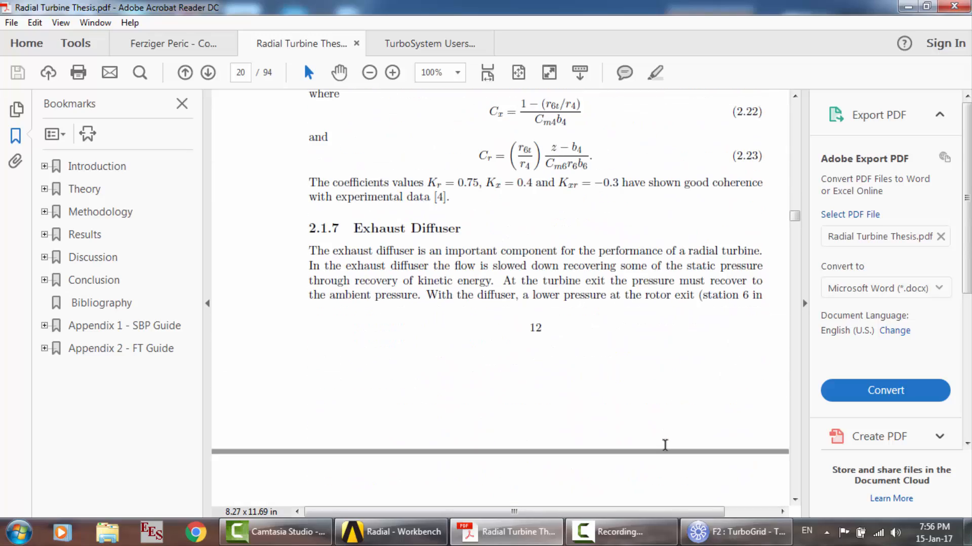
scroll(664, 445, "down", 20)
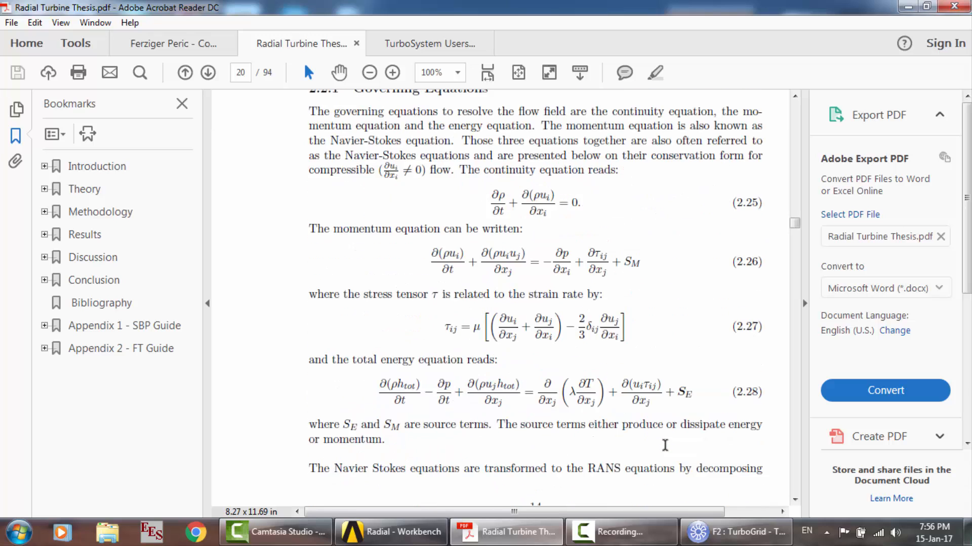
Look over the k-ω model equations 2.29 to 2.32 in the thesis.
scroll(665, 446, "up", 10)
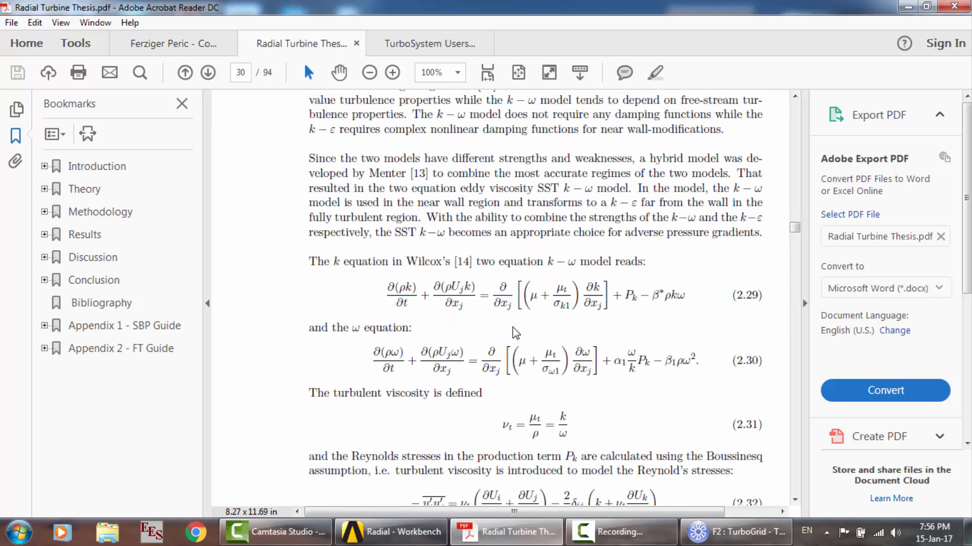
scroll(515, 332, "down", 1)
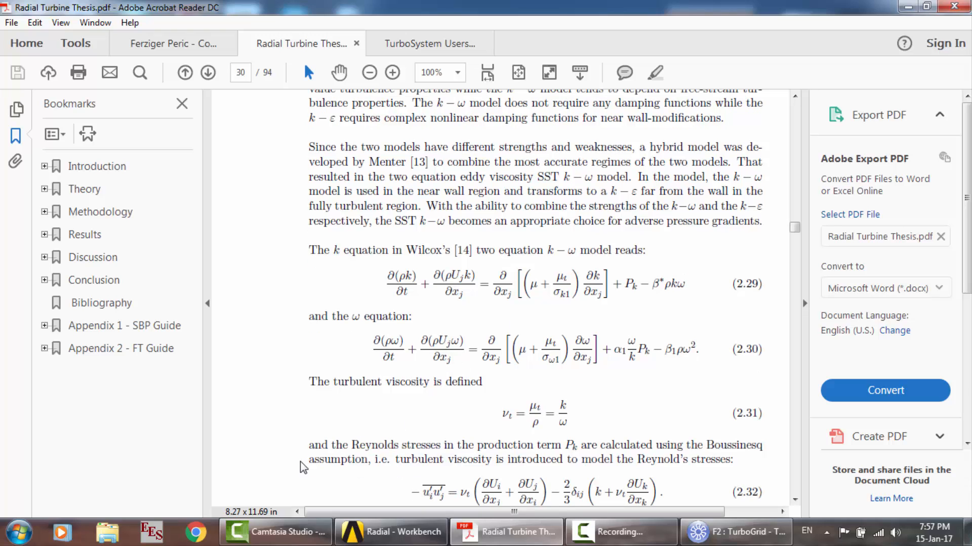
Bring up Chrome and open the recent Notepad file CFD links.txt.
left_click(198, 536)
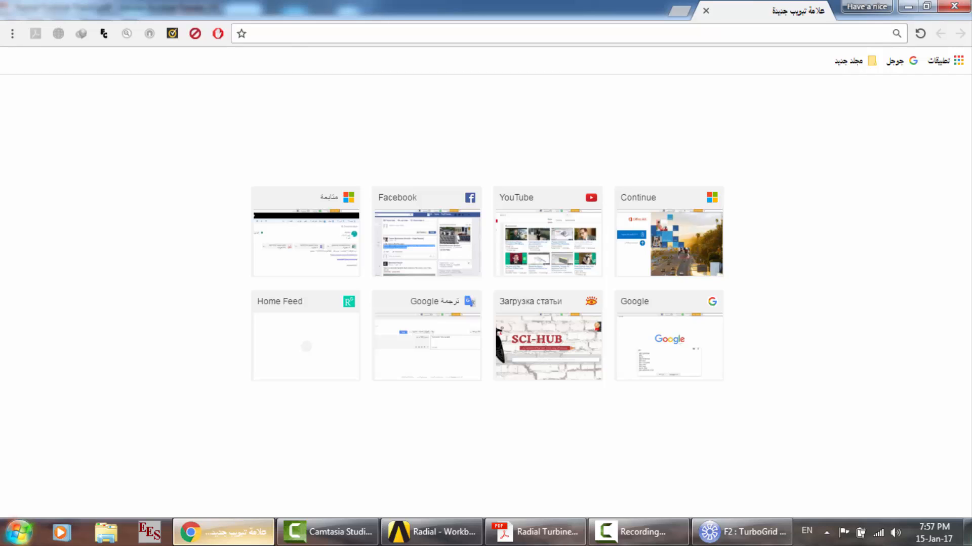
left_click(19, 533)
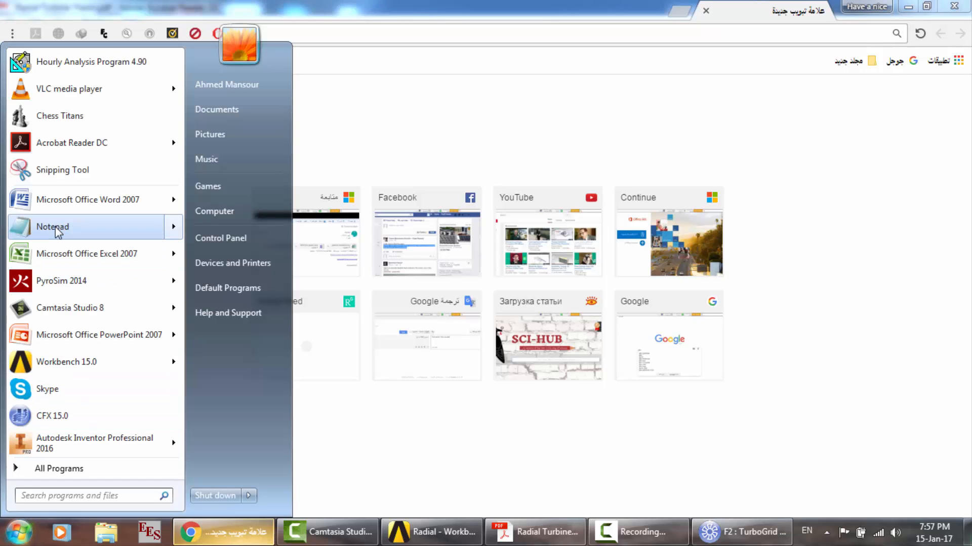
mouse_move(56, 228)
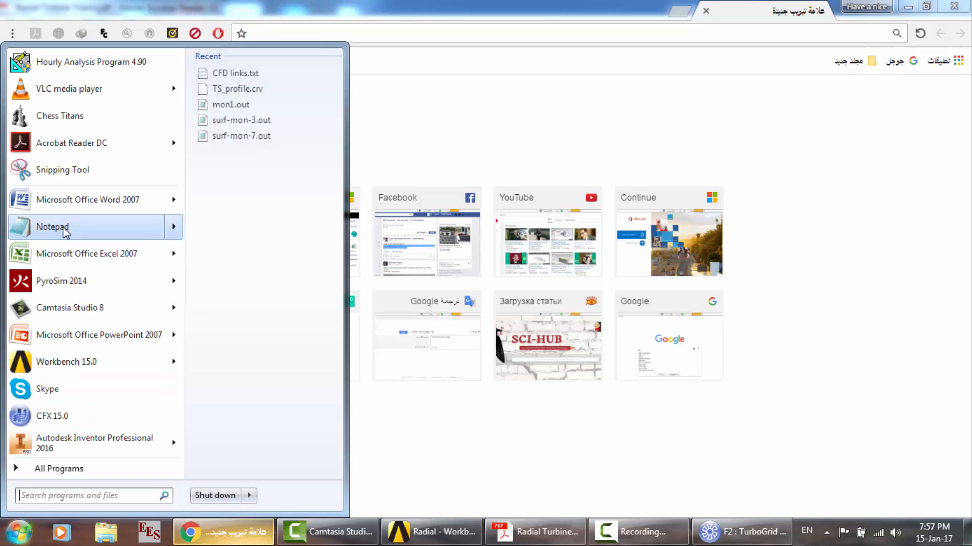
left_click(249, 81)
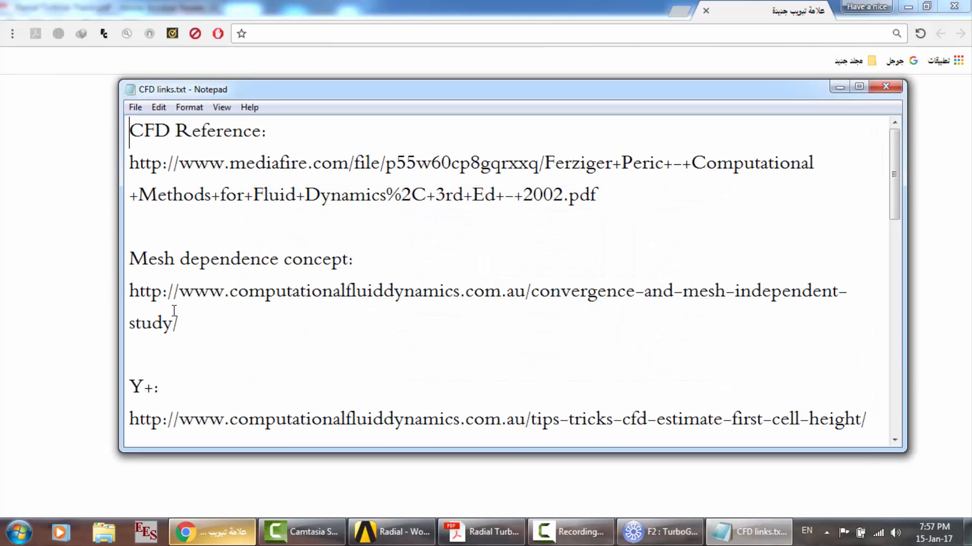
Copy the first YouTube link under CFD online course NPTEL, load it in Chrome and pause the video.
scroll(174, 310, "down", 3)
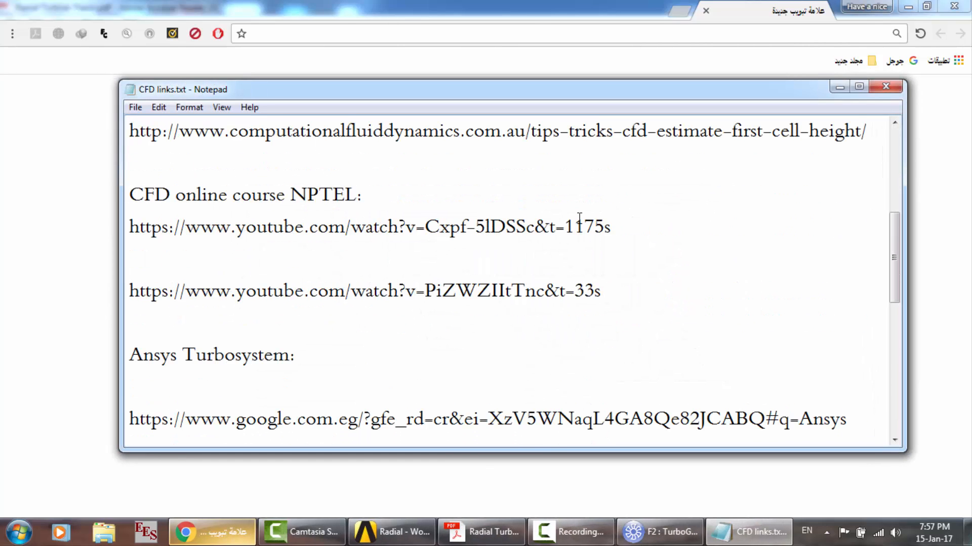
left_click_drag(616, 229, 131, 227)
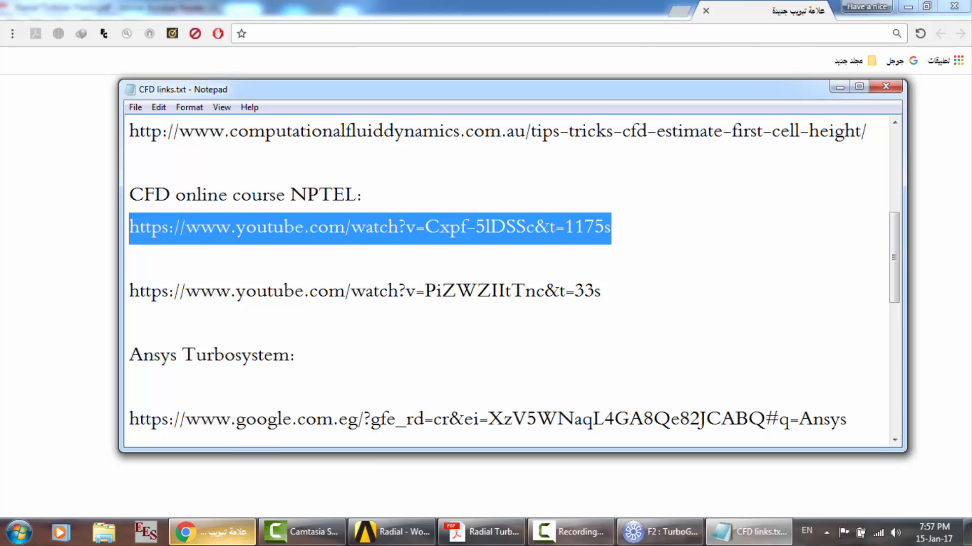
left_click(208, 532)
type("https://www.youtube.com/watch?v=Cxpf-5IDSSc&t=1175s")
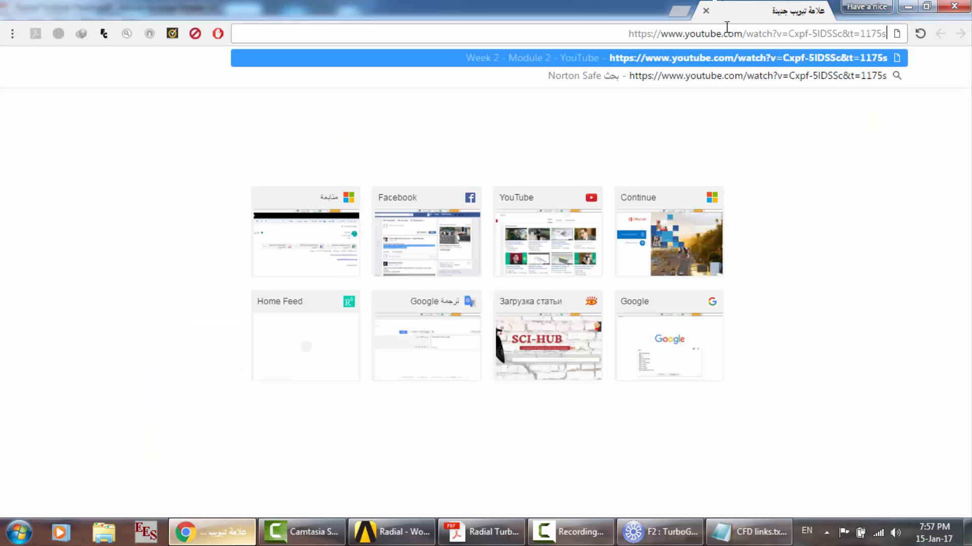
key("Return")
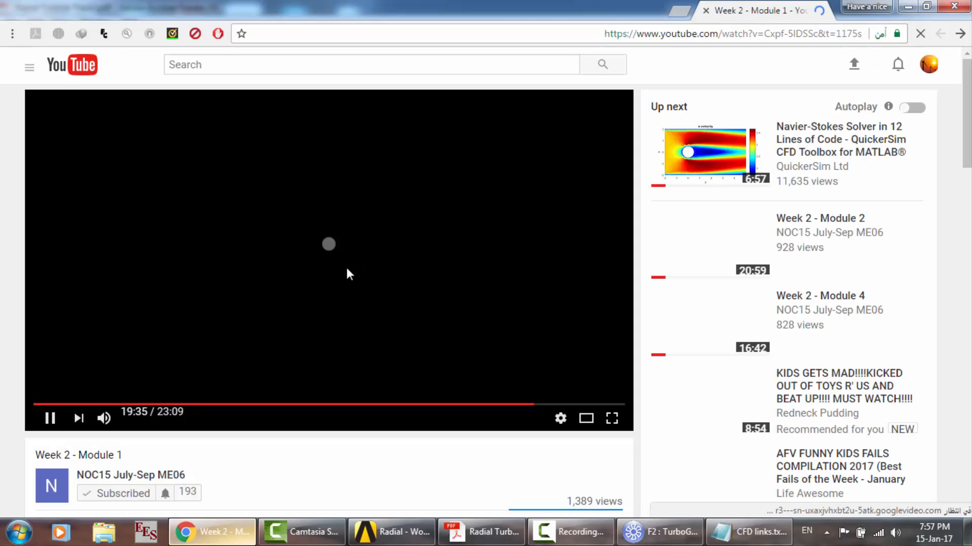
left_click(347, 267)
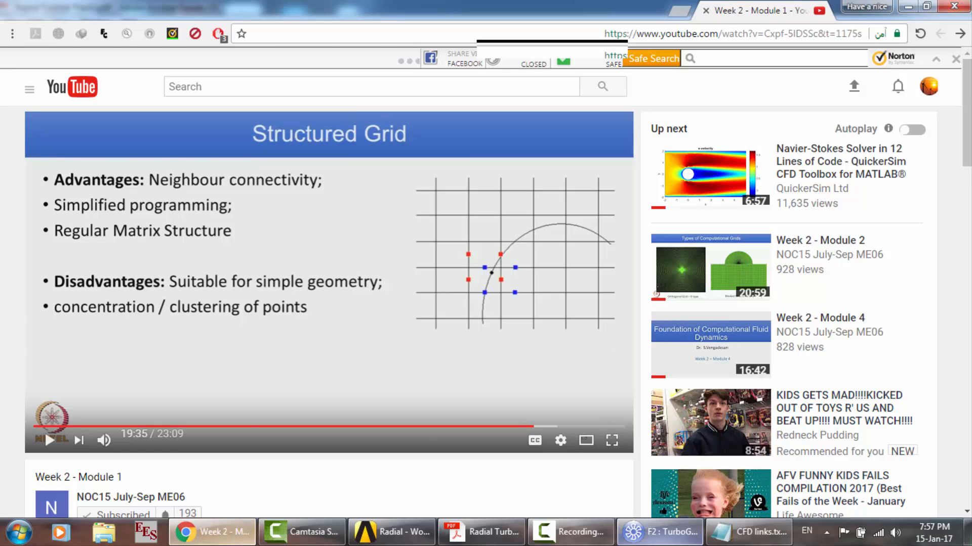
Switch to TurboGrid and examine the turbine's 3D mesh from the side and from above.
left_click(661, 532)
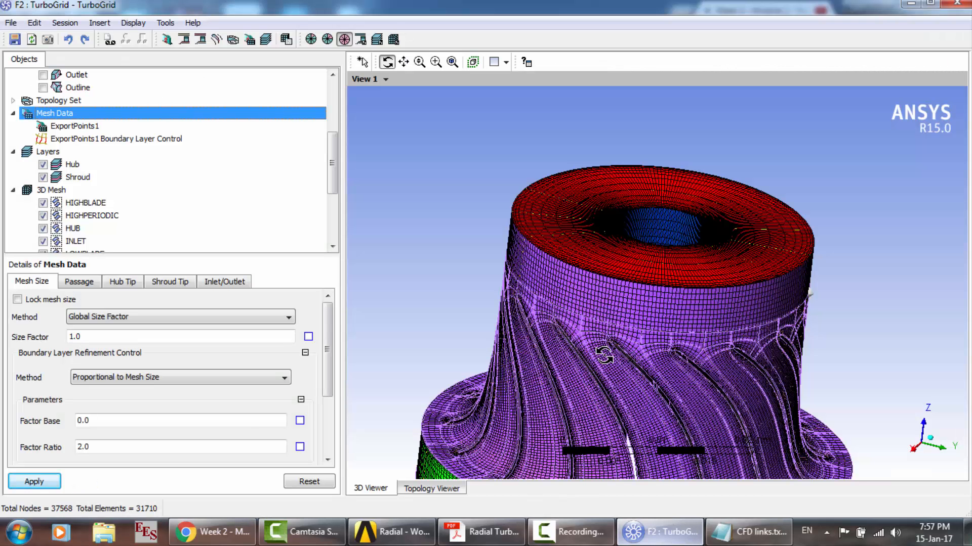
left_click_drag(605, 355, 600, 325)
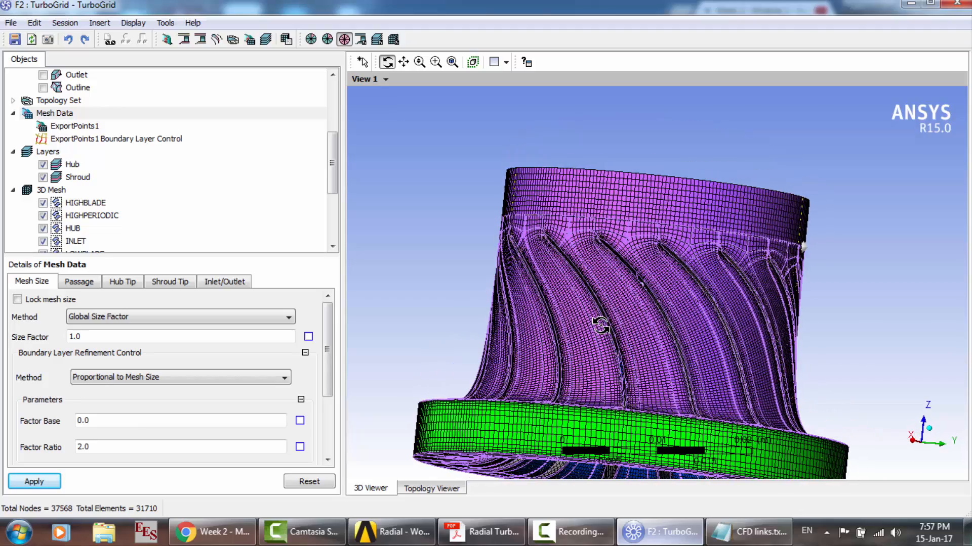
left_click_drag(623, 256, 601, 285)
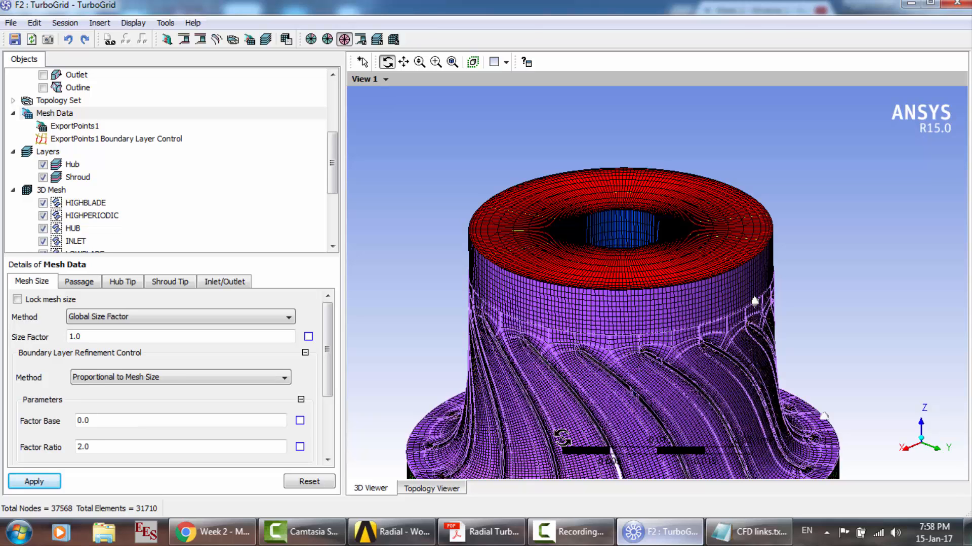
Switch to the Radial Turbine Thesis PDF and read on from the turbulence model equations to the Disturbance settings section.
left_click(480, 532)
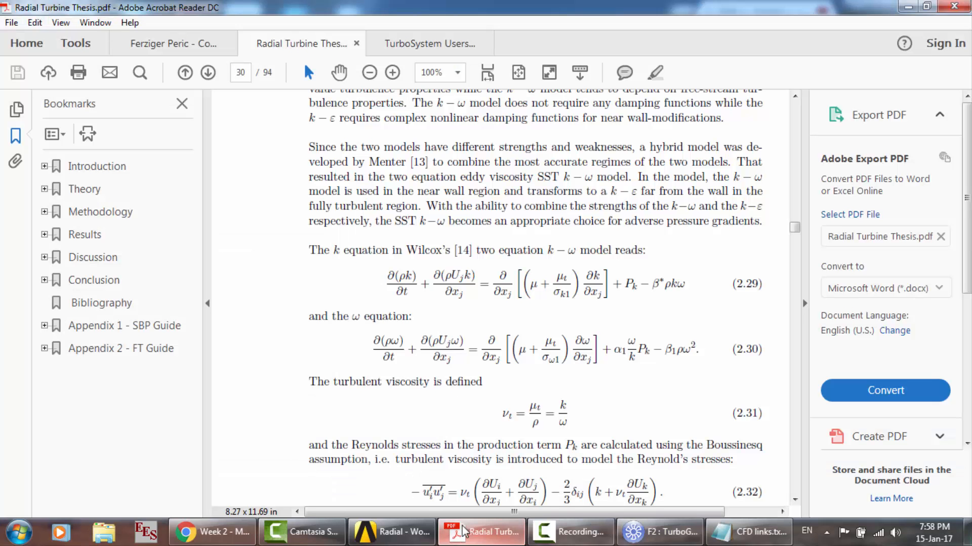
scroll(449, 264, "down", 15)
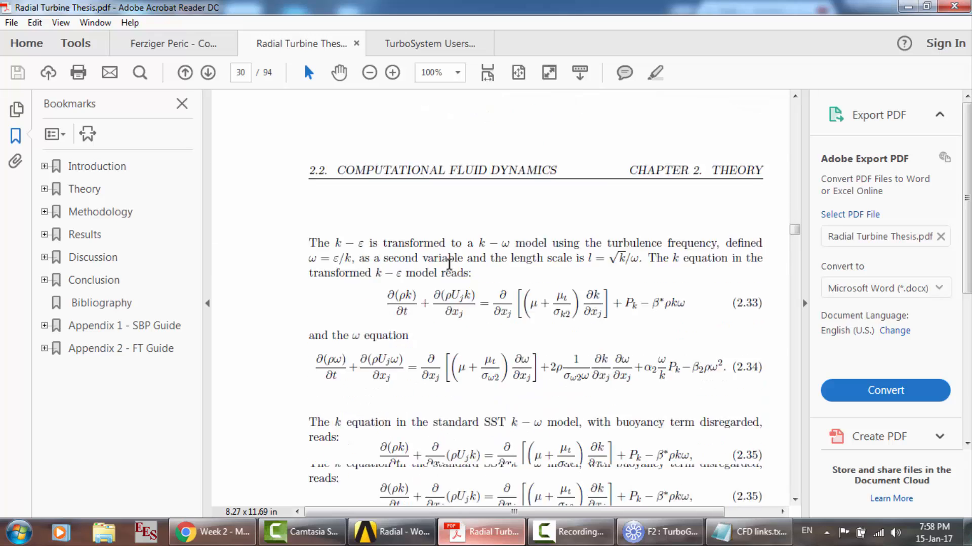
scroll(449, 264, "down", 15)
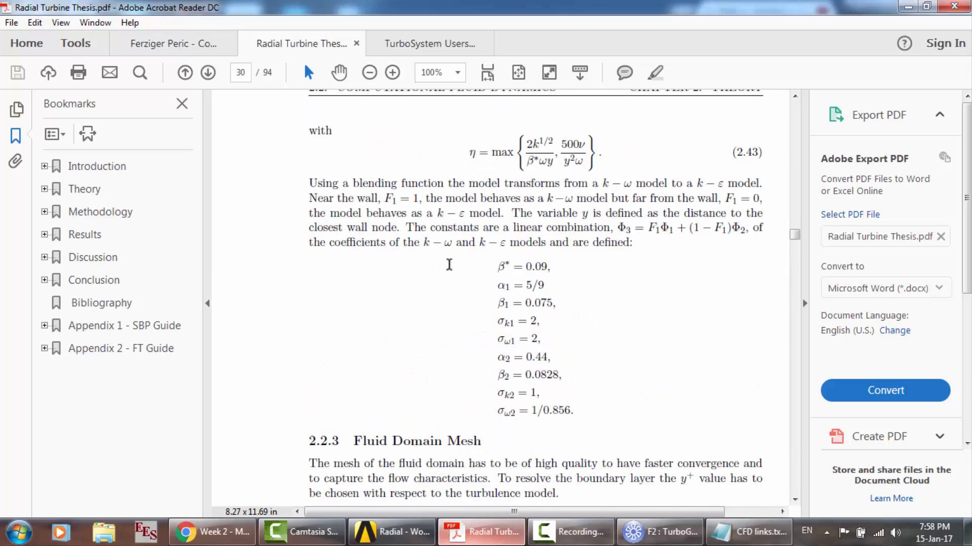
scroll(449, 264, "down", 15)
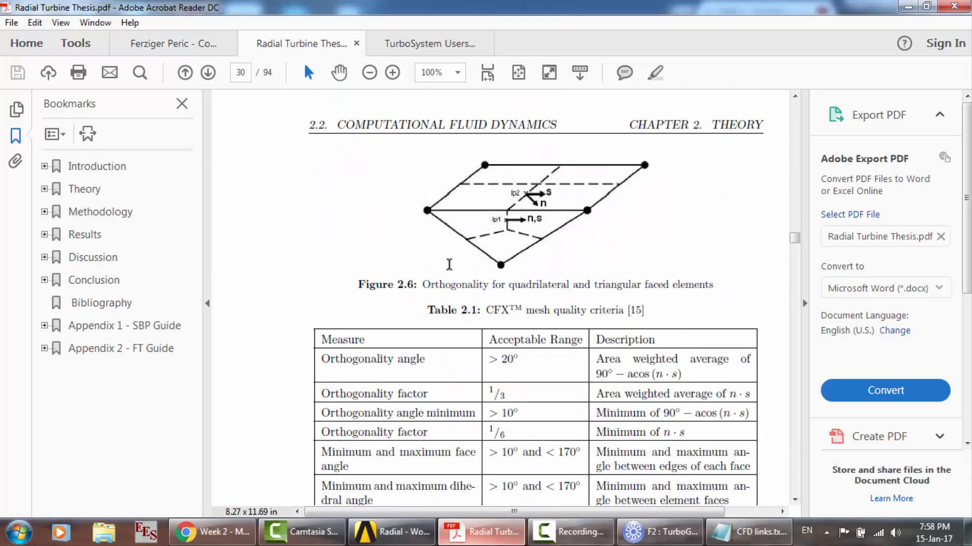
scroll(449, 264, "down", 15)
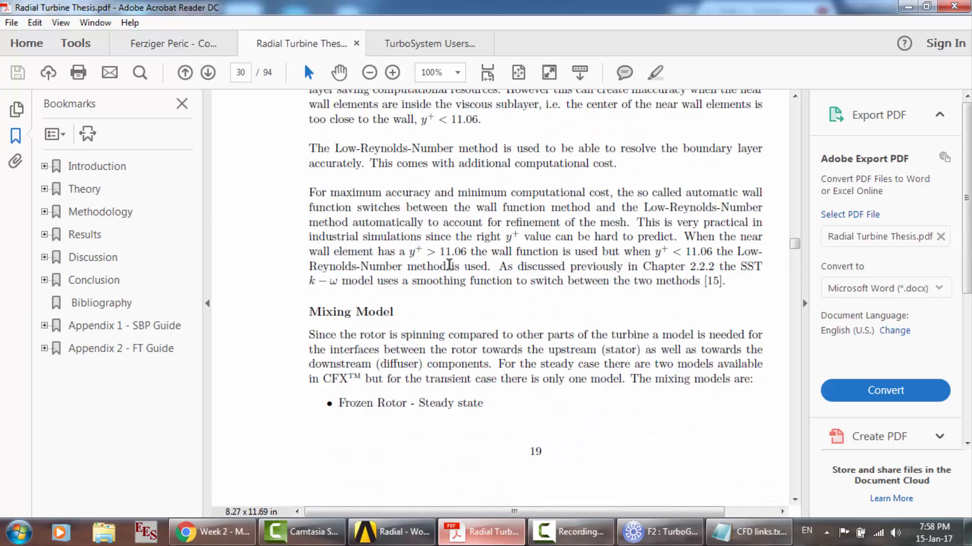
scroll(449, 264, "down", 15)
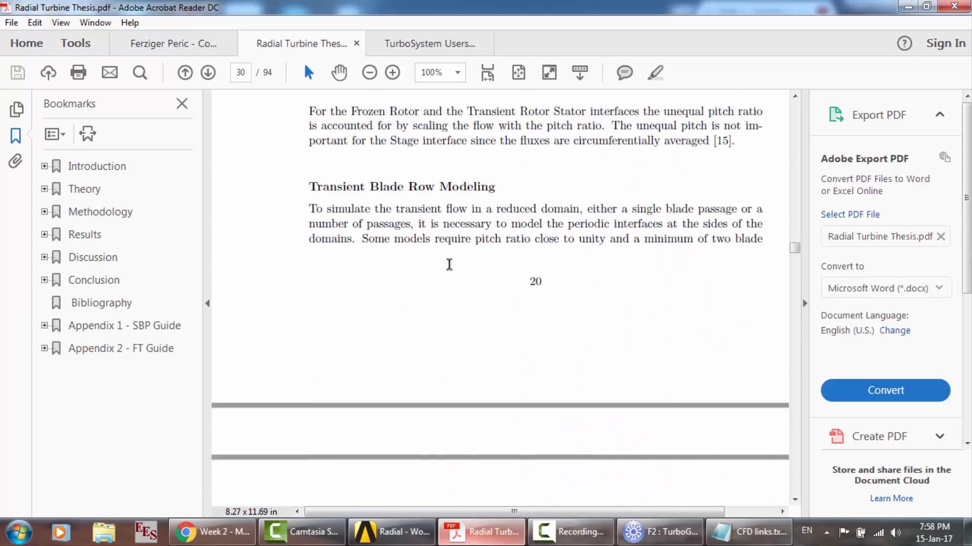
scroll(448, 264, "down", 5)
scroll(449, 264, "down", 3)
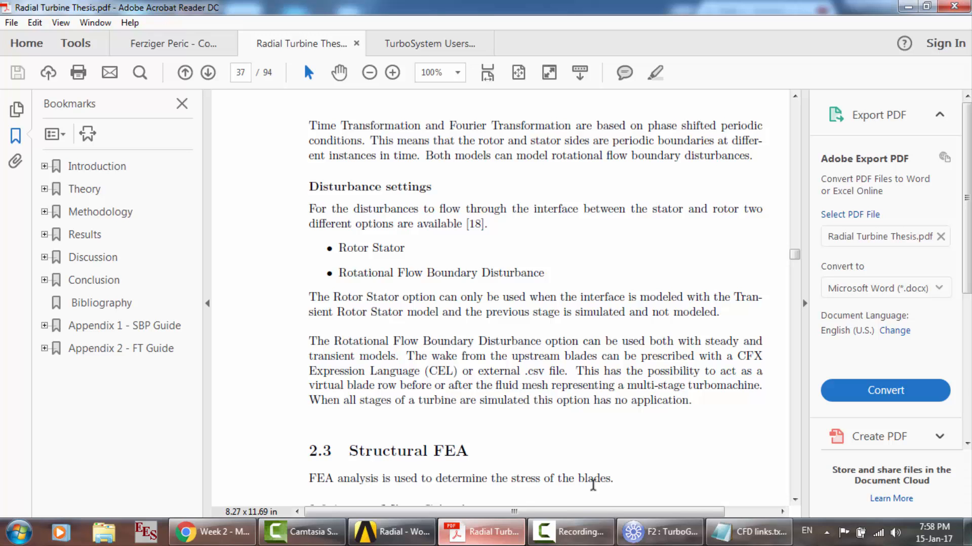
Return to TurboGrid and inspect the mesh around the blades from a lower angle.
left_click(658, 531)
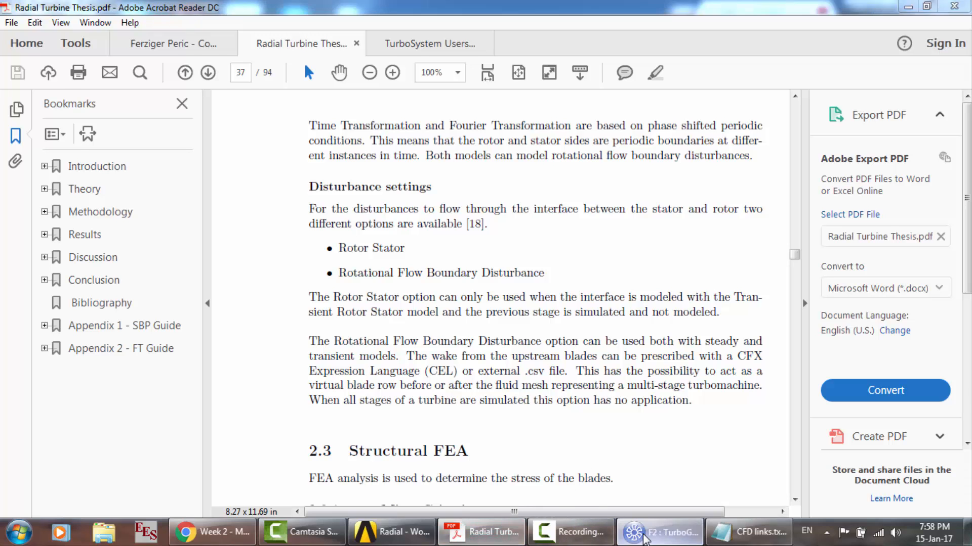
left_click_drag(570, 301, 570, 282)
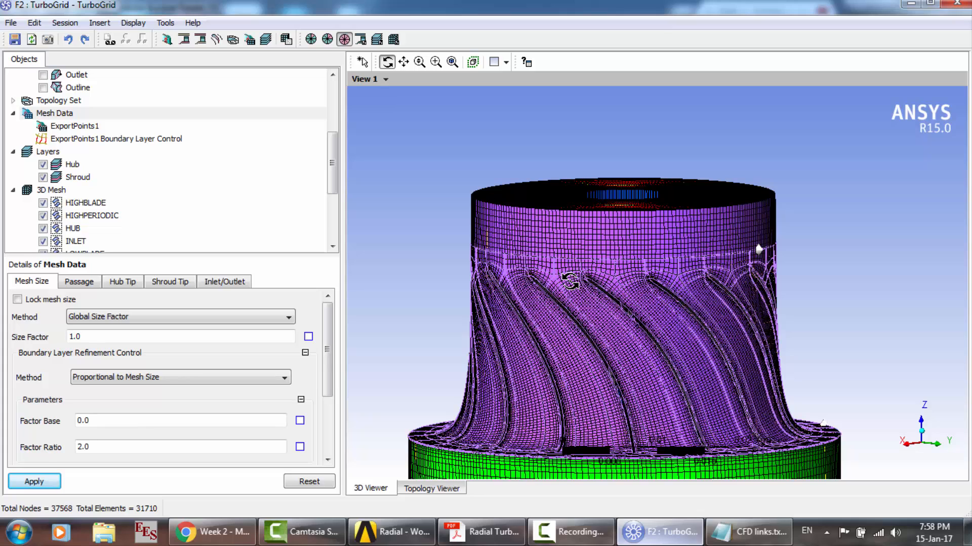
In a new Chrome tab, search Google Images for "airfoil mesh" and open the NASA 2D airfoil grid picture.
left_click(210, 531)
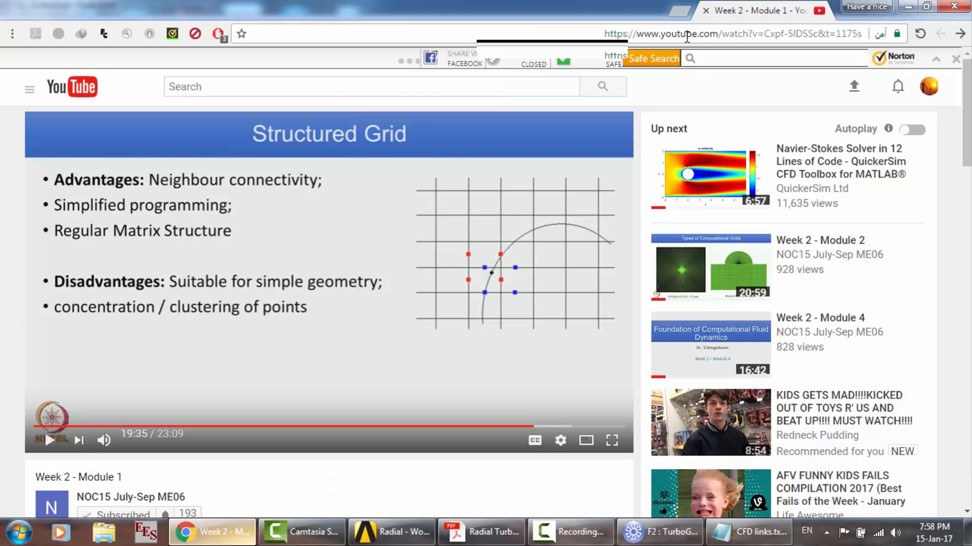
left_click(681, 15)
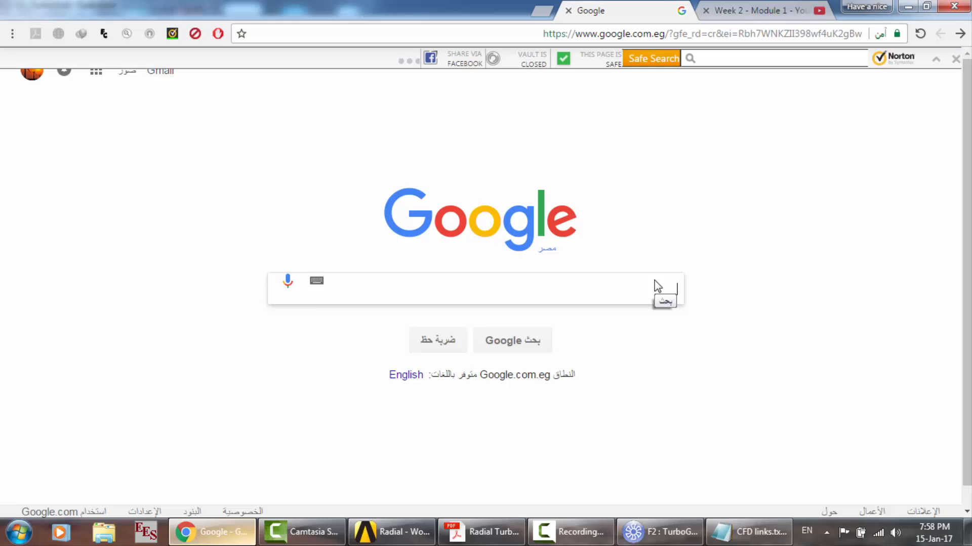
type("airfoil ")
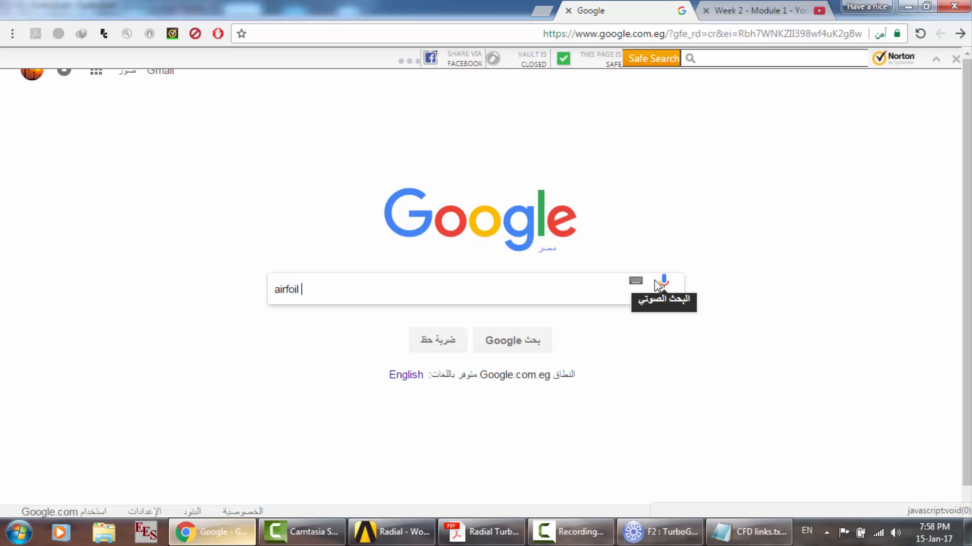
type("mesh")
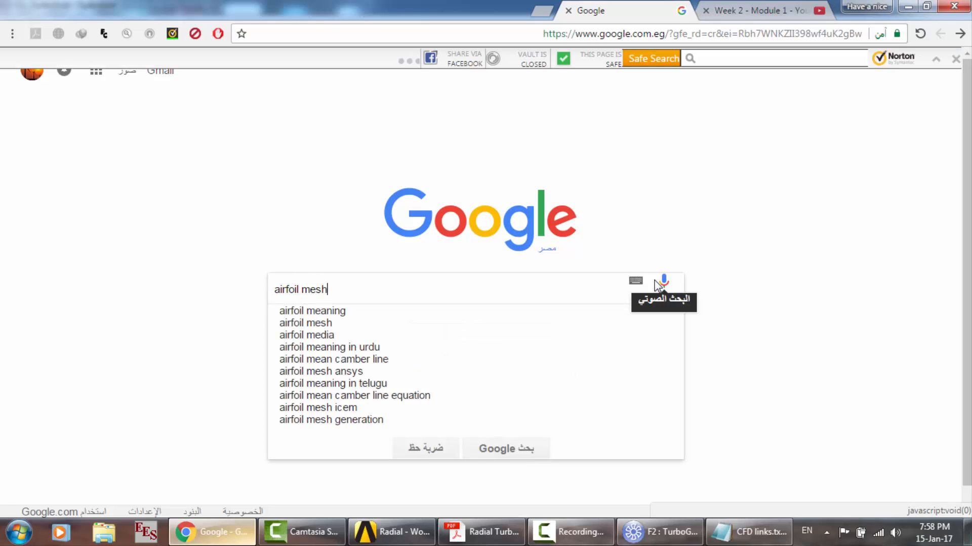
key("Return")
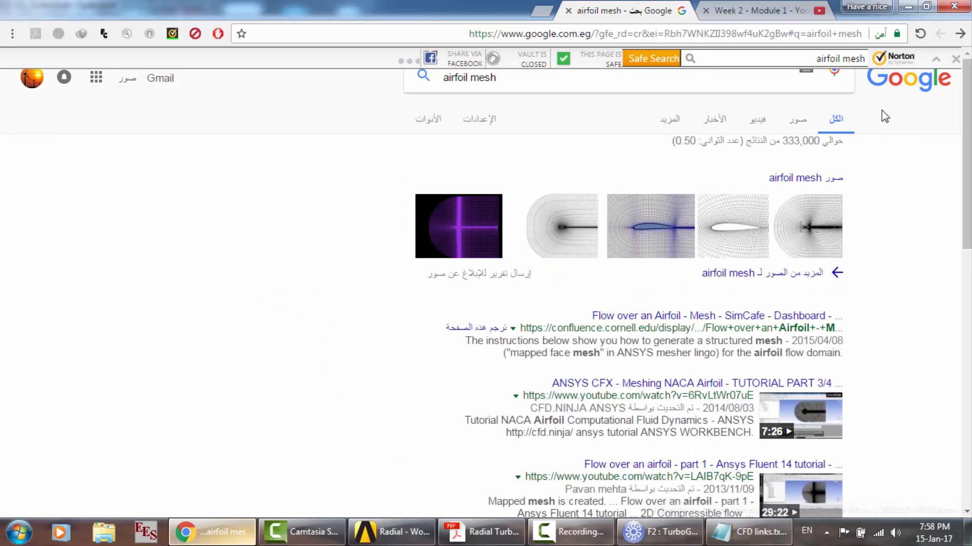
left_click(807, 116)
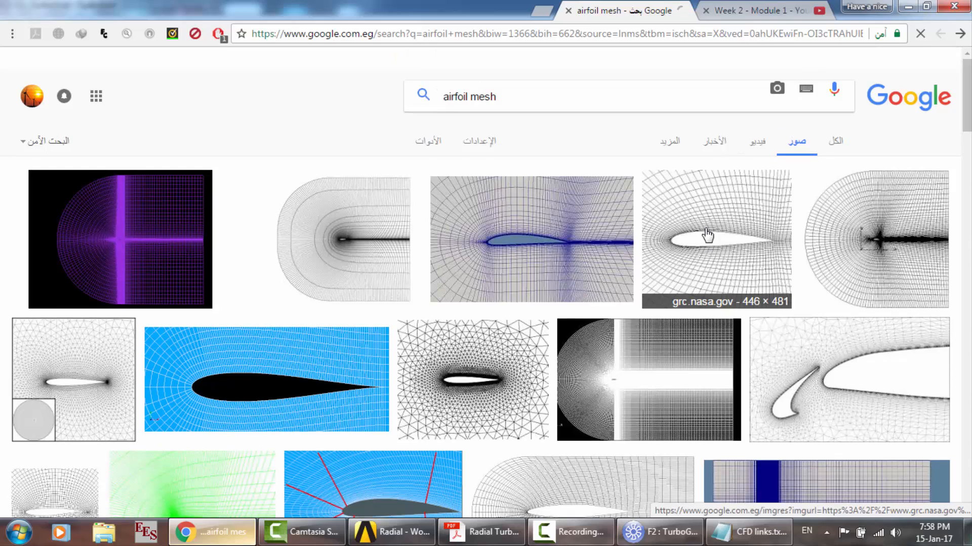
left_click(707, 235)
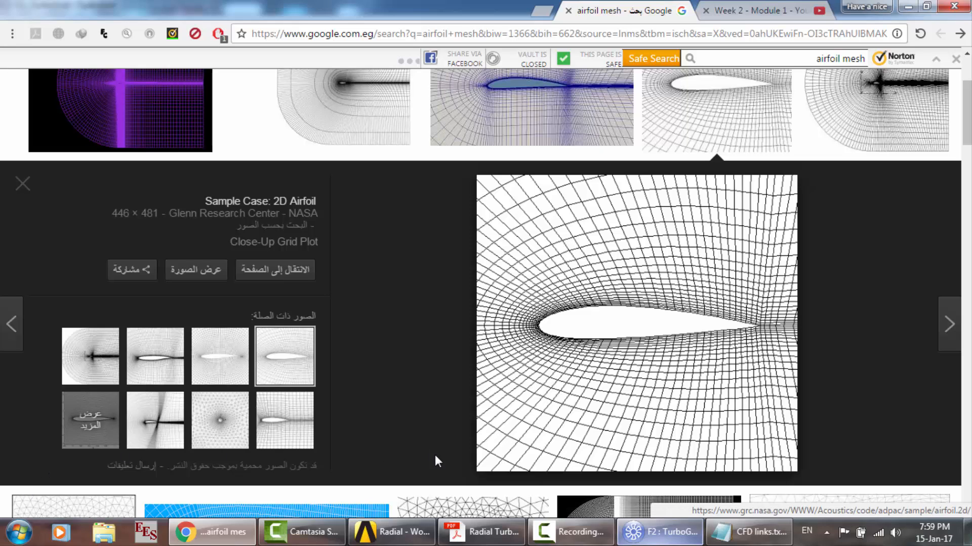
Search the computer for "y+", open BL y+ pumps.docx in Word and read down to the wall function grid guidance.
left_click(18, 532)
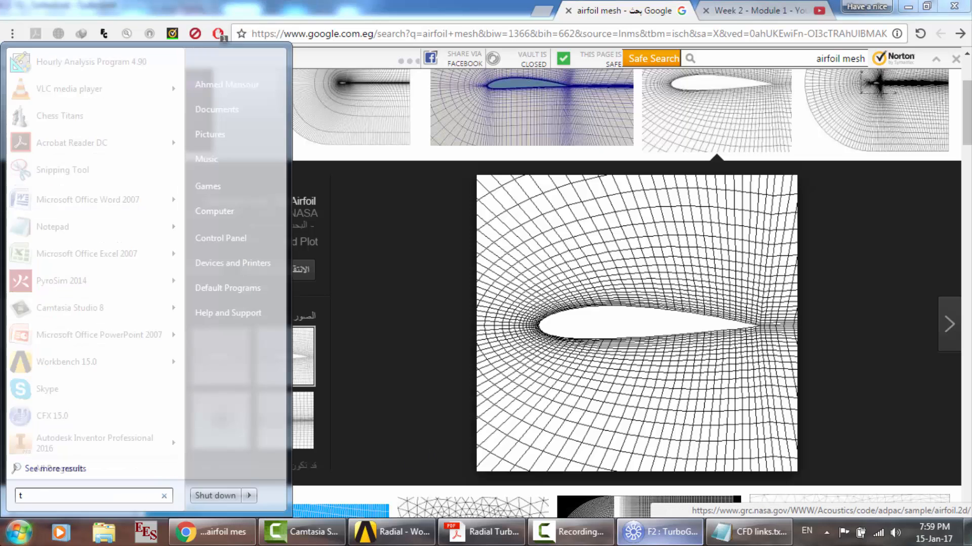
type("y+ c")
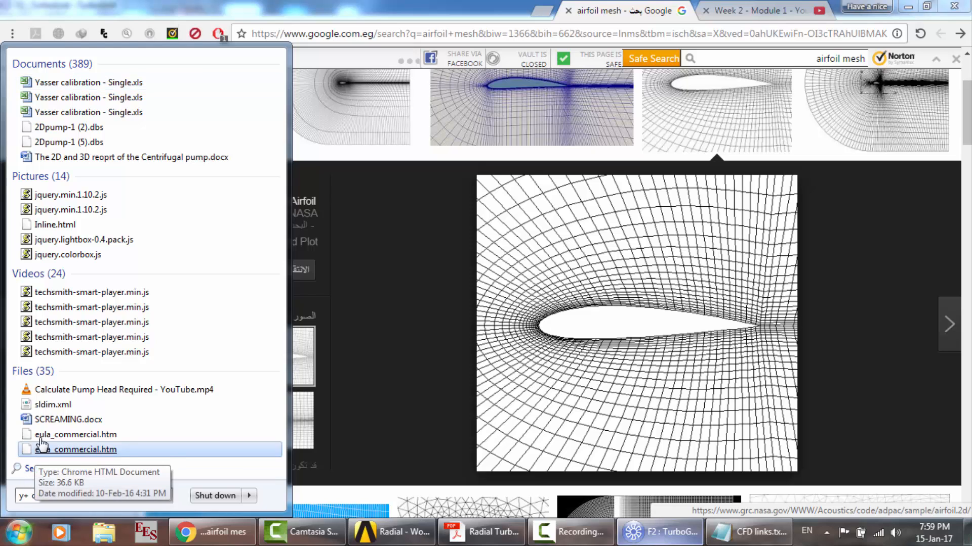
key("BackSpace")
key("BackSpace")
key("BackSpace")
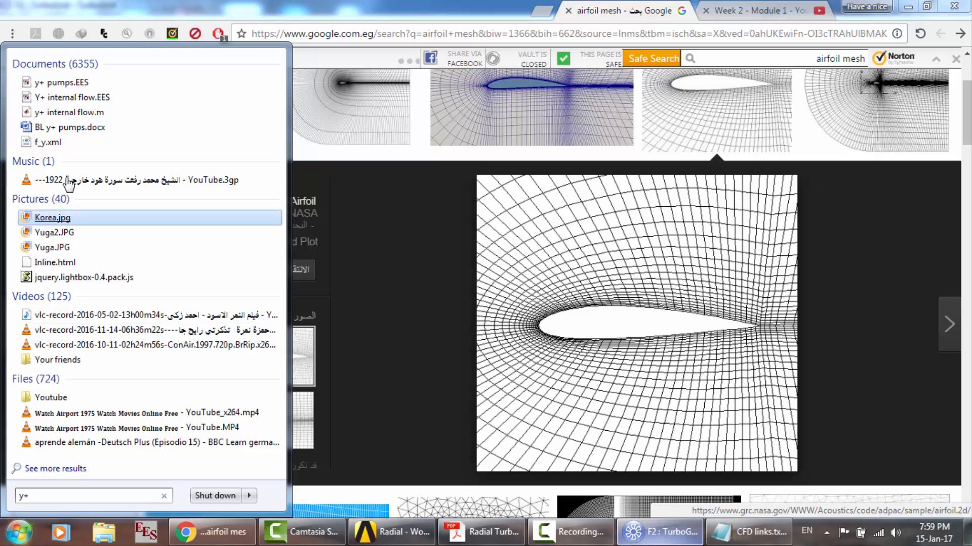
left_click(75, 128)
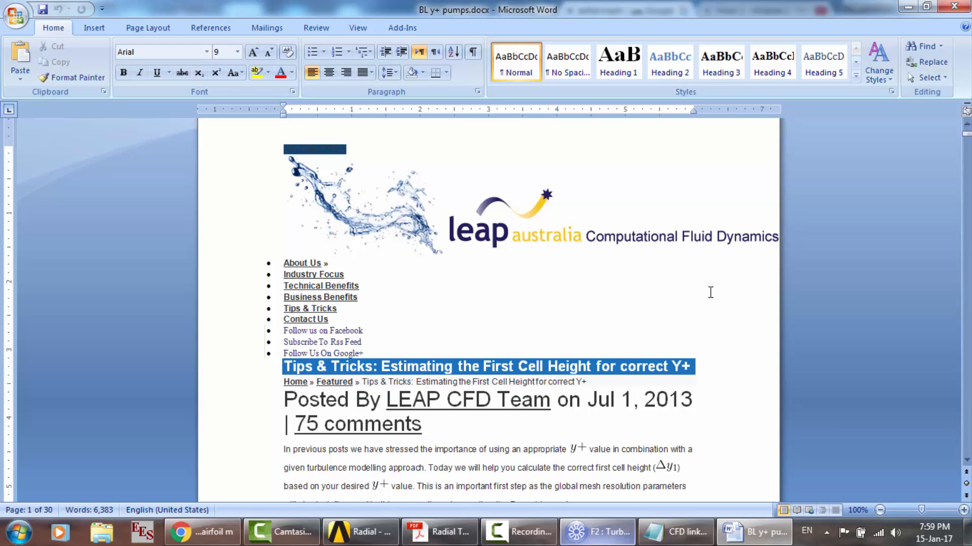
scroll(710, 293, "down", 10)
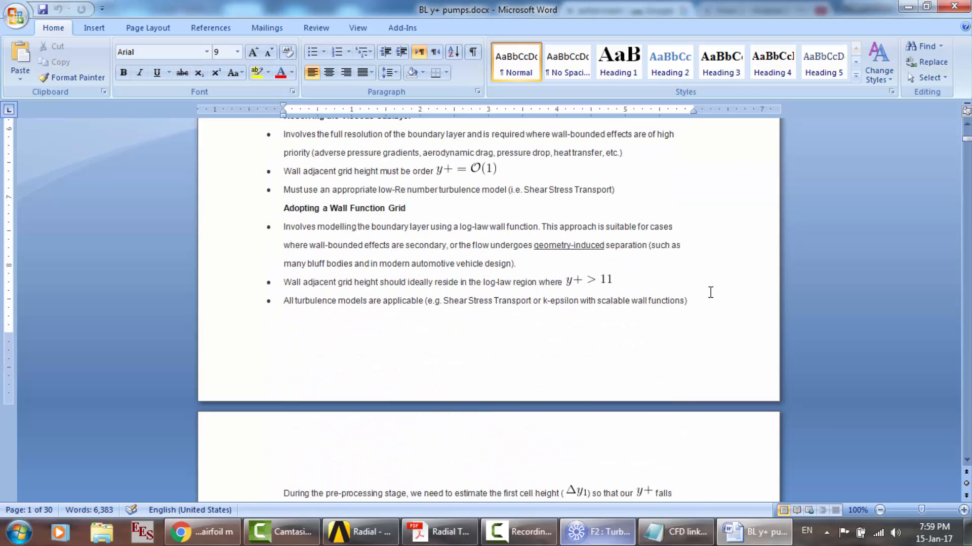
Review the article's two near-wall modelling strategies, from resolving the viscous sublayer to adopting a wall function grid.
scroll(710, 293, "up", 3)
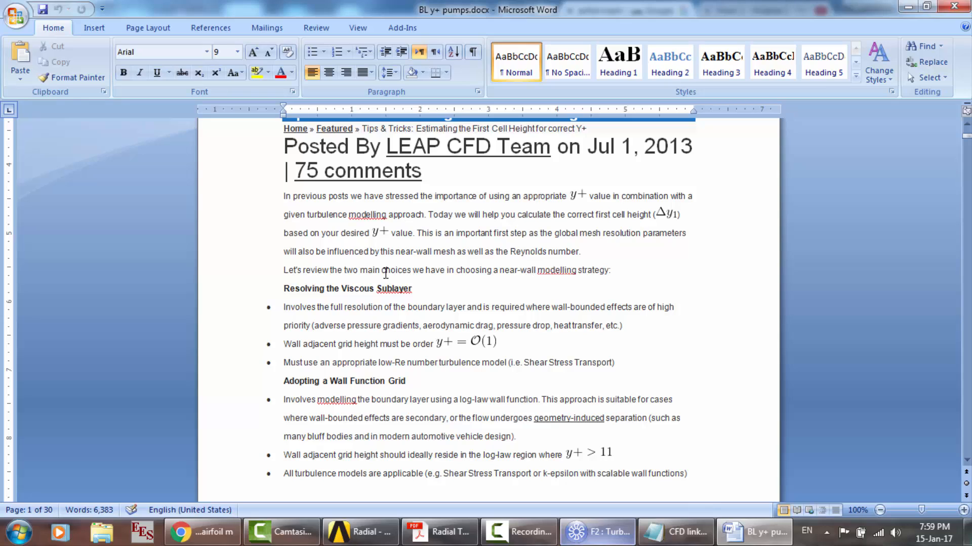
scroll(383, 288, "up", 2)
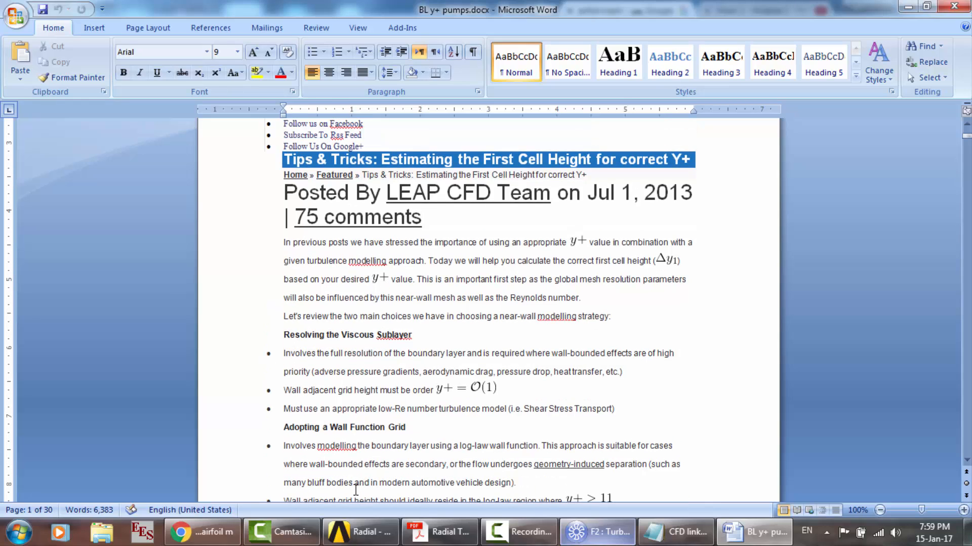
scroll(398, 294, "down", 3)
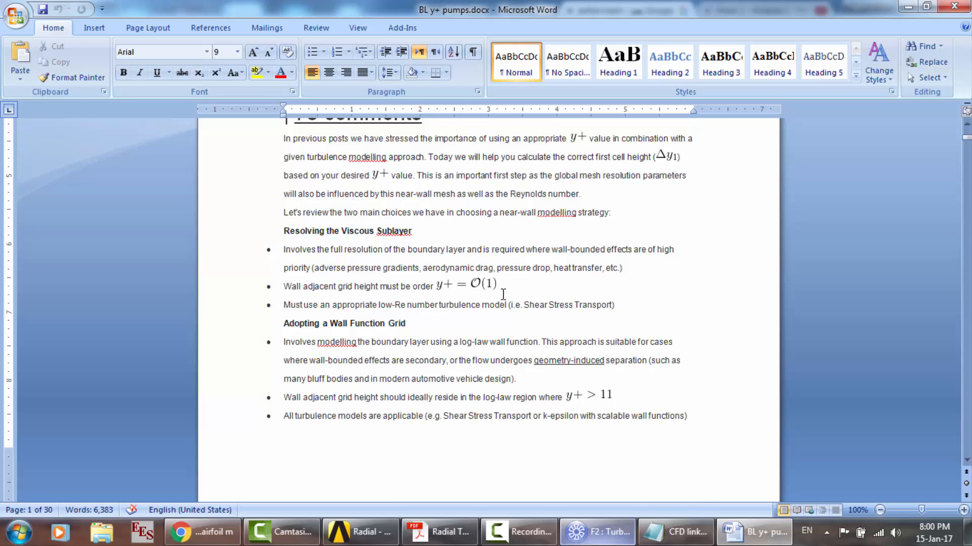
scroll(503, 294, "down", 2)
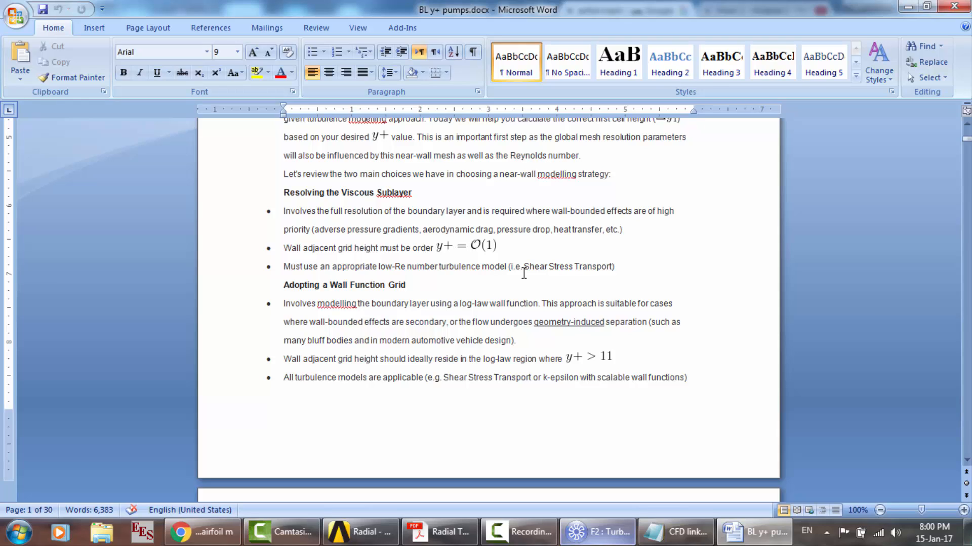
scroll(524, 274, "down", 3)
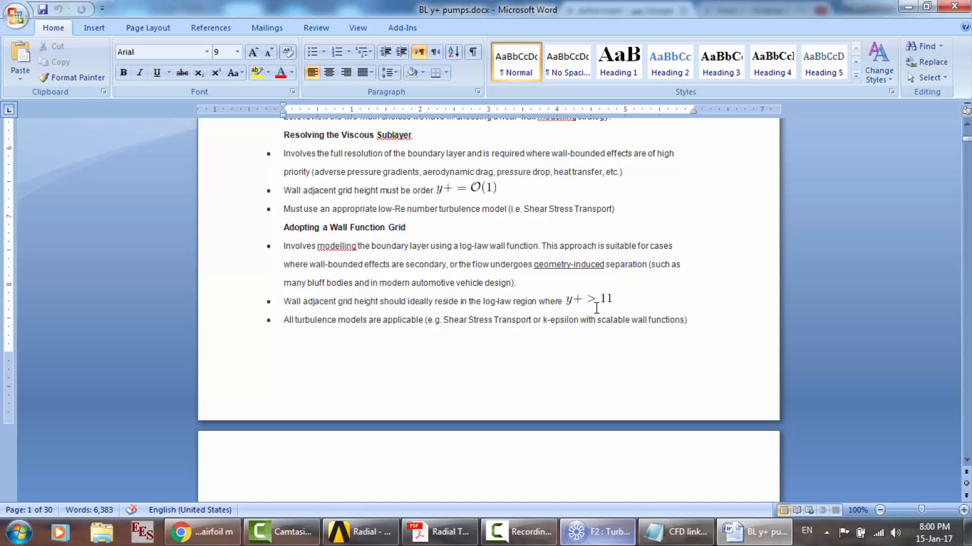
scroll(596, 308, "down", 3)
scroll(479, 132, "up", 2)
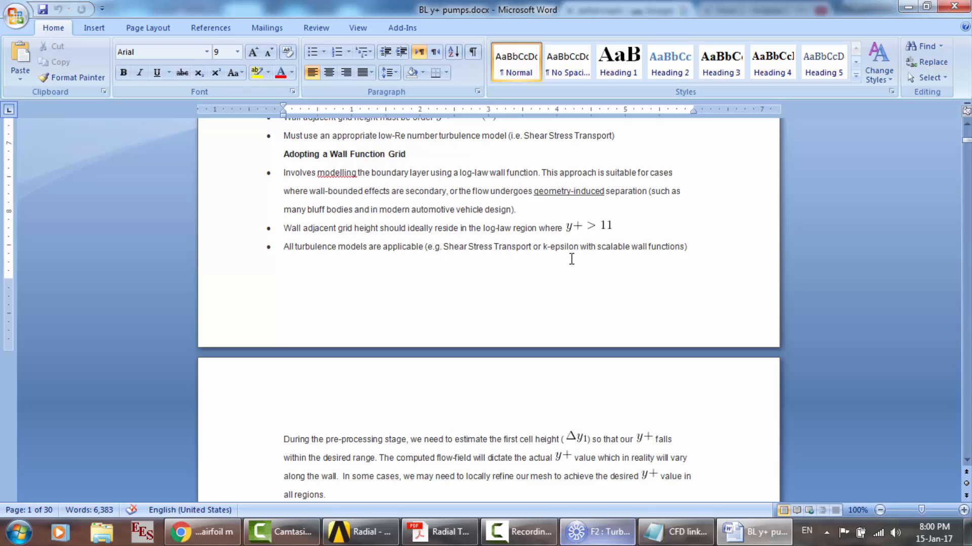
Read the first cell height calculation, covering the Reynolds number, frictional velocity, wall shear stress and skin friction estimates.
scroll(568, 257, "down", 5)
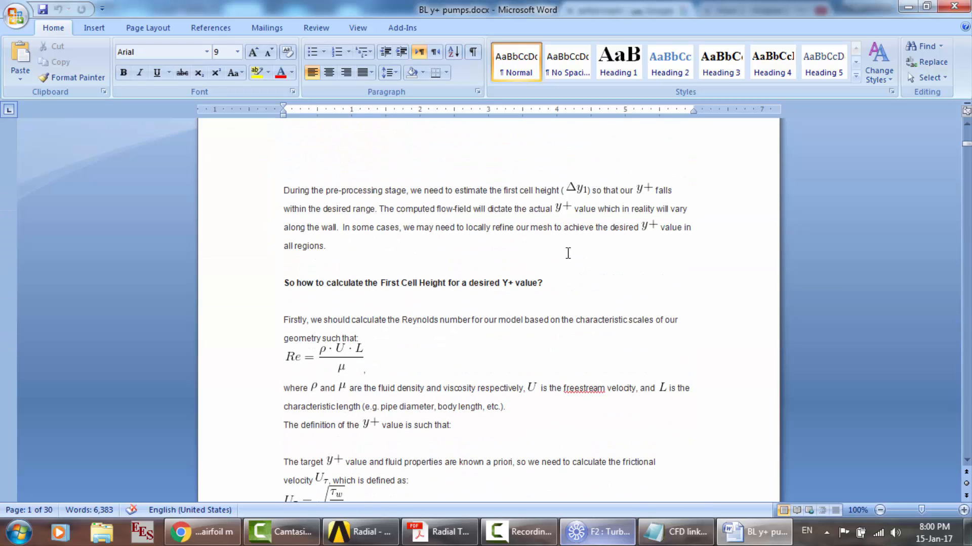
scroll(345, 221, "down", 2)
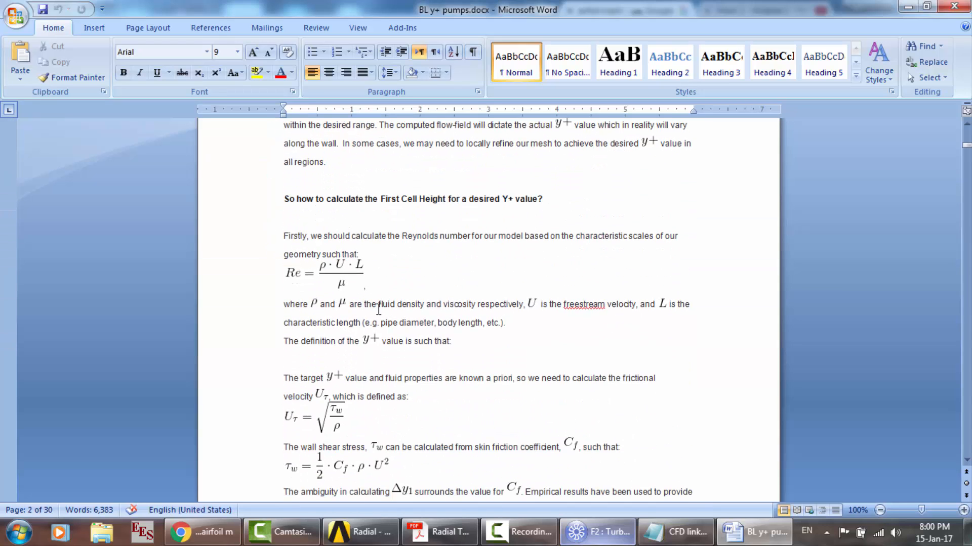
scroll(379, 309, "down", 3)
scroll(307, 168, "down", 1)
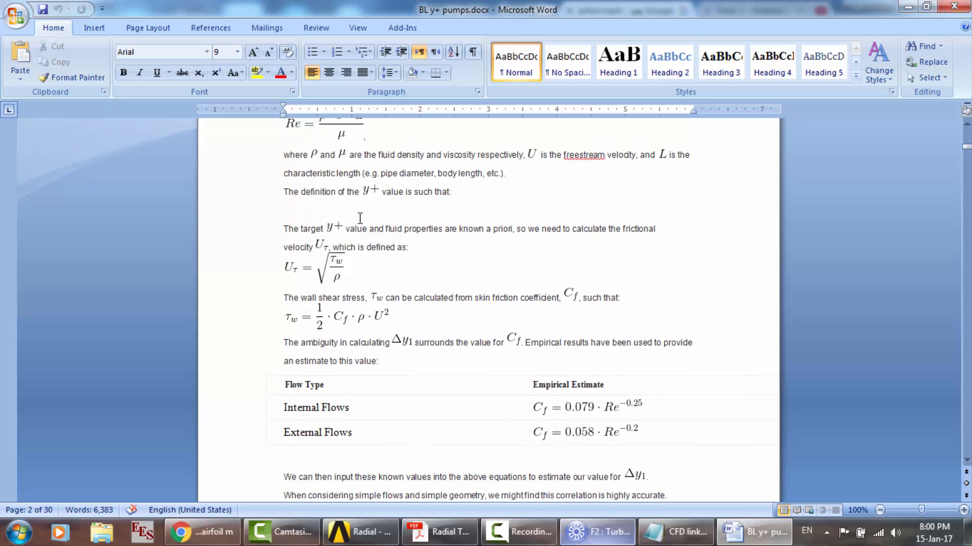
scroll(426, 324, "up", 3)
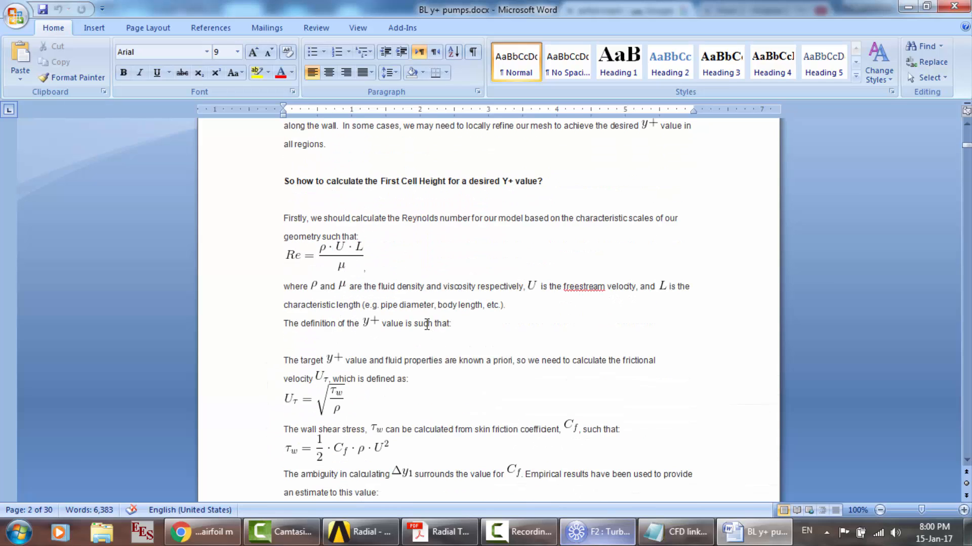
scroll(427, 324, "up", 1)
scroll(356, 290, "down", 6)
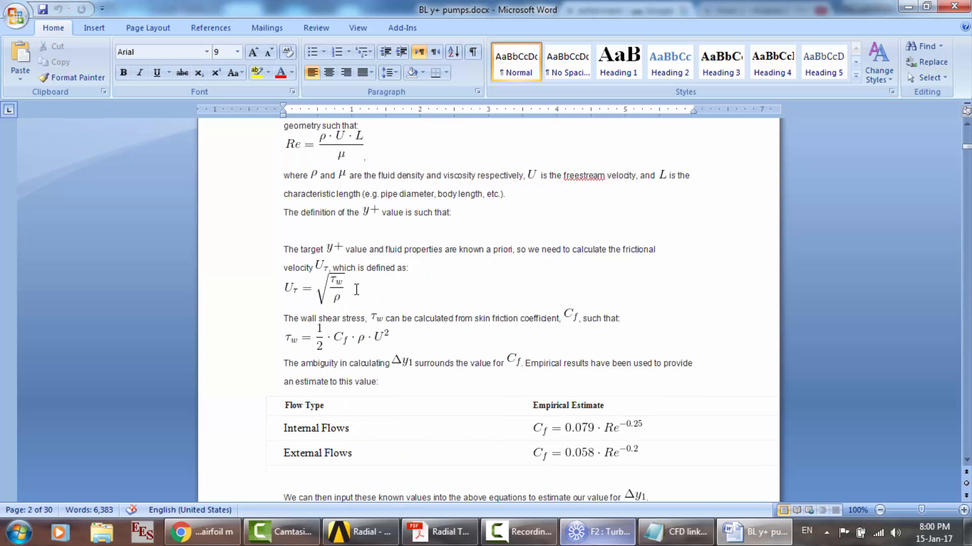
scroll(356, 289, "down", 1)
scroll(478, 343, "down", 5)
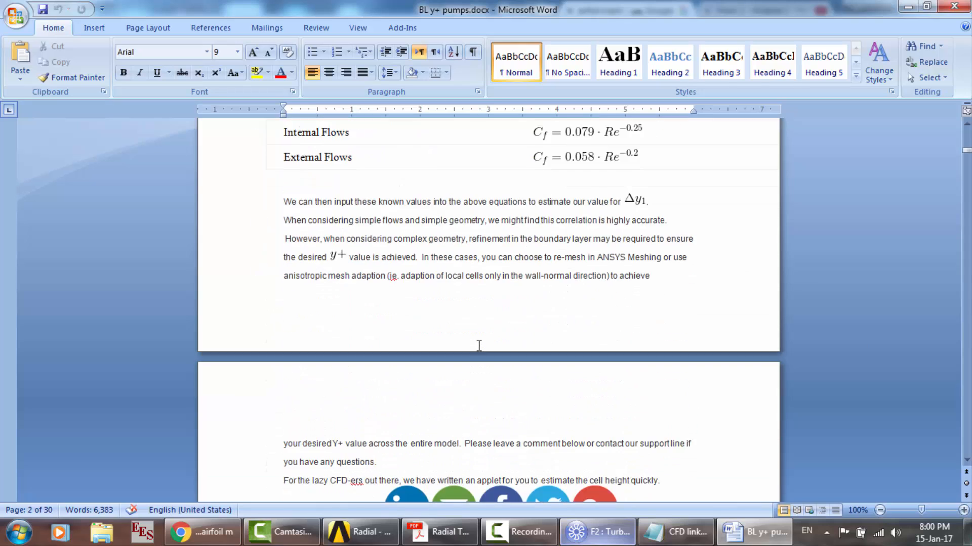
scroll(479, 345, "up", 4)
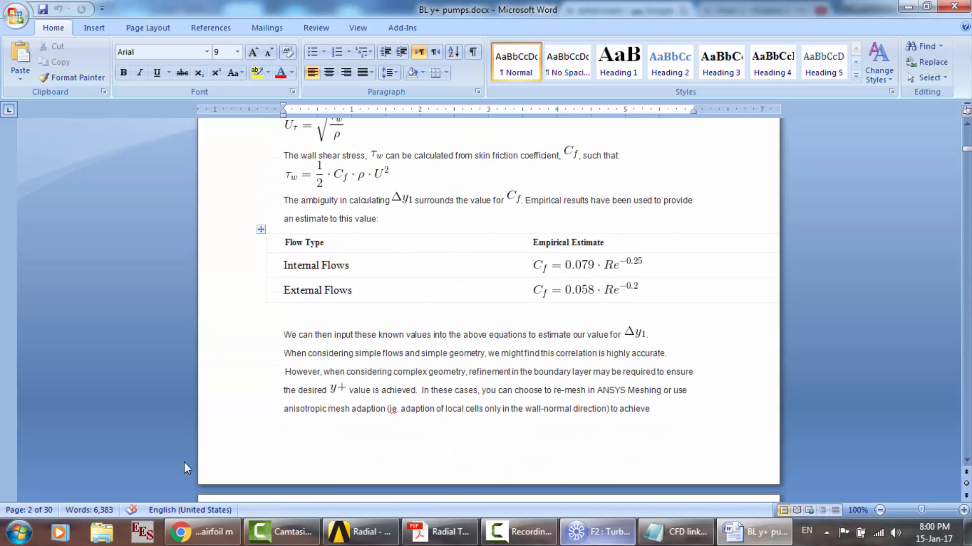
Launch EES, and in Chrome's airfoil mesh results view the openALYA NACA airfoil and Pointwise multi-element airfoil images.
left_click(147, 531)
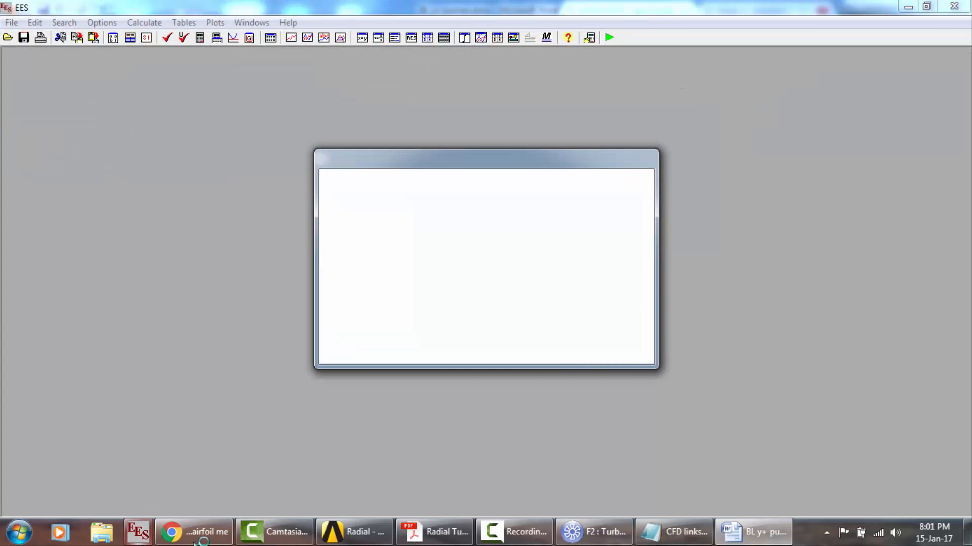
left_click(198, 534)
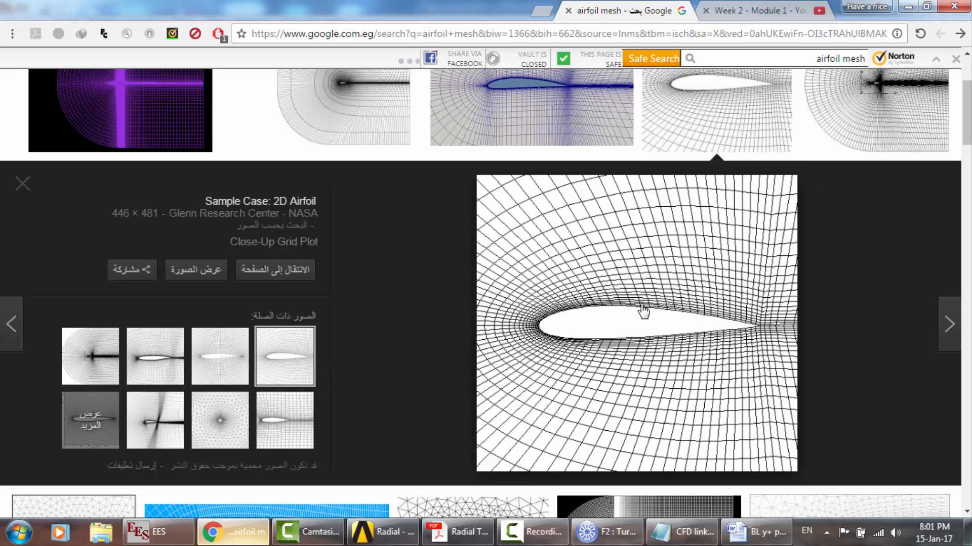
left_click(540, 123)
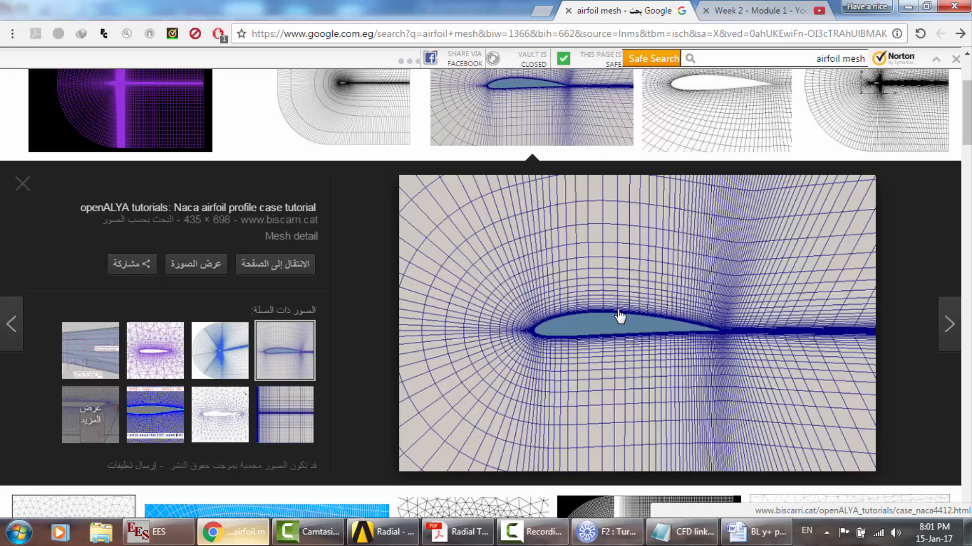
scroll(619, 316, "down", 5)
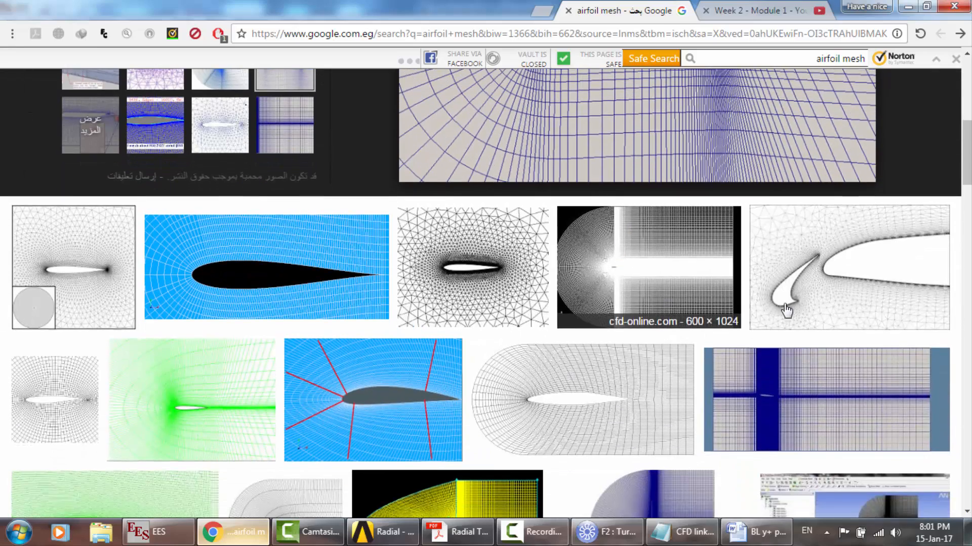
left_click(810, 301)
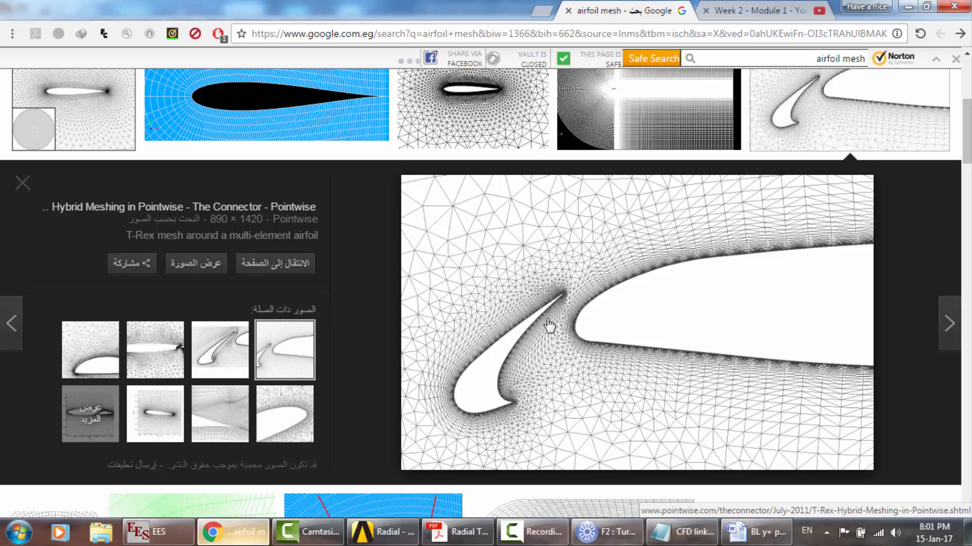
Search YouTube in a new tab for "a vawt presentation sliding mesh", look over the results and close the tab.
left_click(539, 13)
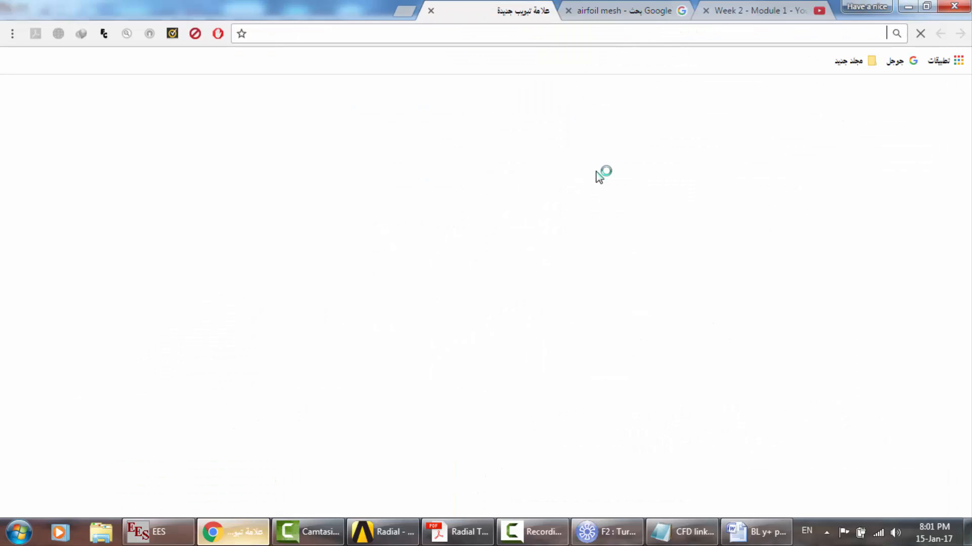
type("y")
key("Return")
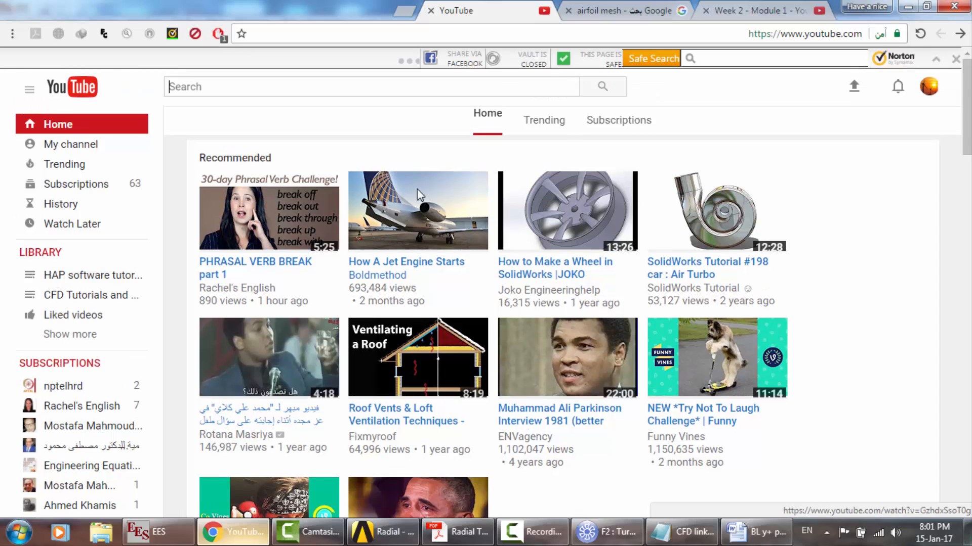
type("a vawt")
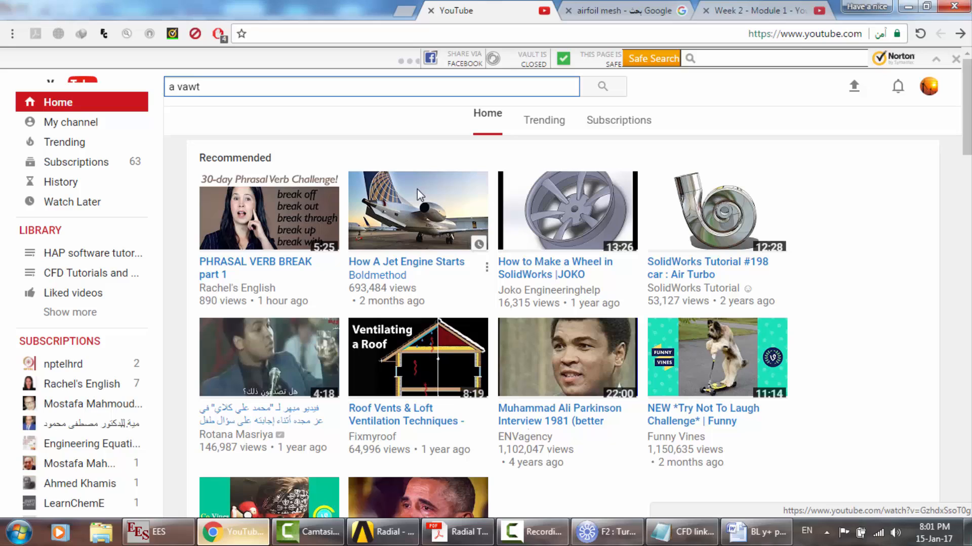
type(" presentati")
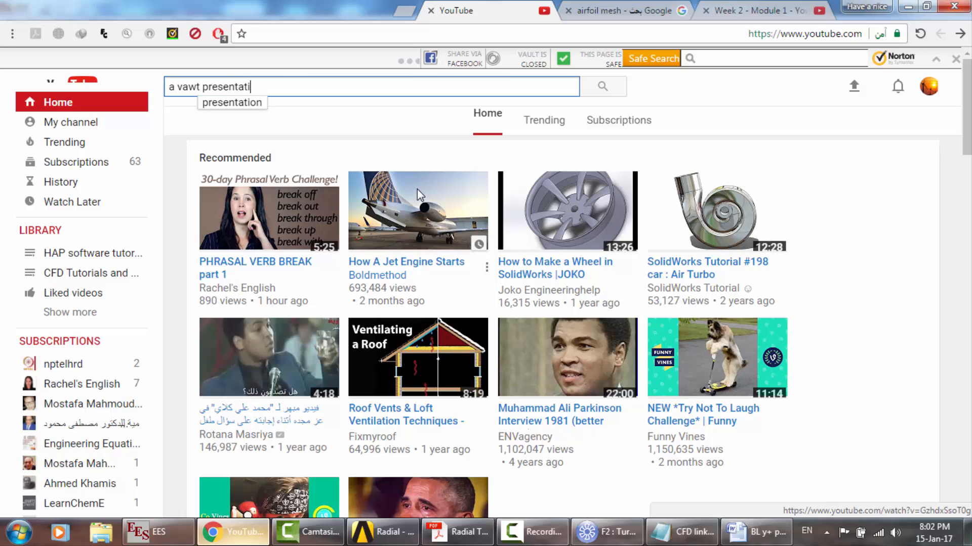
type("on sli")
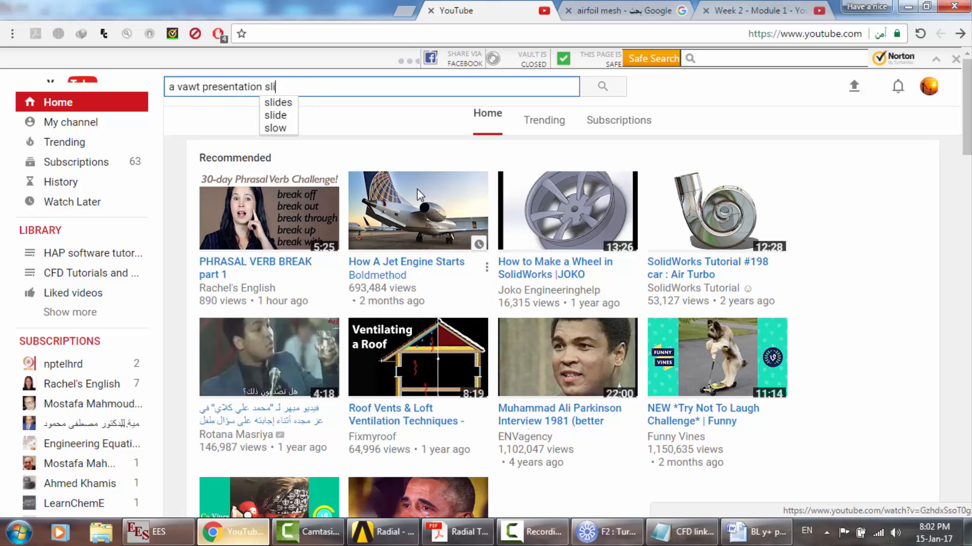
type("ding mesh")
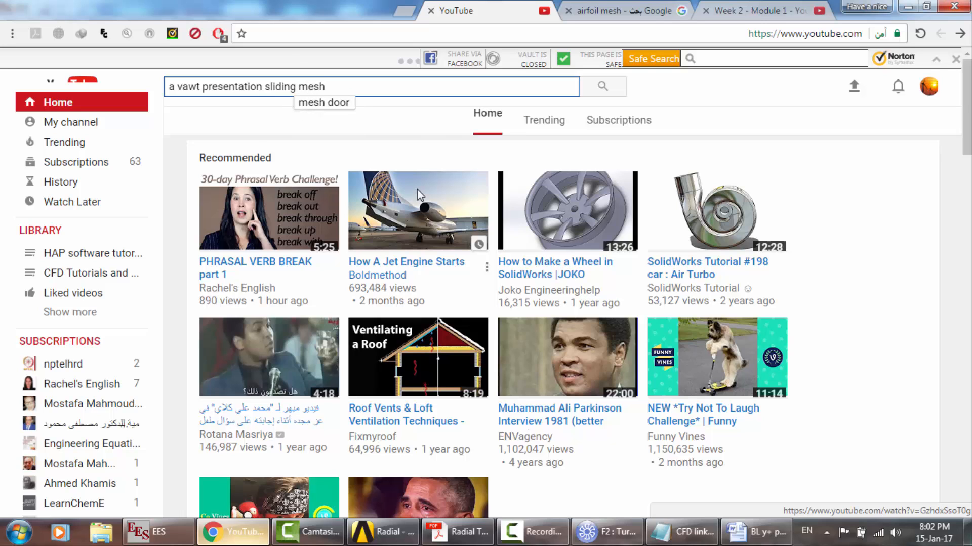
key("Return")
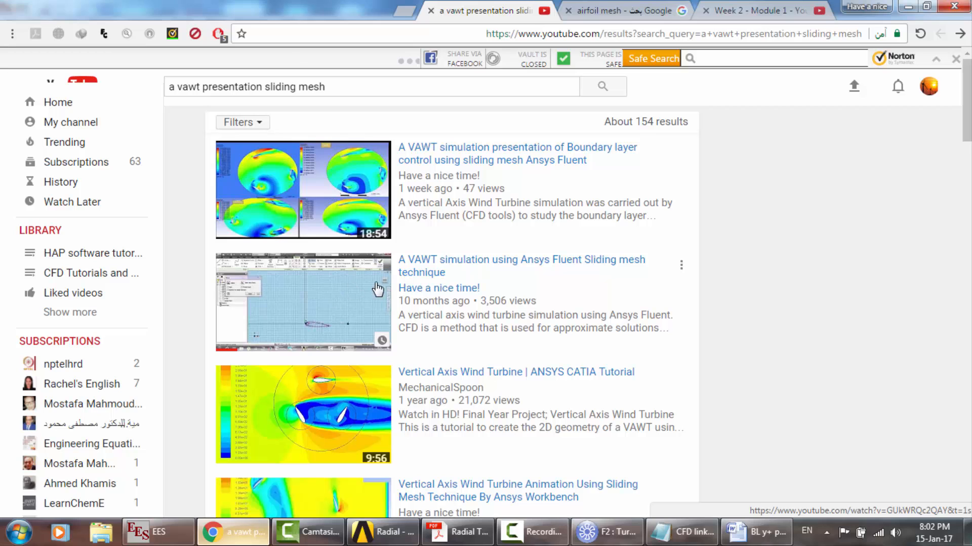
left_click(431, 11)
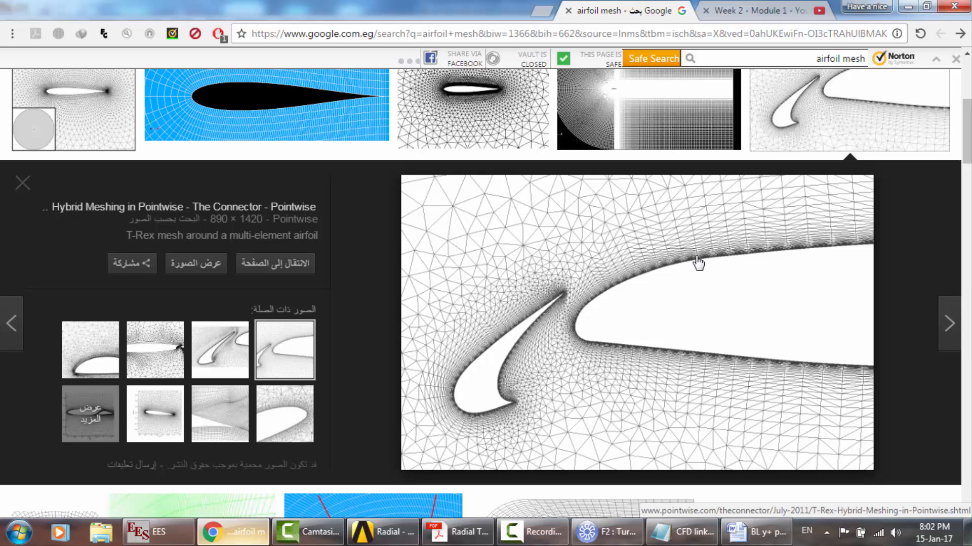
Browse further through the airfoil mesh images and open the green ResearchGate grid of USP03 made in ICEM CFD.
scroll(710, 356, "down", 4)
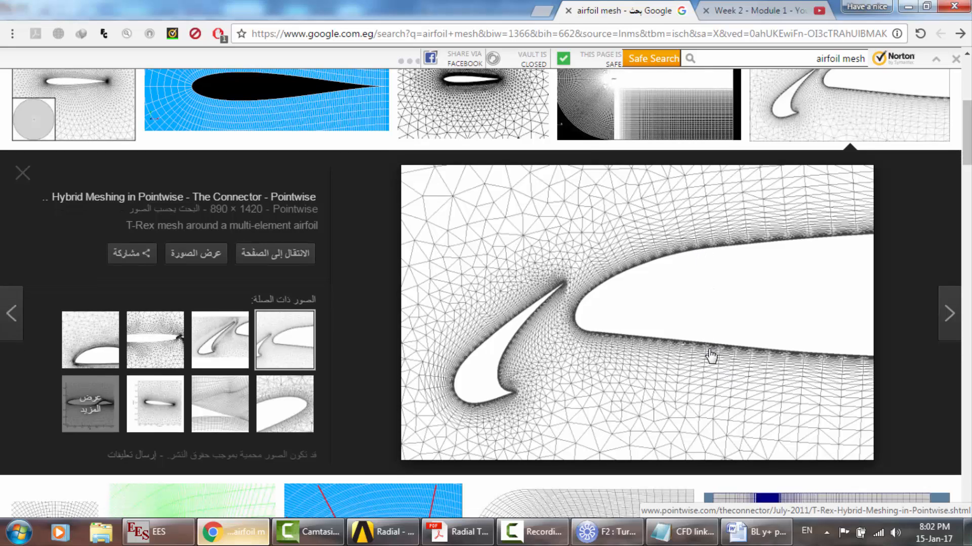
scroll(711, 356, "down", 3)
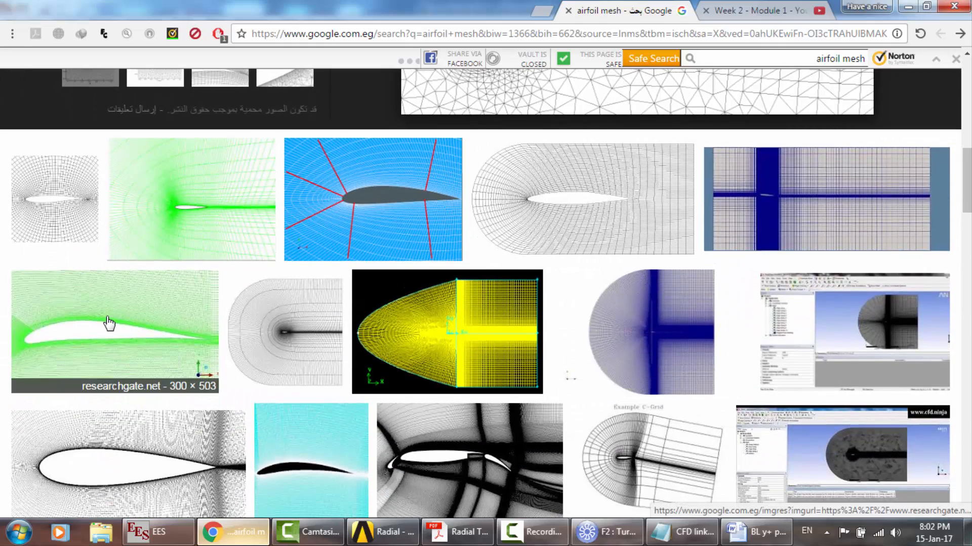
left_click(109, 322)
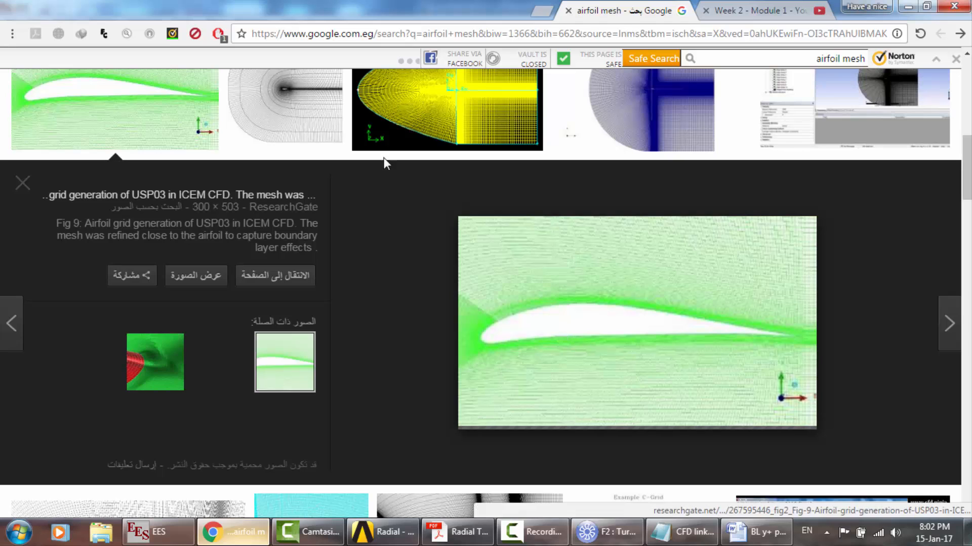
Look through more airfoil mesh results and open the rectangular grid image from mywiki-science Matlab_and_Octave.
scroll(542, 302, "down", 2)
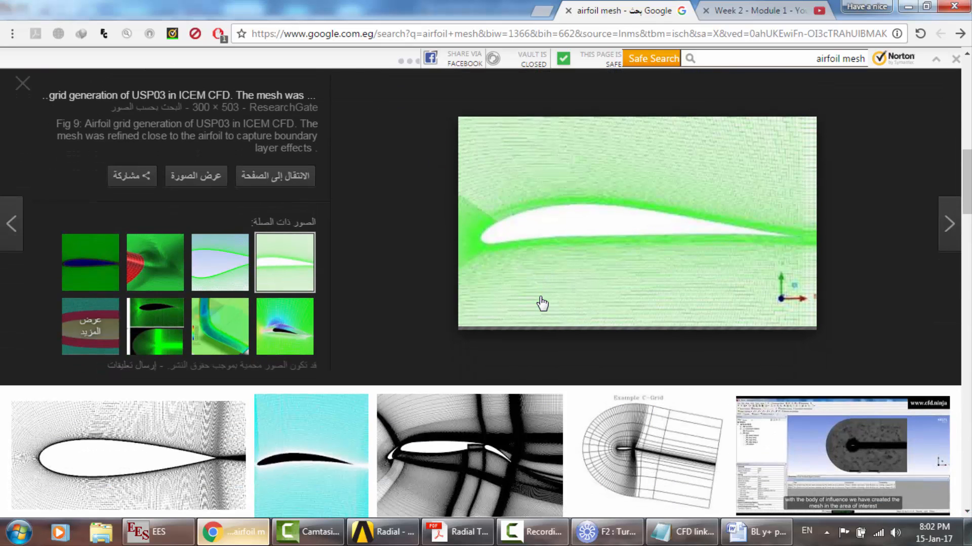
scroll(434, 325, "down", 2)
scroll(322, 345, "down", 2)
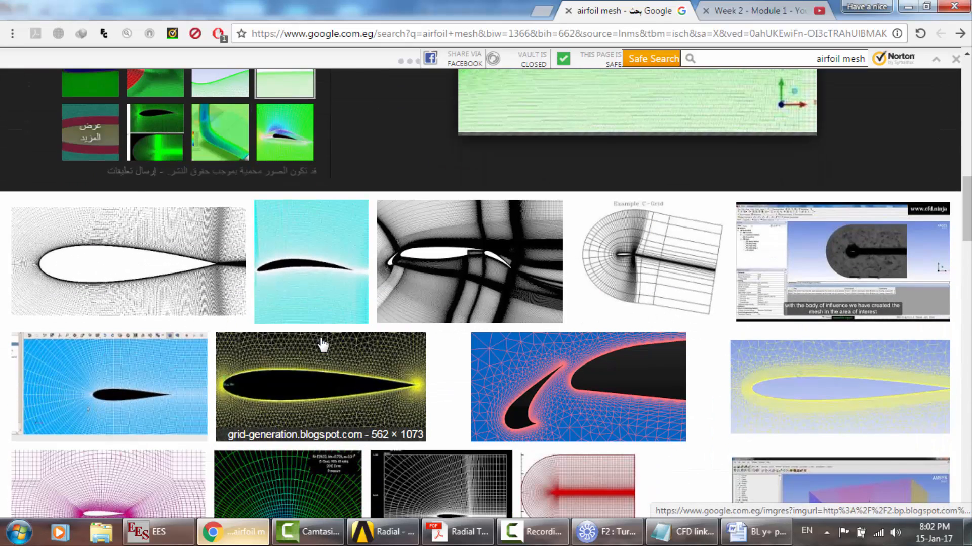
scroll(322, 345, "down", 2)
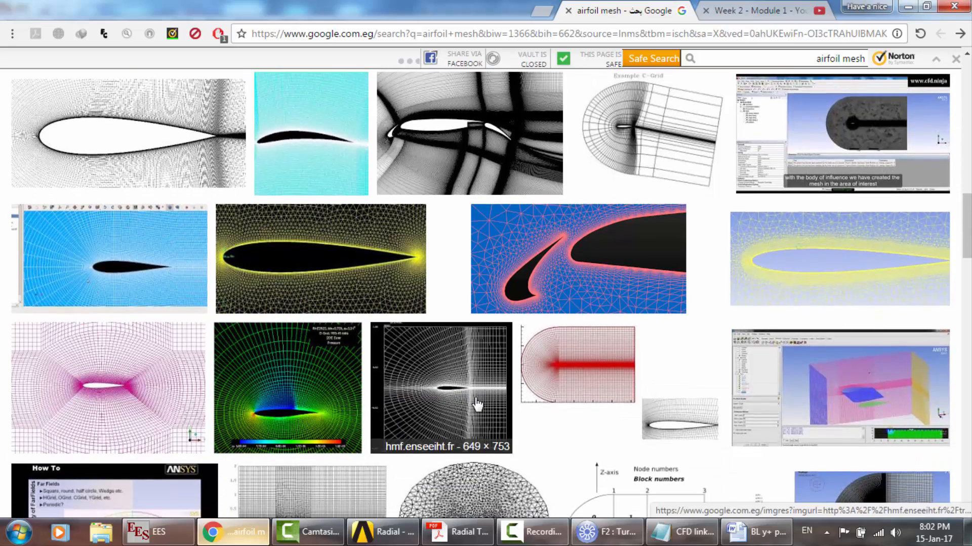
scroll(475, 403, "down", 2)
left_click(313, 379)
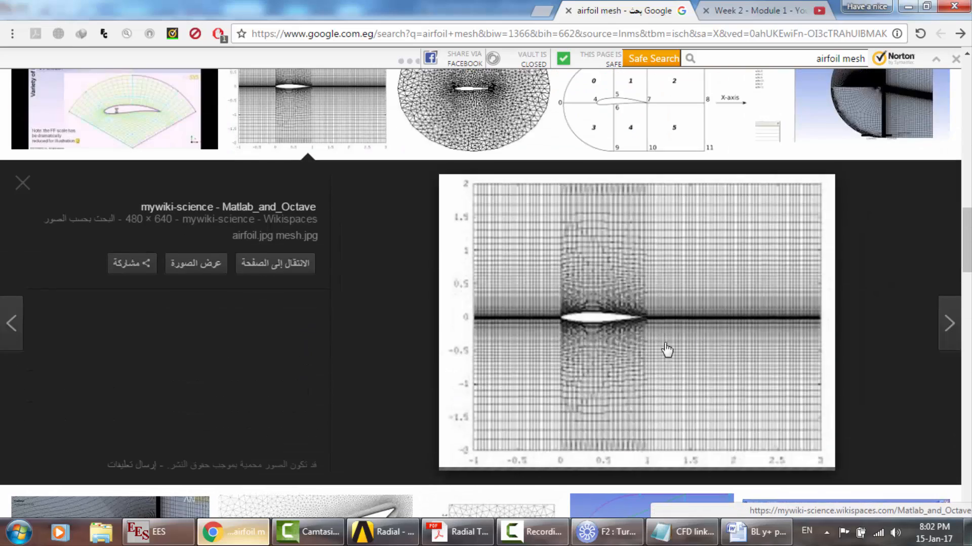
Open Google in a new browser tab and search for images of "boundary layer".
left_click(539, 8)
type("google.com")
key("Return")
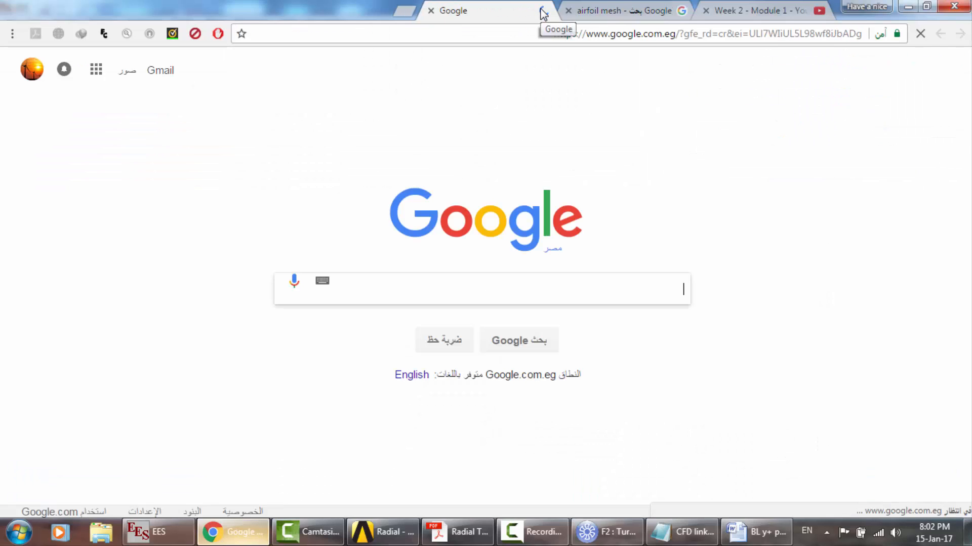
type("boun")
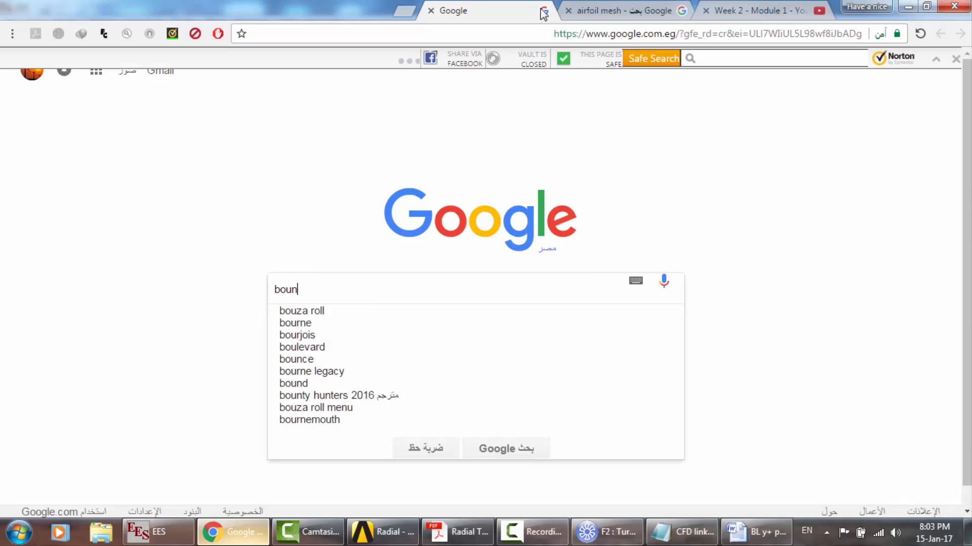
type("dary layer")
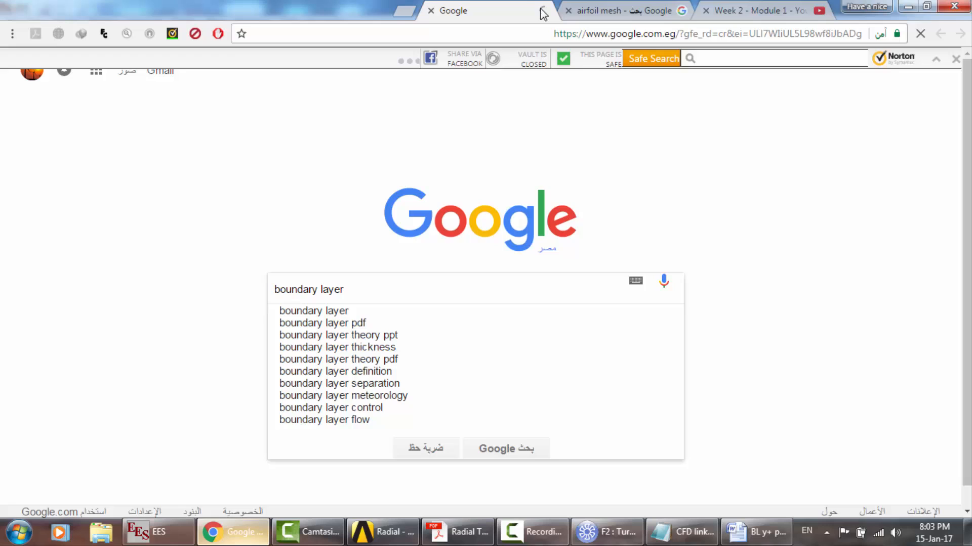
key("Return")
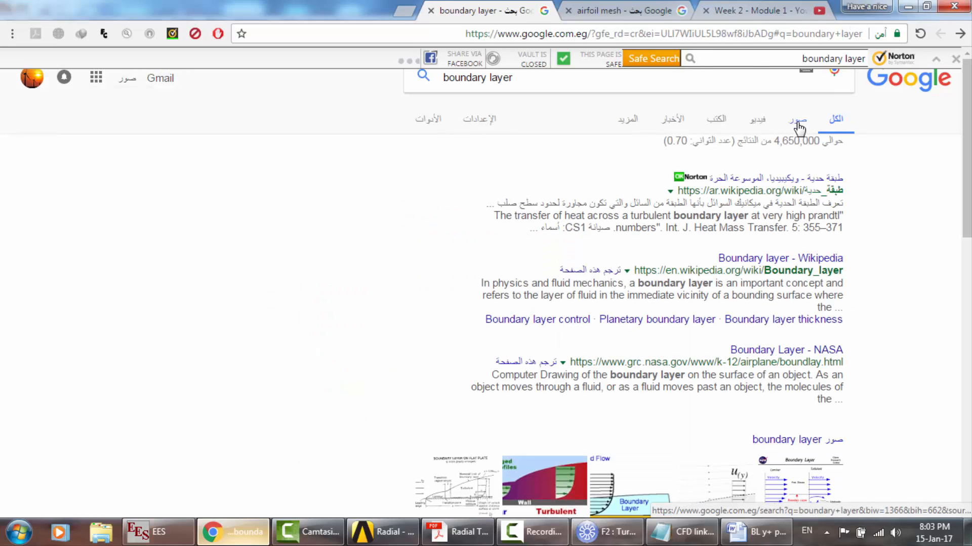
left_click(798, 125)
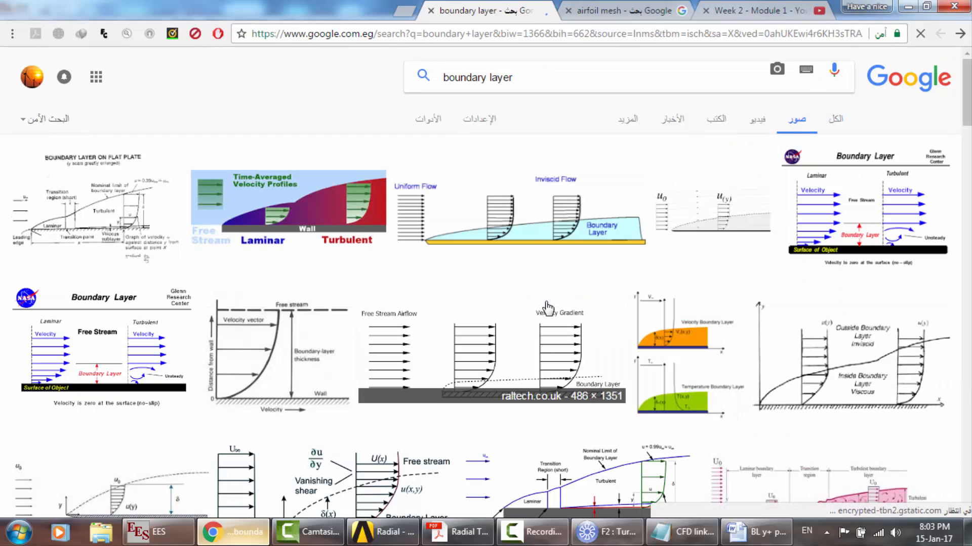
Open the Tutorhelpdesk Laminar Boundary Layer diagram and examine its viscous sublayer, buffer zone and turbulent region.
left_click(591, 485)
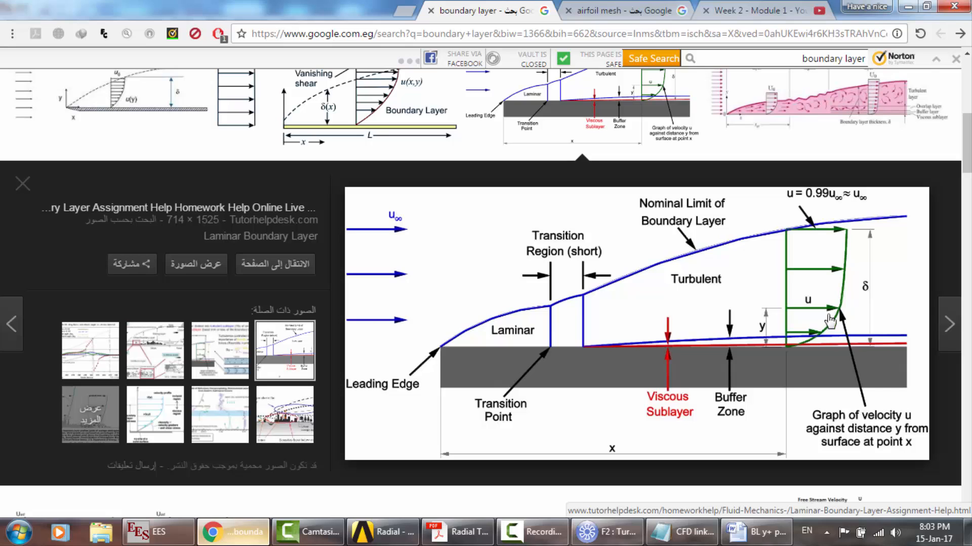
scroll(790, 340, "down", 2)
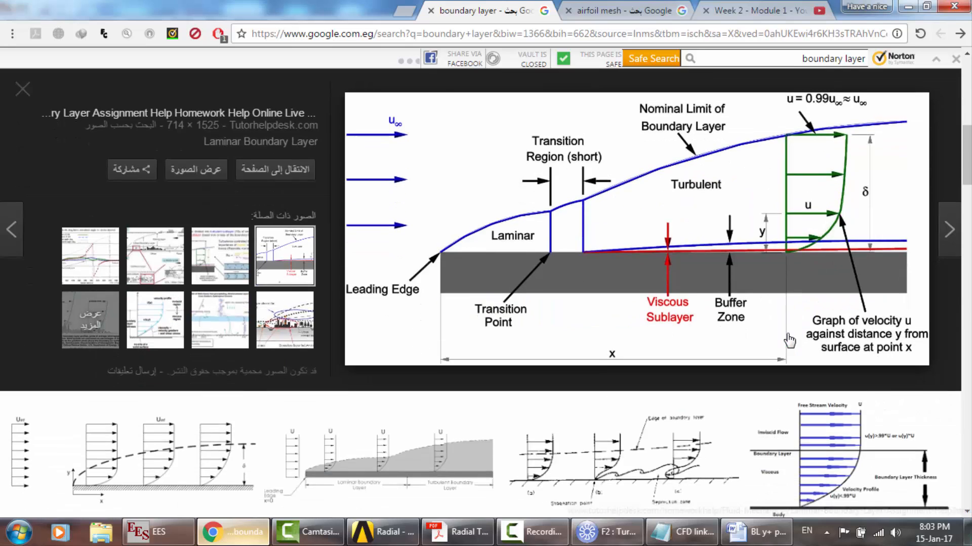
scroll(790, 374, "up", 2)
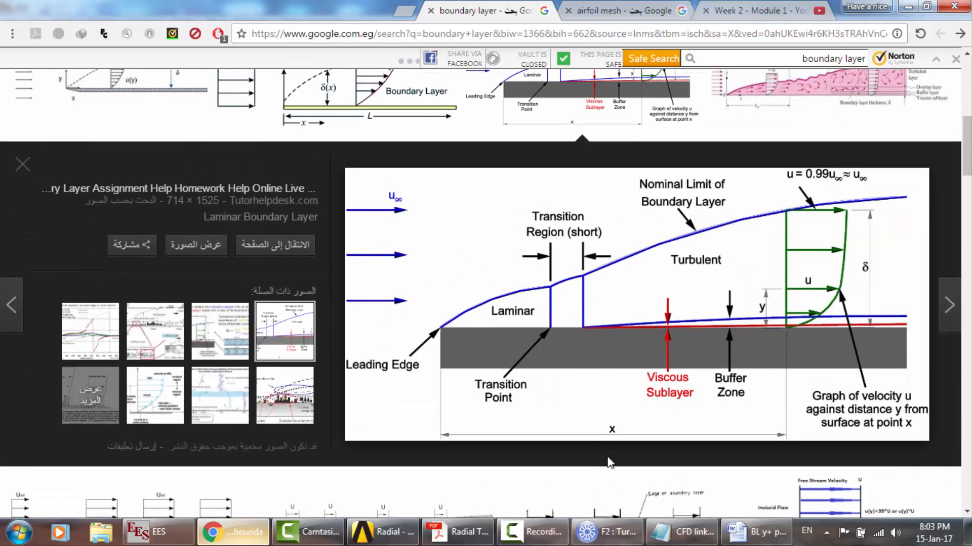
Switch to the Radial Turbine Thesis PDF in Acrobat Reader and find section 3.3.2 TurboGrid in the Methodology chapter.
key("alt+Tab")
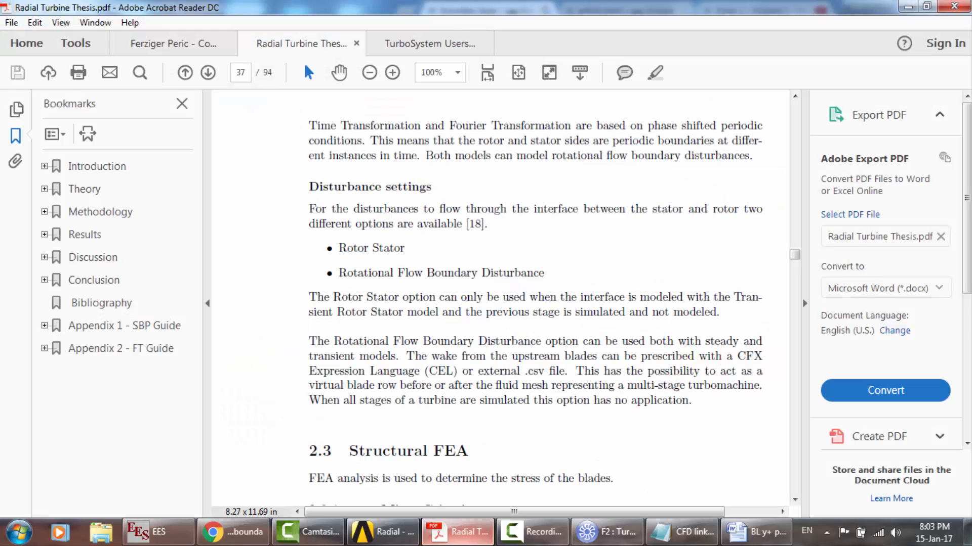
scroll(427, 382, "down", 6)
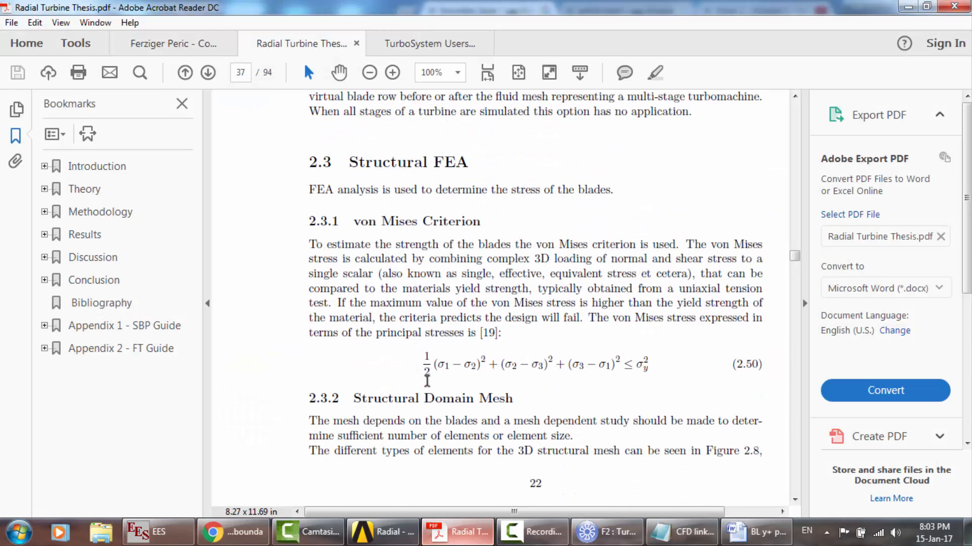
scroll(427, 381, "up", 5)
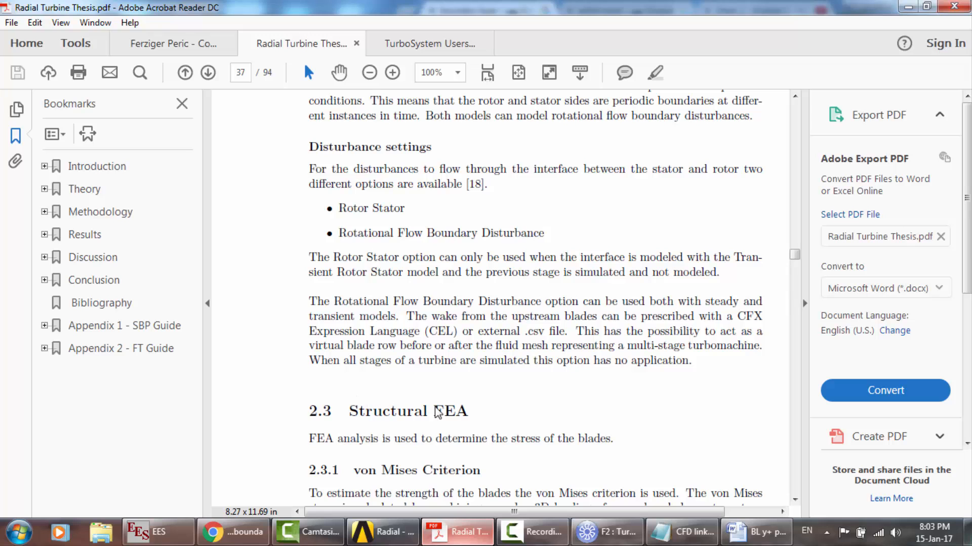
scroll(498, 425, "down", 14)
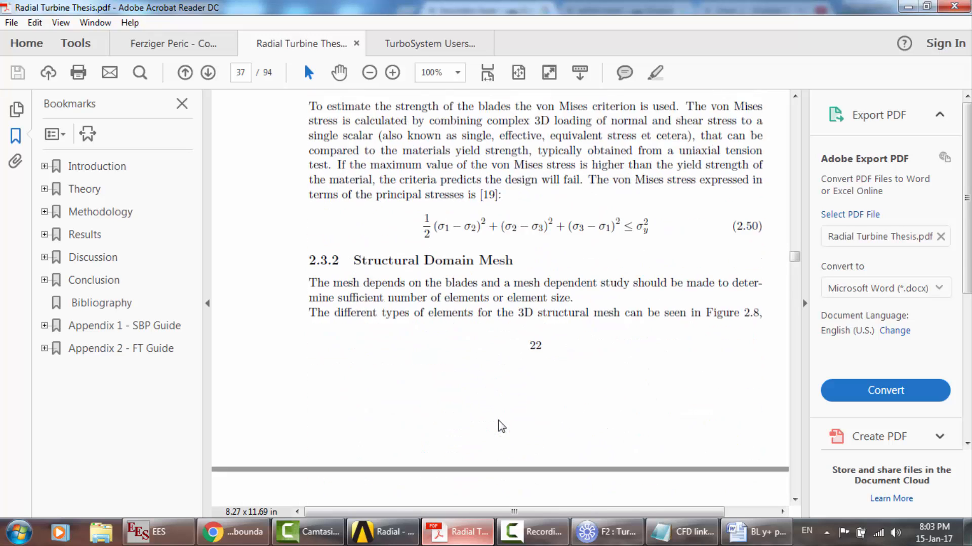
scroll(498, 425, "down", 15)
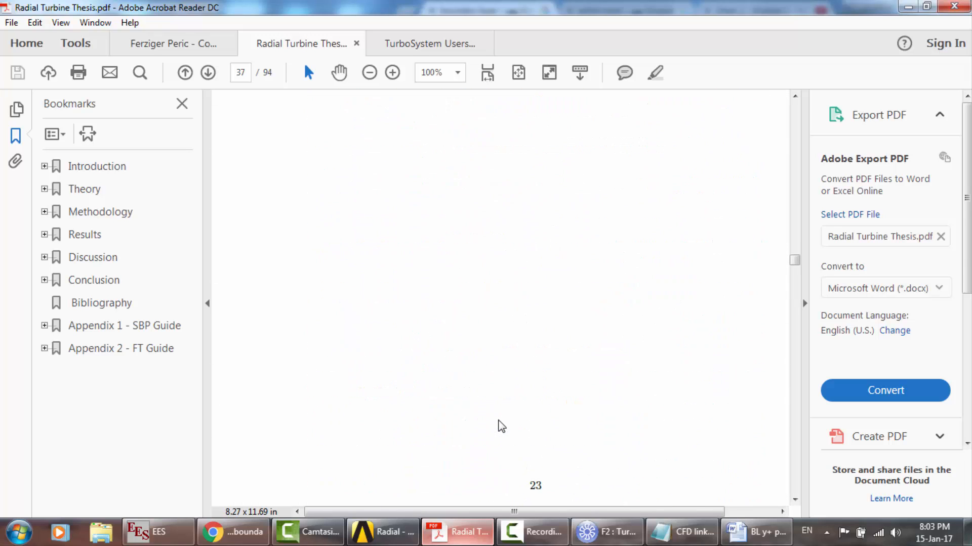
scroll(499, 427, "down", 14)
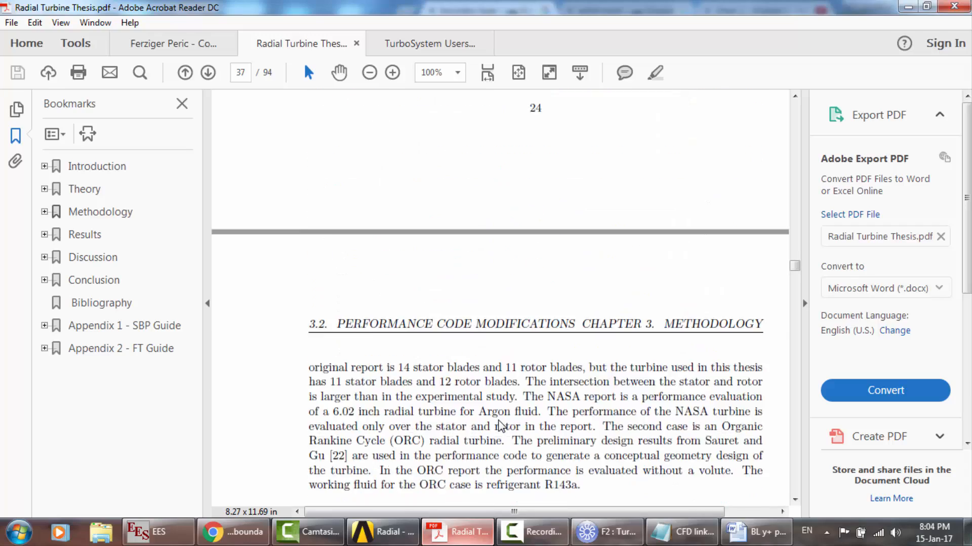
scroll(500, 427, "down", 15)
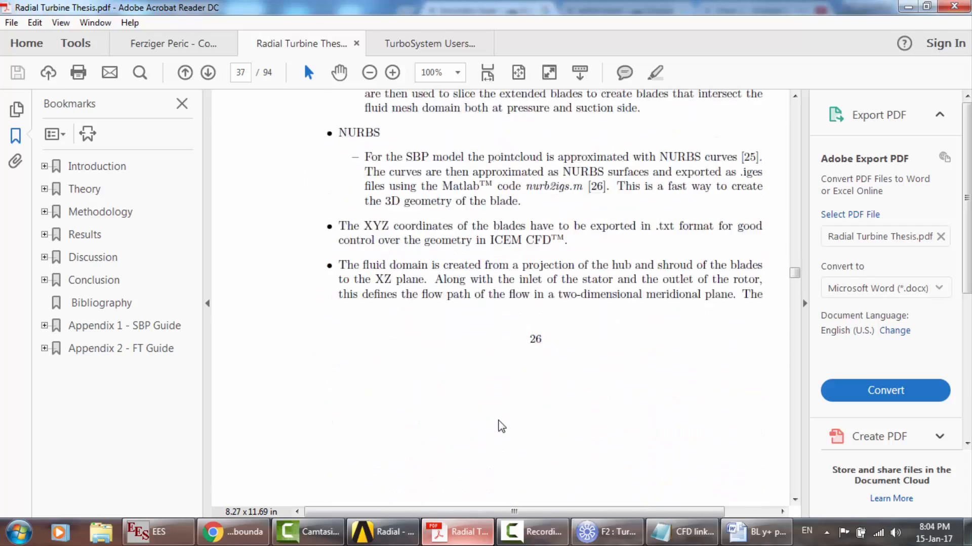
scroll(500, 426, "down", 12)
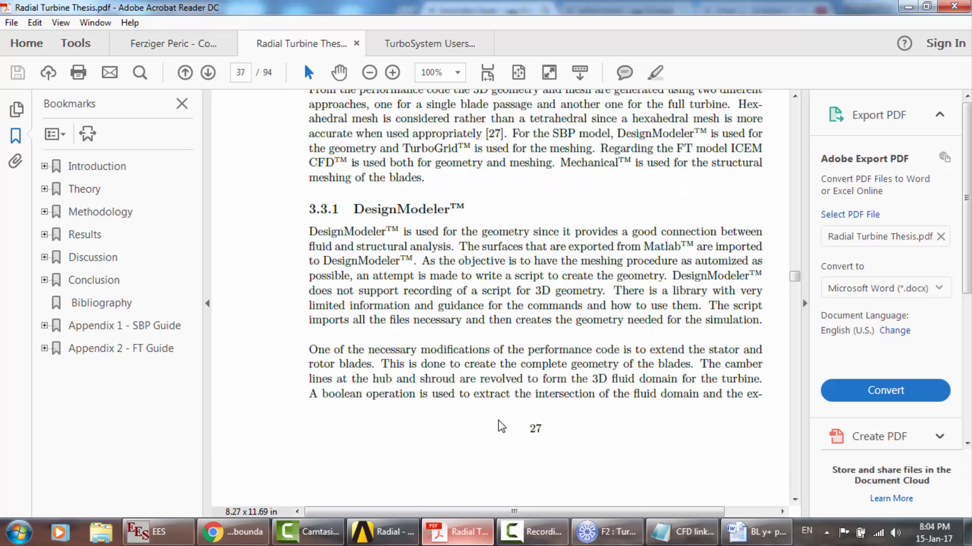
scroll(470, 251, "down", 10)
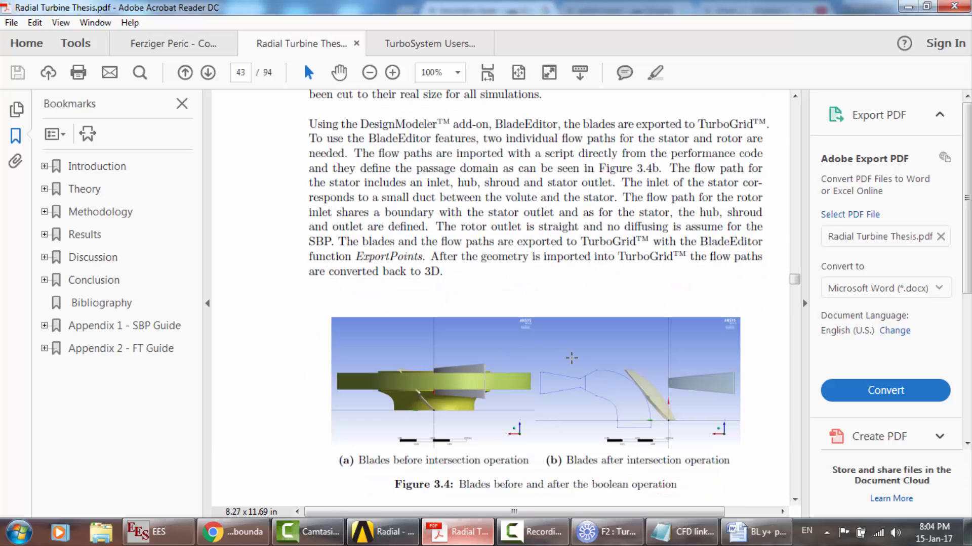
scroll(569, 354, "down", 1)
scroll(580, 350, "down", 3)
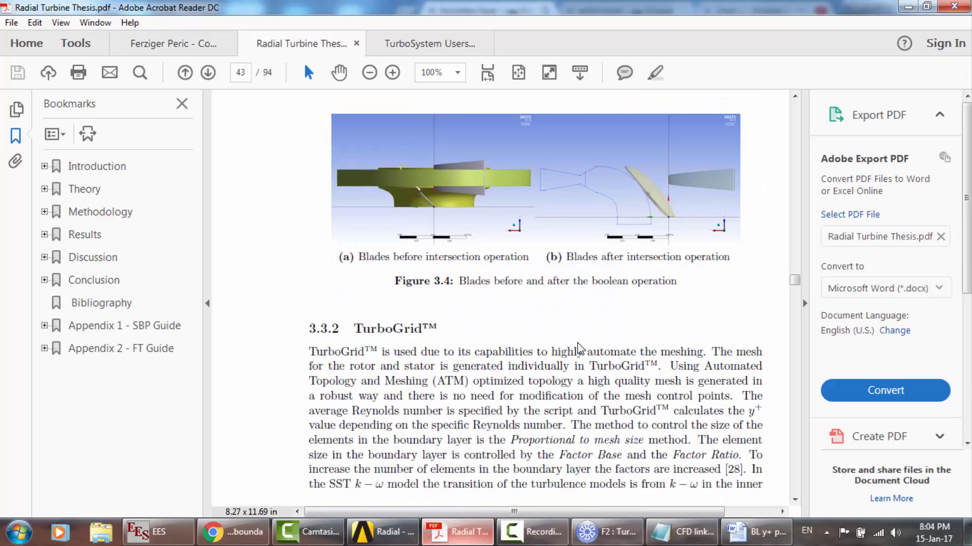
scroll(579, 349, "down", 1)
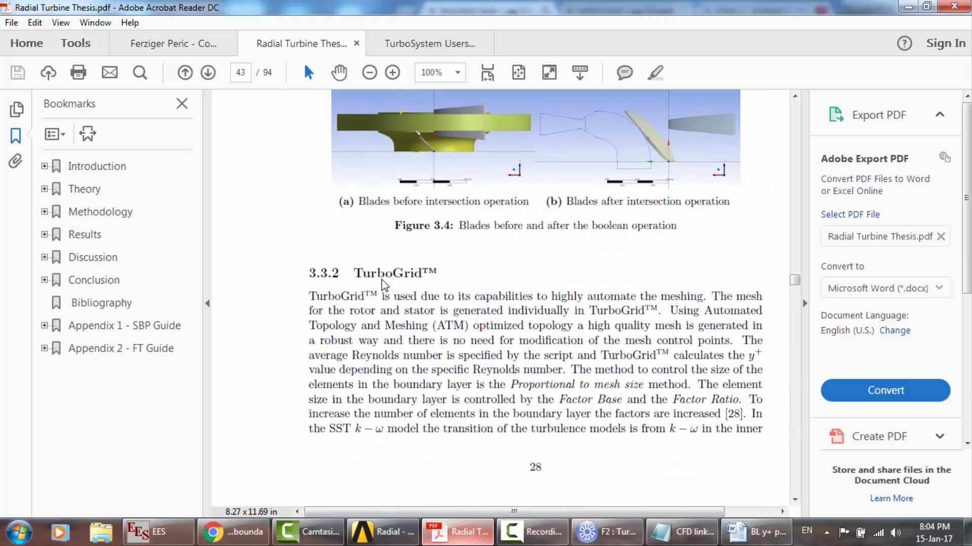
Read how section 3.3.2 describes boundary-layer element sizing and the SST k-ω model's y+ transition range.
scroll(384, 285, "down", 4)
scroll(383, 286, "down", 6)
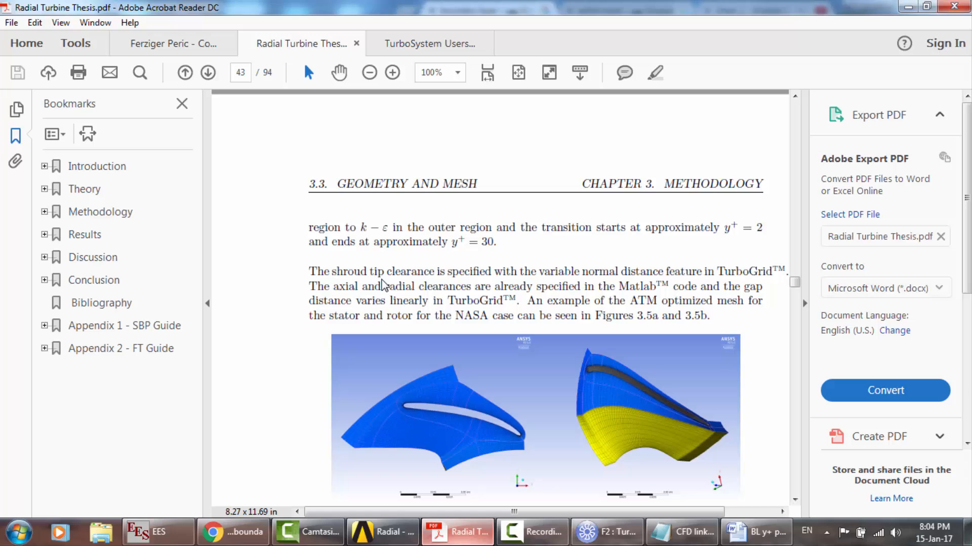
scroll(383, 286, "up", 5)
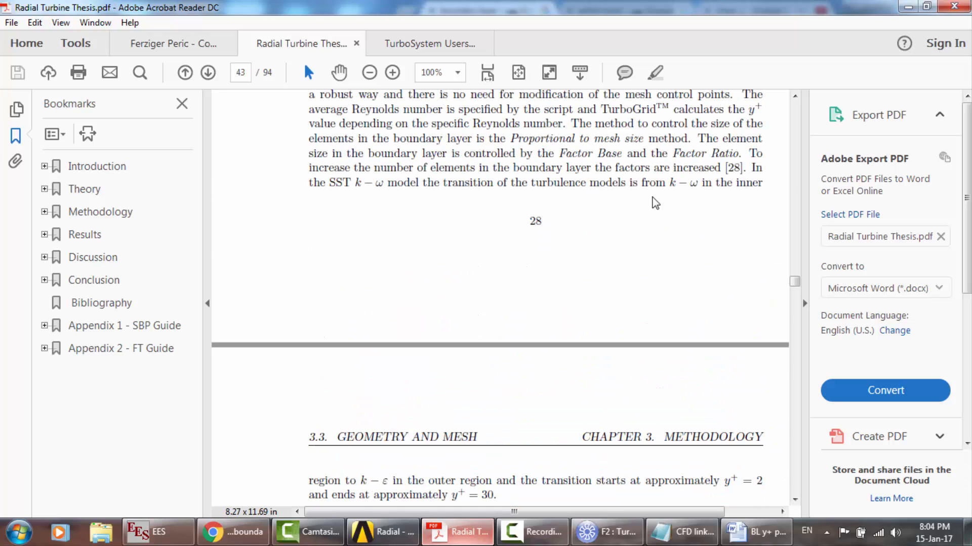
scroll(648, 191, "up", 3)
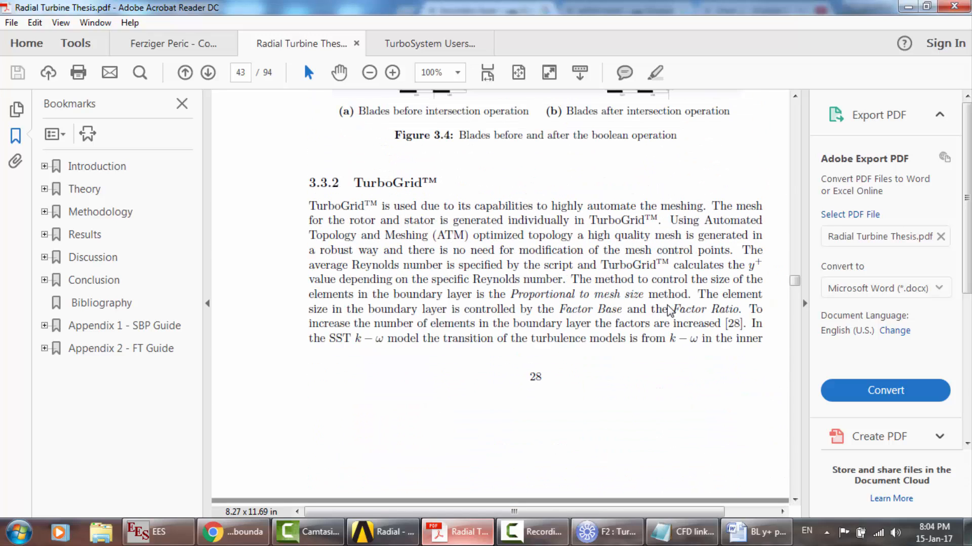
scroll(652, 279, "down", 1)
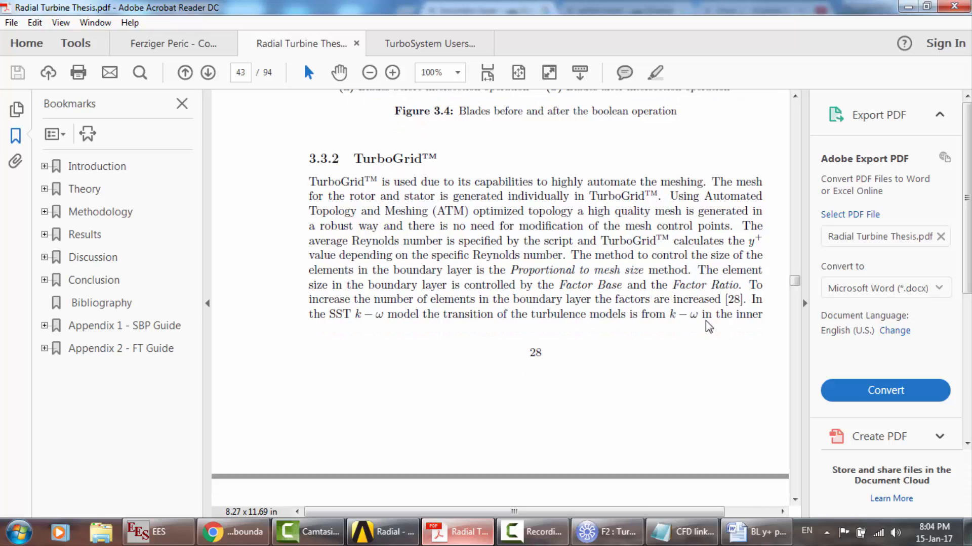
scroll(708, 326, "down", 5)
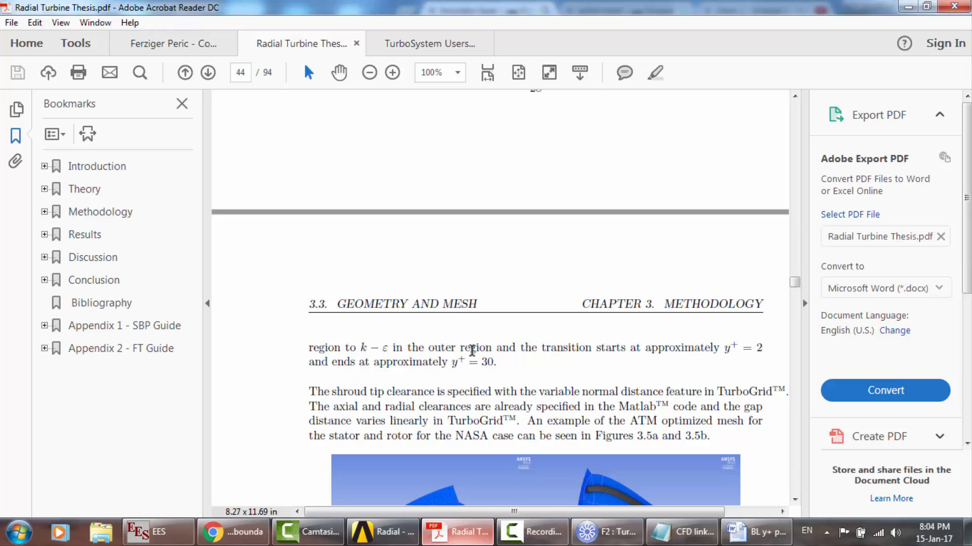
Review the ATM optimized meshes in Figure 3.5, the Structural Meshing and ICEM CFD sections, and the Table 3.2 mesh statistics.
scroll(585, 355, "down", 6)
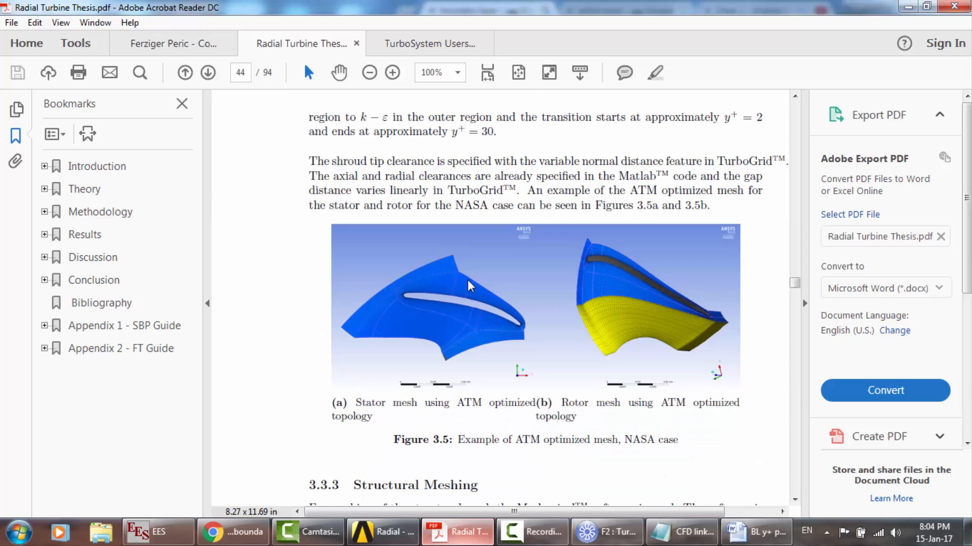
scroll(642, 291, "down", 4)
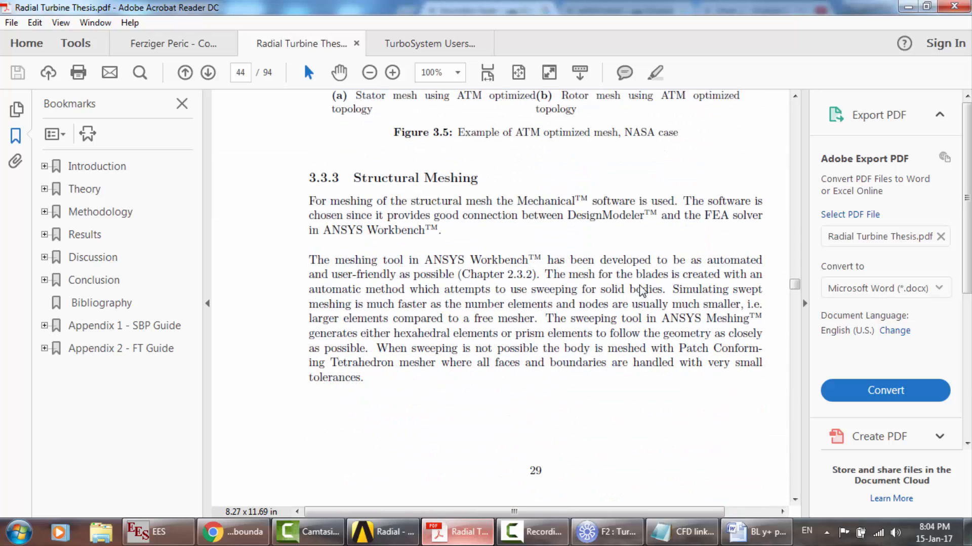
scroll(450, 212, "down", 1)
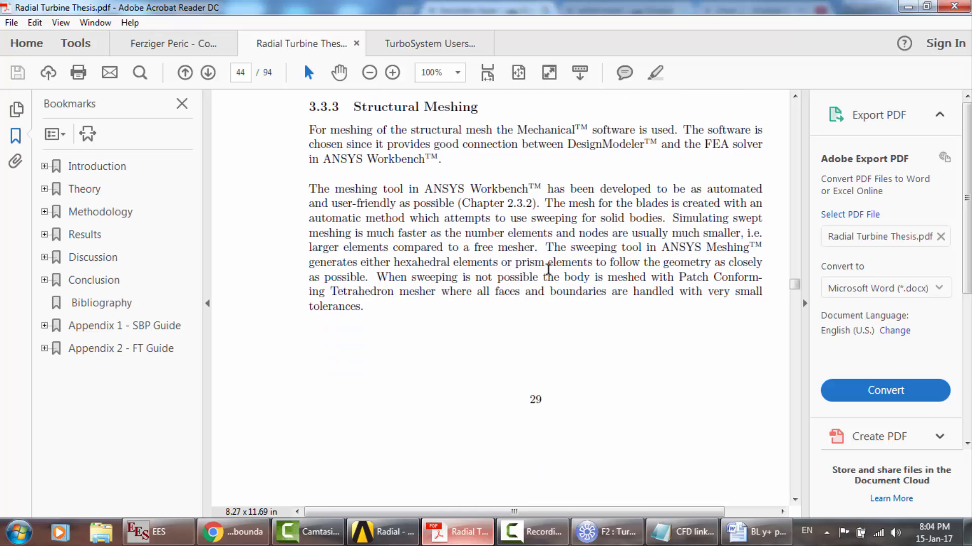
scroll(548, 270, "down", 9)
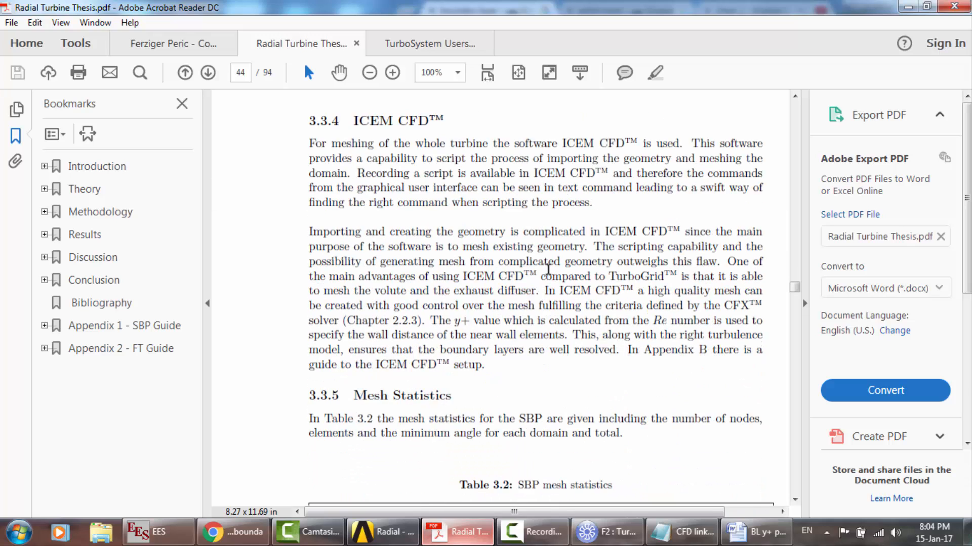
scroll(395, 142, "down", 5)
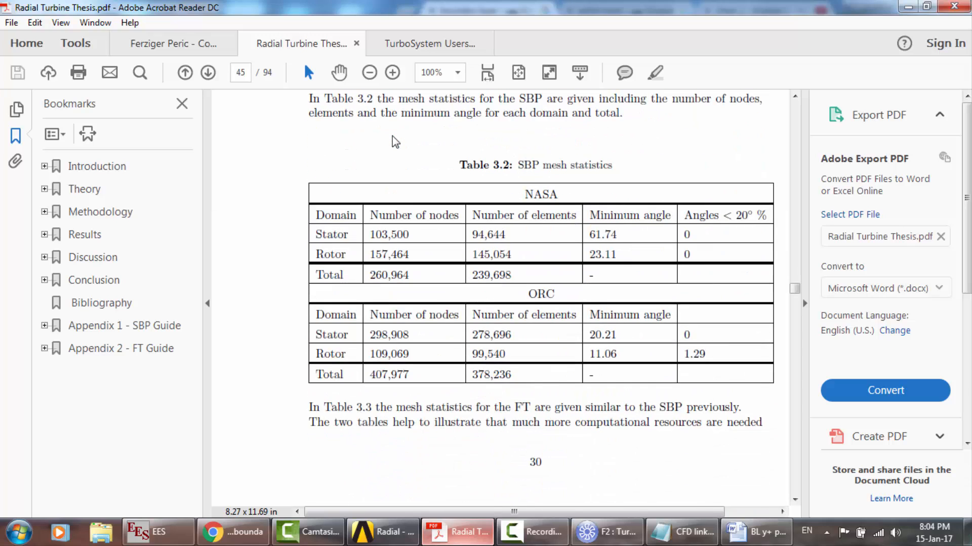
Skim the thesis from the mesh statistics through the CFX and Automized Process sections to the NASA test case results.
scroll(395, 142, "down", 15)
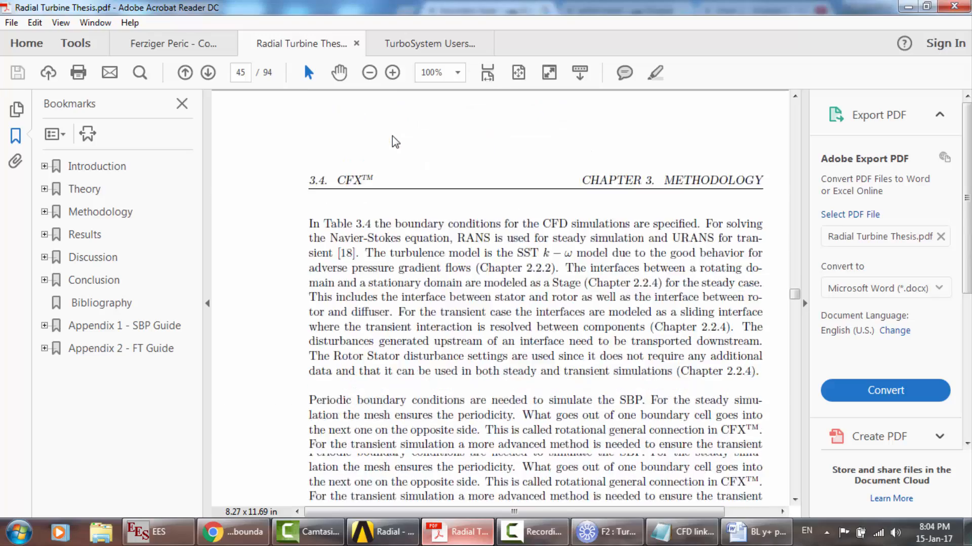
scroll(395, 142, "down", 16)
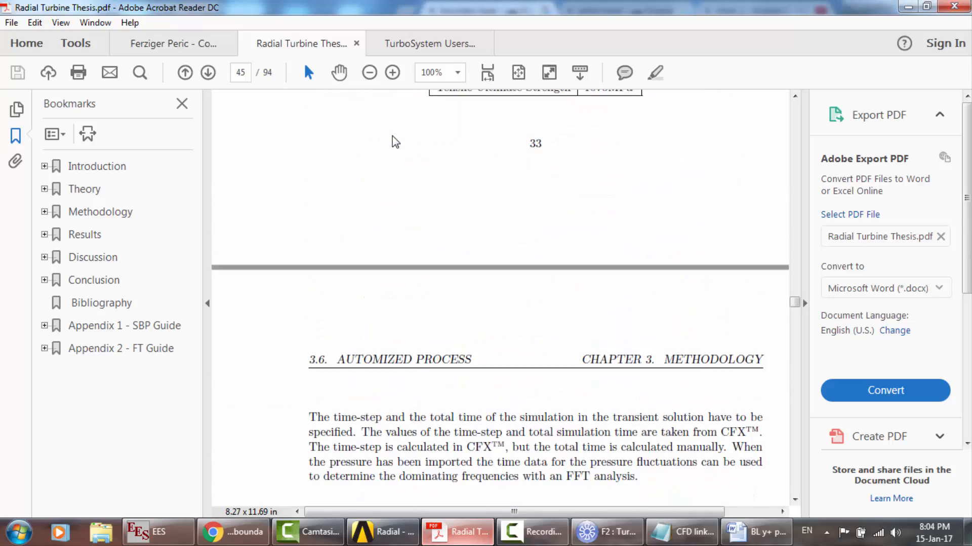
scroll(395, 142, "down", 12)
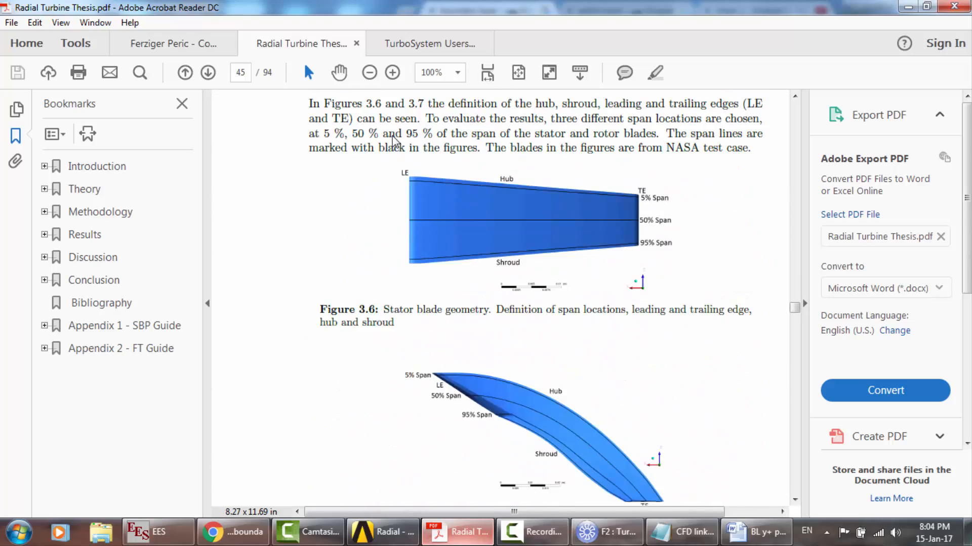
scroll(395, 142, "down", 15)
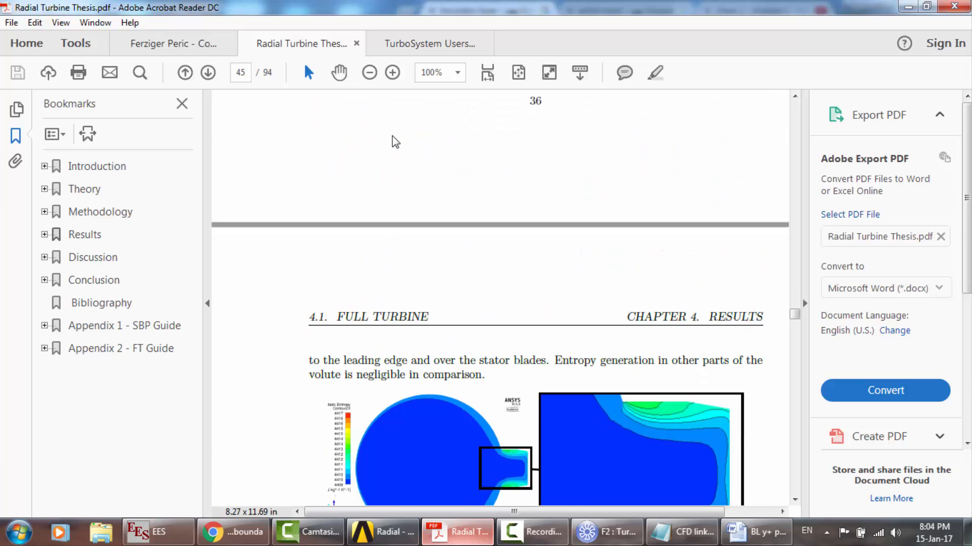
scroll(396, 141, "down", 13)
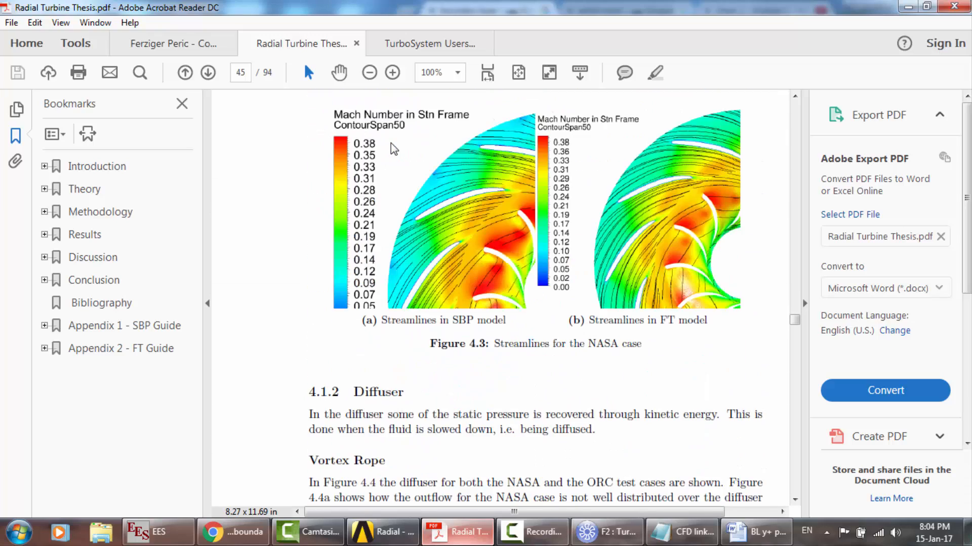
scroll(393, 149, "down", 8)
scroll(394, 148, "down", 20)
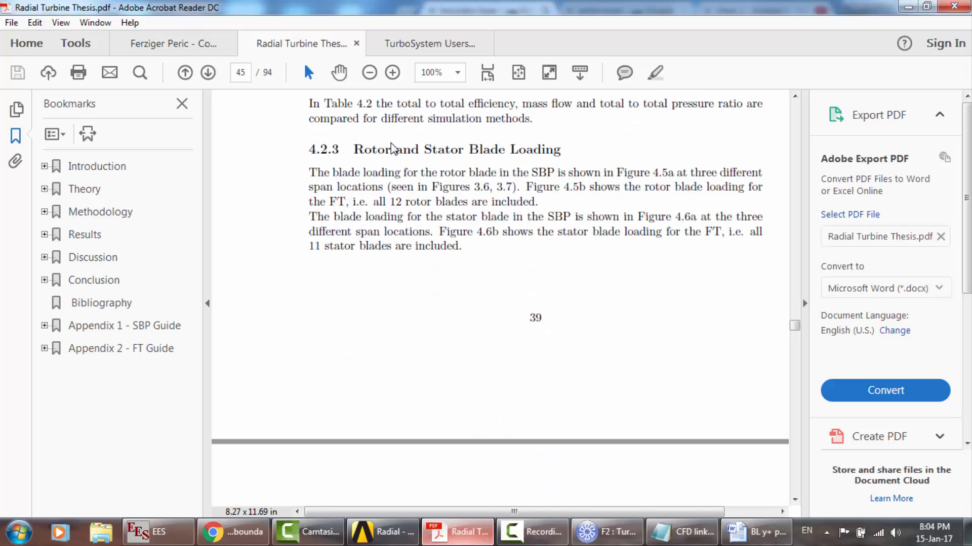
scroll(394, 149, "down", 20)
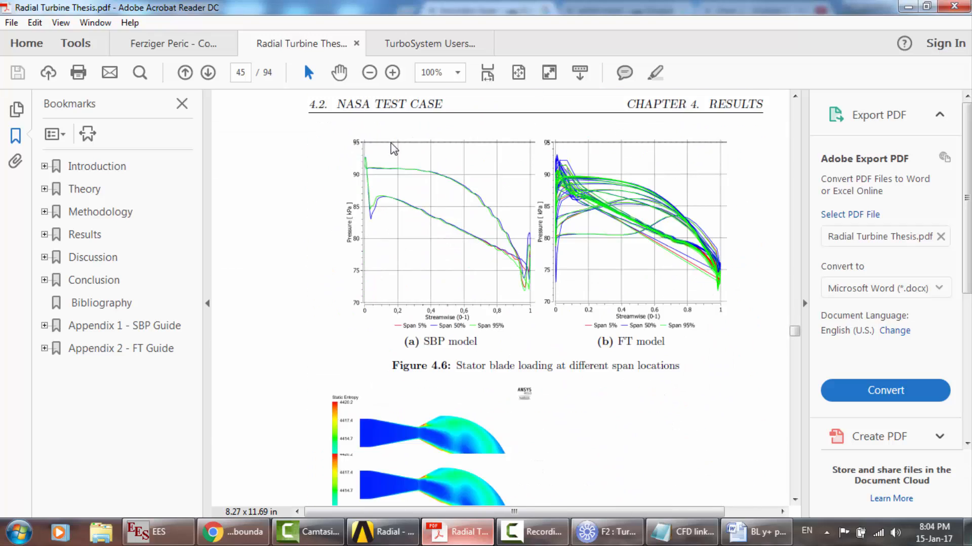
Examine the y+ mean, maximum and minimum values for the rotor and stator models in Table 4.3 of section 4.3.1.
scroll(391, 150, "up", 6)
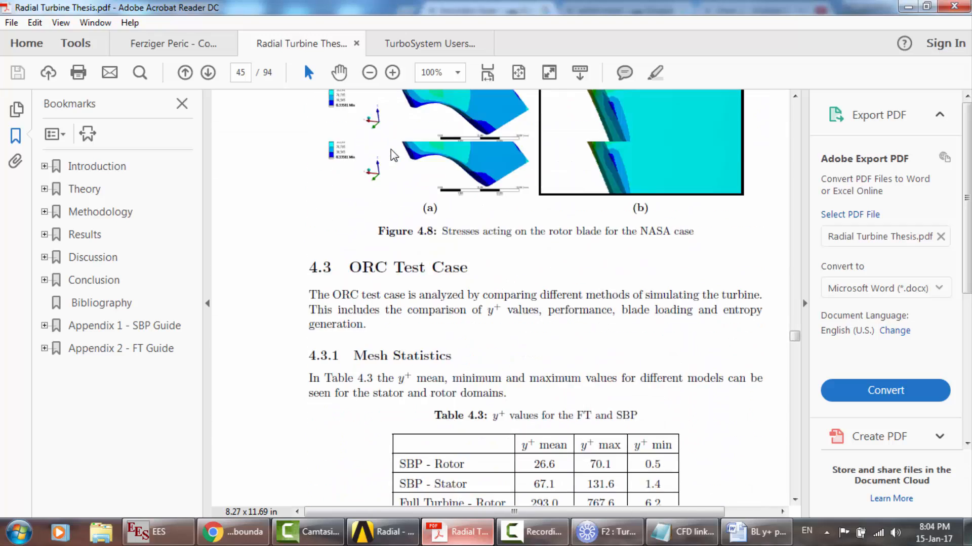
scroll(461, 281, "down", 6)
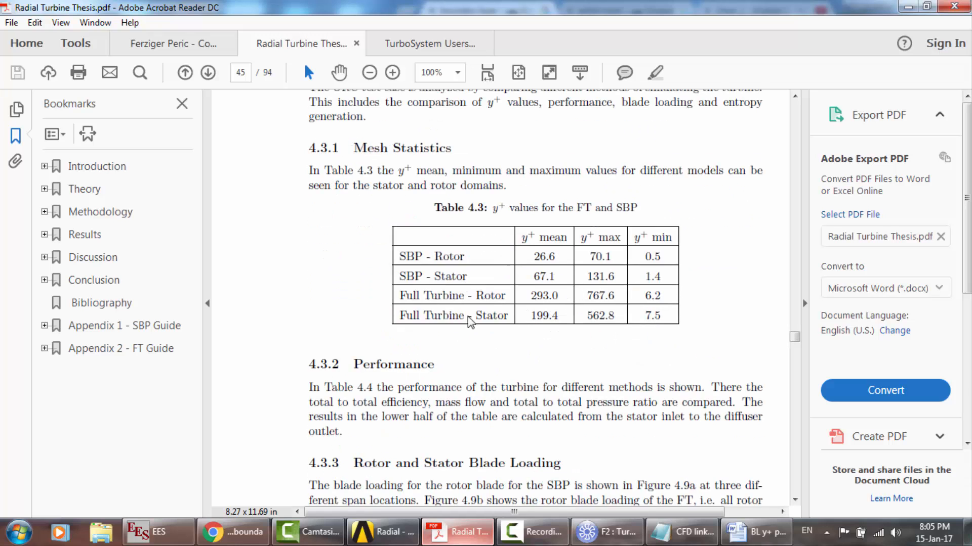
scroll(416, 250, "down", 6)
scroll(416, 250, "up", 6)
scroll(438, 193, "down", 15)
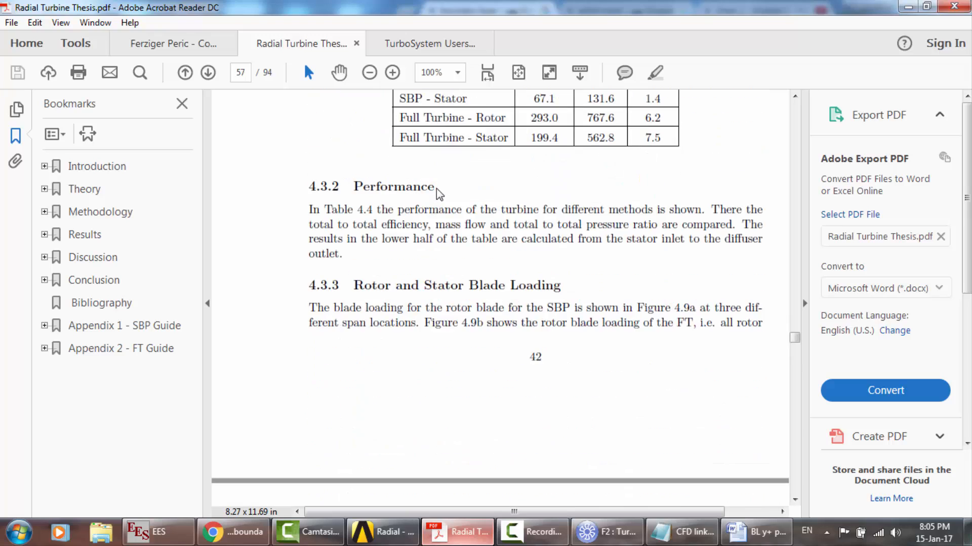
Skim the Table 4.4 model comparison and the DesignModeler instructions in Appendix 1, and close the thesis PDF.
scroll(438, 194, "down", 3)
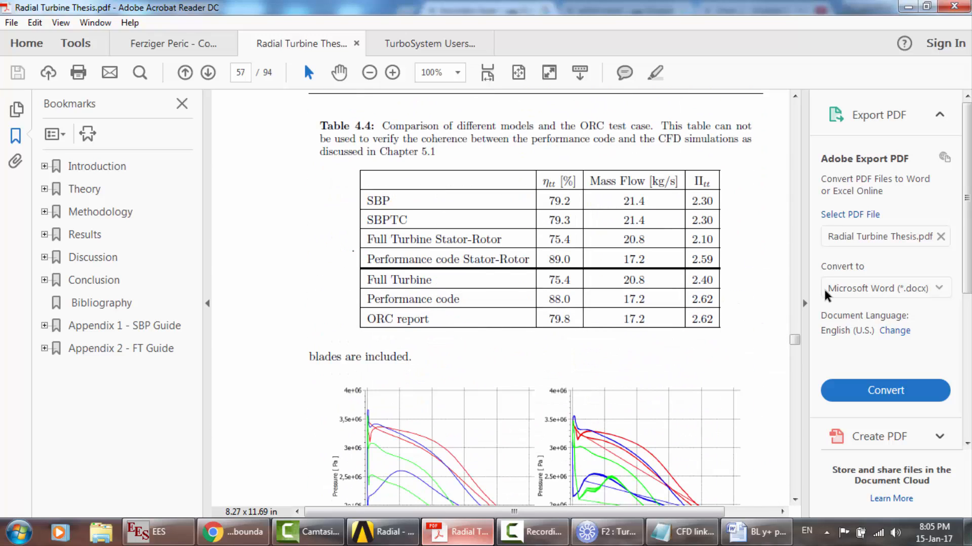
left_click_drag(796, 342, 795, 418)
scroll(627, 299, "down", 10)
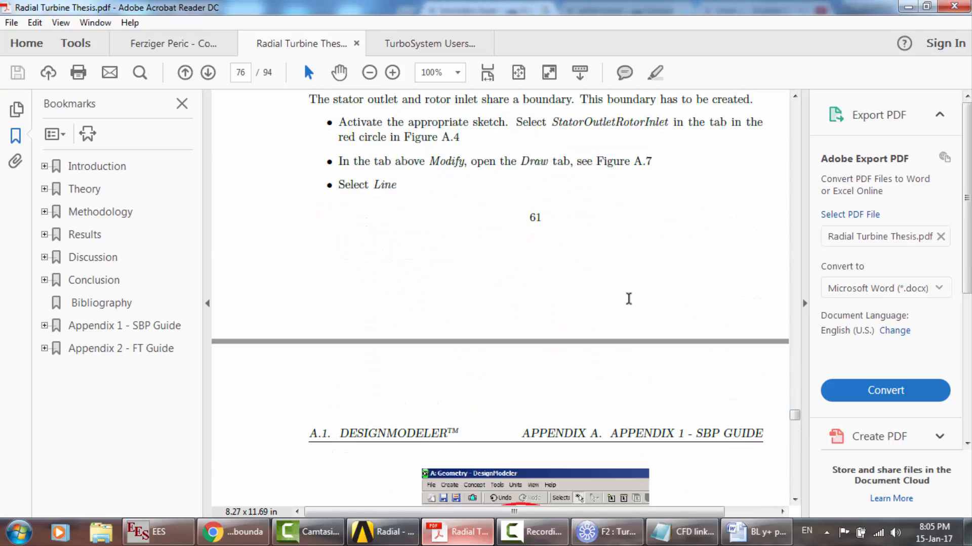
scroll(629, 299, "down", 15)
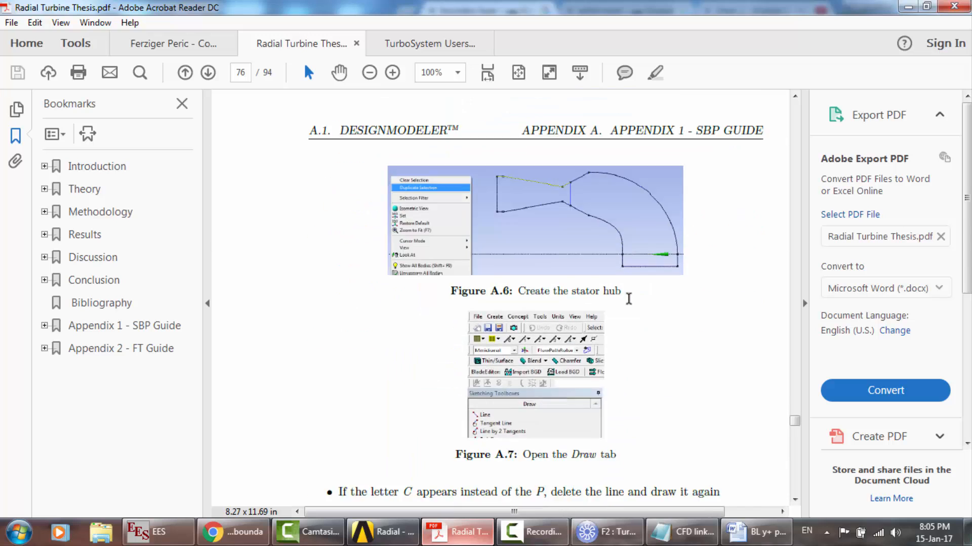
scroll(628, 299, "down", 12)
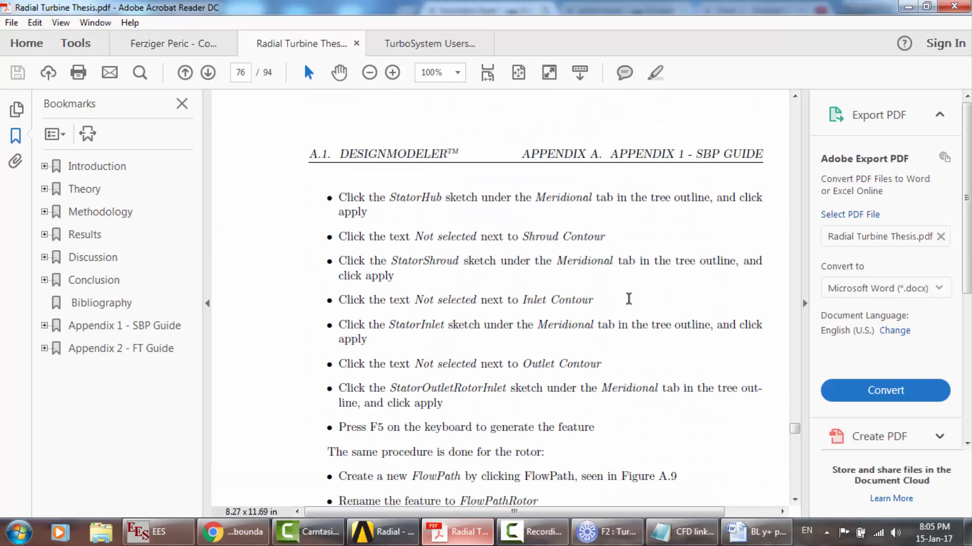
left_click(357, 43)
Find the block-structured grid around a cylinder, Fig. 2.2, in the Computational Methods for Fluid Dynamics PDF and examine it closely.
left_click(174, 46)
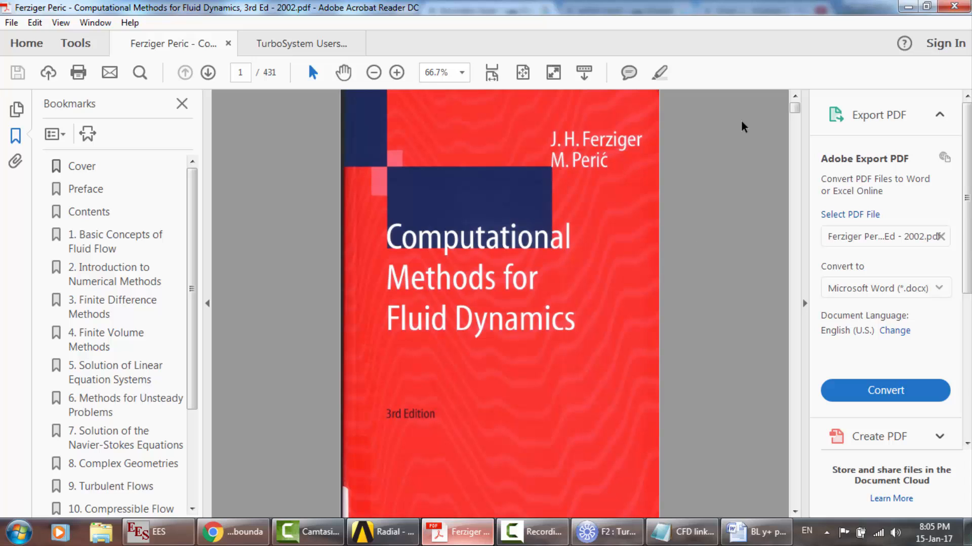
left_click_drag(797, 115, 799, 145)
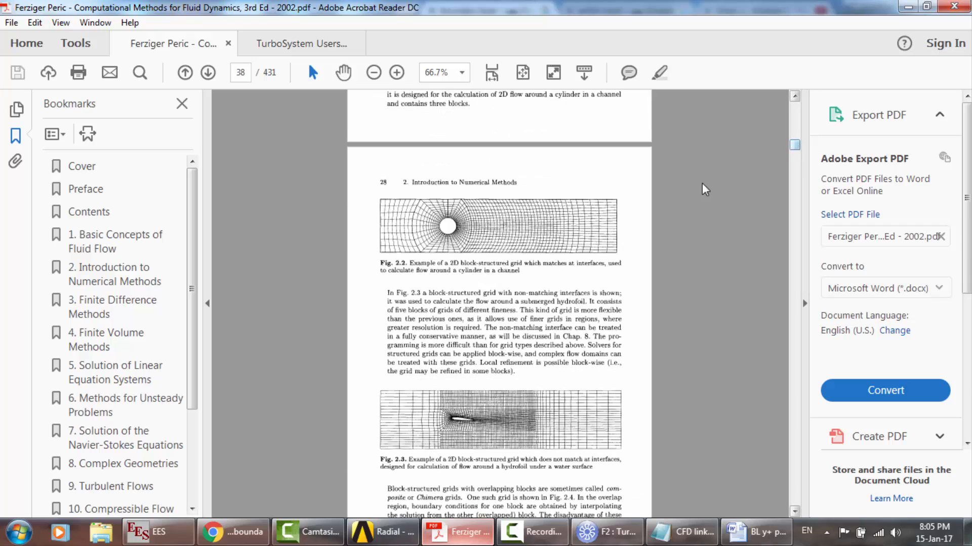
left_click(396, 72)
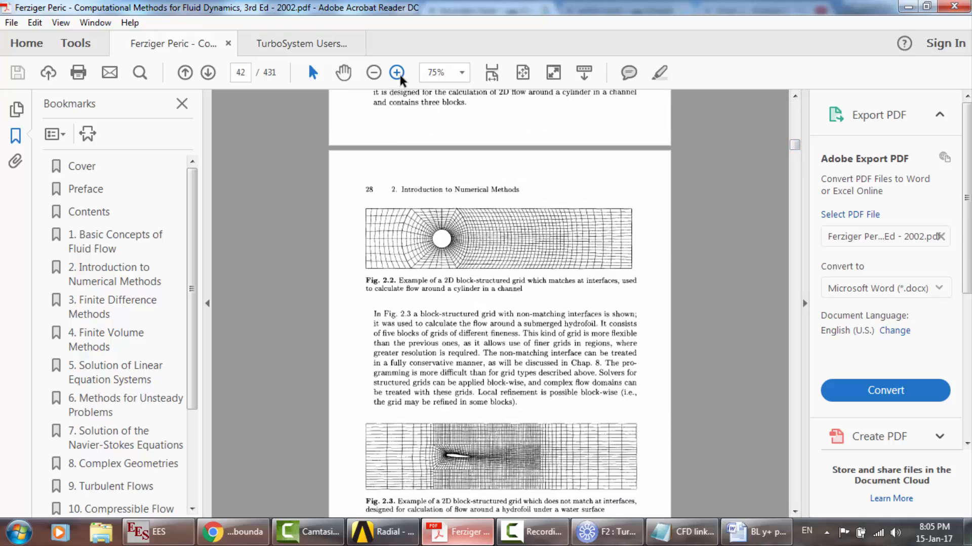
left_click(396, 72)
left_click(396, 73)
scroll(405, 157, "down", 2)
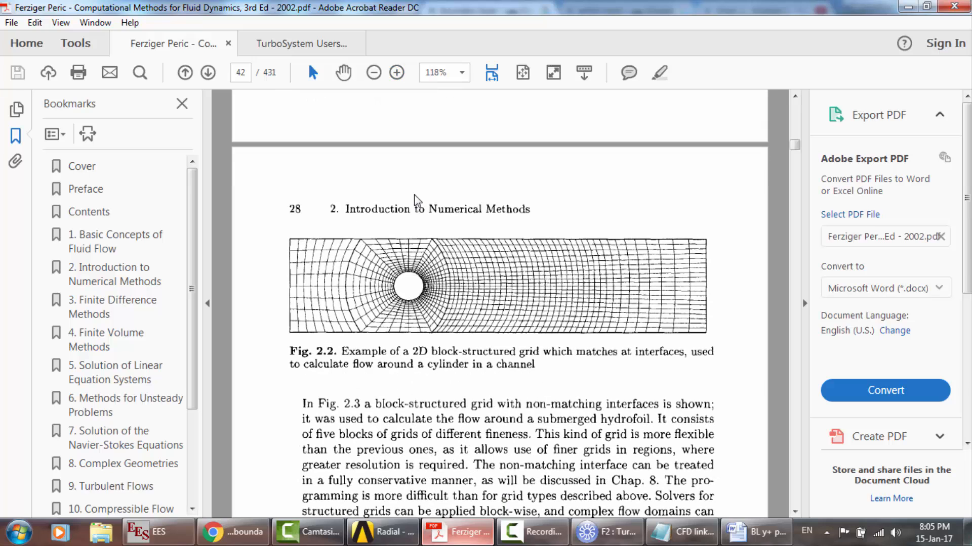
left_click(397, 72)
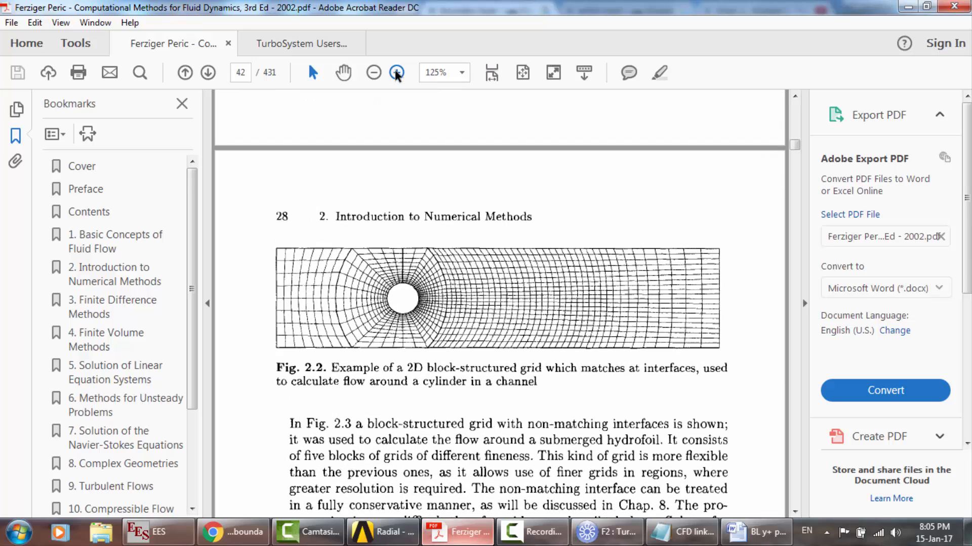
left_click(396, 72)
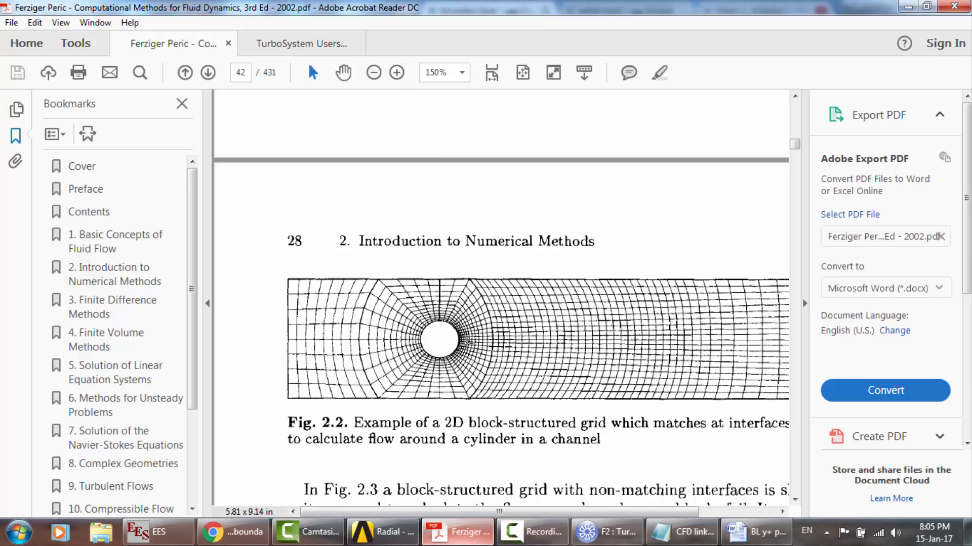
Switch to TurboGrid to compare the rotor mesh's refinement around the blades with Fig. 2.2, and return to the book.
left_click(607, 532)
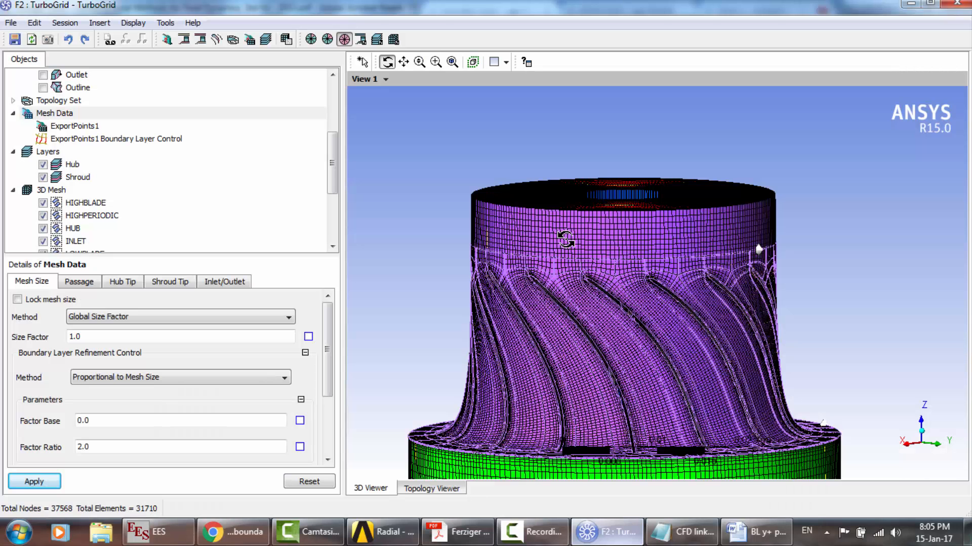
left_click_drag(608, 347, 619, 321)
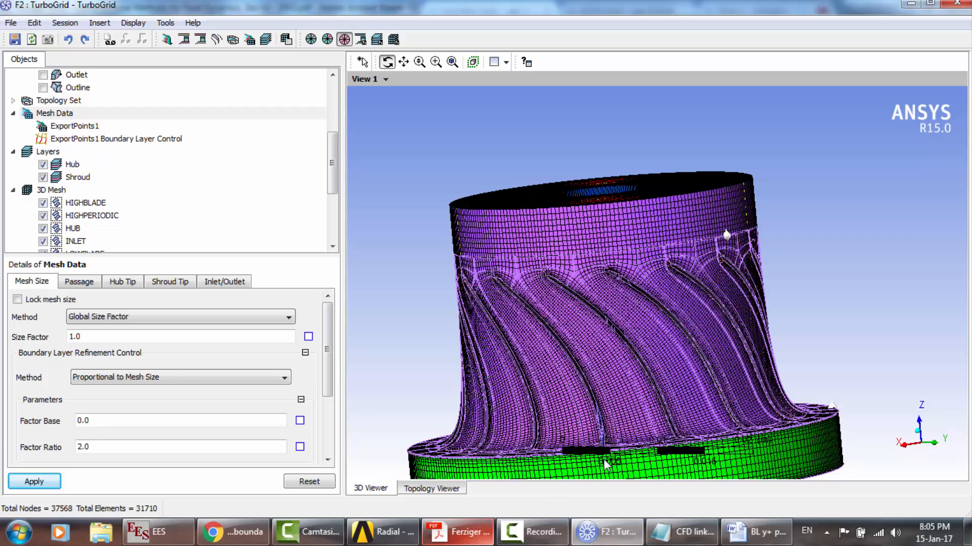
left_click(473, 538)
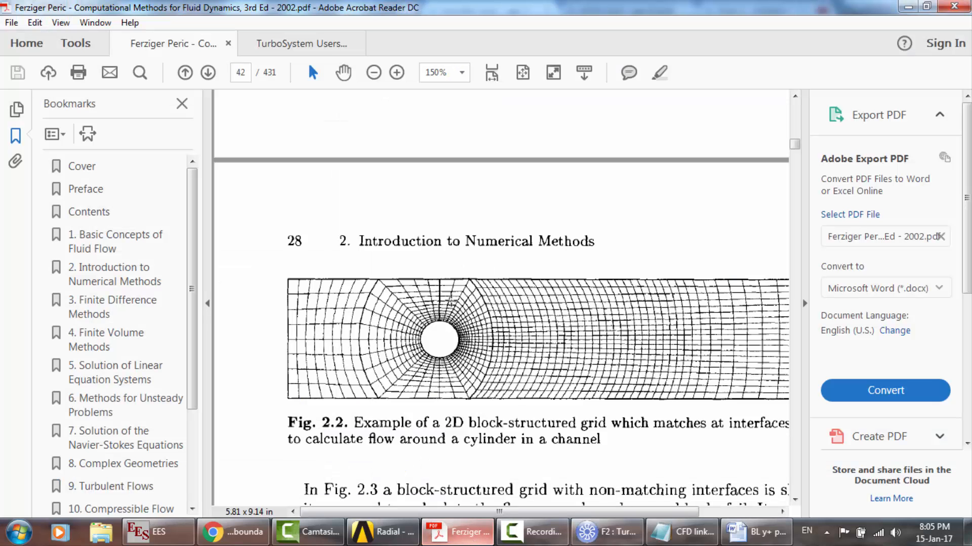
Read past the hydrofoil grid in Fig. 2.3 and examine the near-wall layers of the 2D unstructured grid in Fig. 2.5.
scroll(451, 298, "down", 2)
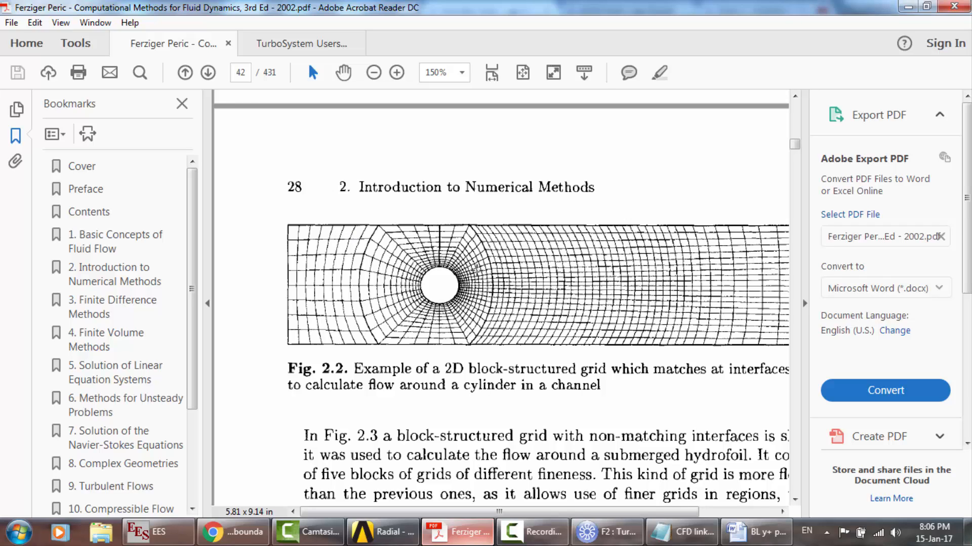
scroll(476, 270, "down", 18)
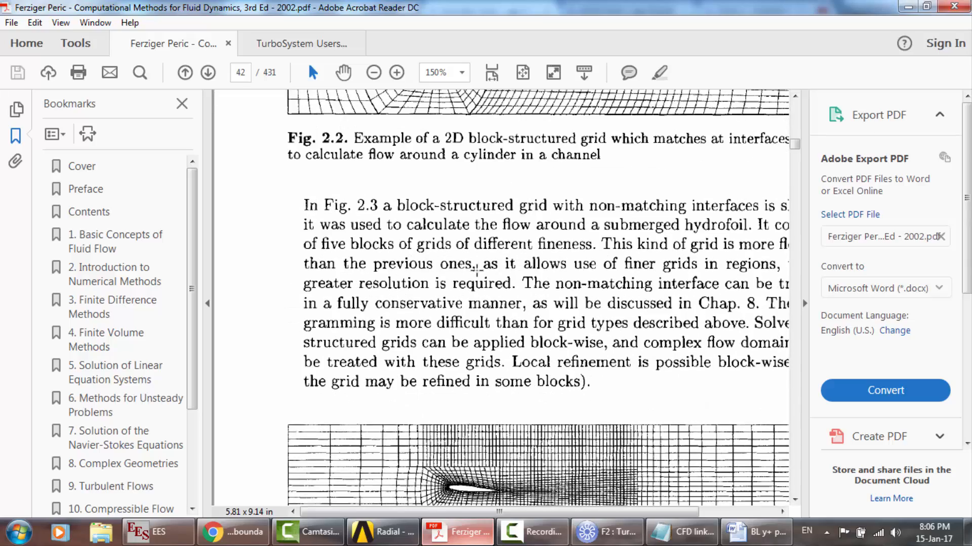
scroll(476, 271, "down", 20)
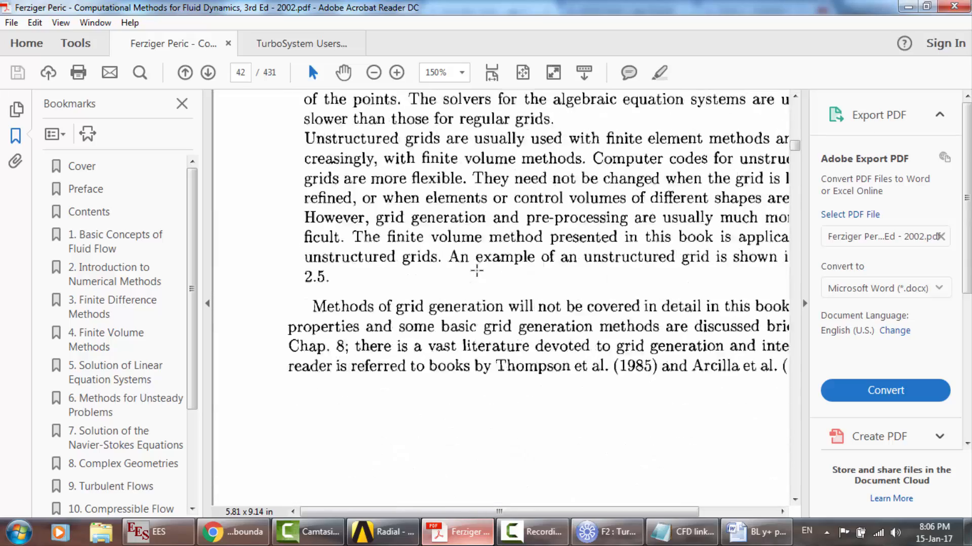
scroll(476, 270, "up", 4)
scroll(476, 270, "up", 2)
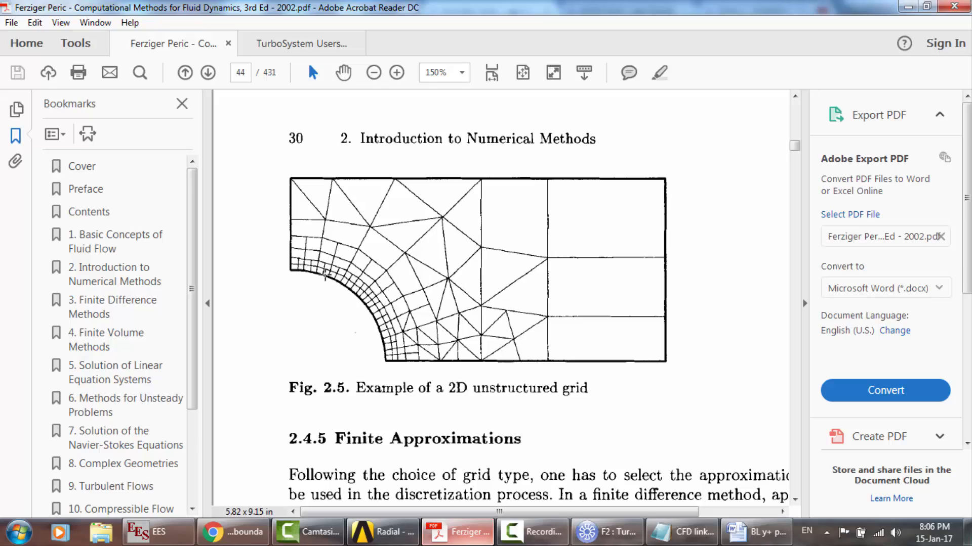
Skim the rest of chapter 2 and the finite difference sections of chapter 3 up to sections 3.6 and 3.7.
scroll(330, 277, "down", 20)
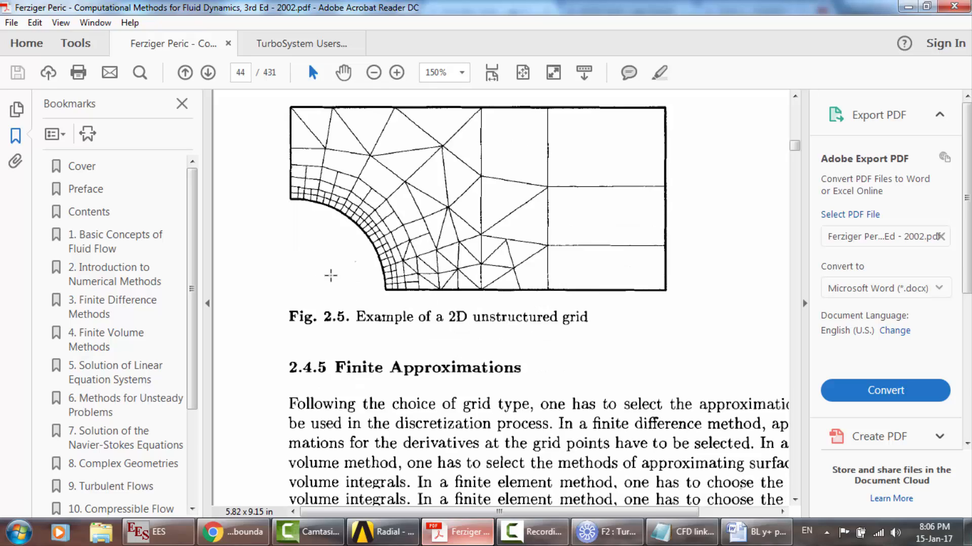
scroll(330, 273, "down", 20)
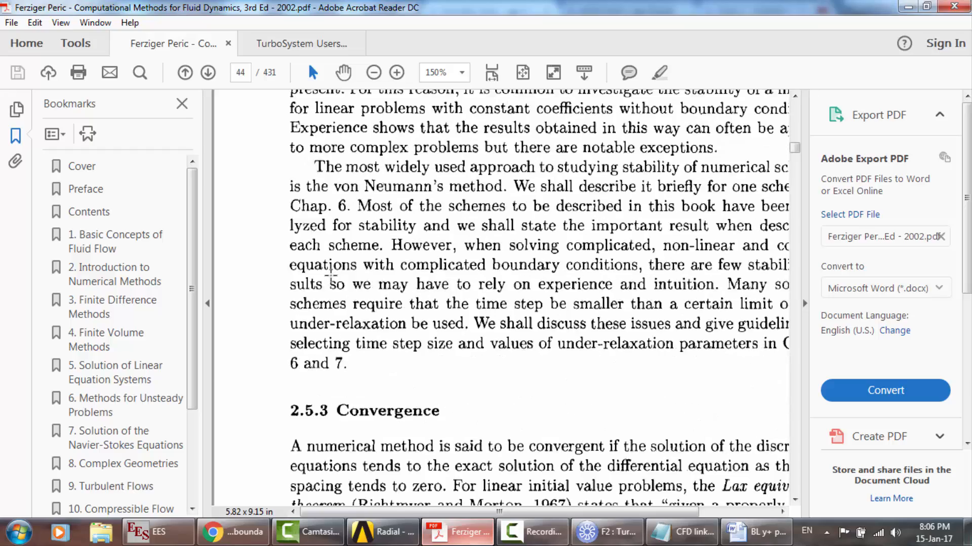
scroll(330, 275, "down", 20)
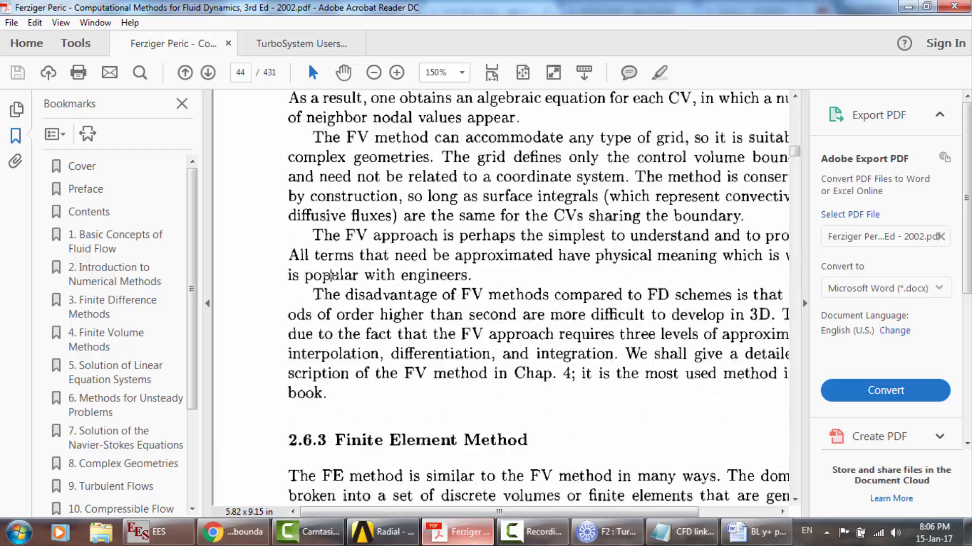
scroll(335, 285, "down", 20)
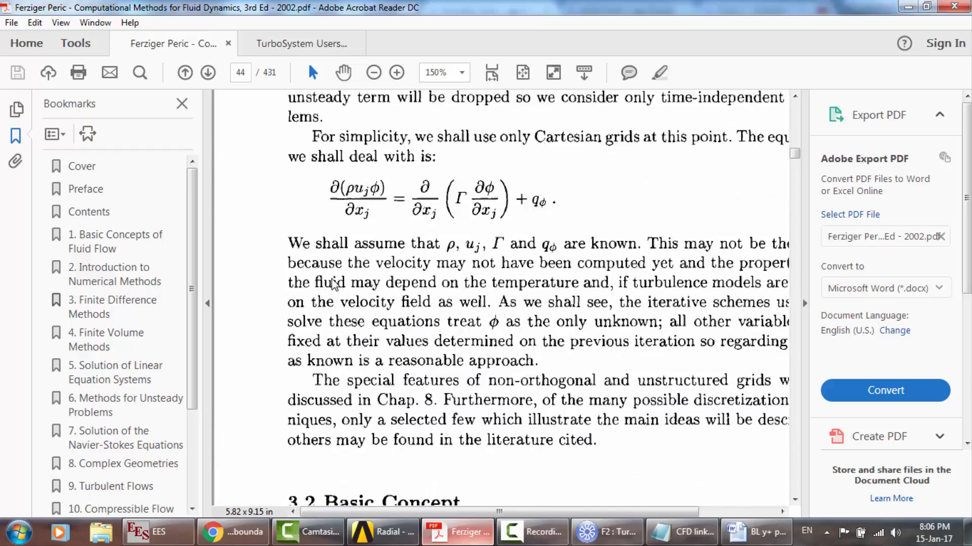
scroll(334, 284, "down", 20)
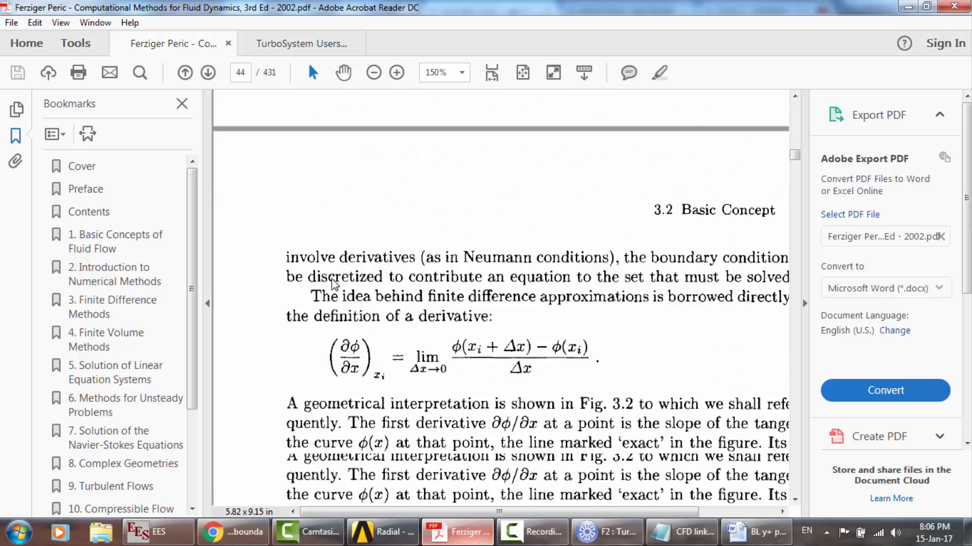
scroll(335, 285, "down", 15)
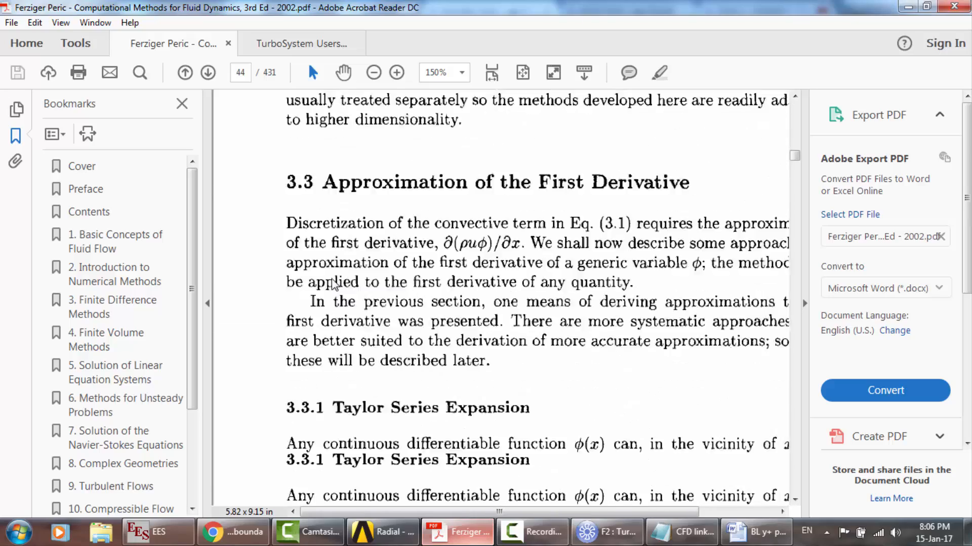
left_click_drag(796, 155, 798, 168)
scroll(796, 164, "down", 7)
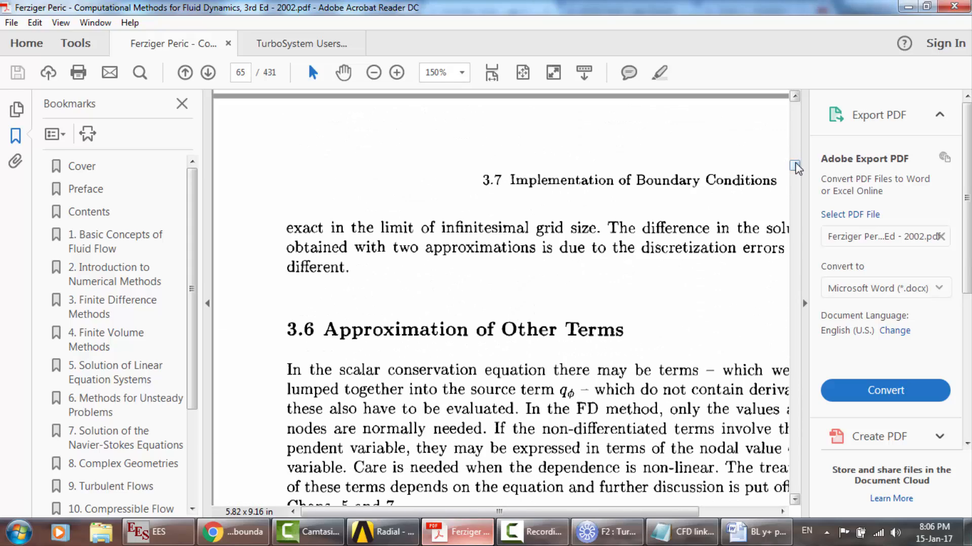
Close the Computational Methods for Fluid Dynamics PDF and switch to TurboGrid.
left_click(228, 43)
left_click(608, 535)
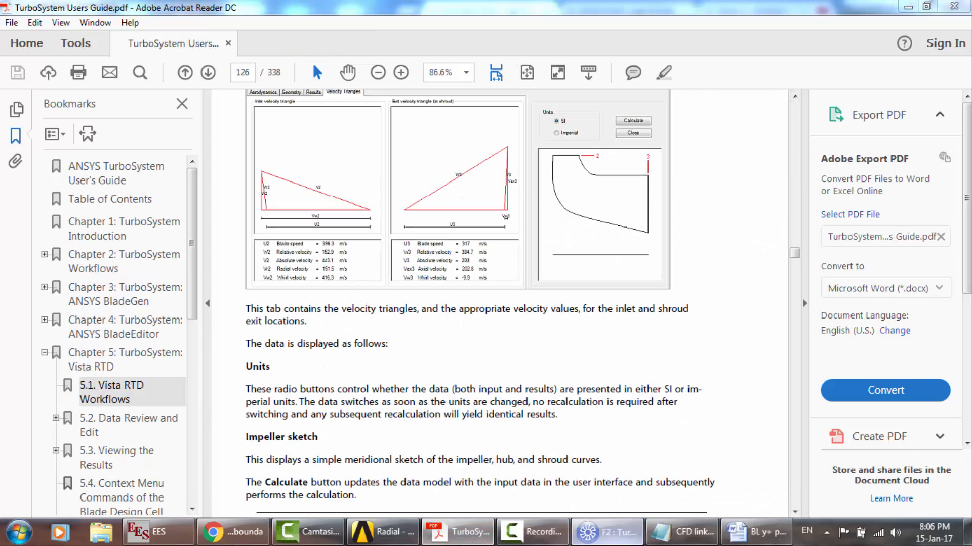
Return to TurboGrid and hide all eight 3D Mesh surfaces, from SHROUD, OUTLET and LOWPERIODIC up to HIGHPERIODIC and HIGHBLADE.
left_click_drag(635, 283, 660, 288)
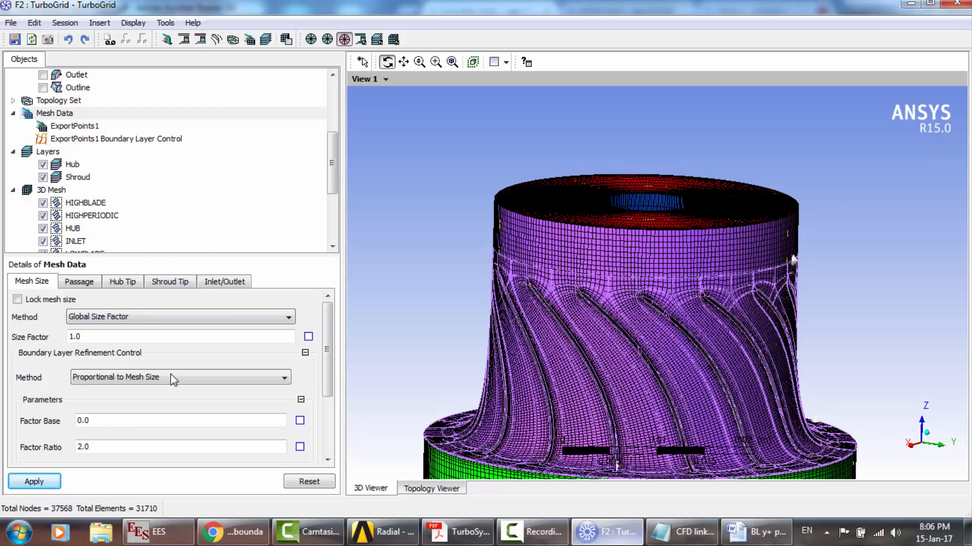
left_click(237, 182)
scroll(236, 182, "up", 1)
scroll(236, 182, "down", 2)
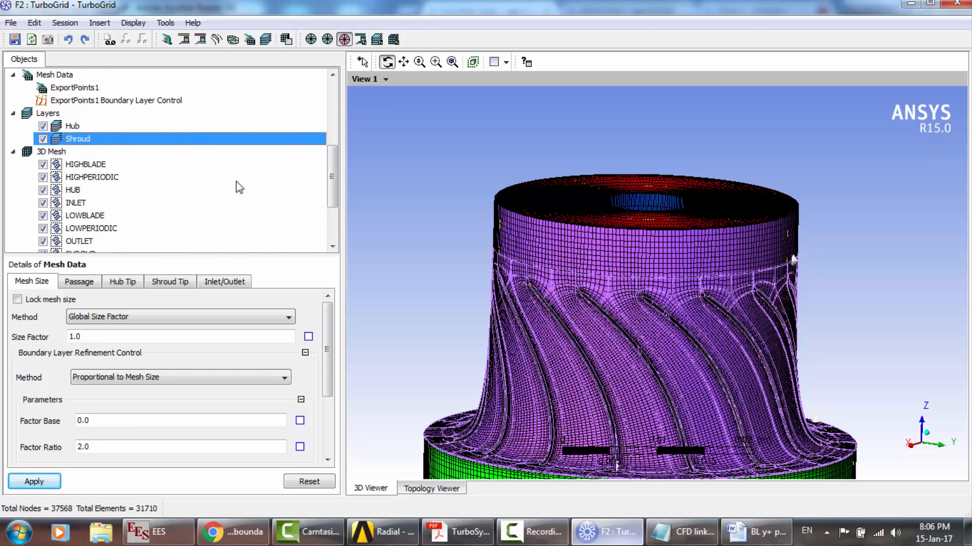
scroll(239, 187, "up", 2)
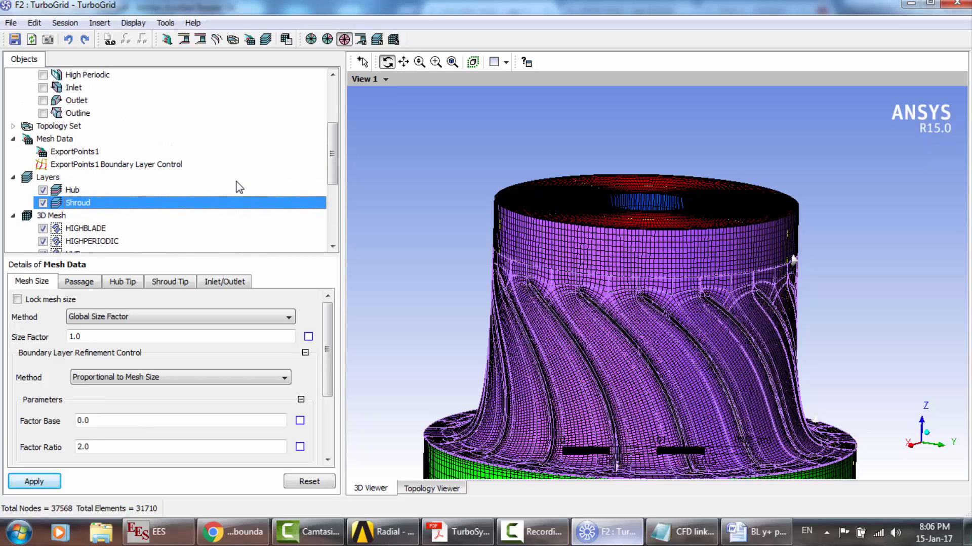
scroll(240, 187, "down", 3)
left_click(43, 203)
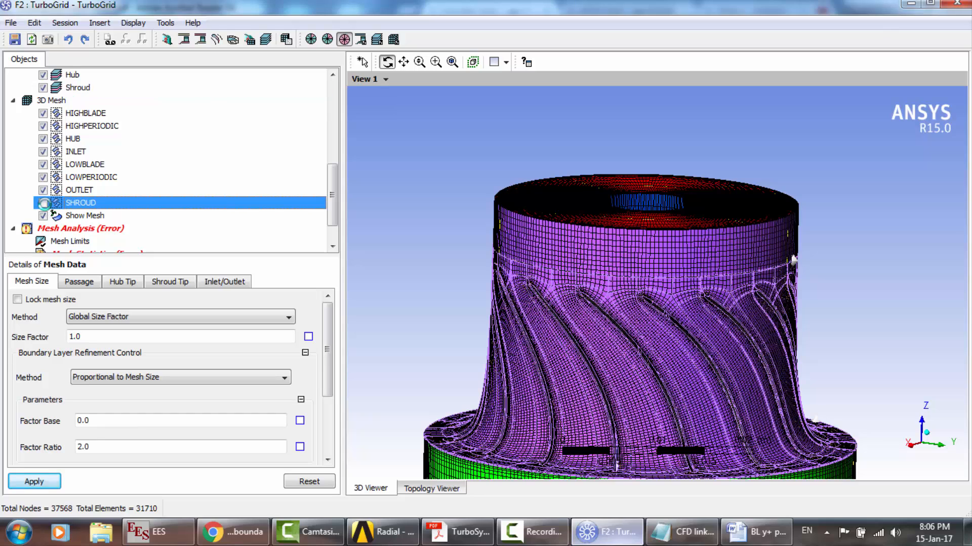
left_click(43, 190)
left_click(43, 177)
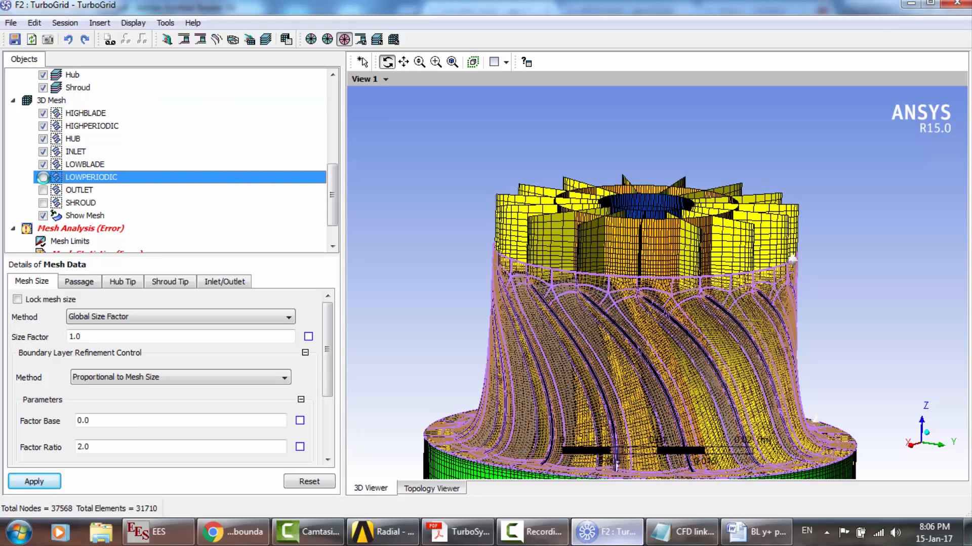
left_click(43, 165)
left_click(43, 152)
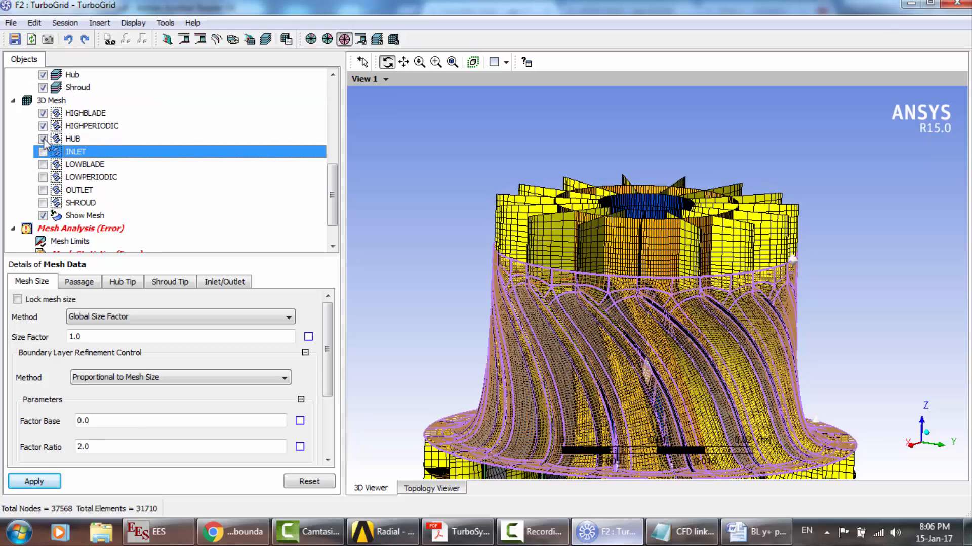
left_click(43, 139)
left_click(43, 126)
left_click(43, 113)
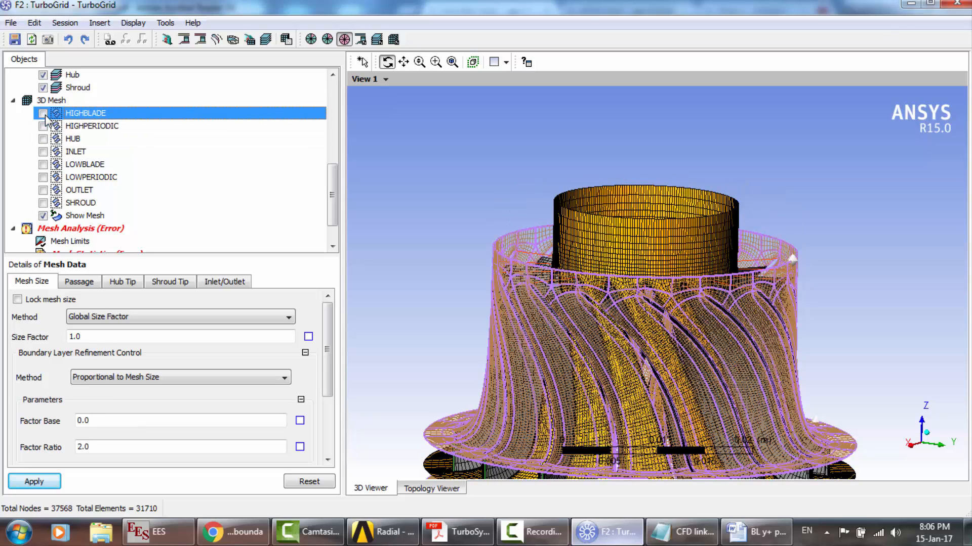
Display only one blade passage instance and hide the Show Mesh object.
scroll(235, 176, "up", 3)
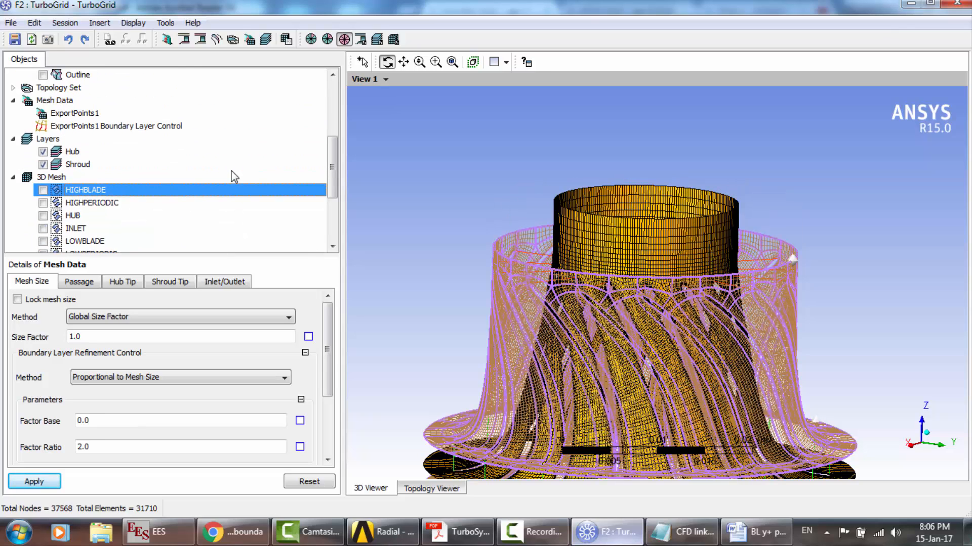
left_click(311, 40)
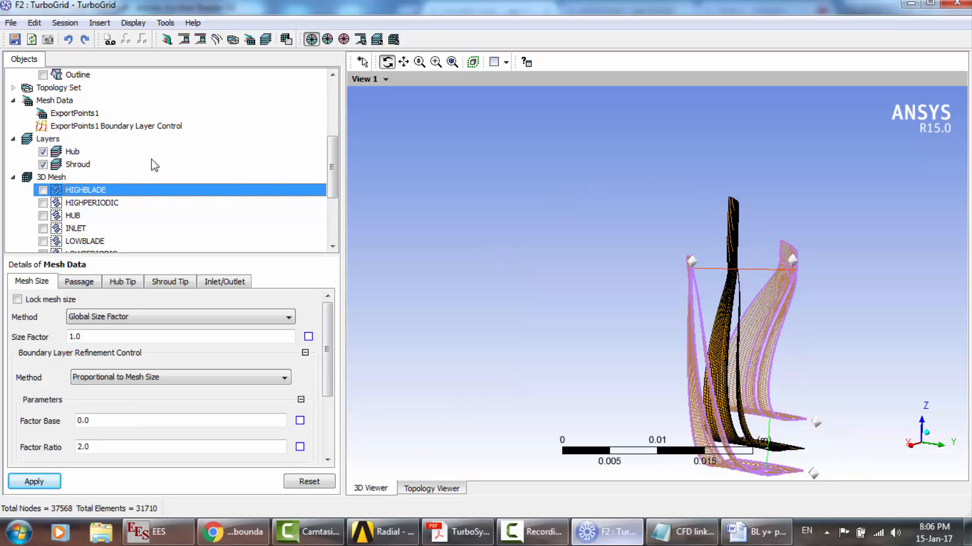
scroll(72, 131, "up", 3)
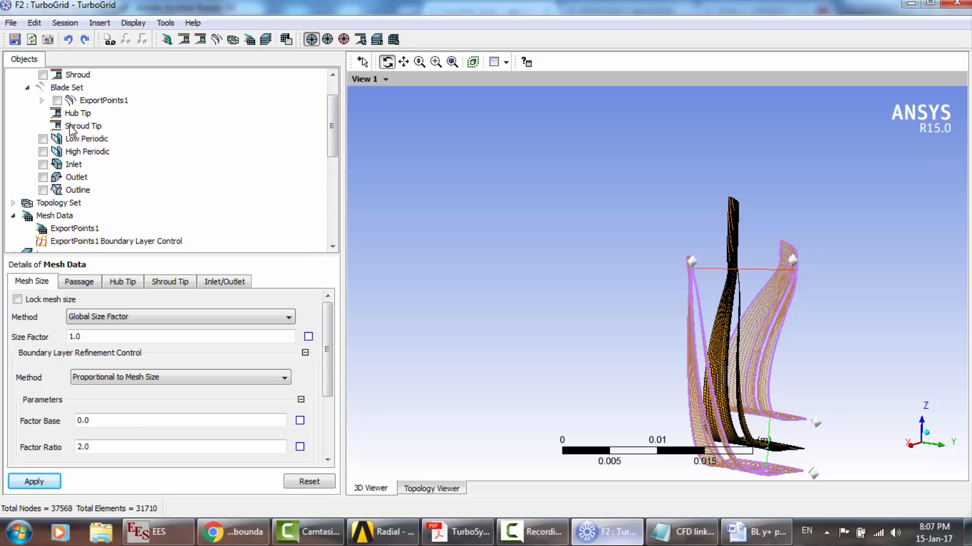
scroll(72, 131, "down", 5)
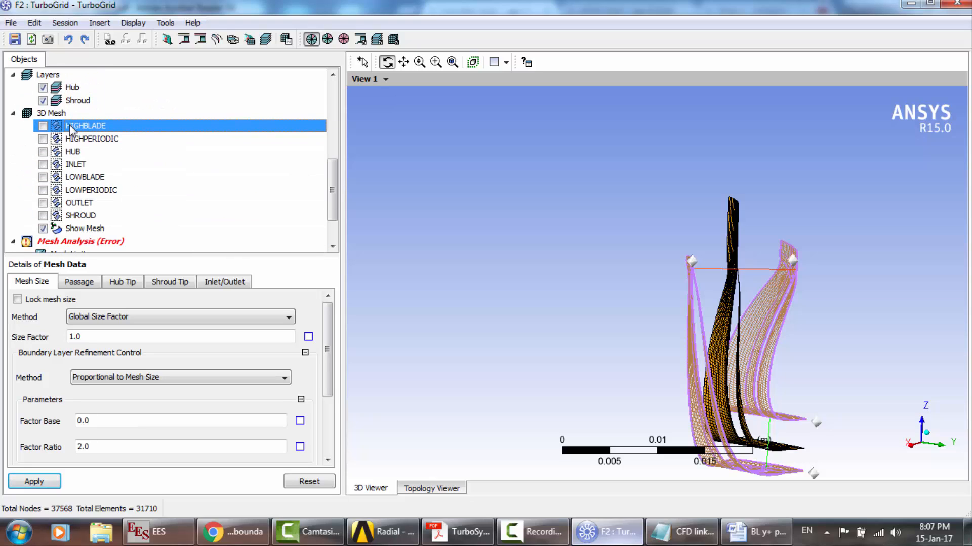
left_click(43, 229)
scroll(43, 232, "up", 2)
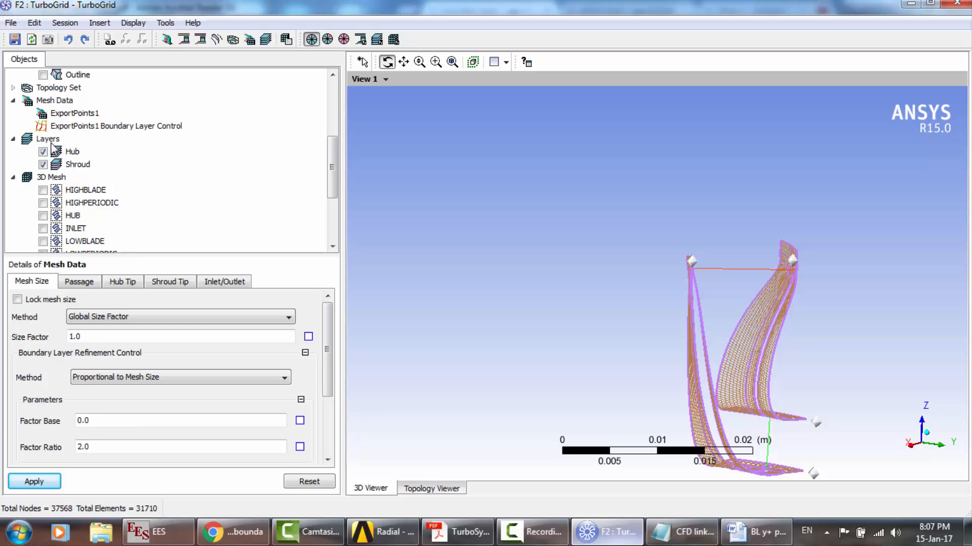
Hide the Shroud layer and inspect the remaining Hub layer mesh around the blade.
left_click(37, 164)
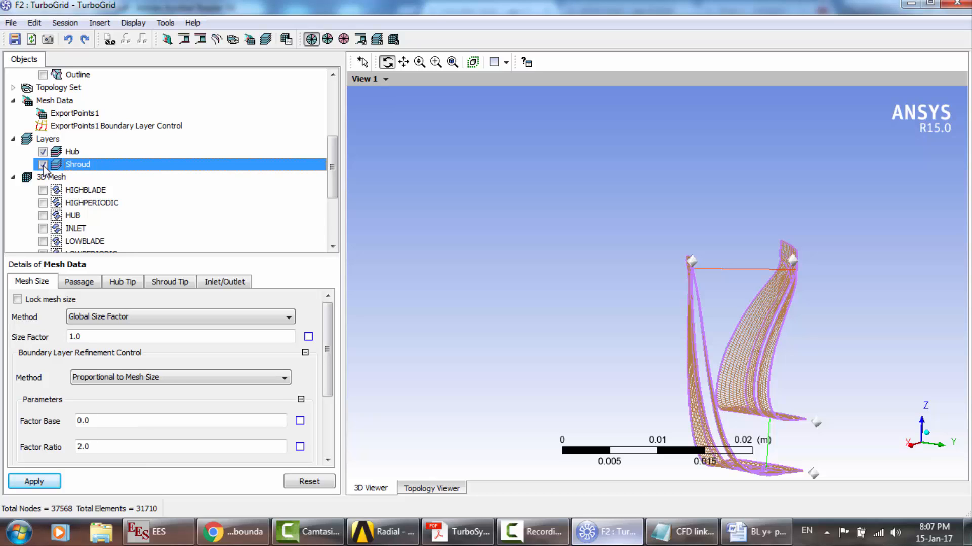
left_click(43, 165)
left_click_drag(674, 307, 685, 218)
scroll(800, 322, "up", 3)
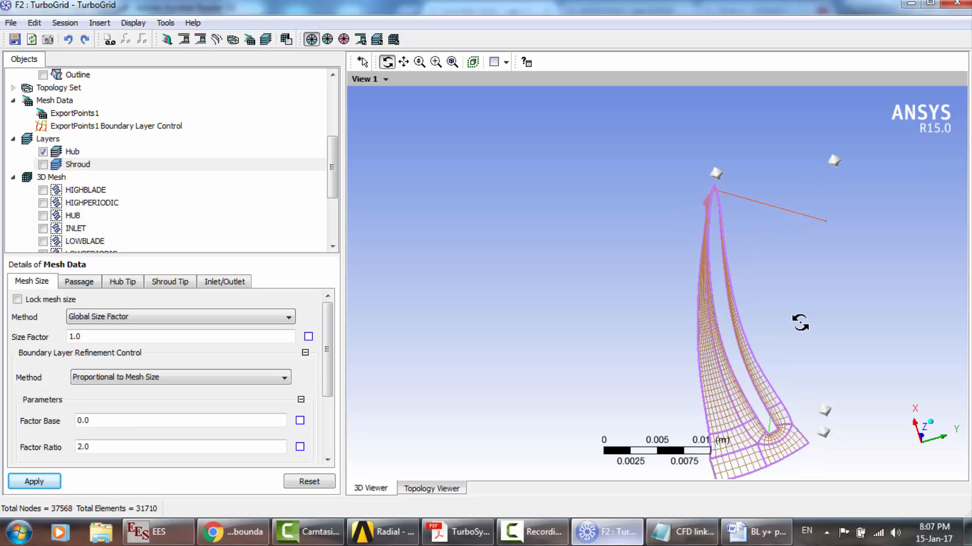
left_click(405, 62)
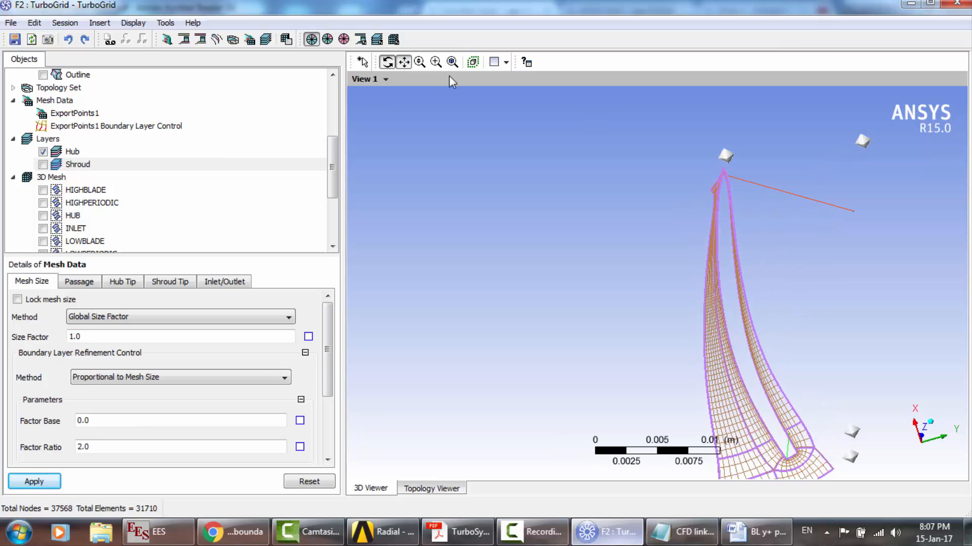
left_click_drag(620, 287, 502, 259)
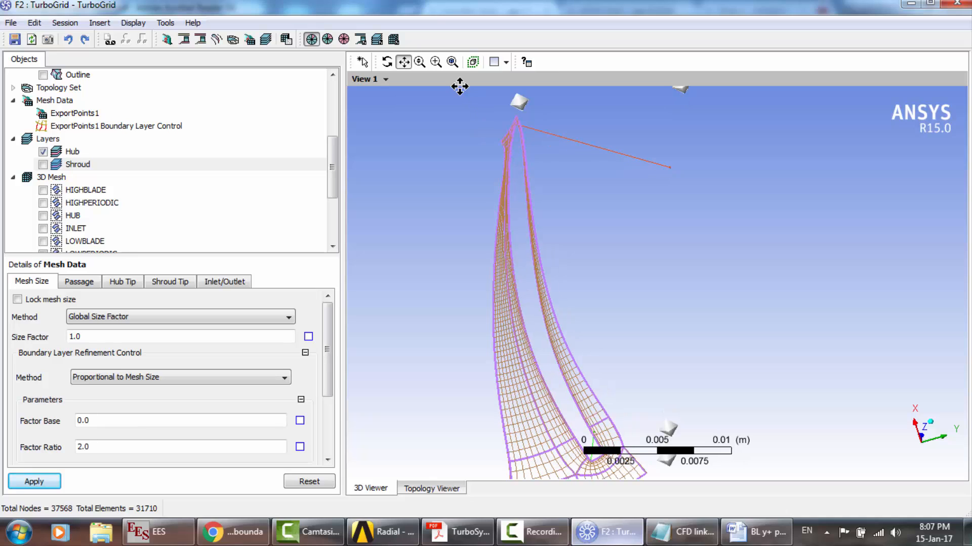
left_click(386, 62)
left_click_drag(648, 213, 605, 294)
scroll(657, 289, "down", 3)
scroll(603, 291, "down", 3)
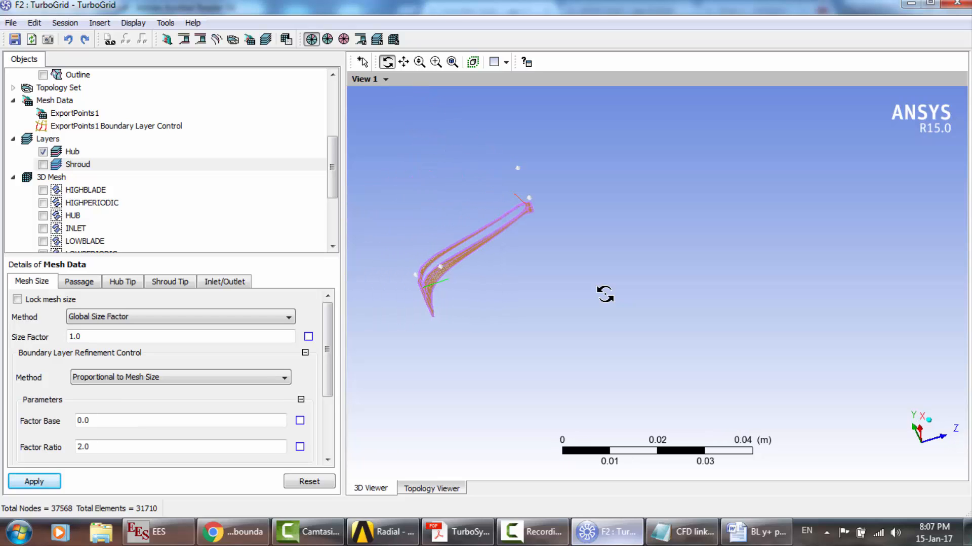
Examine the near-wall mesh lines along both sides of the blade on the Hub layer.
left_click_drag(512, 246, 457, 204)
scroll(459, 204, "up", 1)
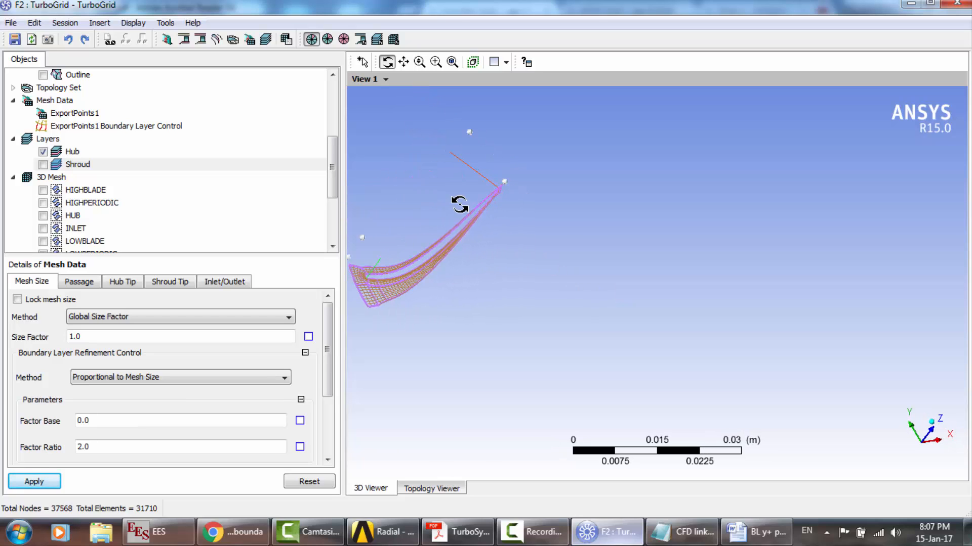
left_click(403, 62)
left_click_drag(456, 245, 655, 291)
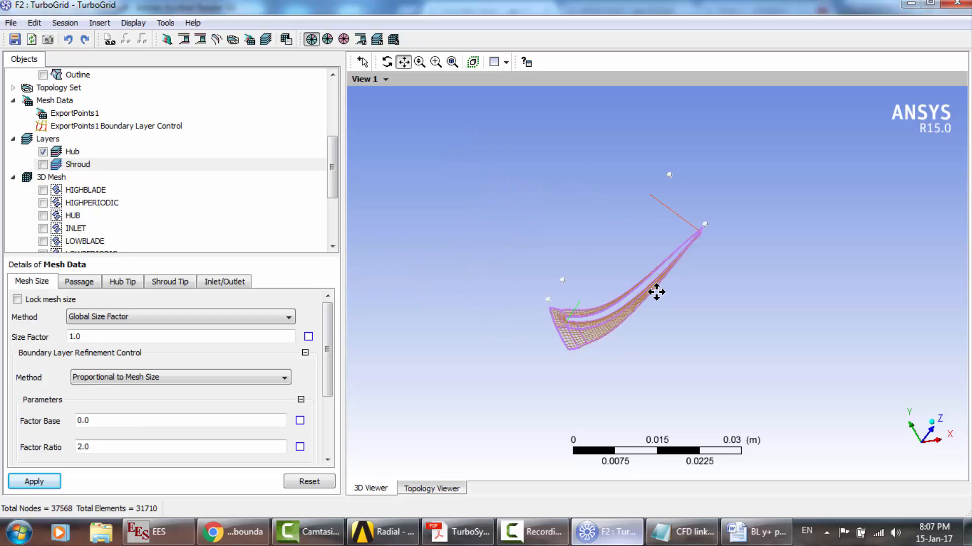
scroll(656, 292, "up", 1)
scroll(656, 292, "up", 3)
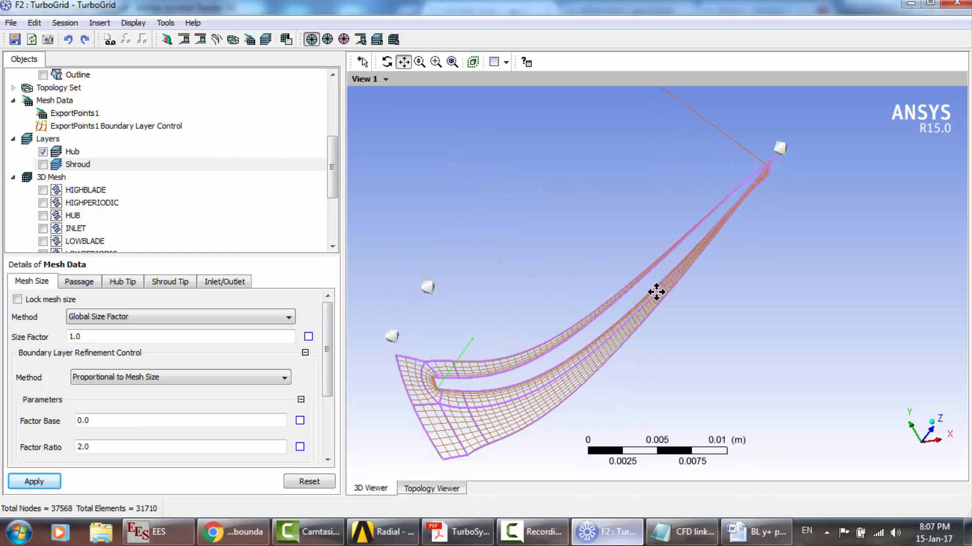
scroll(657, 292, "up", 4)
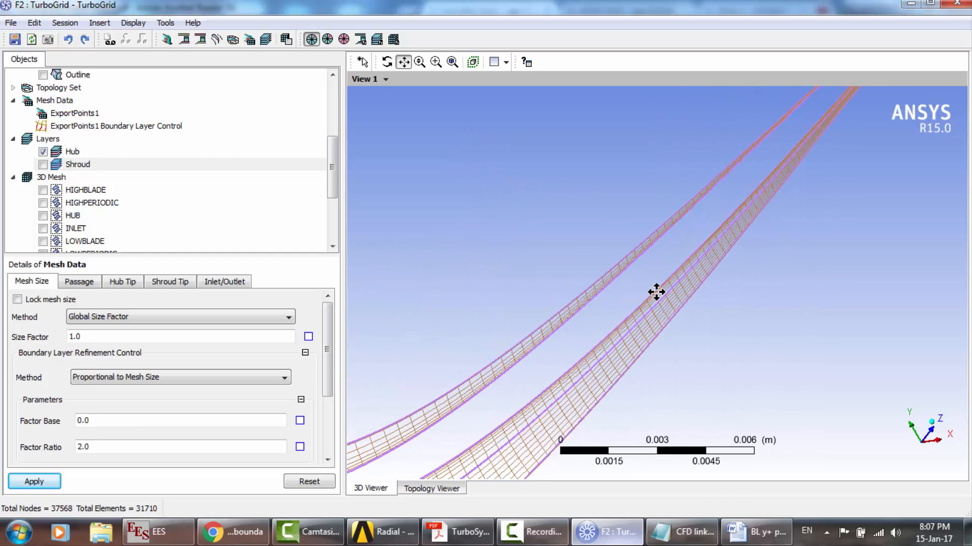
scroll(656, 292, "up", 5)
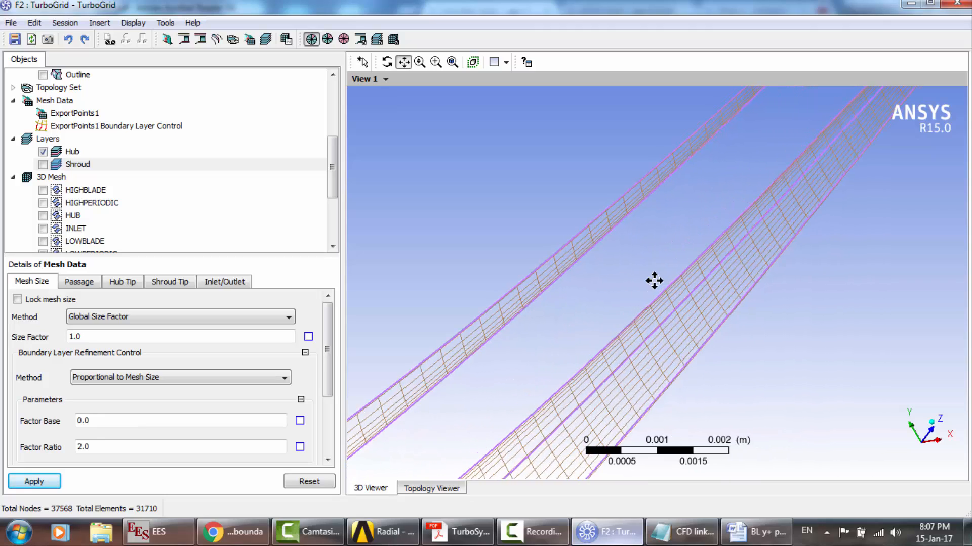
scroll(654, 280, "up", 3)
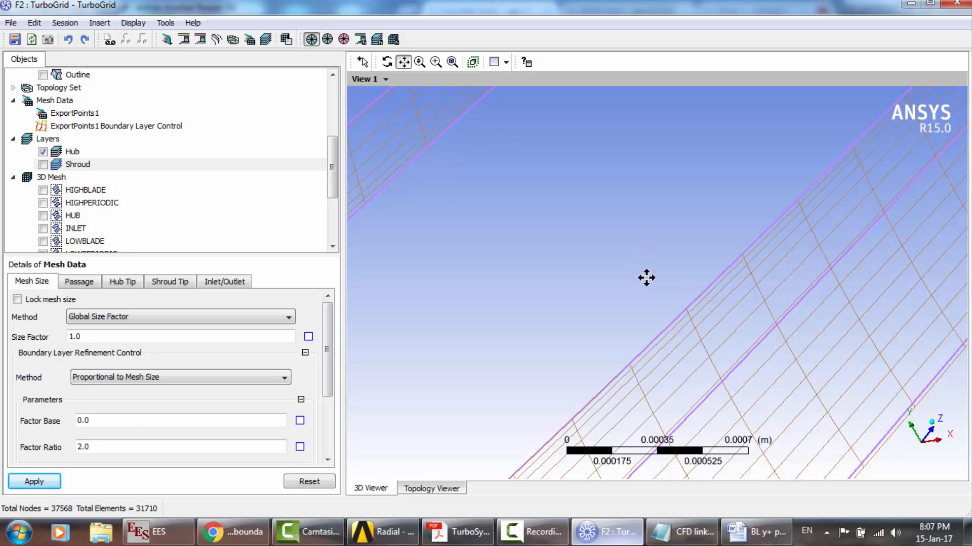
Examine the Hub layer mesh wrapping around the blade's rounded edge at the narrow end of the passage.
left_click(386, 63)
mouse_move(651, 281)
left_mouse_down()
mouse_move(661, 270)
mouse_move(685, 272)
mouse_move(731, 223)
mouse_move(761, 241)
mouse_move(734, 258)
left_mouse_up()
scroll(735, 258, "down", 7)
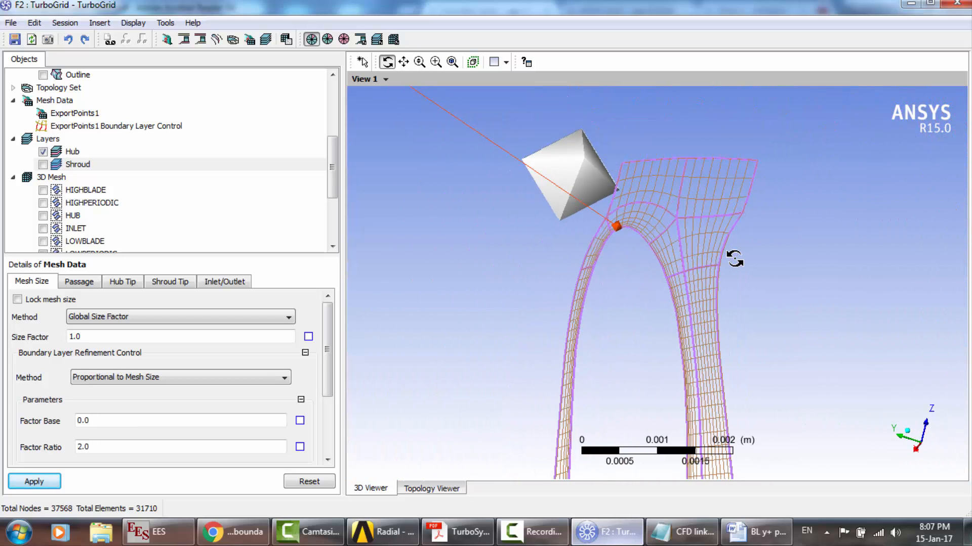
scroll(735, 259, "down", 1)
Examine the Hub layer's cell spacing from the blade wall across to the outer boundary of the mesh strip.
left_click(403, 62)
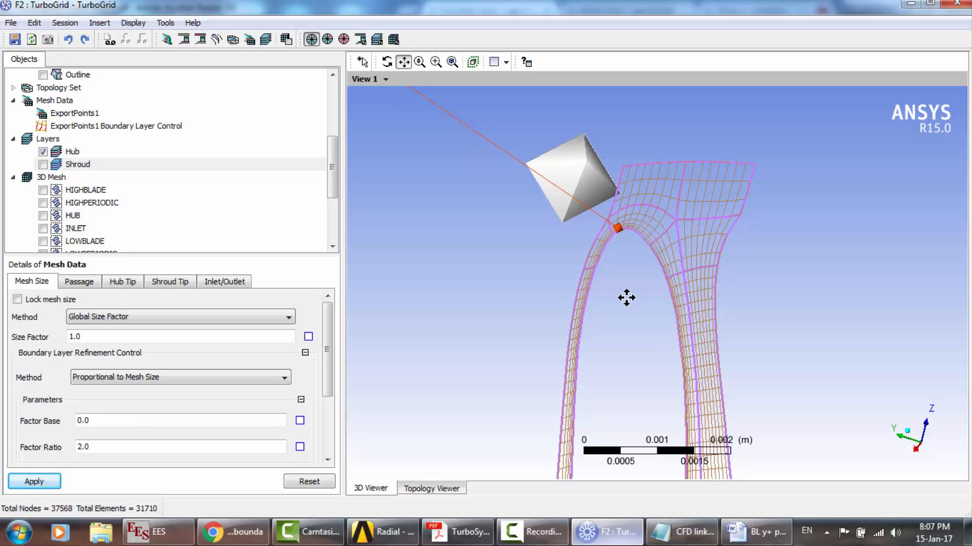
left_click_drag(626, 298, 533, 133)
scroll(533, 133, "up", 6)
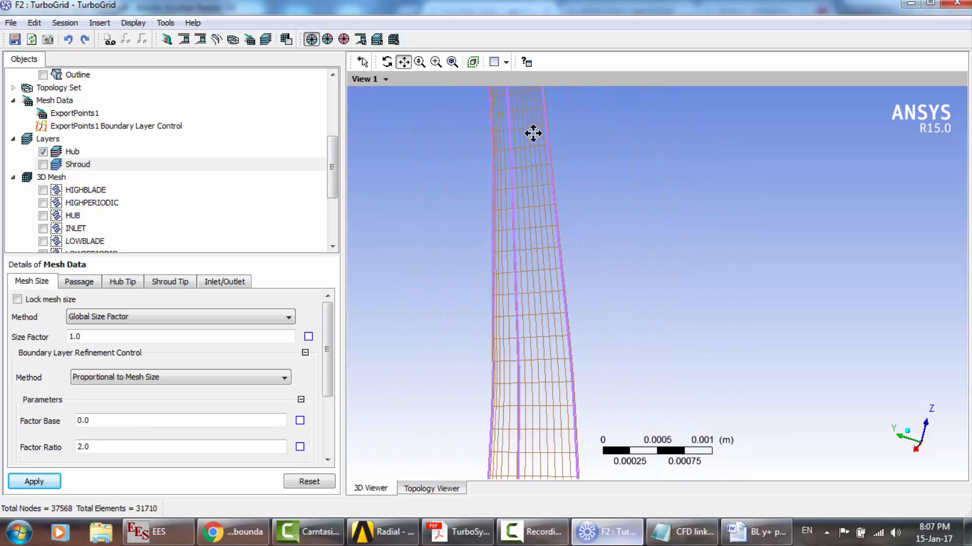
left_click_drag(450, 355, 587, 347)
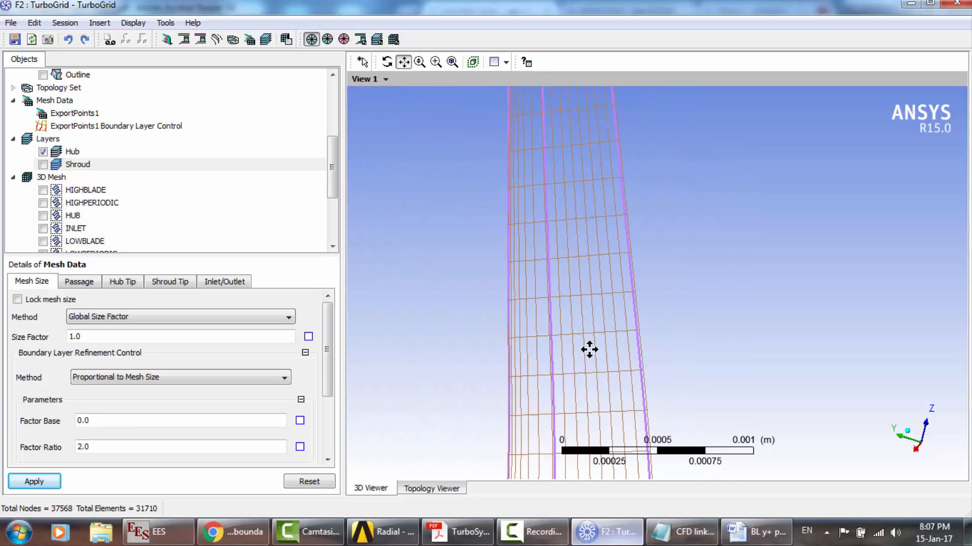
scroll(588, 346, "up", 6)
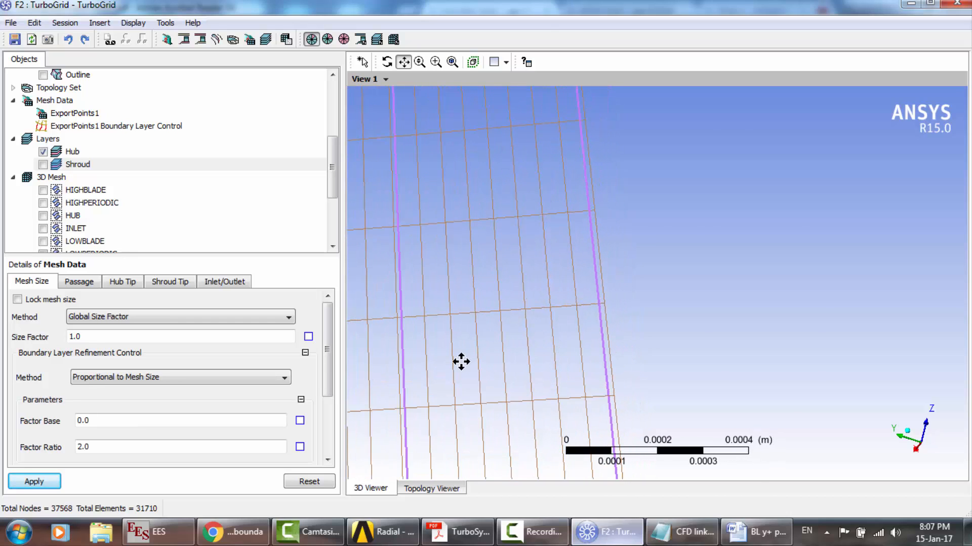
left_click_drag(461, 361, 716, 357)
scroll(716, 356, "up", 4)
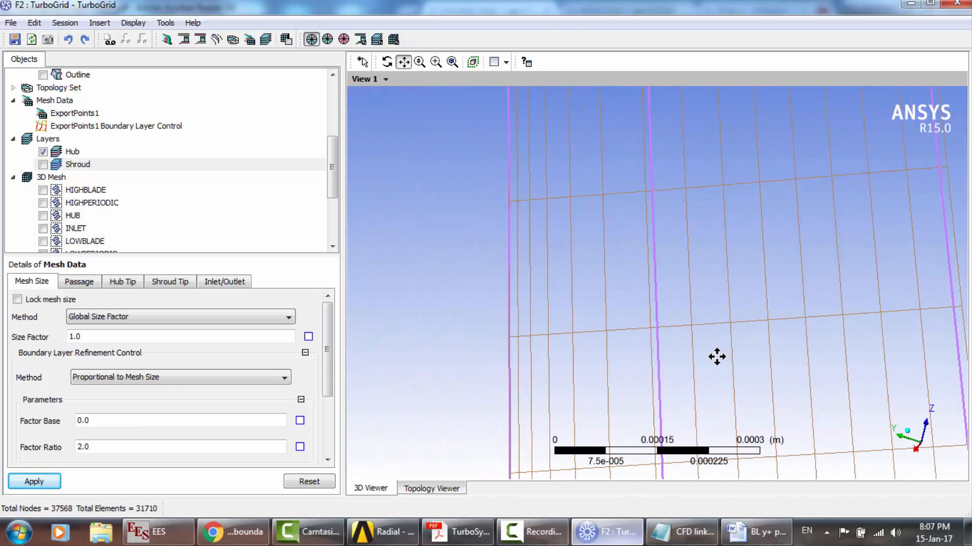
Compare the height of the first cell at the blade wall with the viewer's scale ruler.
scroll(656, 394, "up", 4)
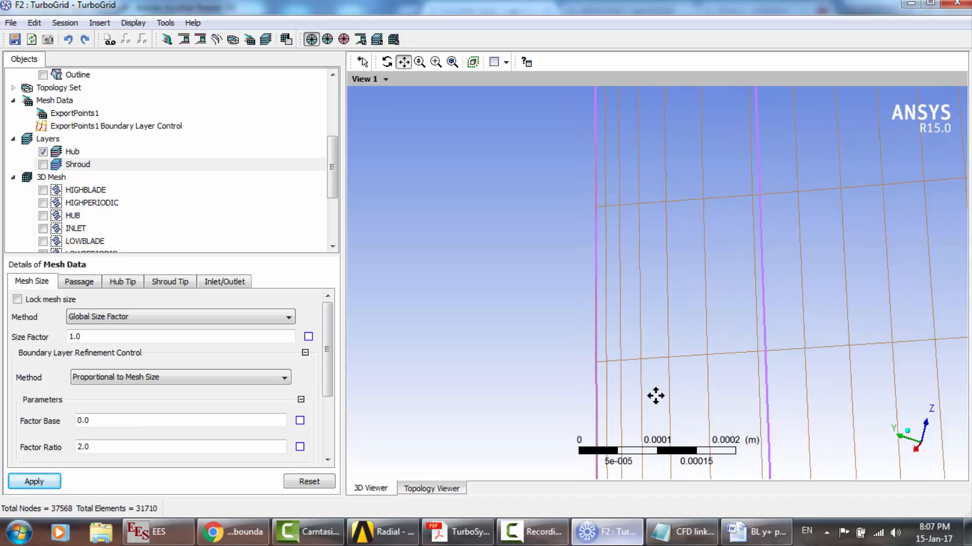
scroll(656, 396, "up", 2)
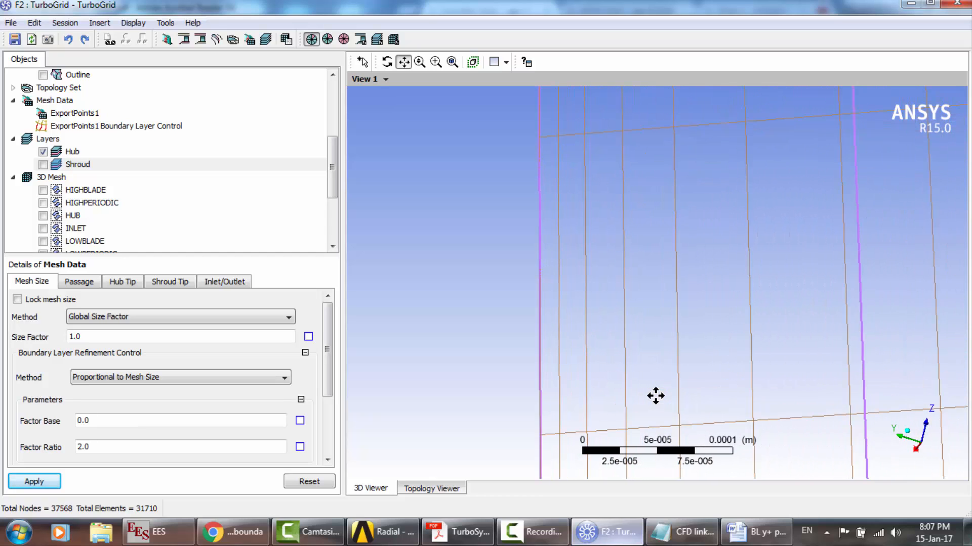
left_click_drag(534, 407, 594, 405)
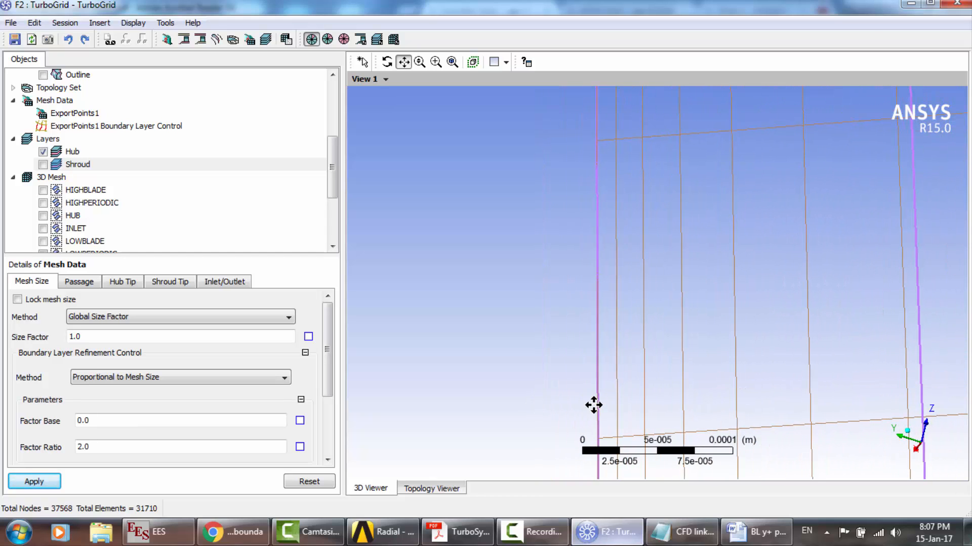
scroll(593, 405, "up", 2)
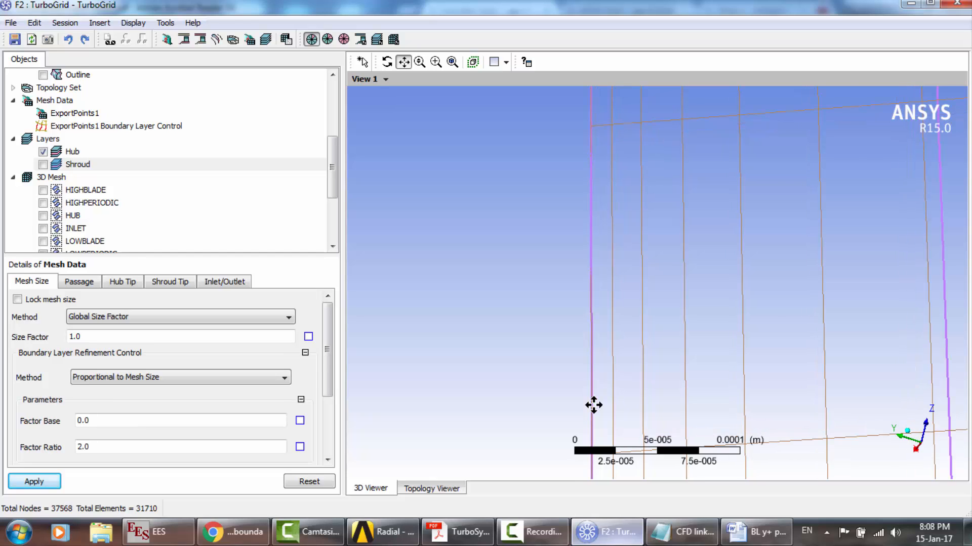
left_click_drag(620, 397, 599, 343)
scroll(611, 372, "up", 3)
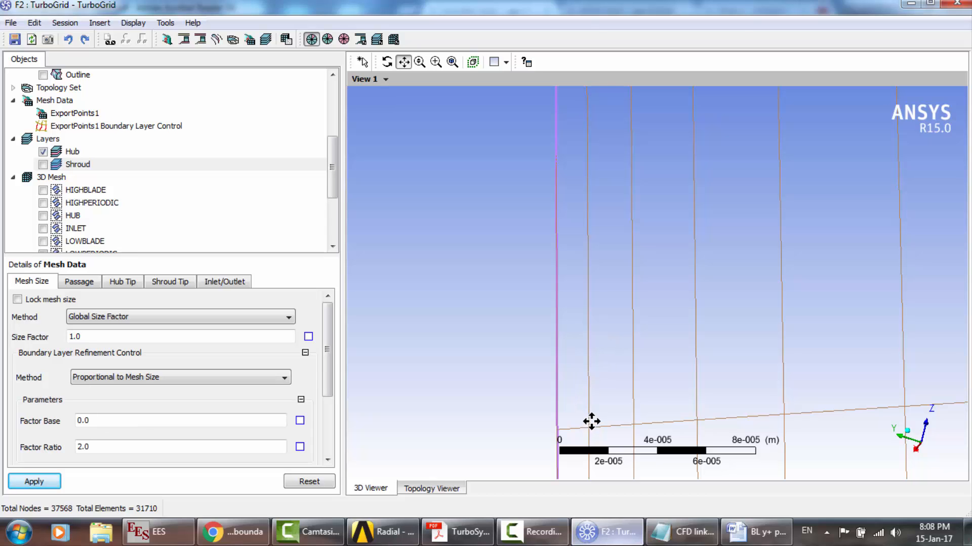
left_click_drag(589, 423, 595, 401)
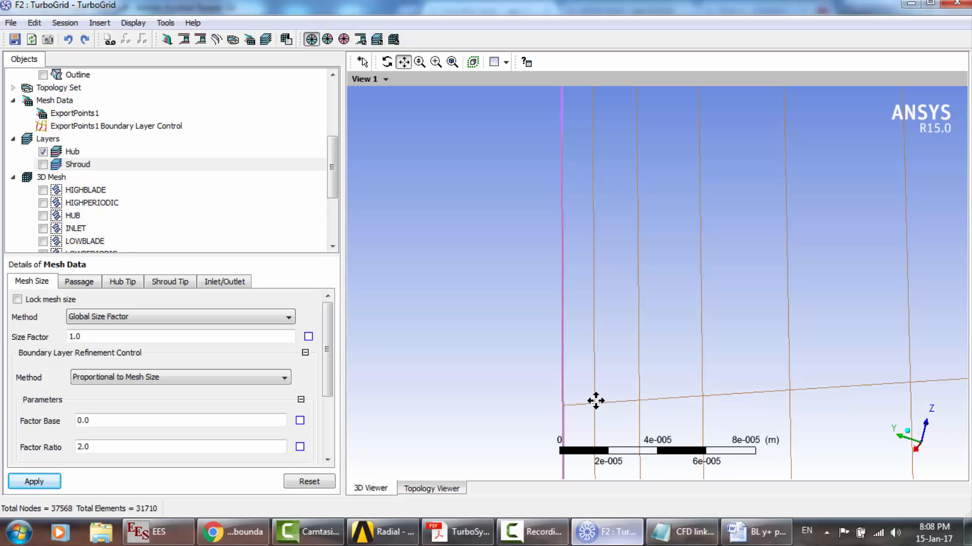
Examine the first cell beside the blade wall at closer range against the scale ruler.
scroll(596, 400, "up", 1)
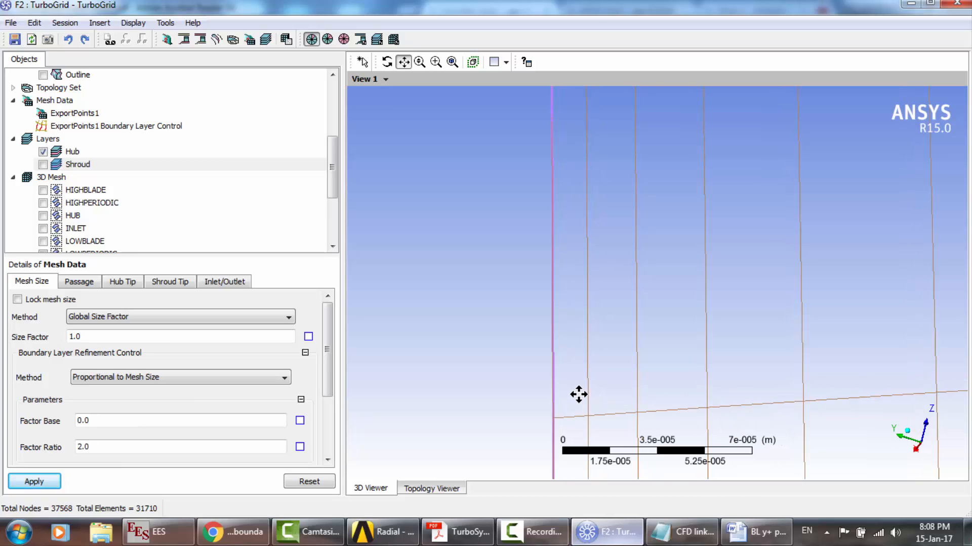
mouse_move(578, 393)
left_mouse_down()
mouse_move(602, 394)
mouse_move(591, 390)
left_mouse_up()
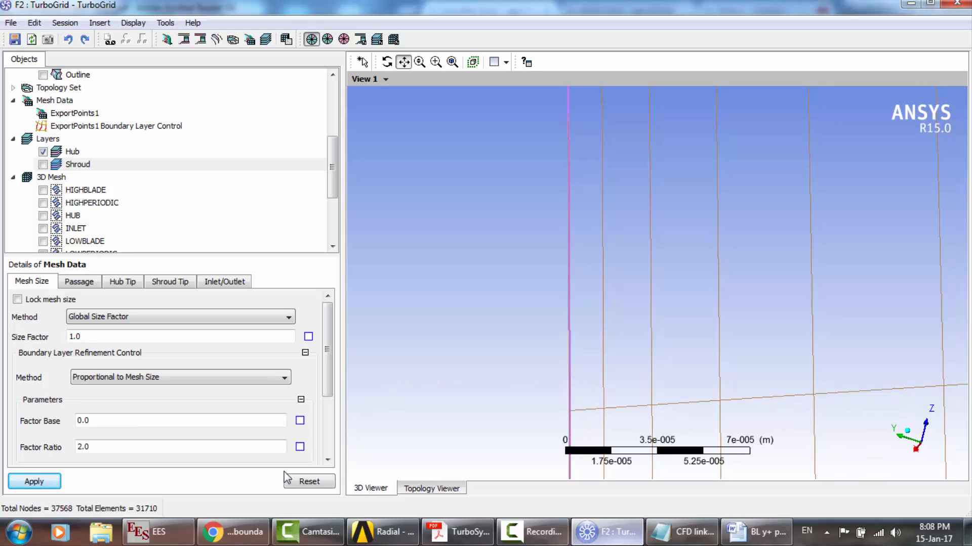
left_click(172, 531)
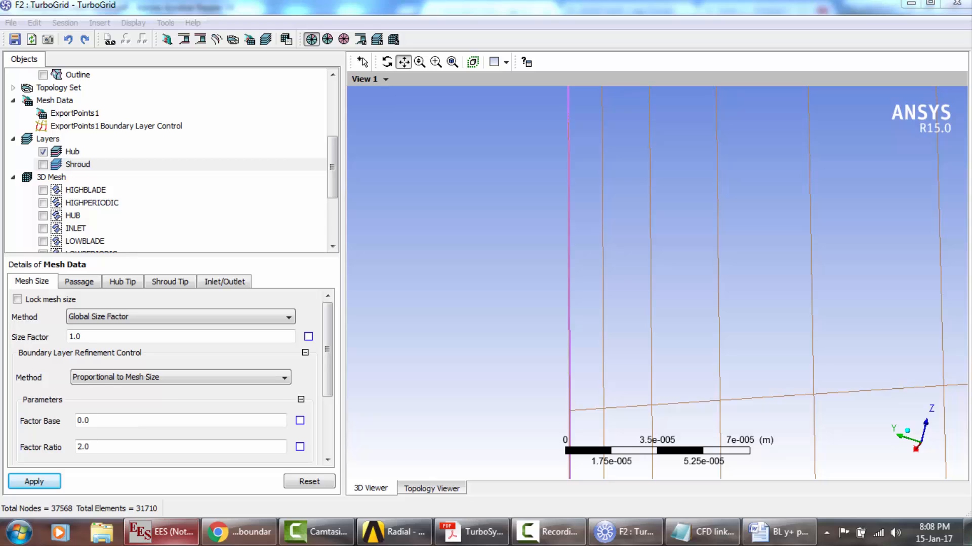
left_click(168, 543)
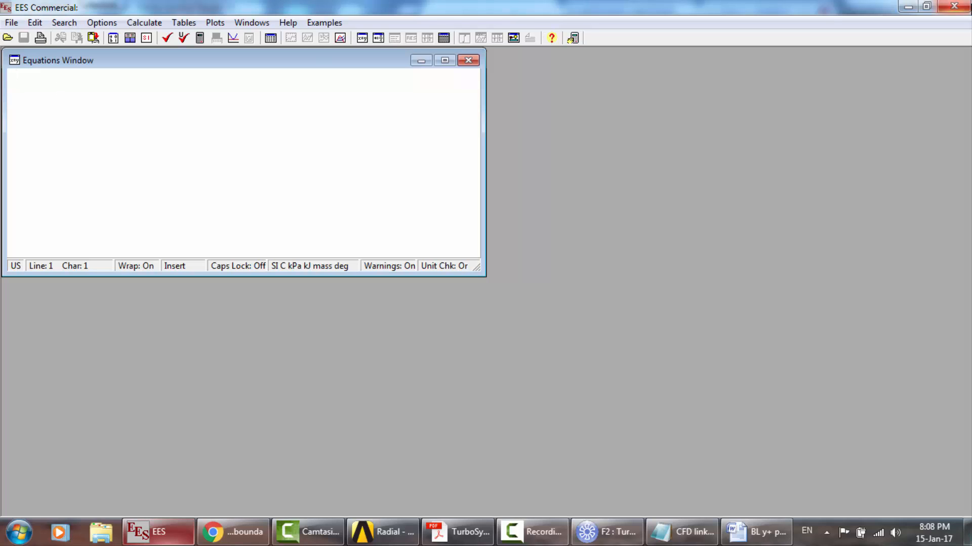
key("alt+F4")
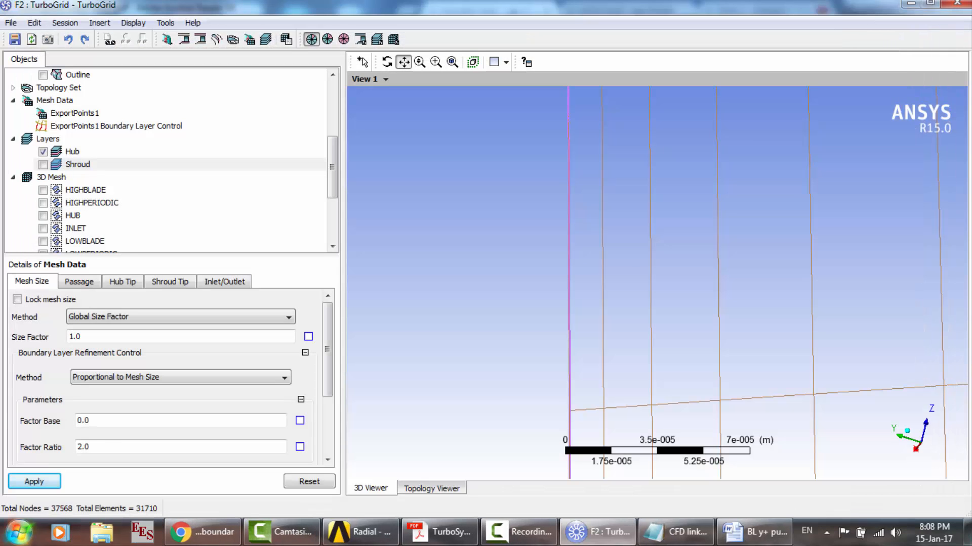
Search the computer for y+ and open the y+ pumps.EES file in EES.
key("super")
type("y+")
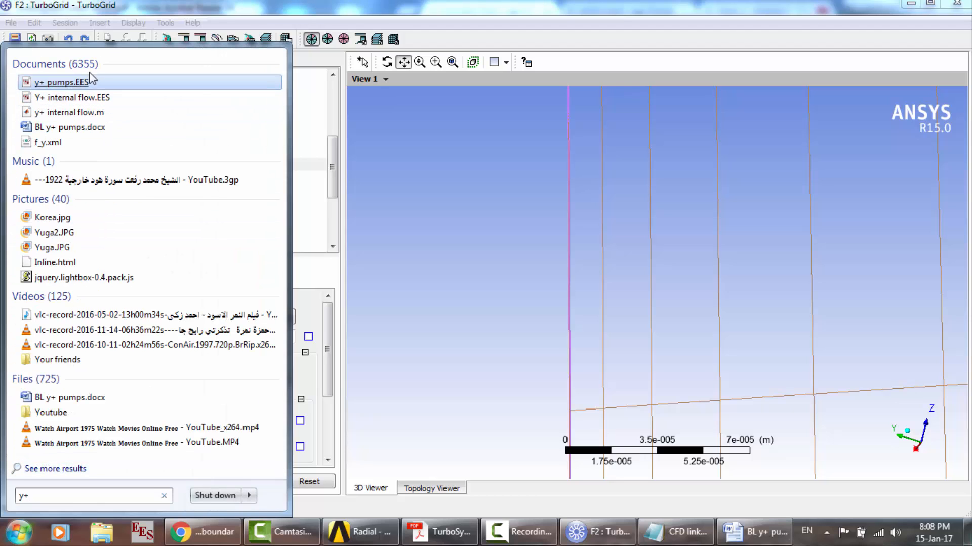
left_click(89, 83)
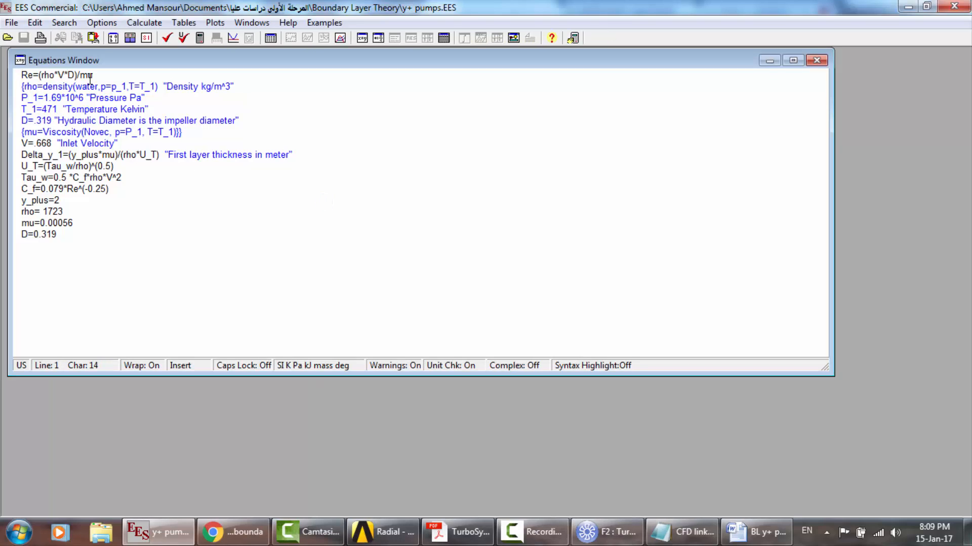
Check the first cell in TurboGrid, and solve the EES equations for the first layer thickness with the values already entered.
left_click(587, 532)
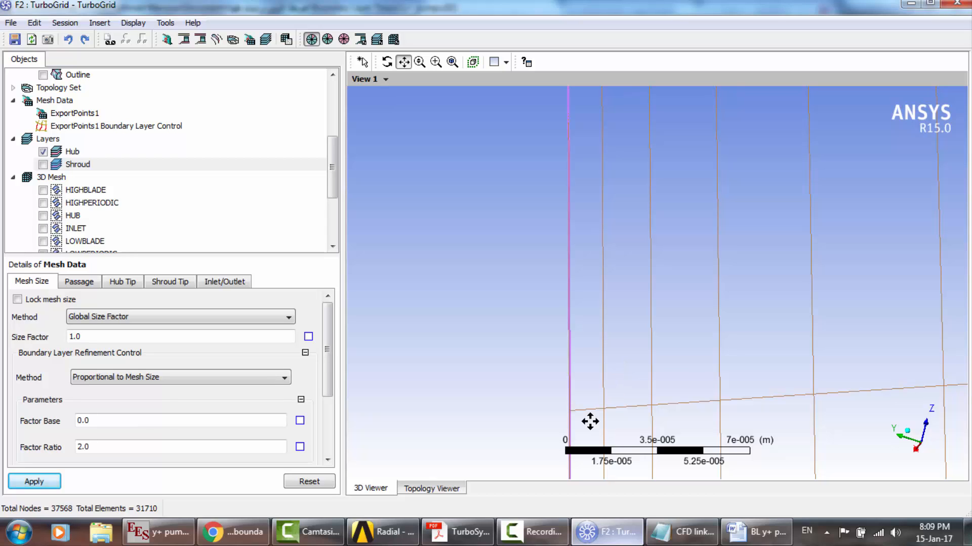
left_click(158, 532)
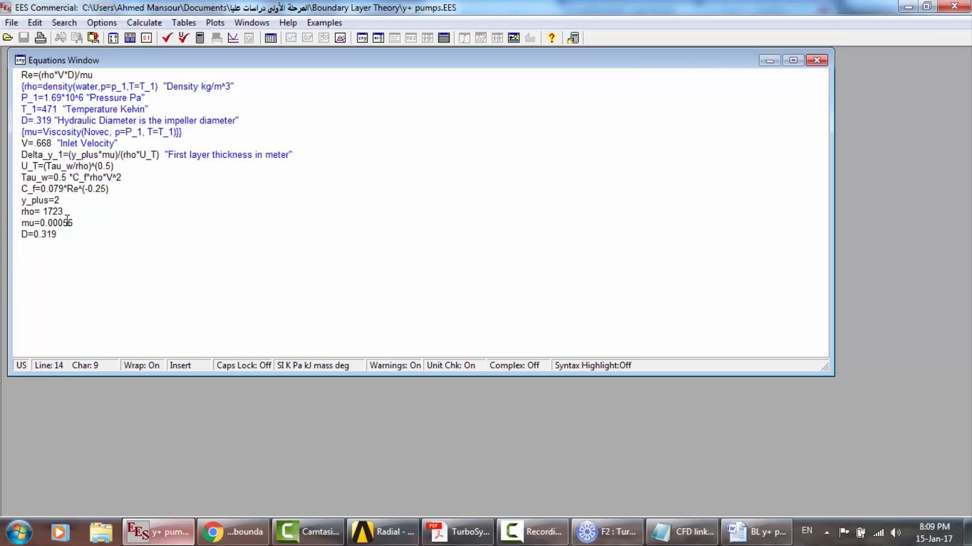
left_click(67, 234)
left_click(200, 39)
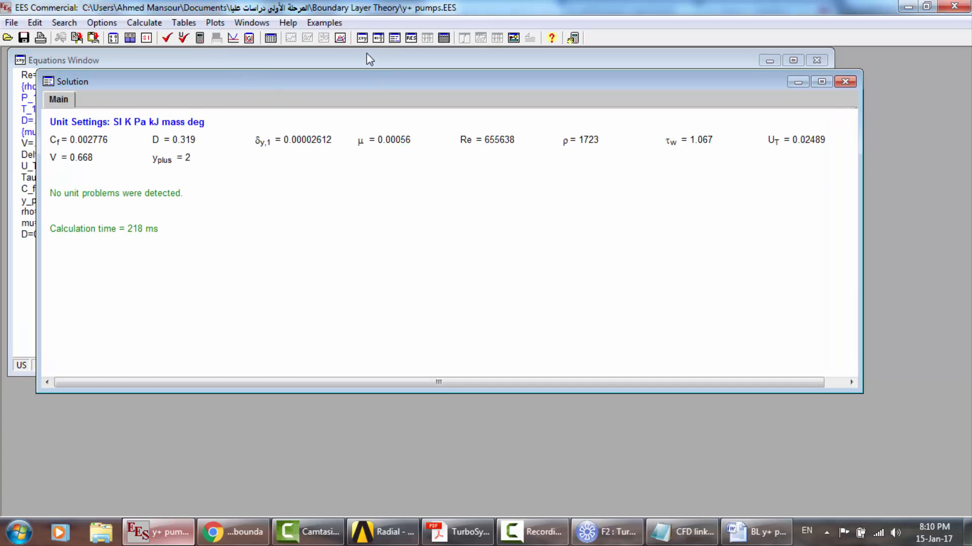
Set y_plus to 30 in the equations and solve again for the first layer thickness.
left_click(366, 41)
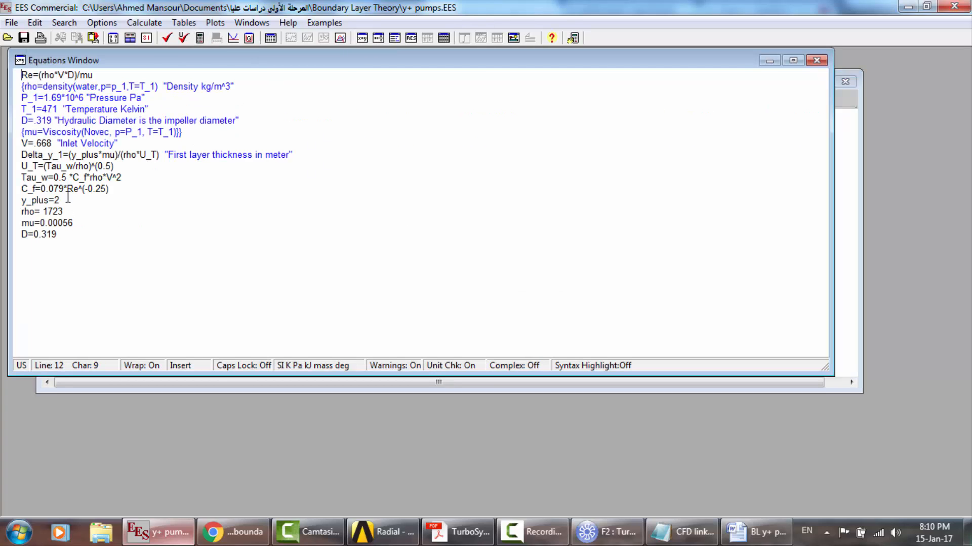
left_click(68, 200)
key("BackSpace")
type("30")
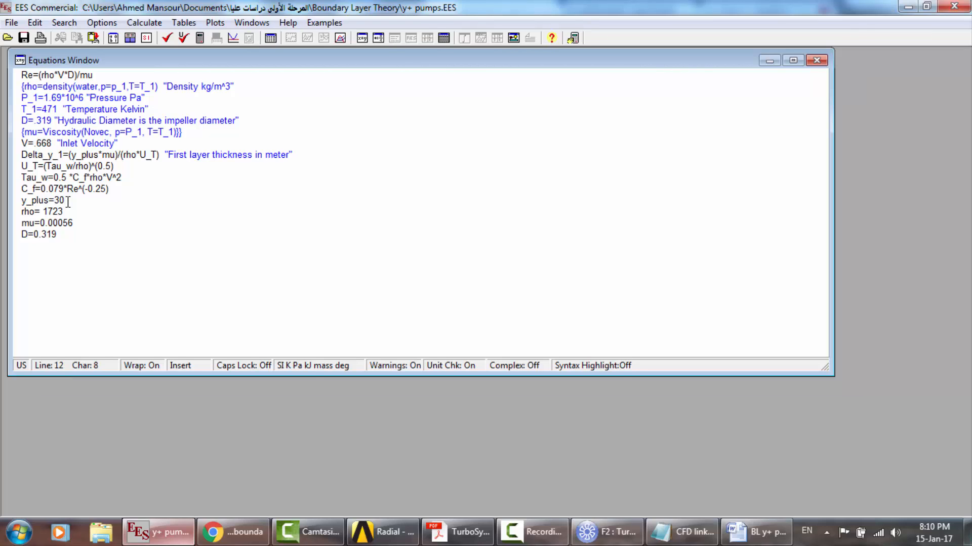
left_click(200, 38)
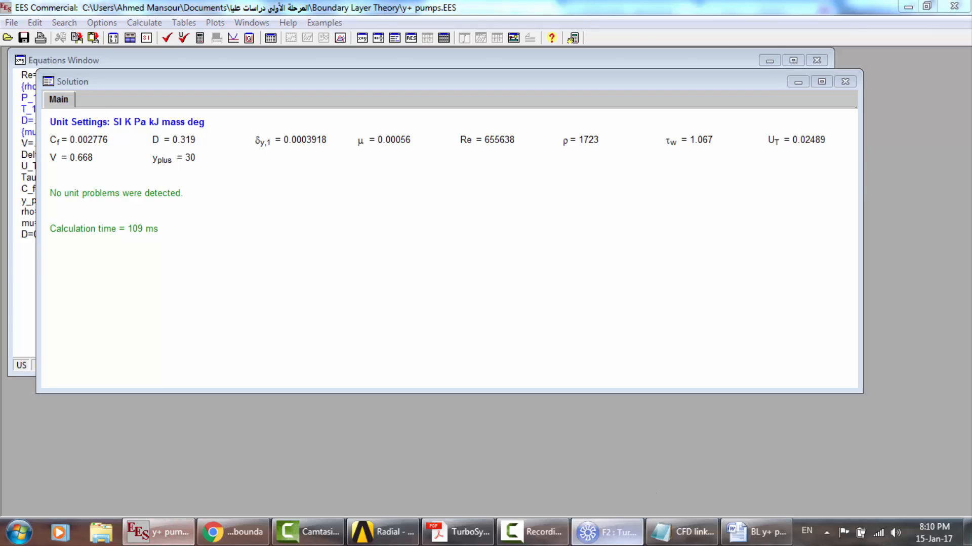
Switch to TurboGrid and apply a global Size Factor of 0.8 to the mesh data.
left_click(607, 532)
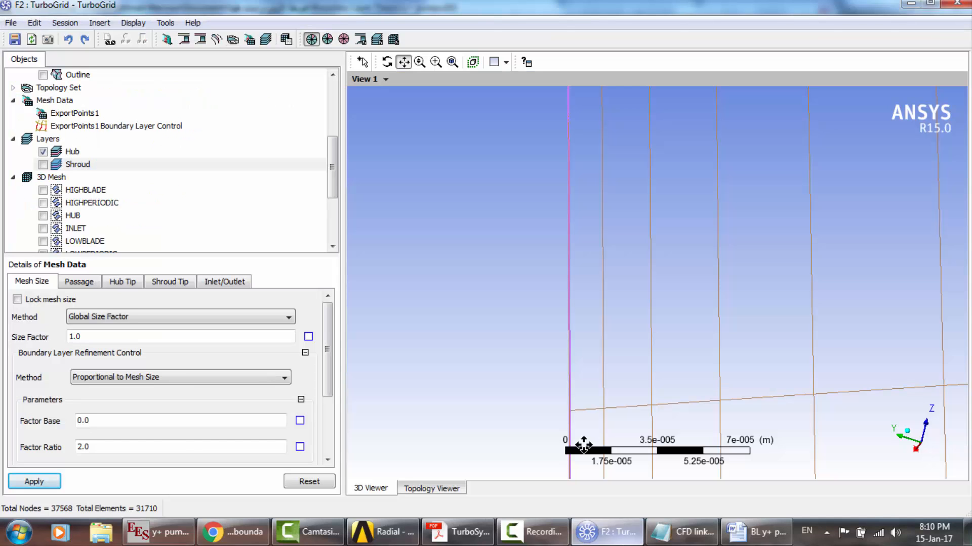
left_click(96, 341)
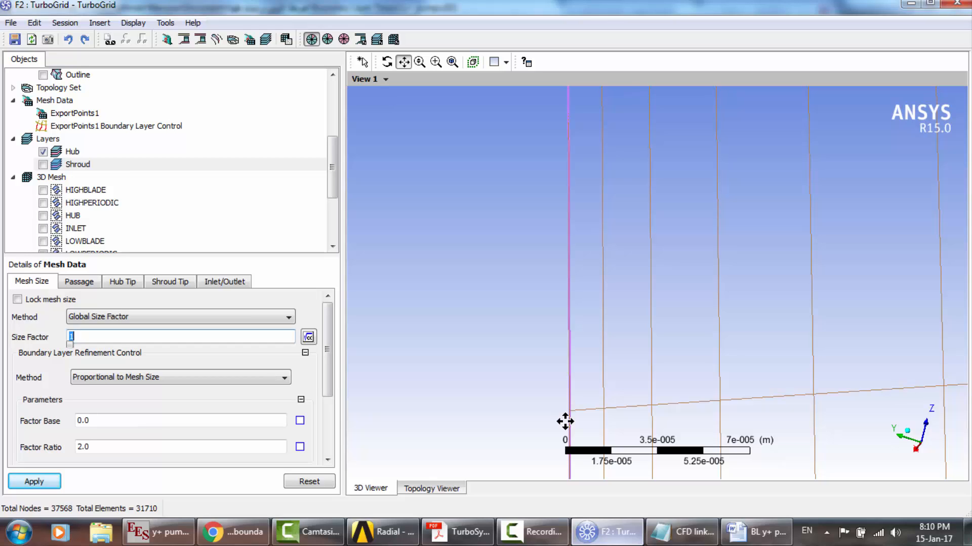
type(".8")
left_click(35, 482)
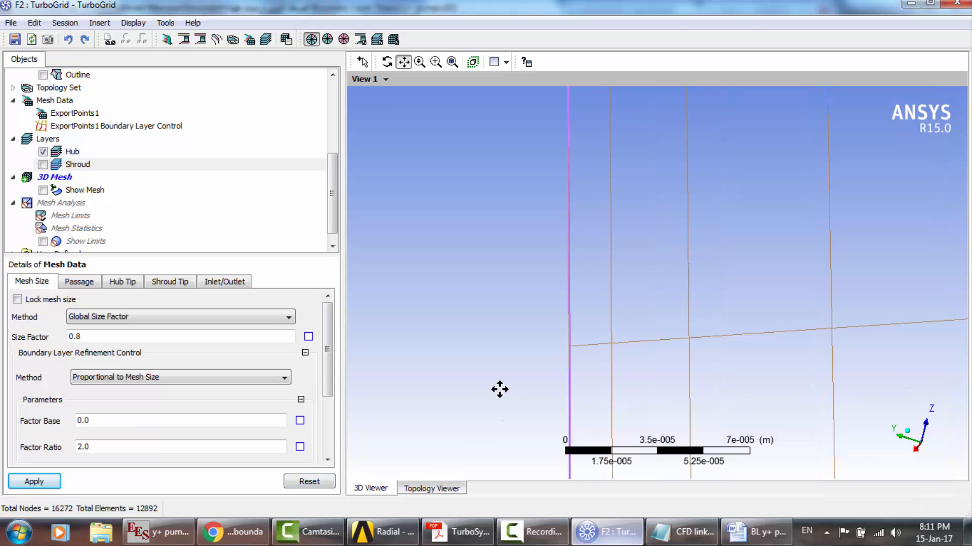
Set the mesh data's global Size Factor to 0.6 and apply it.
left_click(101, 342)
left_click(205, 208)
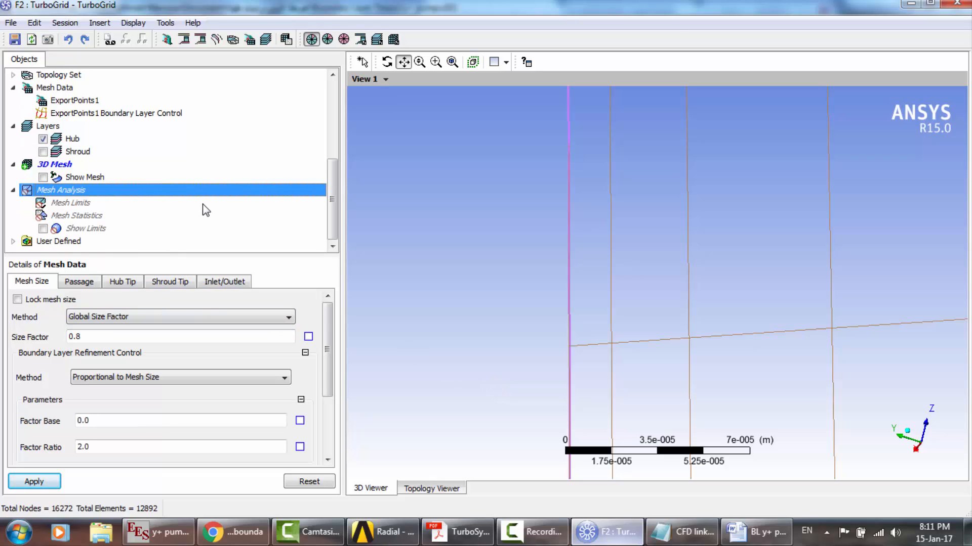
left_click(100, 341)
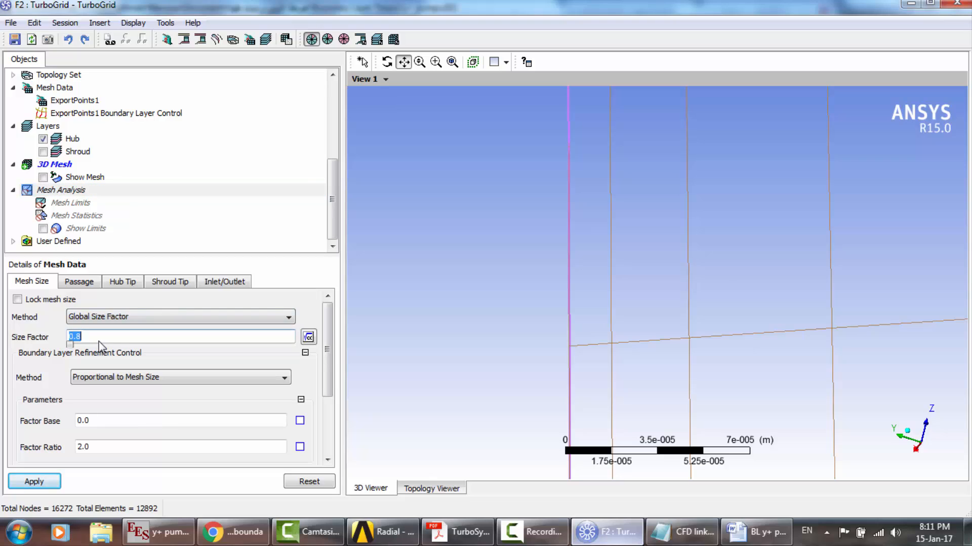
type(".")
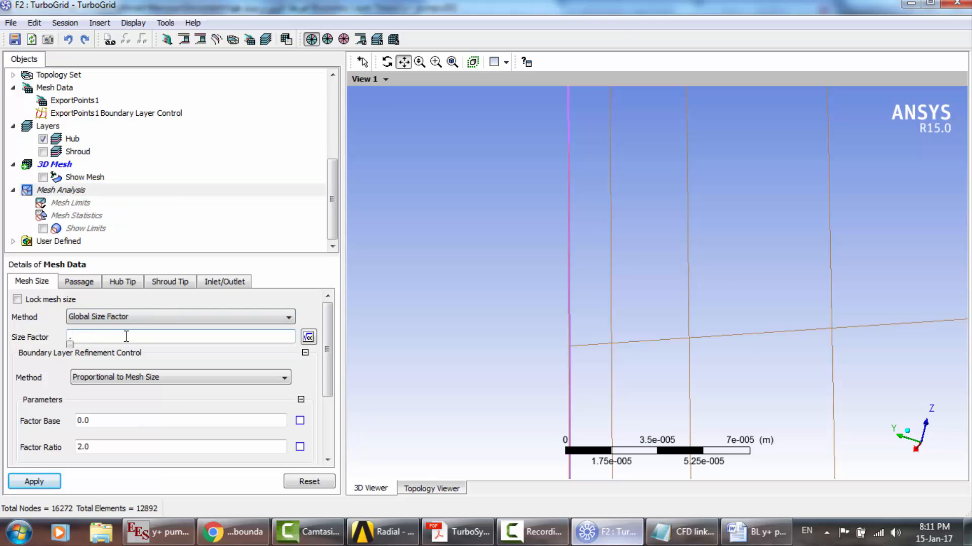
type("6")
left_click(35, 481)
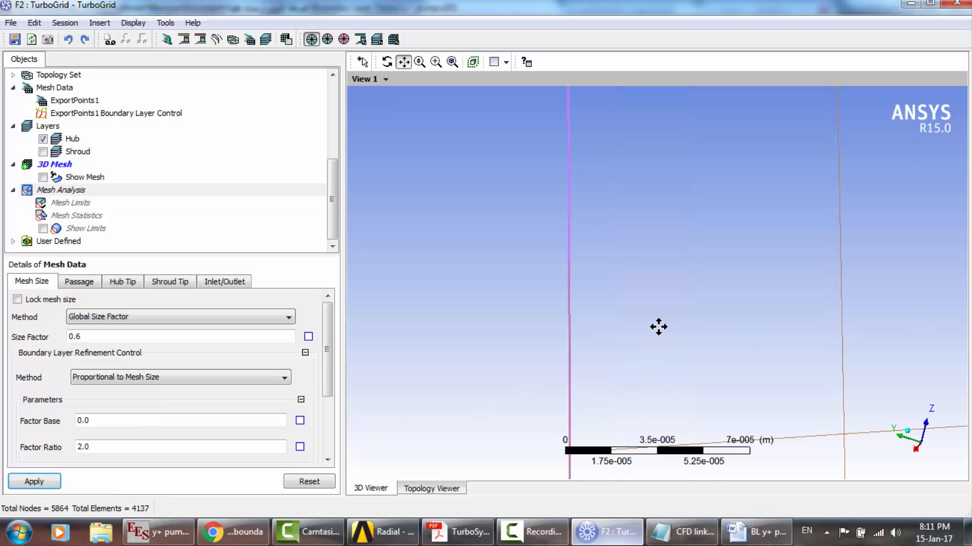
Compare the first cell's height with the ruler and apply a global Size Factor of 0.55.
scroll(659, 327, "down", 4)
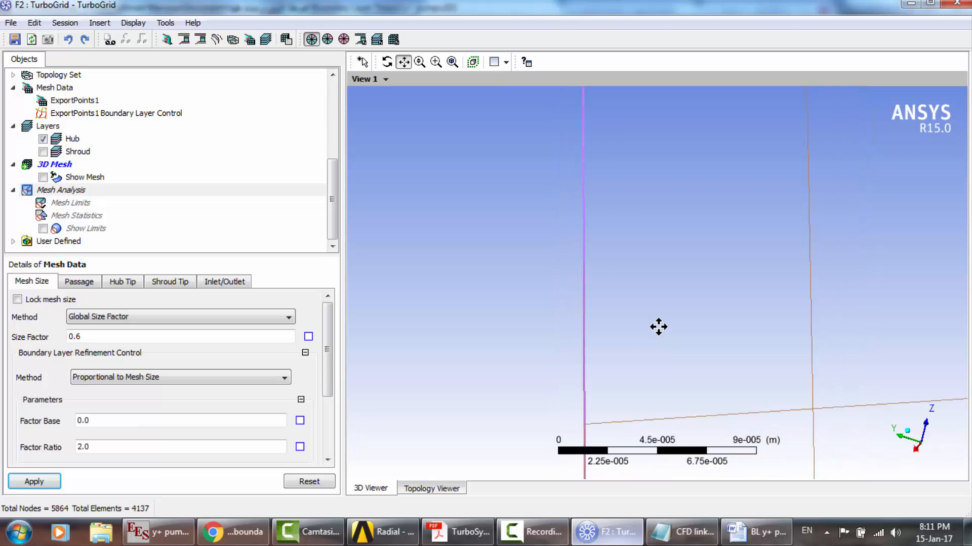
scroll(658, 327, "down", 1)
left_click_drag(738, 348, 707, 403)
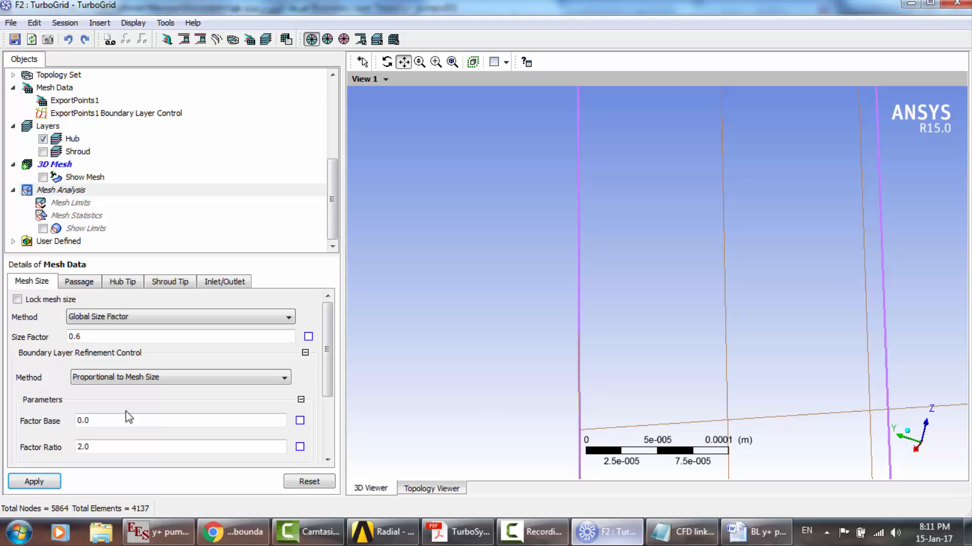
double_click(83, 338)
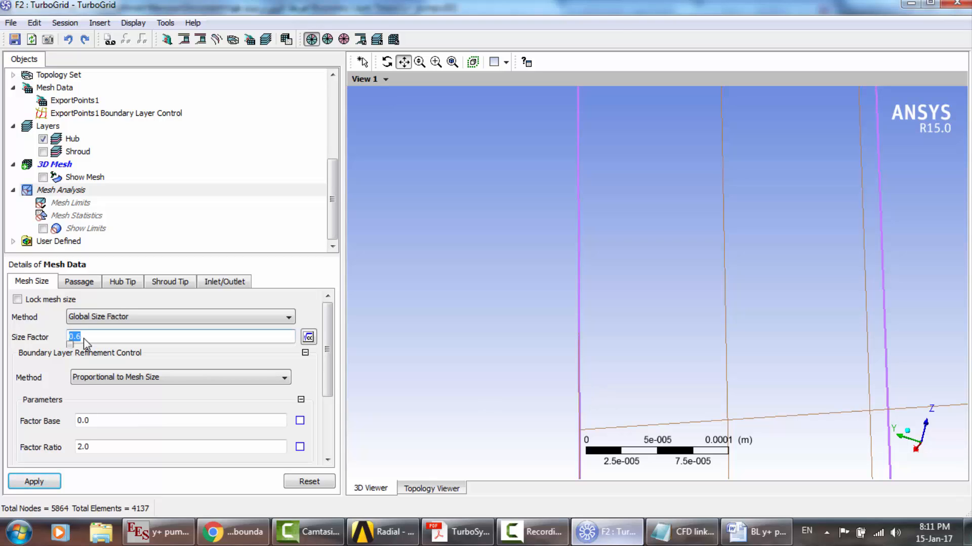
left_click(52, 481)
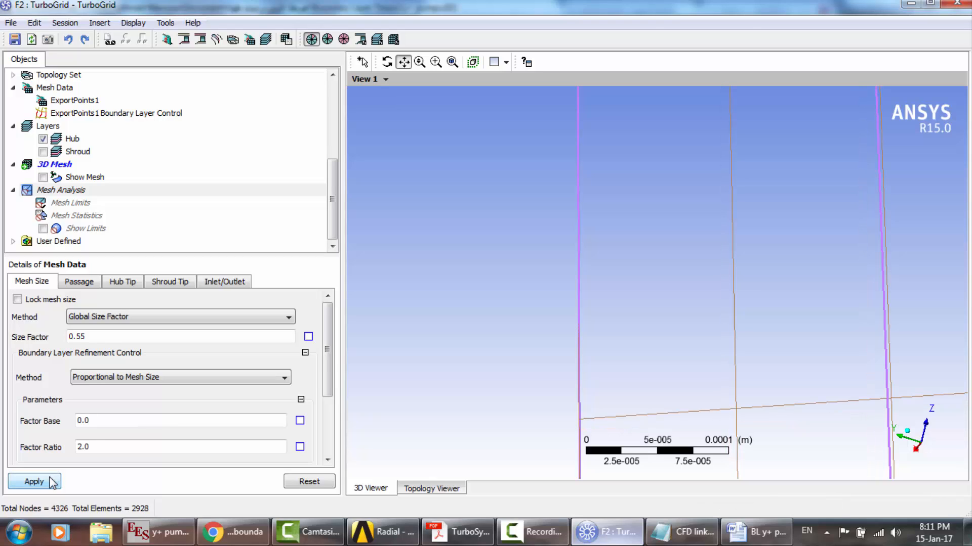
Set the mesh data's global Size Factor to 0.5 and apply it.
double_click(97, 339)
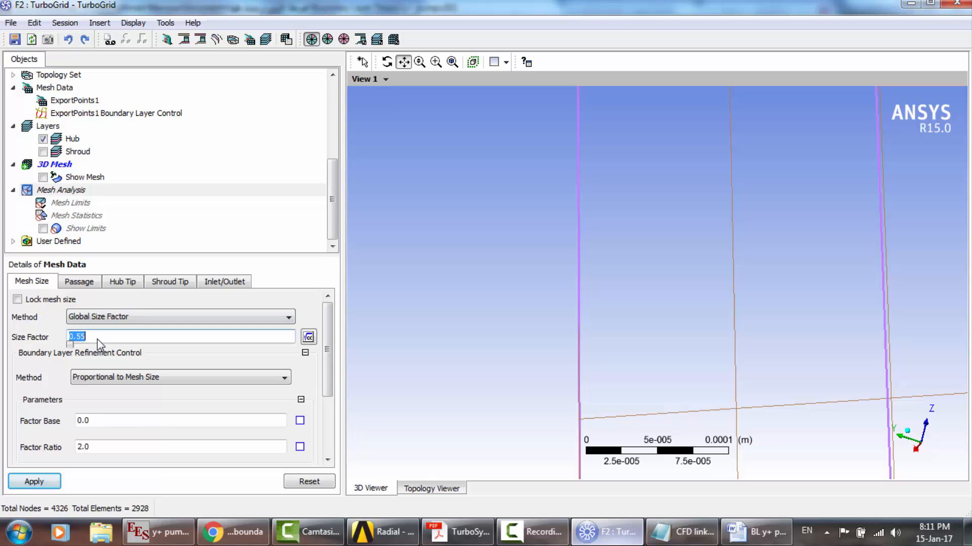
type(".5")
left_click(53, 481)
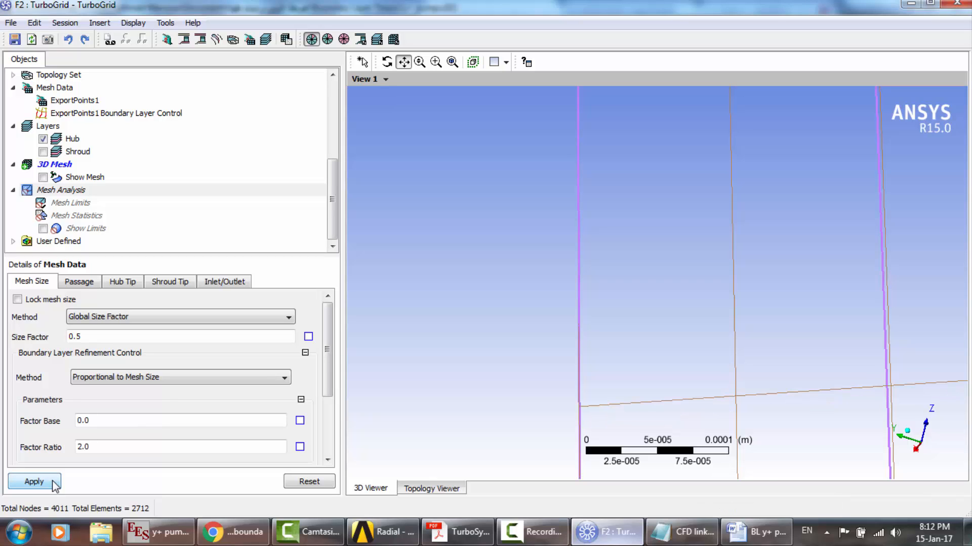
Review the Hub layer's cells along both sides of the blade and create the 3D mesh.
left_click_drag(716, 397, 735, 390)
scroll(735, 389, "down", 6)
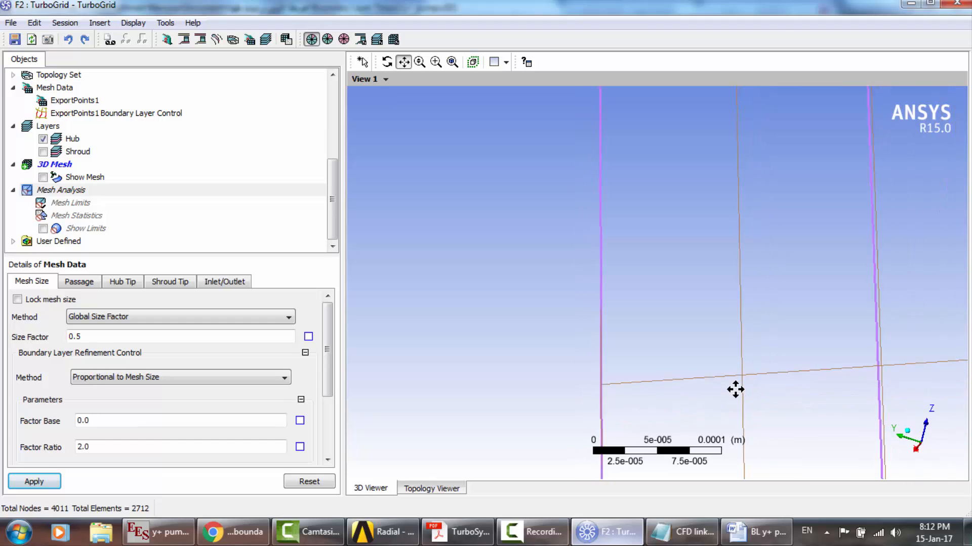
scroll(735, 390, "down", 5)
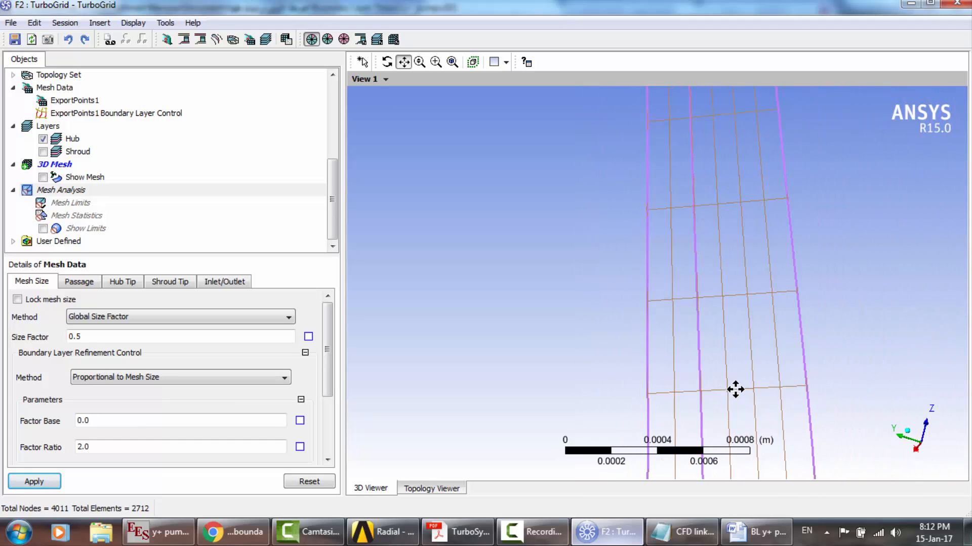
scroll(735, 390, "down", 1)
left_click_drag(642, 214, 681, 329)
scroll(681, 329, "up", 1)
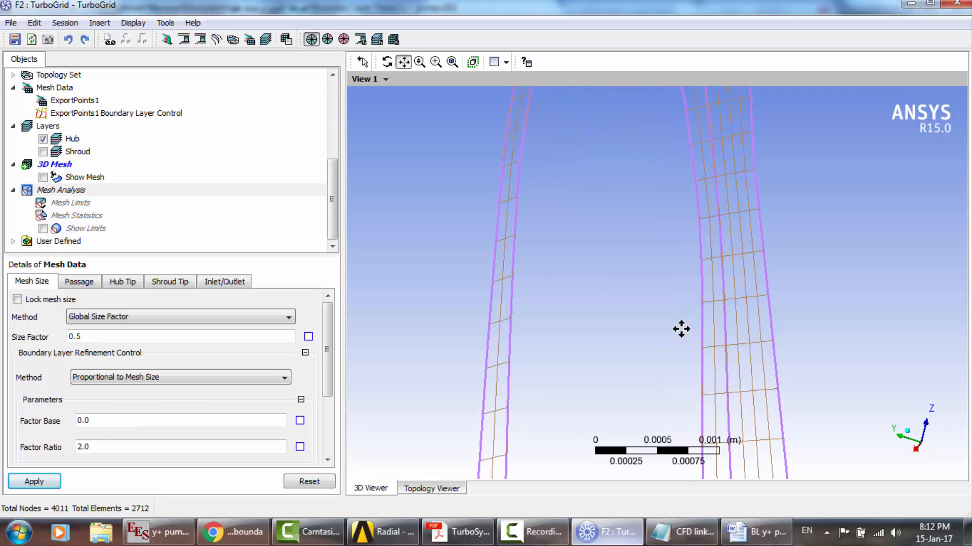
left_click_drag(718, 416, 596, 171)
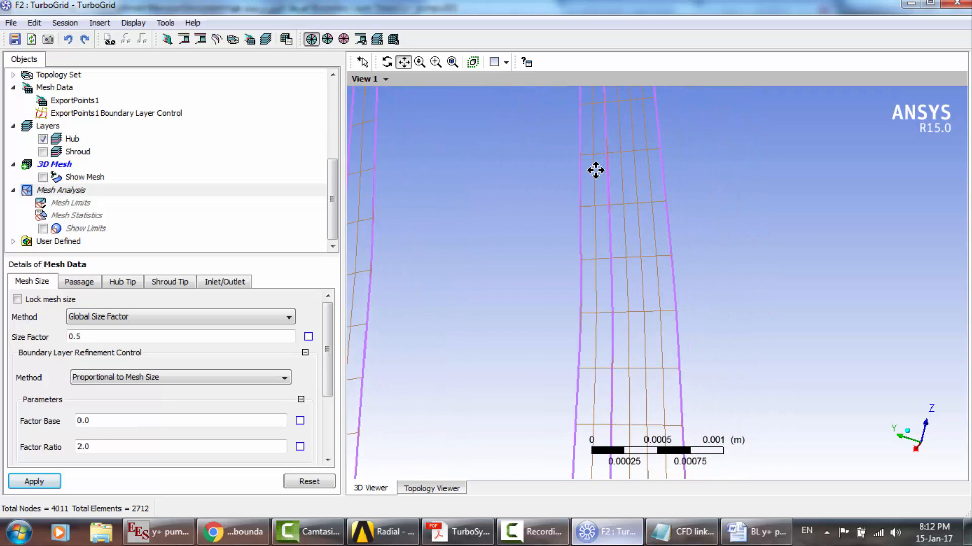
right_click(536, 212)
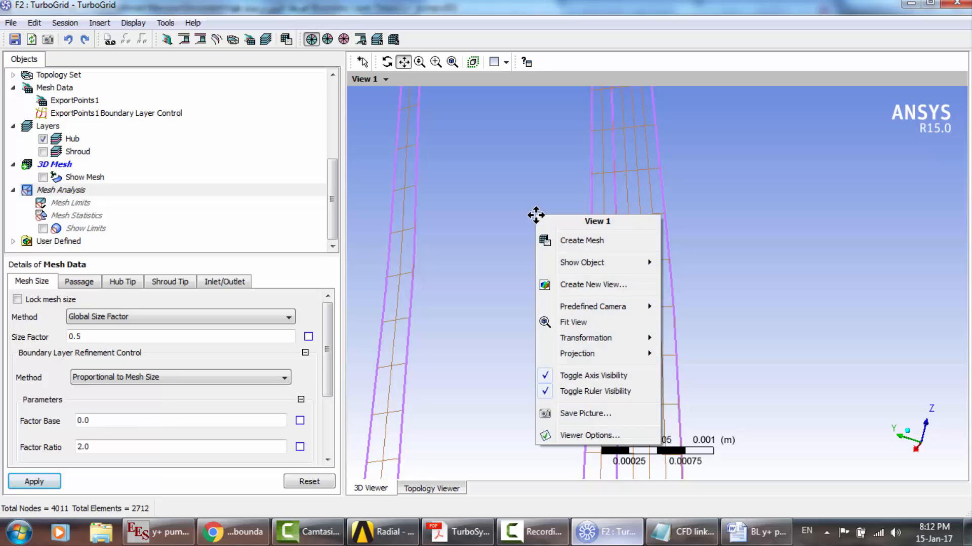
left_click(575, 244)
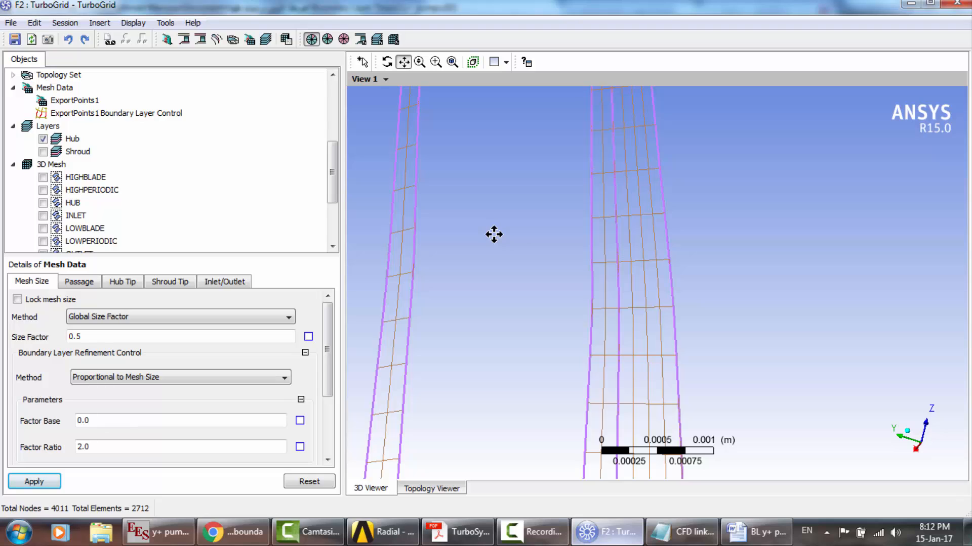
Examine the Hub layer's cell widths between the blade wall and the outer boundary against the scale ruler.
left_click_drag(560, 265, 600, 245)
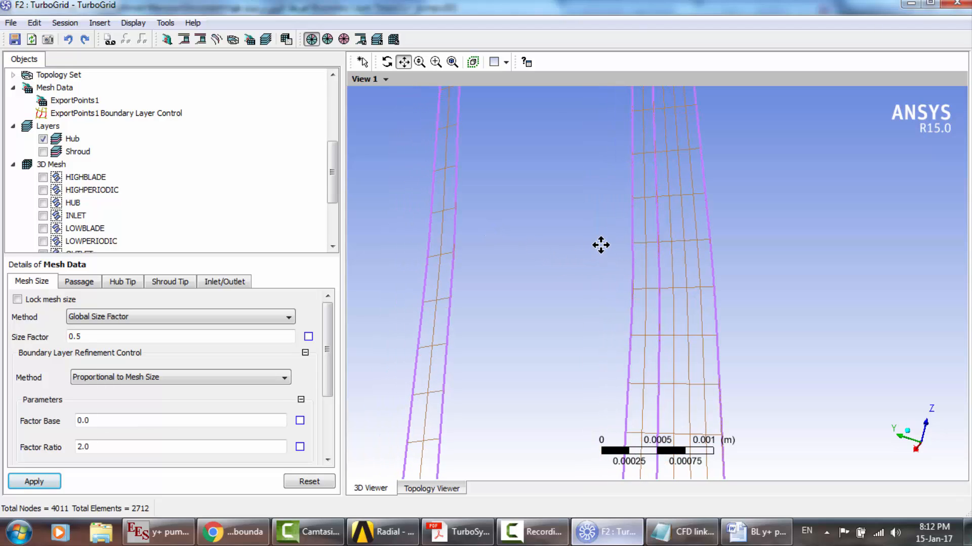
scroll(601, 245, "up", 5)
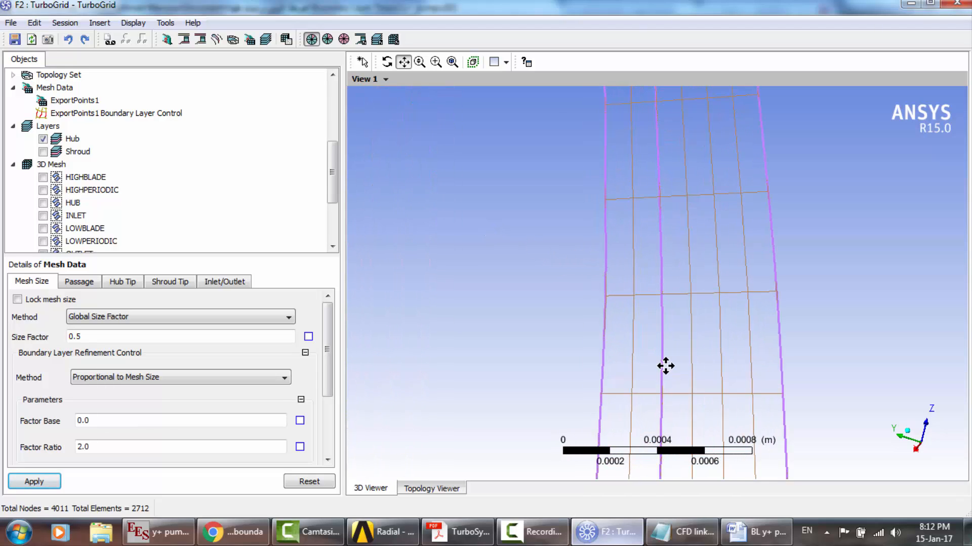
left_click_drag(665, 366, 642, 317)
scroll(641, 317, "up", 3)
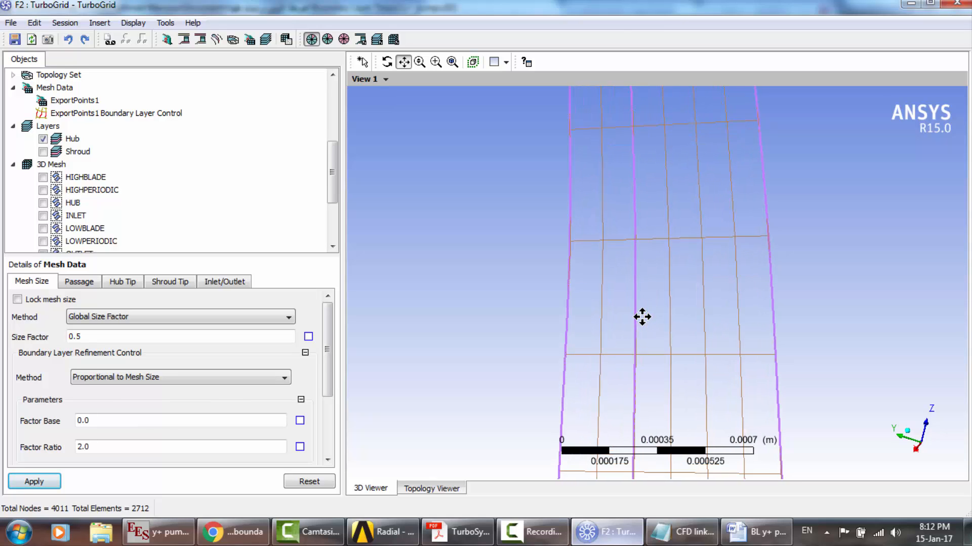
Compare the Hub layer's cell widths with the scale ruler, and review the first layer thickness solution and equations in EES.
scroll(581, 327, "up", 3)
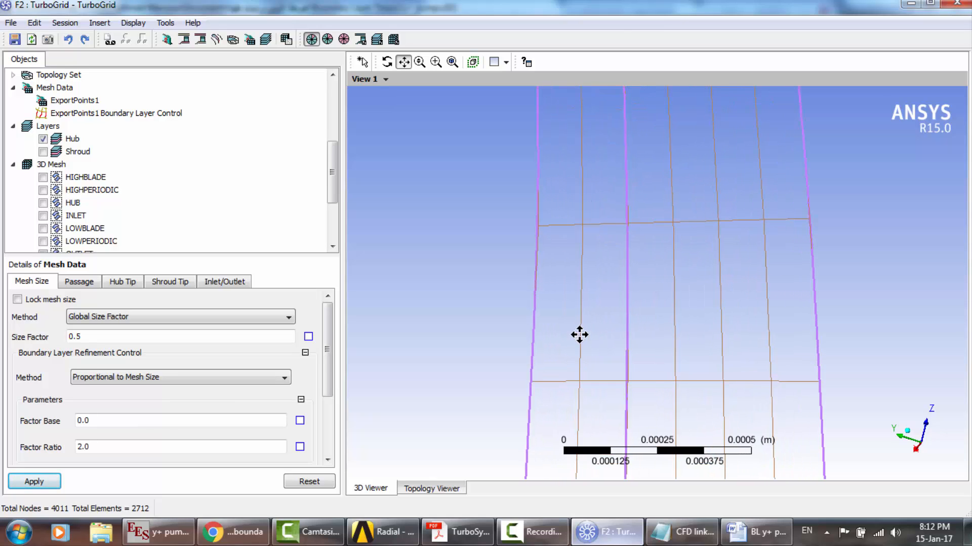
left_click_drag(573, 374, 615, 376)
scroll(615, 376, "up", 1)
scroll(615, 375, "up", 1)
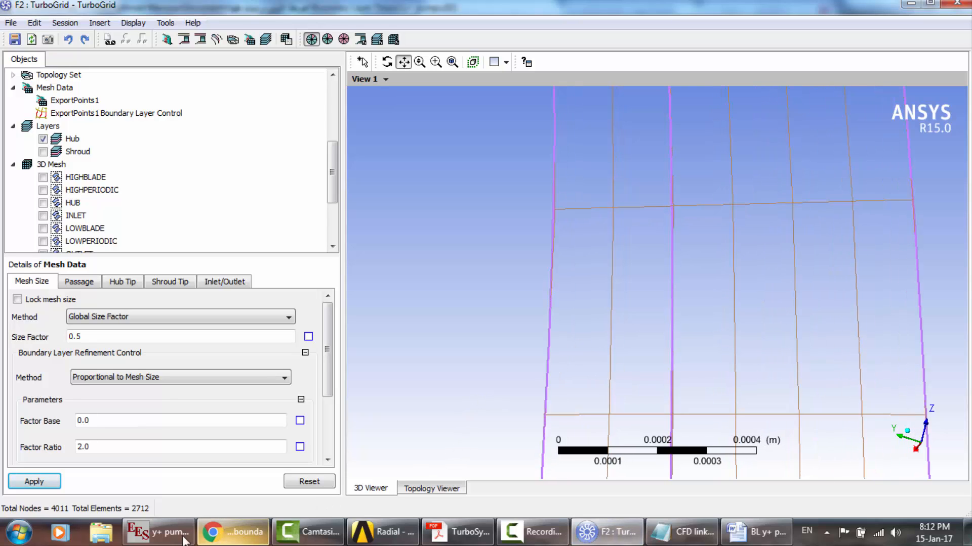
left_click(158, 532)
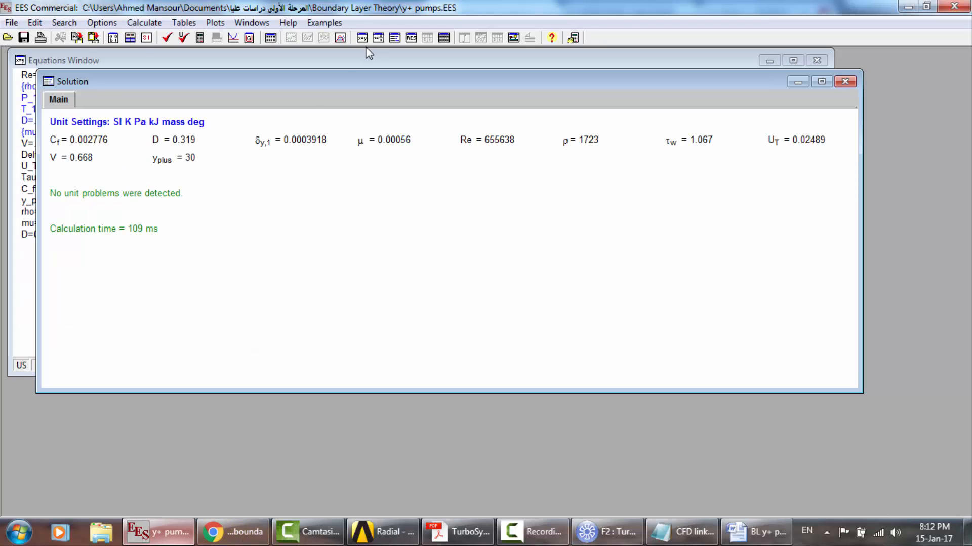
left_click(362, 38)
left_click(54, 212)
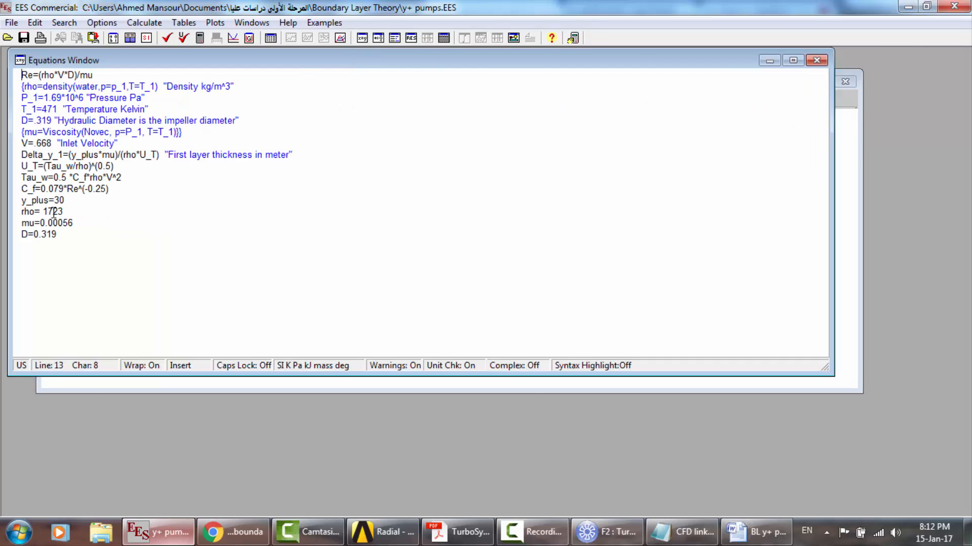
Return to TurboGrid, create the 3D mesh with the 0.5 size factor, and review its Mesh Statistics for all domains.
left_click(607, 532)
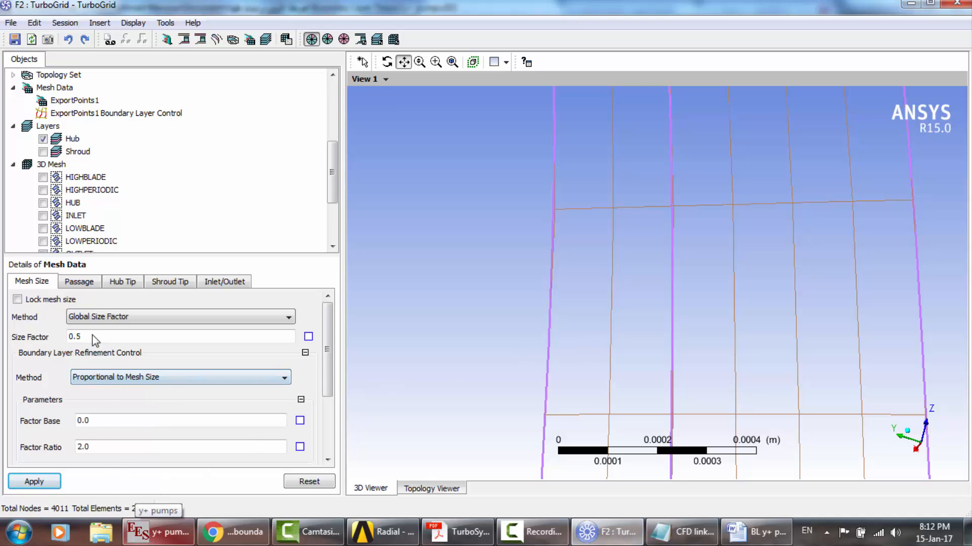
right_click(516, 232)
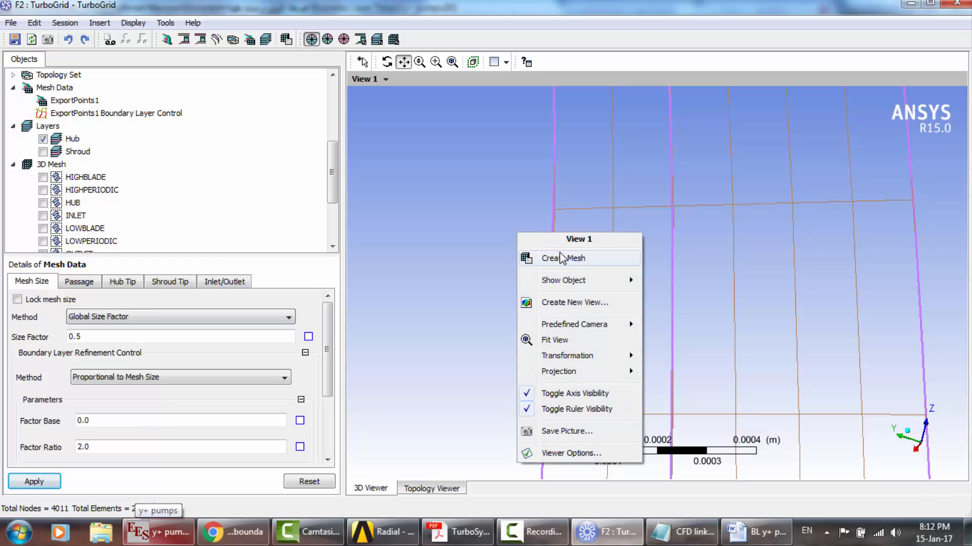
left_click(559, 253)
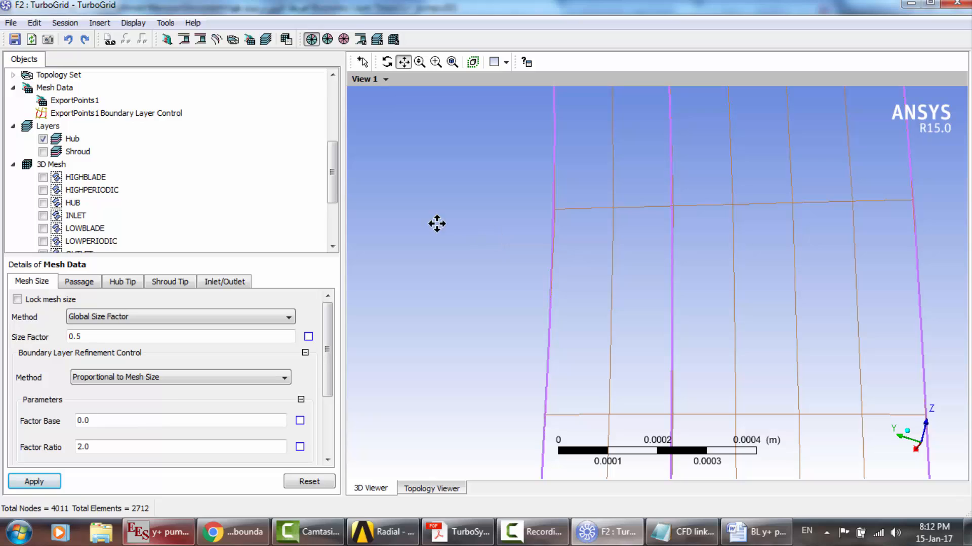
left_click_drag(336, 175, 338, 203)
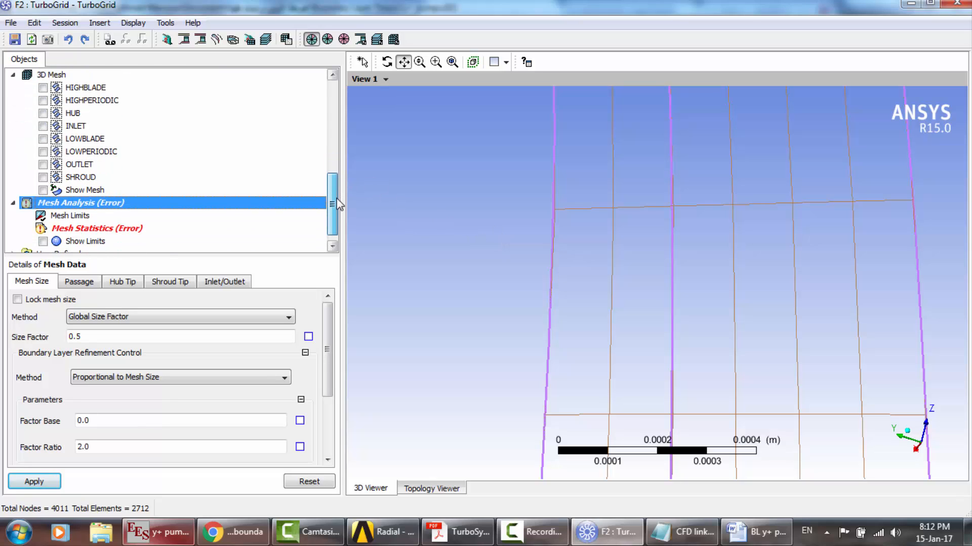
double_click(172, 230)
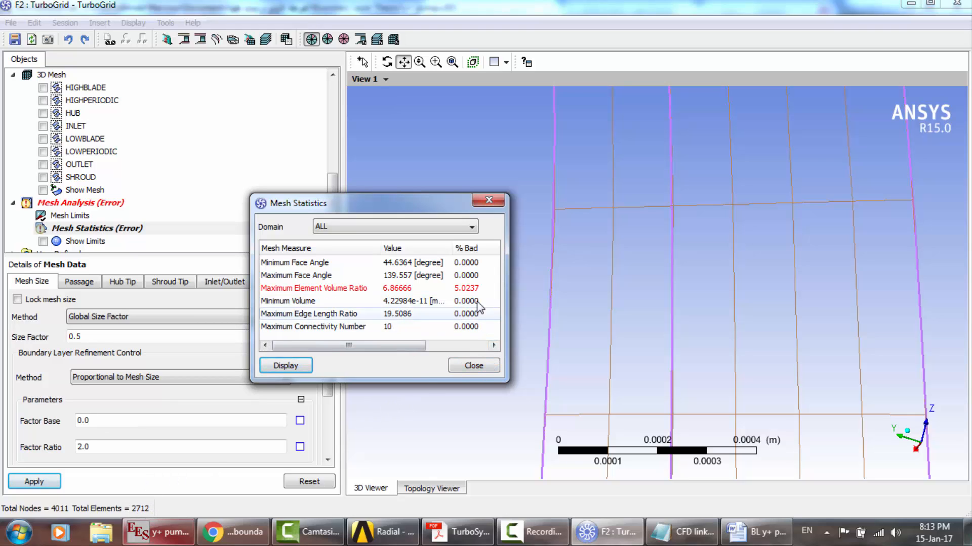
left_click(474, 366)
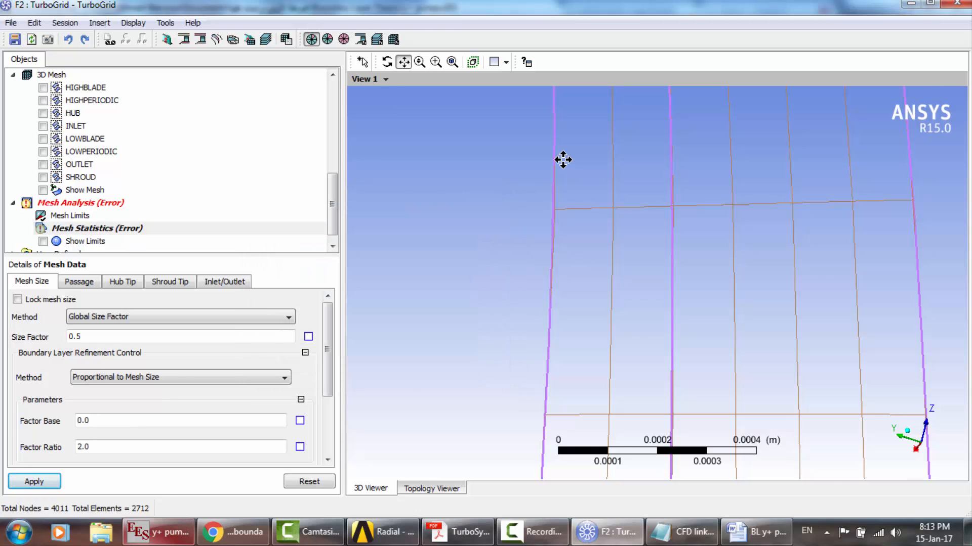
Display the HIGHBLADE, HIGHPERIODIC, HUB, INLET, LOWBLADE, LOWPERIODIC, OUTLET and SHROUD surfaces of the 3D mesh.
scroll(563, 160, "down", 5)
scroll(562, 160, "down", 4)
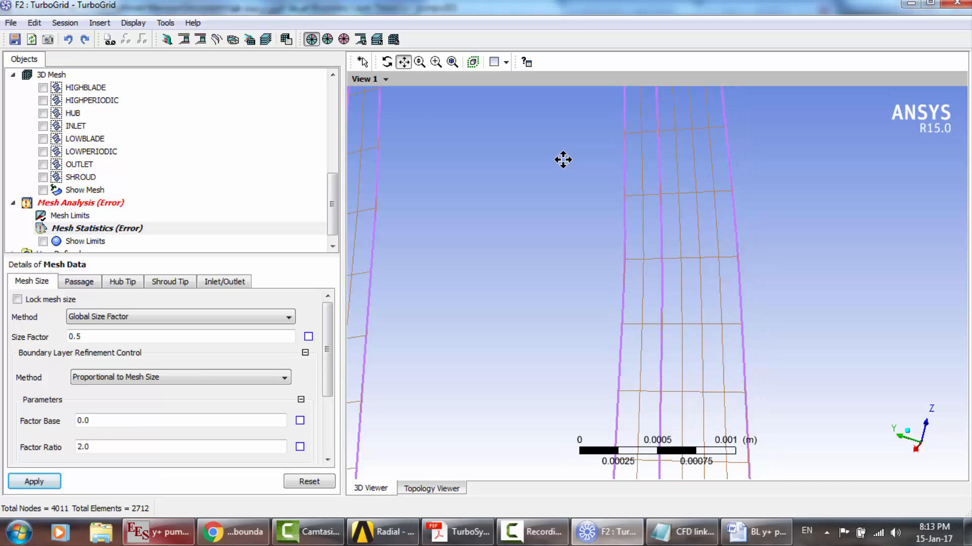
scroll(562, 160, "down", 7)
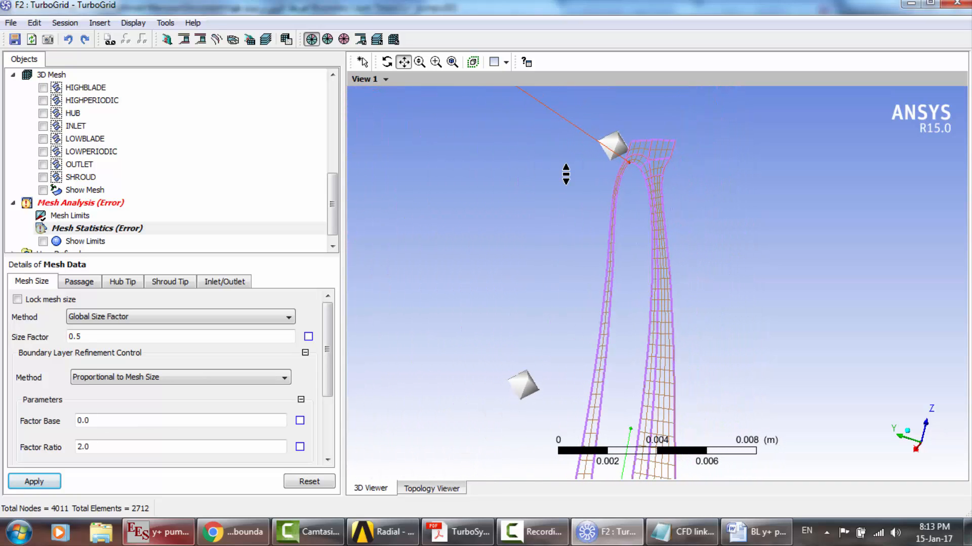
left_click(49, 90)
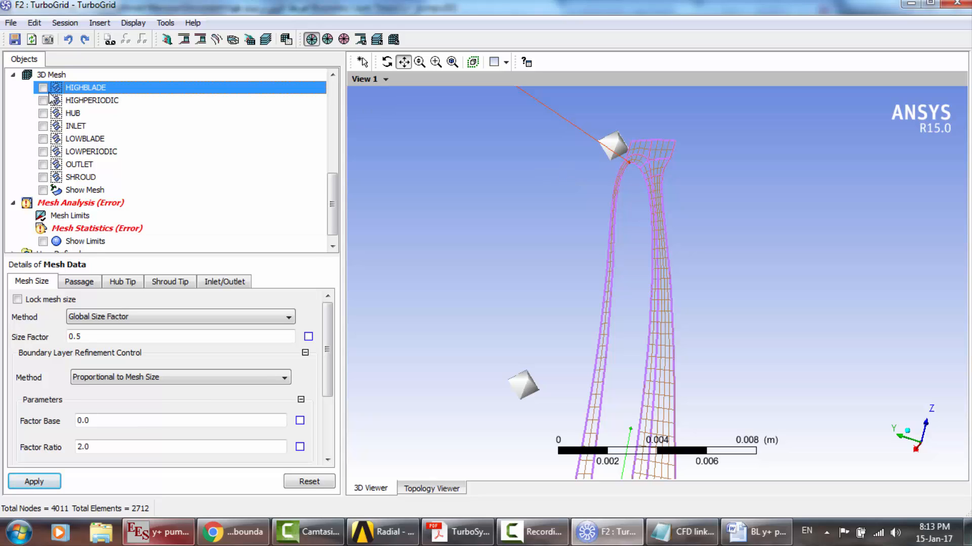
left_click(43, 101)
left_click(43, 88)
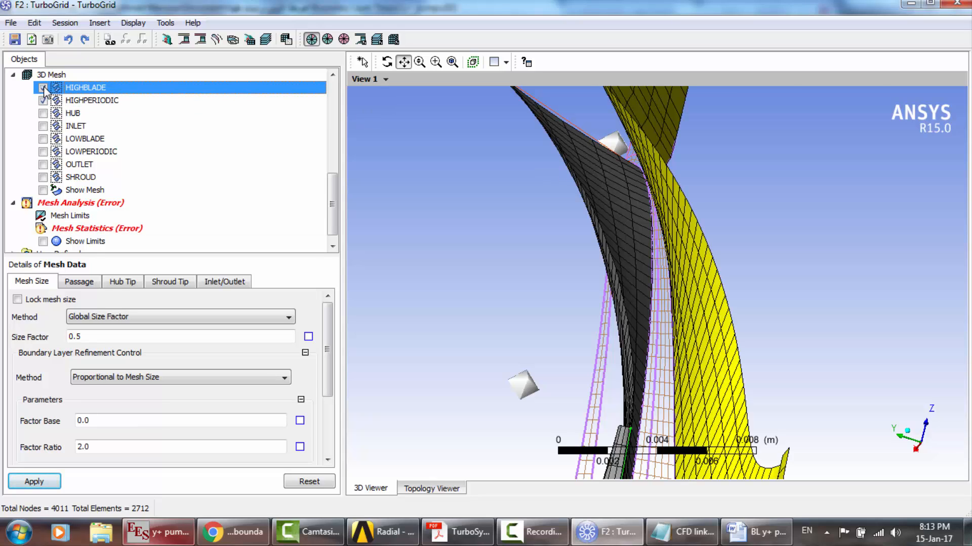
left_click(56, 113)
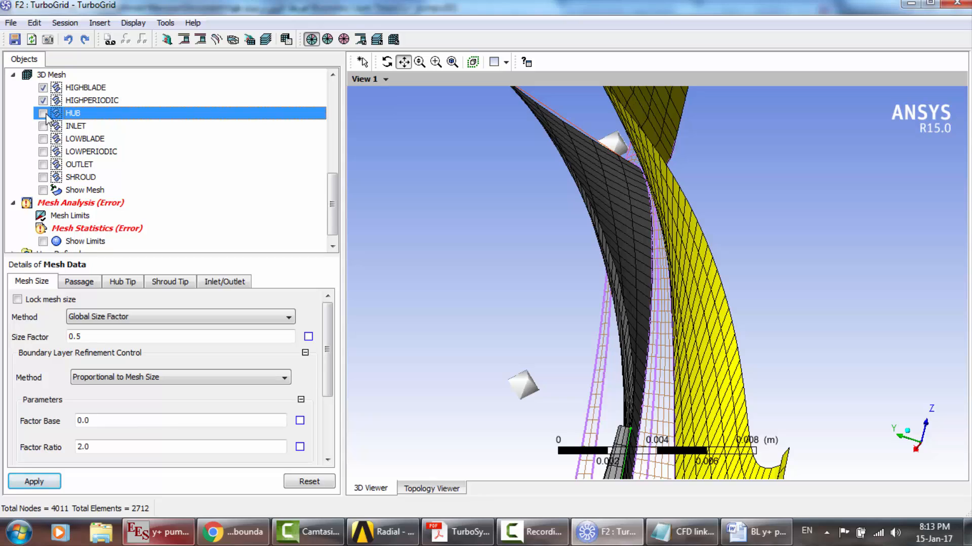
left_click(43, 114)
left_click(43, 139)
left_click(43, 126)
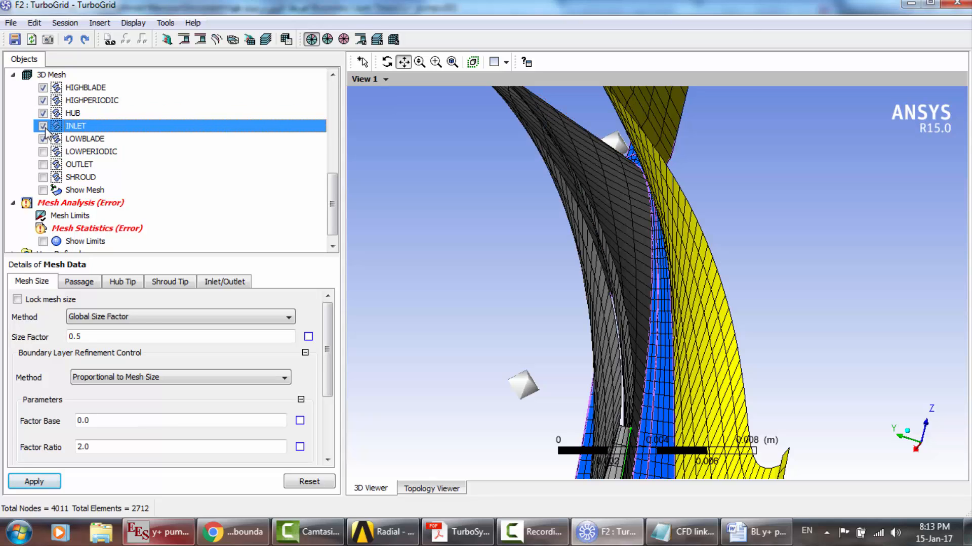
left_click(43, 152)
left_click(43, 164)
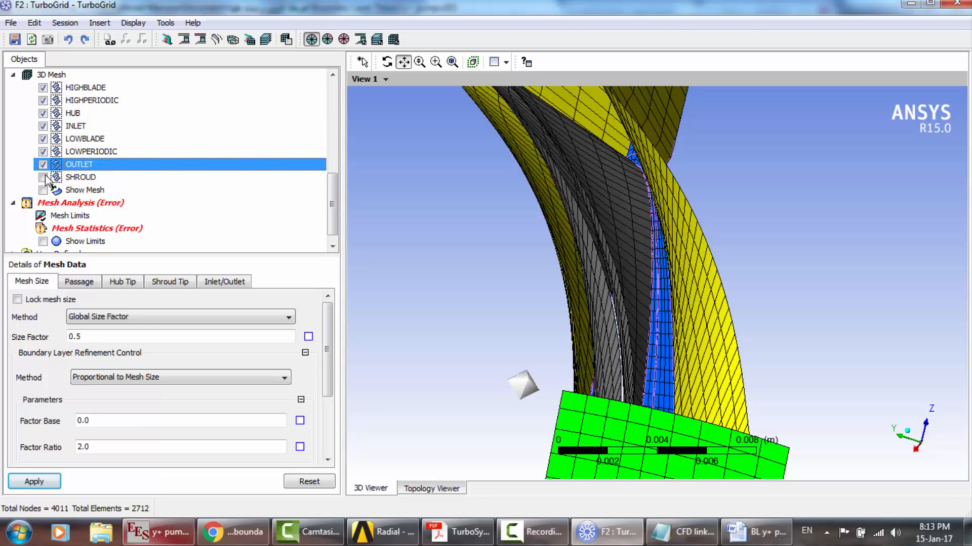
left_click(43, 177)
left_click(43, 189)
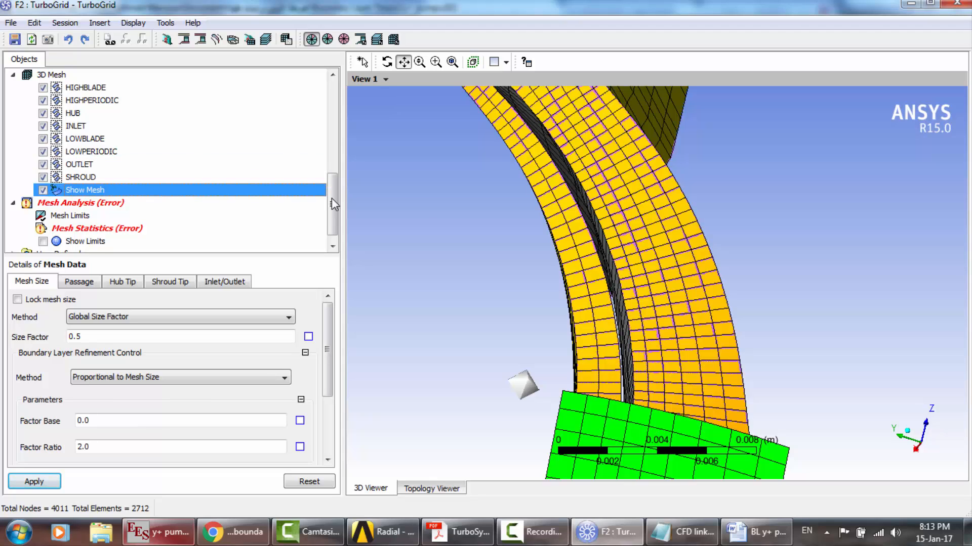
left_click(510, 231)
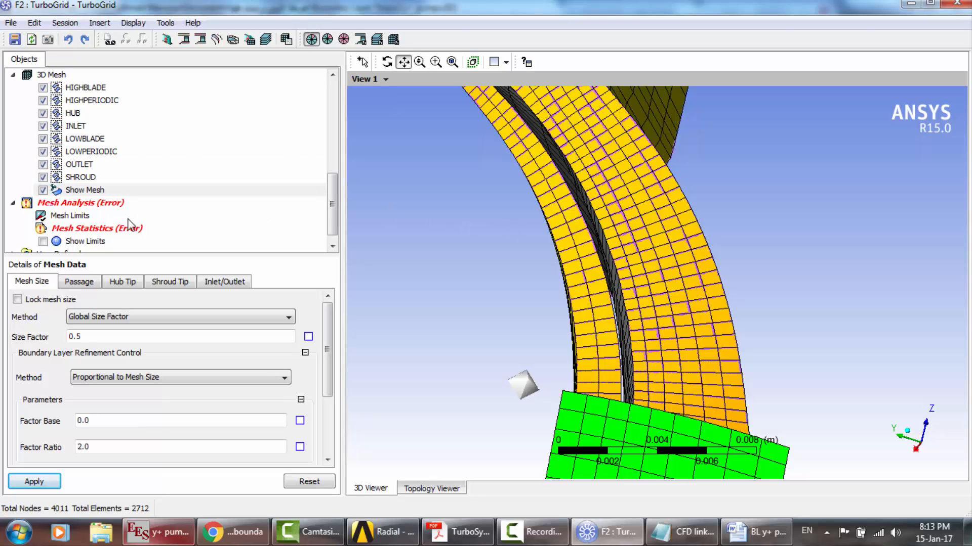
left_click(43, 190)
Inspect the whole passage mesh from its periodic side and display all blade instances.
left_click(441, 241)
scroll(440, 241, "down", 5)
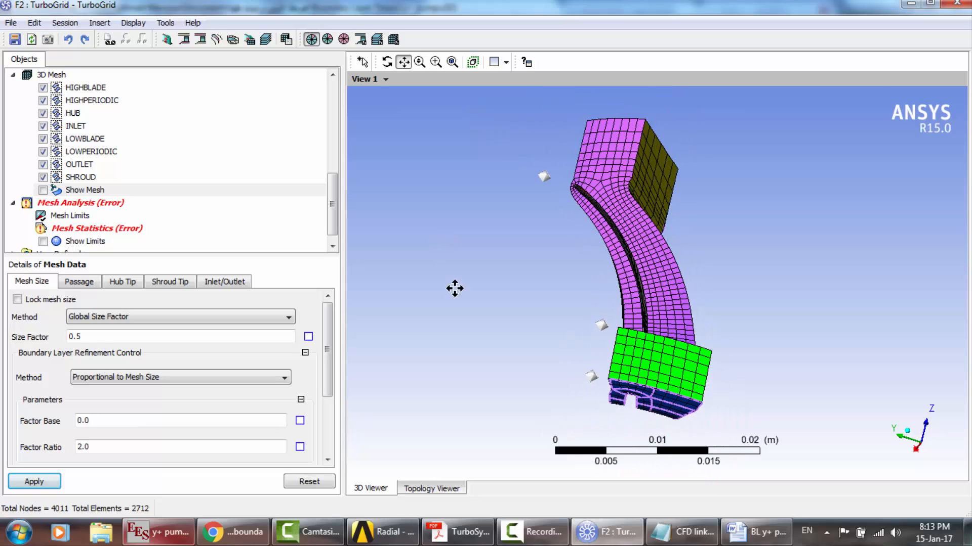
left_click(387, 62)
left_click_drag(608, 302, 481, 296)
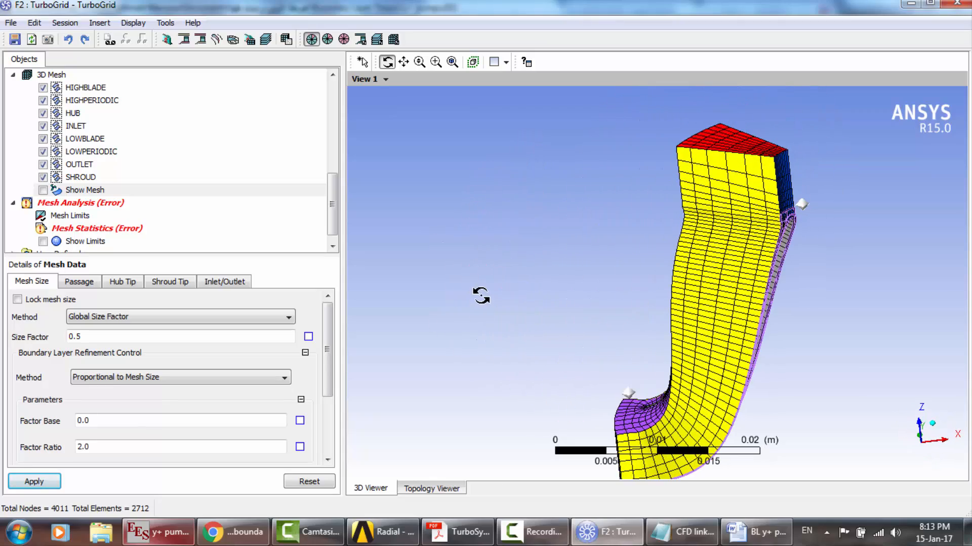
left_click(344, 40)
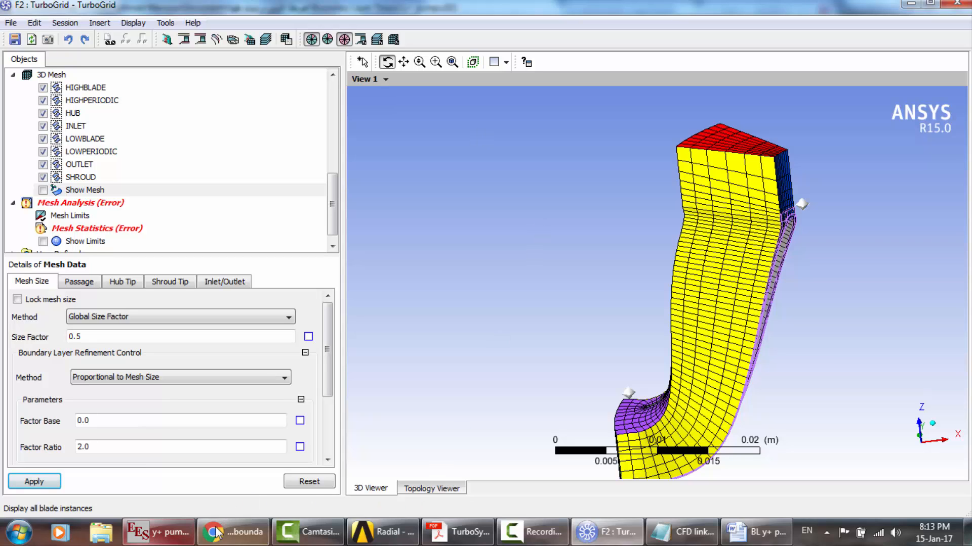
Switch to EES, review the diameter D and inlet velocity V entries, and solve the equations for the first layer thickness.
left_click(167, 532)
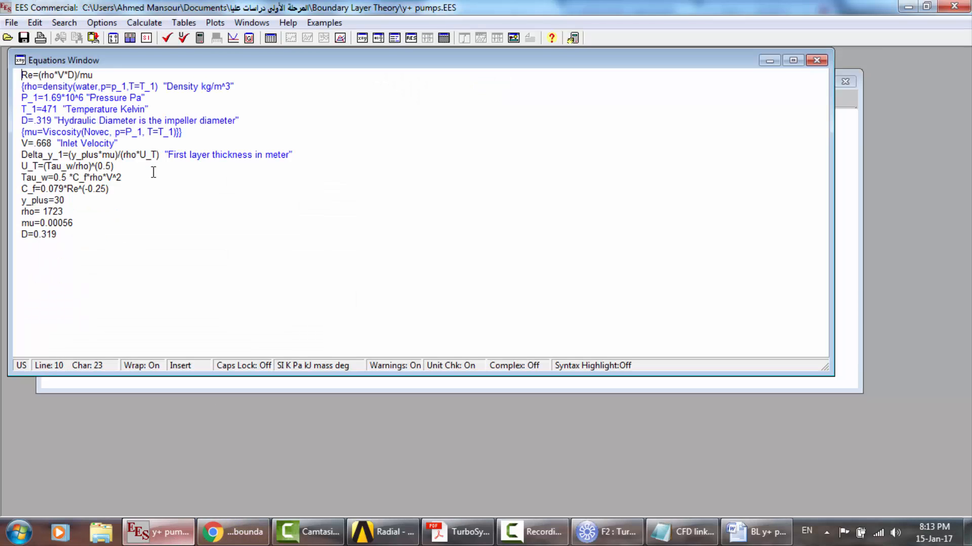
left_click(105, 178)
left_click_drag(62, 233, 37, 234)
left_click_drag(53, 144, 40, 143)
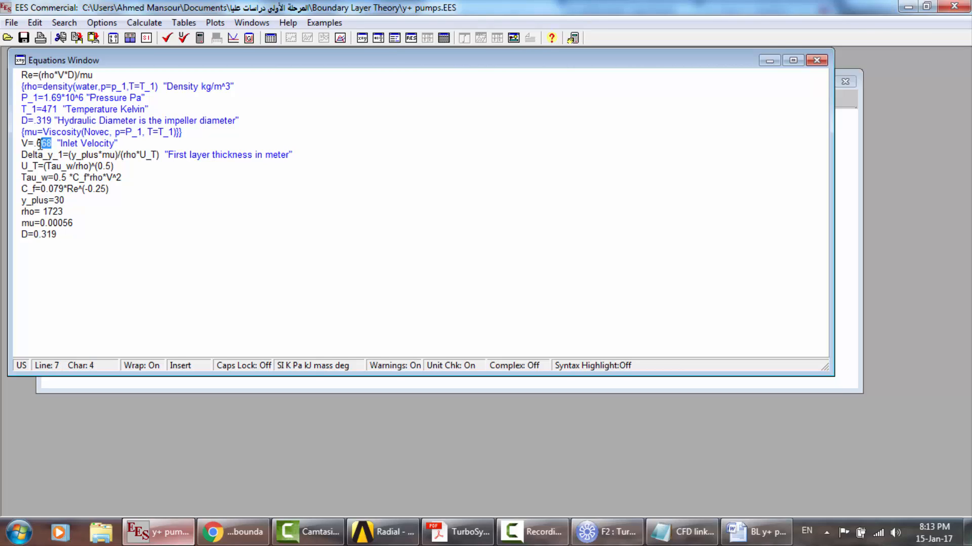
left_click(200, 38)
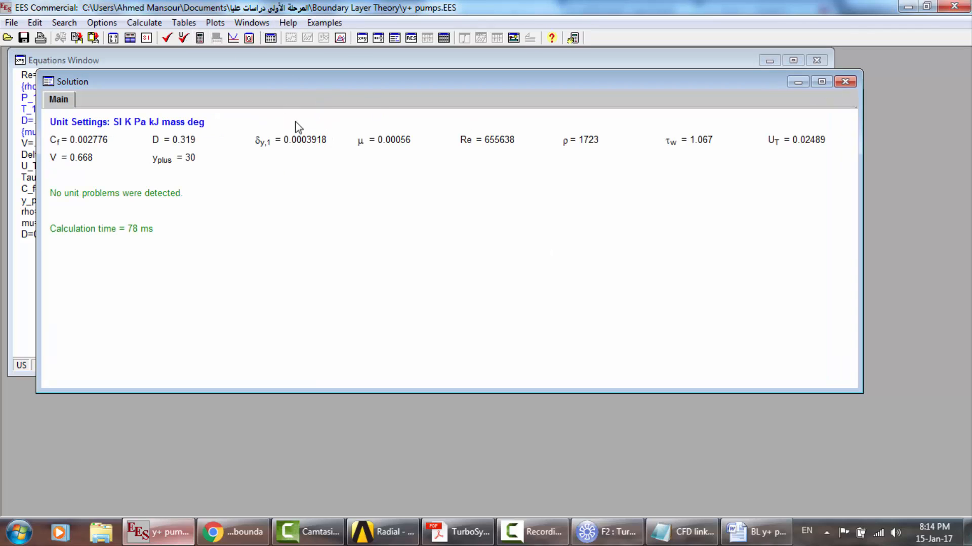
left_click(361, 38)
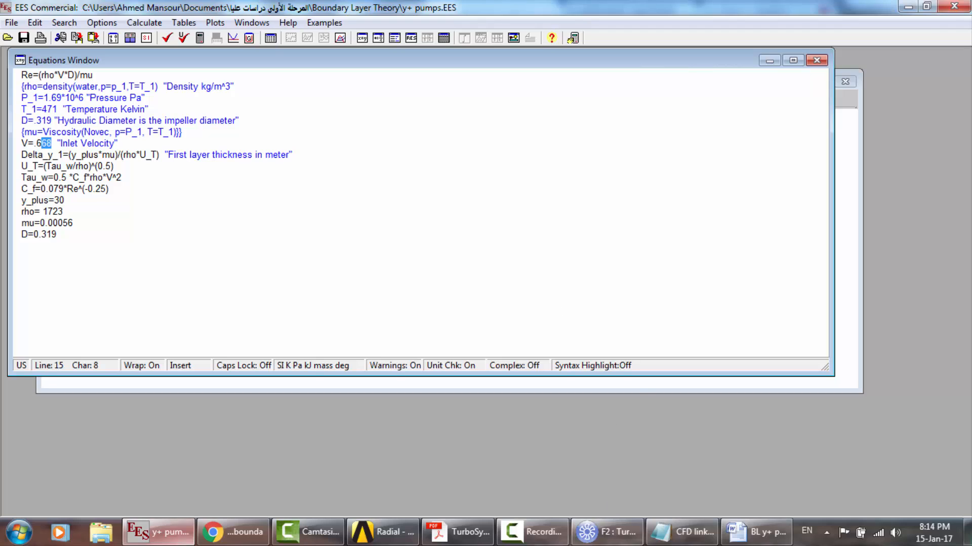
Return to TurboGrid and examine the full wheel's surface mesh, closing in on the shroud cells between adjacent blades.
left_click(607, 532)
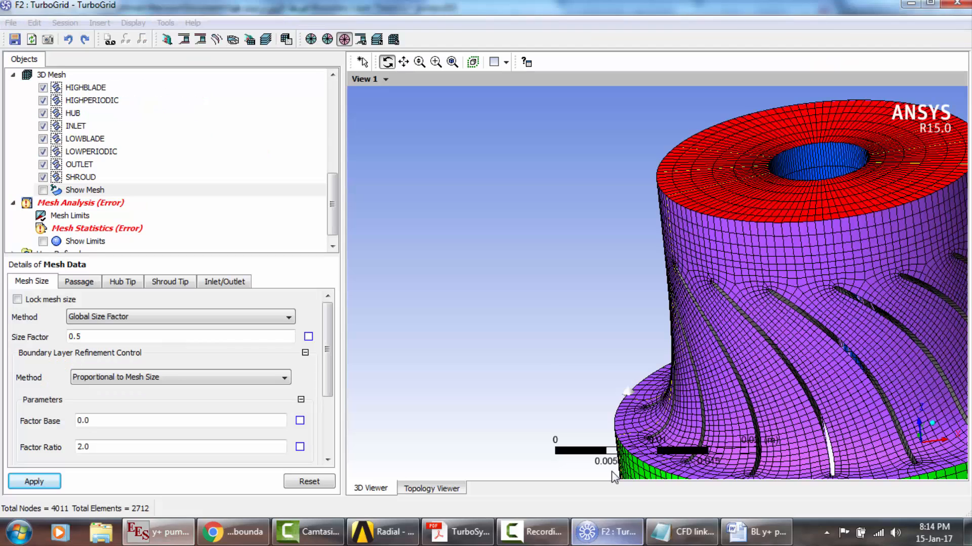
left_click(403, 62)
left_click_drag(618, 226, 489, 174)
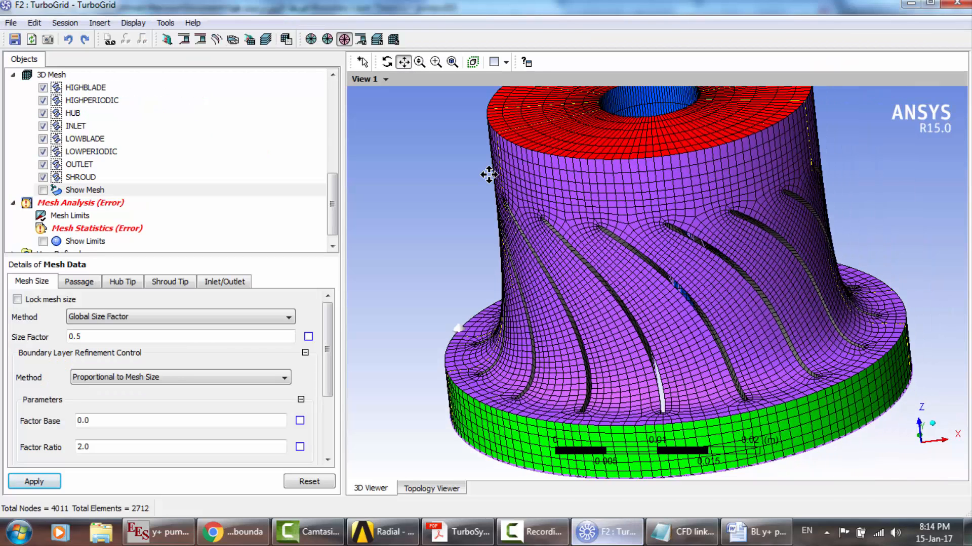
left_click_drag(694, 271, 633, 272)
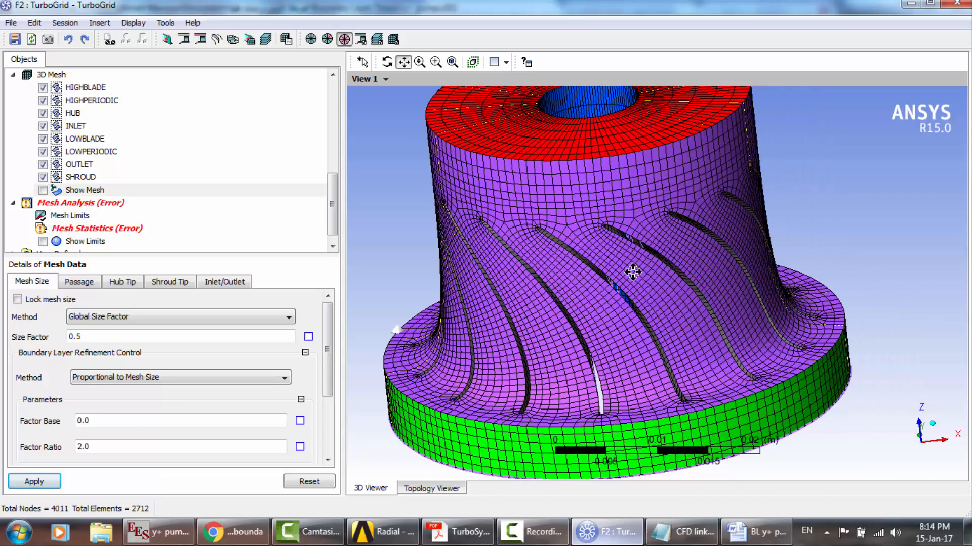
scroll(632, 272, "up", 8)
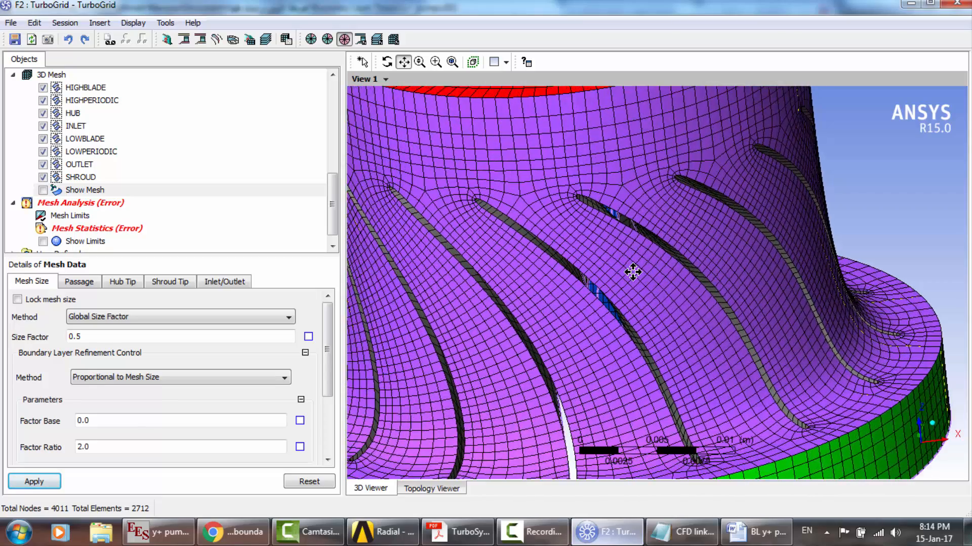
scroll(632, 272, "up", 5)
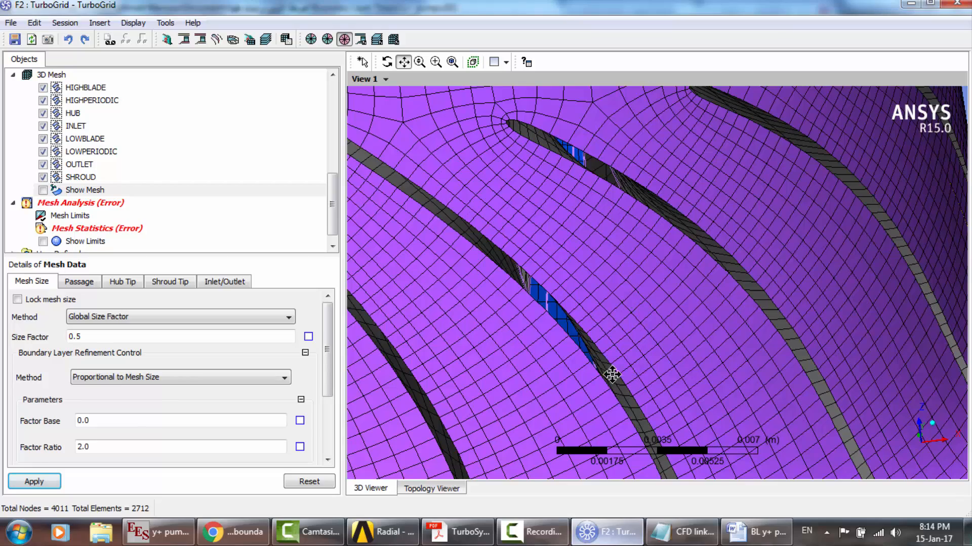
scroll(608, 358, "up", 6)
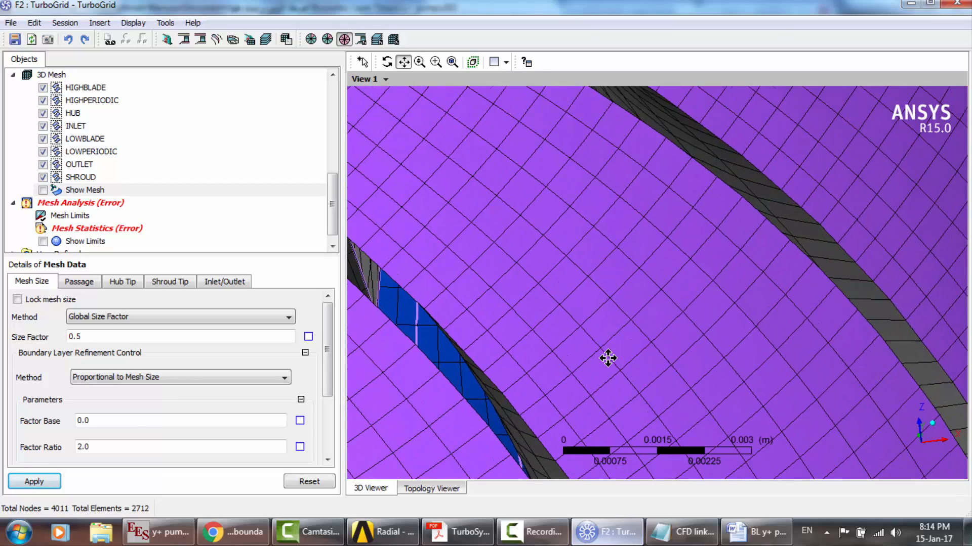
scroll(563, 375, "up", 4)
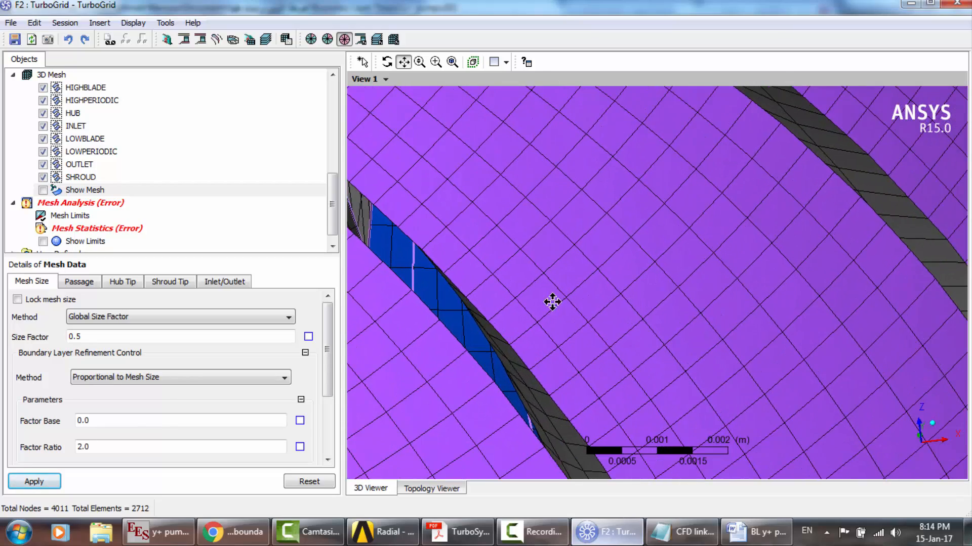
scroll(547, 303, "up", 1)
scroll(555, 316, "up", 1)
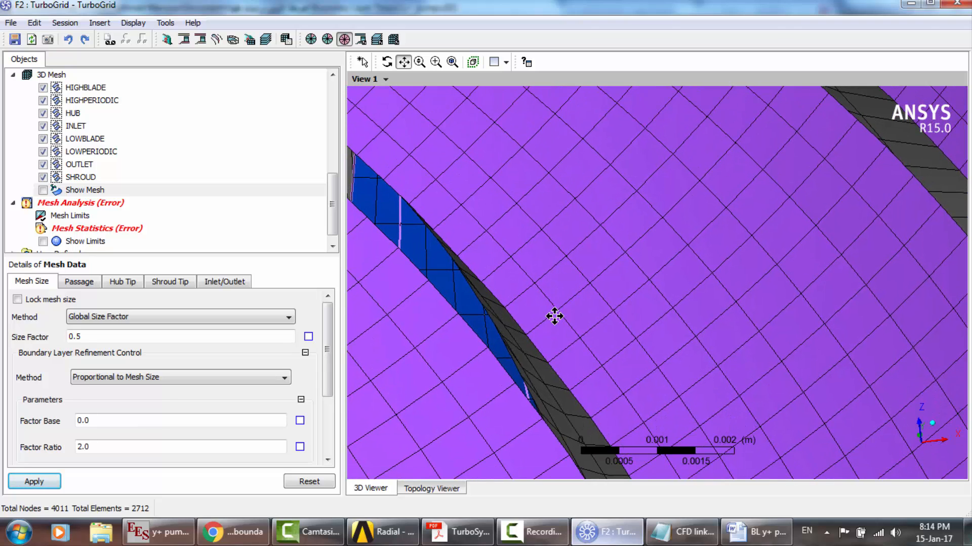
scroll(554, 316, "up", 4)
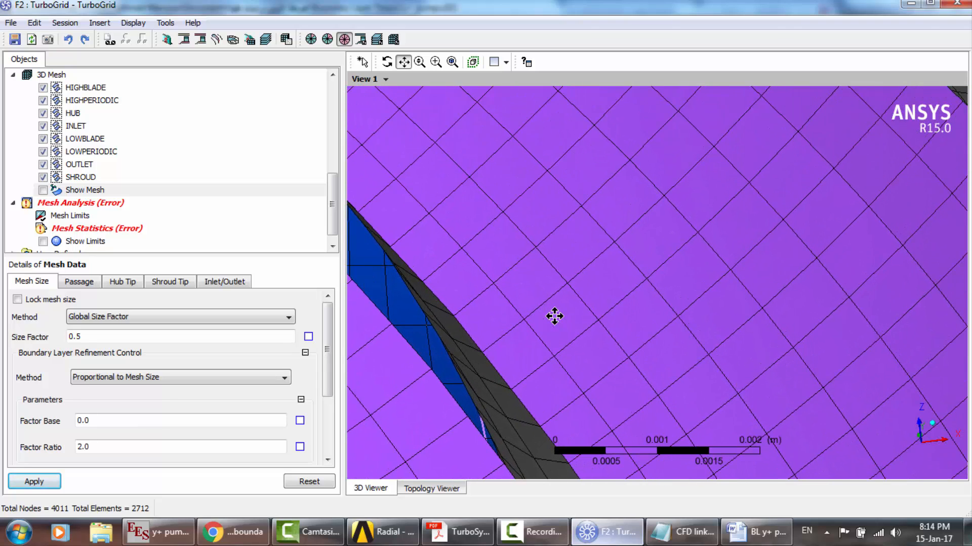
Examine the shroud cells along a blade and across the full wheel, and review the 3D mesh statistics for all domains.
left_click_drag(512, 357, 571, 362)
scroll(570, 362, "down", 4)
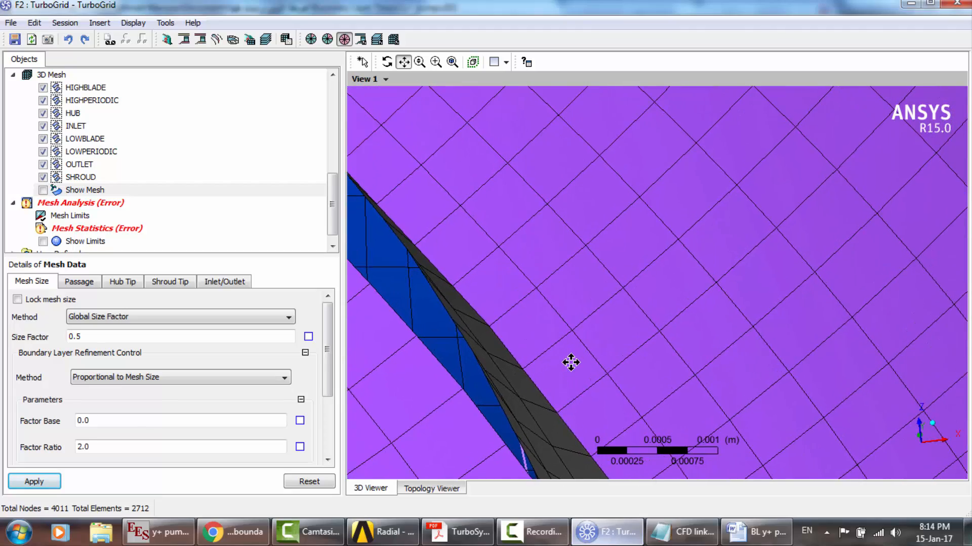
scroll(572, 372, "down", 8)
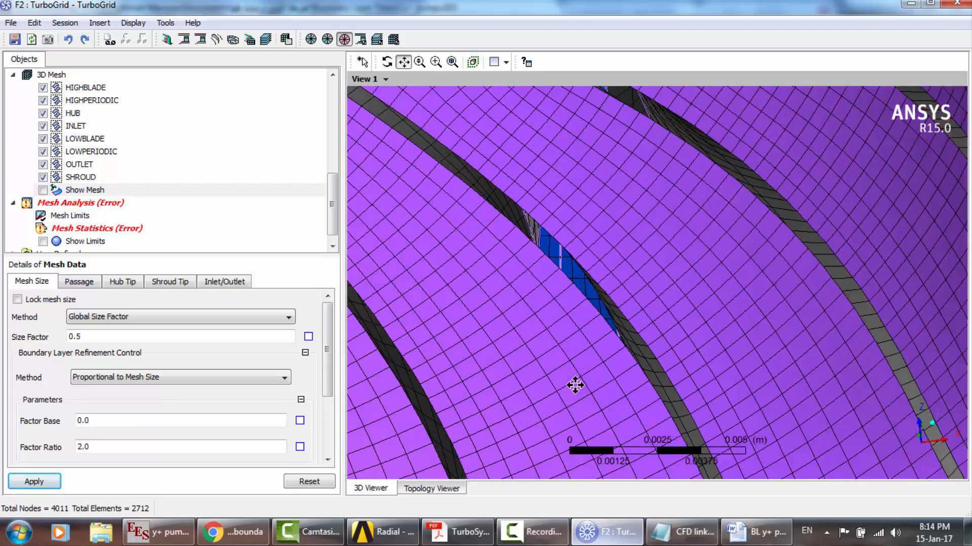
scroll(576, 393, "down", 6)
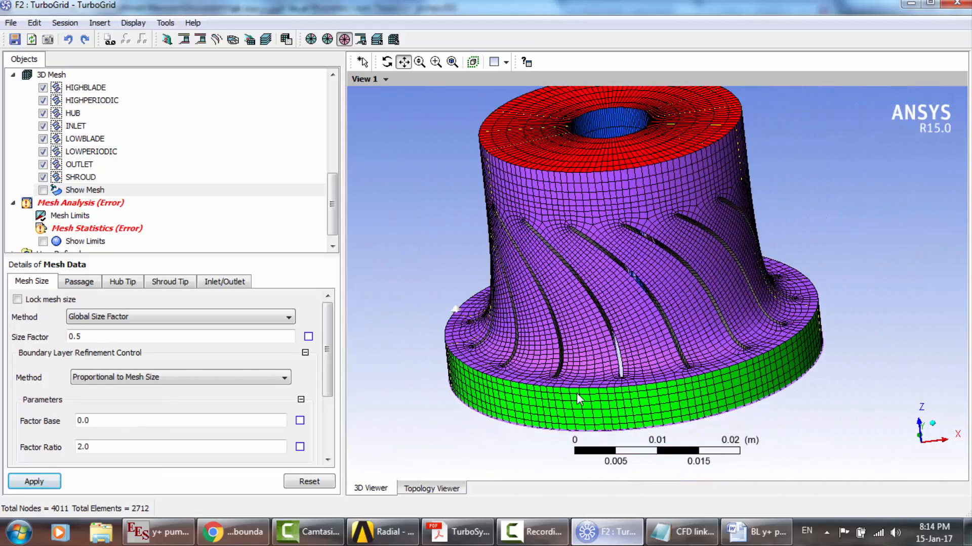
double_click(136, 230)
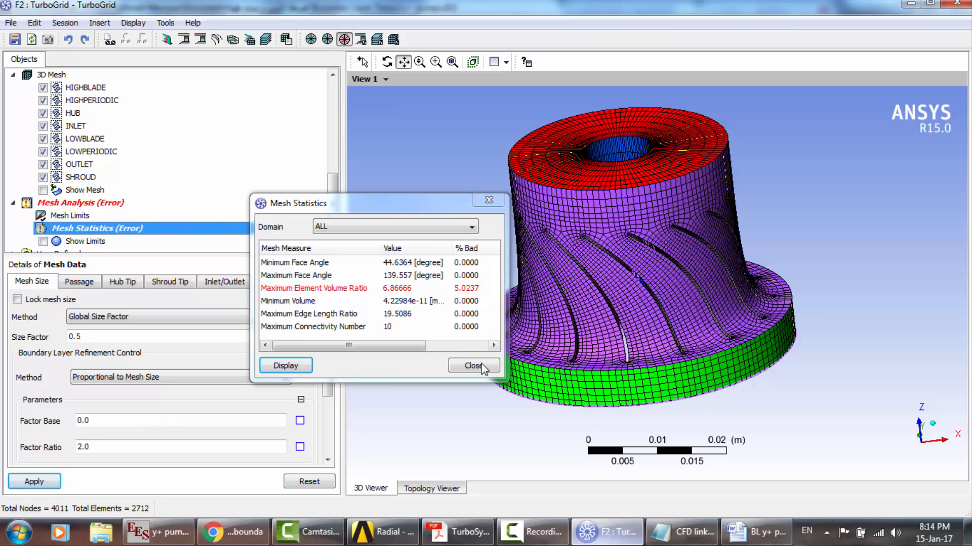
left_click(474, 365)
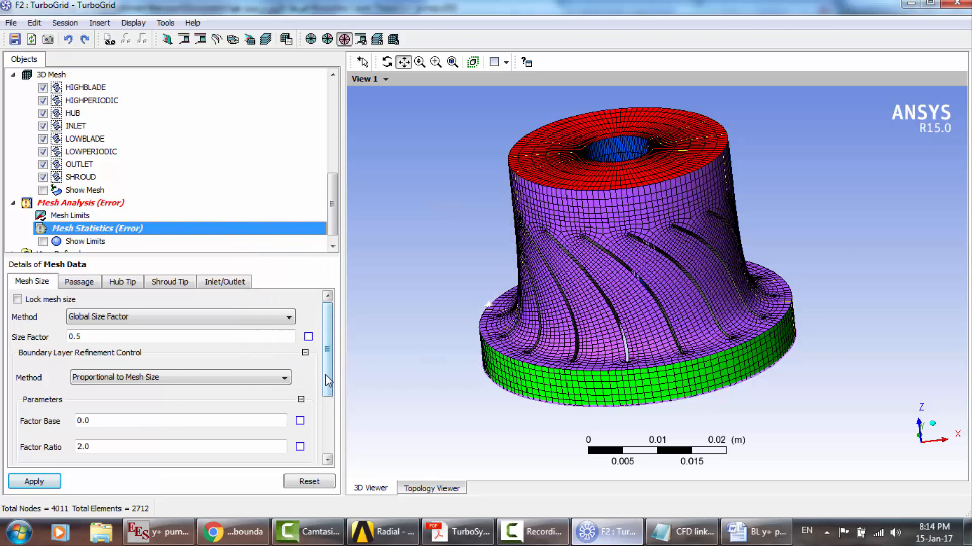
scroll(328, 380, "down", 4)
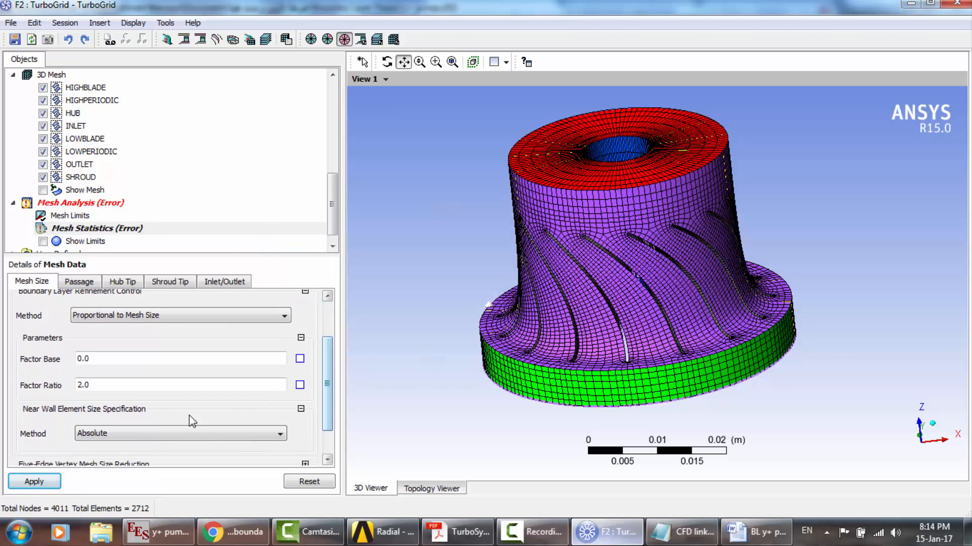
Search the computer for TurboGrid files and open the ANSYS TurboGrid Tutorials_2.pdf document.
left_click(19, 532)
type("tur")
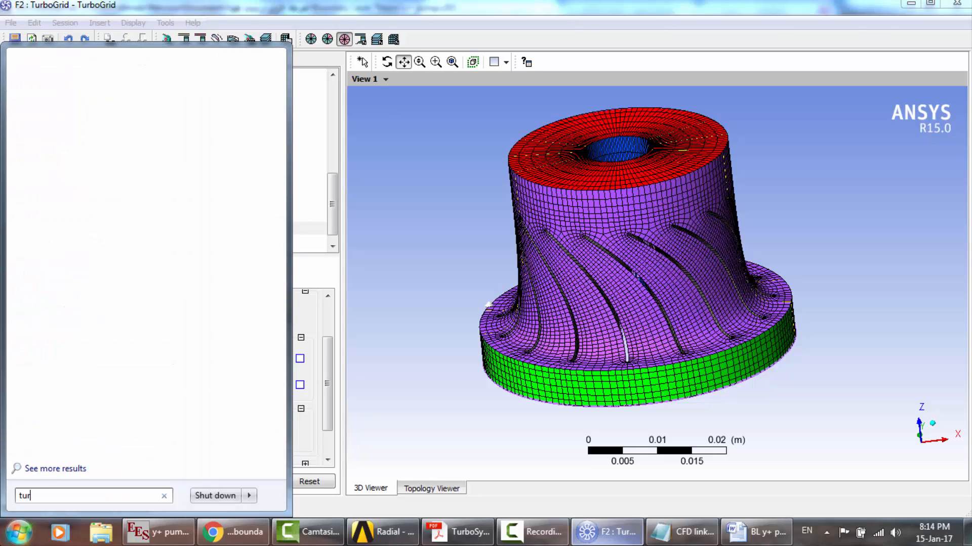
type("bogr")
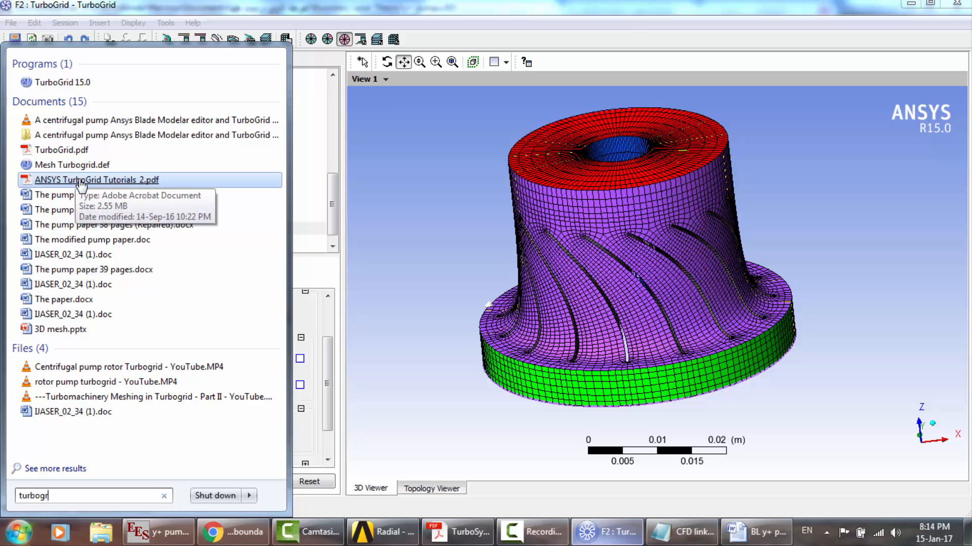
key("Escape")
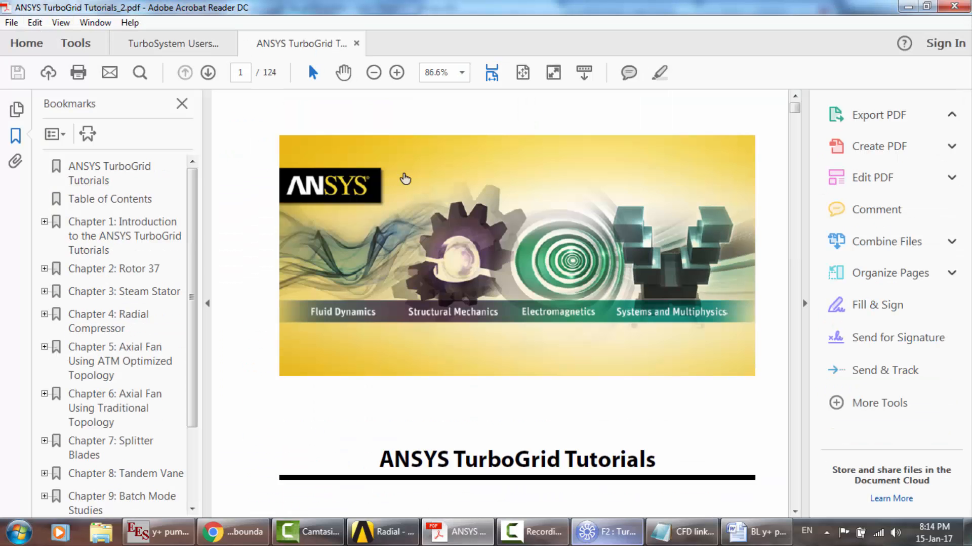
Go to Chapter 2: Rotor 37 in the tutorial and find section 2.6, Reviewing the Mesh Data Settings.
scroll(404, 178, "down", 3)
scroll(404, 178, "down", 15)
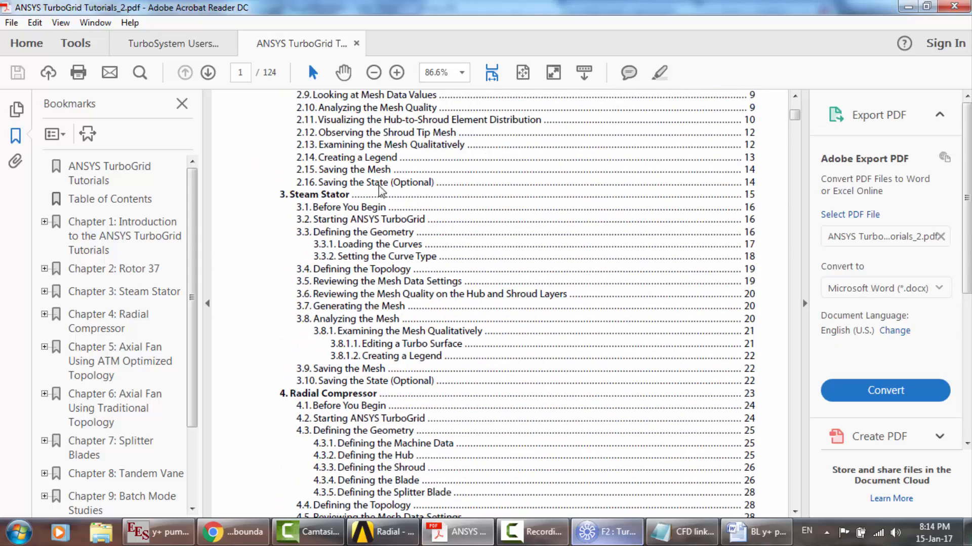
left_click(133, 270)
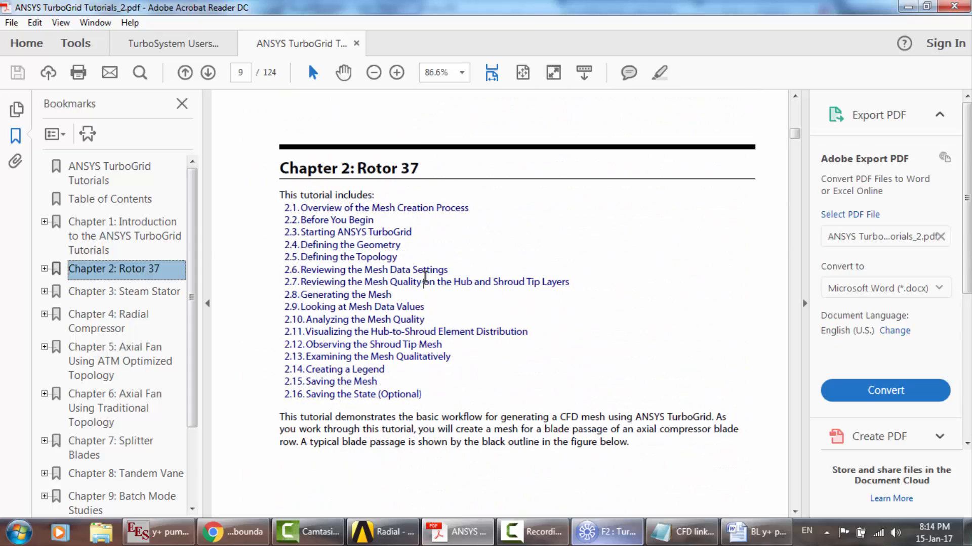
scroll(425, 276, "down", 3)
scroll(424, 277, "down", 20)
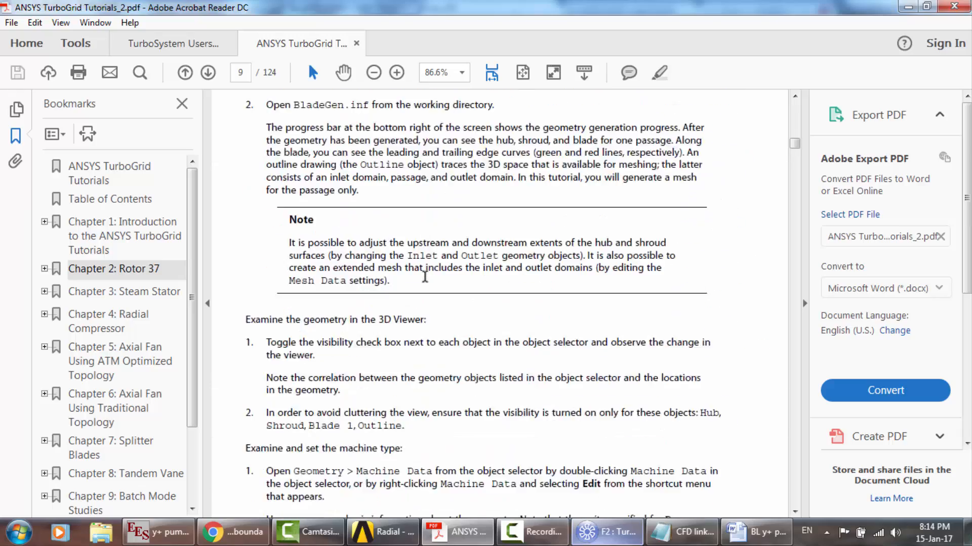
scroll(424, 277, "down", 6)
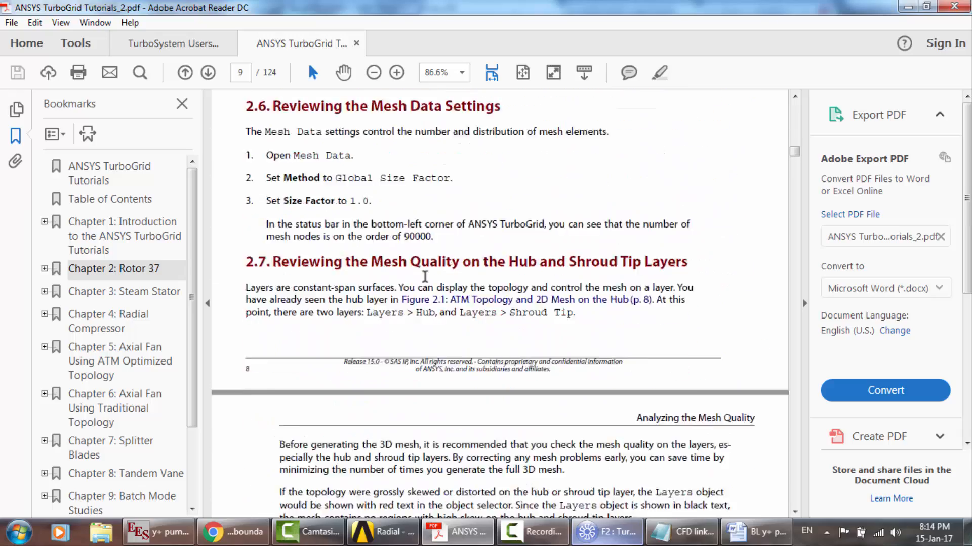
scroll(425, 276, "up", 3)
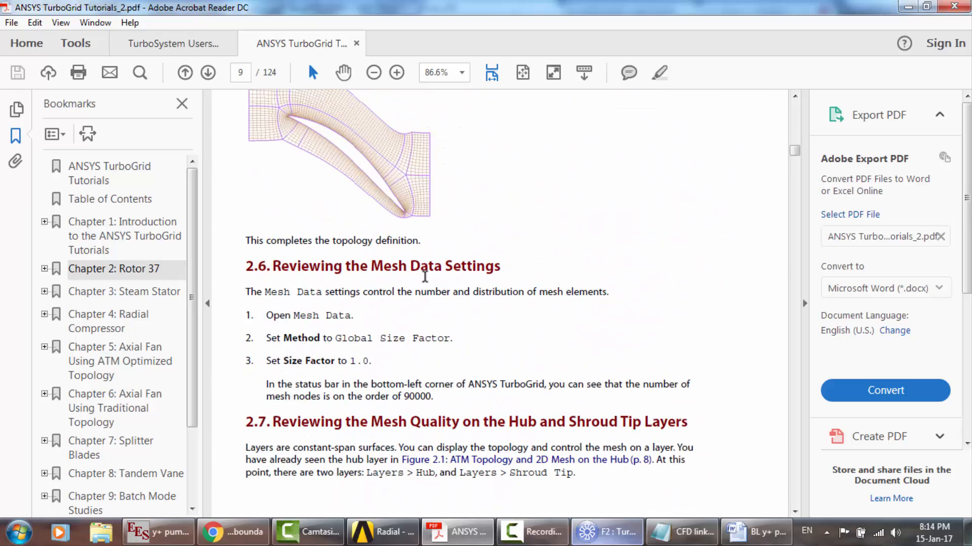
Enlarge the tutorial page to 200% and examine the 2D blade mesh figure above section 2.6.
left_click(398, 73)
left_click(398, 73)
left_click(398, 73)
left_click(398, 73)
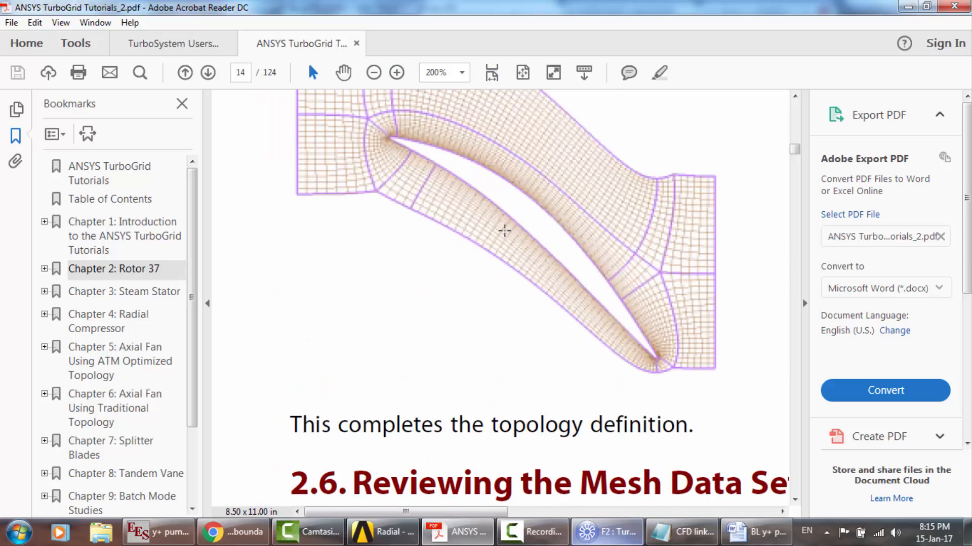
scroll(505, 232, "up", 2)
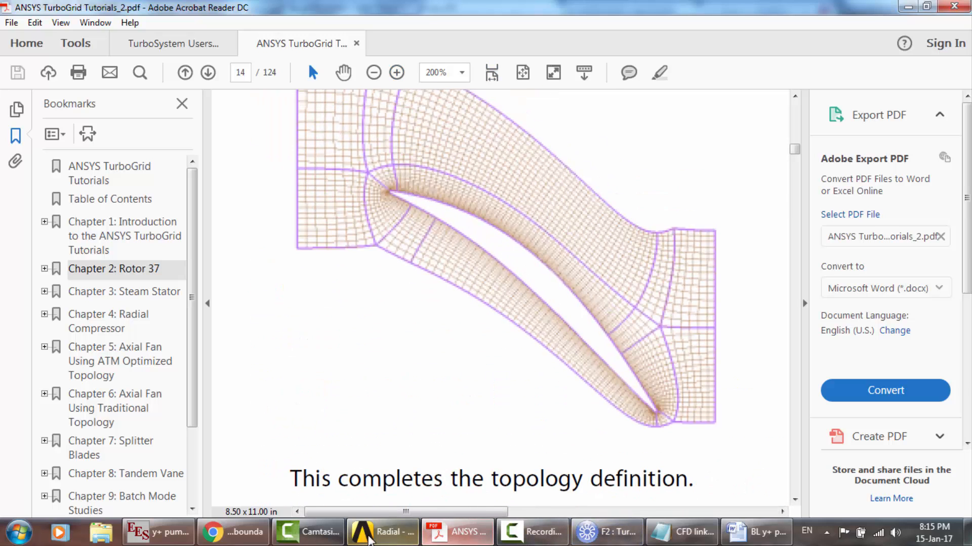
Return to TurboGrid and insert layers automatically under the Layers object.
left_click(308, 532)
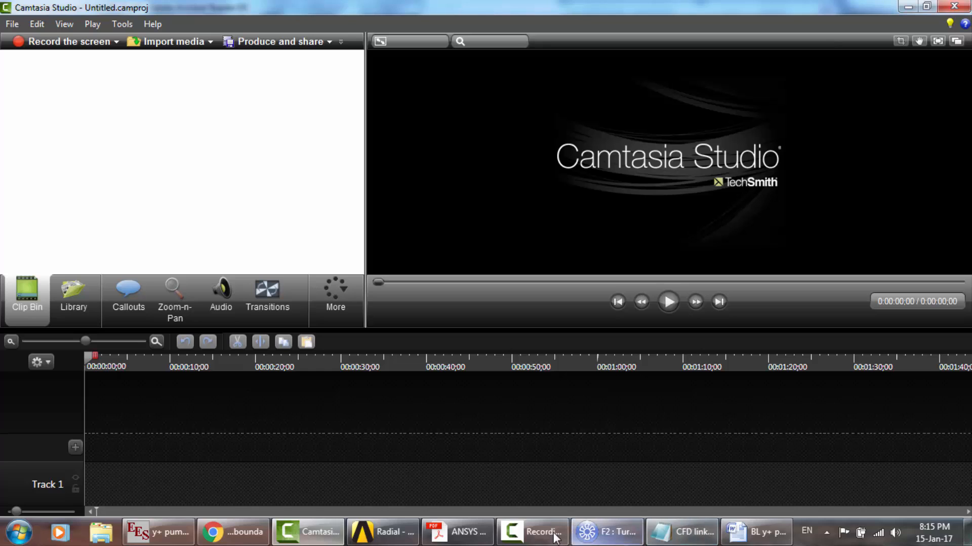
left_click(618, 540)
left_click_drag(521, 206, 499, 257)
left_click(174, 127)
scroll(174, 131, "up", 3)
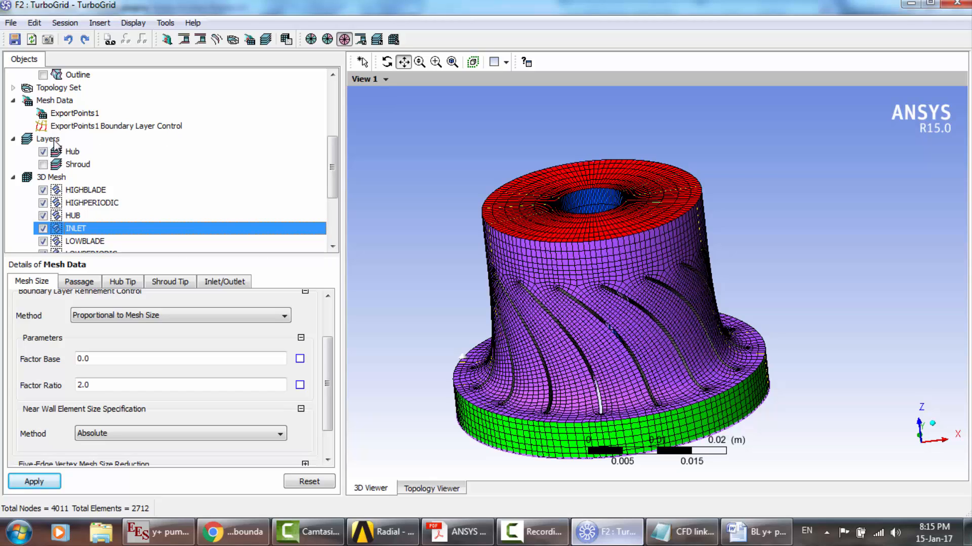
left_click(51, 141)
right_click(52, 142)
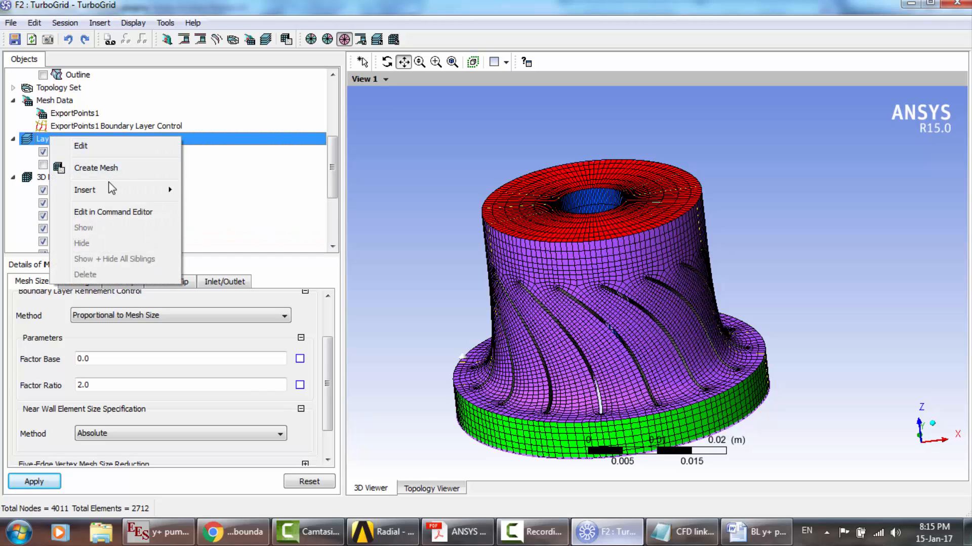
mouse_move(109, 188)
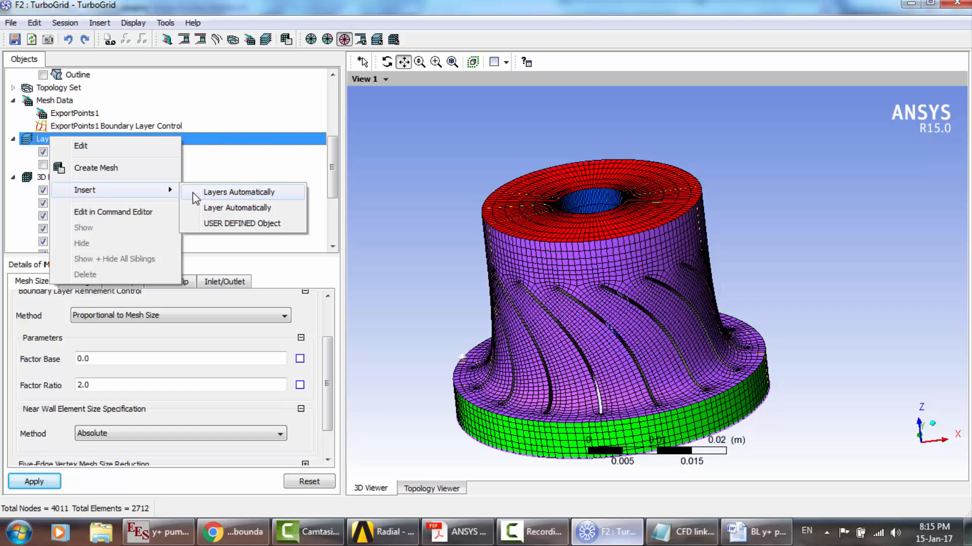
left_click(227, 187)
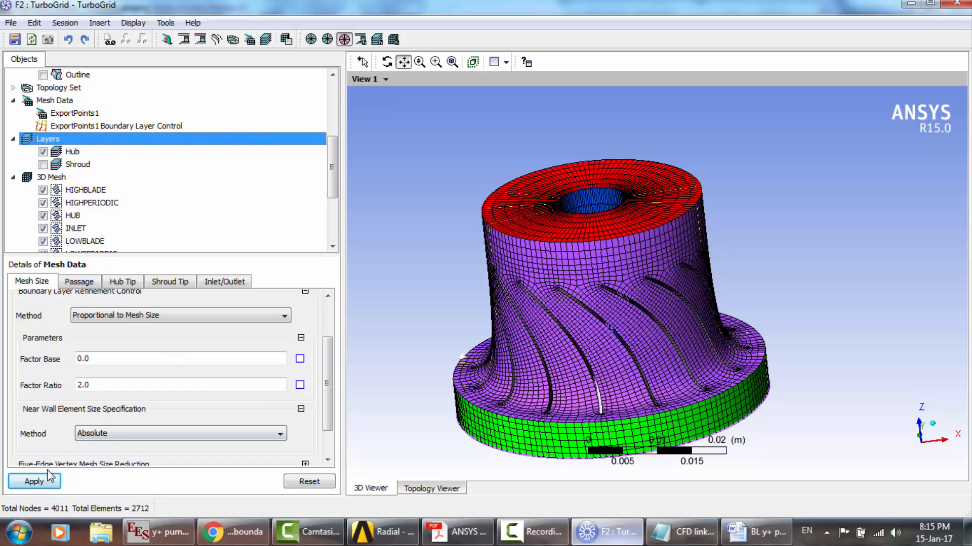
Apply the Mesh Data settings and regenerate the 3D mesh.
left_click(35, 481)
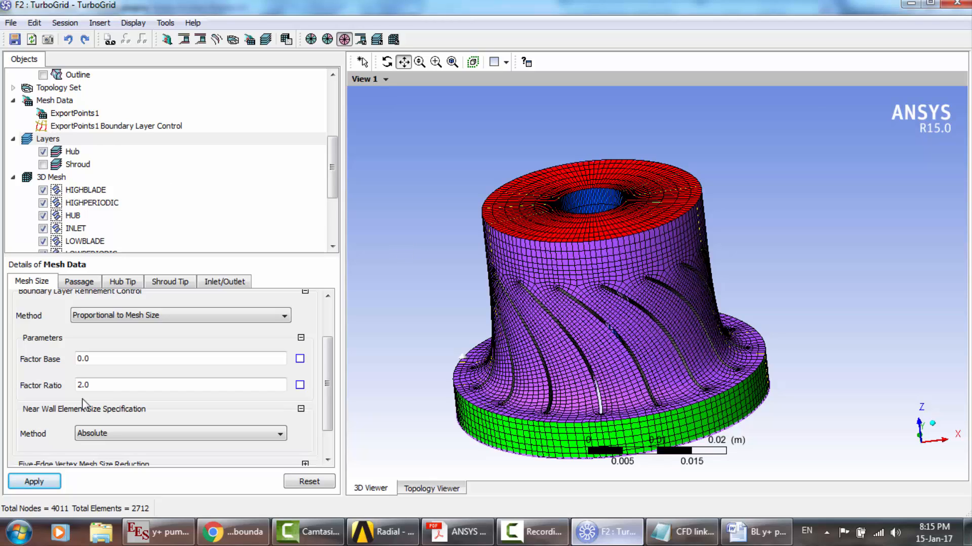
right_click(399, 236)
left_click(436, 263)
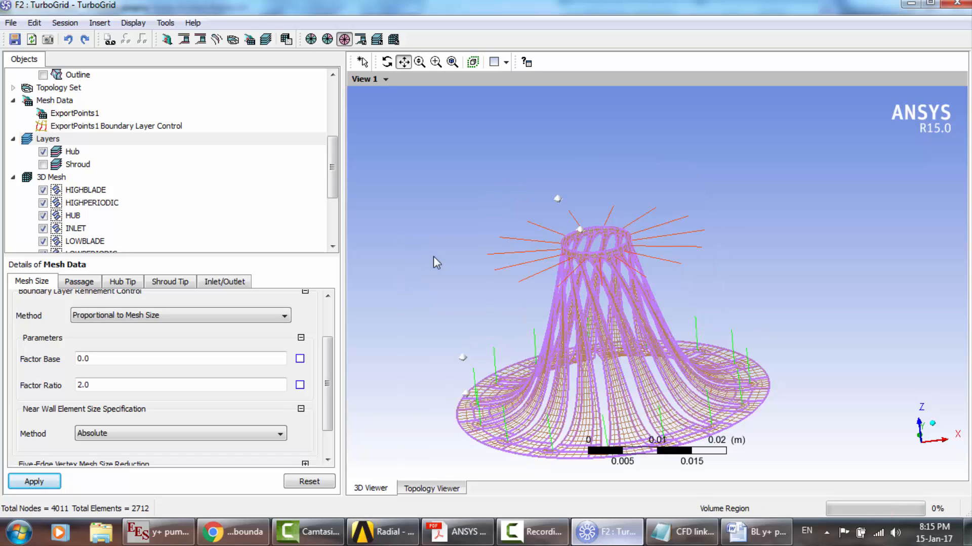
Insert a new layer directly after the Hub layer.
left_click(70, 152)
right_click(69, 153)
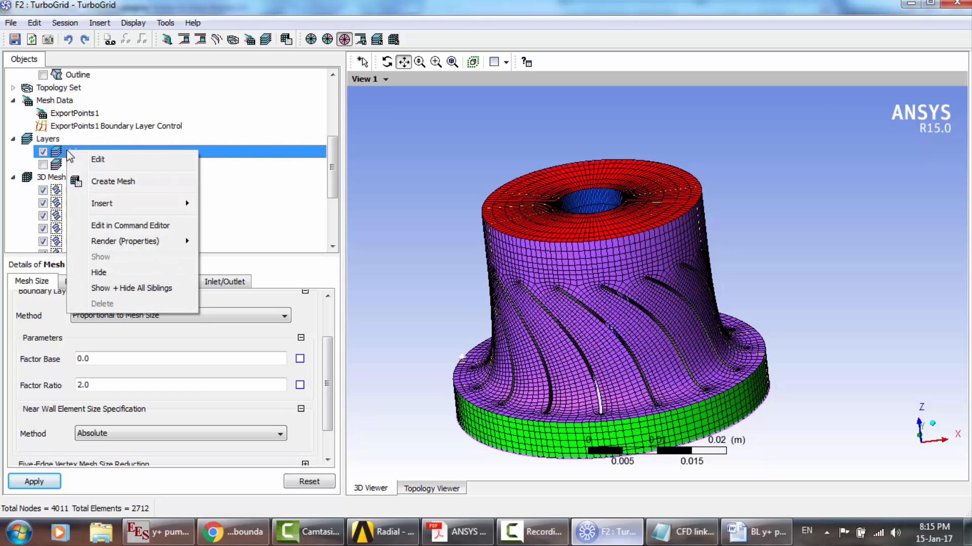
mouse_move(187, 204)
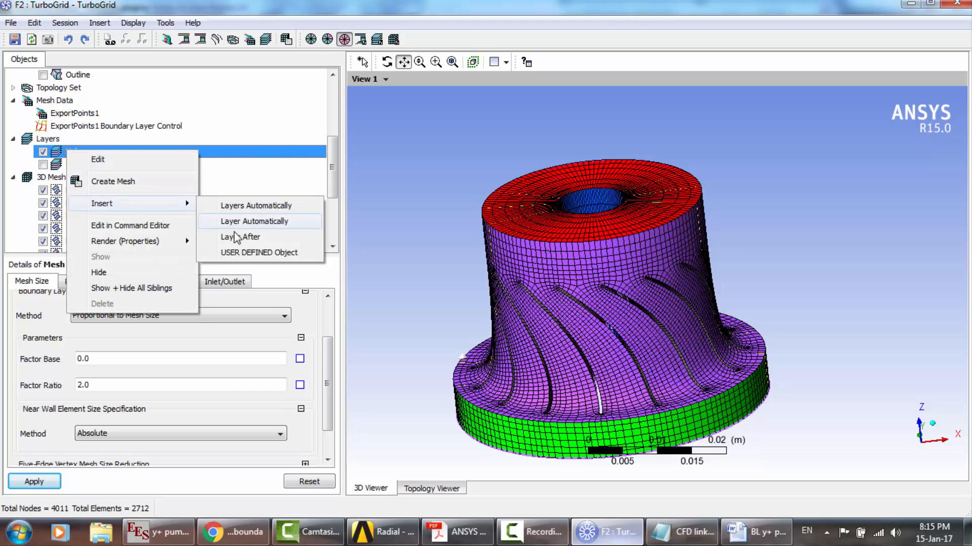
left_click(242, 238)
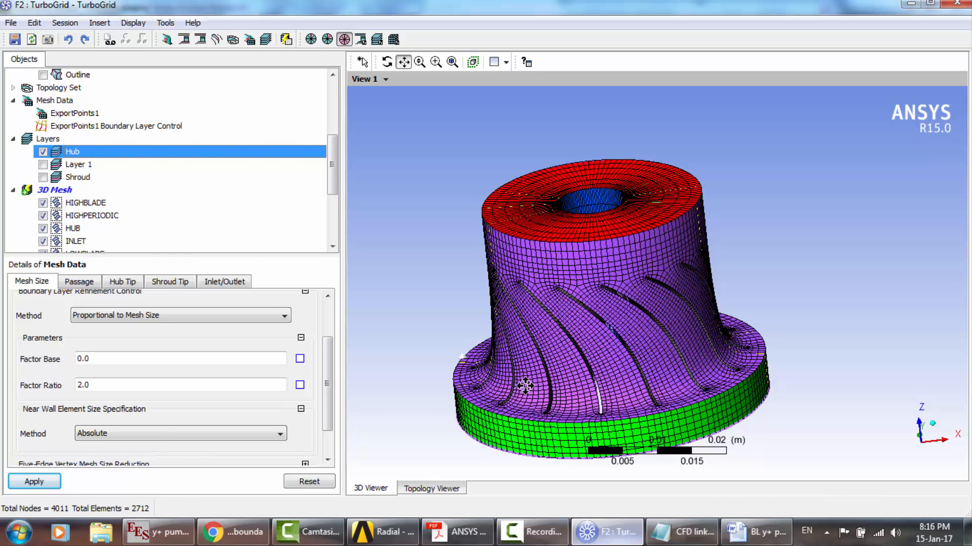
Review the face angle and aspect ratio measures of the intermediate layer and the Shroud layer.
left_click_drag(618, 260, 610, 241)
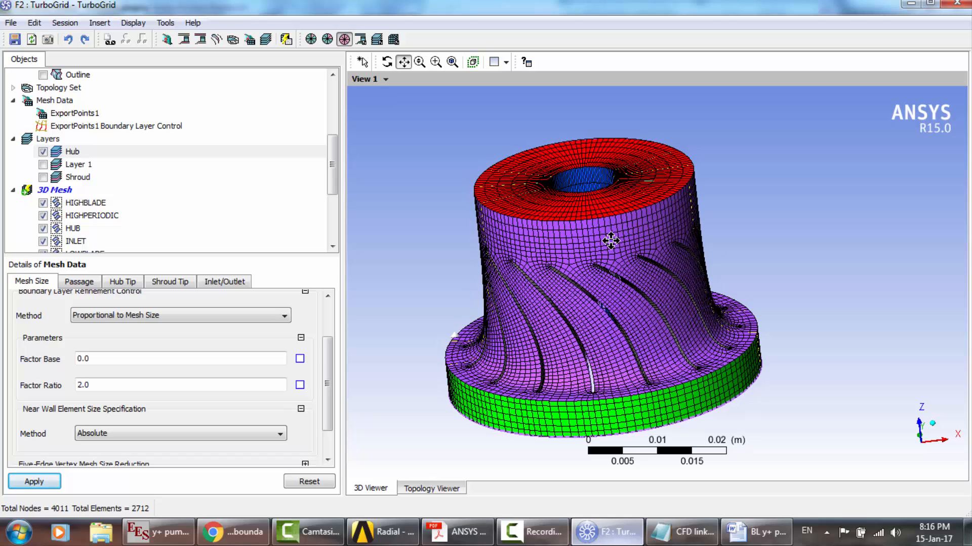
scroll(610, 241, "down", 2)
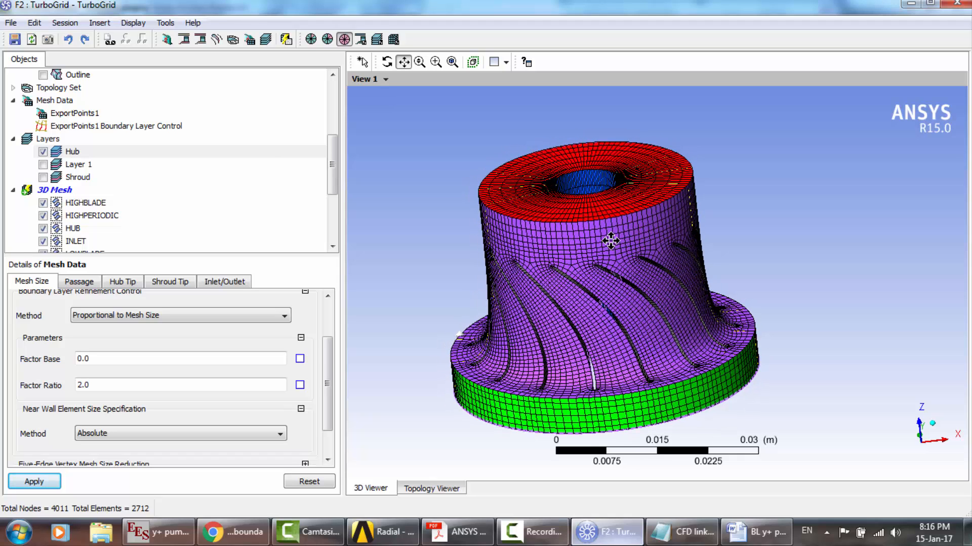
left_click(82, 165)
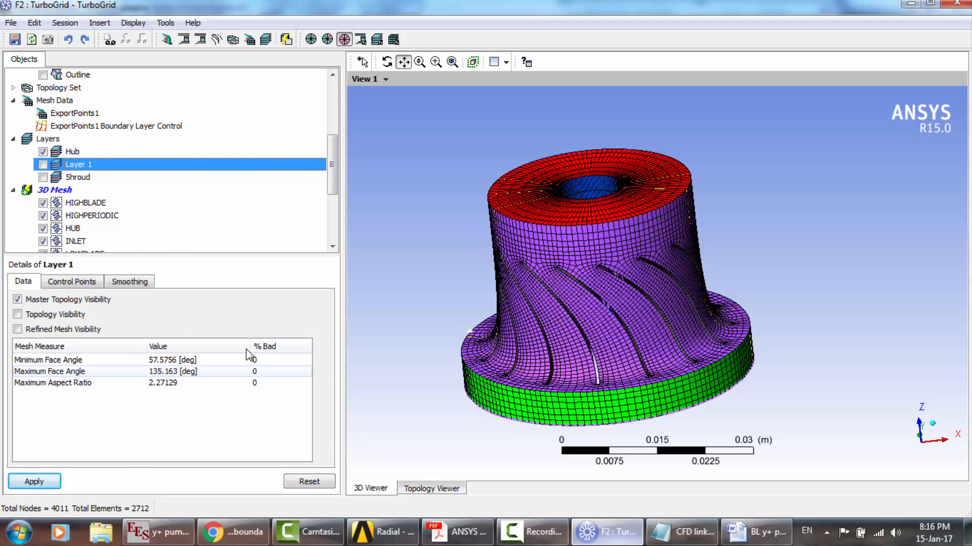
left_click(76, 178)
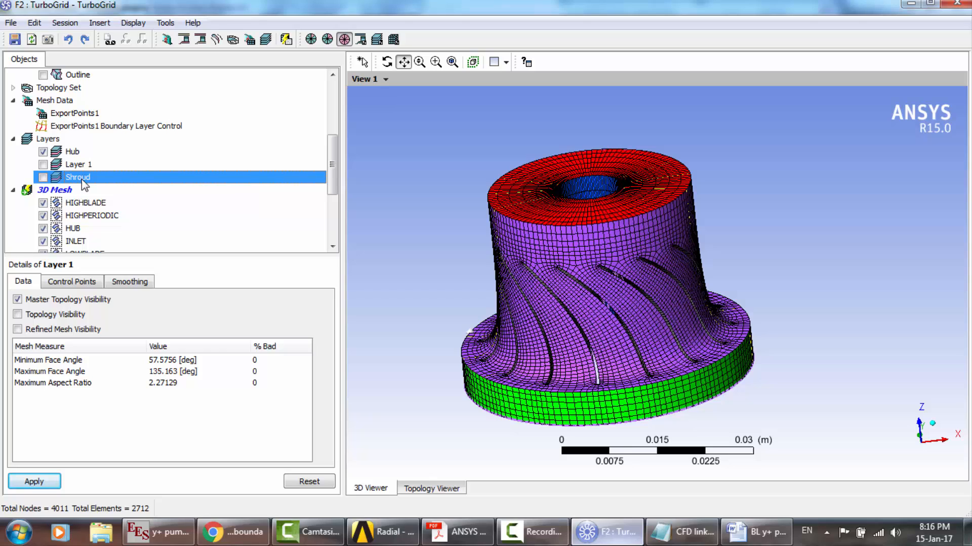
left_click(81, 164)
right_click(82, 165)
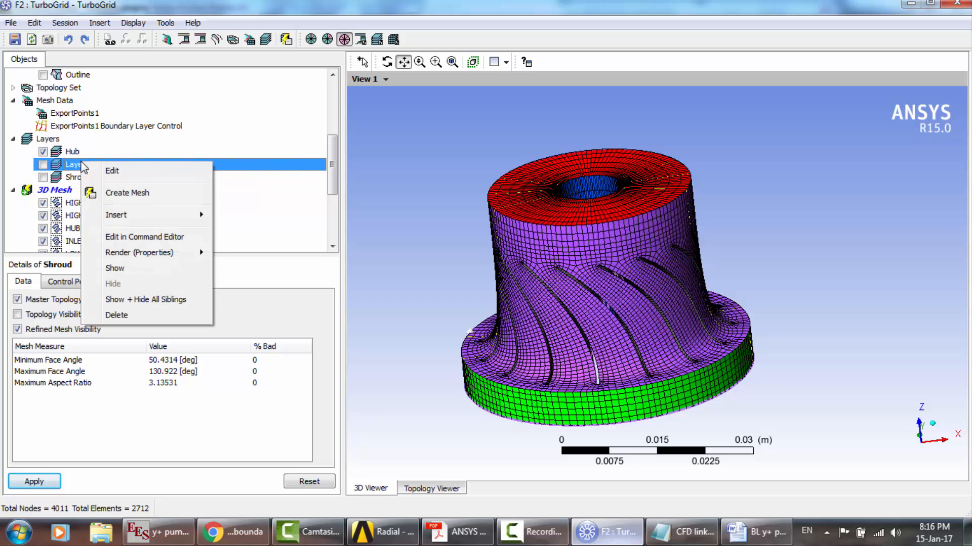
mouse_move(144, 221)
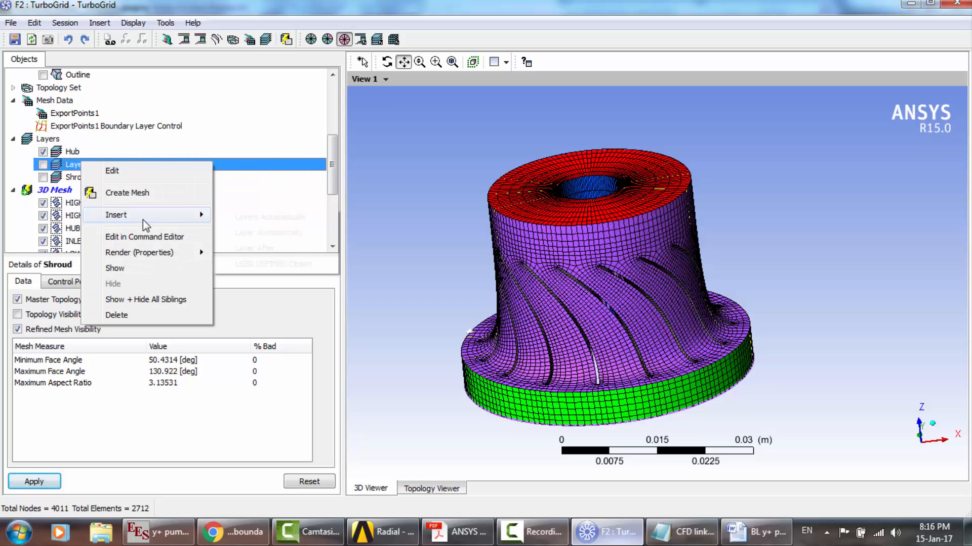
left_click(423, 199)
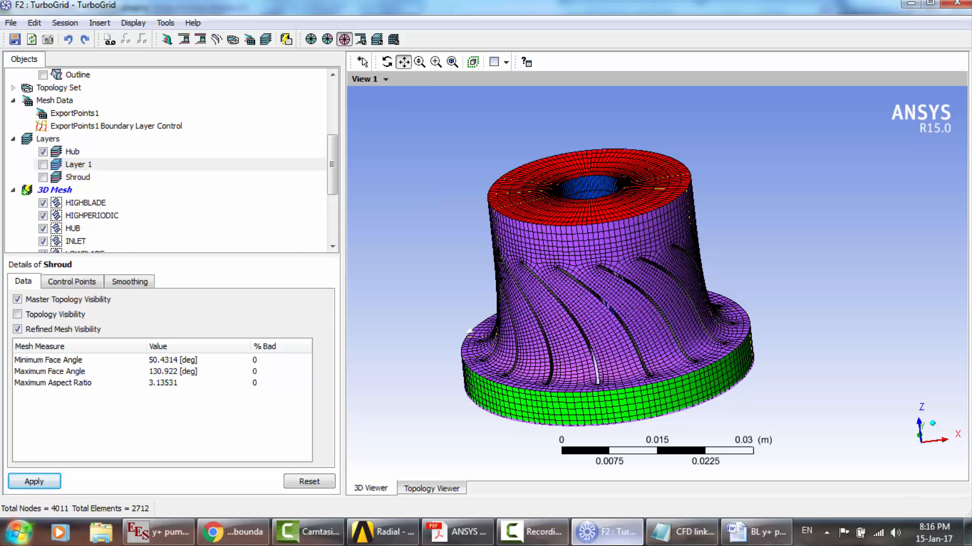
Search the computer for kean and open the paper Kean2011.pdf.
left_click(19, 532)
type("kean")
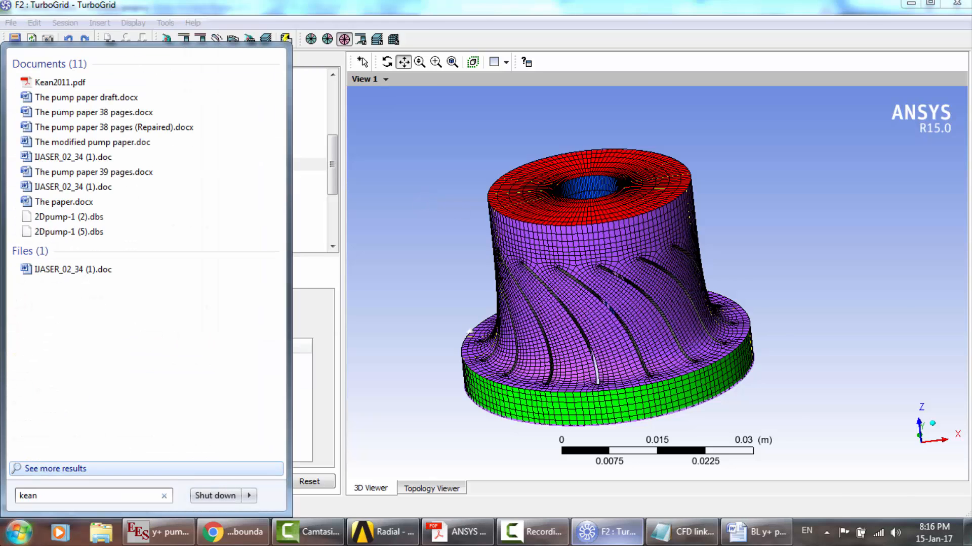
key("Return")
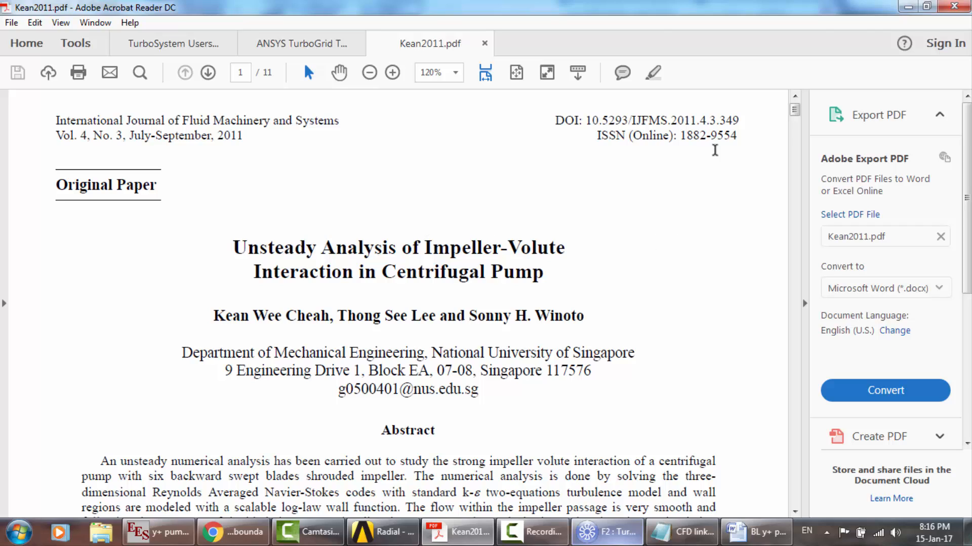
Examine the pump cross-section and mesh model figures on page 2 of Kean2011.pdf, and close the paper.
scroll(637, 195, "down", 15)
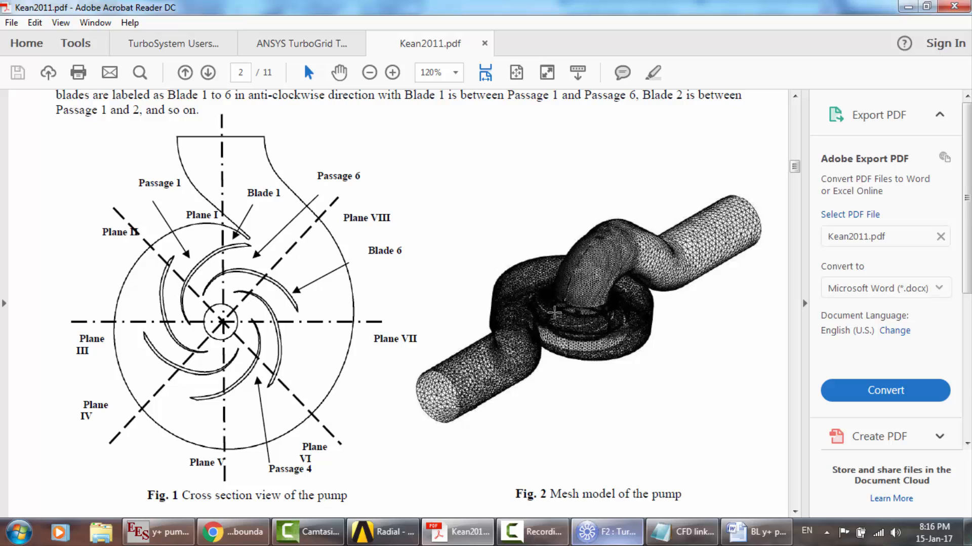
scroll(554, 313, "down", 3)
scroll(554, 313, "down", 3)
scroll(554, 312, "up", 6)
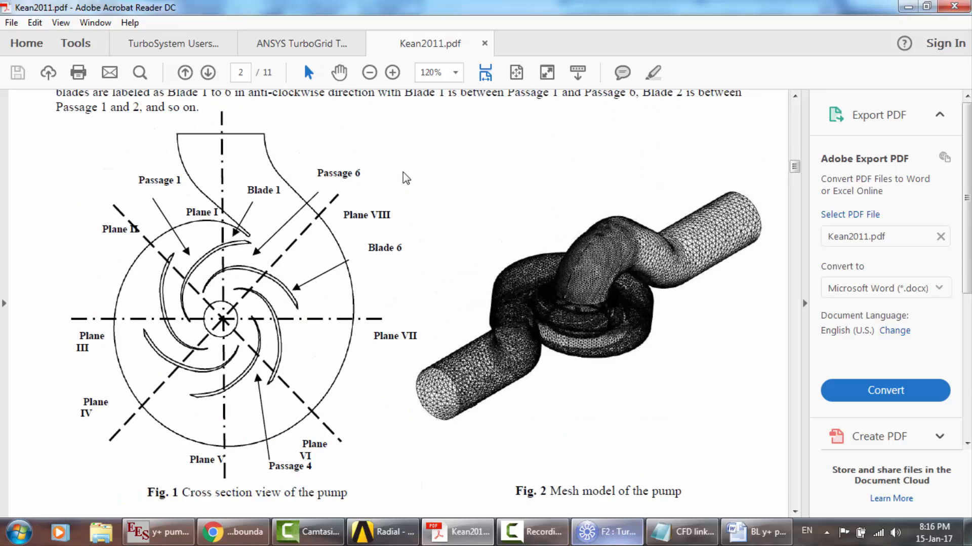
left_click(485, 43)
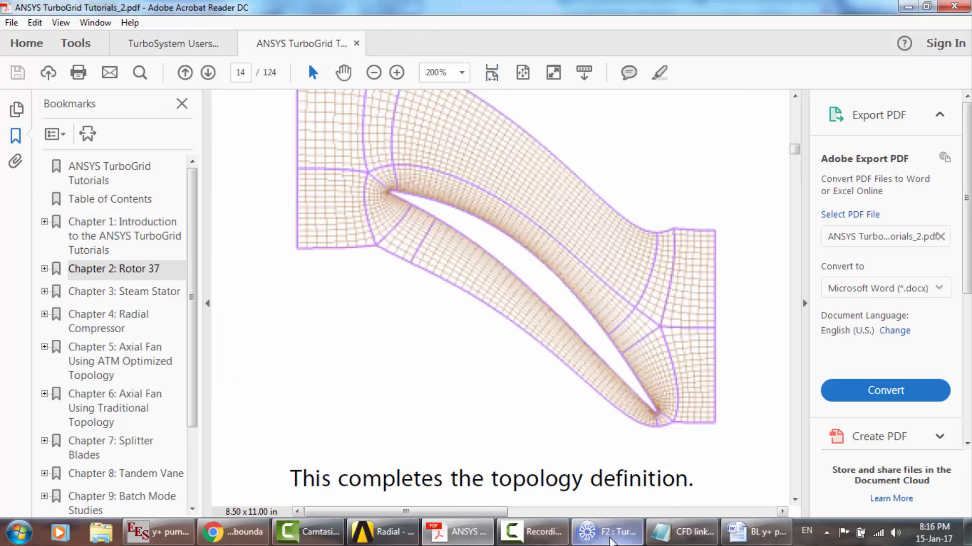
Close the TurboGrid session, switch to the Radial project in Workbench, and update its Turbo Mesh cell.
left_click(610, 536)
left_click_drag(636, 295, 581, 262)
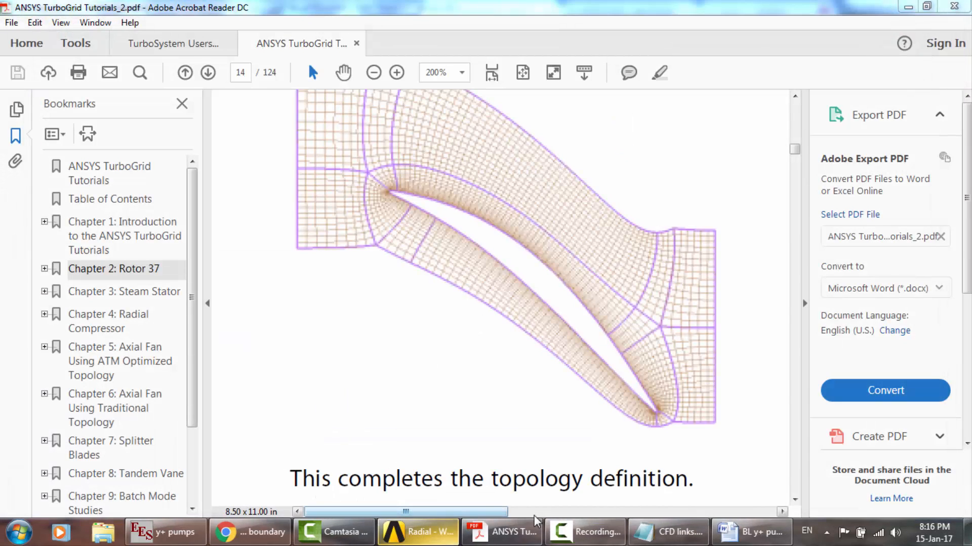
left_click(419, 531)
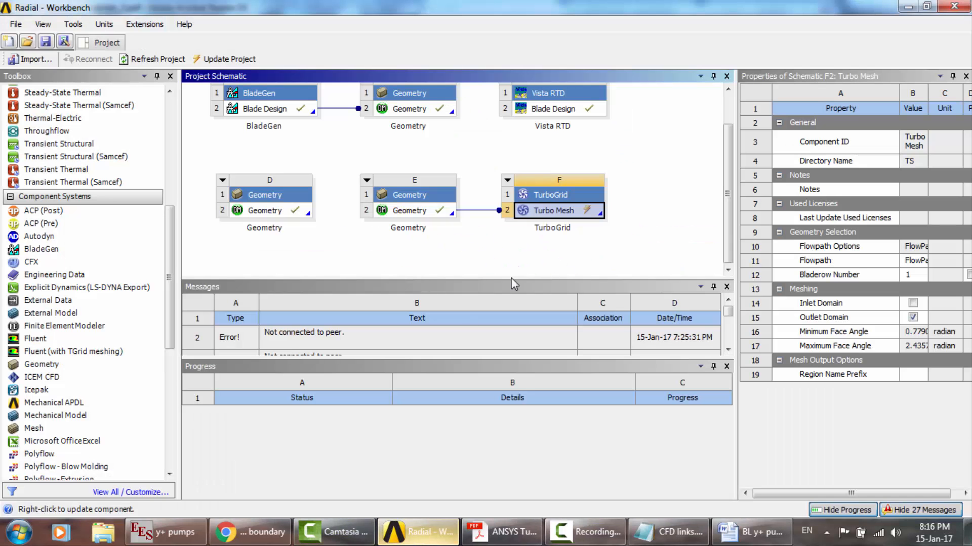
right_click(561, 213)
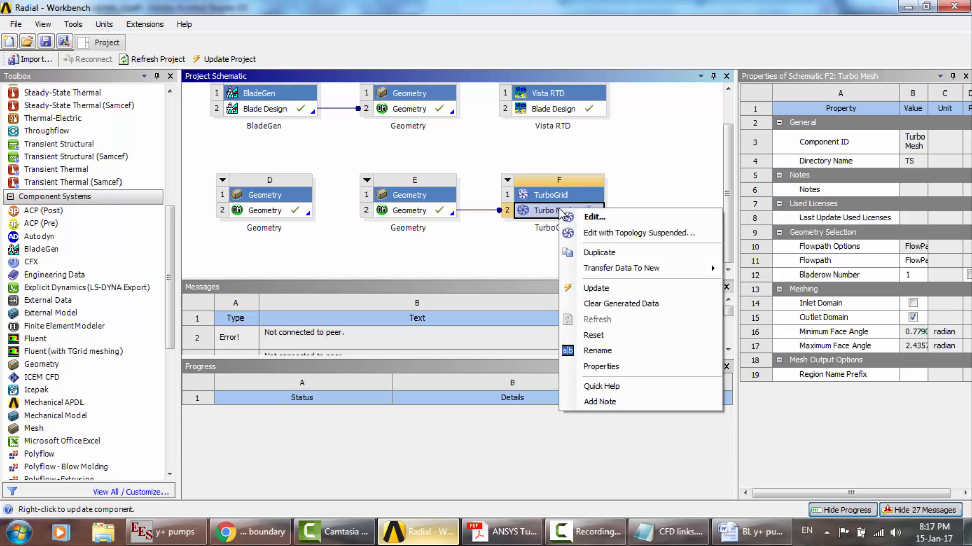
left_click(595, 289)
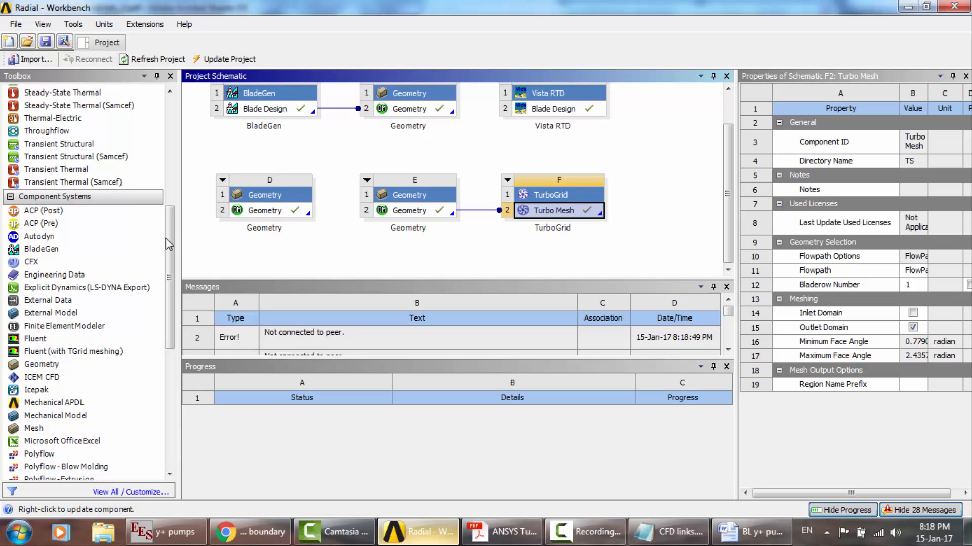
Review which new systems the Turbo Mesh data can be transferred to, without creating one.
mouse_move(166, 238)
left_mouse_down()
mouse_move(173, 292)
mouse_move(172, 247)
left_mouse_up()
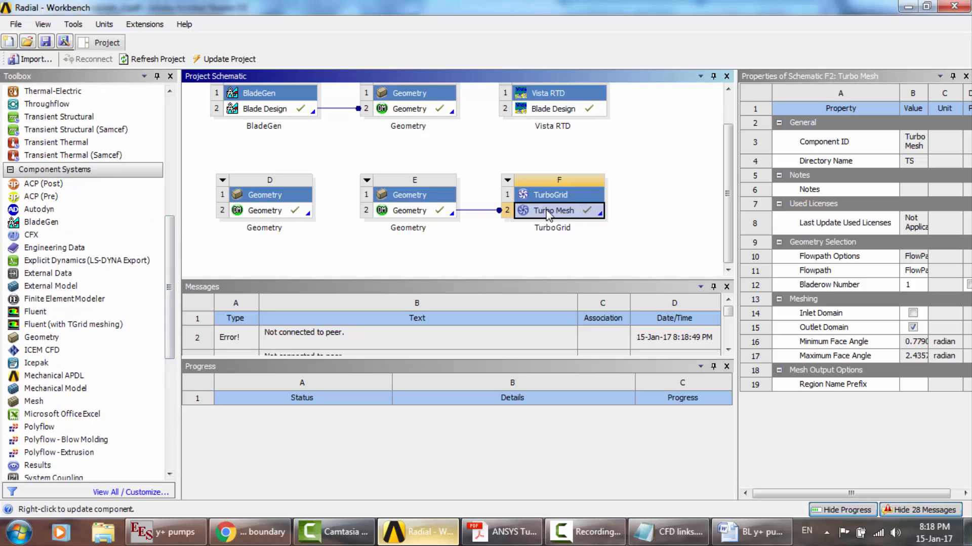
right_click(547, 213)
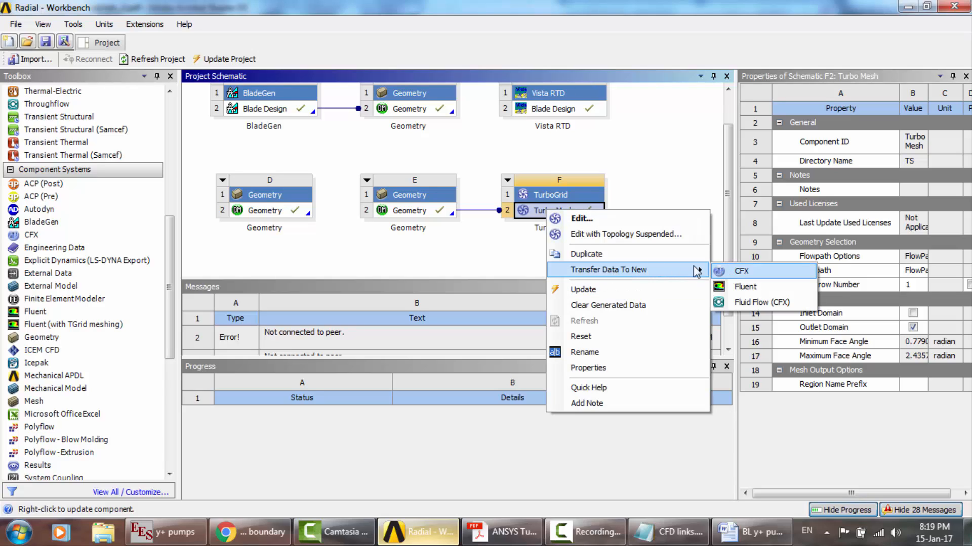
left_click(500, 250)
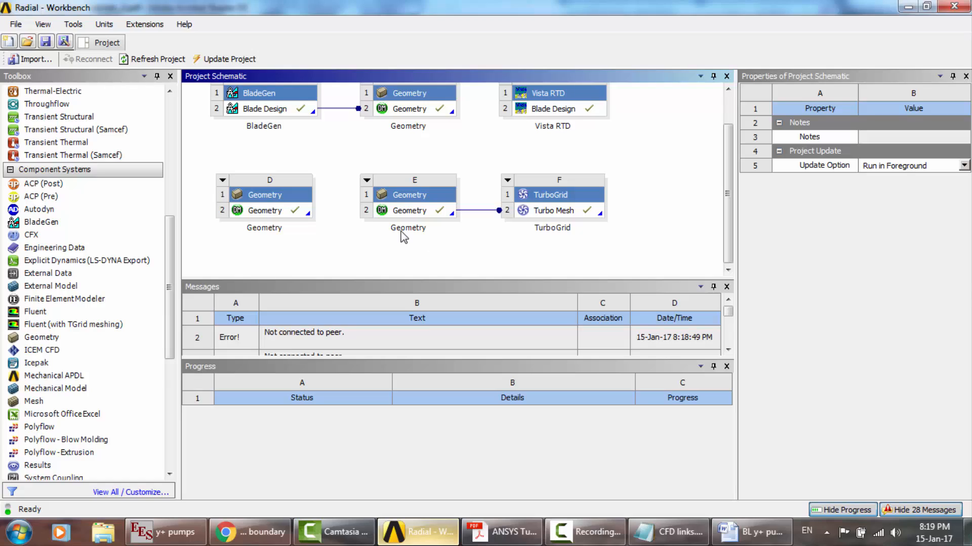